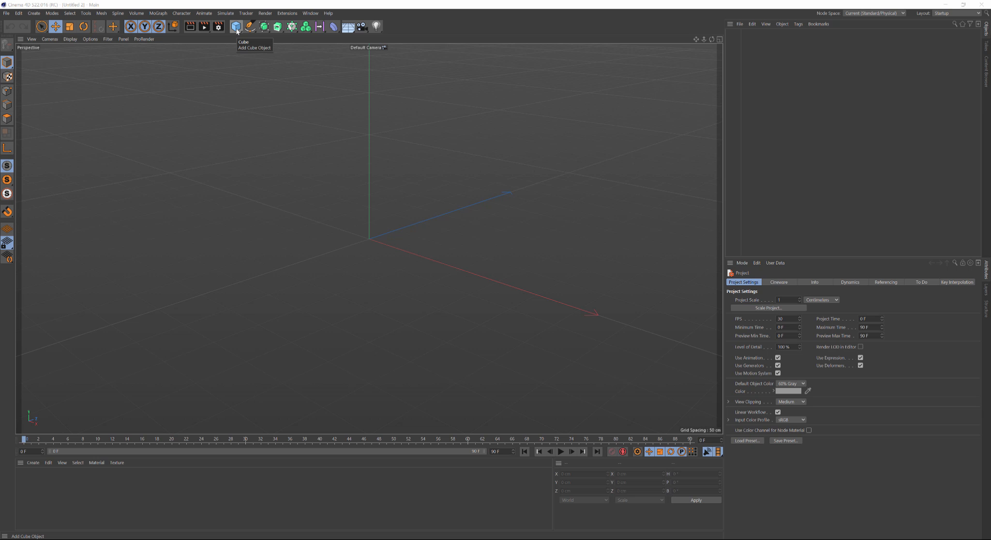
Add a cube primitive and set its size to 800 cm in X, 300 cm in Y and 500 cm in Z.
click(237, 27)
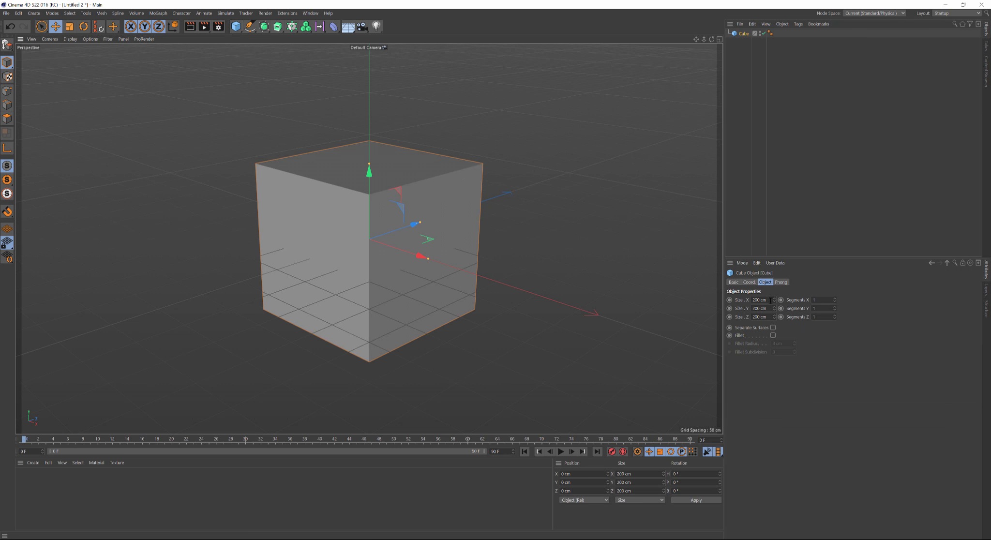
double_click(771, 301)
text(800)
key(Tab)
text(30)
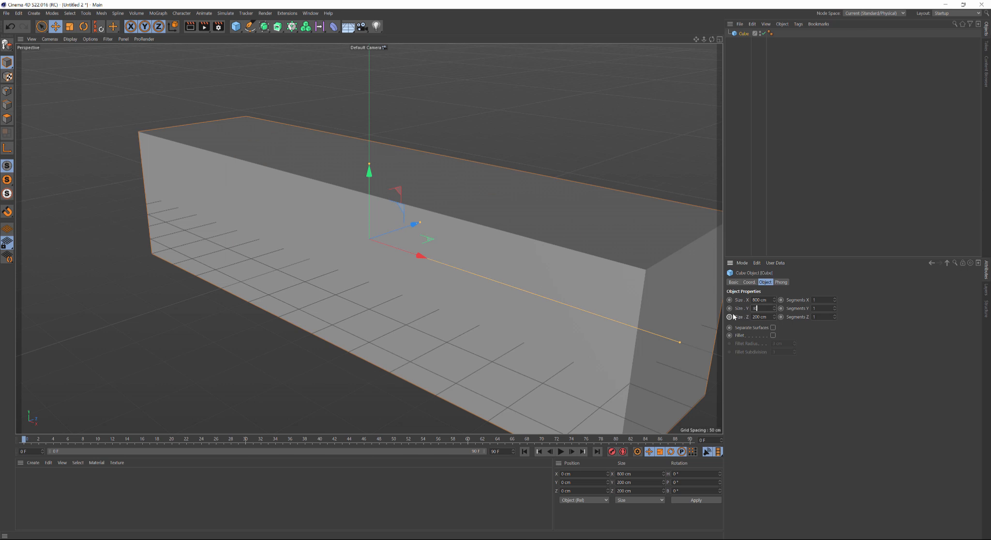
text(0)
key(Tab)
text(500)
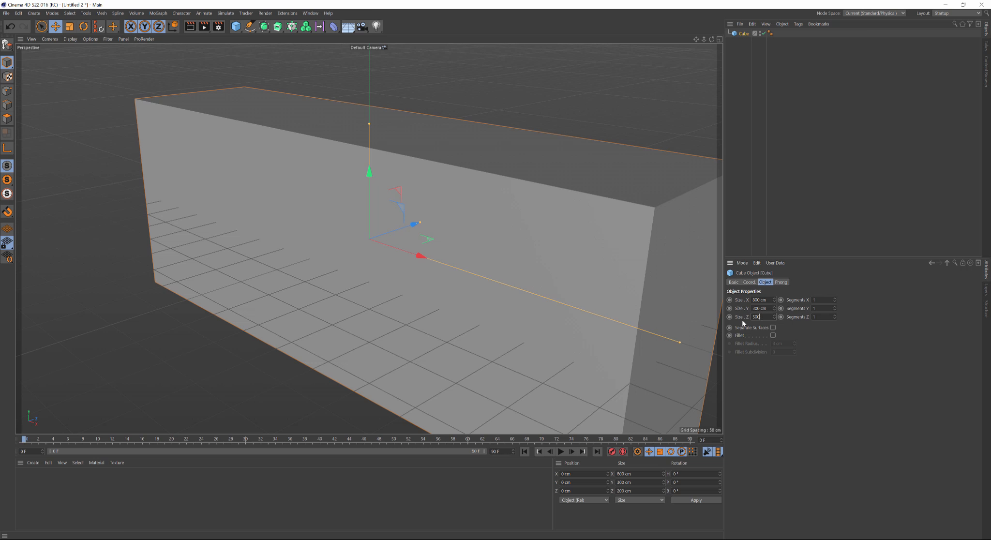
key(Return)
Examine the resized box from several angles and distances to check its proportions and its position relative to the grid.
scroll(432, 262, down, 10)
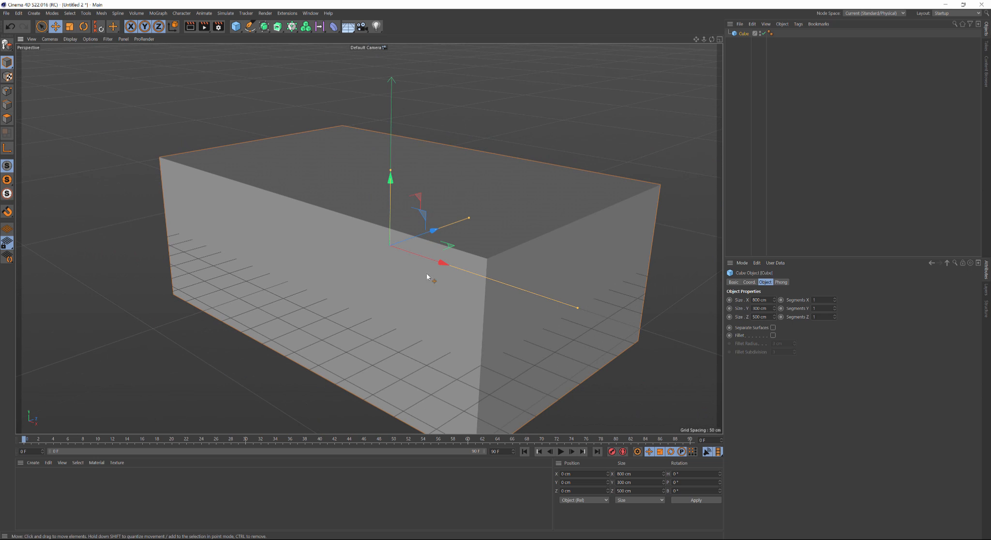
alt+drag(427, 276, 408, 235)
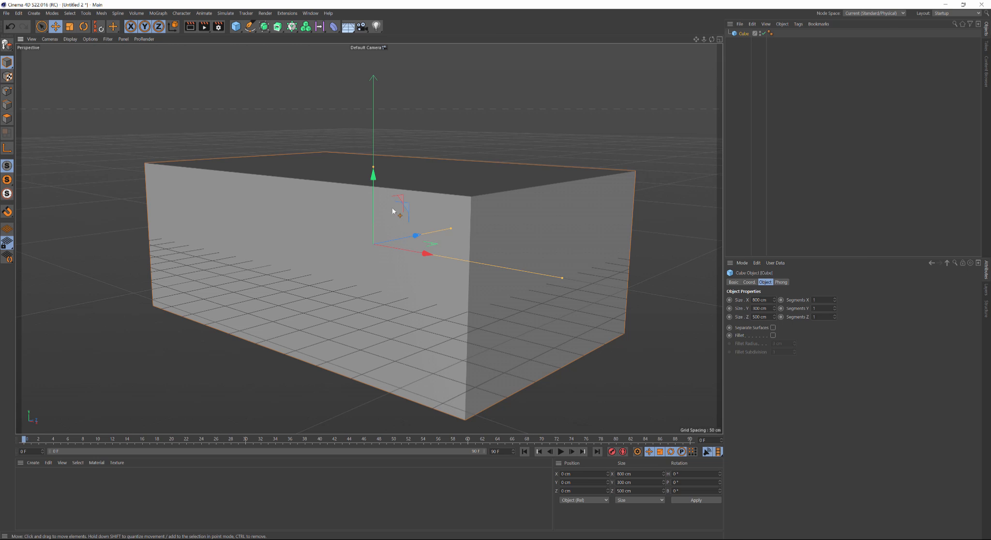
alt+drag(396, 219, 399, 162)
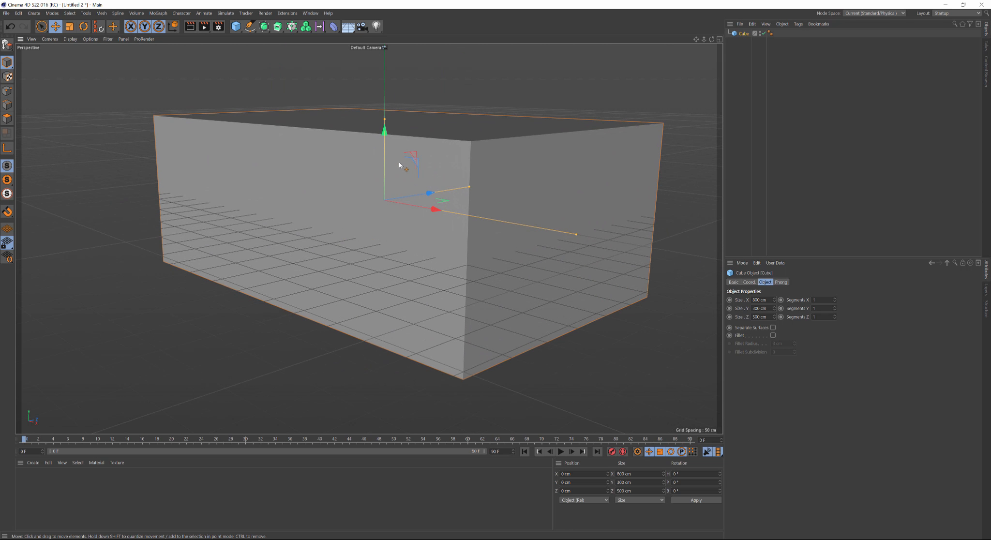
scroll(398, 165, down, 3)
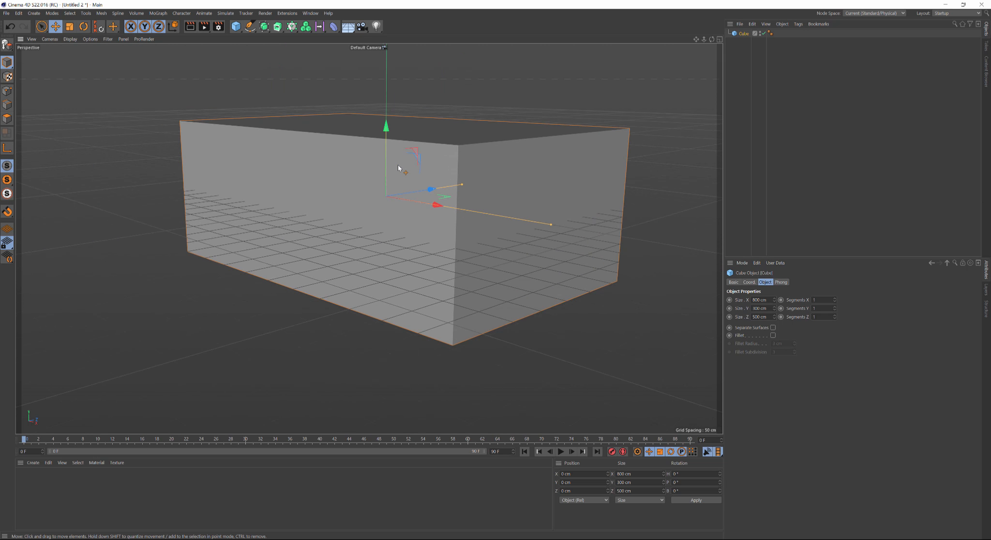
scroll(398, 167, up, 1)
scroll(397, 167, down, 3)
scroll(436, 165, up, 4)
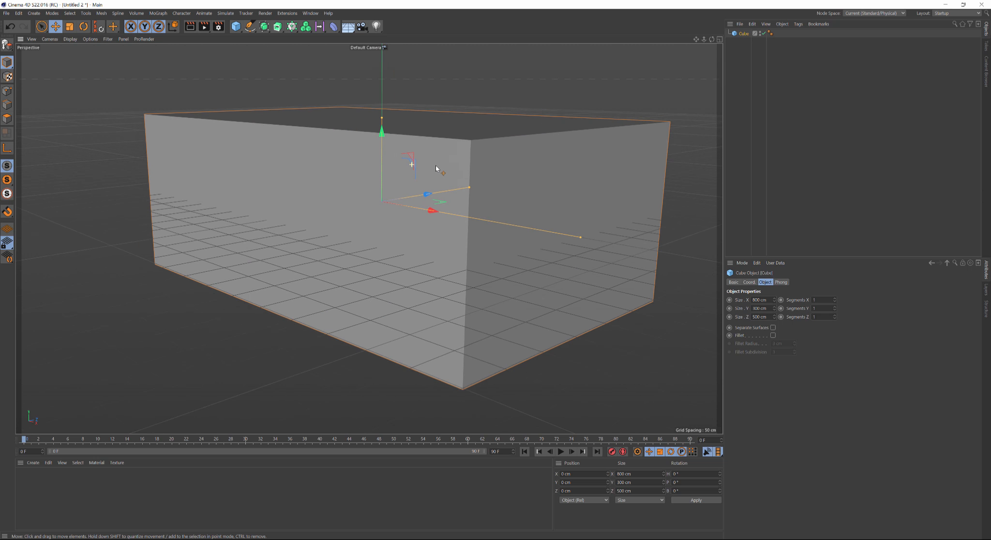
scroll(415, 167, up, 1)
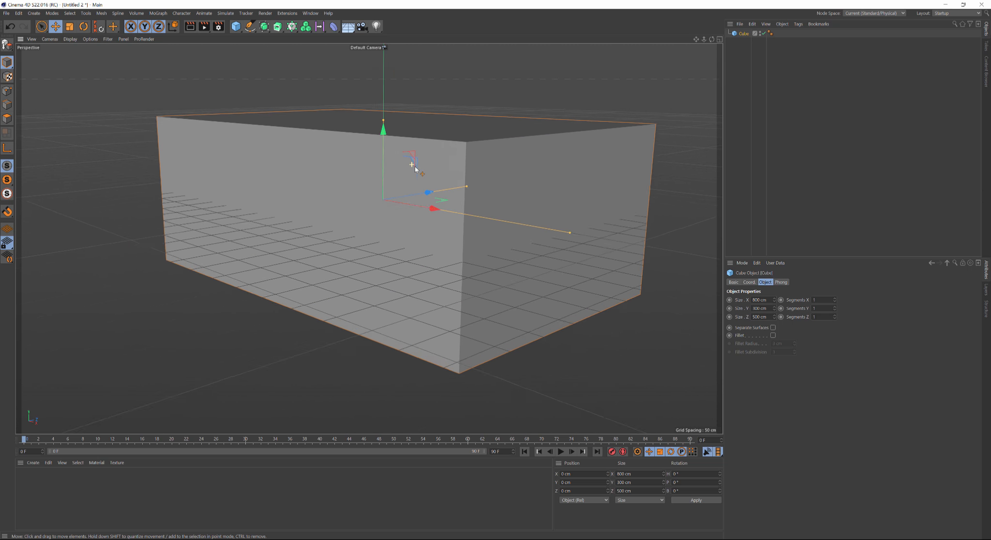
scroll(415, 166, down, 2)
scroll(383, 176, down, 2)
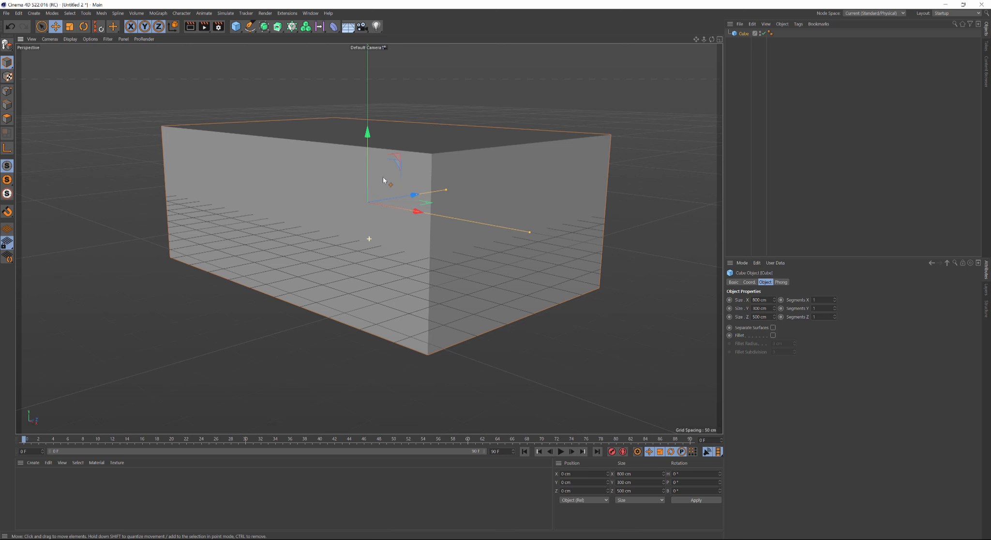
scroll(387, 177, up, 1)
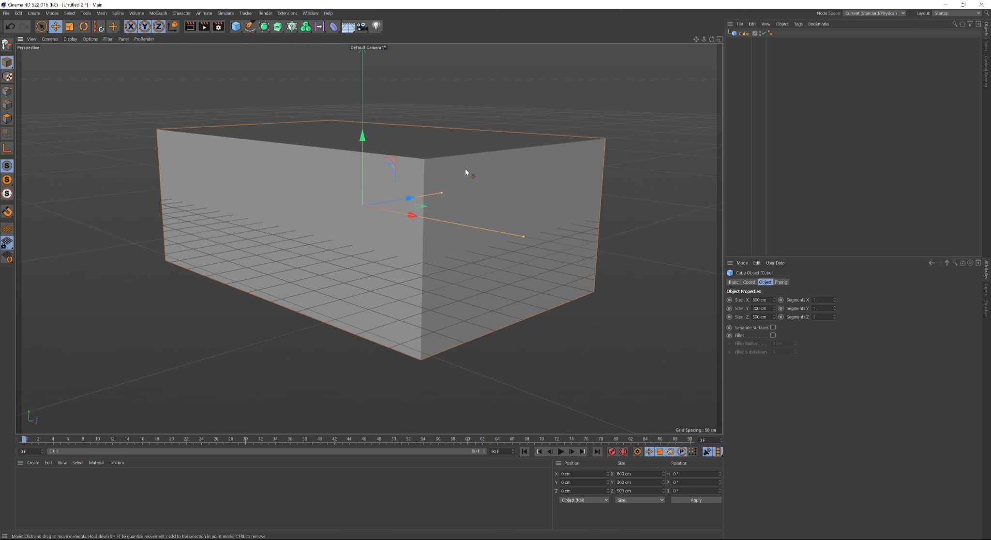
alt+drag(406, 185, 359, 228)
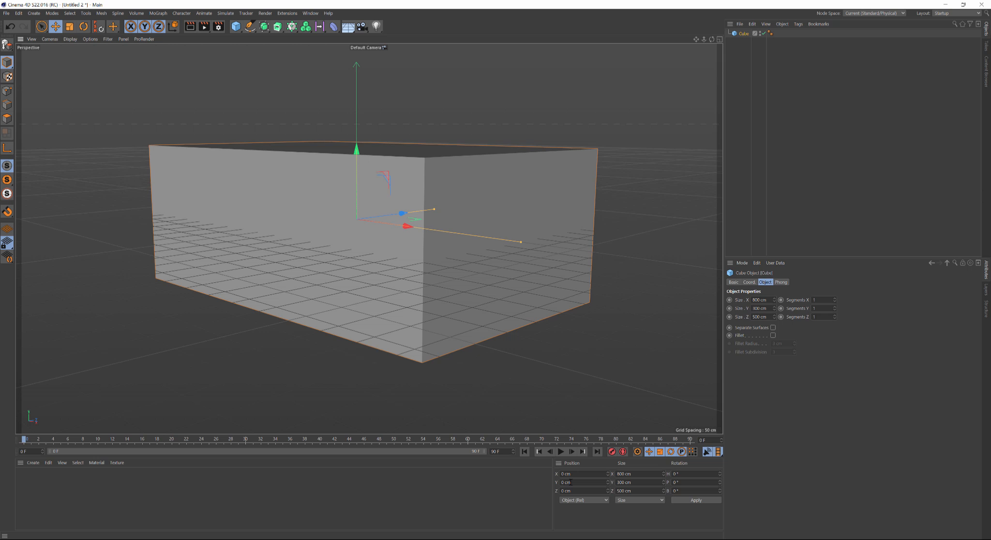
Raise the box by setting its Y position to 150 cm.
drag(576, 482, 561, 482)
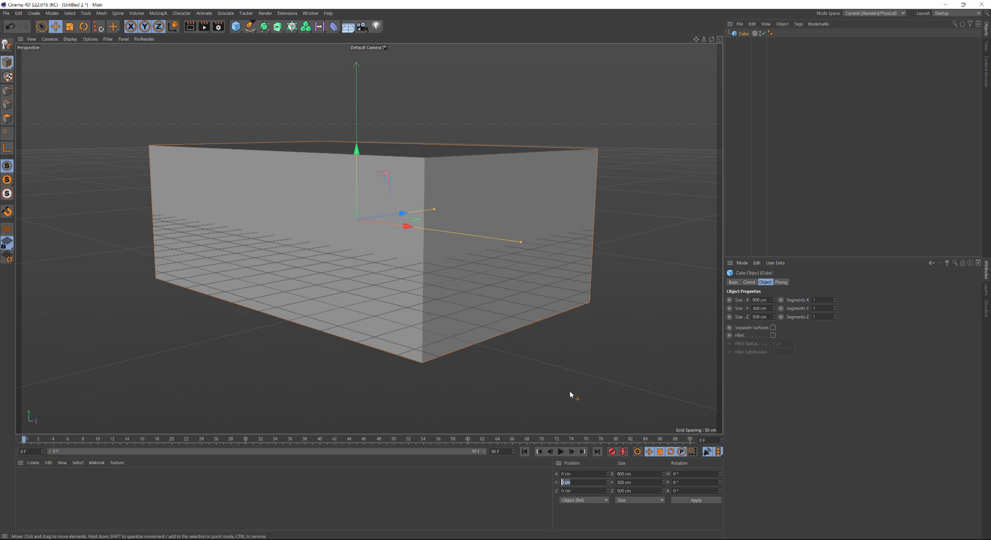
text(150)
key(Return)
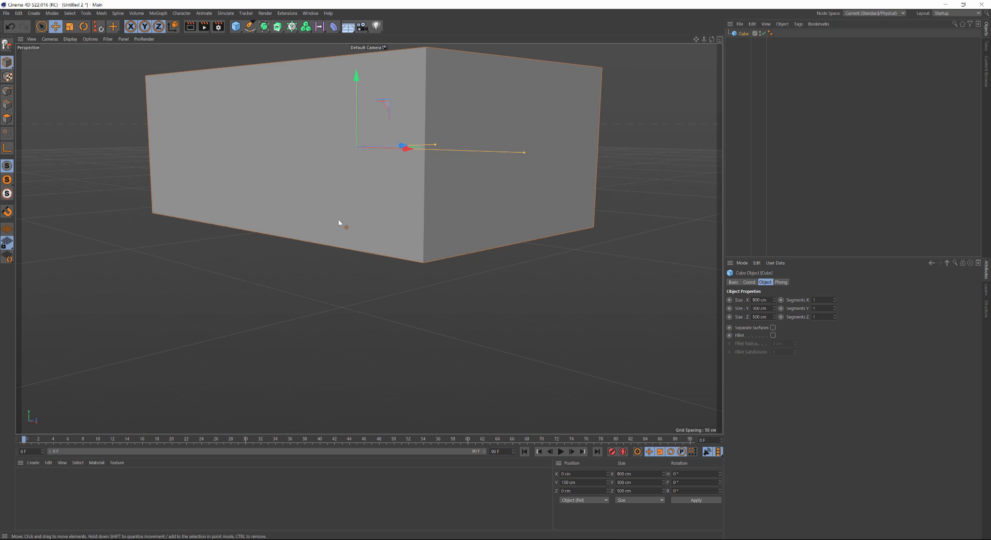
Convert the box into an editable polygon object and switch to polygon mode.
key(s)
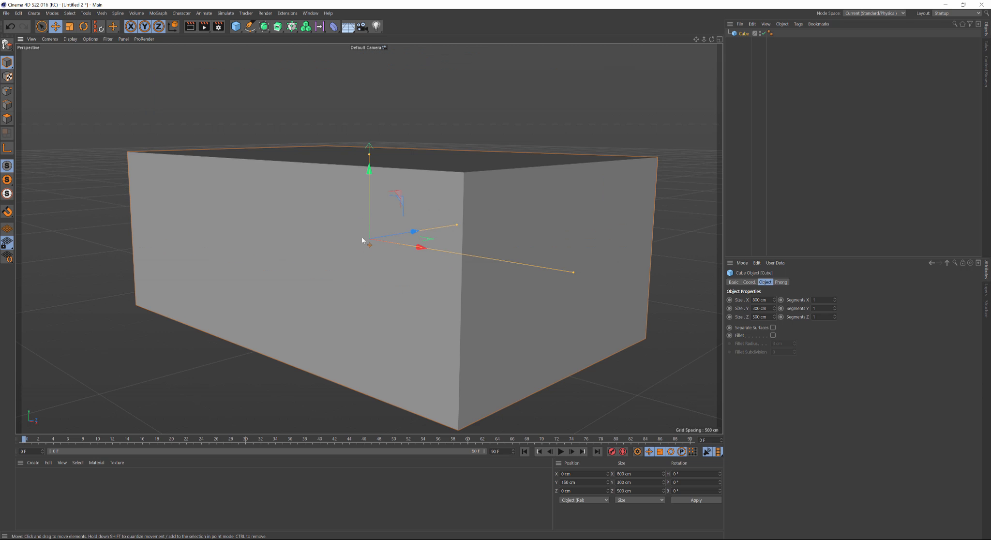
alt+drag(362, 236, 382, 236)
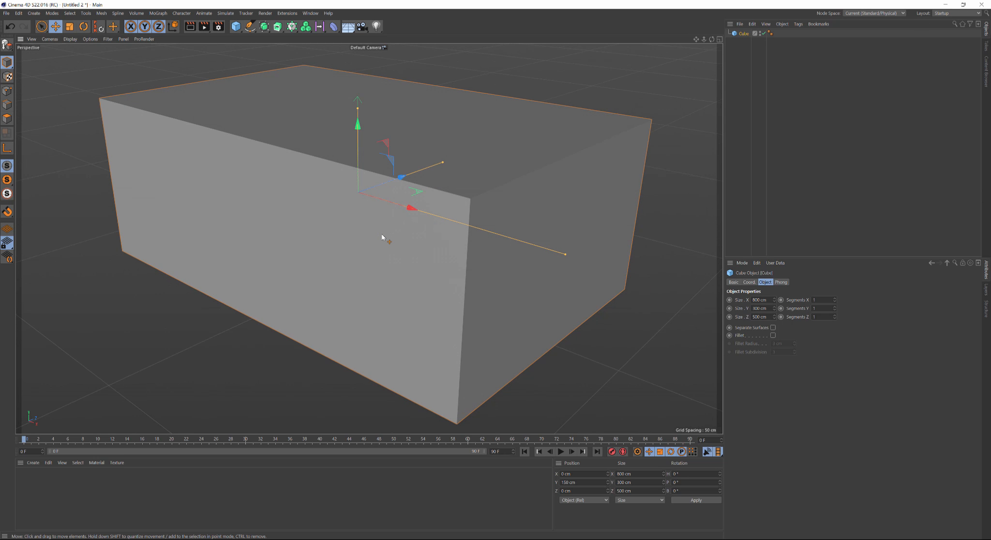
key(s)
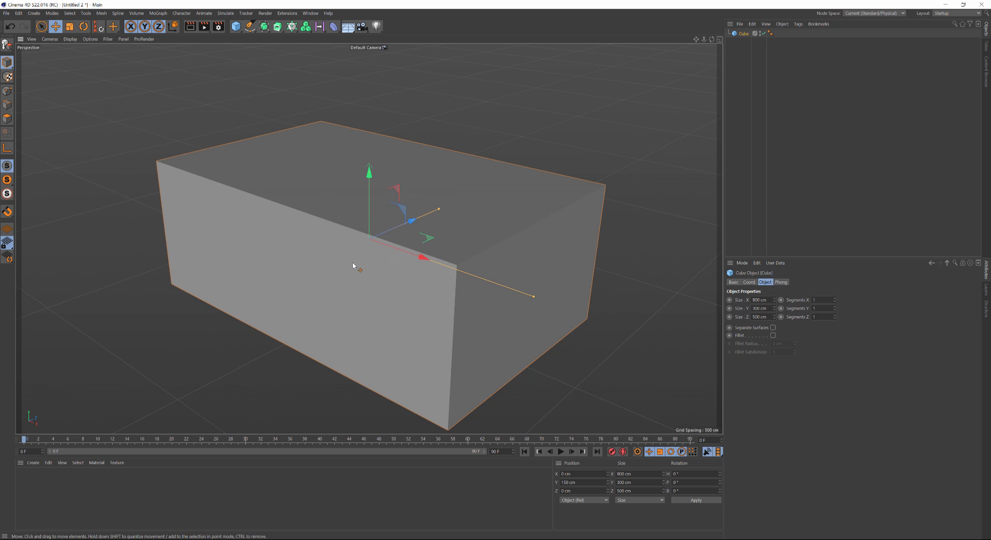
alt+drag(353, 262, 355, 232)
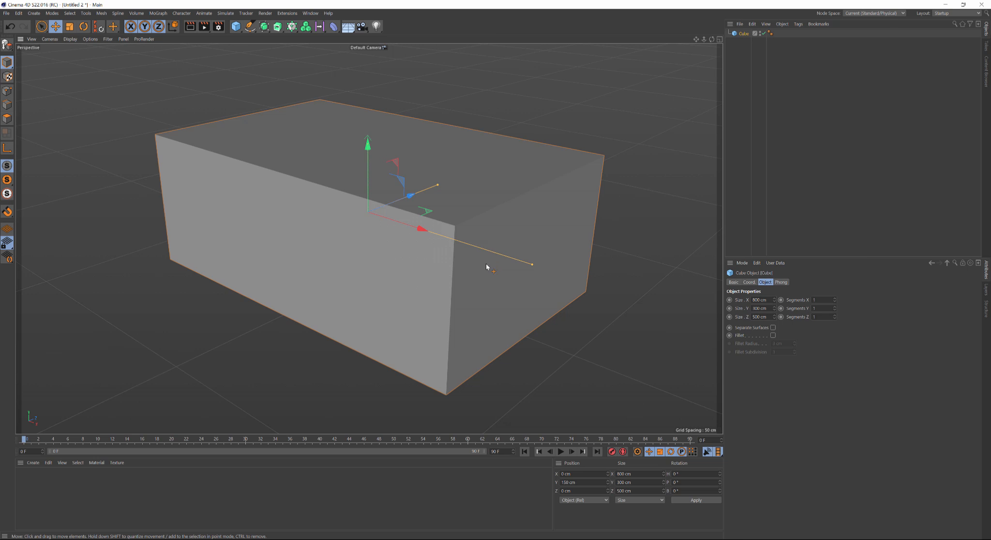
scroll(377, 228, down, 3)
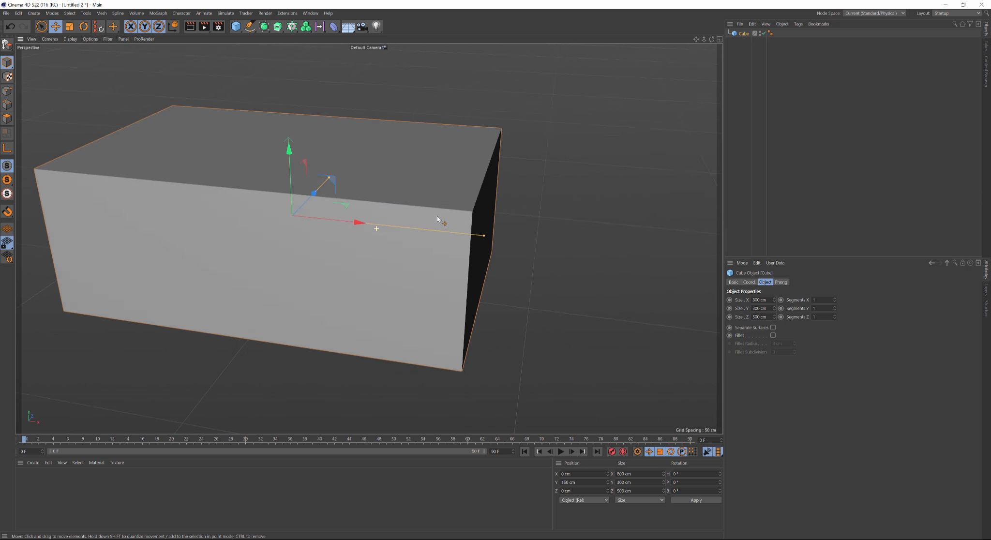
alt+drag(366, 218, 366, 203)
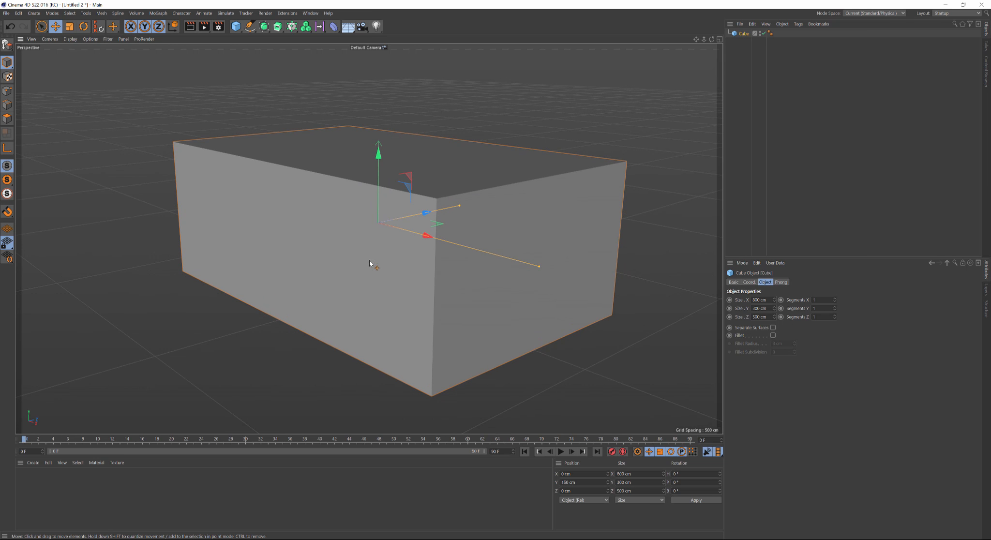
click(7, 46)
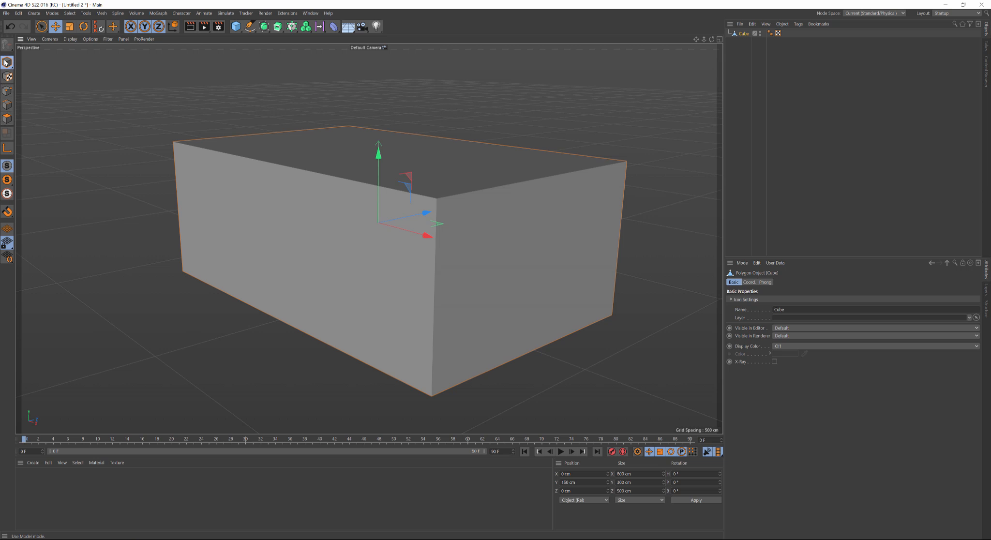
click(9, 121)
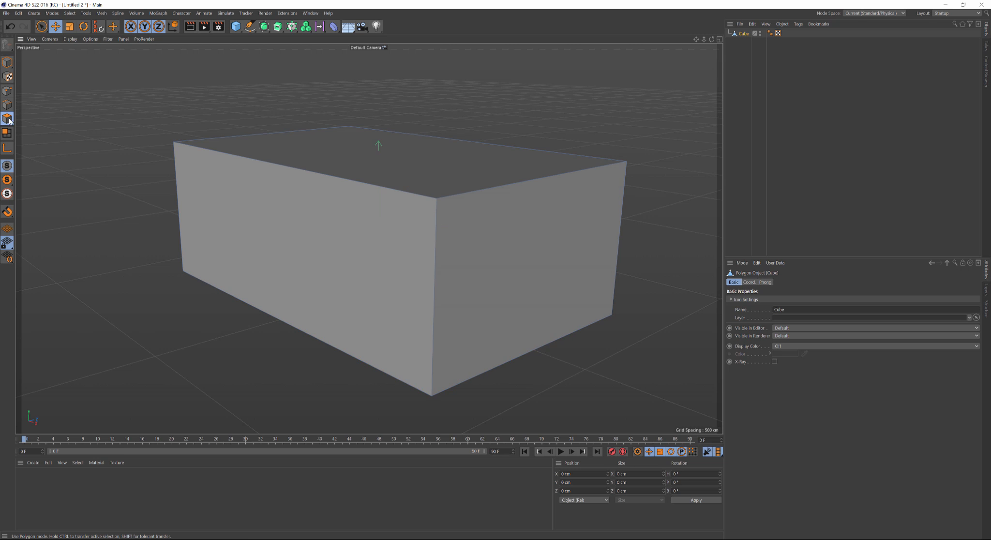
click(301, 198)
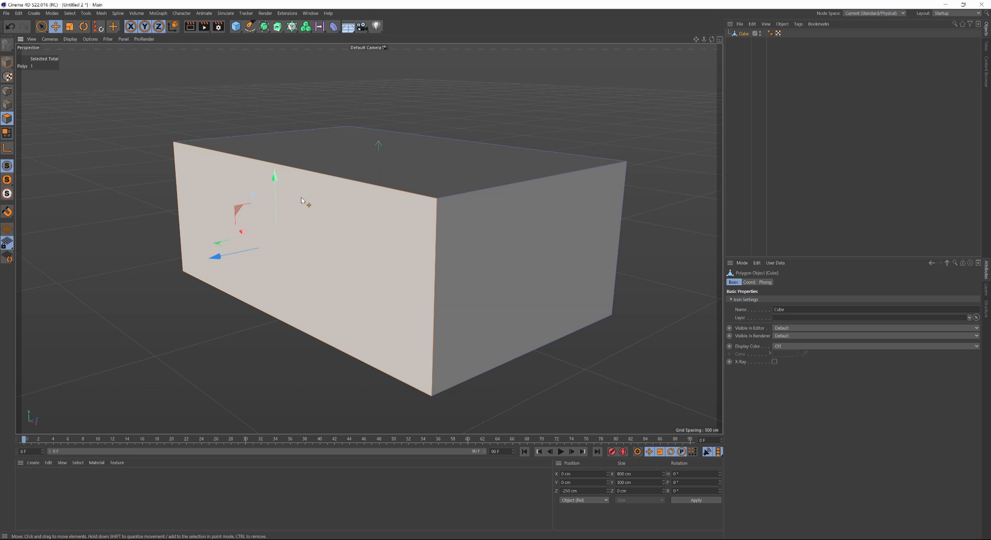
click(3, 237)
click(110, 226)
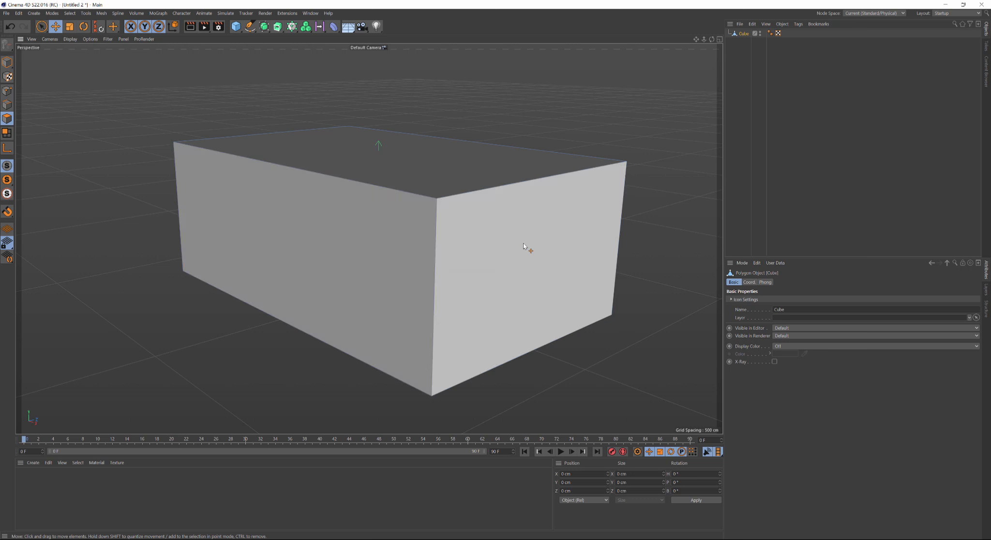
Add a horizontal loop cut around the upper part of the box at a 75% offset.
key(k)
key(l)
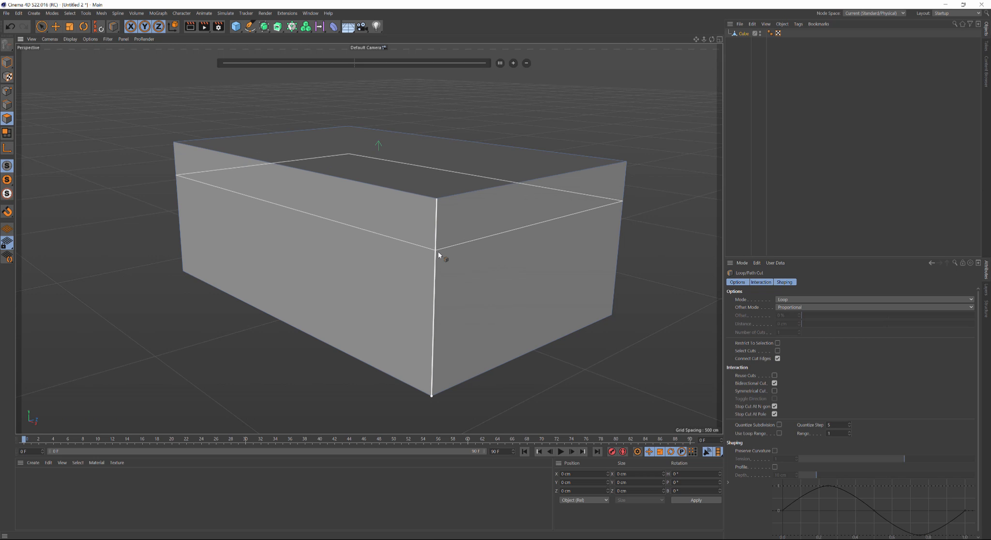
click(439, 251)
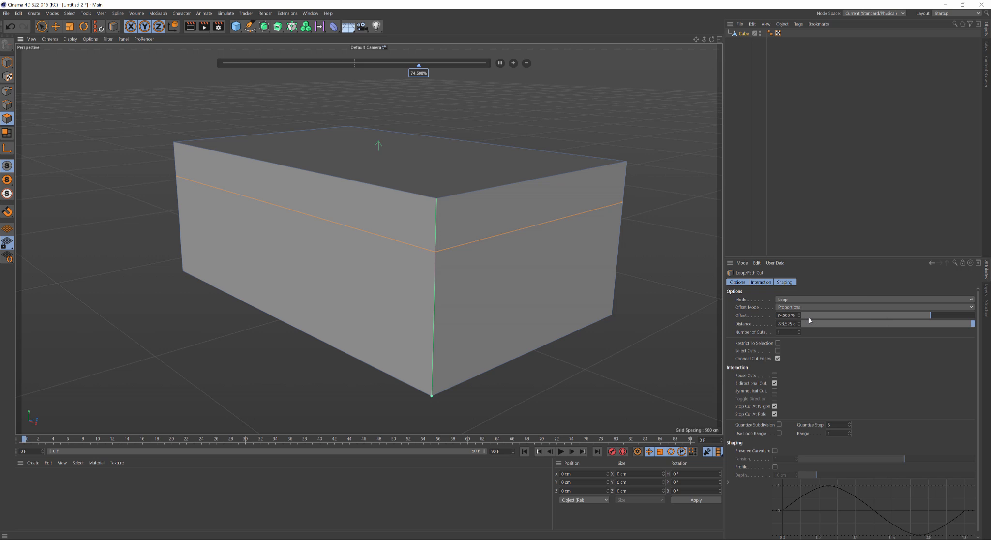
double_click(418, 73)
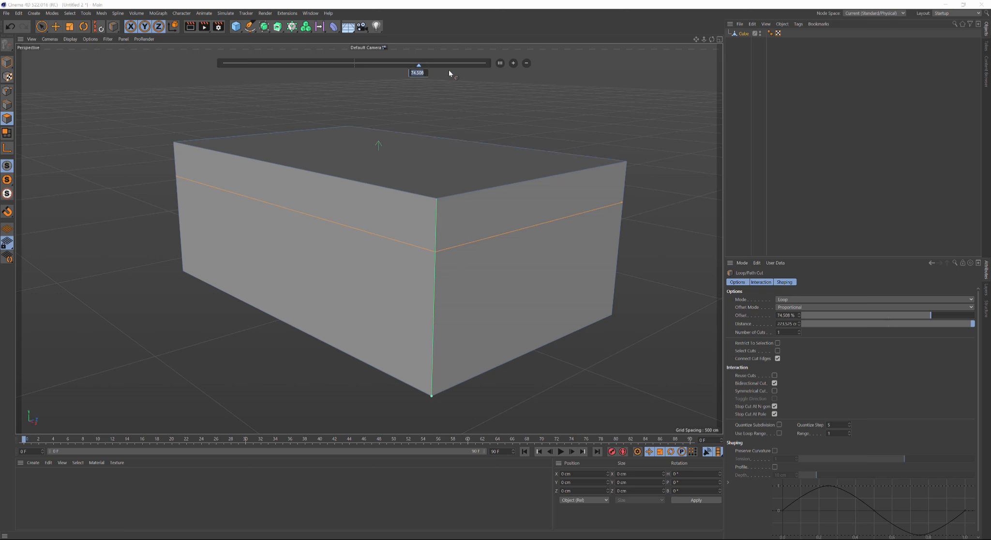
text(75)
key(Return)
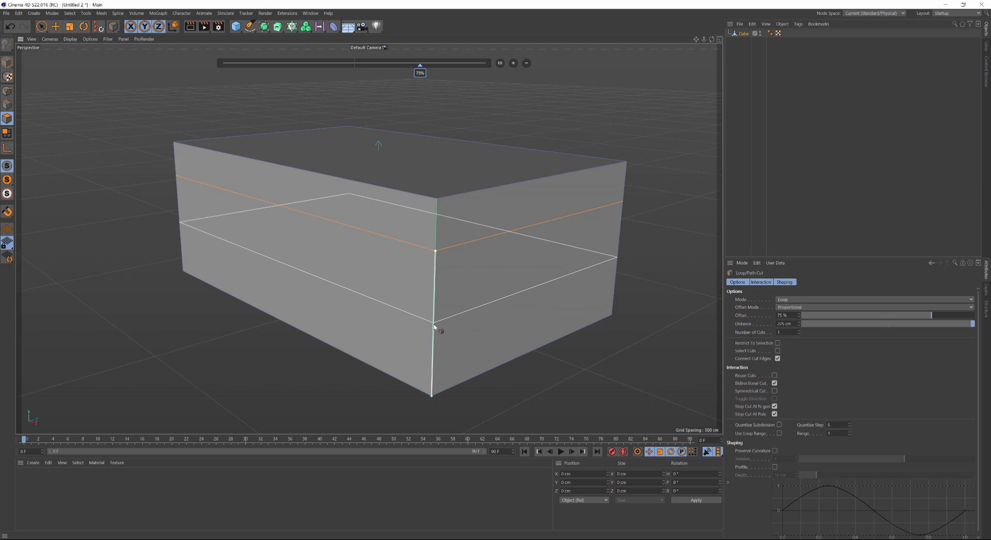
Add a second horizontal loop cut below the first one, with its distance set to 100 cm.
click(434, 347)
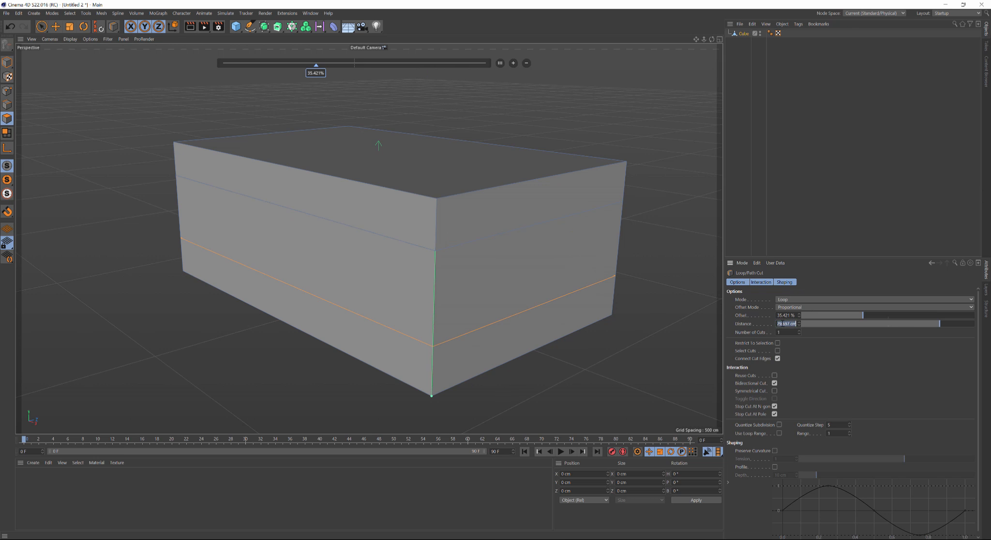
double_click(782, 324)
text(100)
key(Return)
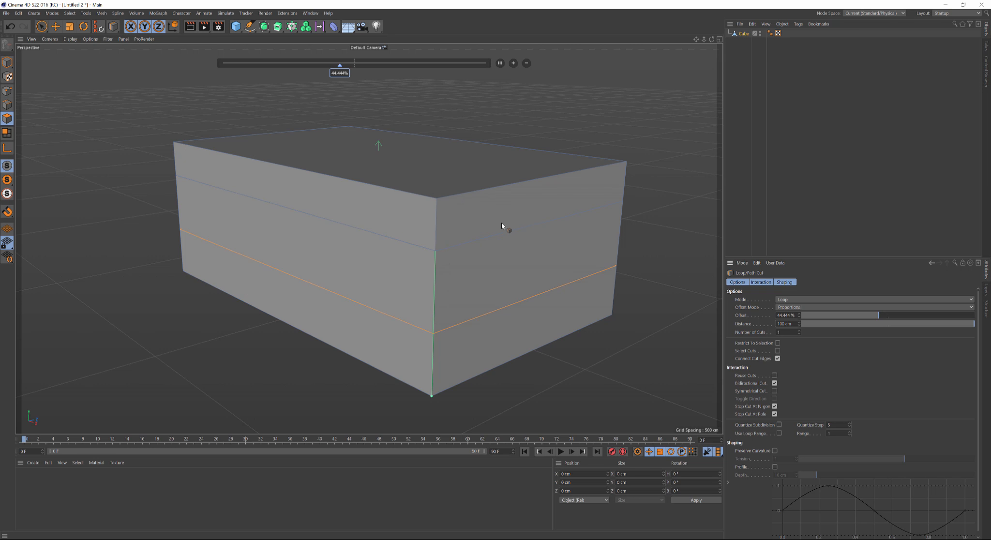
key(space)
click(484, 279)
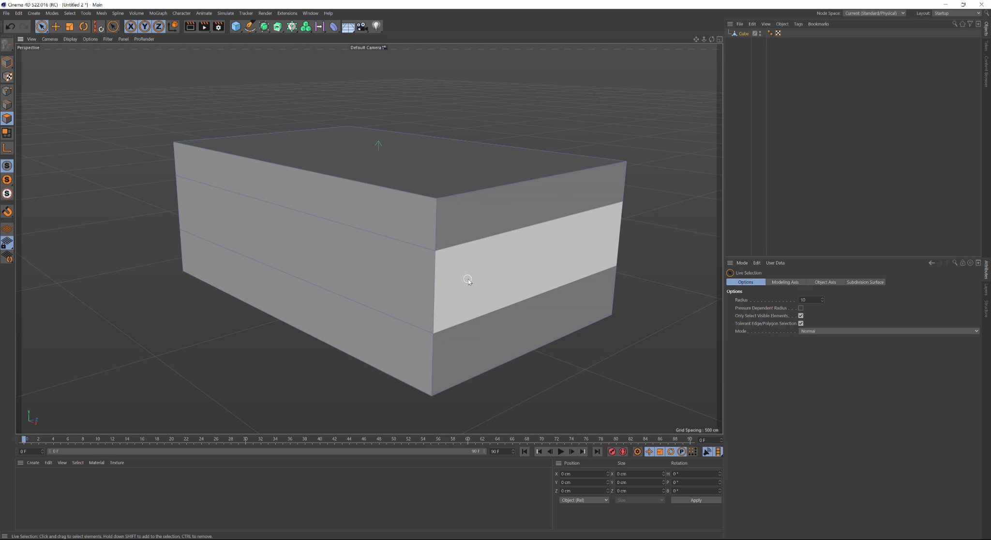
click(413, 276)
click(481, 259)
click(427, 252)
click(487, 242)
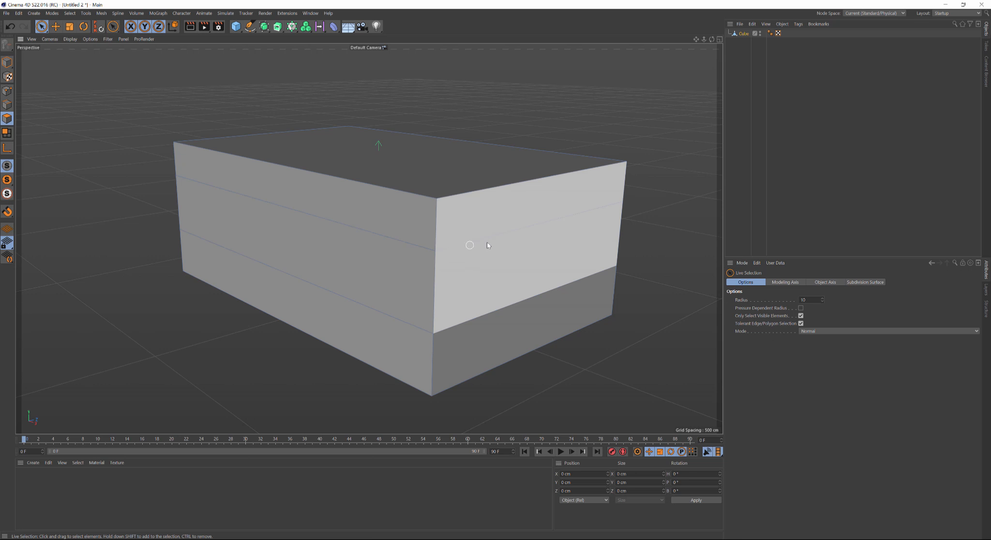
click(586, 214)
click(510, 231)
click(531, 295)
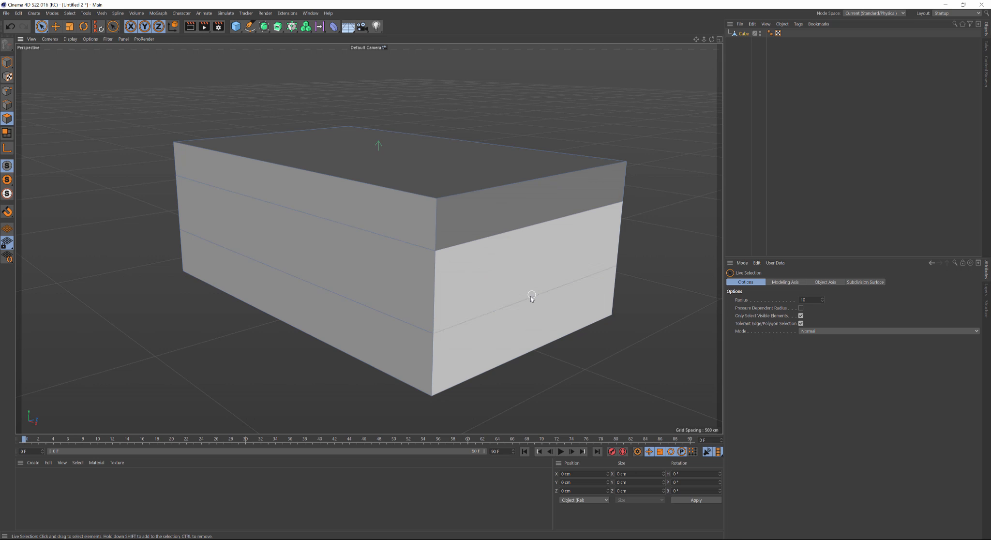
click(542, 291)
click(562, 309)
click(506, 309)
Add a lengthwise vertical loop cut through the box's short side, near its far long side, at a 20% offset.
key(k)
key(l)
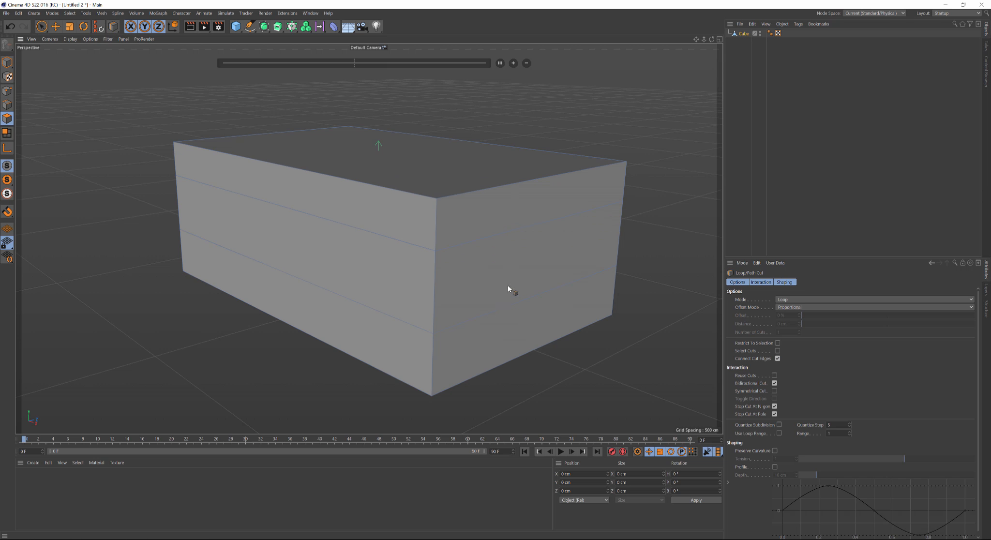
click(601, 167)
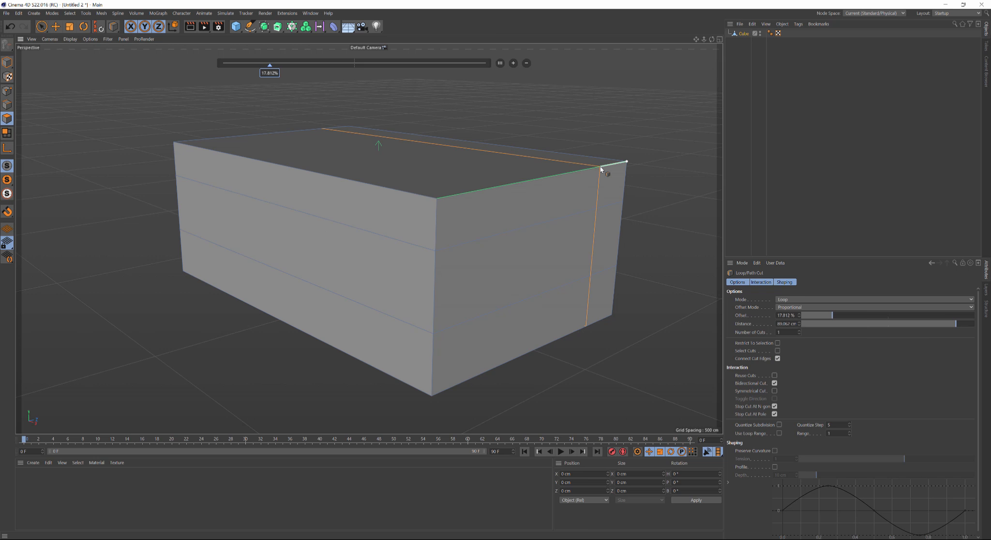
double_click(270, 72)
text(3)
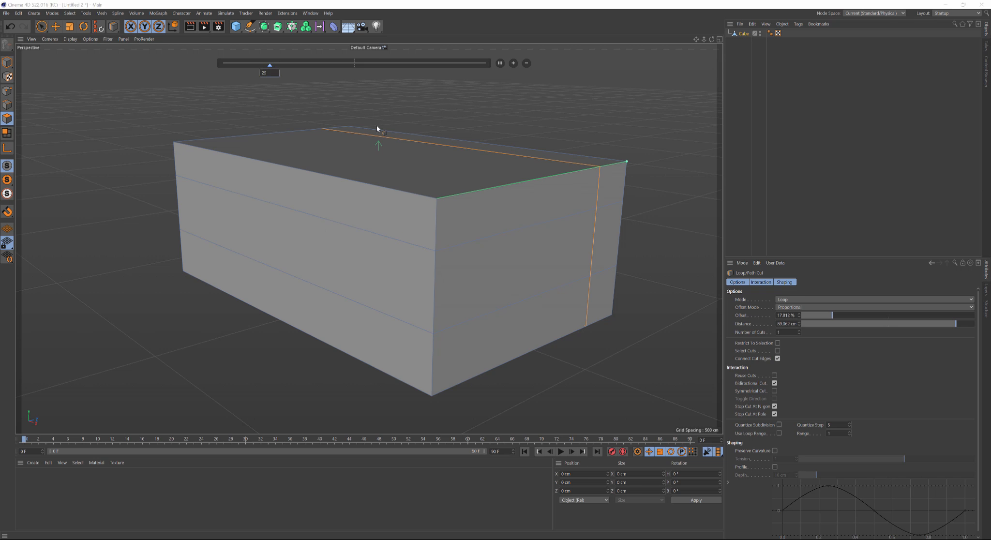
key(Return)
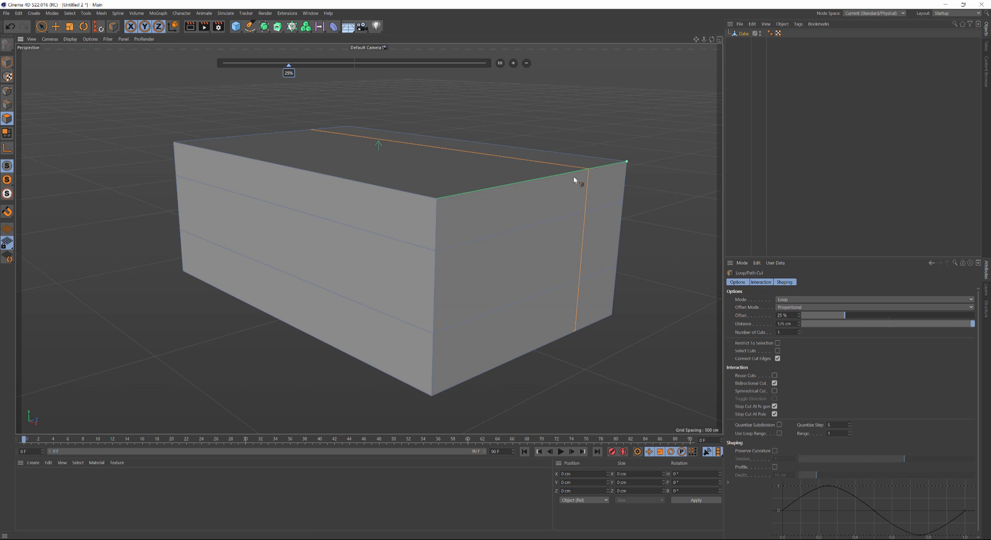
drag(284, 69, 276, 75)
double_click(276, 73)
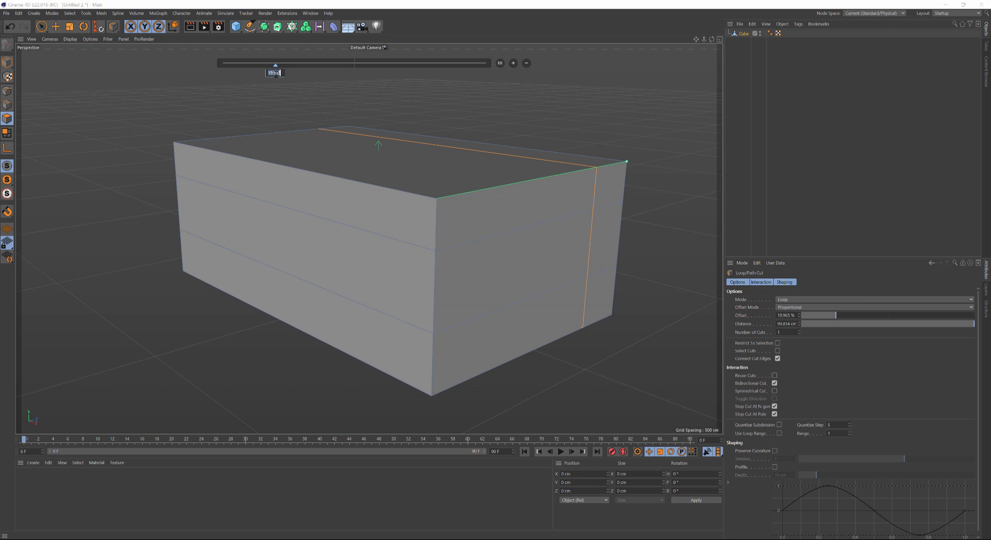
text(20)
key(Return)
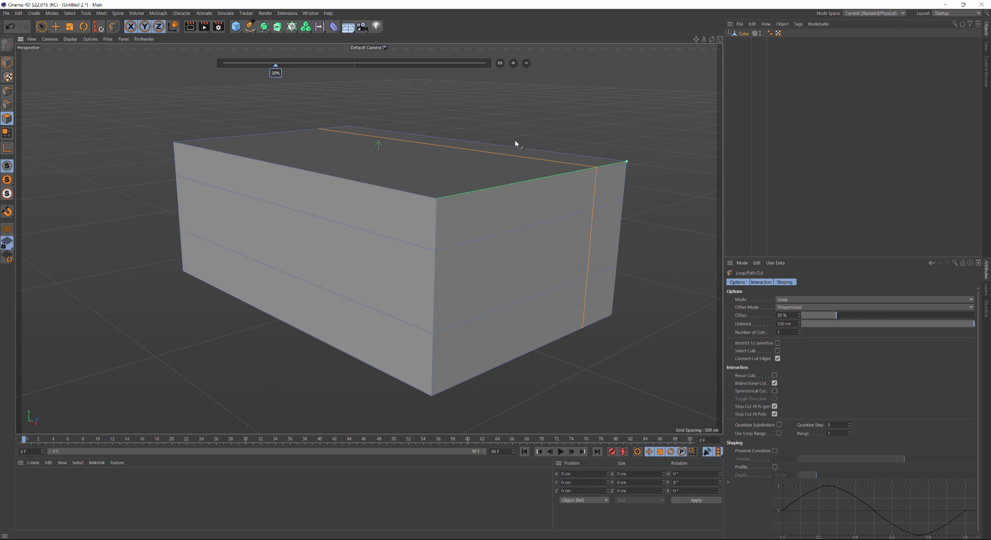
click(549, 178)
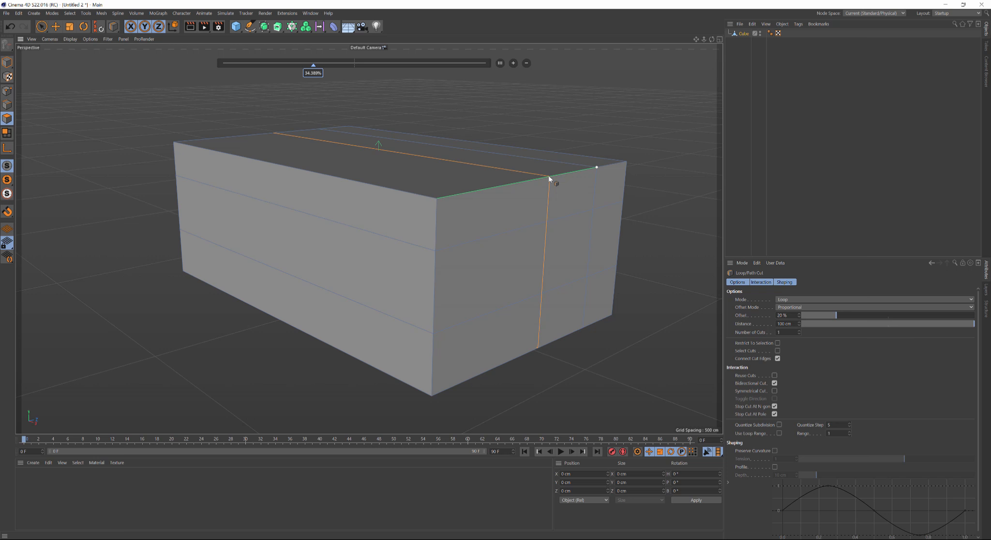
double_click(313, 74)
text(40)
key(Return)
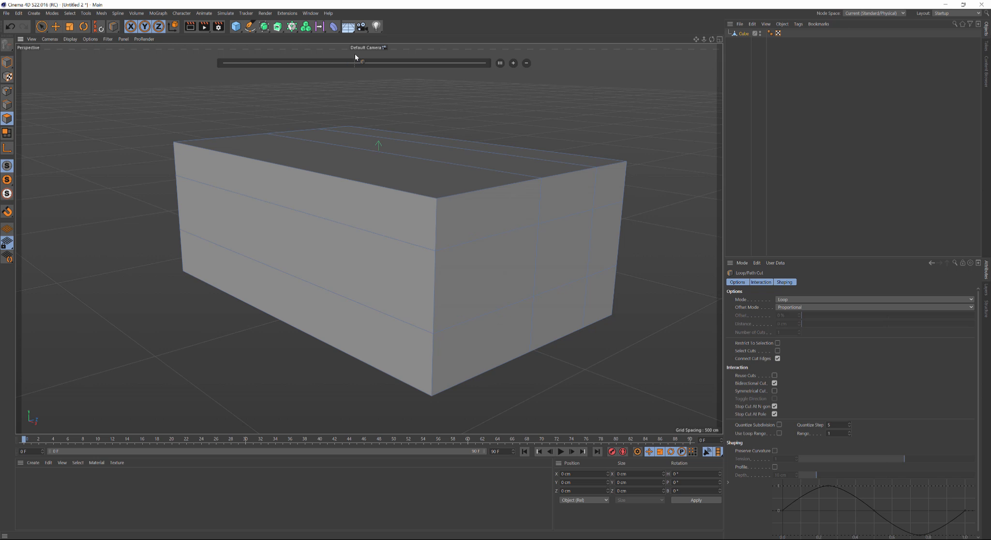
drag(354, 57, 392, 57)
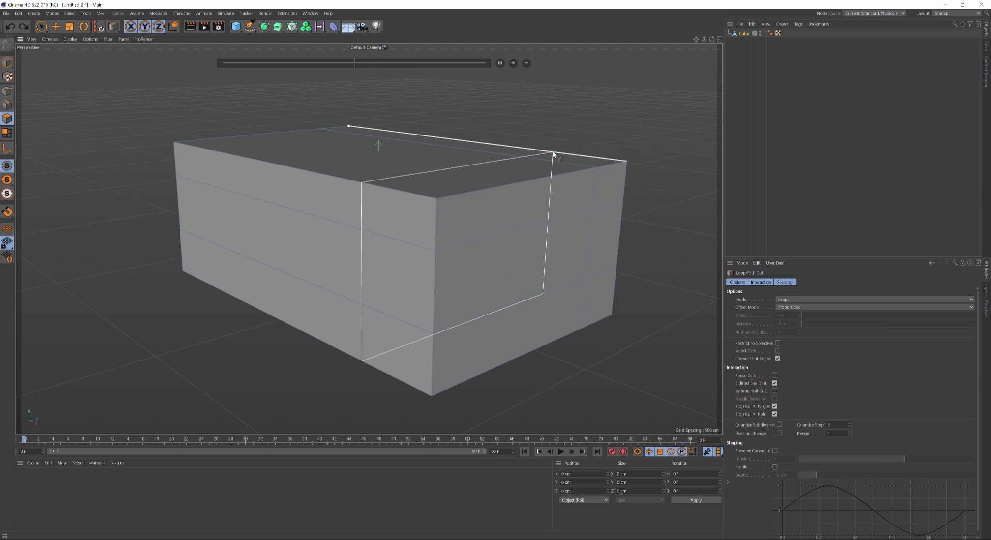
Add a second lengthwise loop cut beside the first one, in the wide remaining section, at a 75% offset.
click(558, 177)
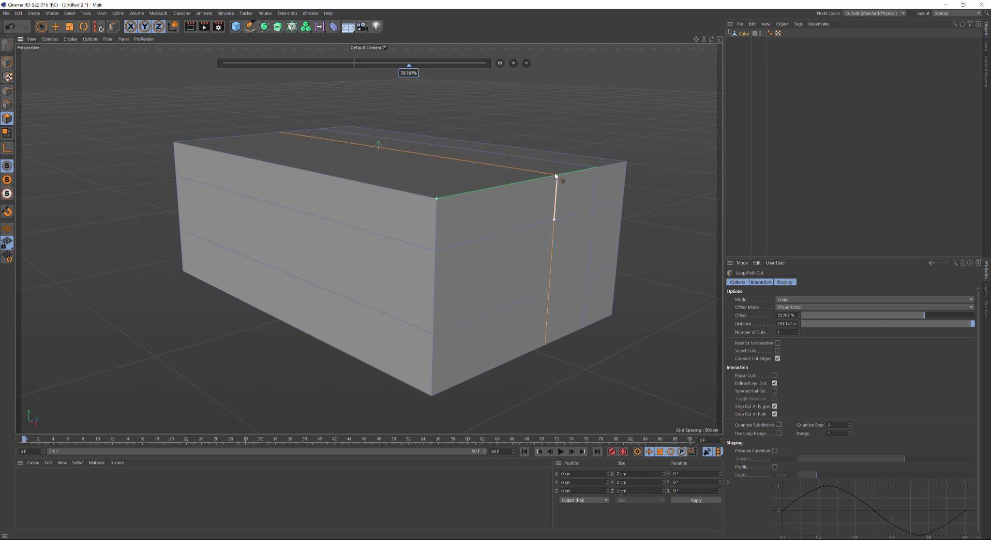
double_click(410, 73)
text(70)
key(Return)
mouse_move(410, 73)
mouse_down()
mouse_move(430, 72)
mouse_move(420, 75)
mouse_up()
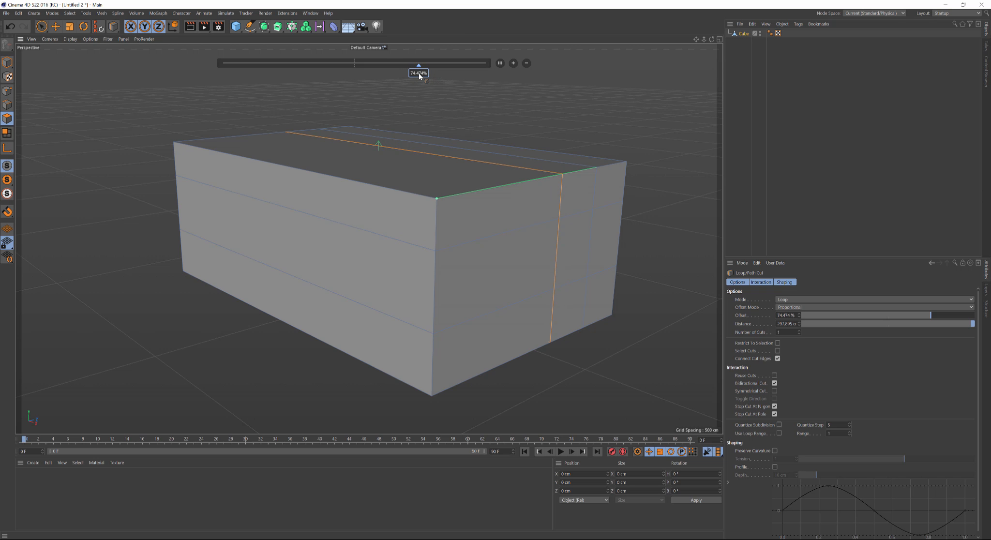
double_click(420, 73)
text(75)
key(Return)
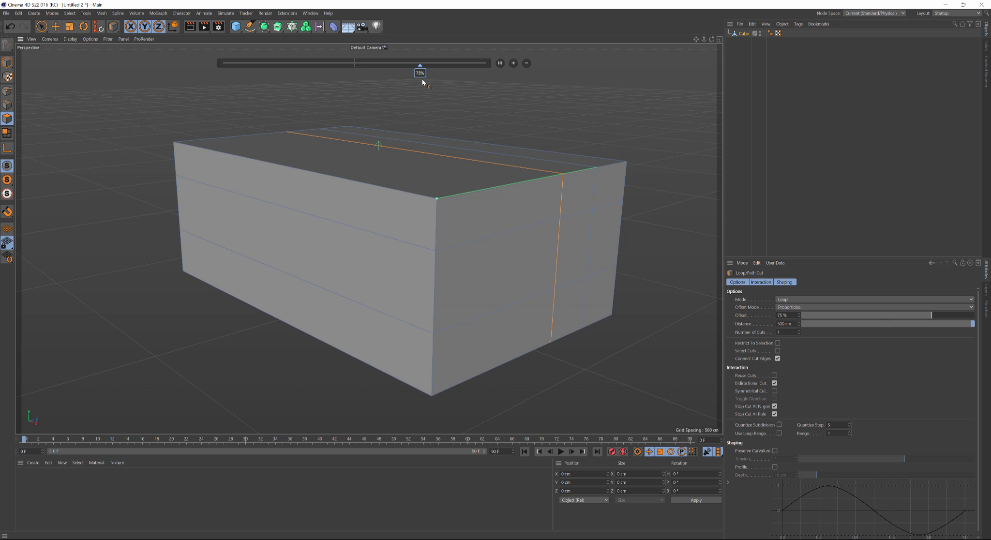
Add a third lengthwise loop cut near the box's front long side at a 25% offset.
click(476, 193)
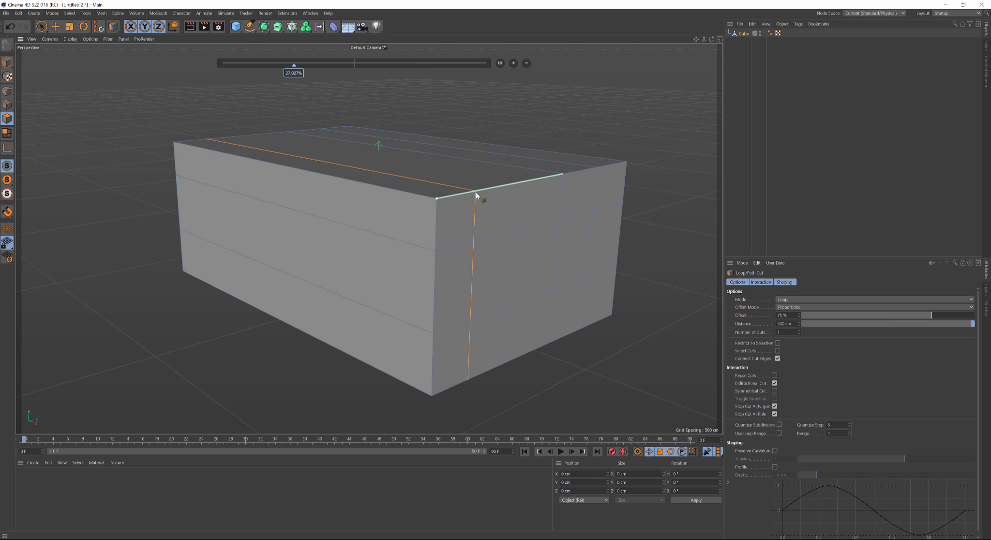
drag(286, 76, 283, 76)
double_click(290, 72)
text(25)
key(Return)
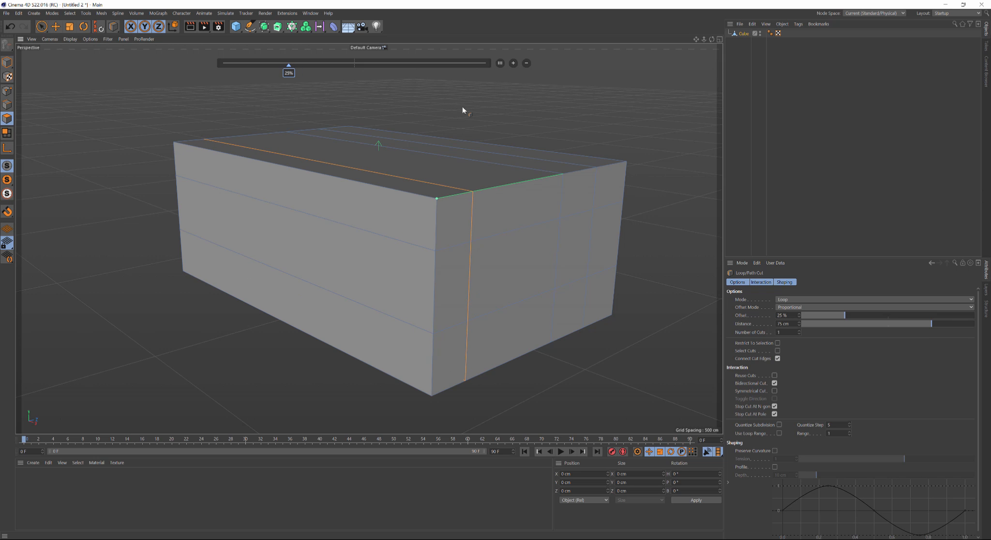
Add a fourth lengthwise loop cut in the section between the second and third cuts at a 40% offset.
click(511, 184)
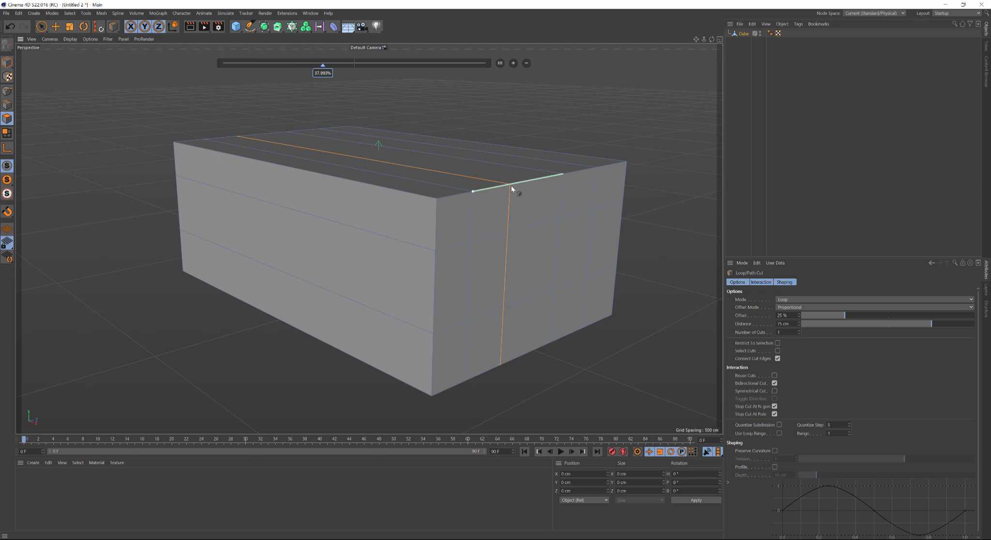
drag(327, 74, 329, 74)
double_click(328, 74)
text(40)
key(Return)
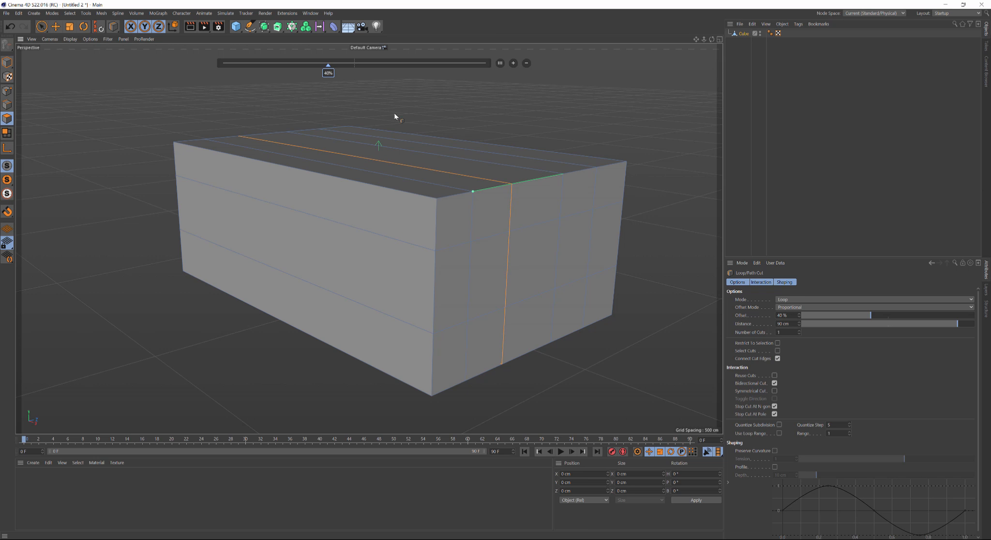
Divide the long side with six crosswise vertical loop cuts placed freehand along its upper edge, then return to live selection.
scroll(314, 226, up, 2)
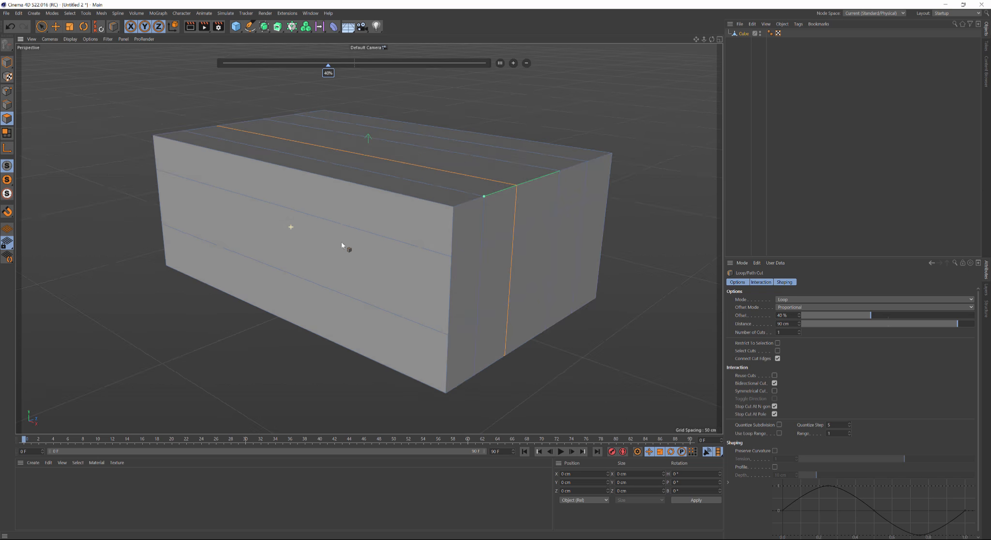
alt+drag(341, 242, 369, 231)
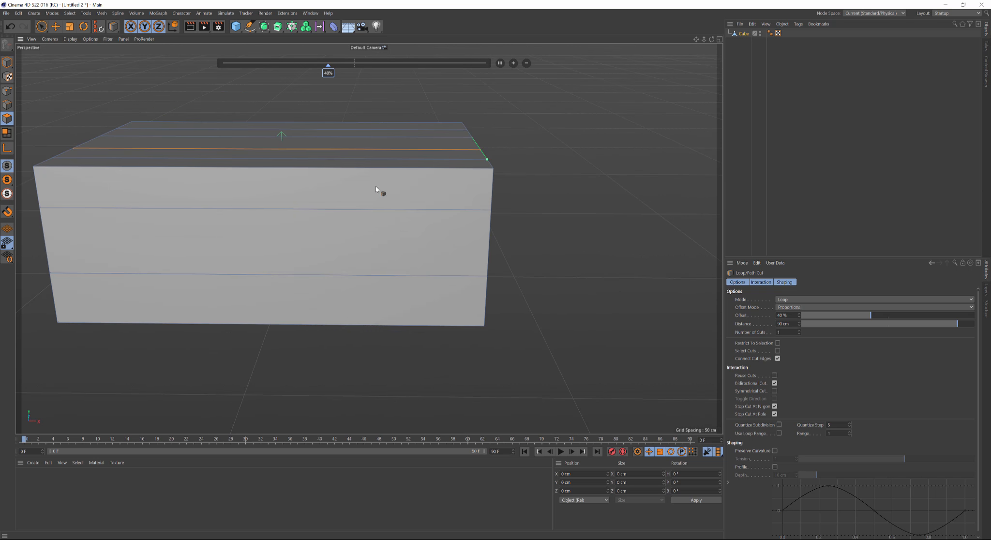
click(384, 169)
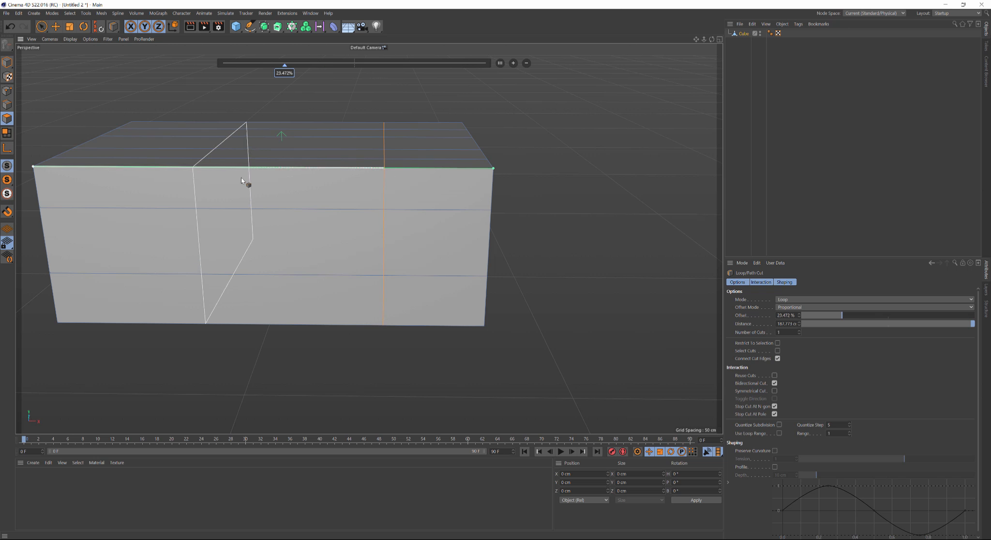
click(325, 169)
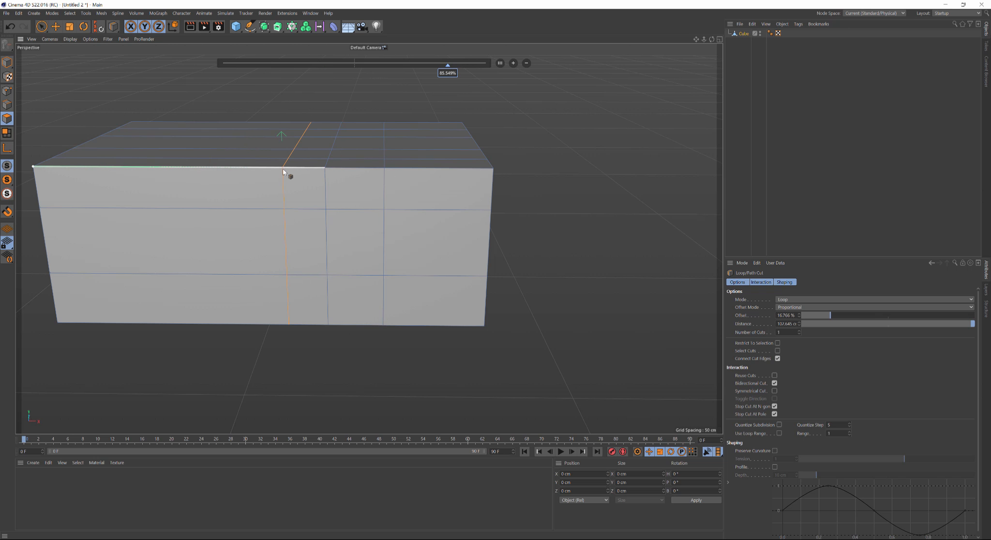
click(283, 169)
click(230, 168)
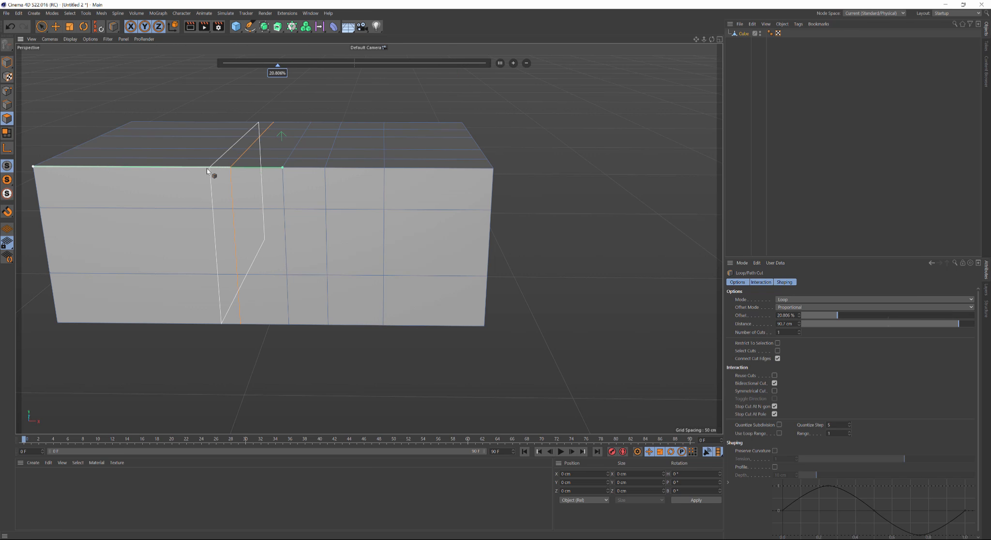
click(188, 169)
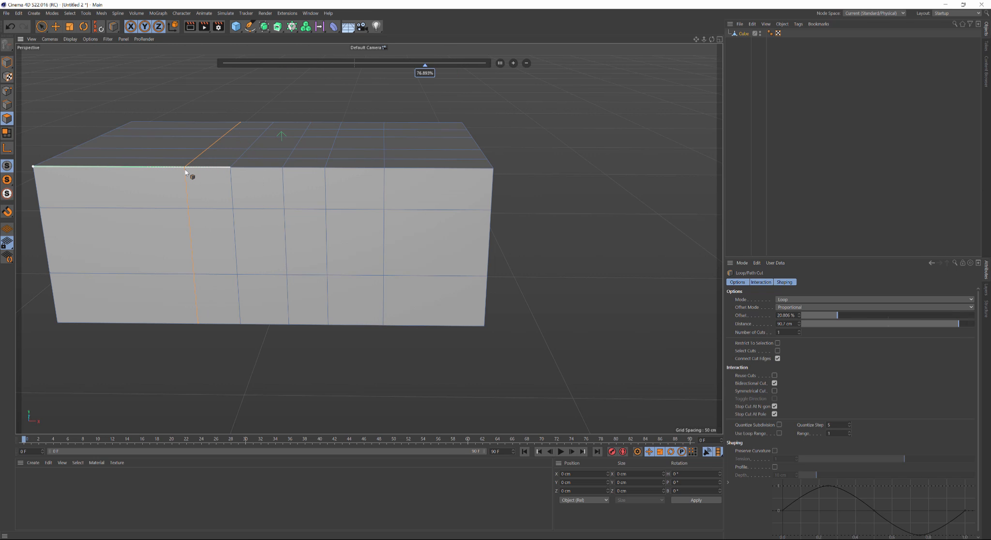
click(126, 168)
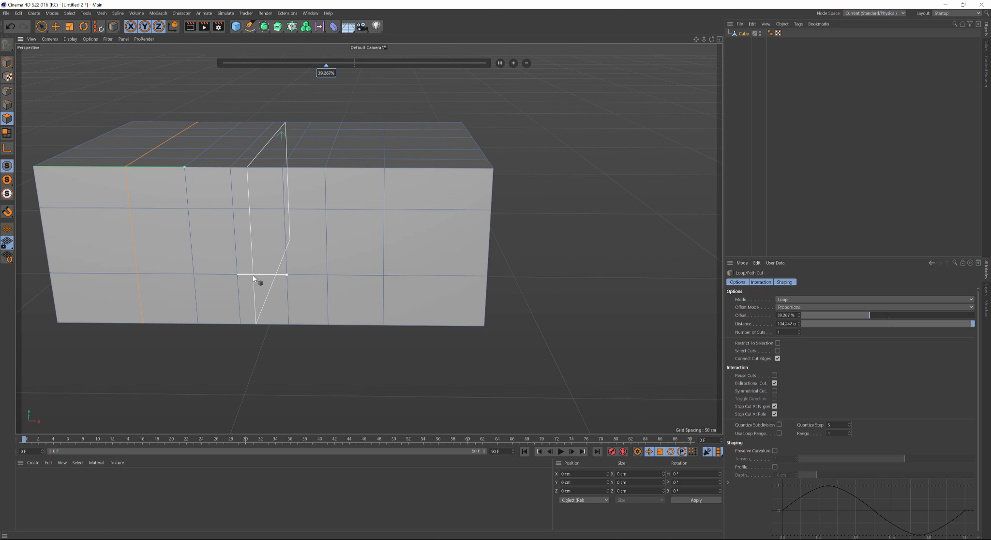
key(space)
Delete three alternate middle-row faces on the long side to open window holes.
alt+middle_drag(269, 254, 408, 285)
alt+drag(371, 295, 378, 259)
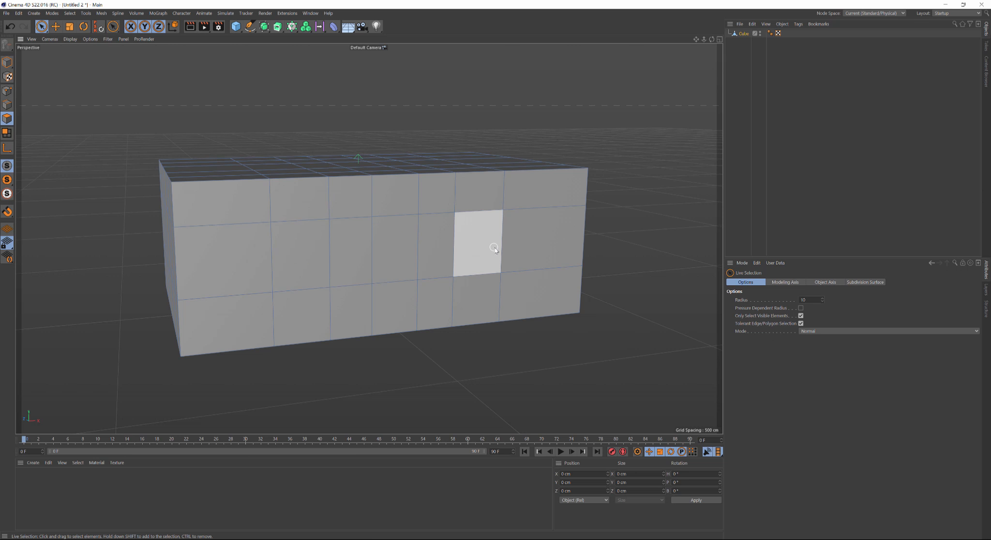
click(477, 246)
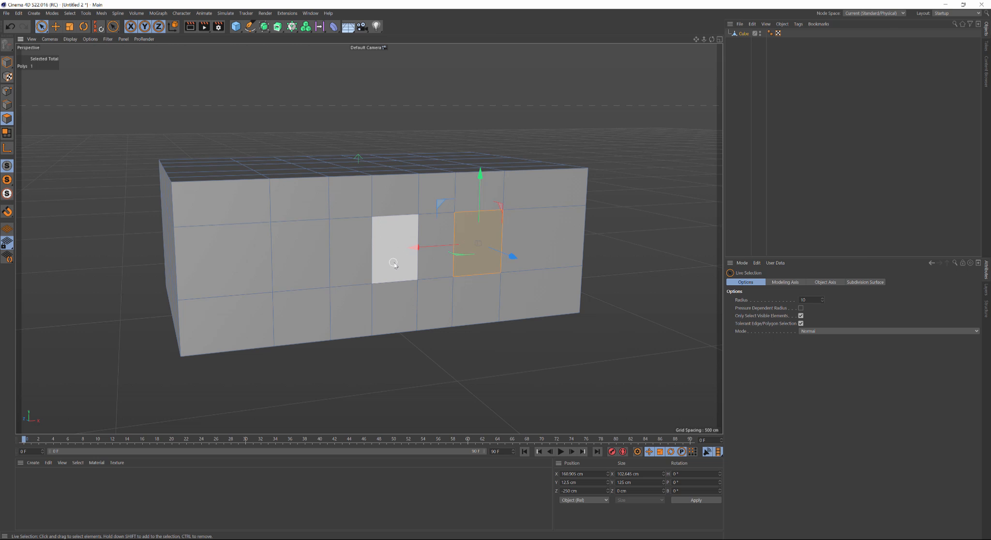
shift+click(307, 261)
shift+click(402, 272)
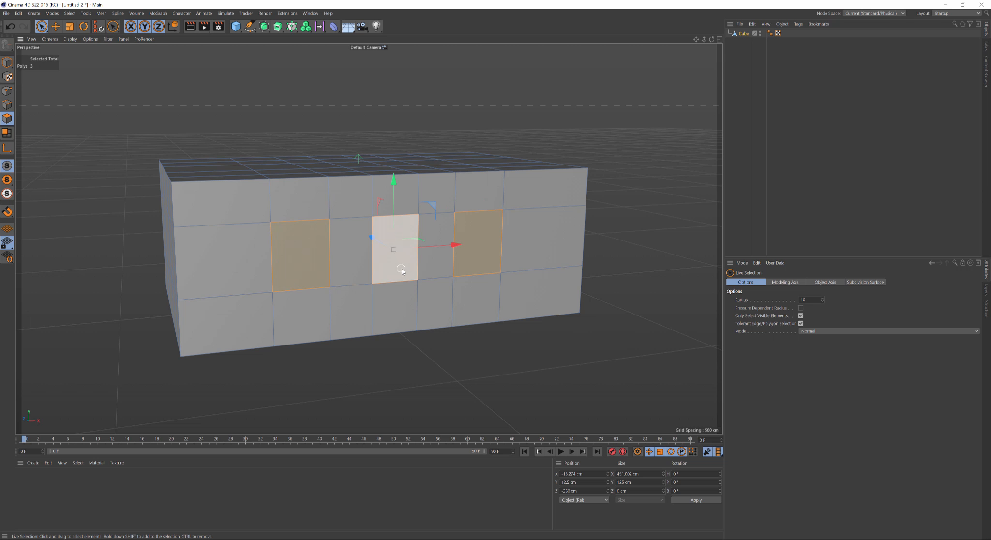
key(Delete)
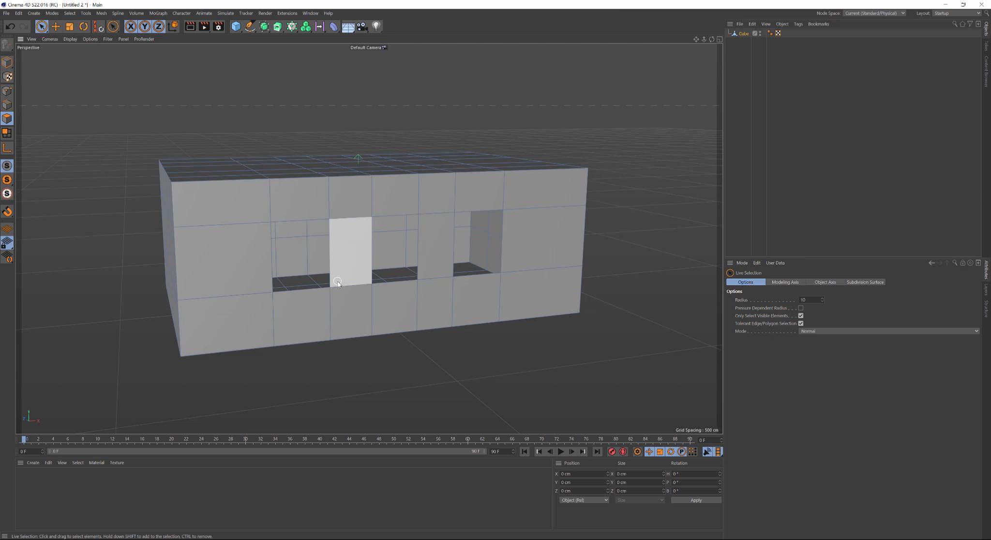
Extrude the two window faces in the short side's middle row outward by 35 cm and delete their front faces.
alt+drag(305, 310, 348, 264)
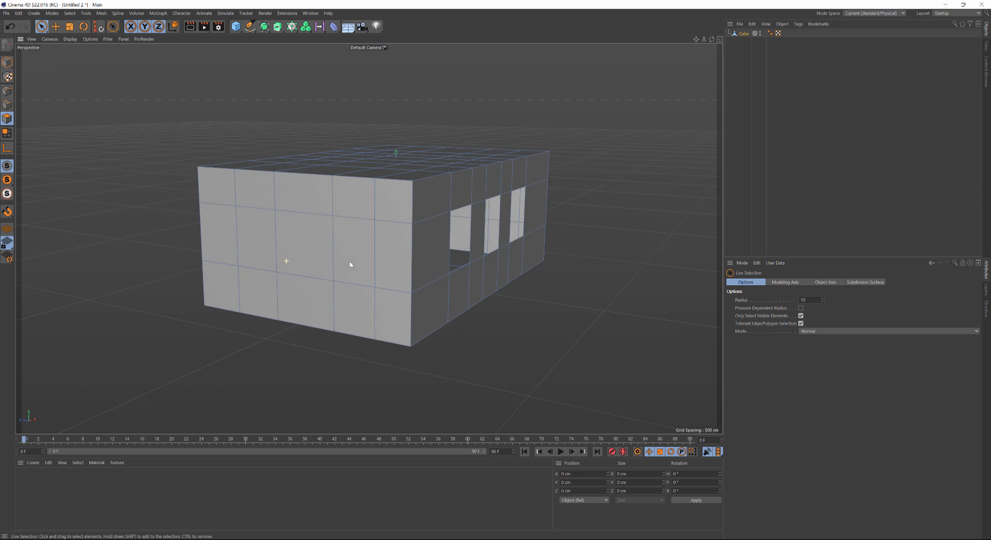
click(351, 256)
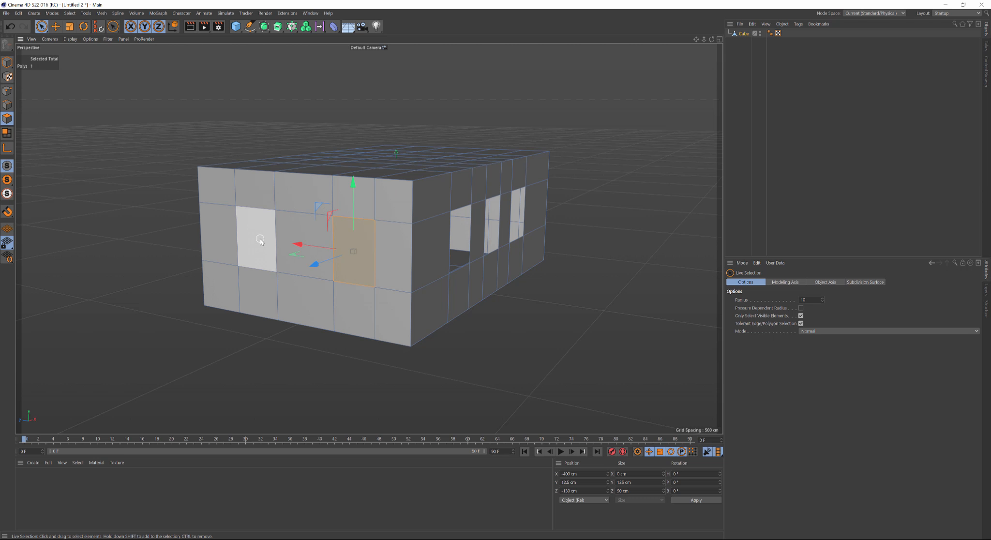
shift+click(260, 240)
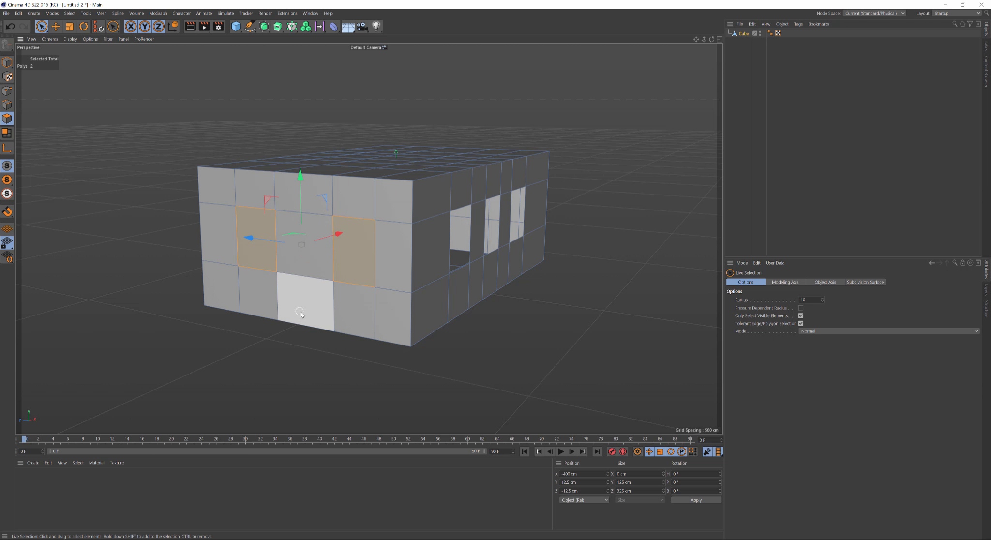
key(d)
drag(299, 361, 429, 346)
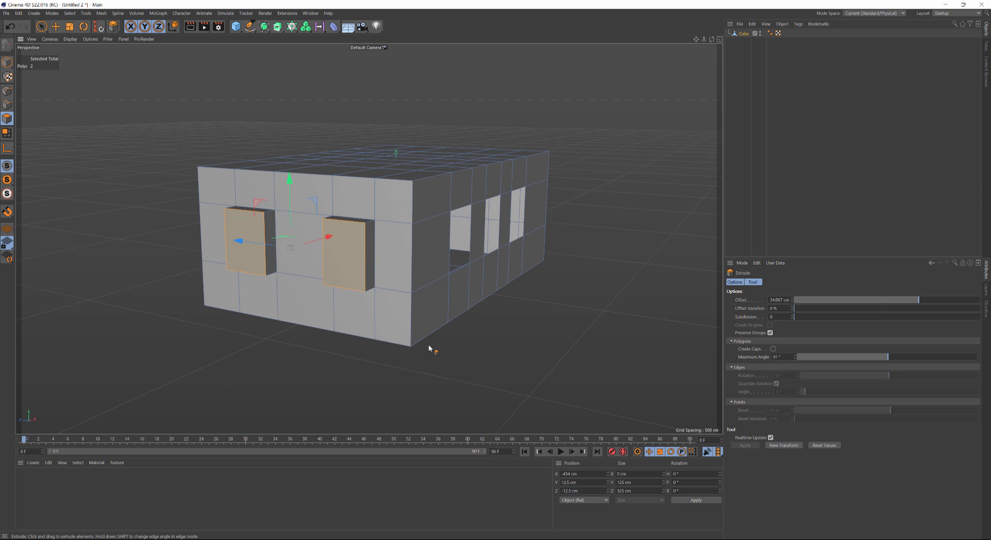
click(779, 300)
text(35)
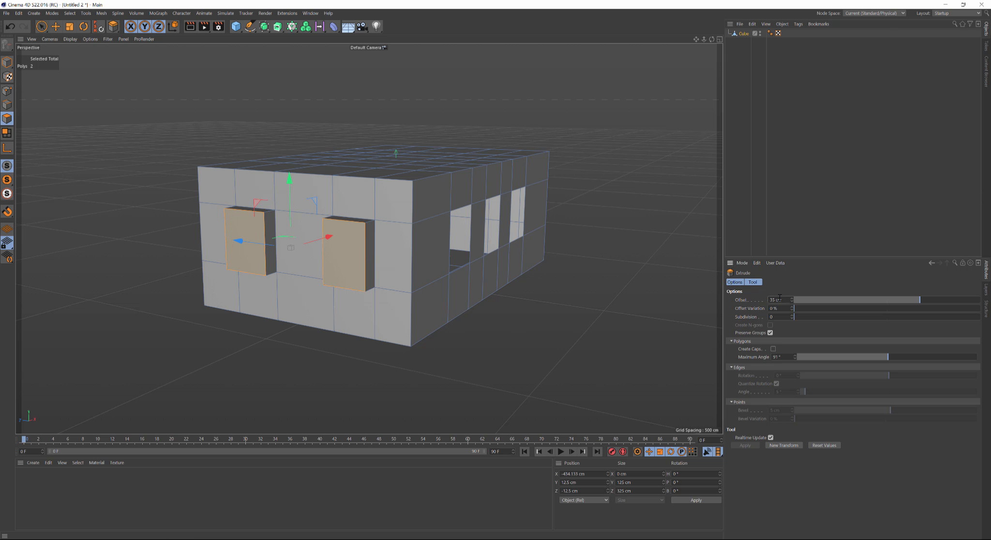
key(Return)
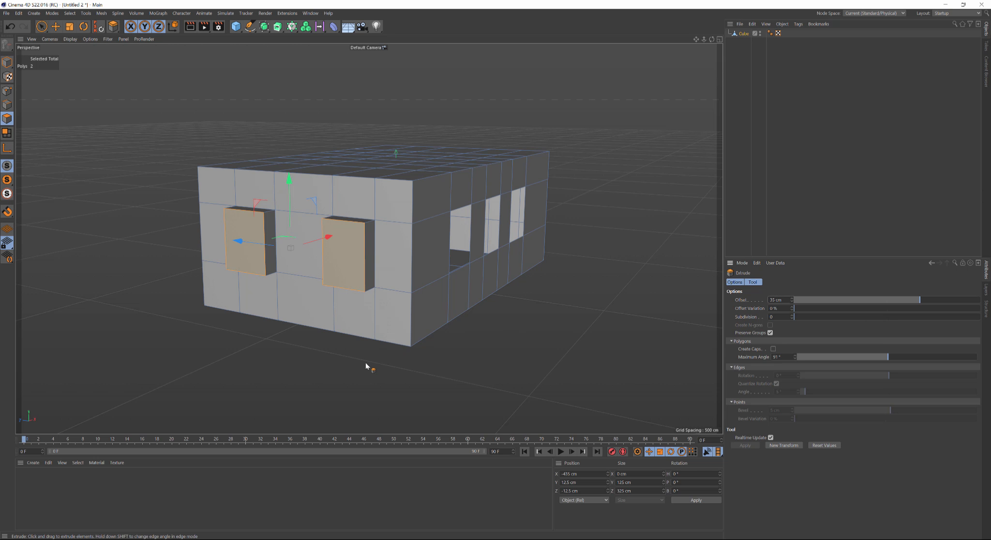
key(space)
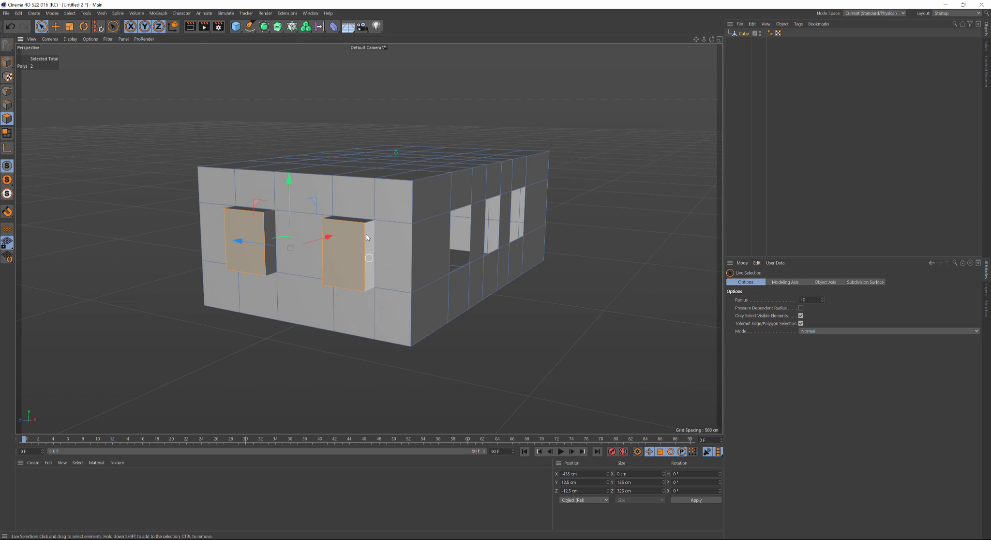
key(Delete)
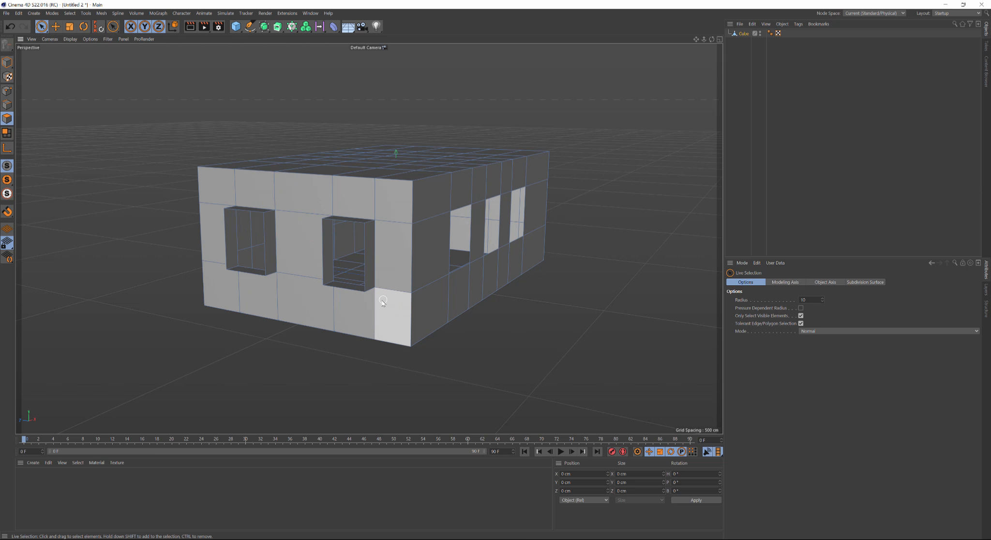
Examine the building's interior and the two extruded window openings of the short side from inside.
scroll(394, 260, up, 10)
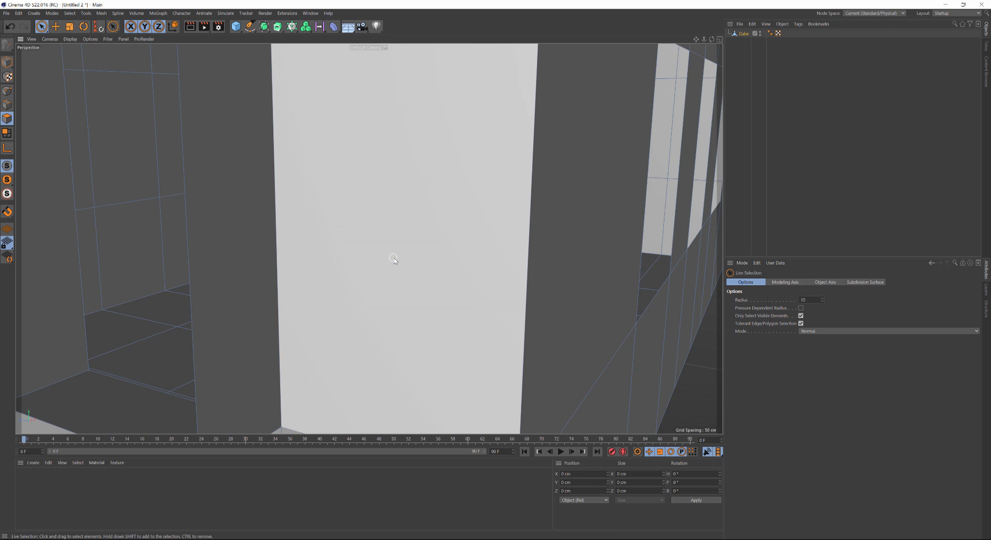
scroll(355, 271, up, 10)
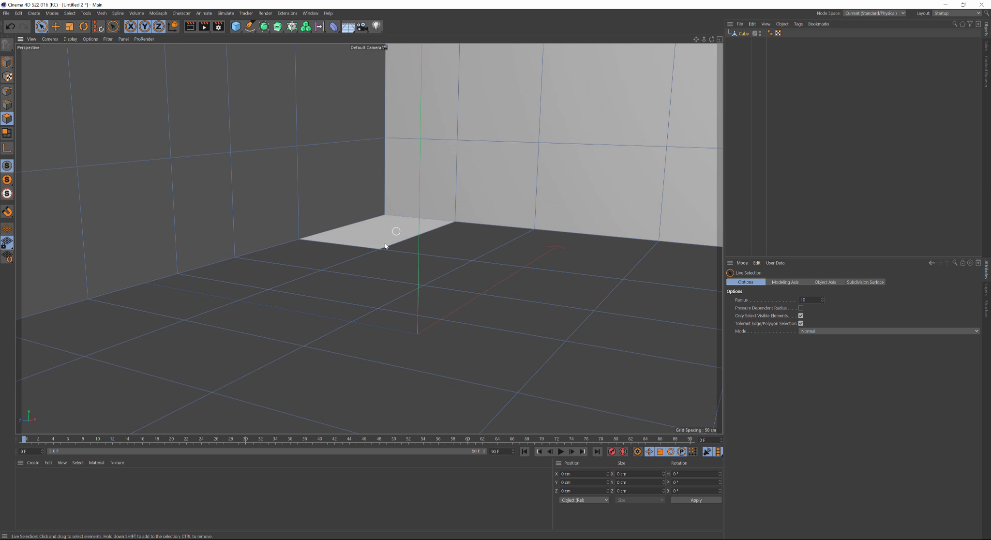
scroll(515, 208, down, 6)
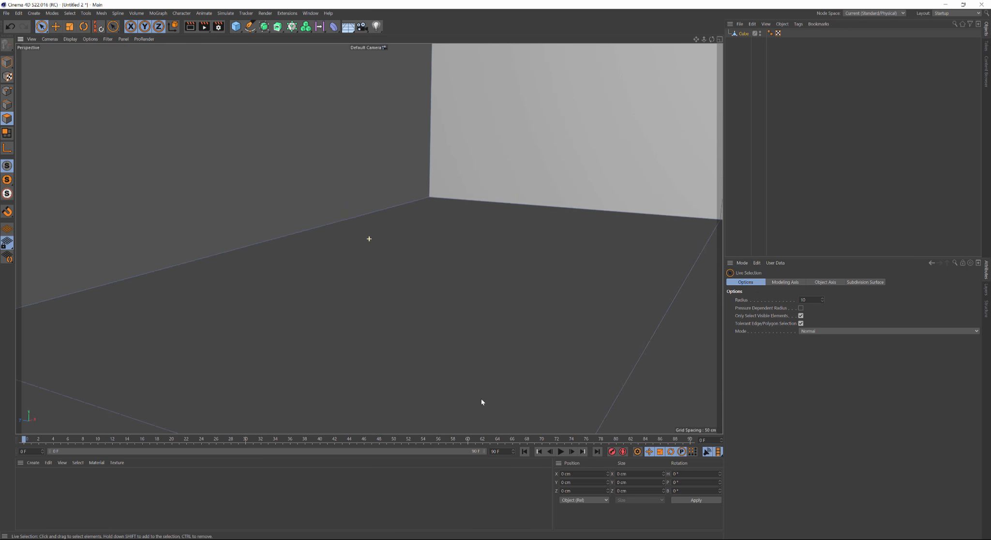
alt+drag(490, 271, 283, 264)
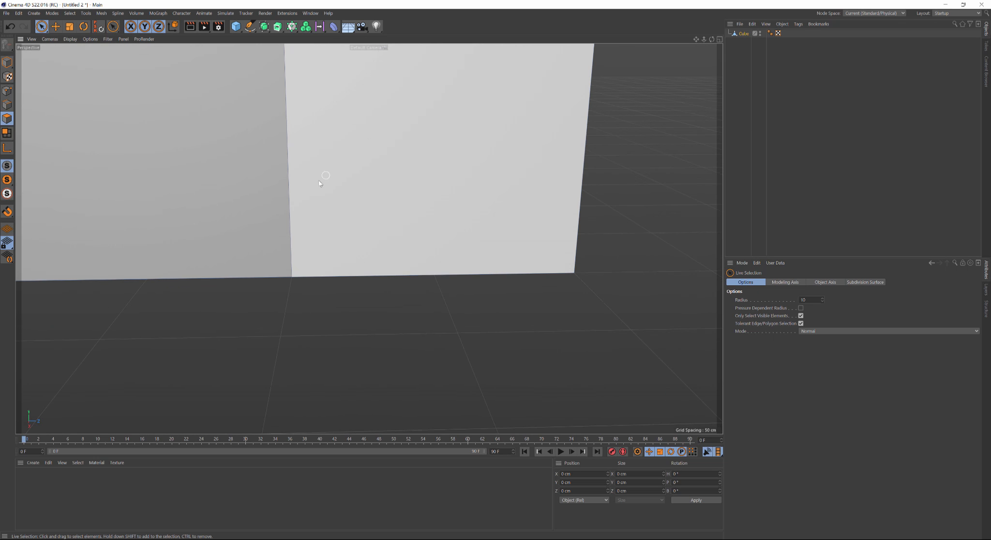
scroll(319, 182, up, 10)
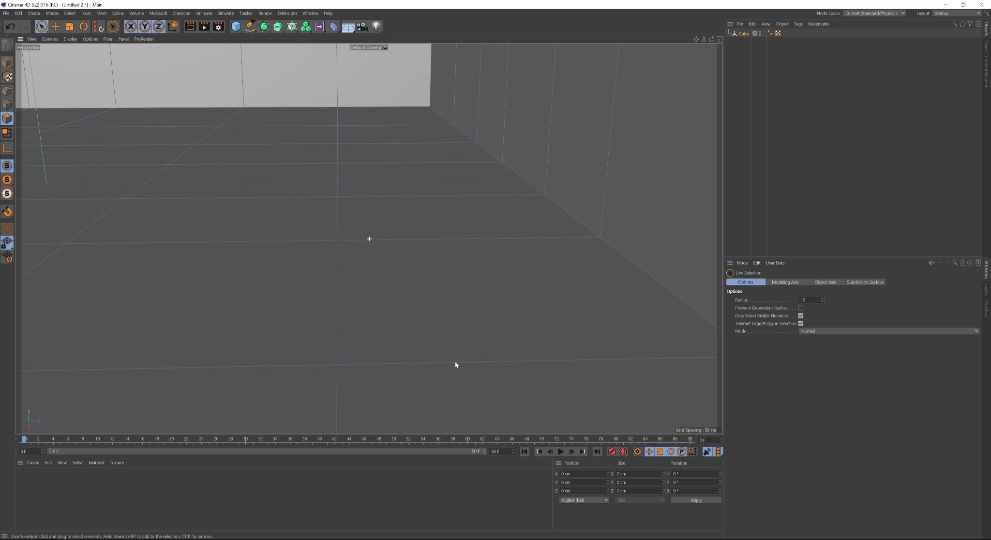
scroll(311, 86, down, 3)
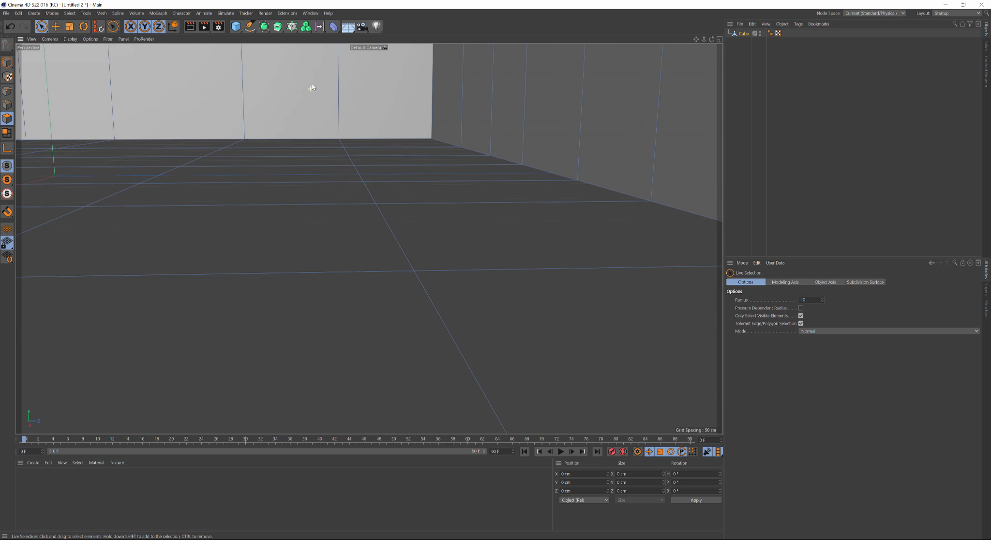
alt+middle_drag(314, 96, 391, 288)
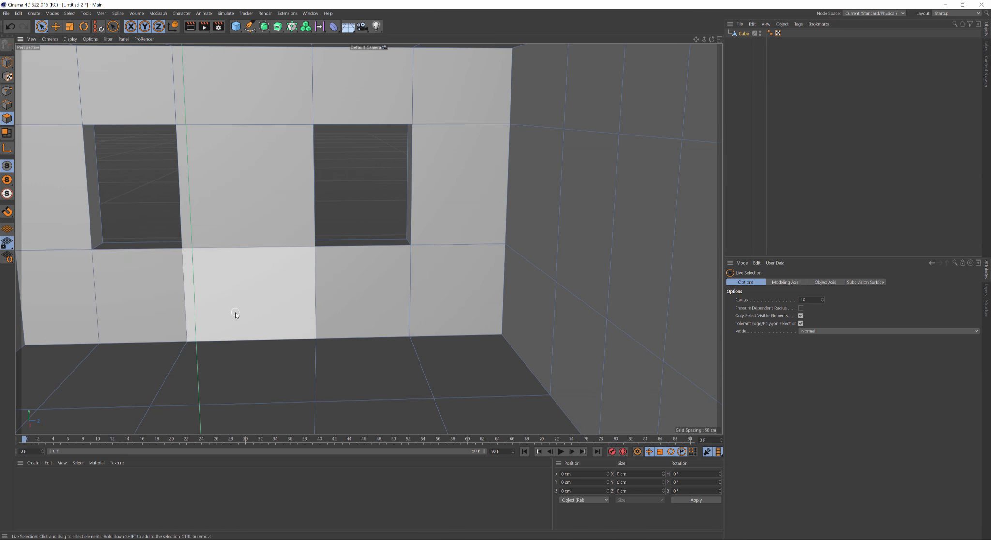
alt+drag(236, 313, 255, 315)
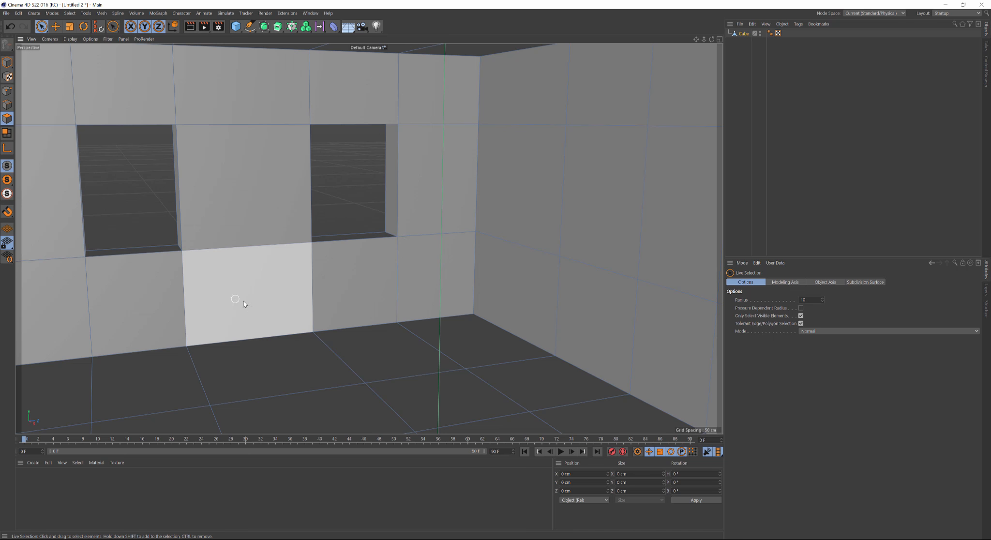
Delete the two wall faces between the three window holes on the long side to form one wide opening.
alt+drag(245, 303, 275, 317)
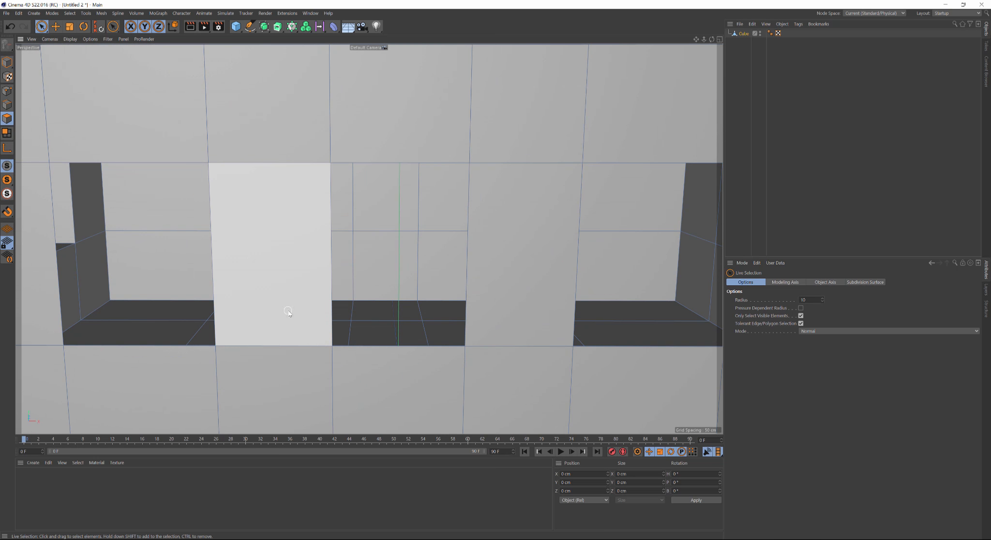
click(283, 280)
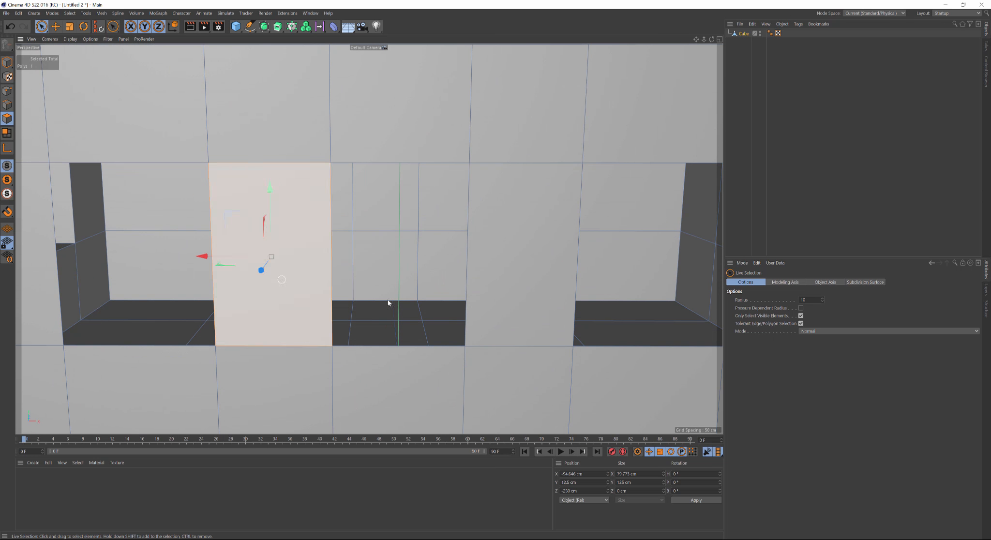
shift+click(528, 274)
key(Delete)
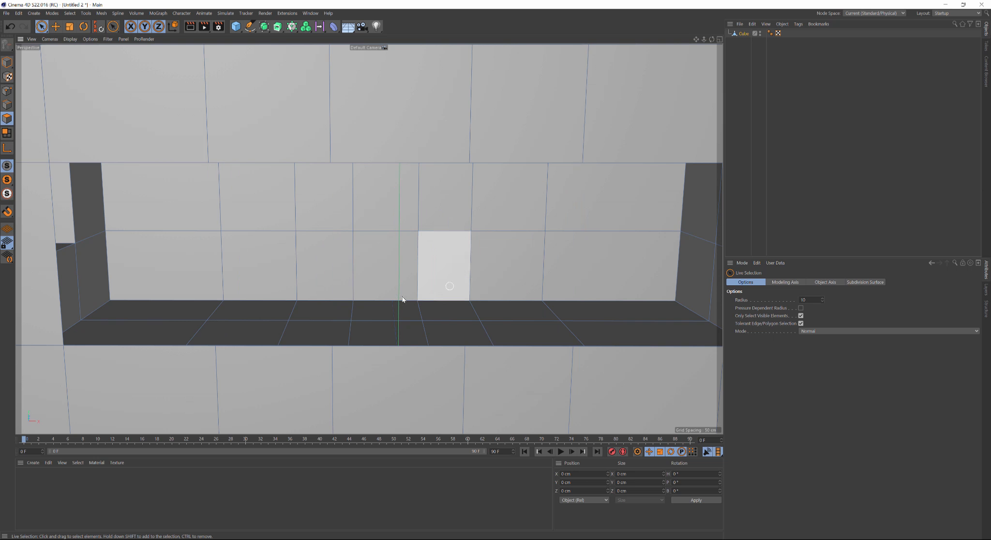
Frame the room's interior through the wide opening so that the opposite long wall faces the view, with floor and ceiling strips showing.
scroll(338, 319, up, 4)
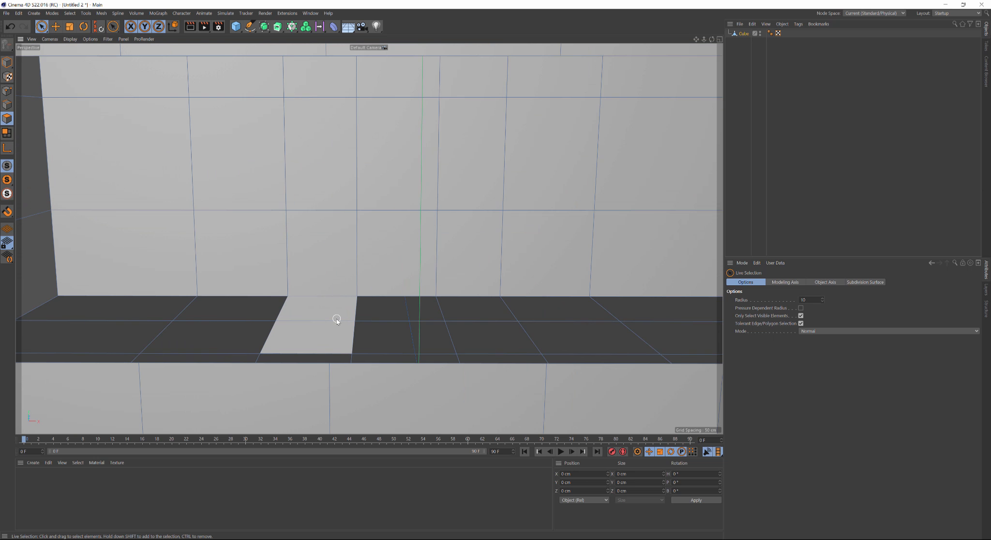
scroll(408, 363, down, 5)
scroll(403, 359, up, 6)
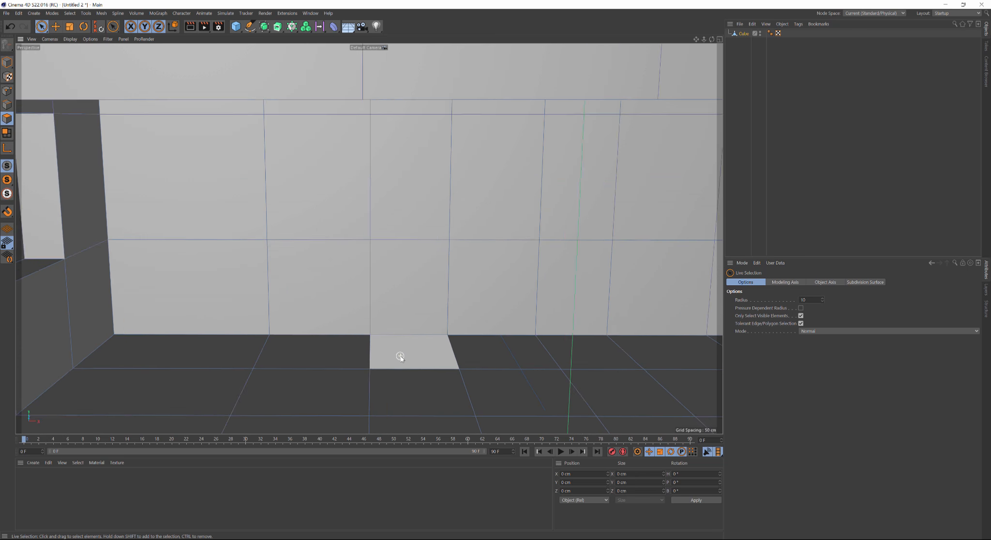
scroll(392, 348, down, 2)
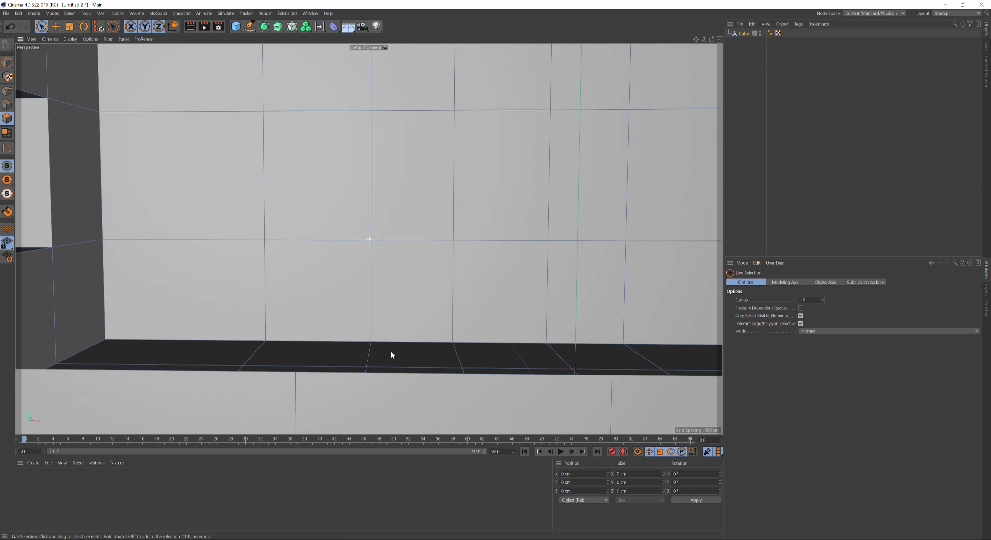
alt+middle_drag(391, 351, 398, 387)
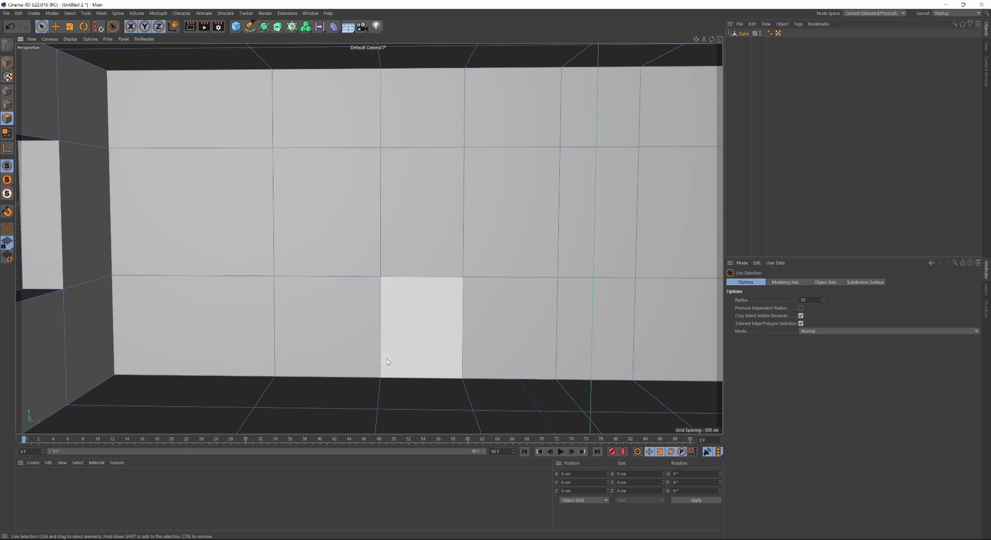
alt+drag(389, 358, 387, 360)
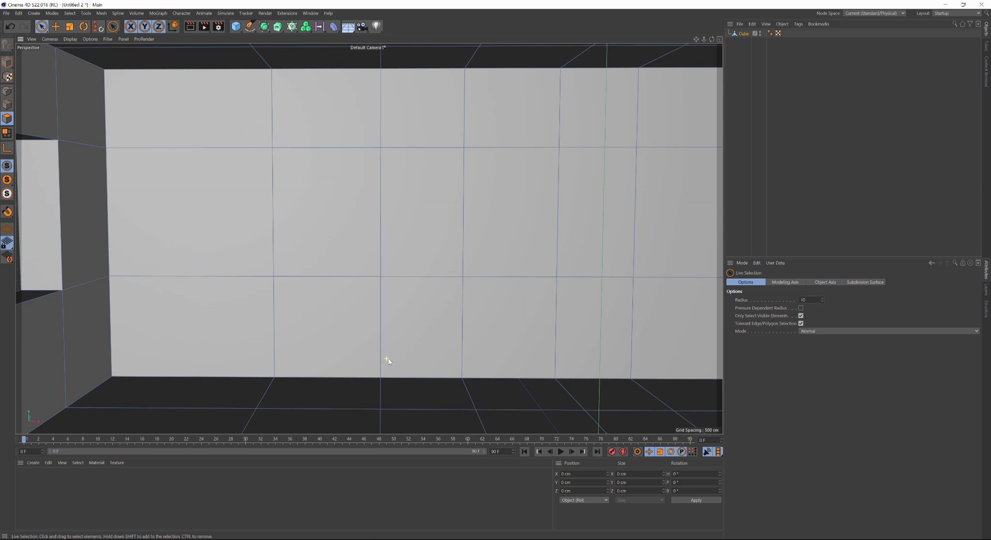
Open the output section of the render settings.
click(218, 26)
click(252, 49)
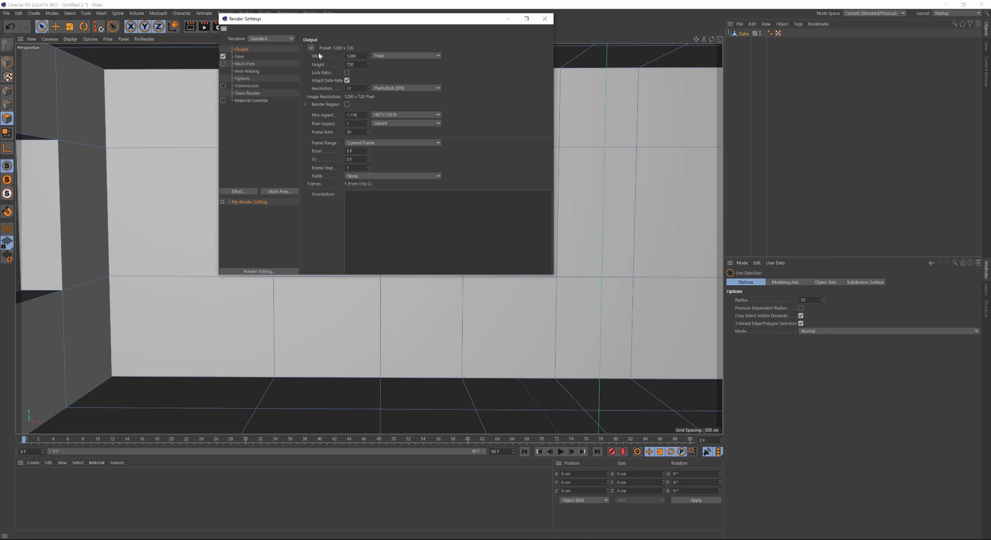
click(310, 47)
mouse_move(326, 58)
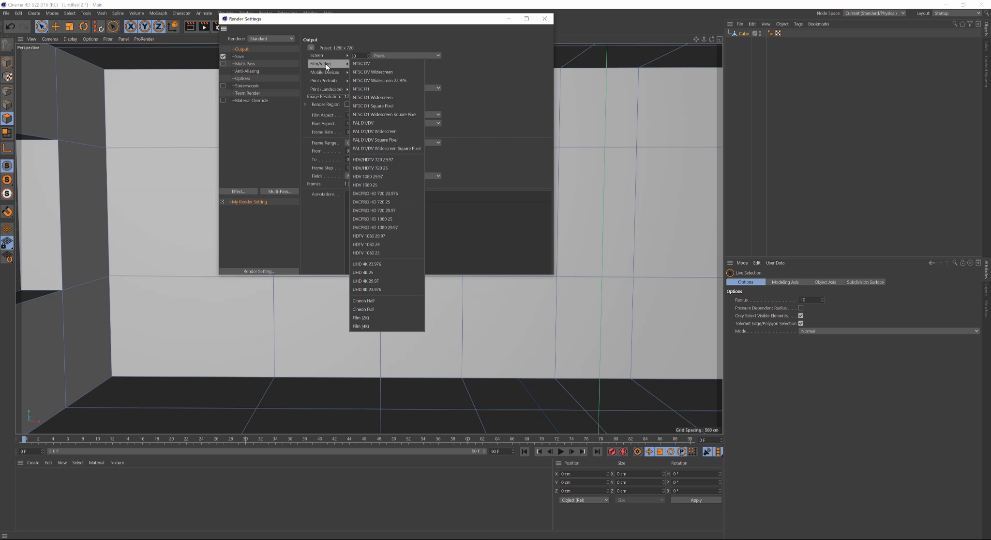
click(436, 40)
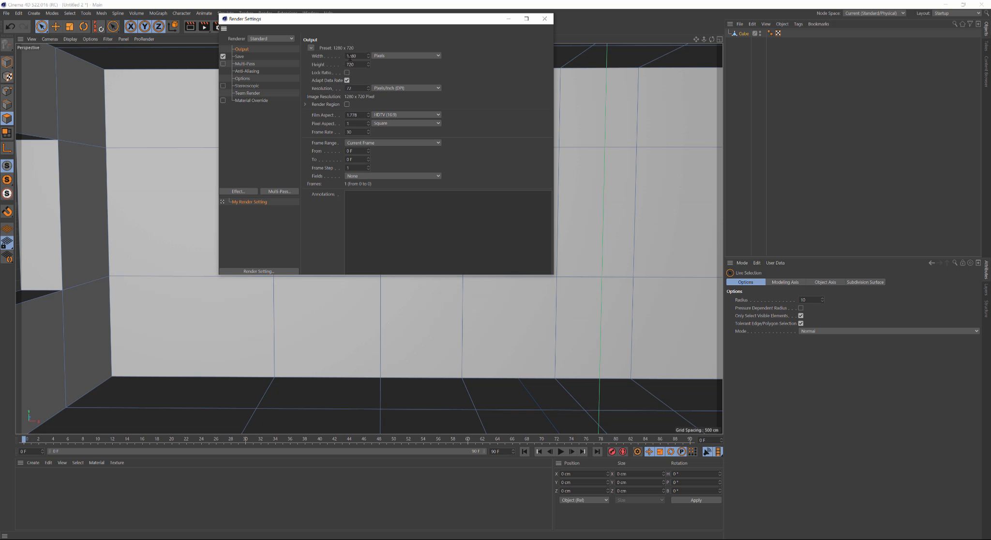
click(311, 47)
Set the render output size to a width of 1920 and a height of 1080 pixels.
click(351, 56)
text(1920)
key(Tab)
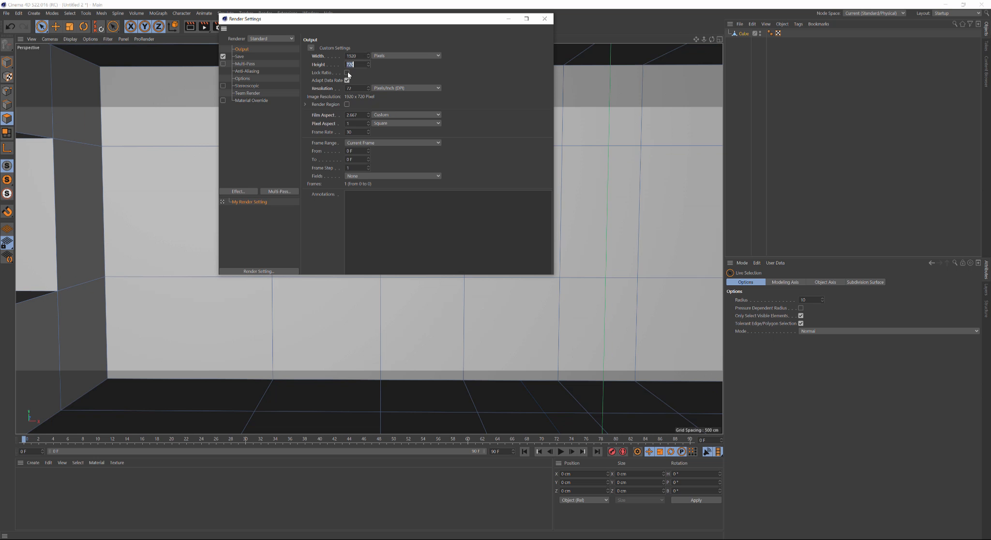
text(1280)
key(BackSpace)
key(BackSpace)
key(BackSpace)
key(BackSpace)
text(10)
click(489, 133)
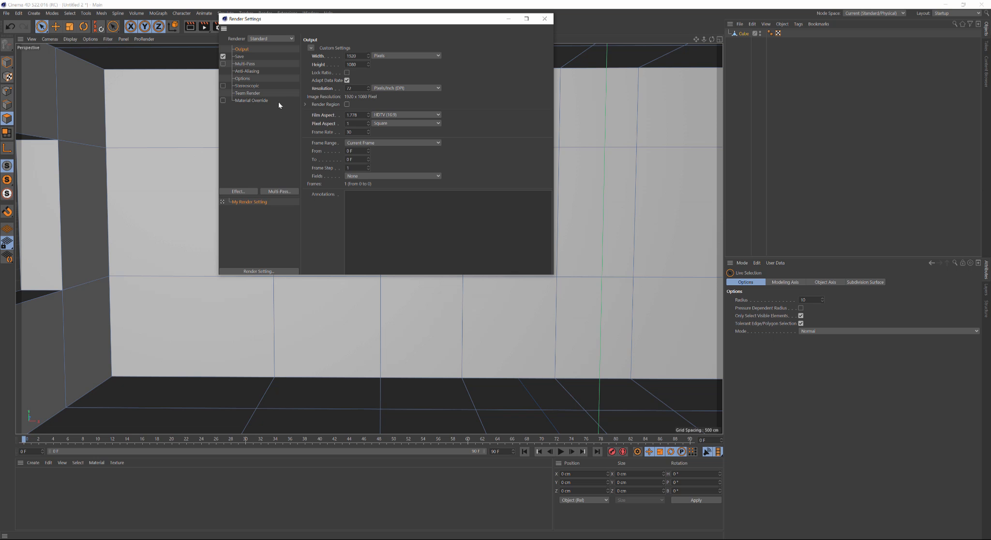
Look over the available renderers and render effects without changing them, and close the render settings.
click(277, 39)
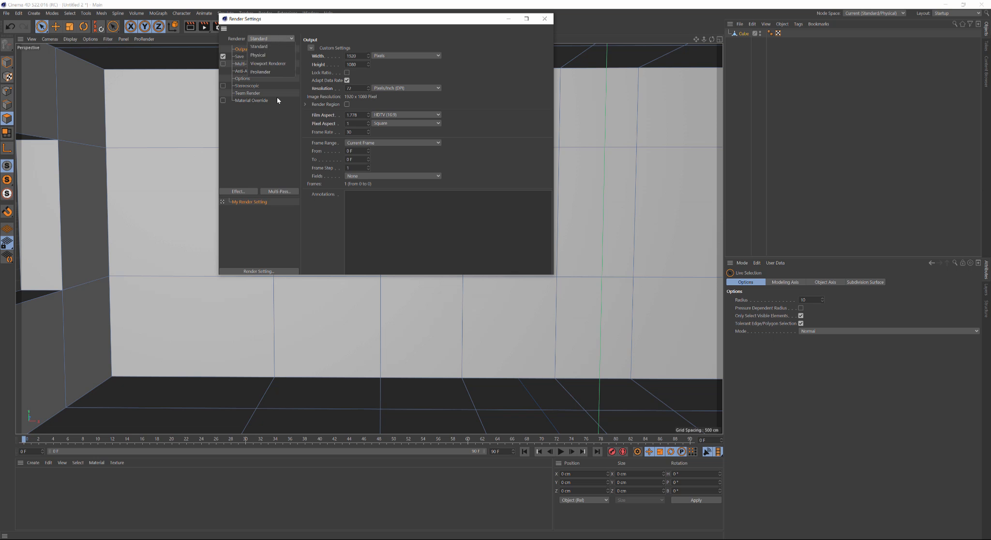
click(287, 145)
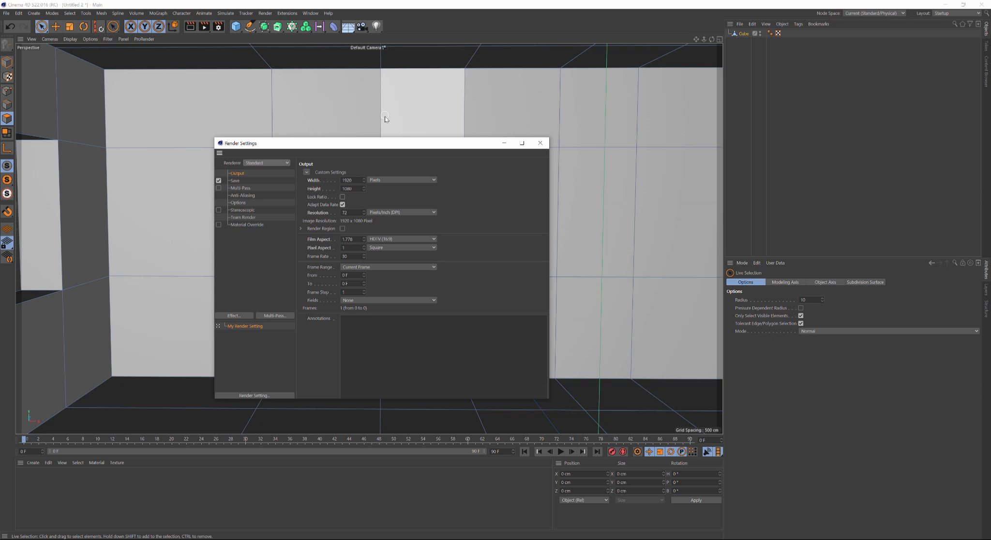
drag(390, 144, 429, 125)
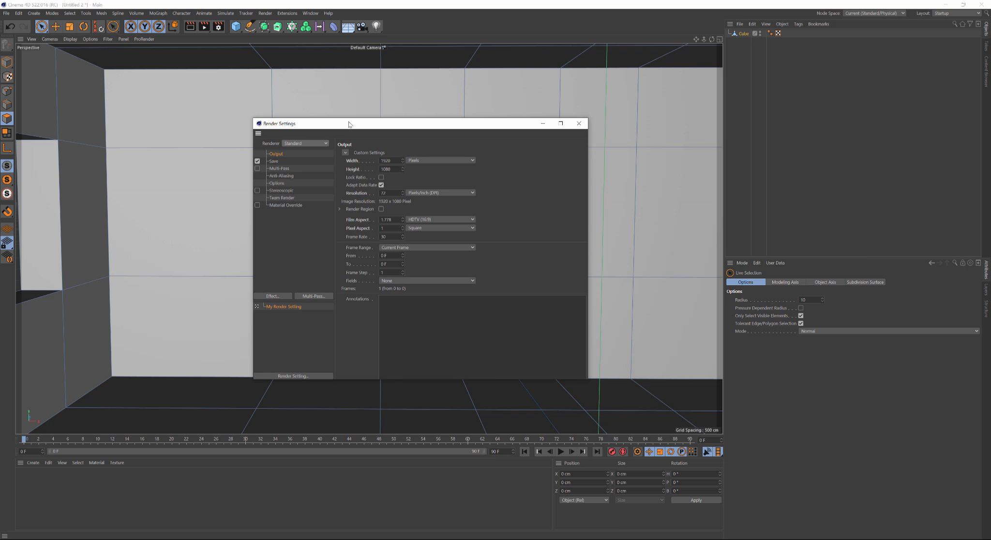
drag(347, 128, 362, 106)
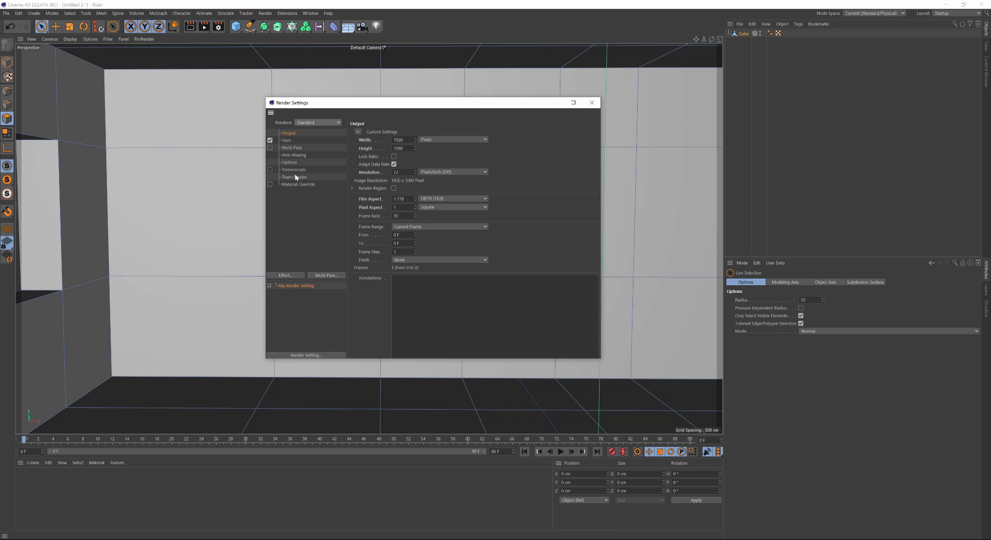
click(295, 275)
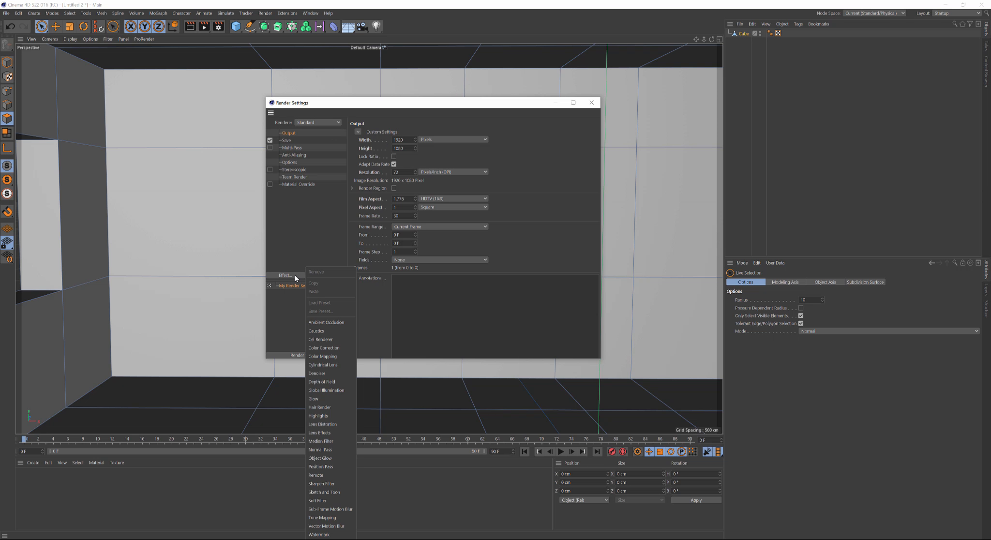
click(462, 74)
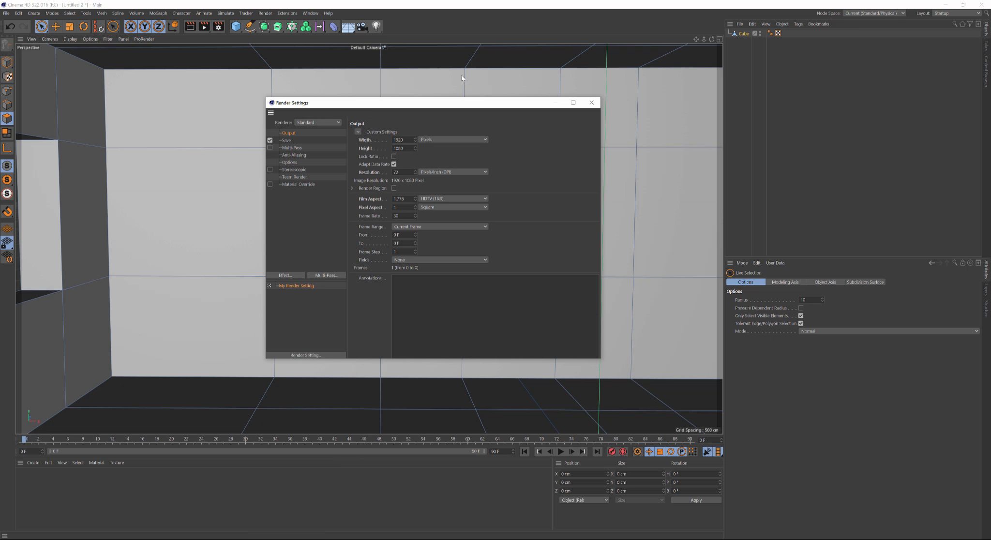
click(593, 102)
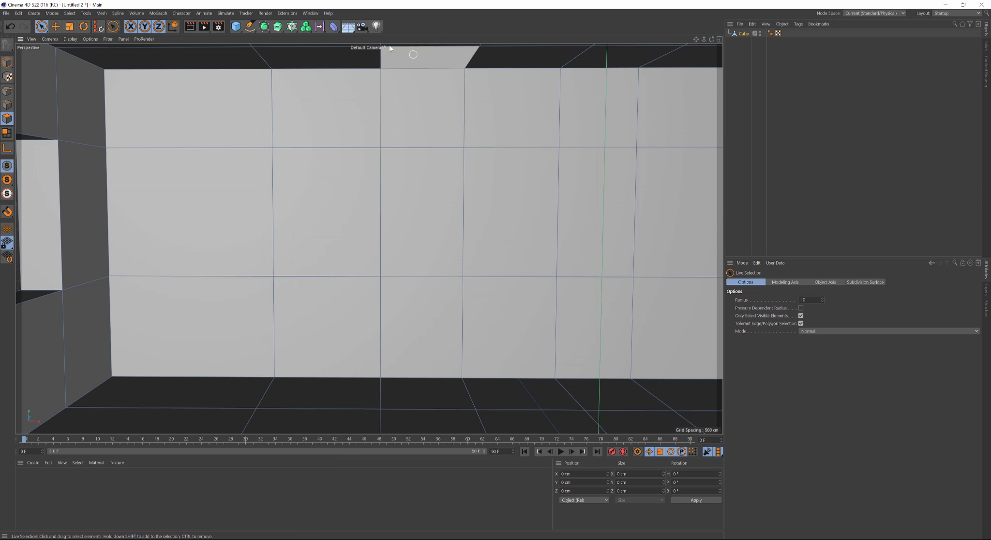
Compare test renders of the room without a light and with one raised toward the ceiling, and delete that light.
click(192, 29)
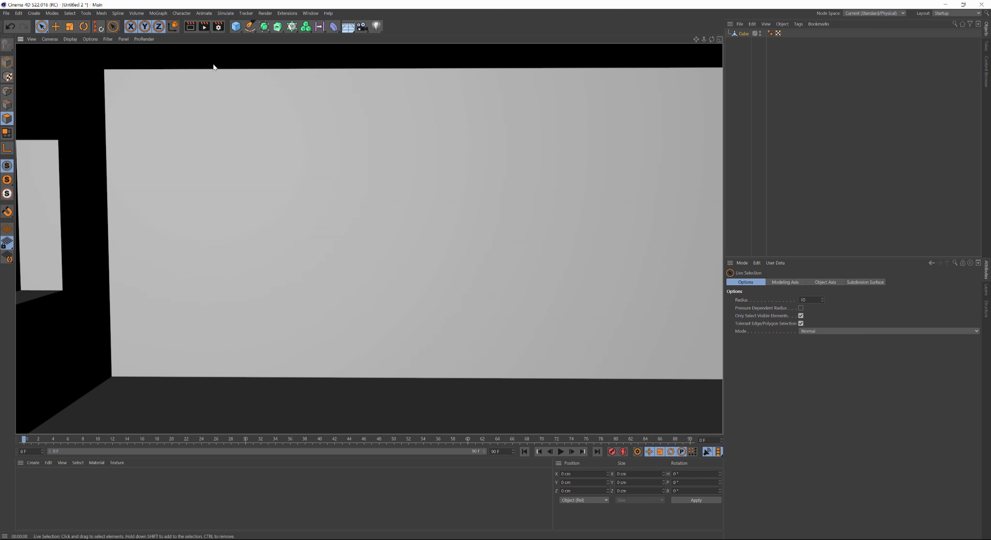
click(376, 26)
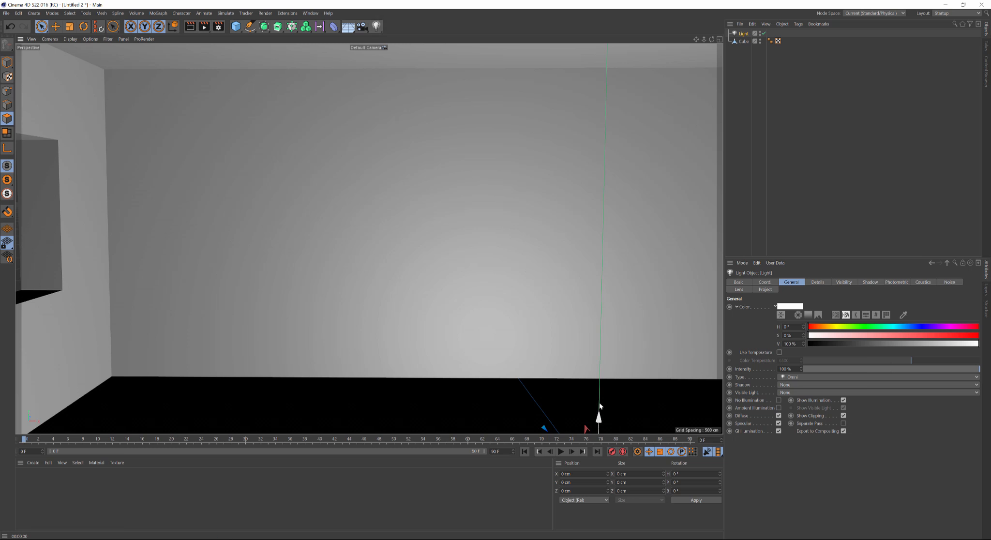
drag(610, 419, 610, 106)
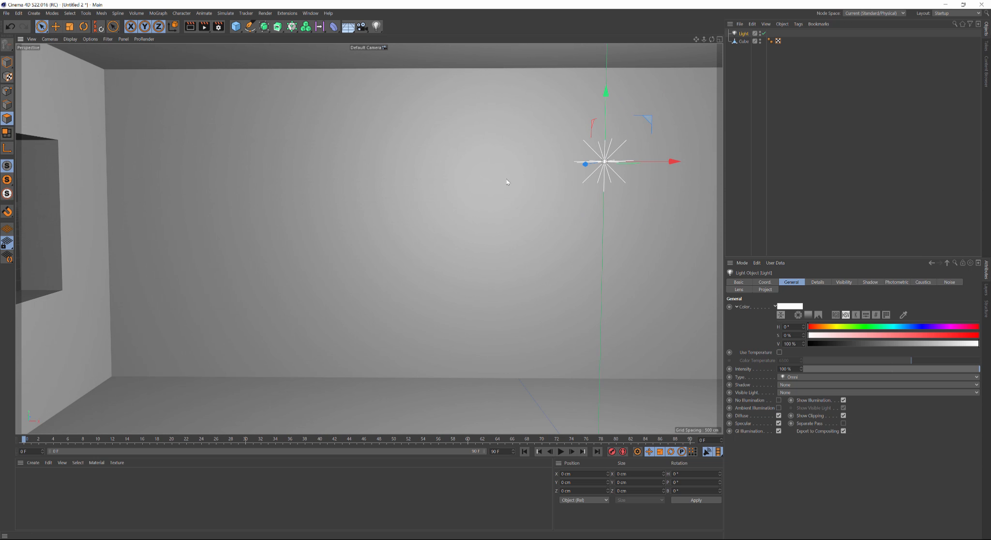
click(190, 27)
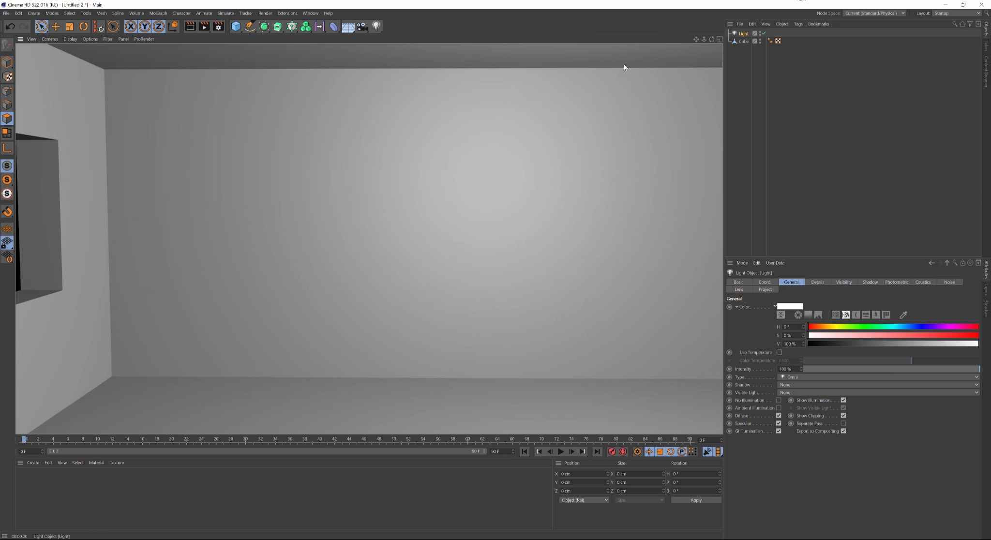
click(745, 35)
key(Delete)
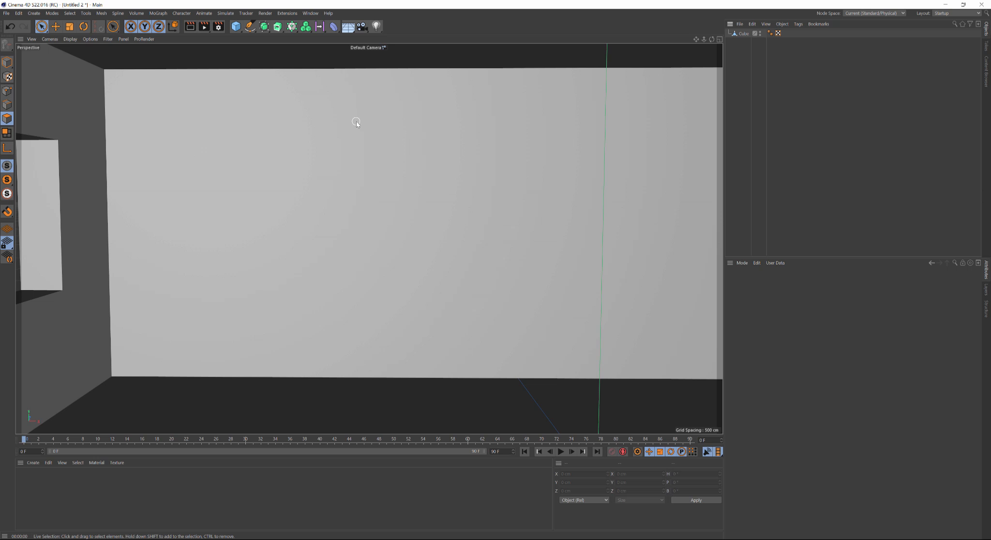
Add a camera at the current view and look through it.
click(363, 27)
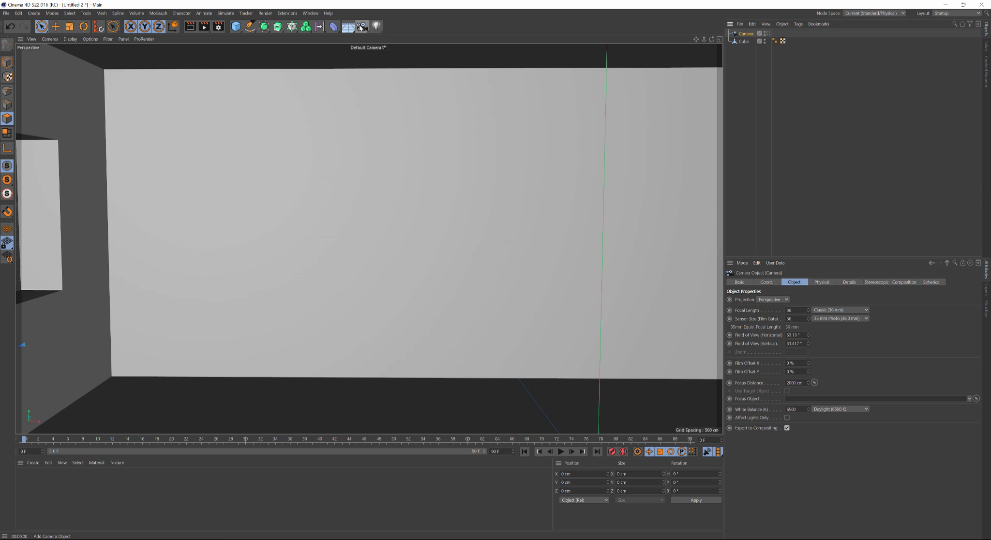
click(769, 33)
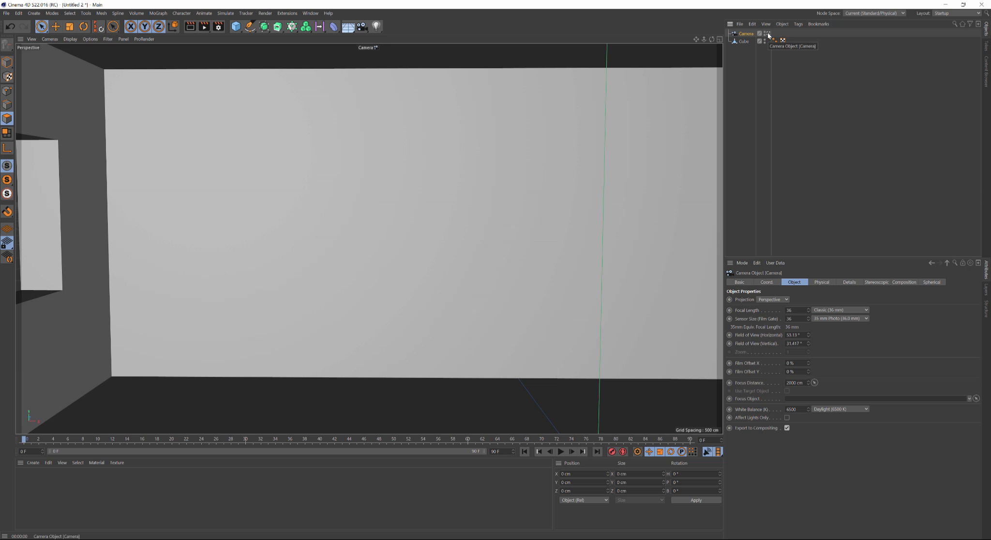
Leave the camera view, show the whole building from outside, and add a Sky object to the scene.
click(768, 33)
click(768, 33)
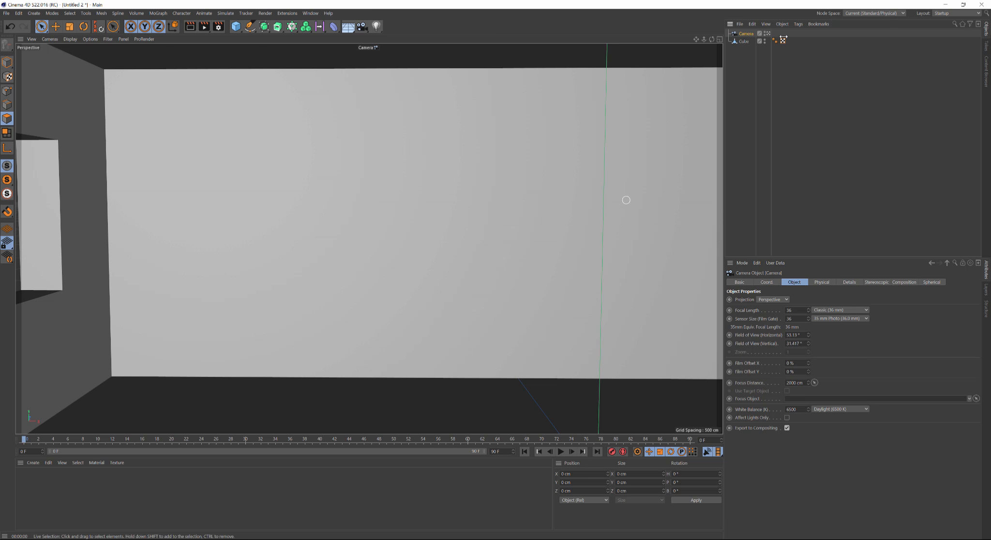
click(769, 34)
scroll(520, 251, down, 5)
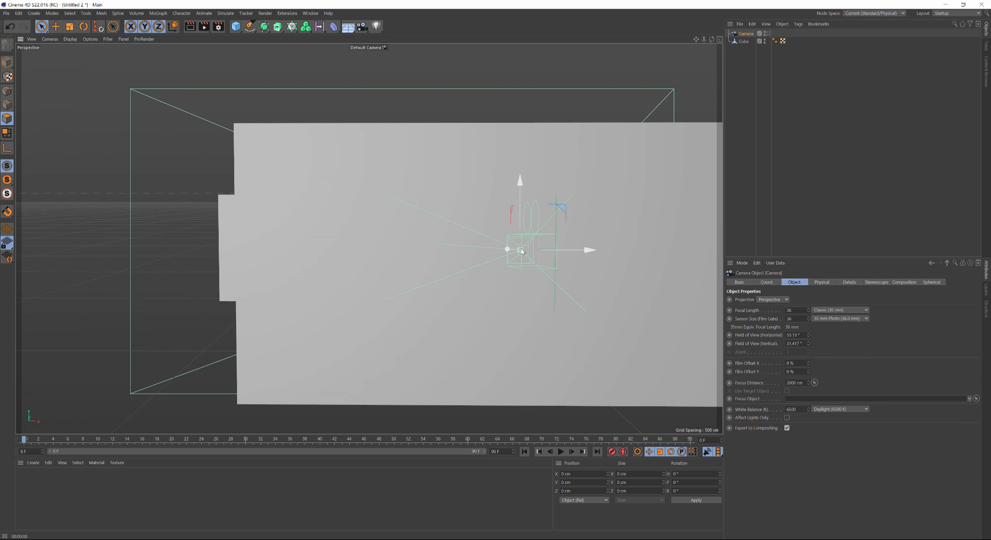
alt+drag(528, 253, 548, 261)
scroll(550, 262, down, 2)
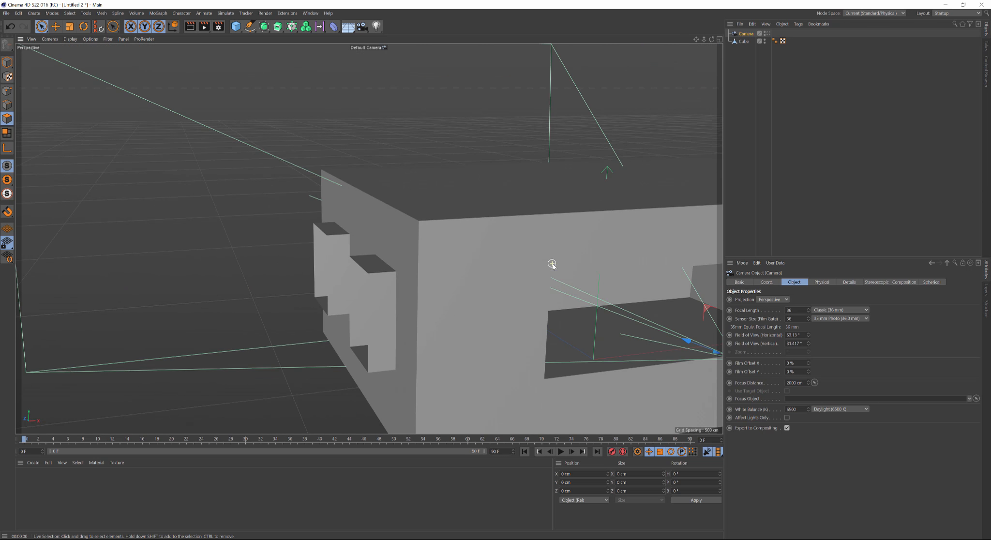
alt+middle_drag(606, 267, 452, 208)
alt+drag(520, 262, 494, 239)
scroll(509, 232, down, 5)
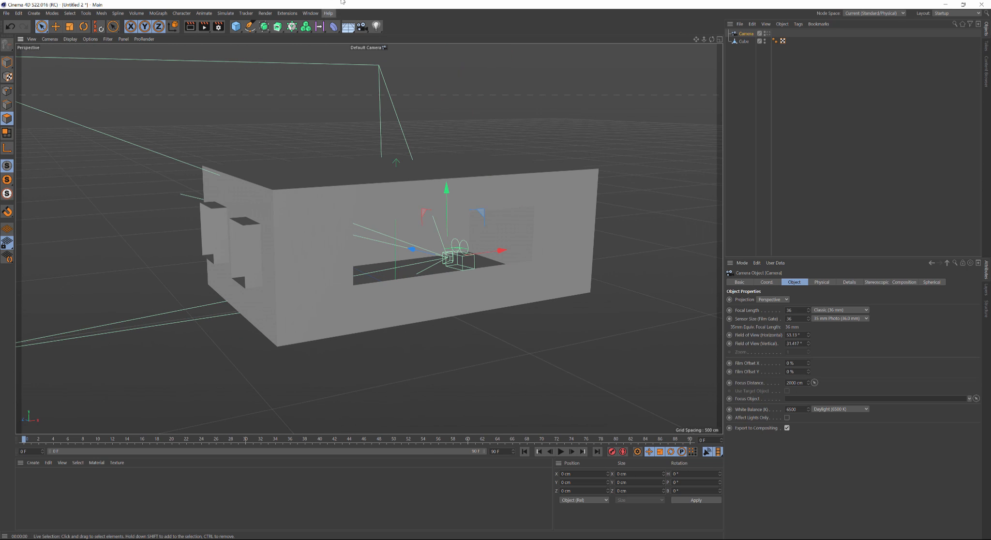
click(350, 28)
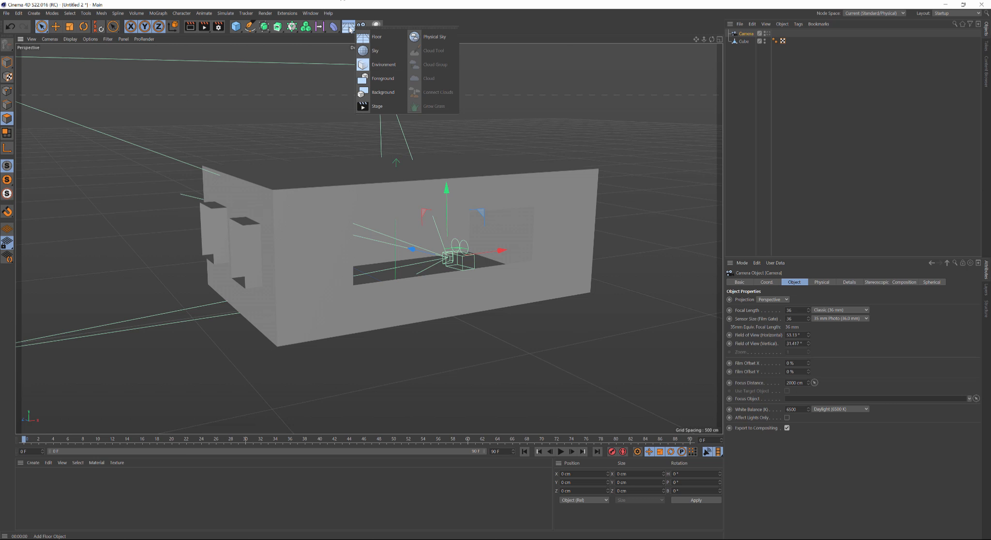
click(377, 51)
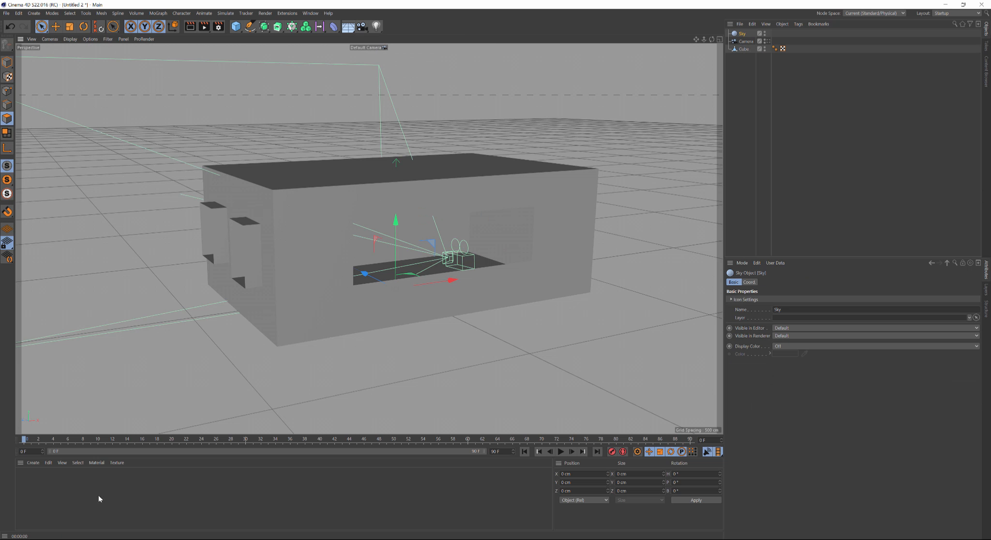
Create a new material, apply it to the Sky object, and rename the material "sky".
double_click(61, 490)
right_click(25, 479)
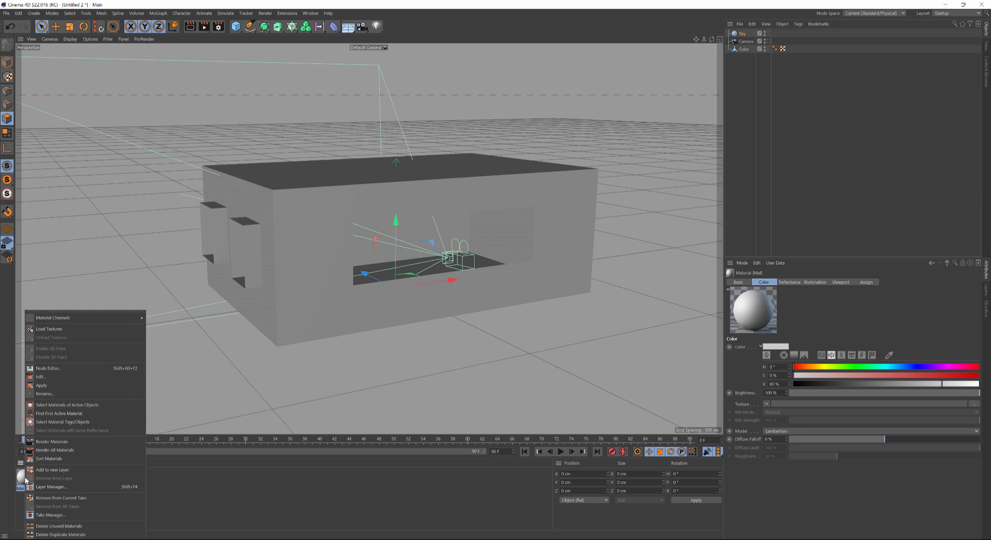
click(53, 386)
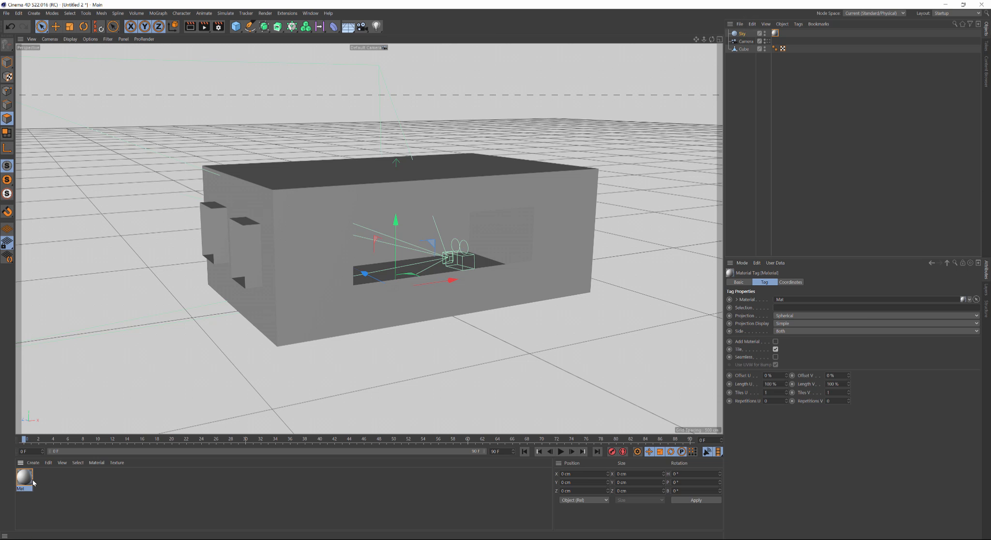
double_click(21, 489)
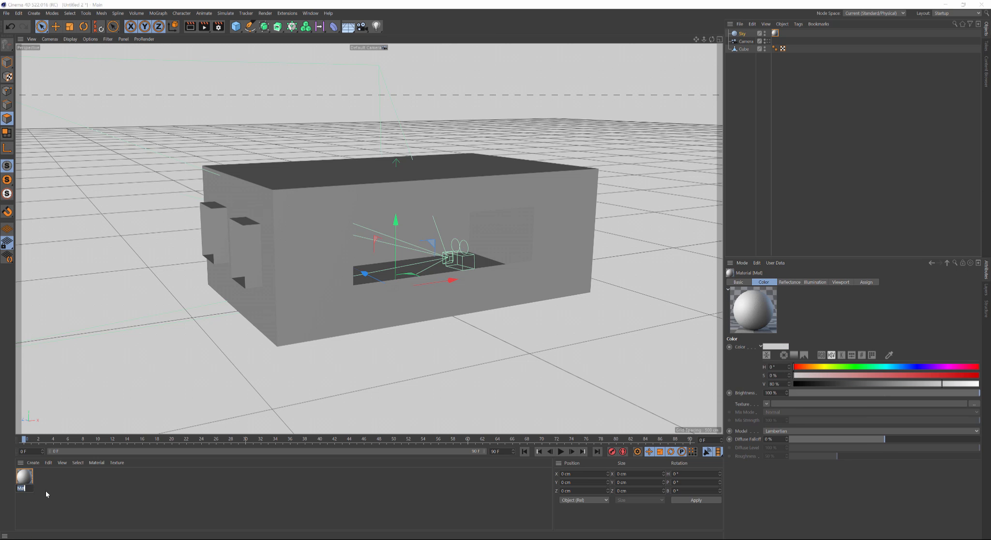
key(Return)
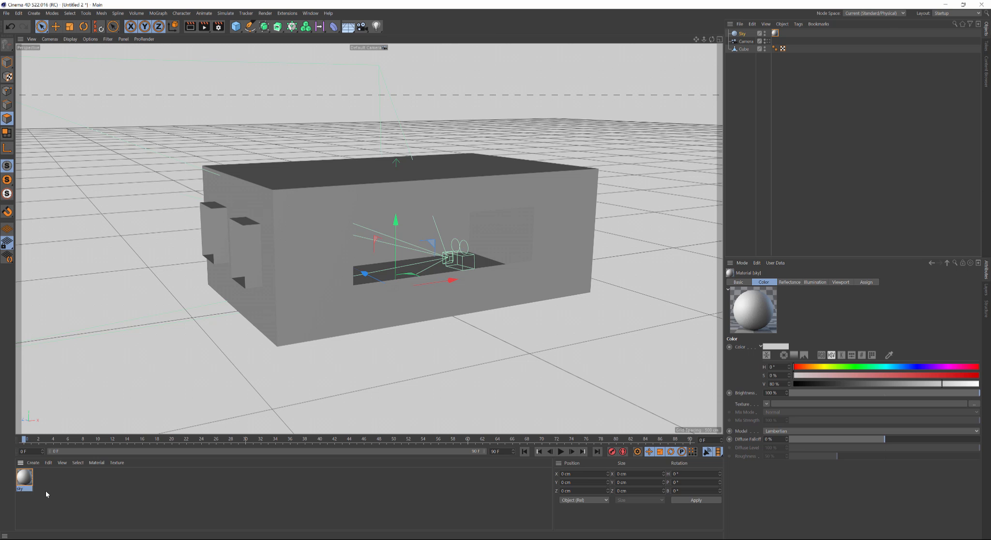
Disable reflectance on the sky material and load VizPeople_non_commercial_hdr_v1_08 as its color texture without copying the image to the project.
double_click(24, 477)
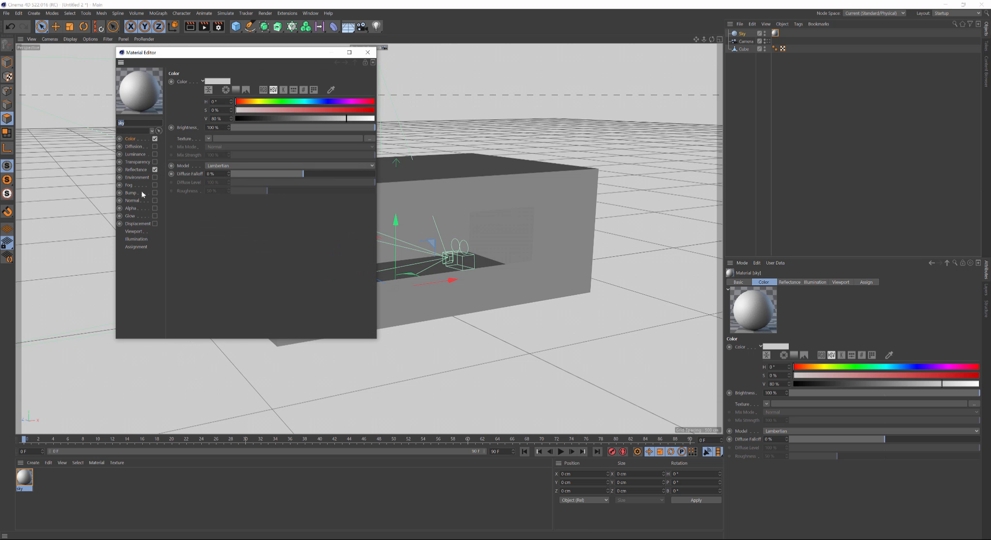
click(155, 169)
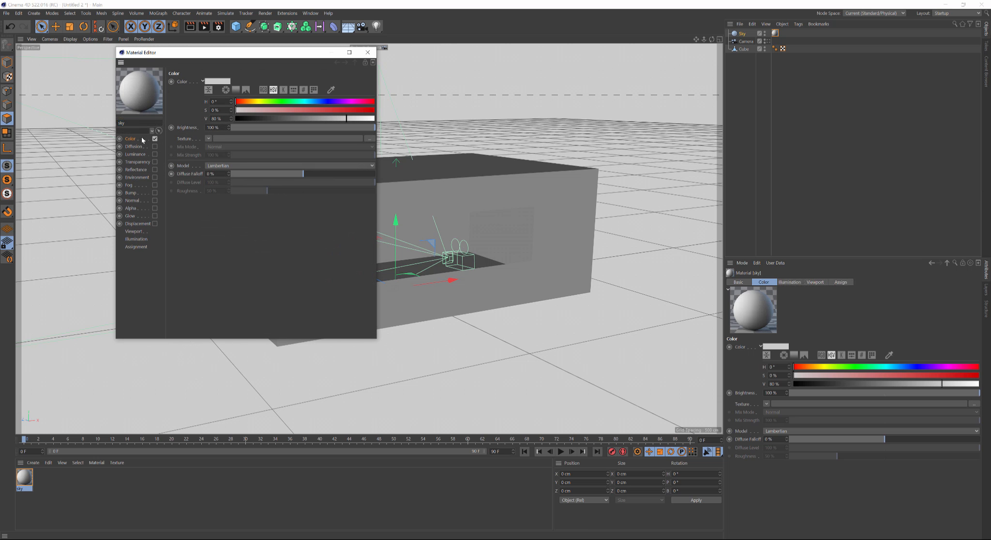
click(208, 139)
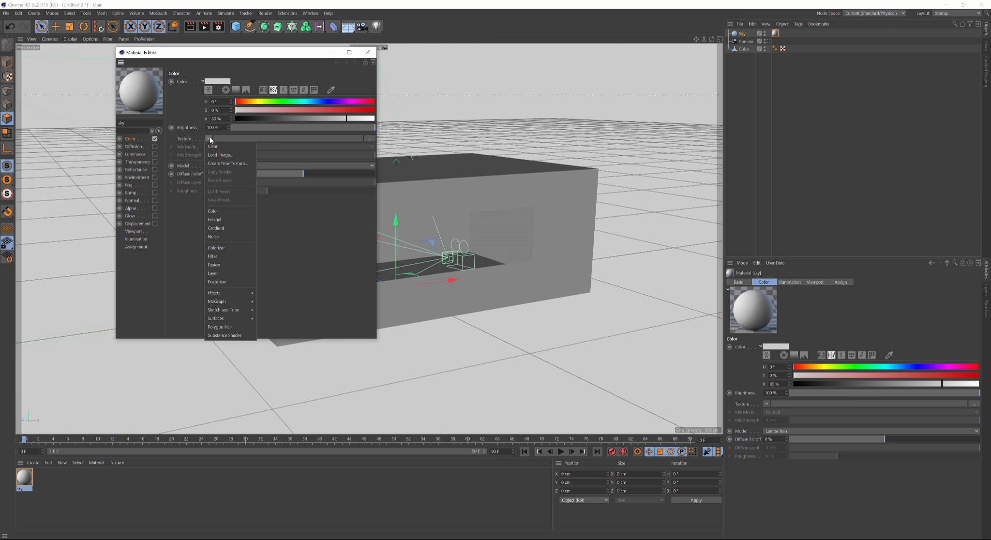
click(220, 154)
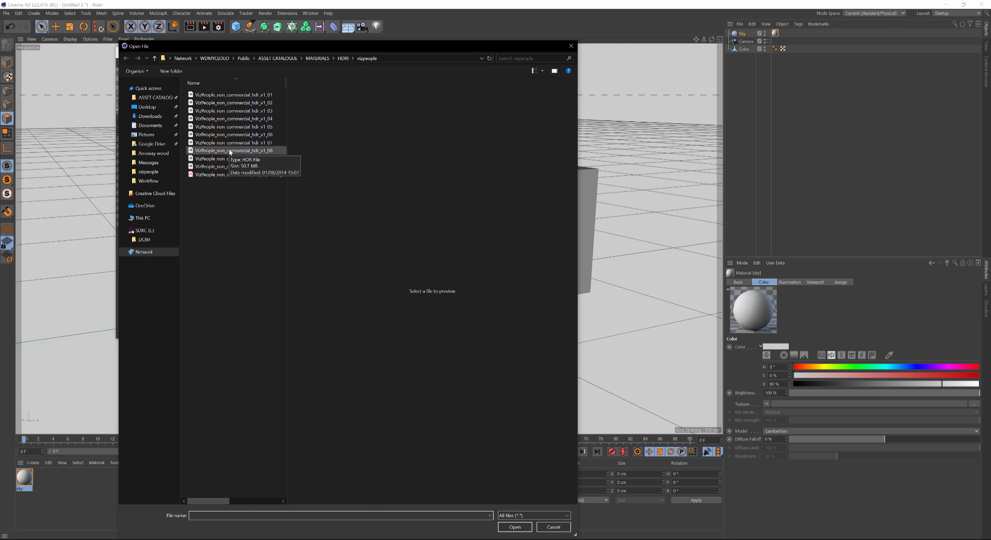
double_click(230, 151)
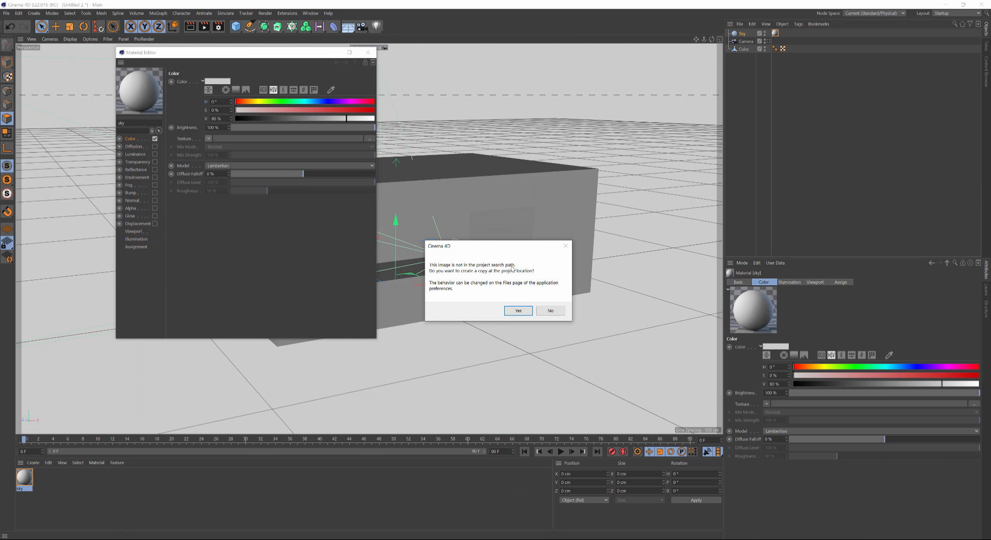
click(547, 310)
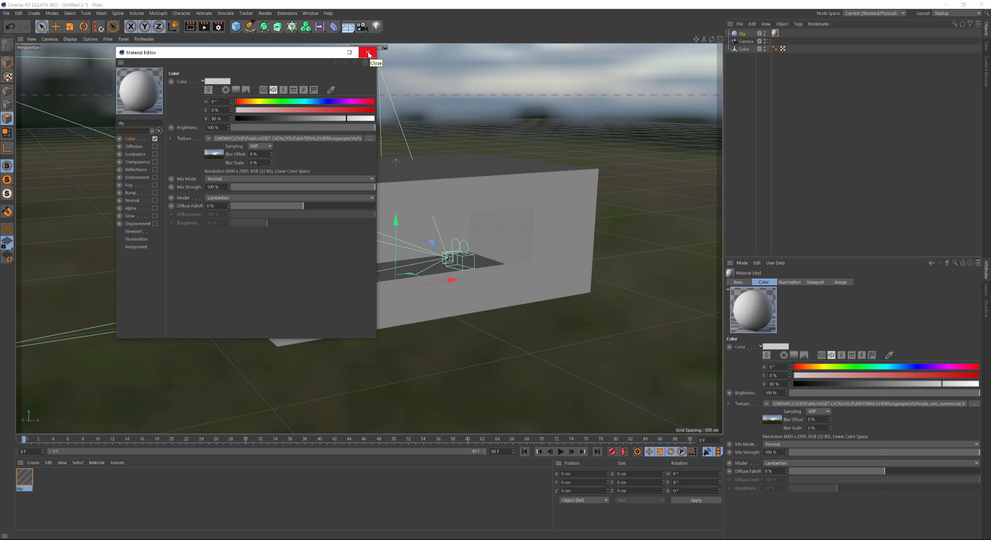
click(367, 54)
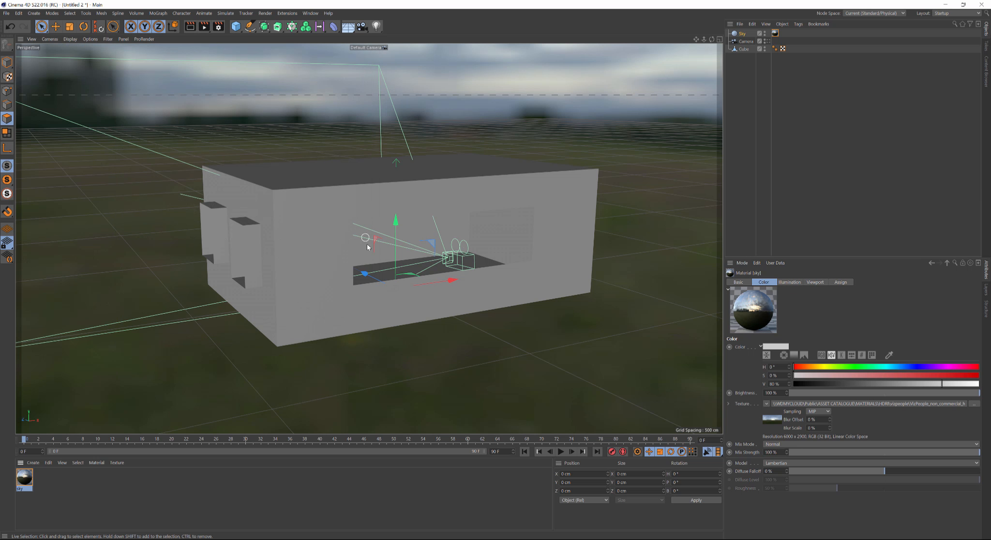
Check the sky around the building, return to the camera view, and test render the room.
alt+drag(413, 260, 390, 254)
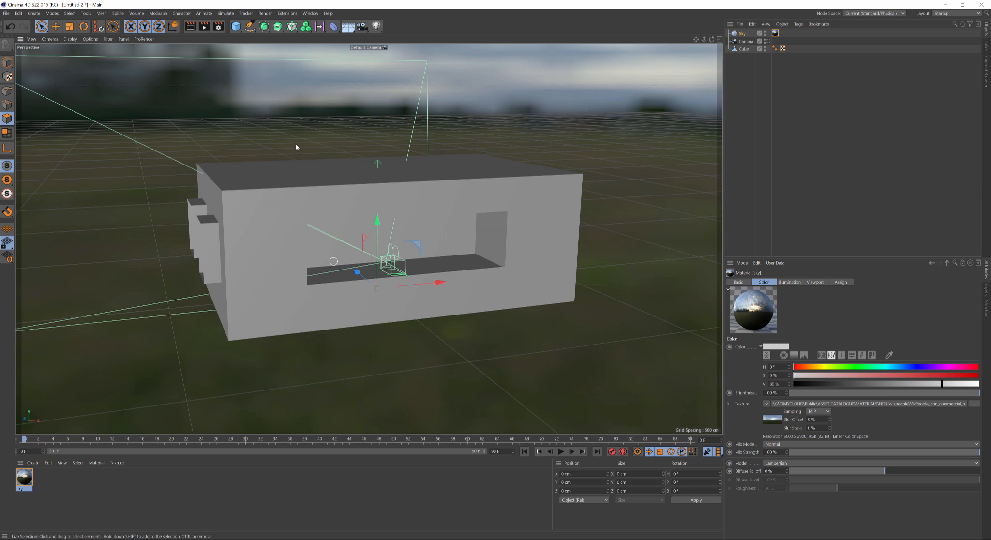
click(768, 41)
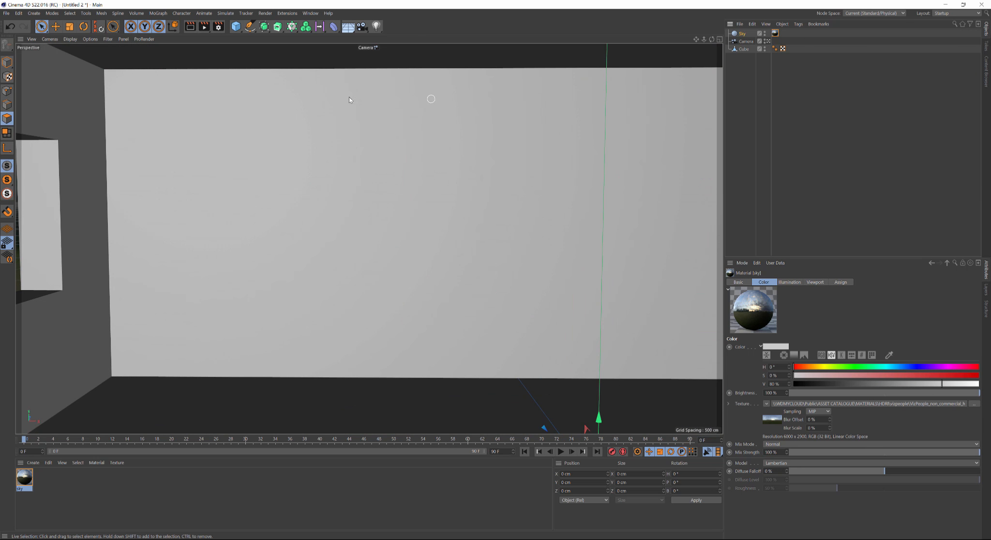
click(190, 27)
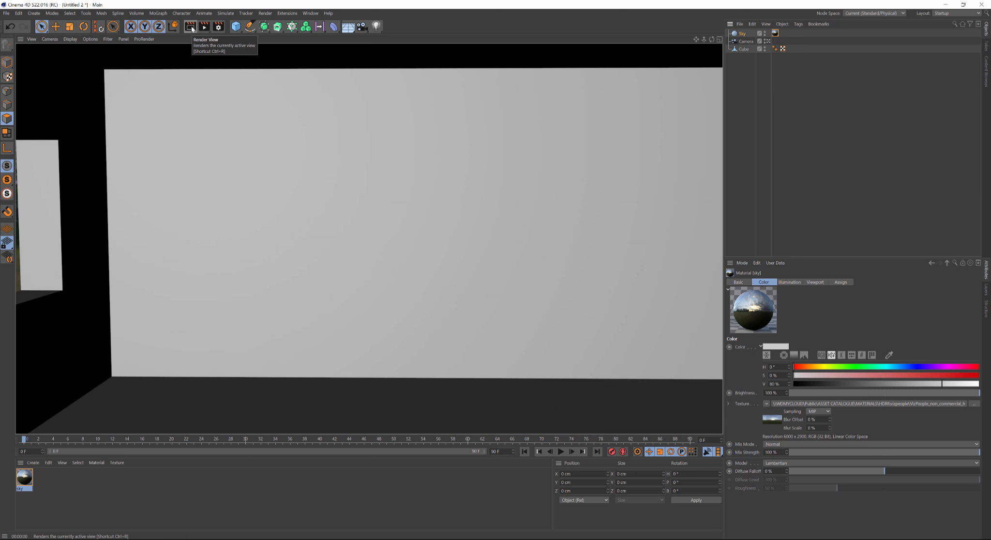
Add Global Illumination with the Exterior - HDR Image preset and a gamma of 2.2, and test render the room.
click(219, 27)
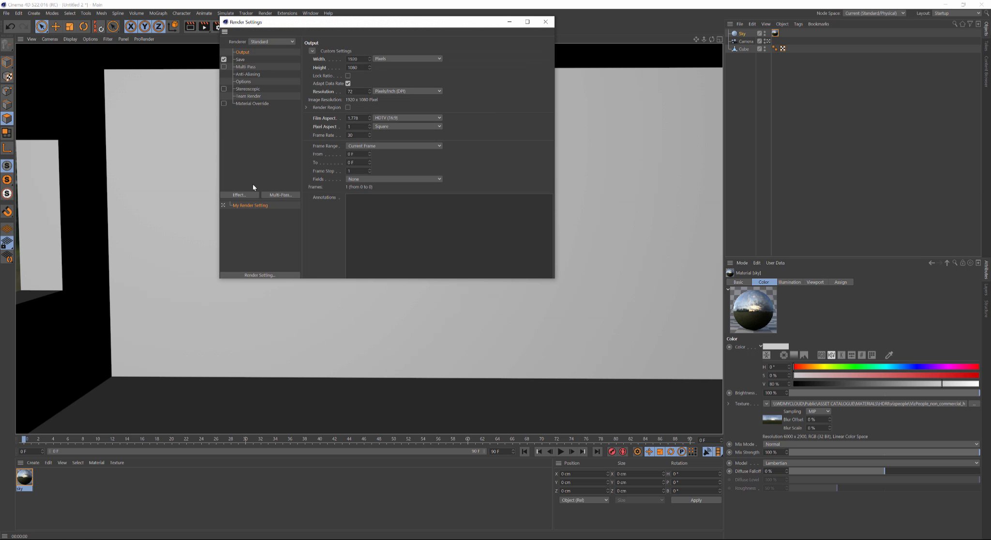
click(254, 195)
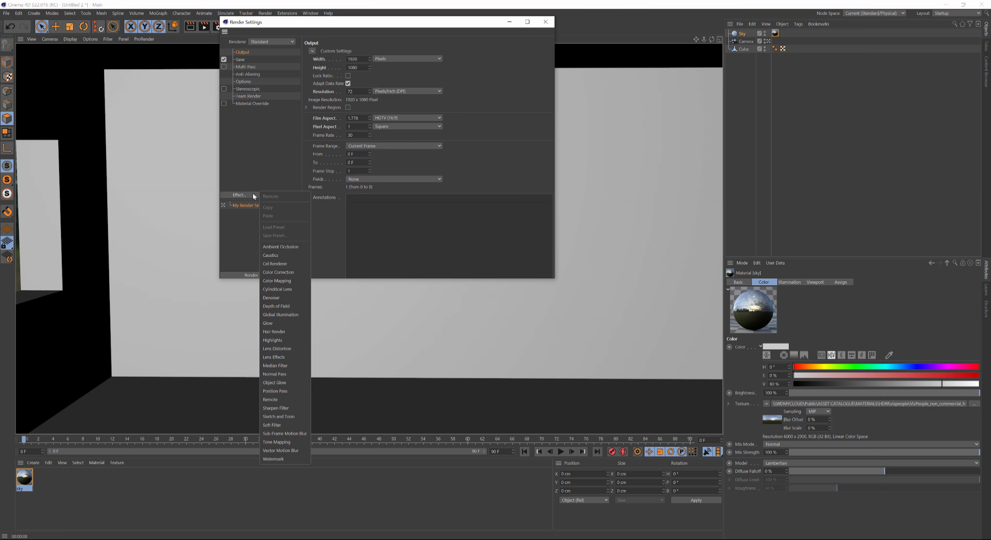
click(281, 315)
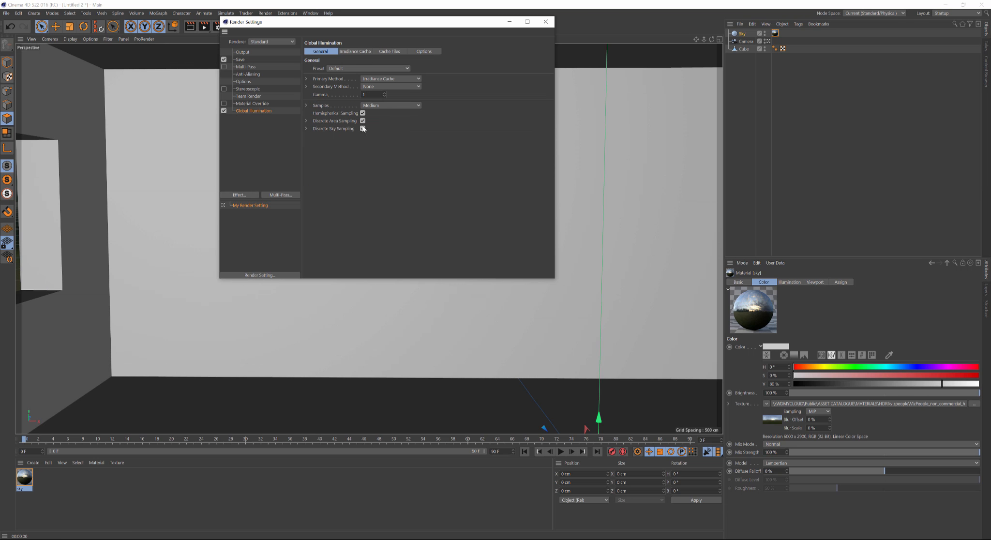
click(334, 68)
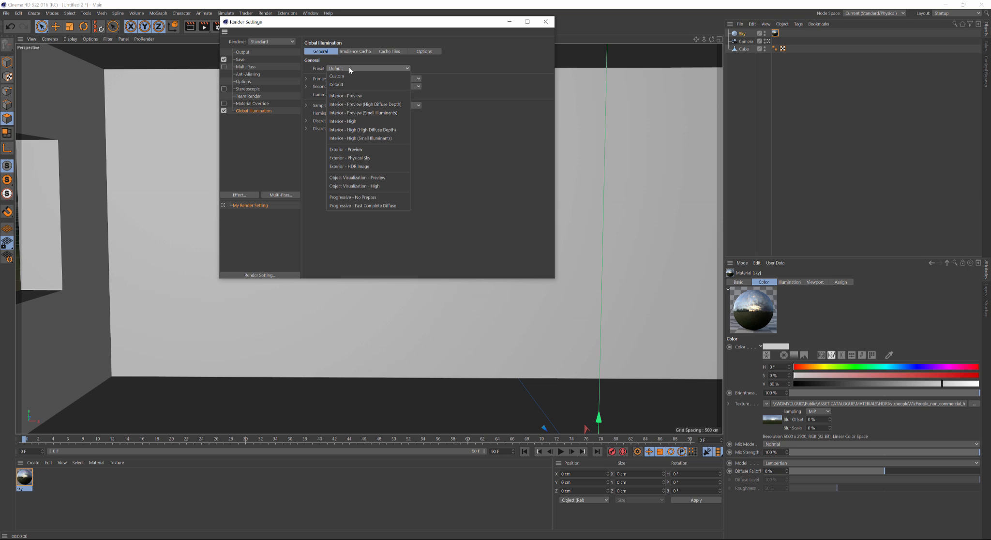
click(367, 167)
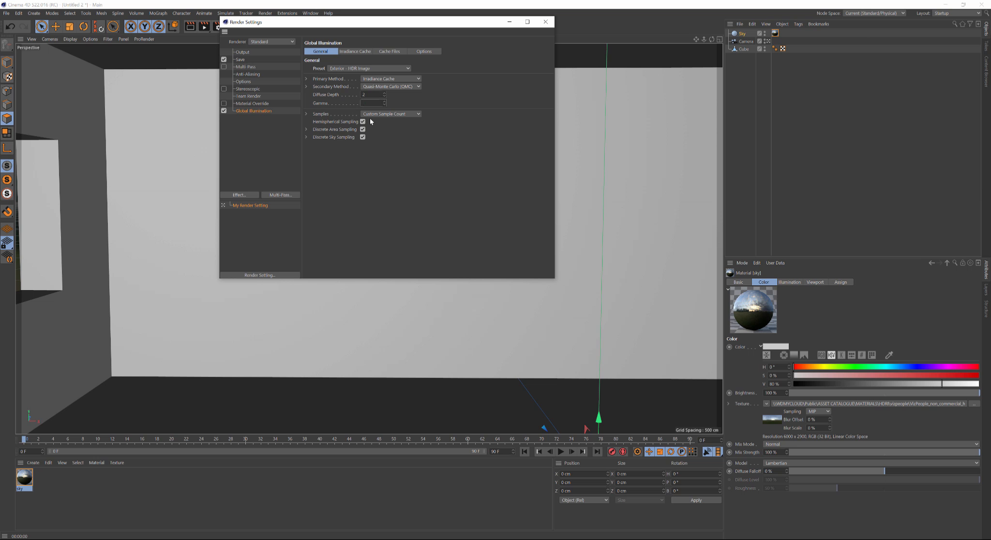
key(Return)
click(546, 22)
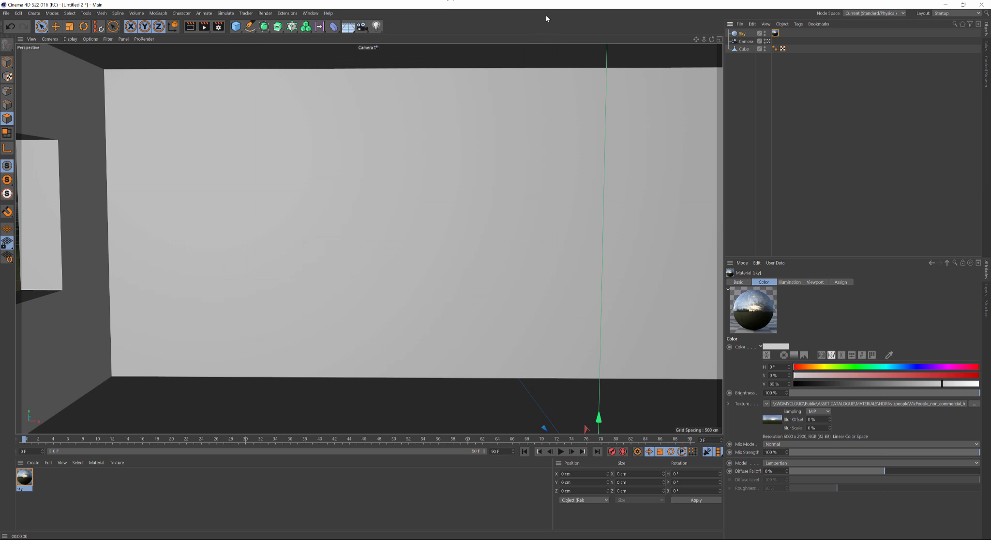
click(192, 29)
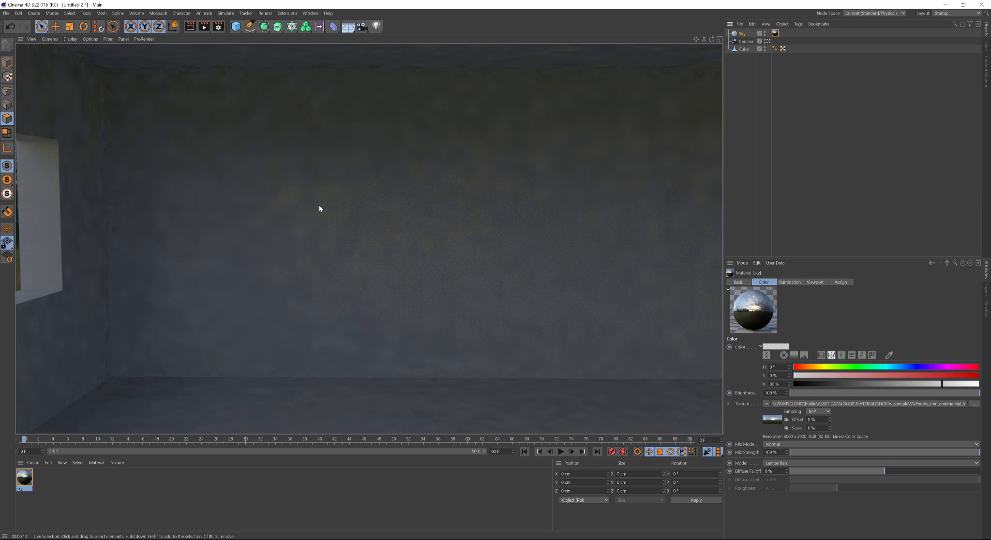
Review the Global Illumination and irradiance cache settings and set the diffuse depth to 3.
click(219, 26)
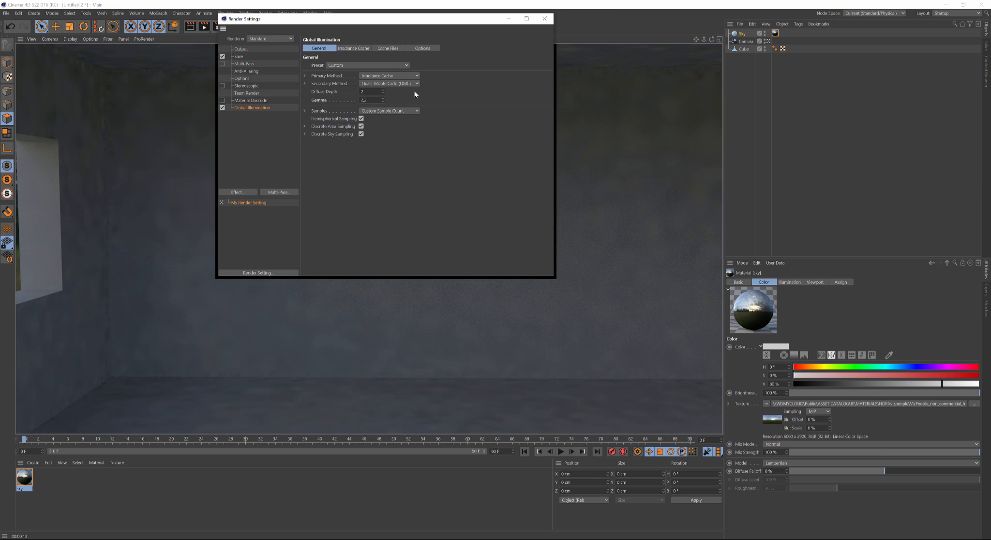
click(429, 49)
click(353, 48)
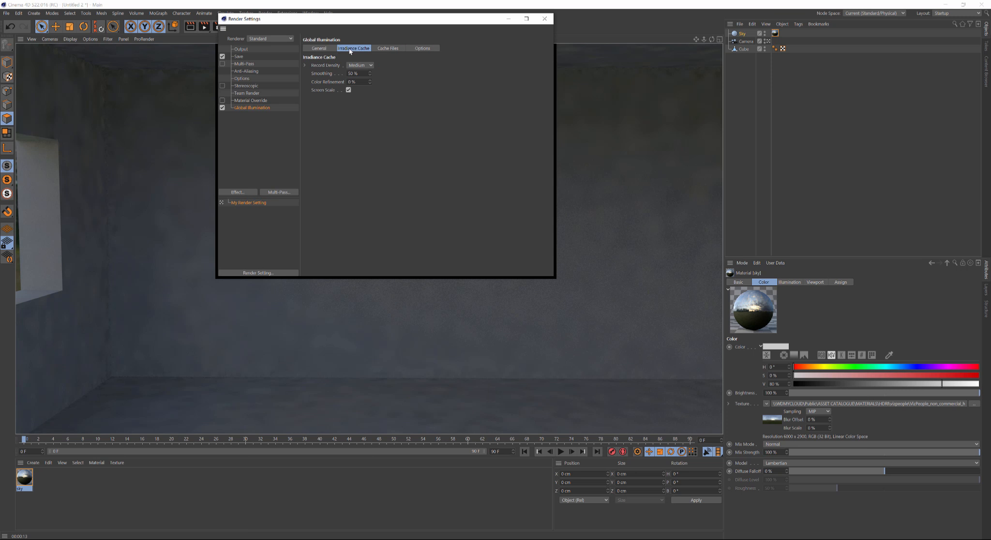
click(327, 49)
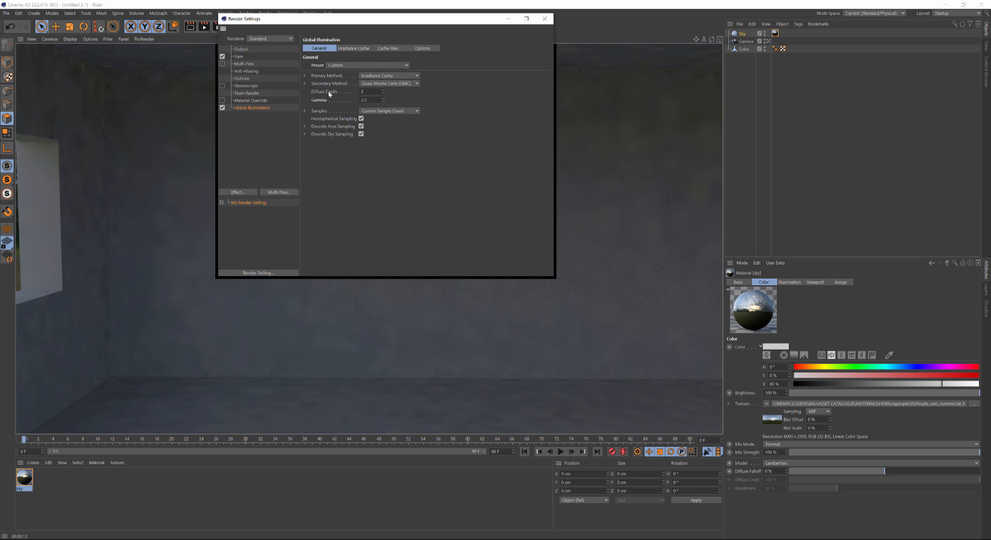
click(369, 91)
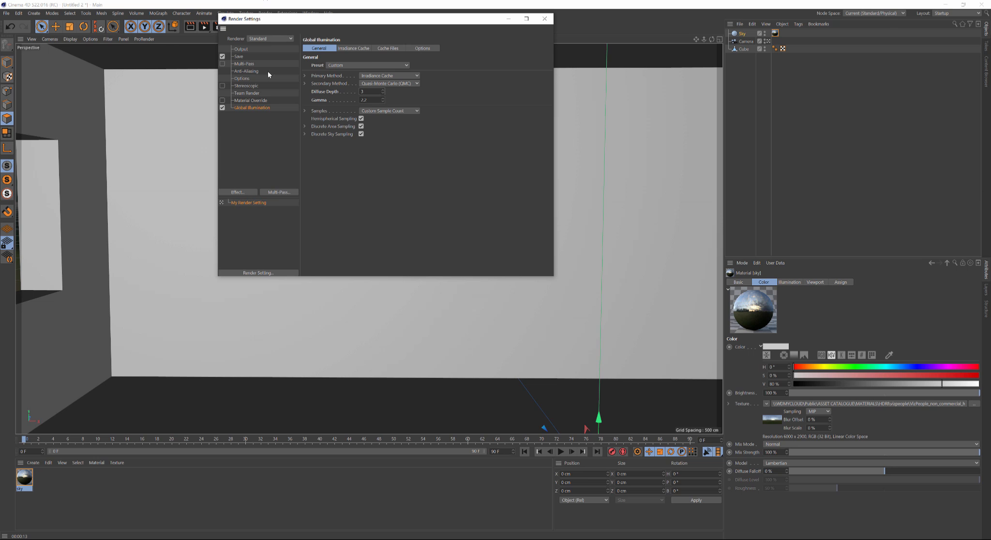
Set the render anti-aliasing to Best.
click(250, 72)
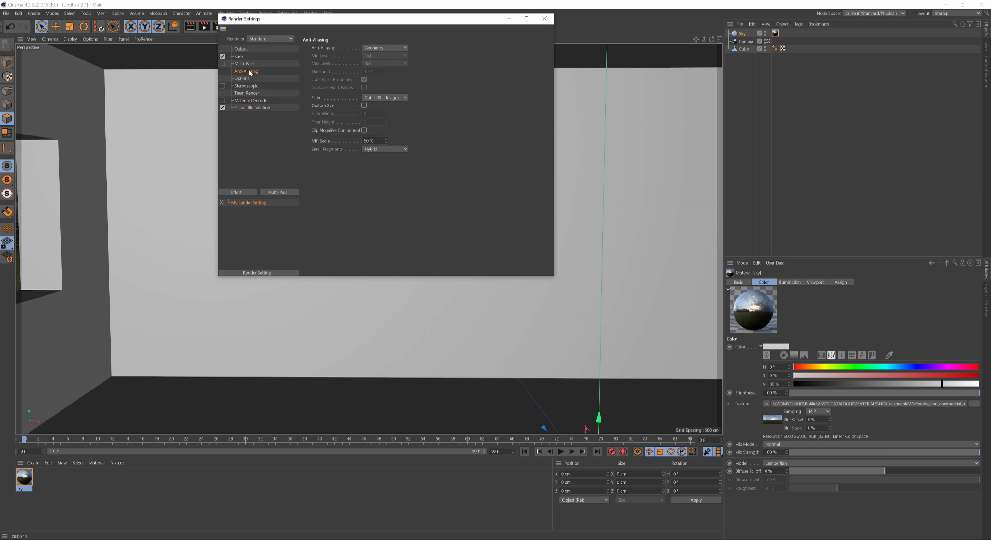
click(388, 47)
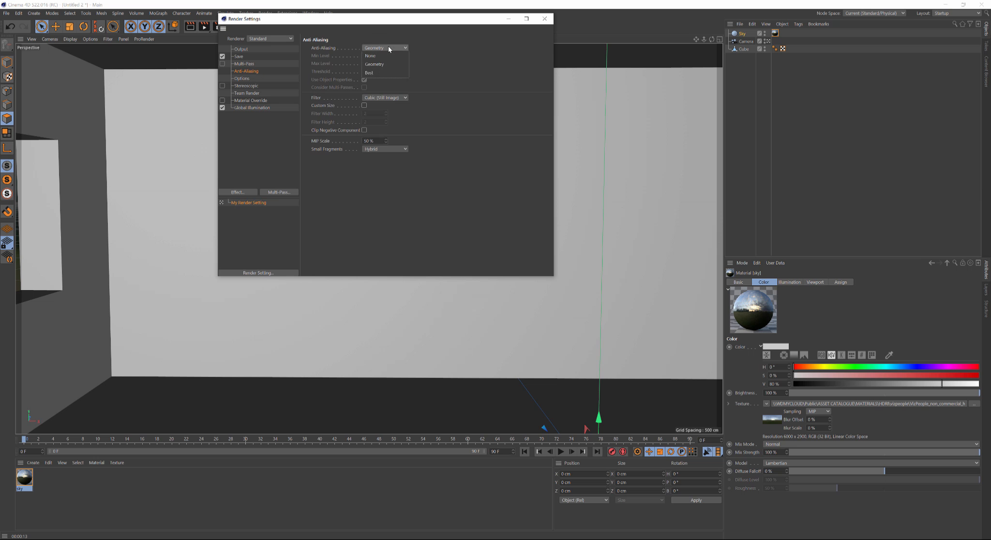
click(381, 73)
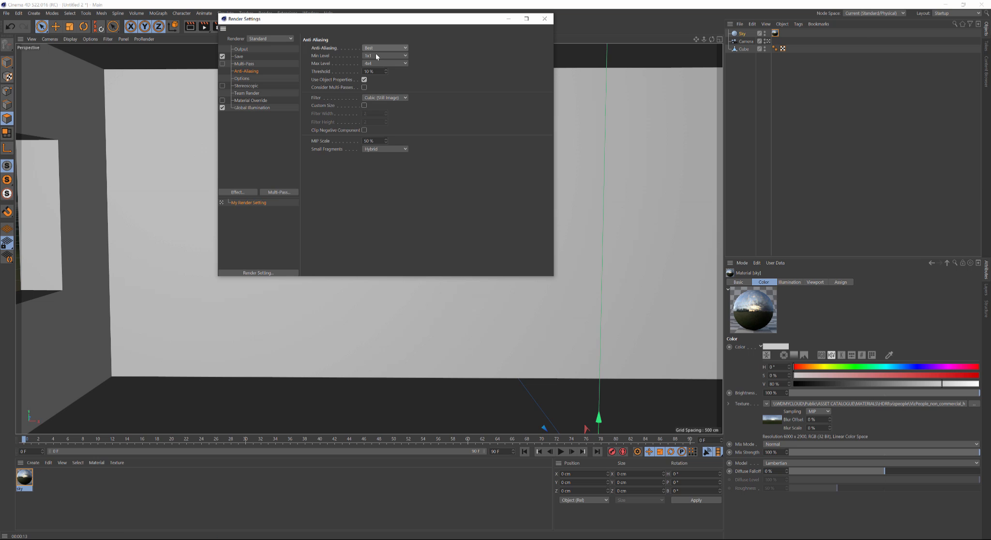
Switch the renderer from Standard to Physical and test render the room from the camera.
click(273, 39)
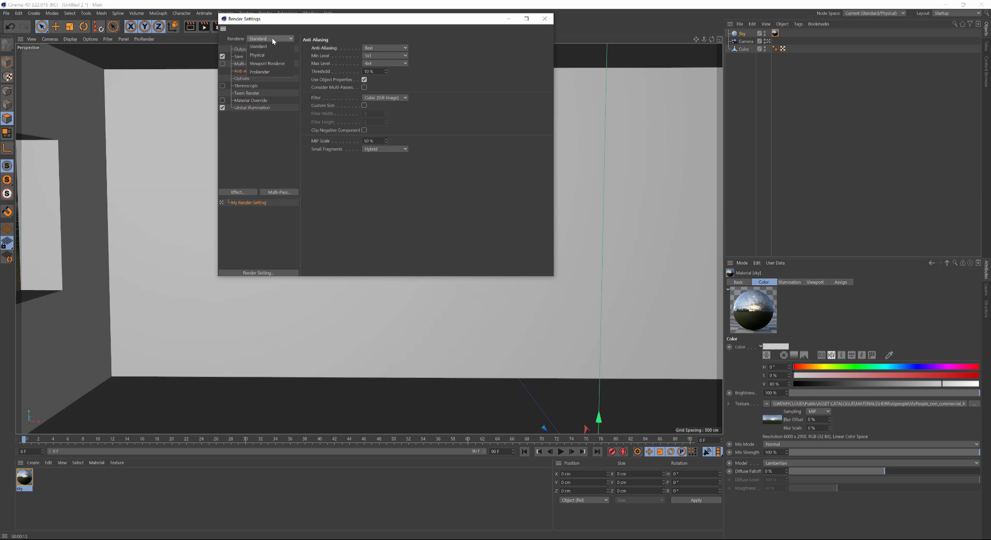
click(270, 54)
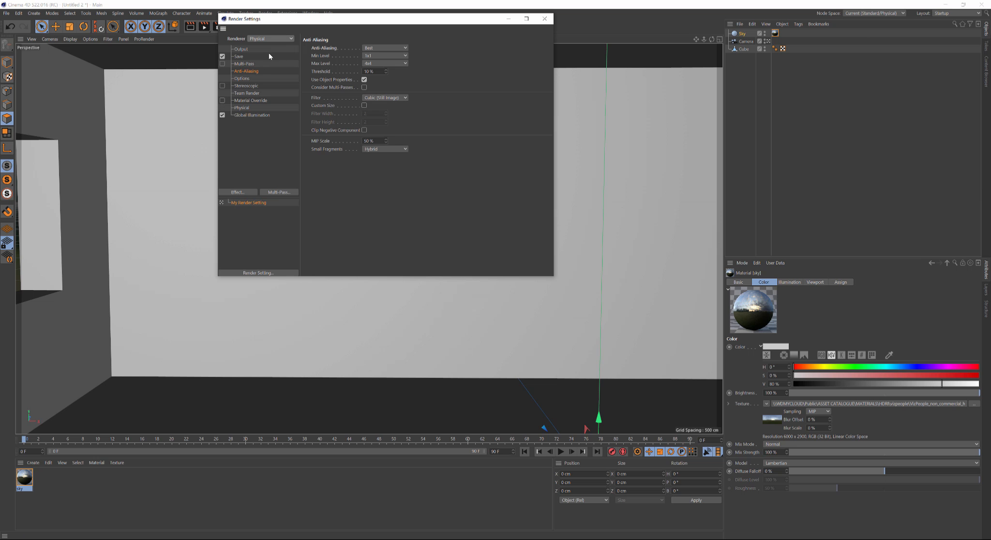
click(545, 18)
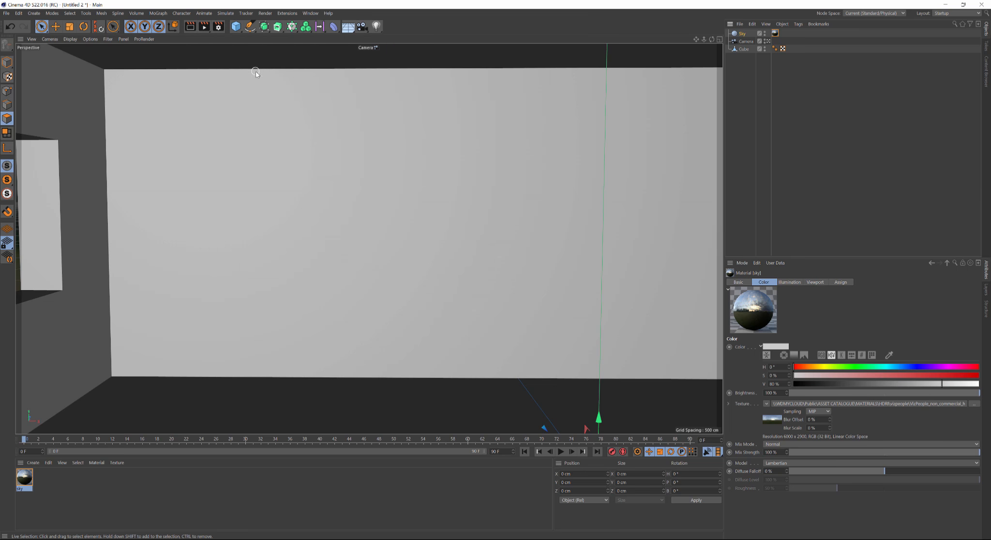
click(190, 26)
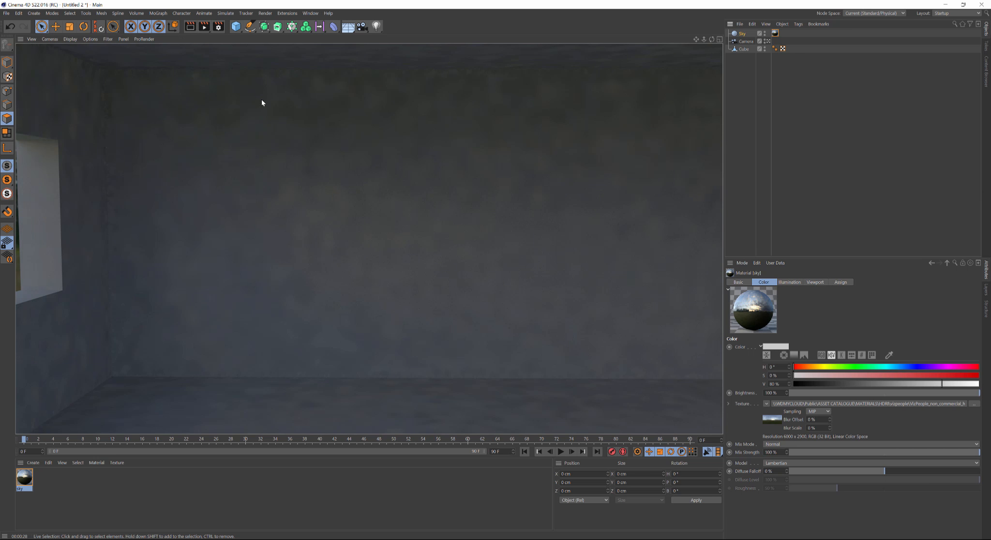
Add a Disc as ground around the building, enlarge its outer radius to about 2441 cm, and return to the camera view.
click(769, 42)
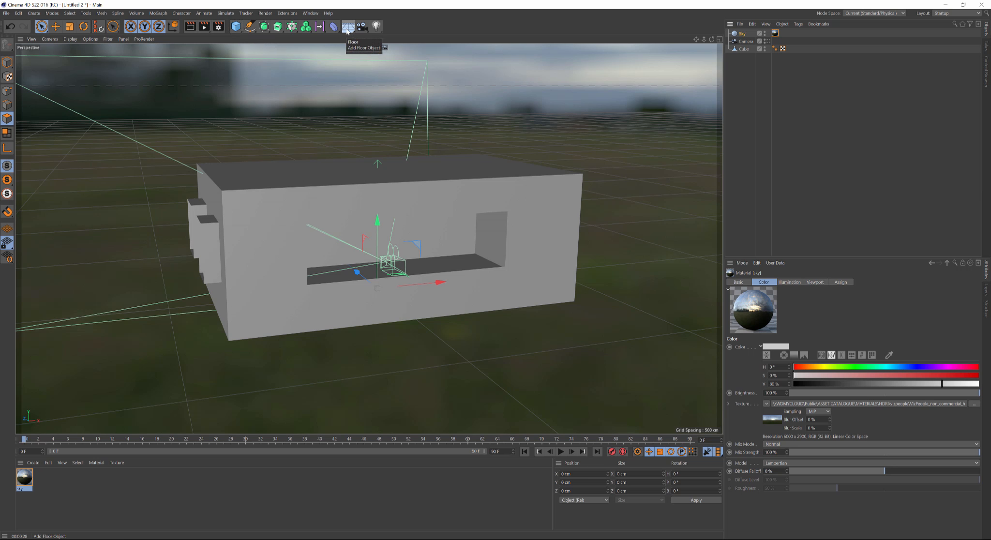
click(237, 29)
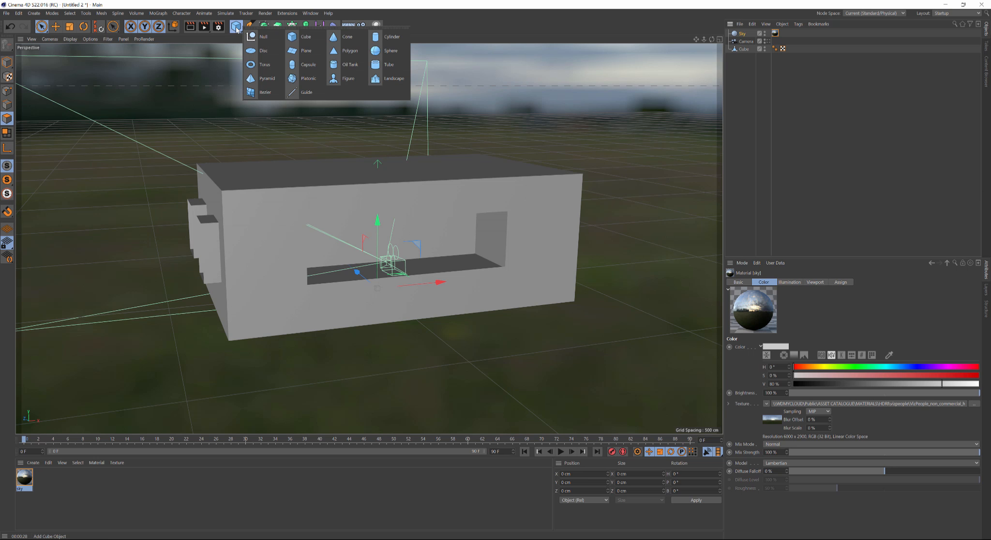
click(262, 51)
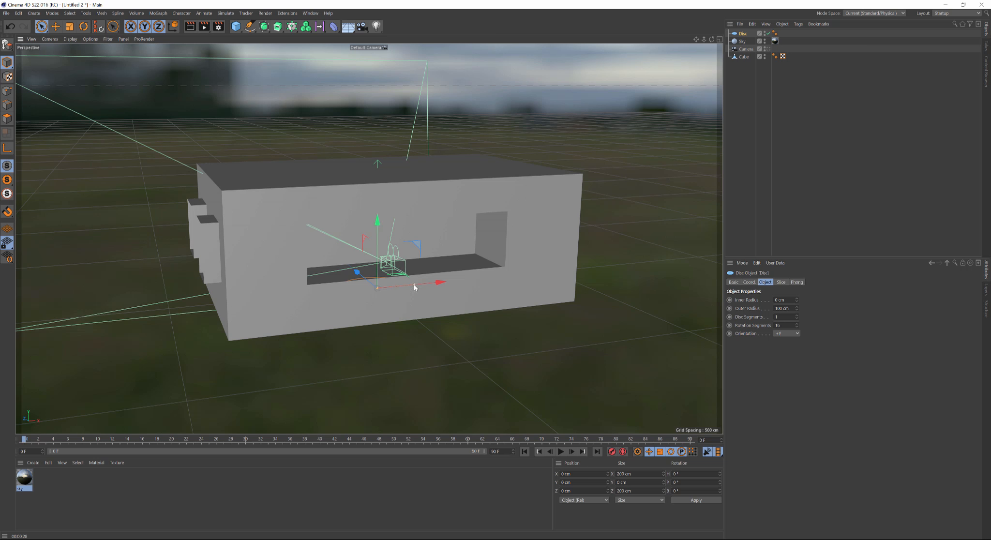
drag(415, 286, 776, 199)
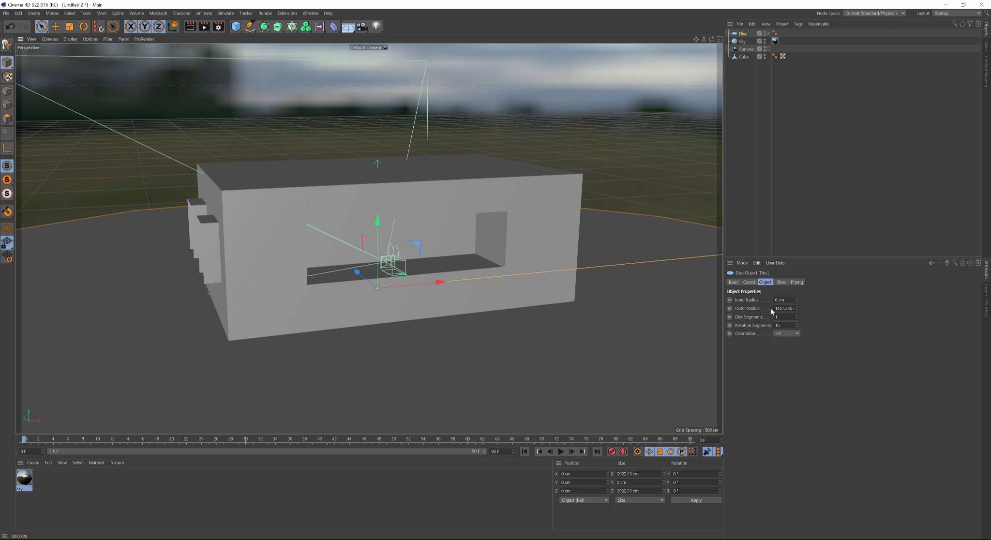
drag(797, 308, 867, 1)
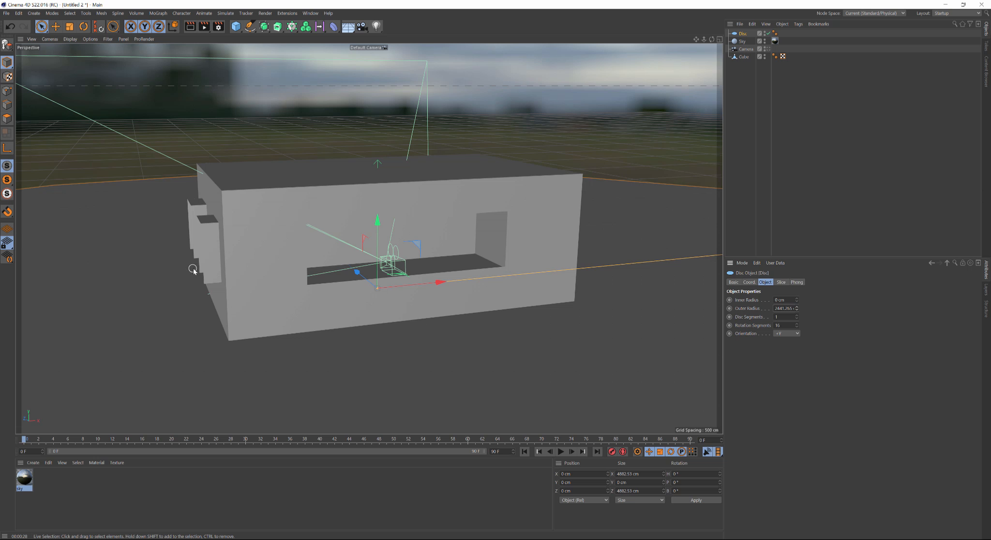
click(769, 49)
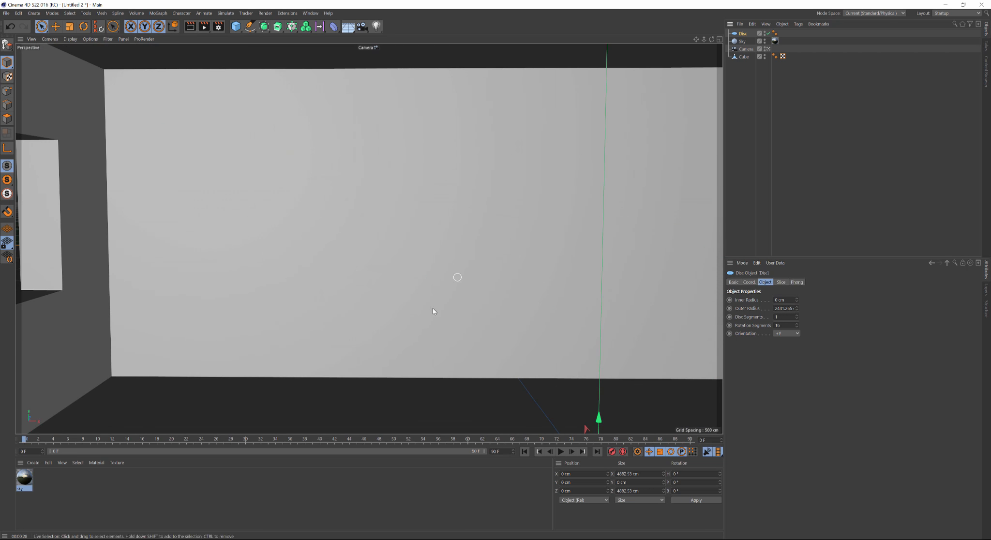
Rename the Cube object as Room.
click(746, 57)
double_click(745, 58)
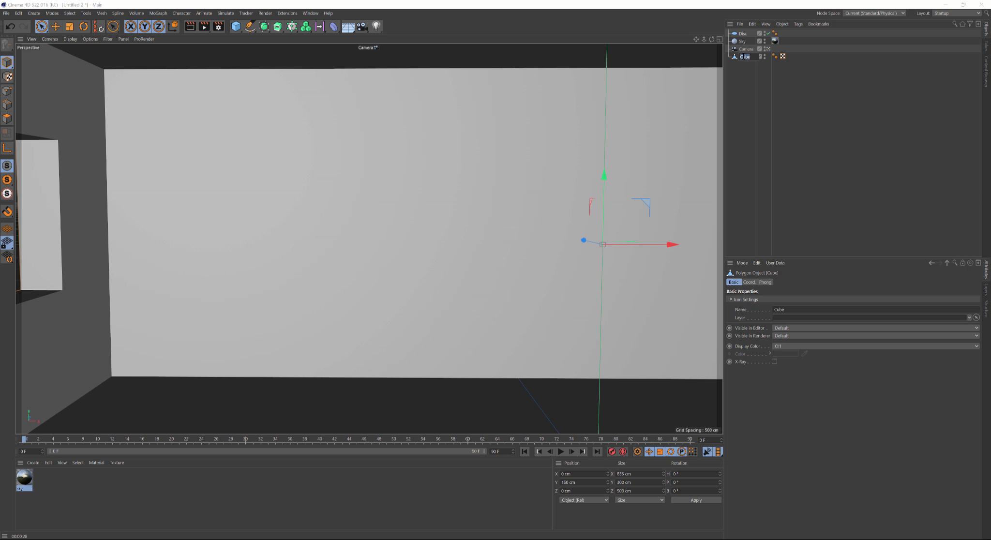
text(Room)
key(Return)
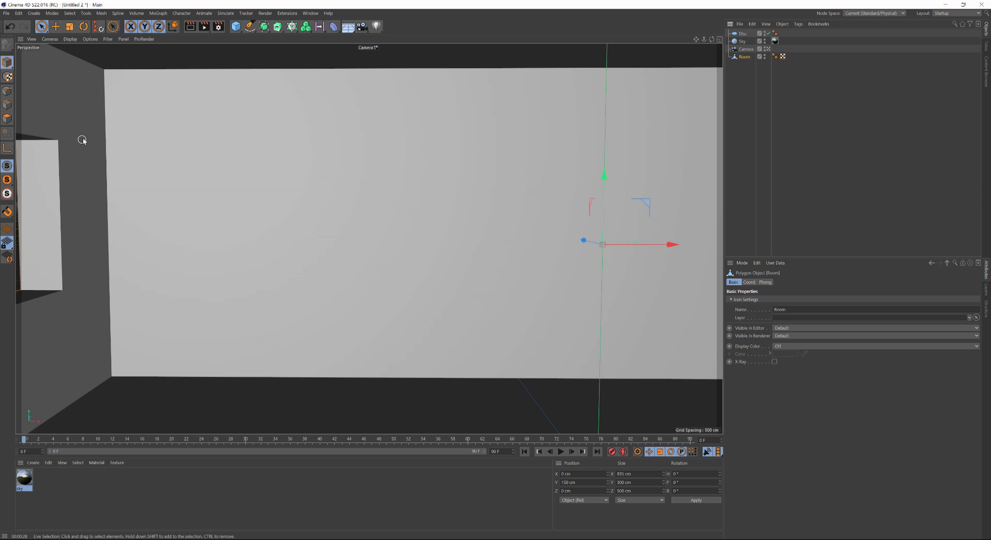
Leave the camera view and select all floor polygons of the Room with Rectangle Selection in the front view.
click(7, 118)
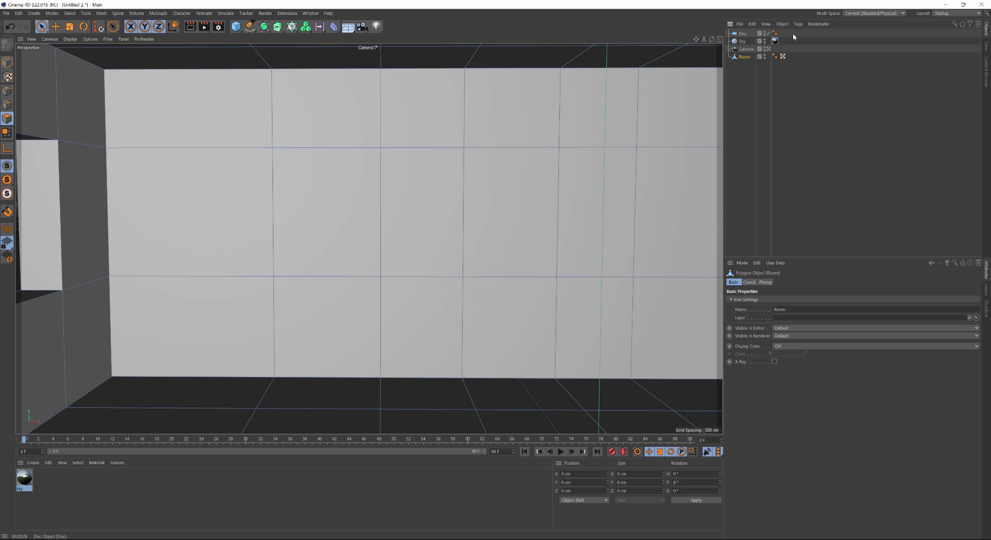
click(769, 49)
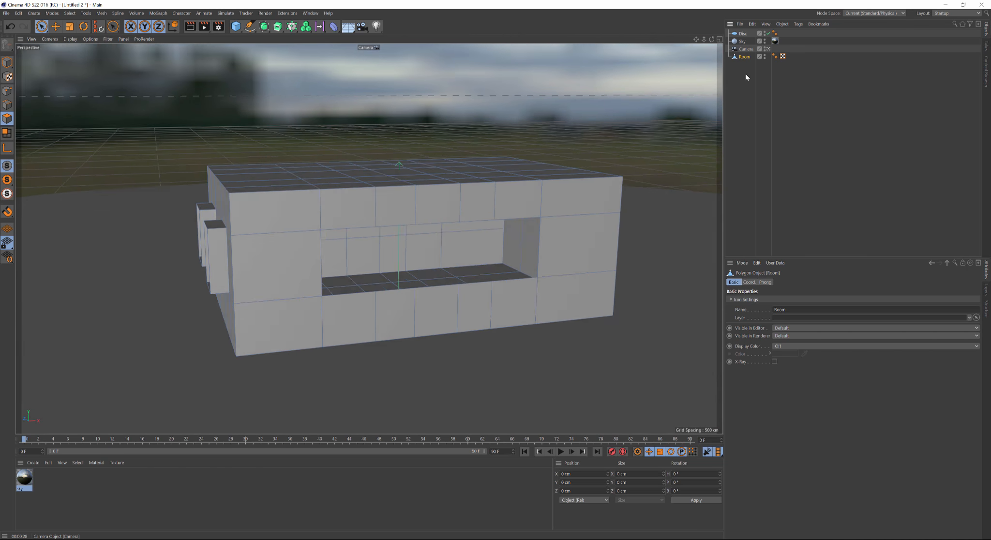
right_click(514, 324)
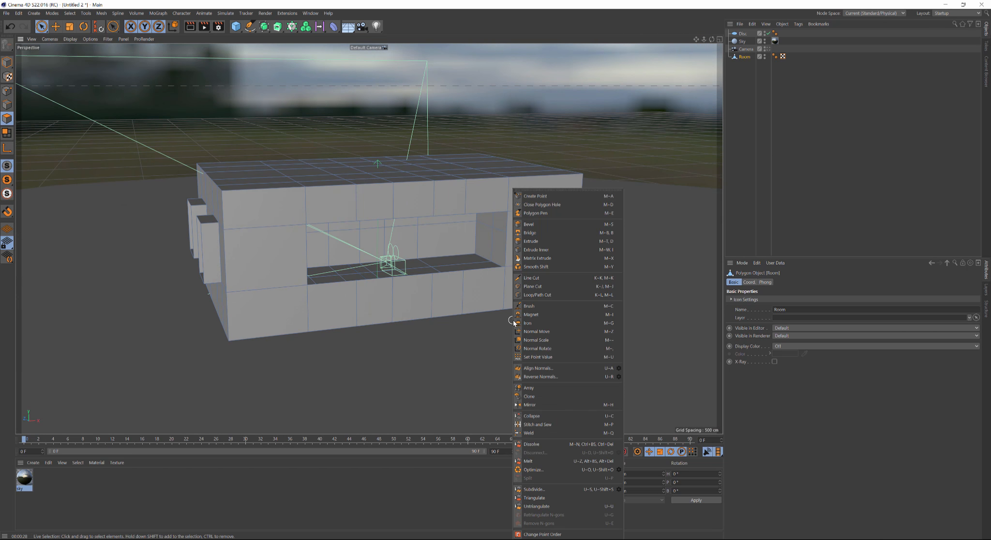
middle_click(469, 332)
middle_click(469, 332)
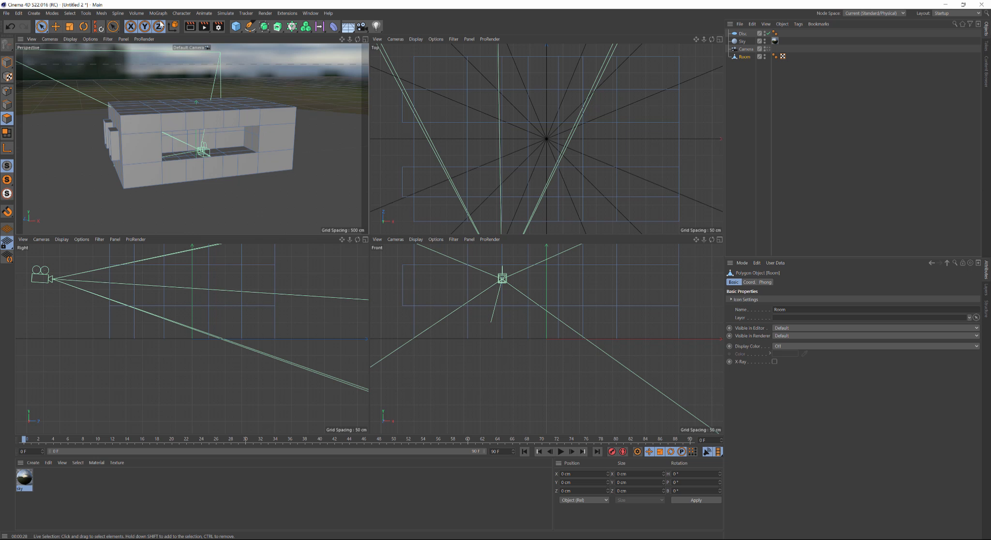
click(45, 28)
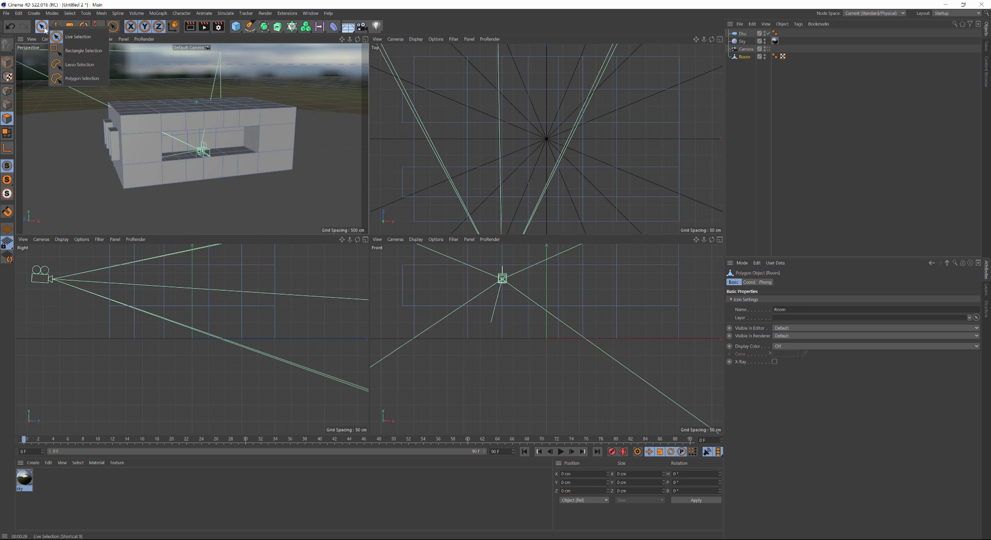
click(74, 47)
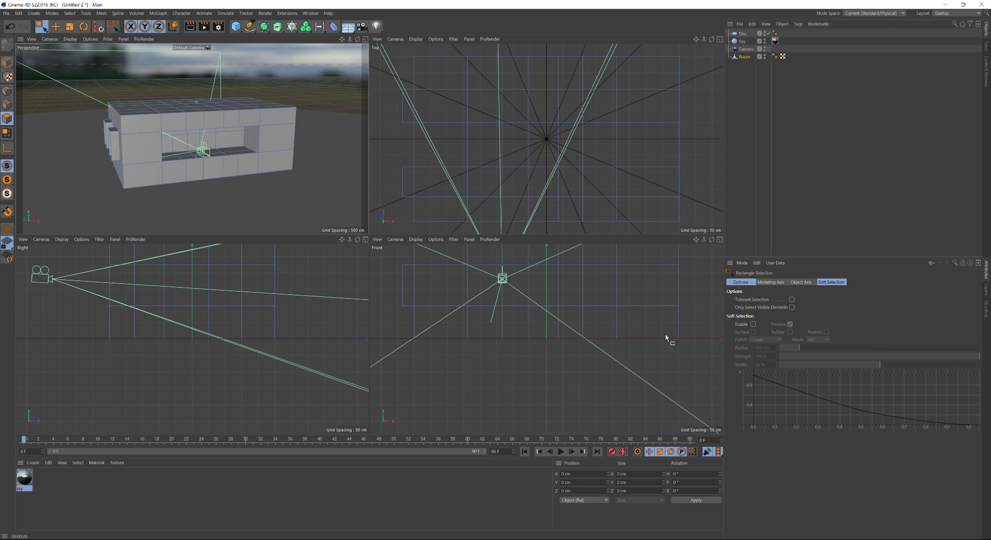
drag(692, 363, 385, 323)
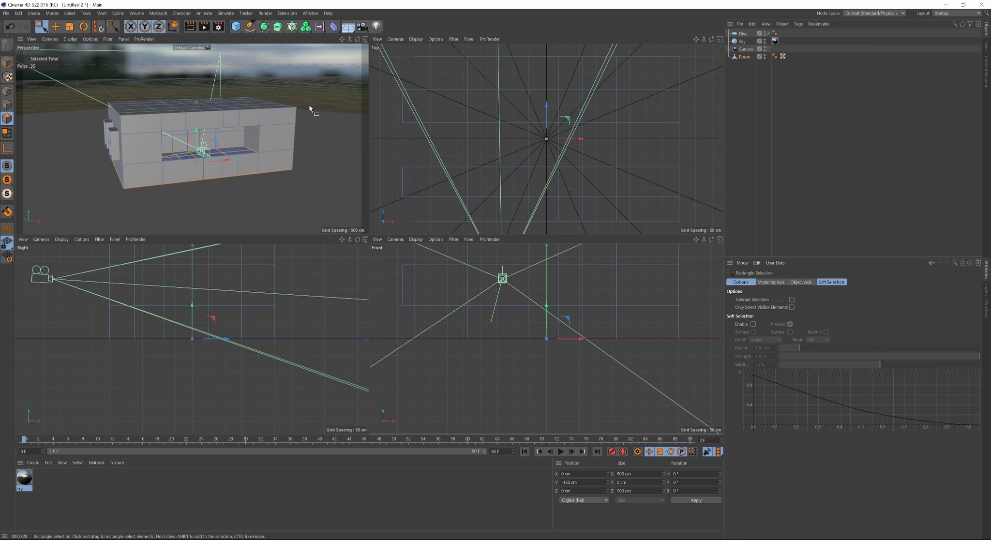
middle_click(214, 164)
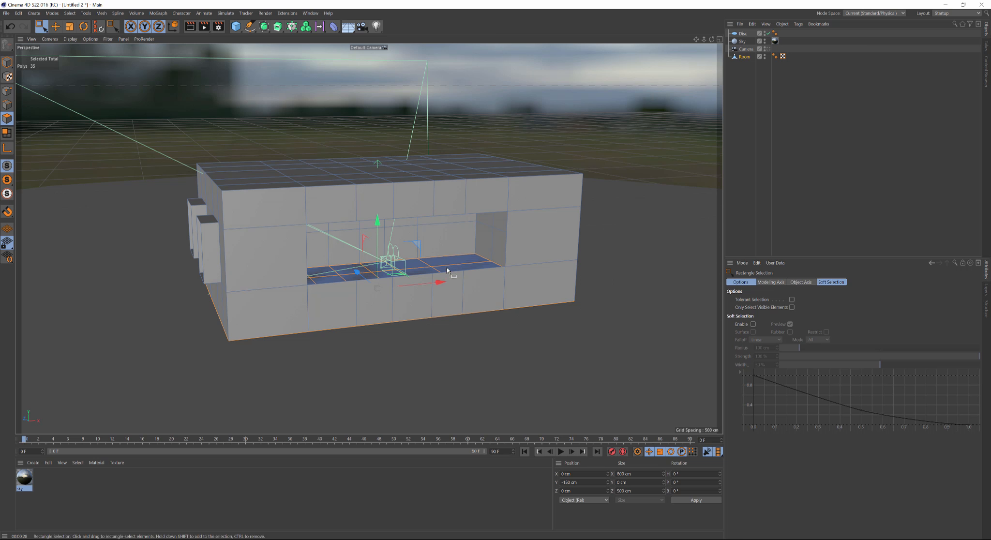
Store the selected floor polygons as a polygon selection named "floor".
key(v)
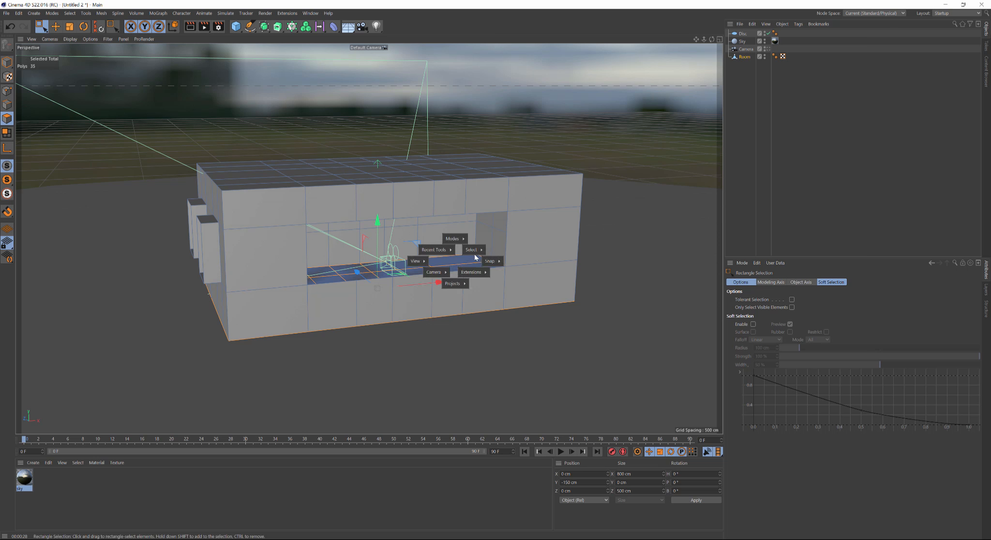
mouse_move(472, 251)
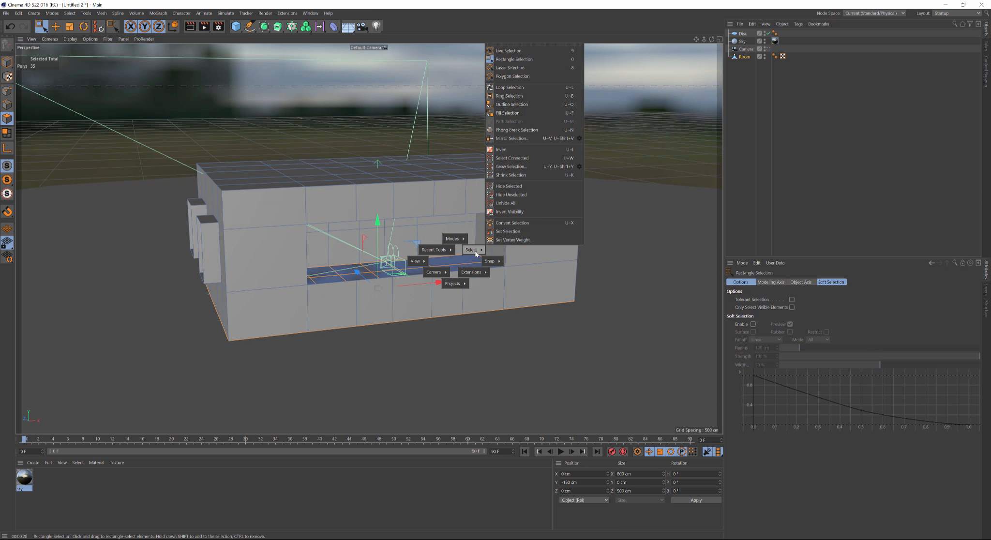
click(514, 232)
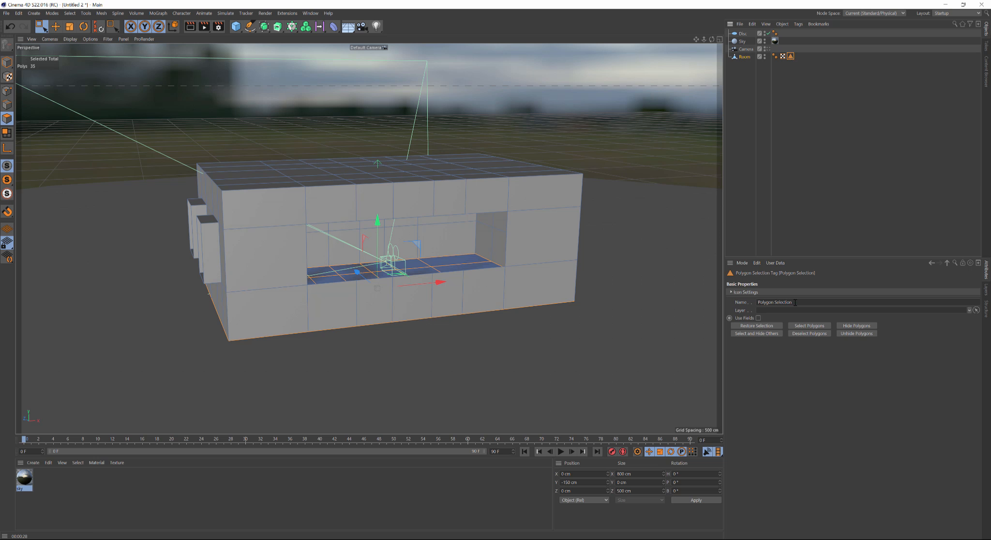
drag(797, 304, 747, 305)
text(floor)
key(Return)
Select all roof polygons of the Room with Rectangle Selection in the front view.
middle_click(665, 298)
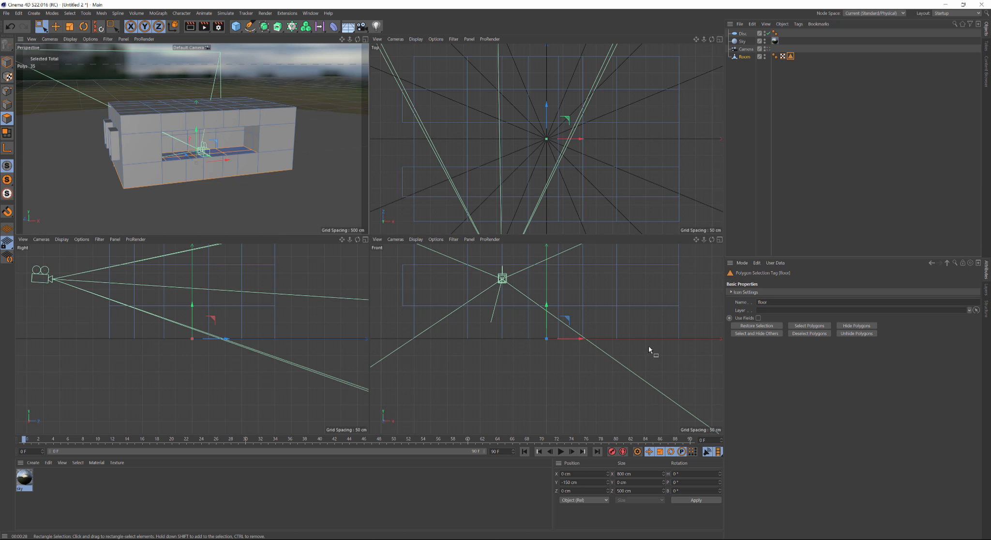
alt+middle_drag(630, 343, 629, 424)
alt+right_drag(629, 422, 677, 308)
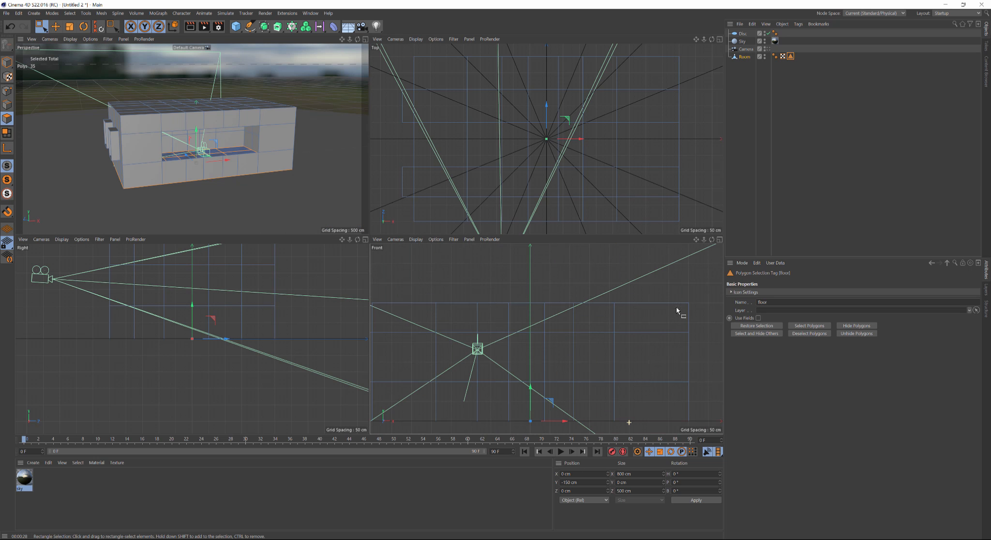
scroll(702, 263, down, 2)
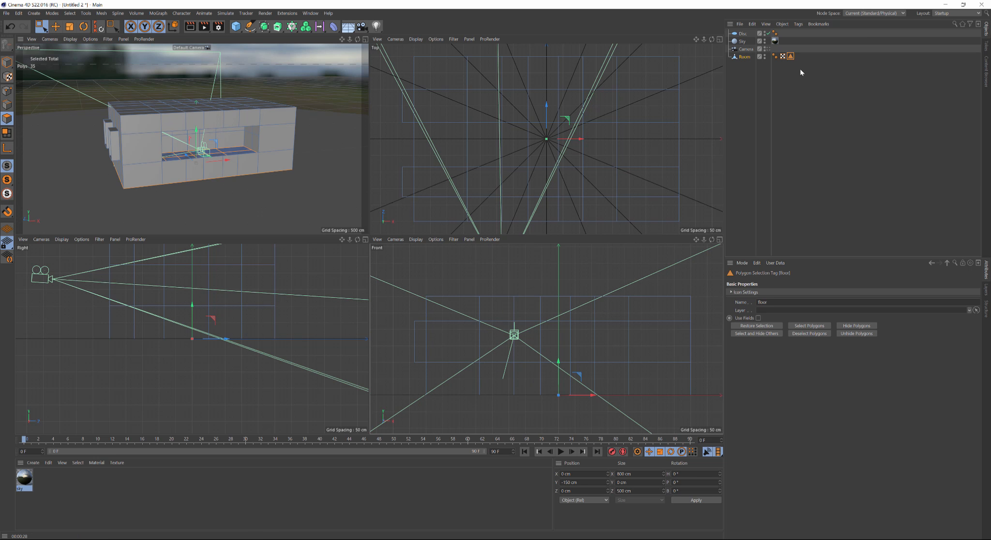
click(789, 57)
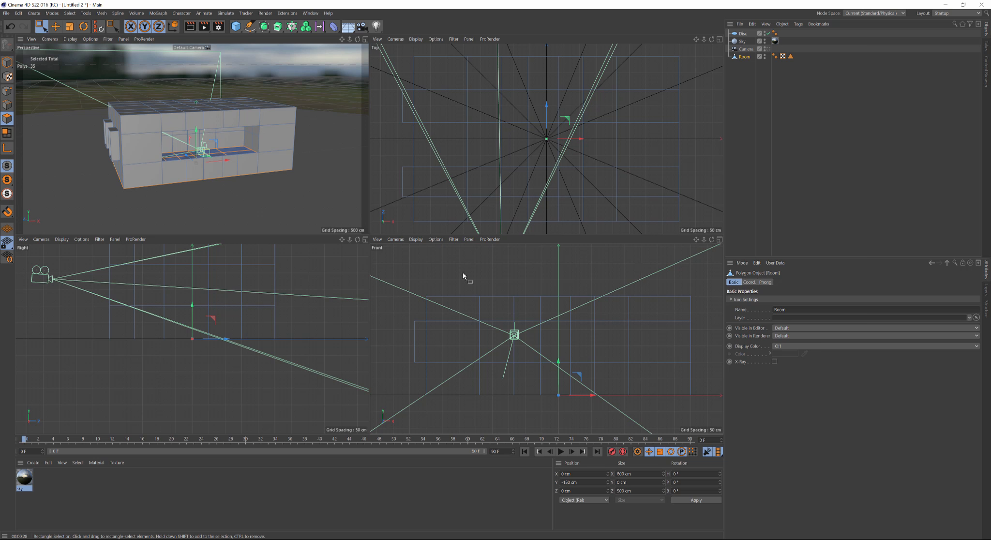
drag(412, 276, 711, 310)
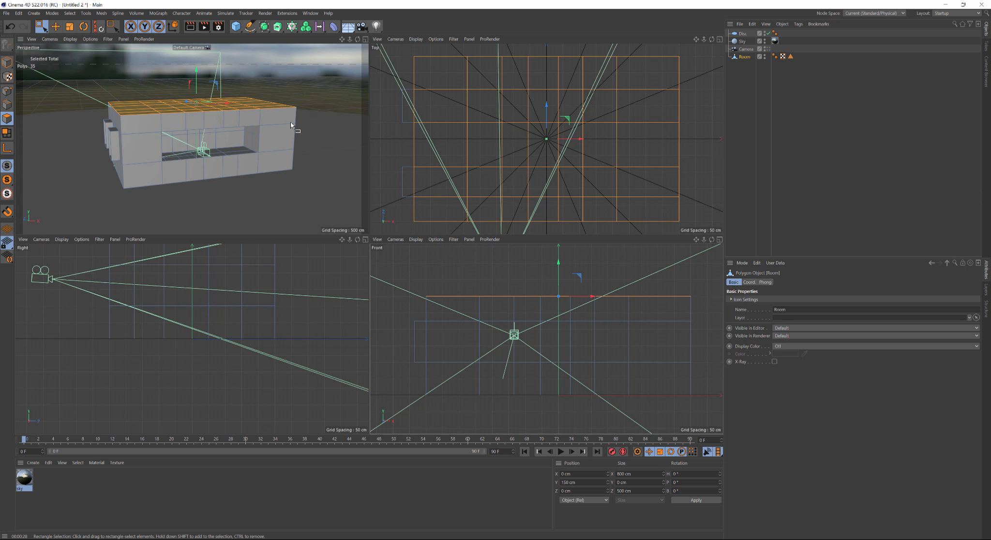
Store the selected roof polygons as a polygon selection named "roof" and deselect the Room.
key(v)
mouse_move(300, 104)
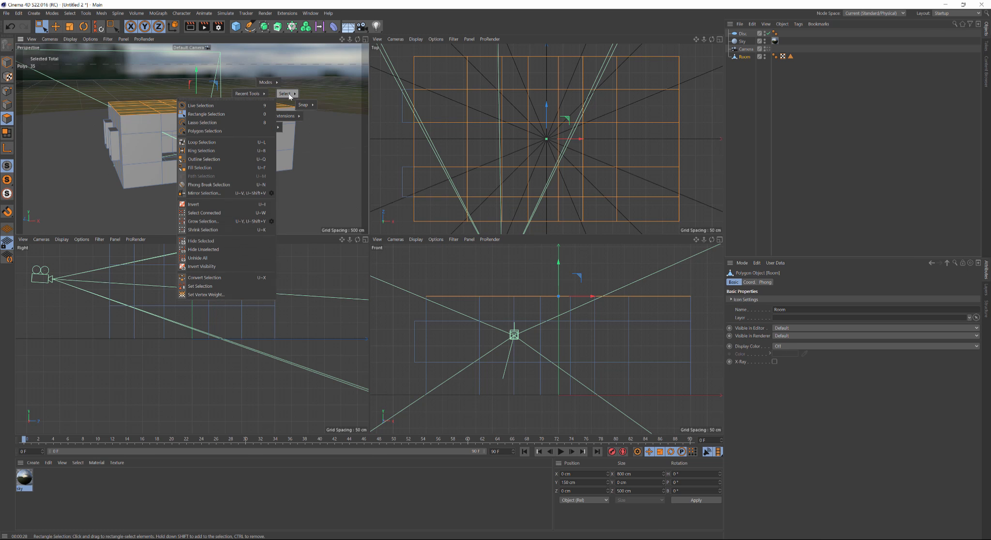
click(230, 286)
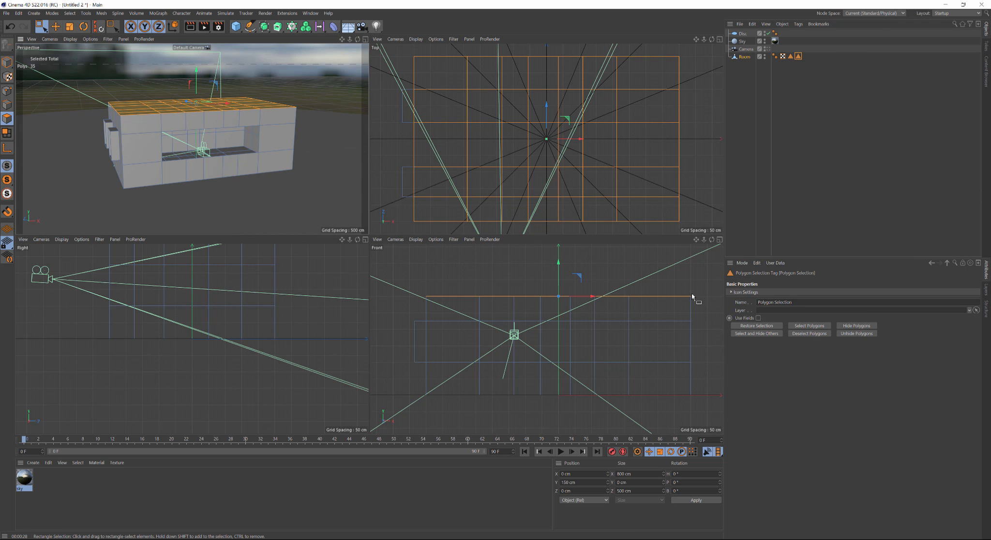
drag(794, 302, 739, 304)
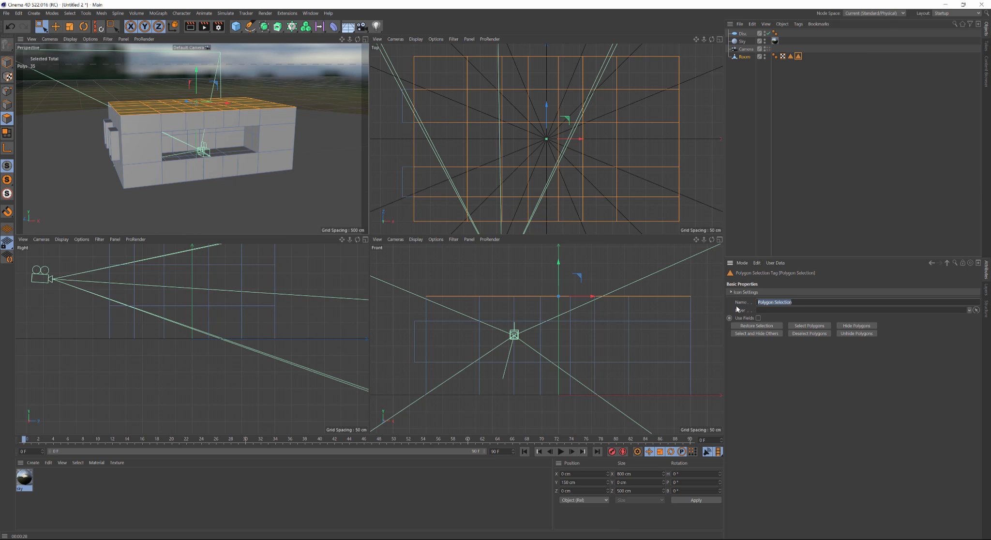
key(BackSpace)
text(roof)
key(Return)
click(805, 112)
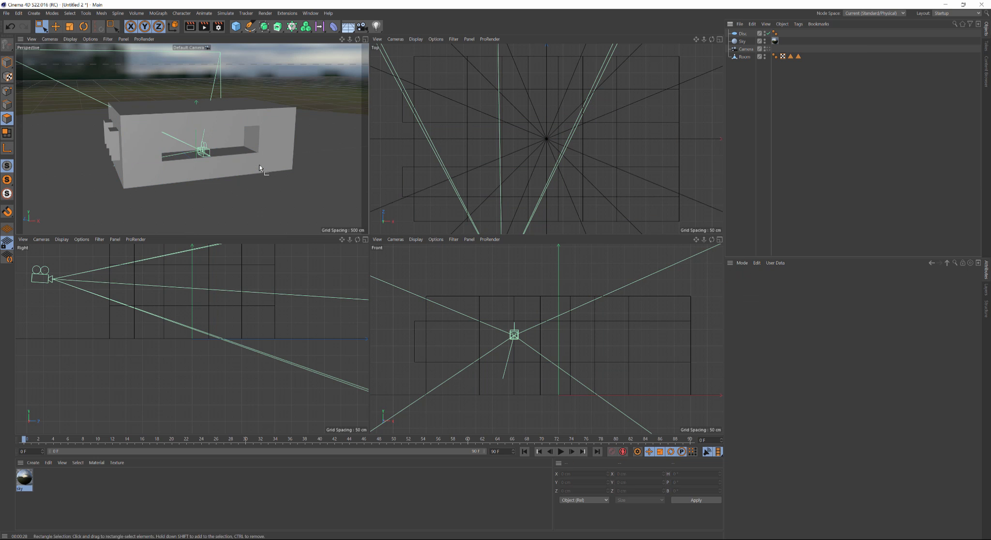
Display polygon edges on the shaded models in the full perspective view and select the Room's floor selection tag.
middle_click(272, 94)
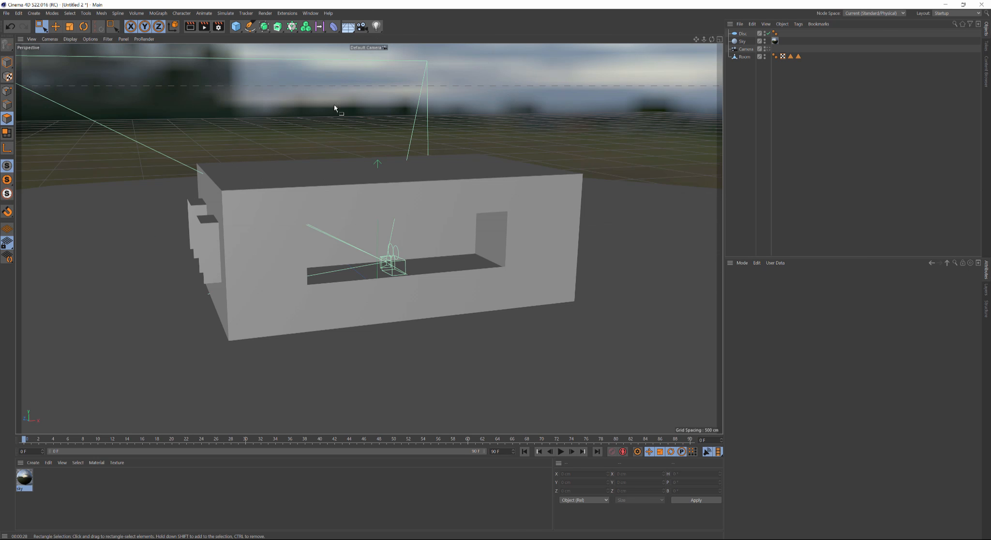
click(70, 40)
click(77, 60)
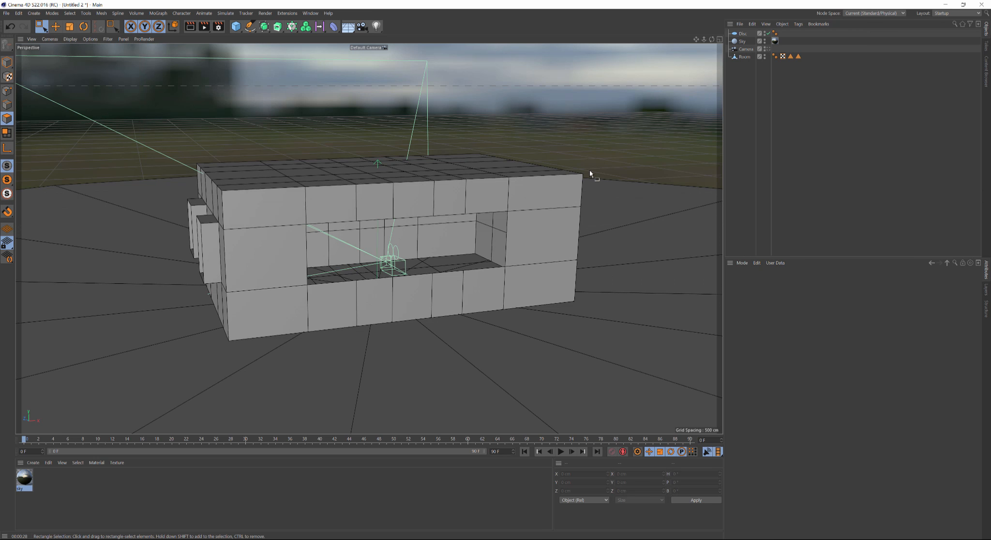
click(791, 56)
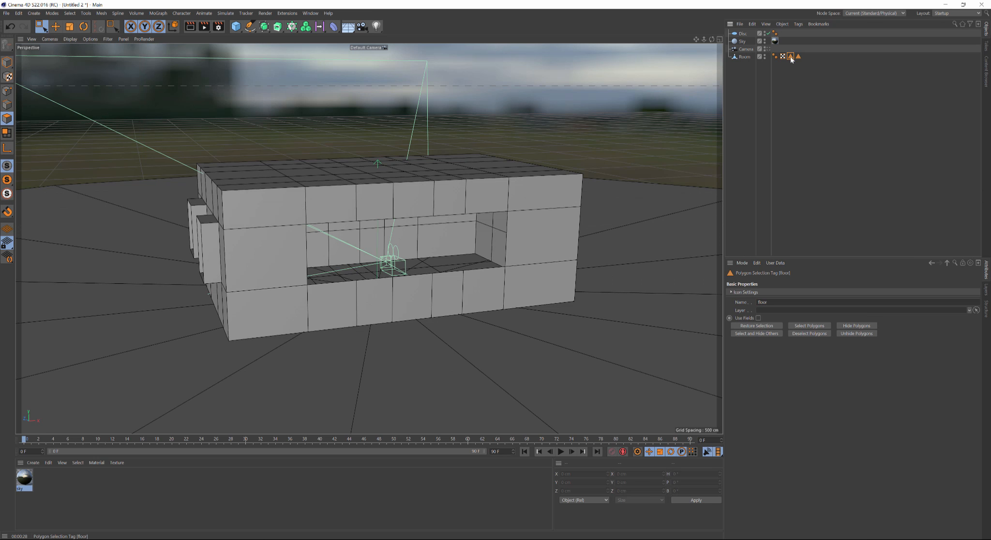
Recall the Room's stored floor and roof polygon selections in turn to check which polygons each contains.
double_click(791, 57)
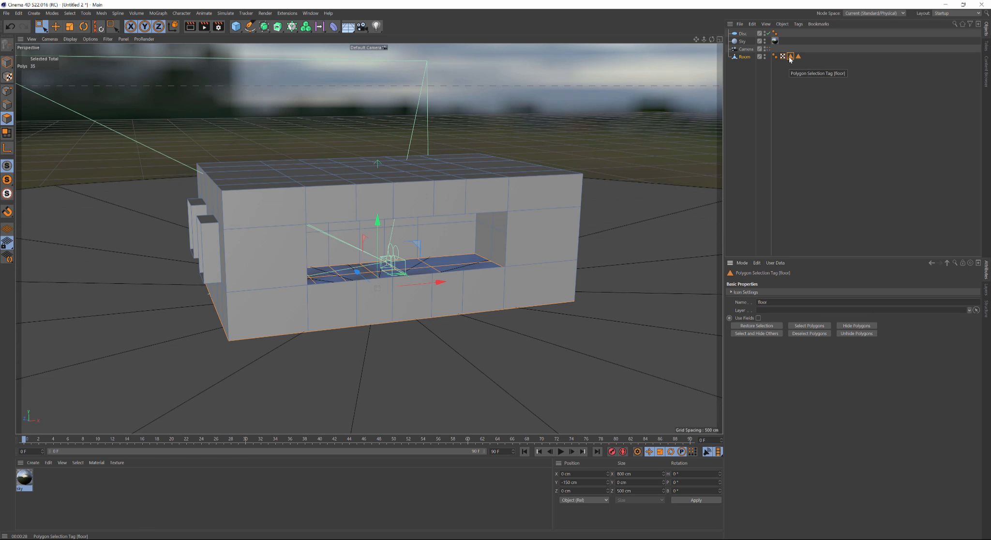
double_click(799, 57)
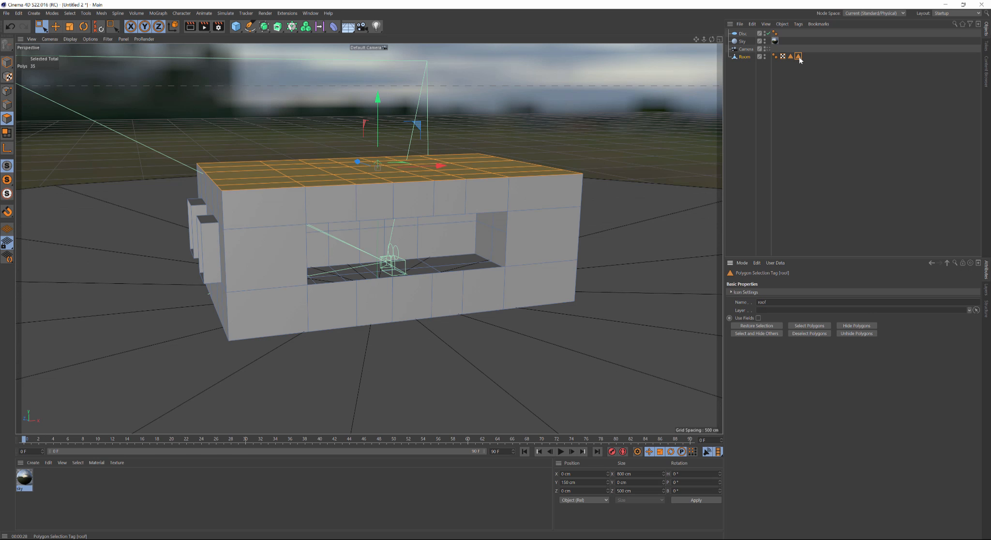
click(787, 79)
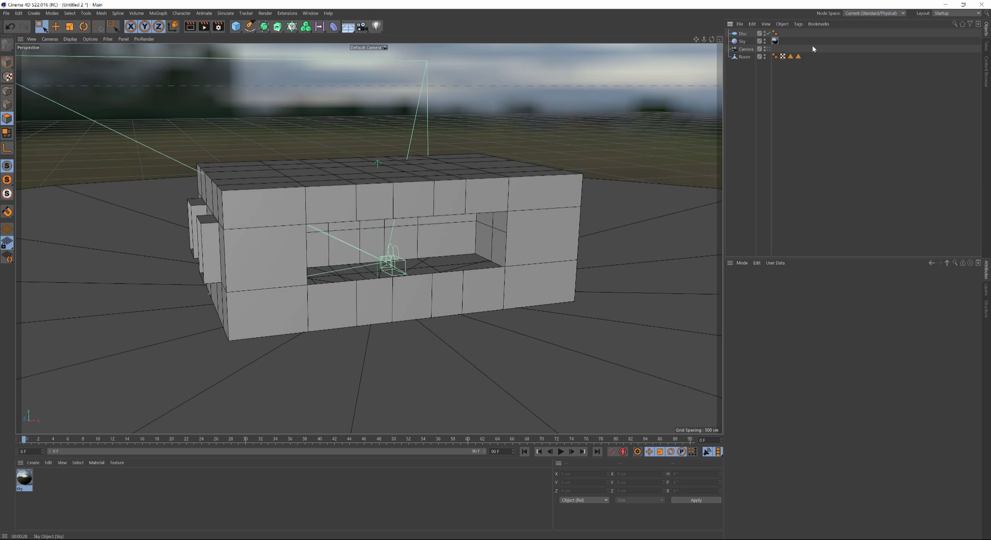
click(745, 57)
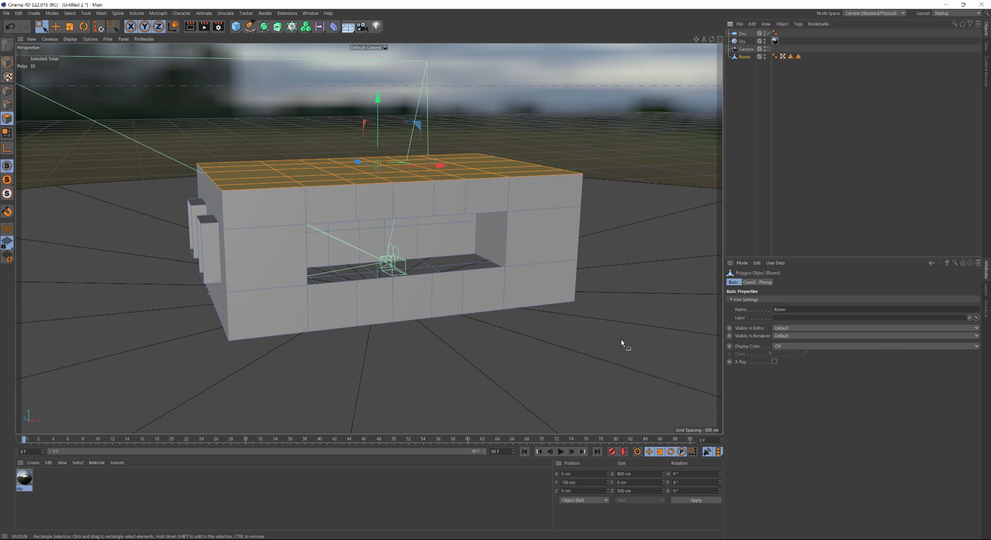
click(799, 57)
click(791, 57)
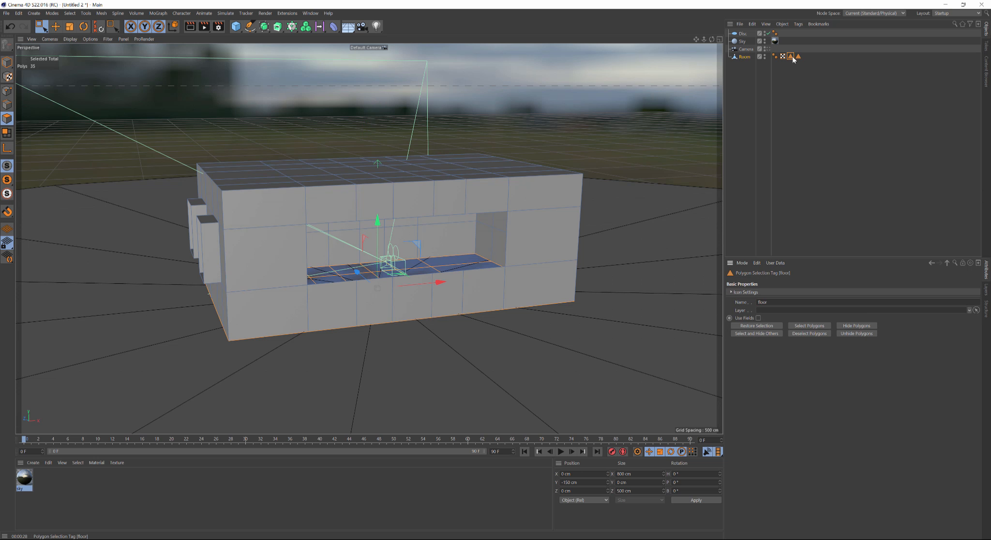
click(798, 57)
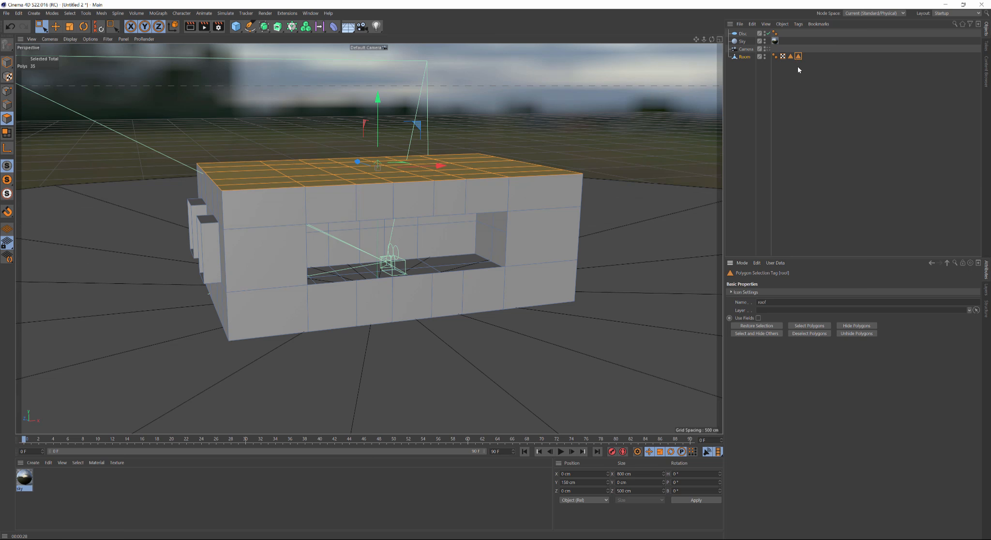
Try to select the polygons of the floor and roof selection tags together, then recall the floor selection.
ctrl+click(791, 57)
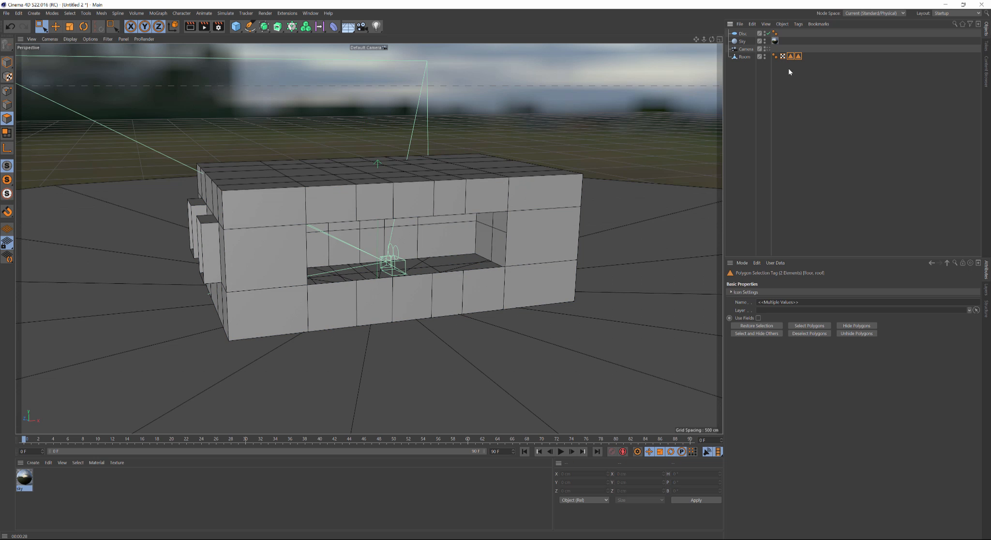
click(802, 327)
click(791, 56)
double_click(792, 59)
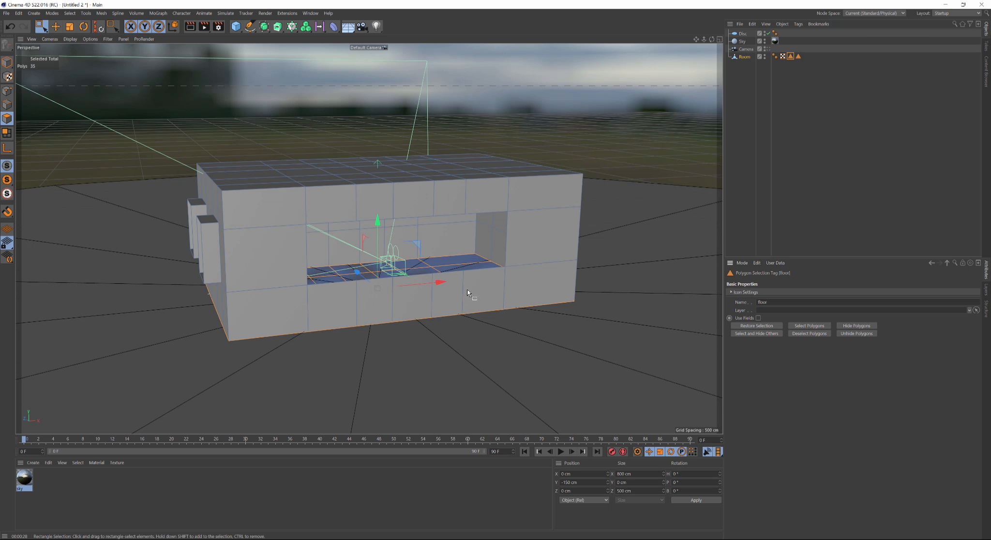
Select all roof and floor polygons of the Room together with Rectangle Selection in the front view.
middle_click(446, 351)
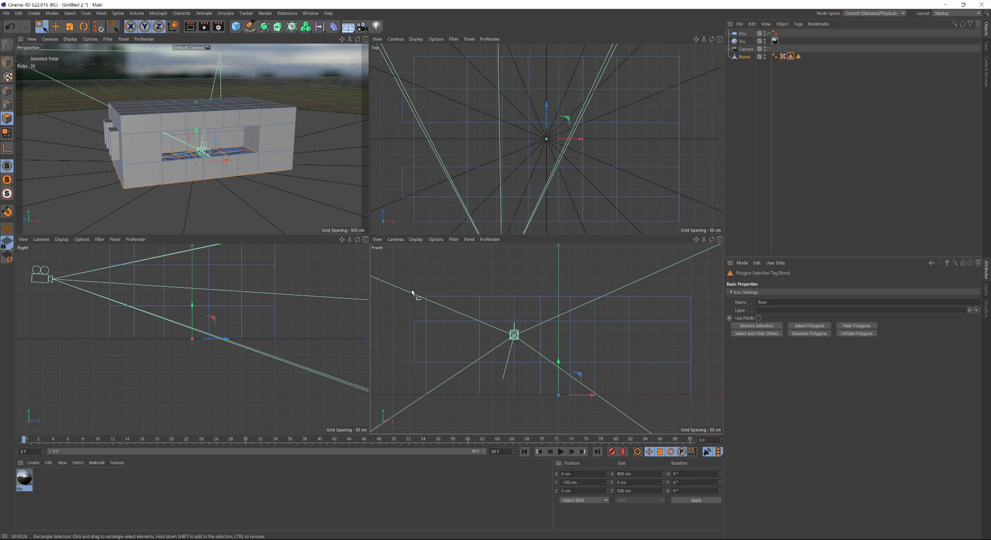
drag(409, 274, 706, 312)
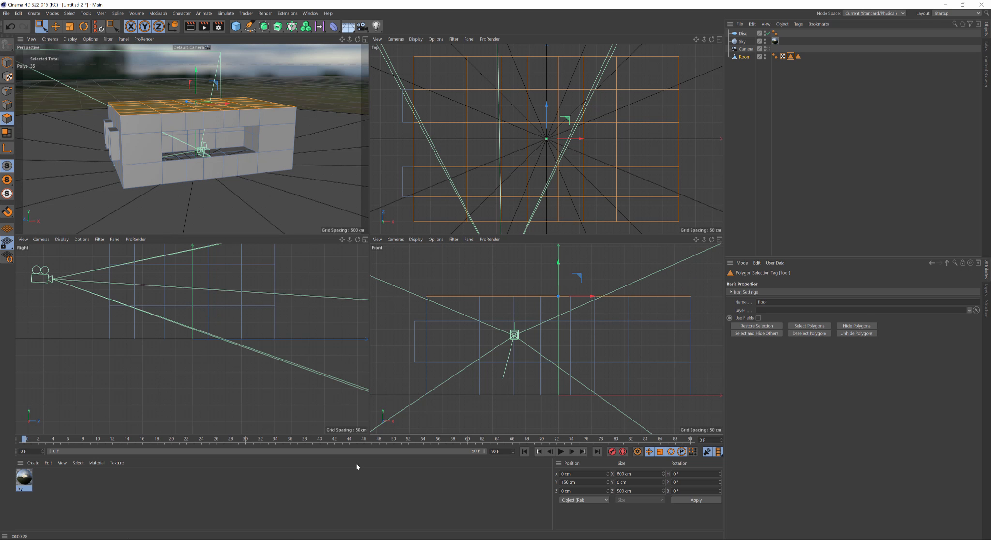
drag(411, 409, 701, 395)
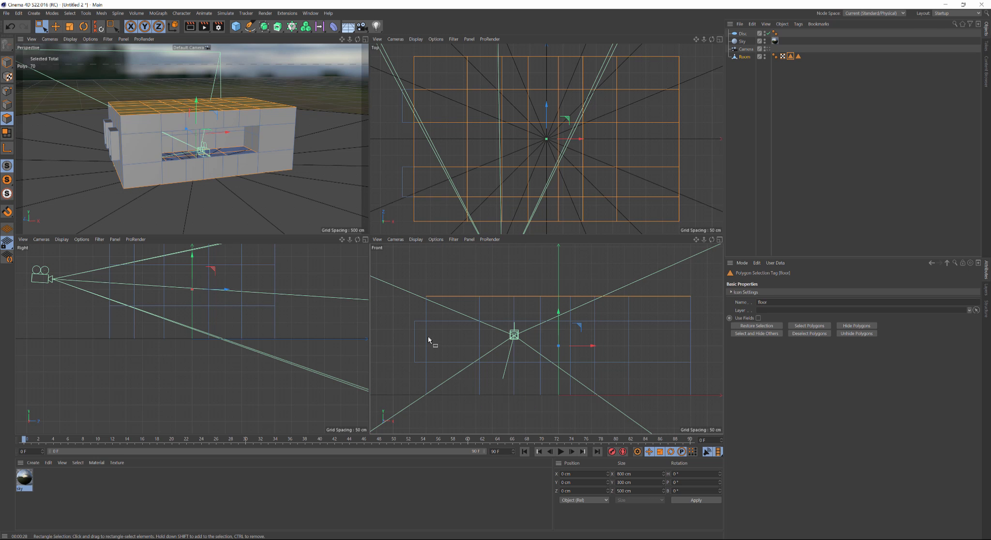
middle_click(322, 103)
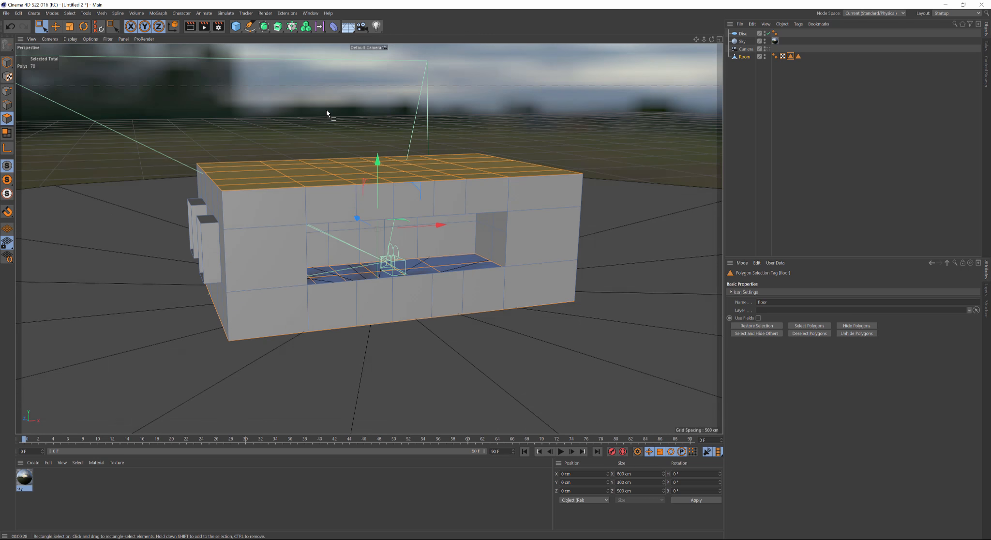
scroll(413, 248, up, 3)
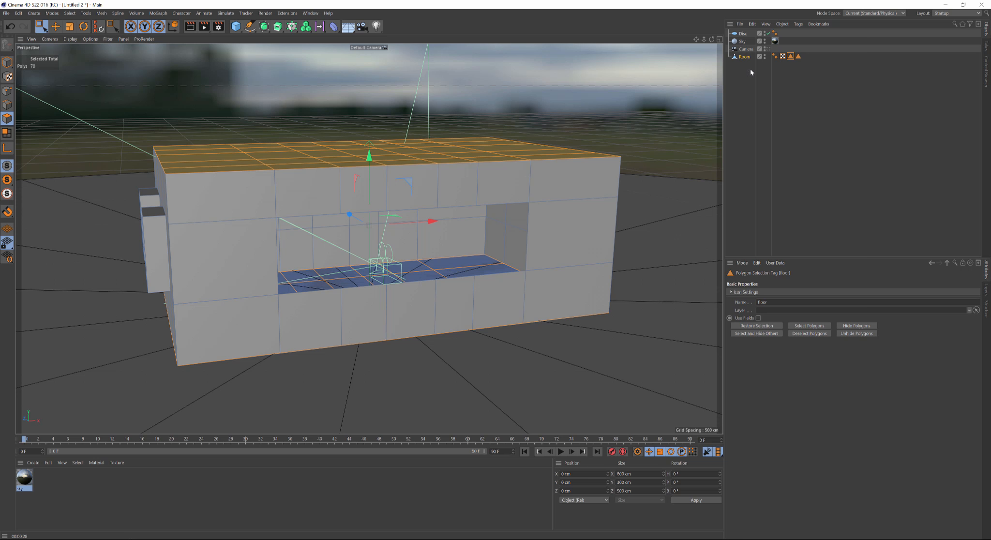
Reselect the Room and invert its polygon selection so that only the wall polygons are selected.
click(792, 63)
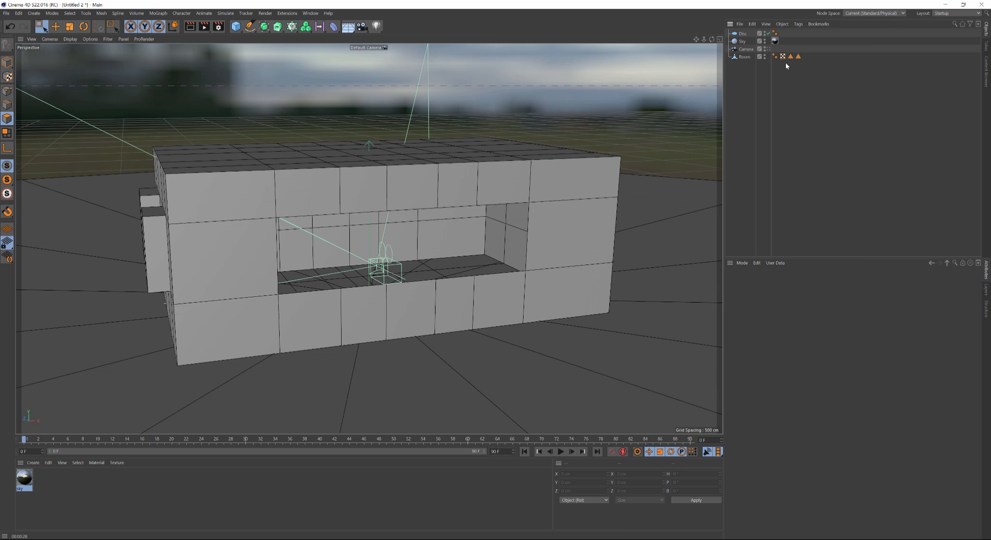
click(799, 56)
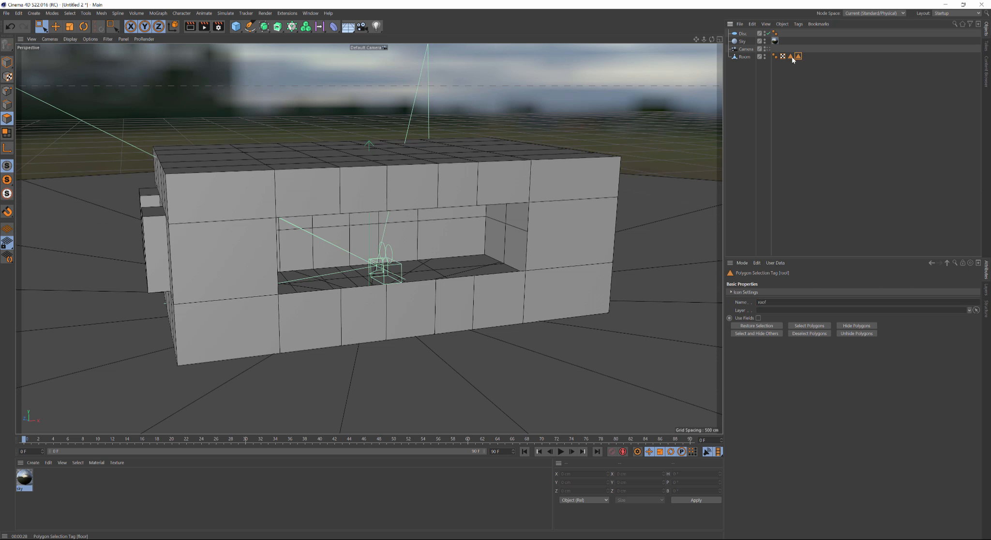
click(743, 57)
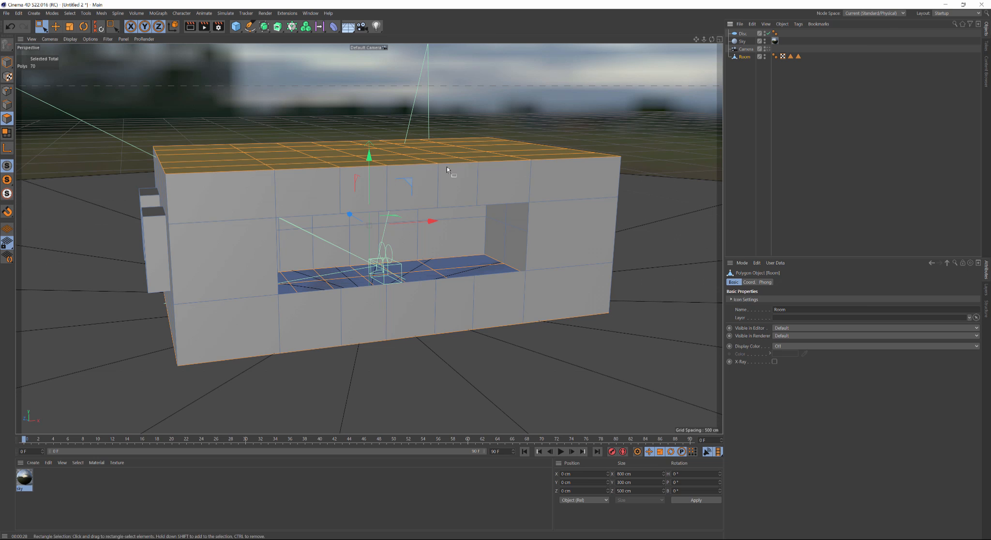
right_click(432, 266)
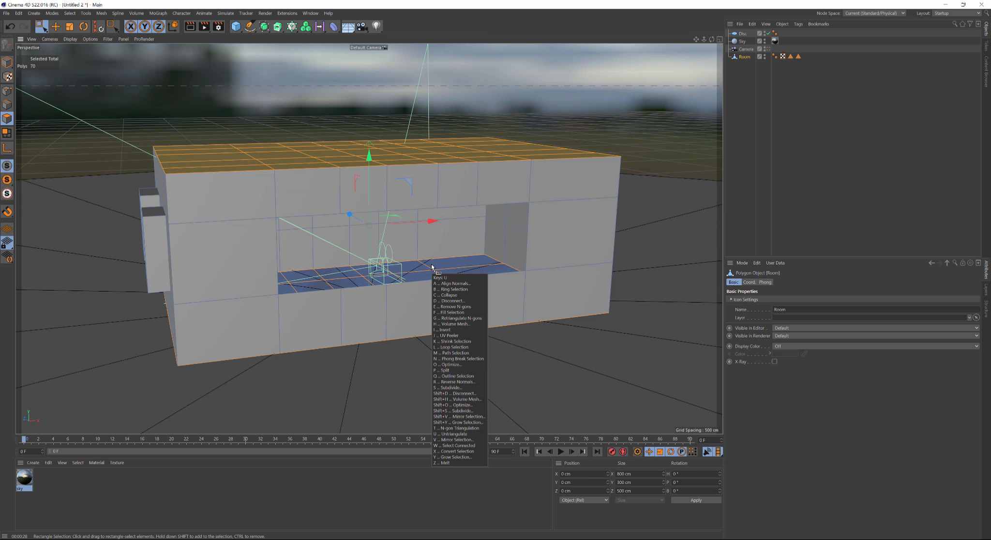
key(ctrl+shift+i)
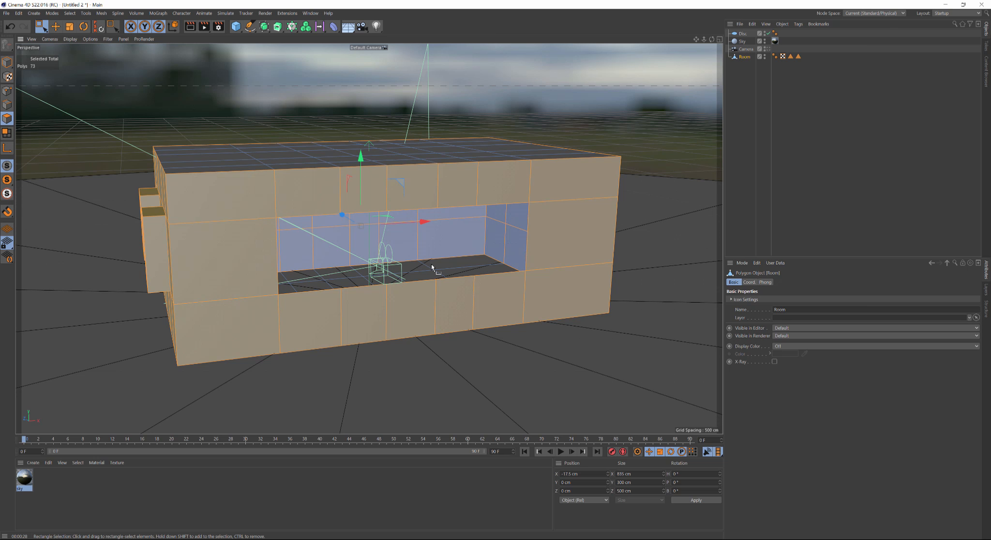
Store the selected wall polygons as a polygon selection named "walls" and deselect the Room.
key(v)
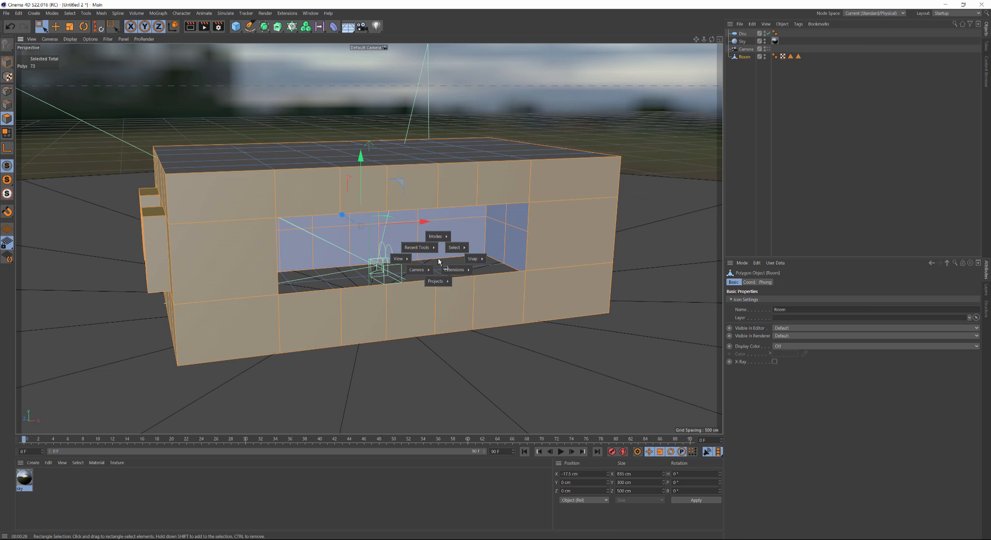
mouse_move(459, 248)
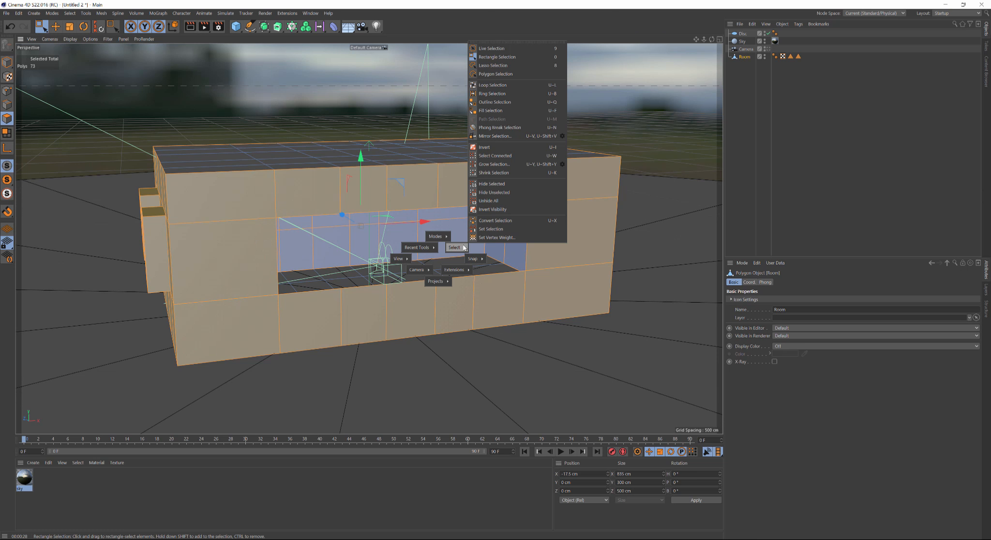
click(509, 229)
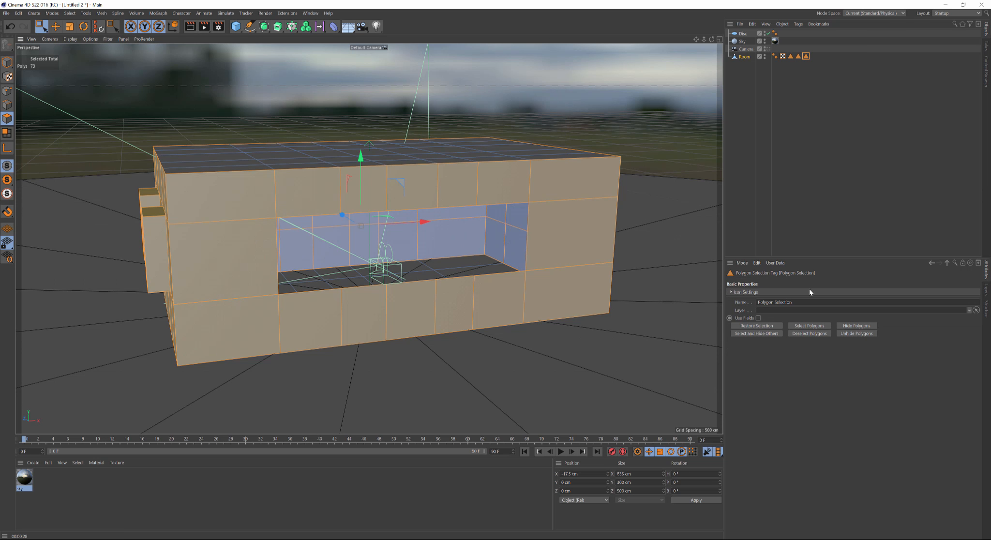
double_click(794, 302)
text(wi)
text(lls)
key(Return)
click(806, 83)
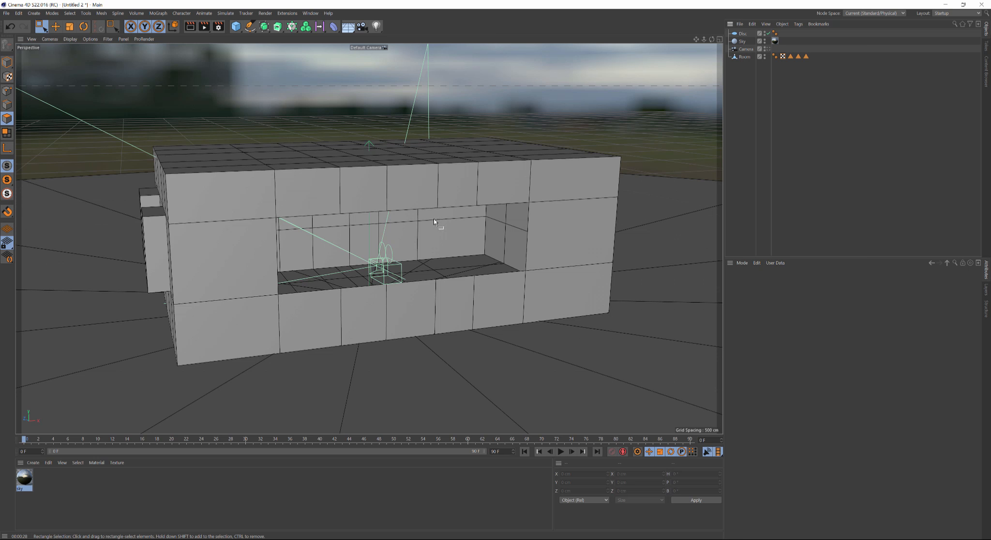
Create a new standard material and name it "floor".
alt+drag(400, 249, 409, 253)
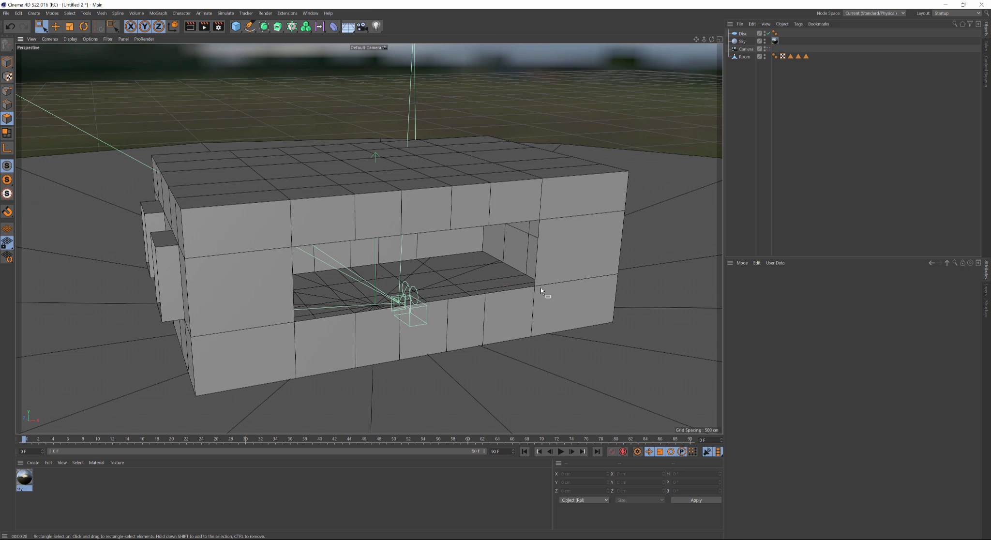
double_click(52, 481)
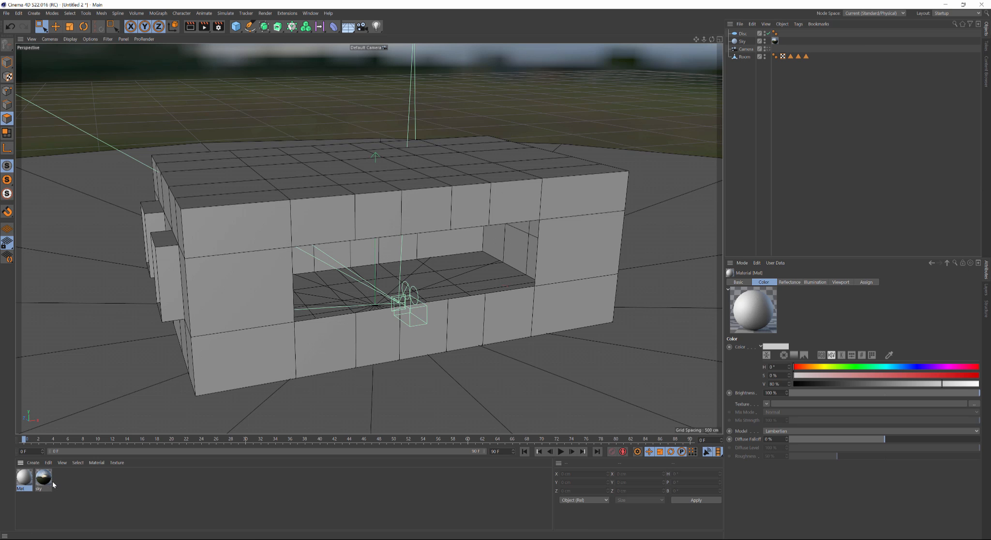
double_click(23, 487)
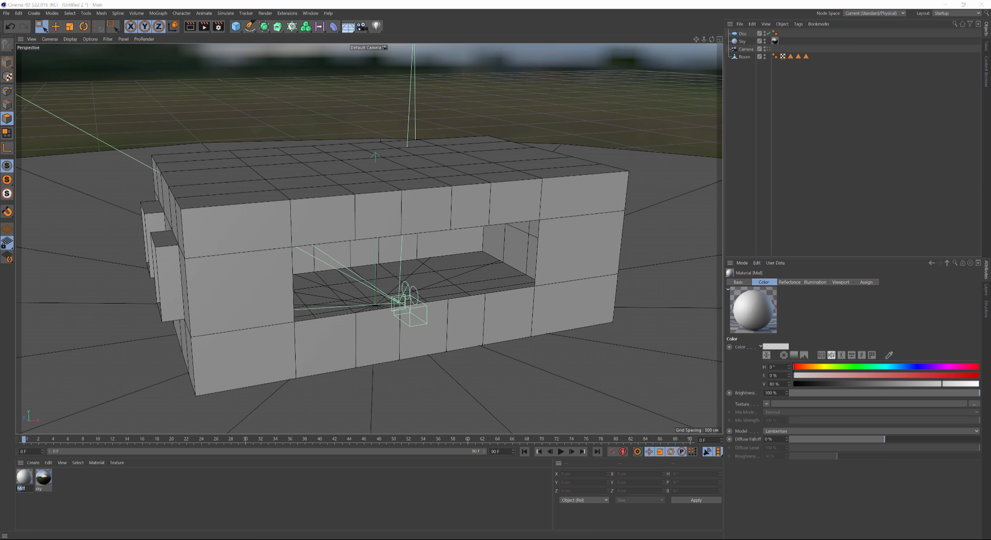
text(floor)
key(Return)
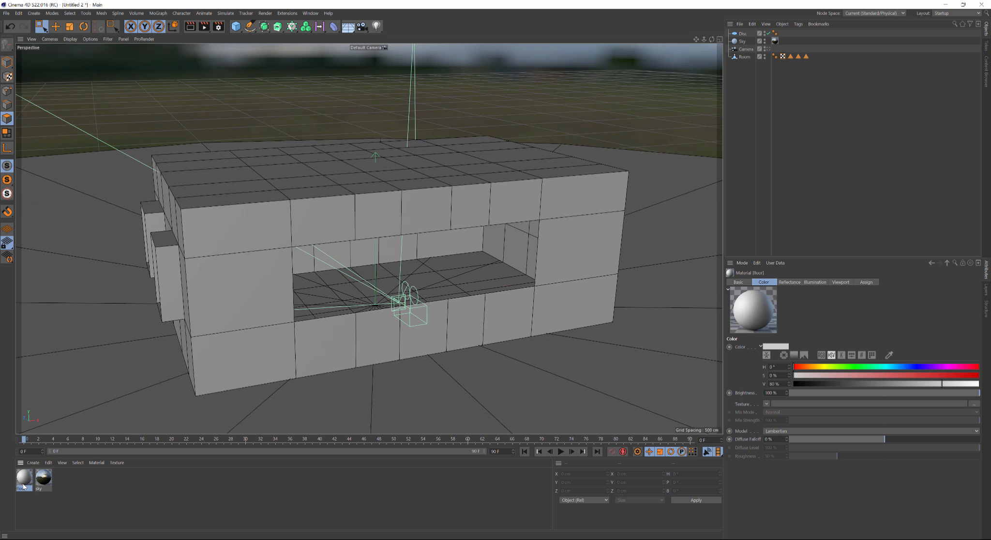
Recall the Room's stored floor selection and apply the floor material to those polygons.
click(791, 56)
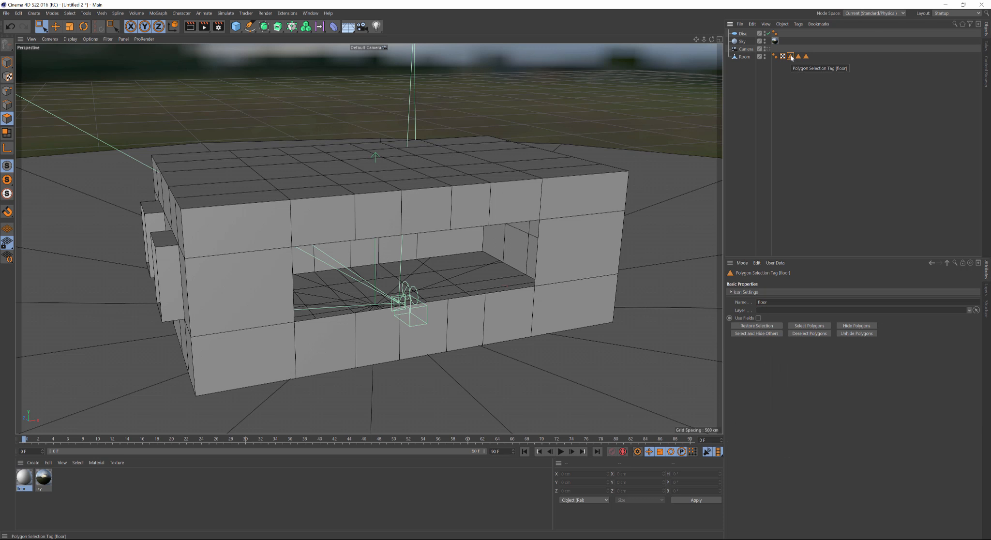
double_click(791, 56)
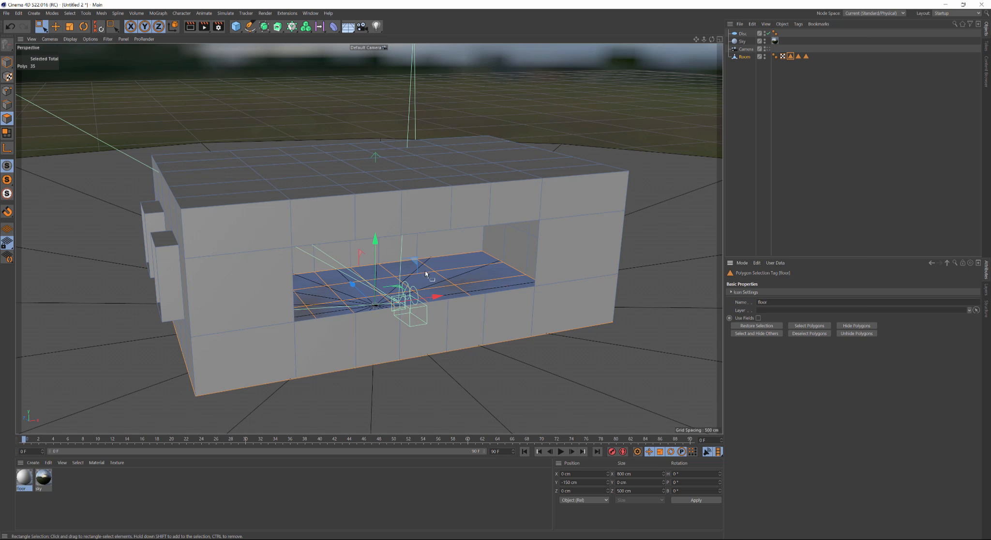
right_click(26, 480)
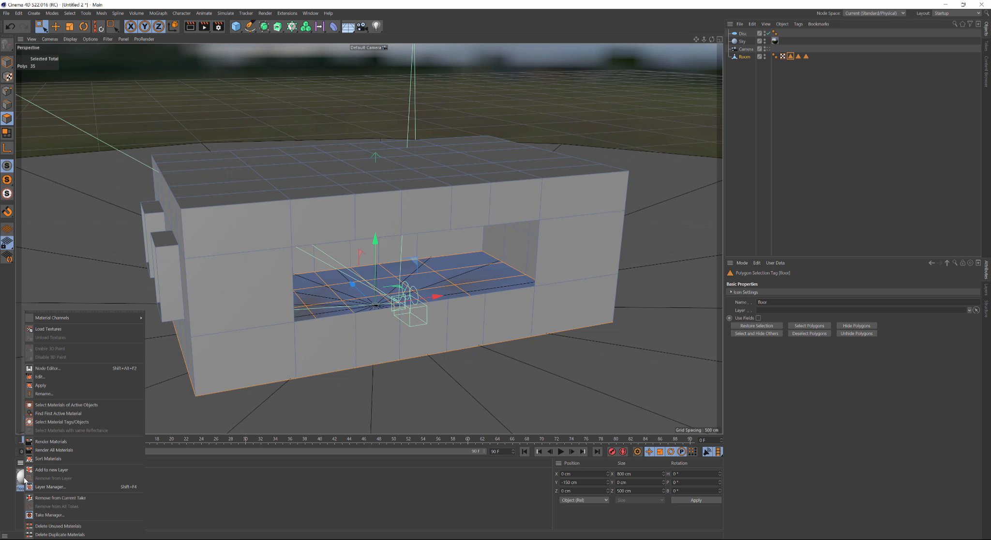
click(56, 387)
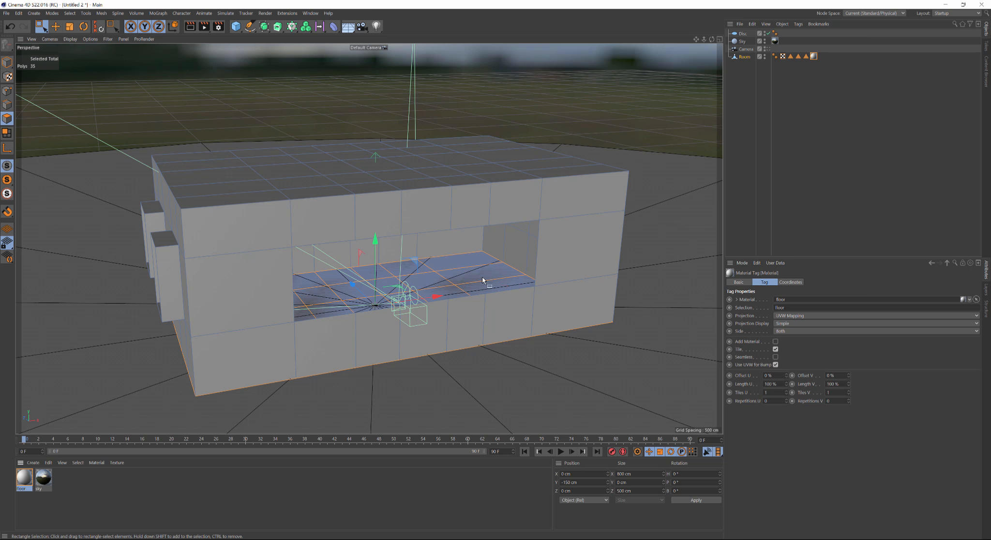
Rename the Disc object as "ground".
scroll(423, 307, up, 10)
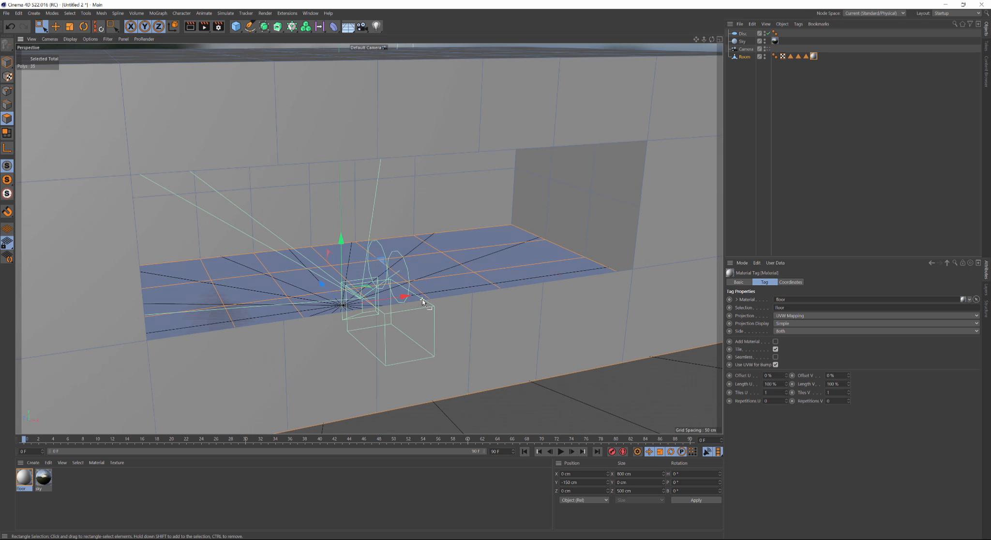
scroll(444, 298, up, 1)
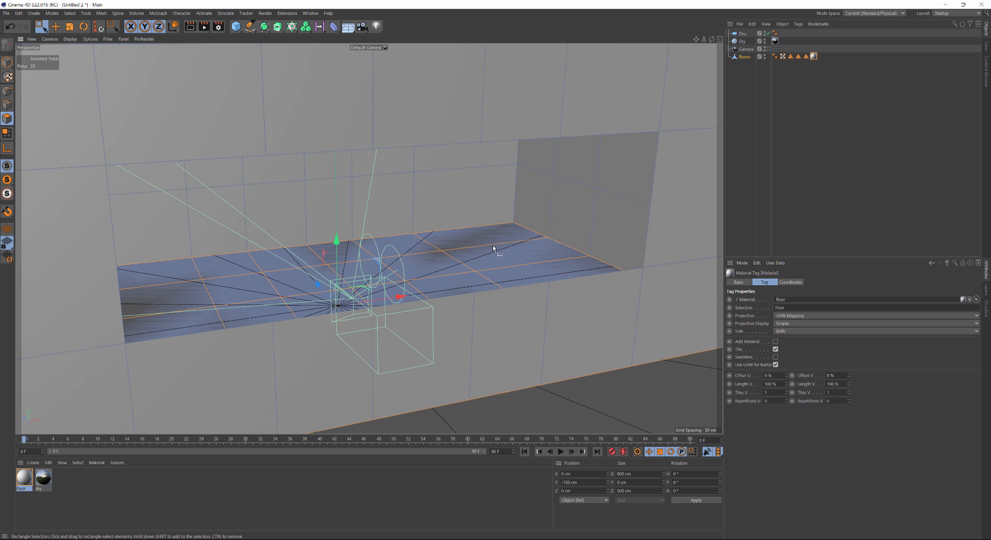
click(744, 34)
double_click(744, 34)
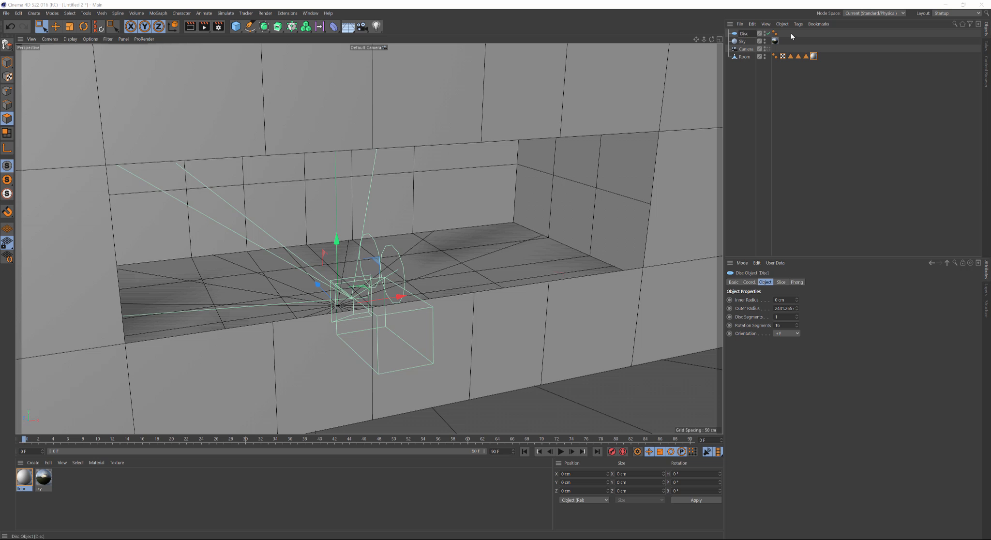
text(f)
text(round)
key(Return)
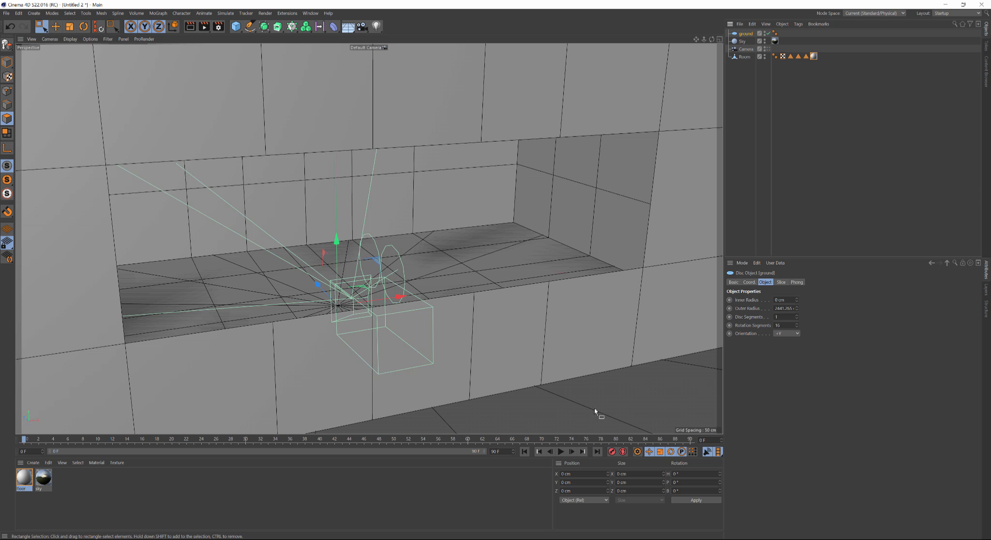
Lower the ground disc to a Y position of -1 cm in model mode.
click(573, 483)
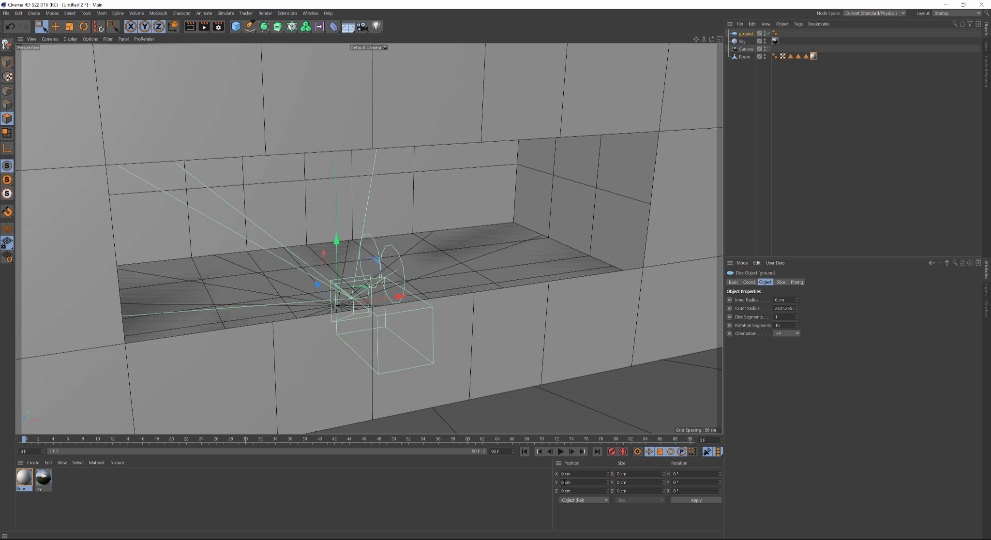
click(7, 62)
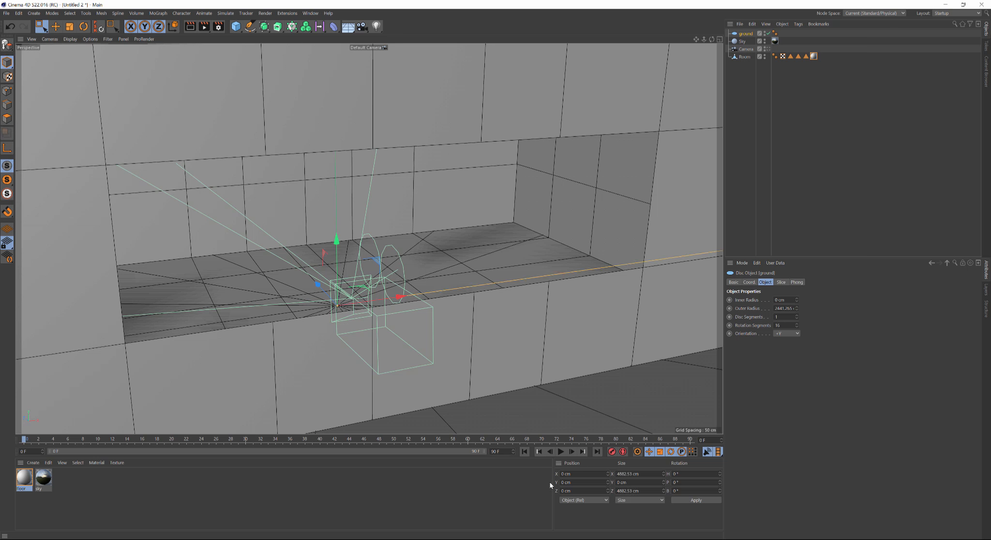
click(565, 482)
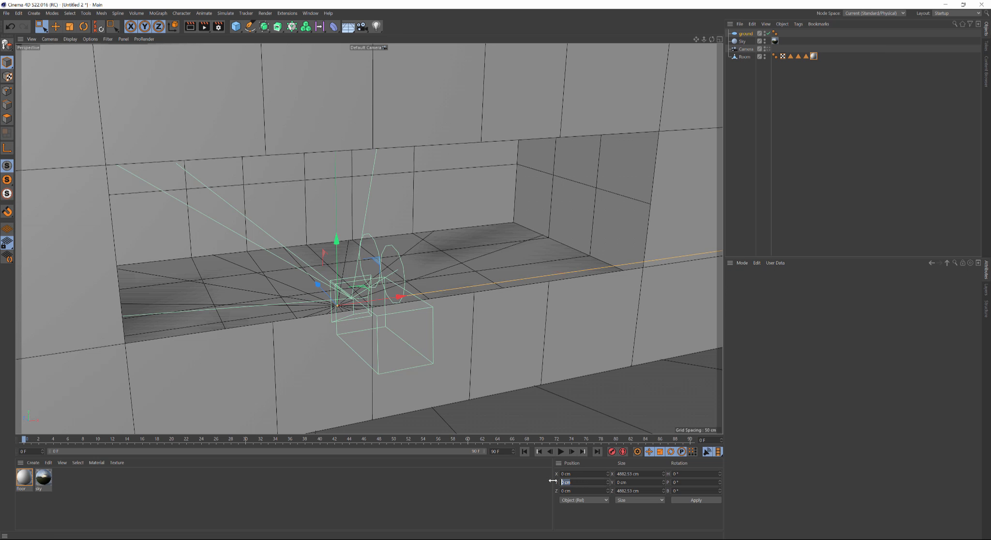
text(-1)
key(Return)
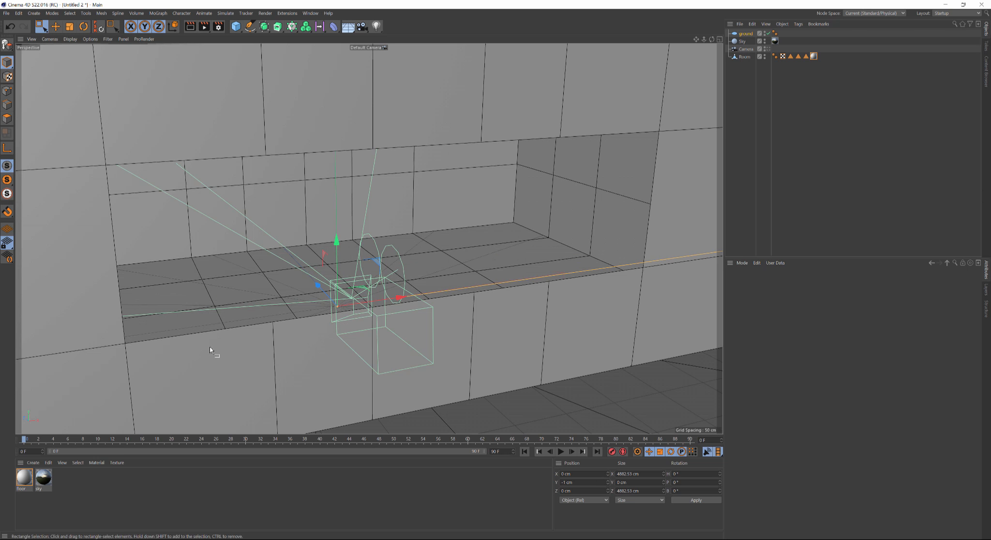
Open the floor material for editing and browse to the MXM/WOOD folder for an image for its Color texture.
double_click(24, 479)
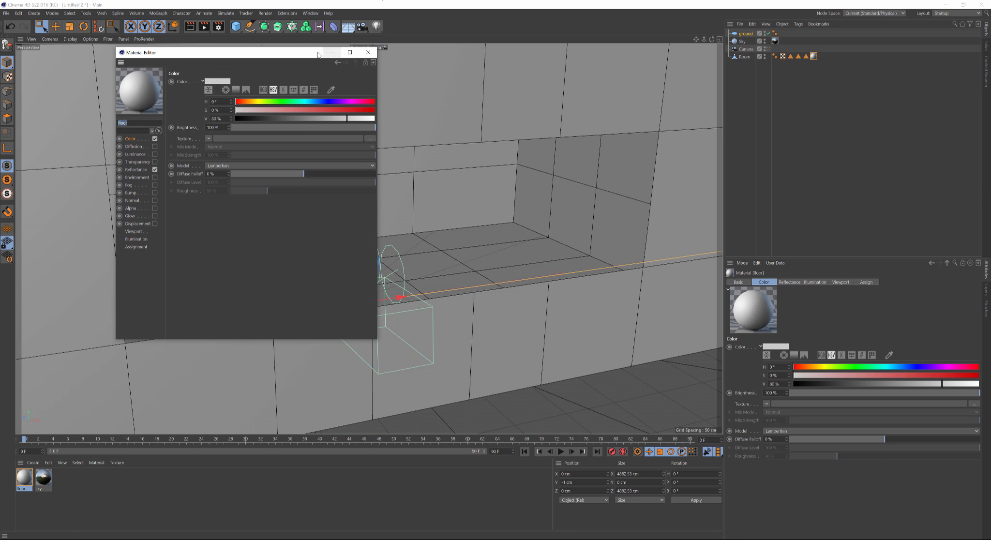
drag(296, 53, 521, 71)
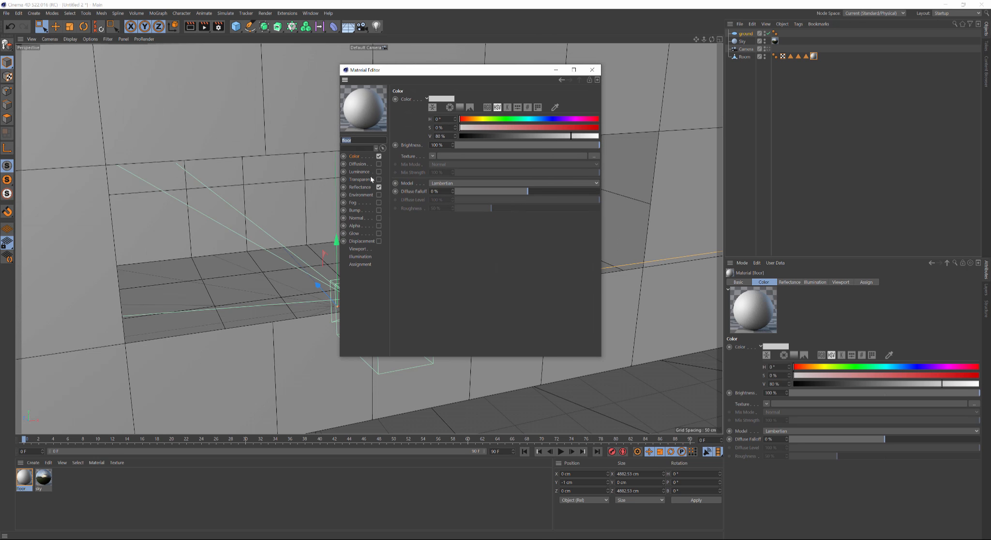
click(433, 156)
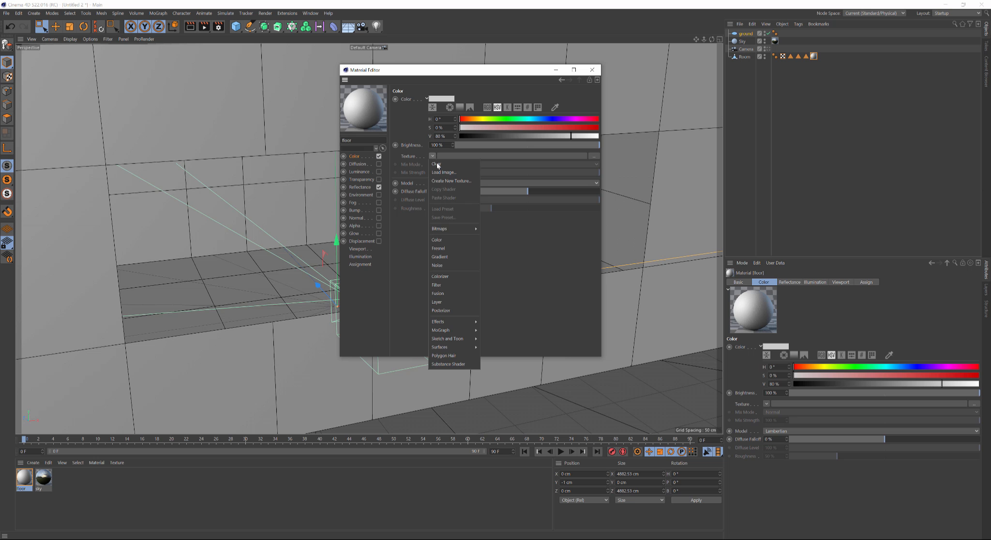
click(440, 171)
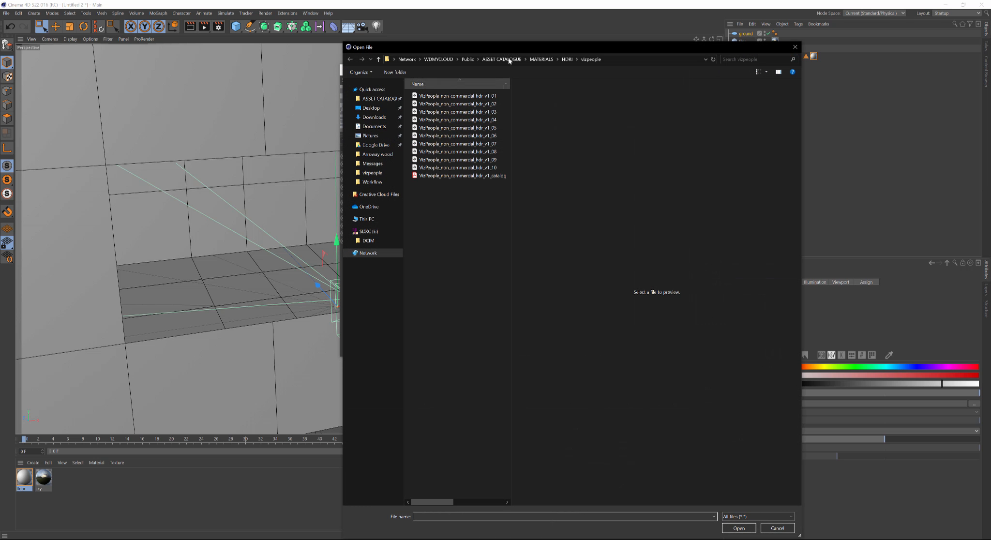
click(539, 59)
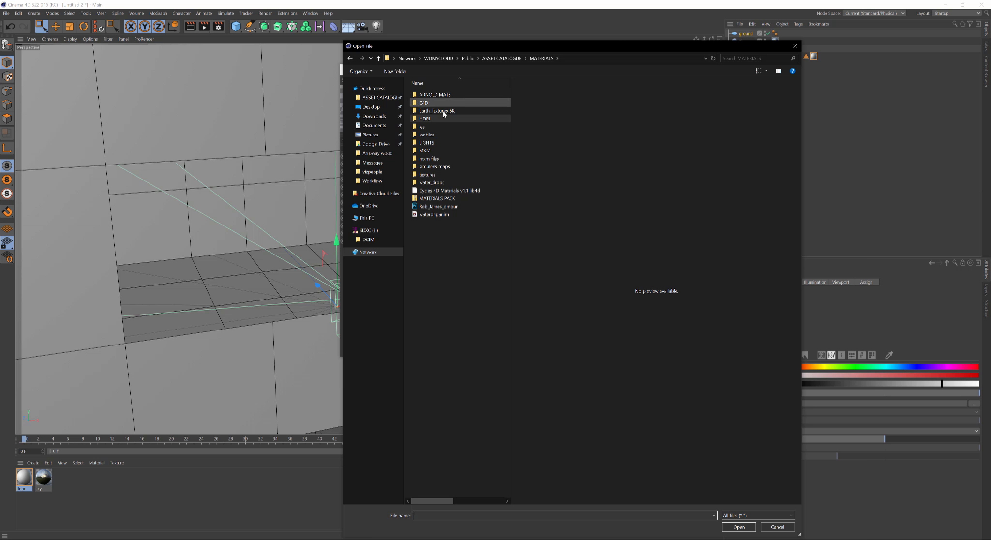
double_click(433, 150)
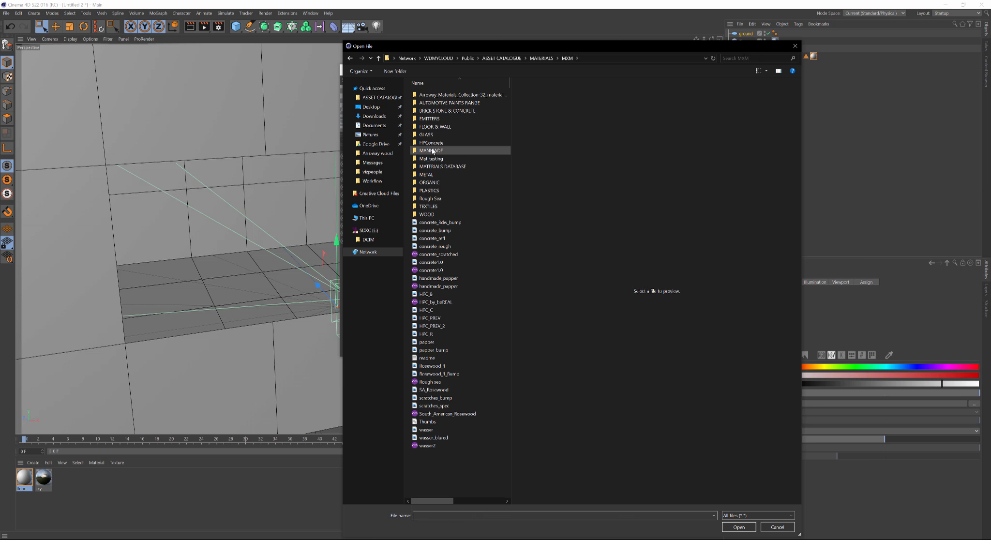
double_click(427, 214)
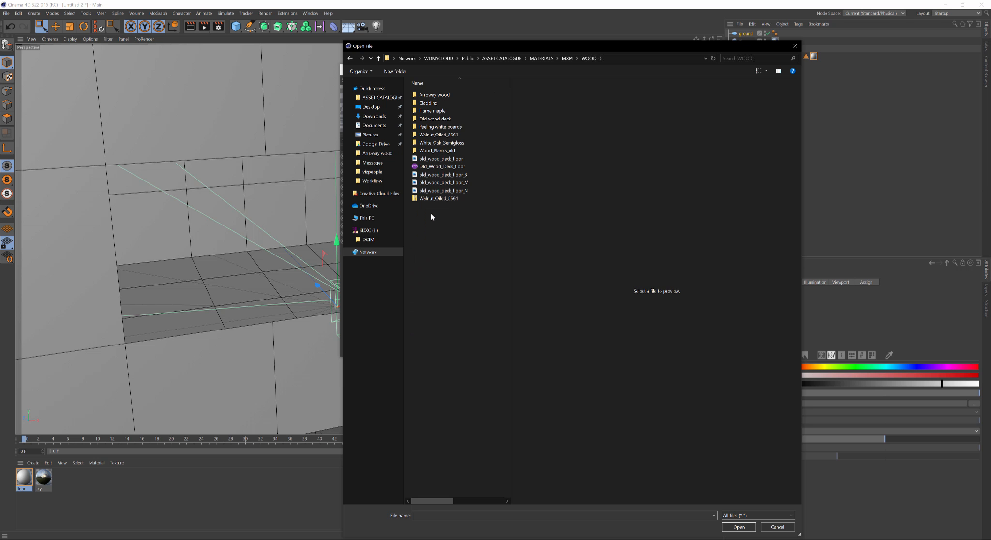
Preview the old_wood_deck_floor maps and load old_wood_deck_floor as the Color texture without copying it to the project location.
click(443, 158)
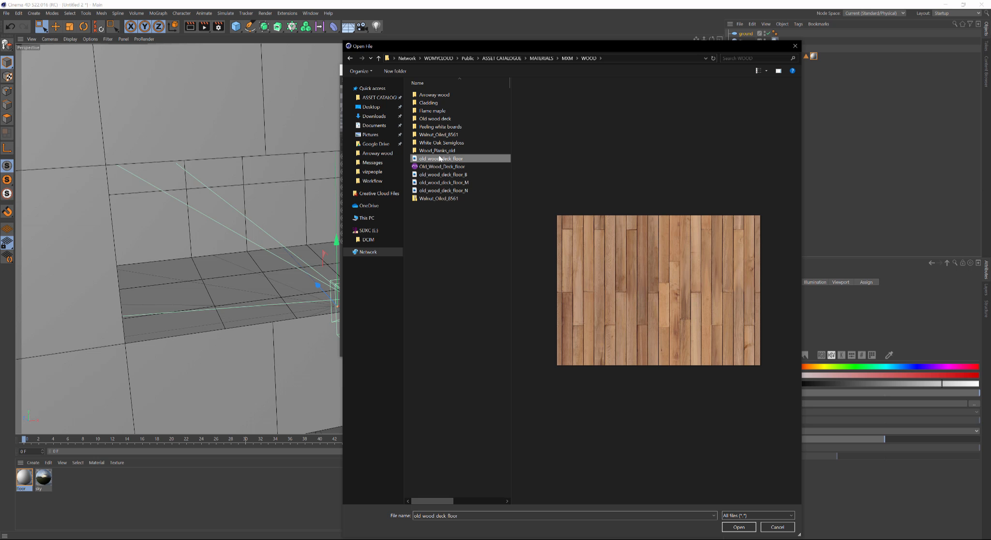
click(442, 175)
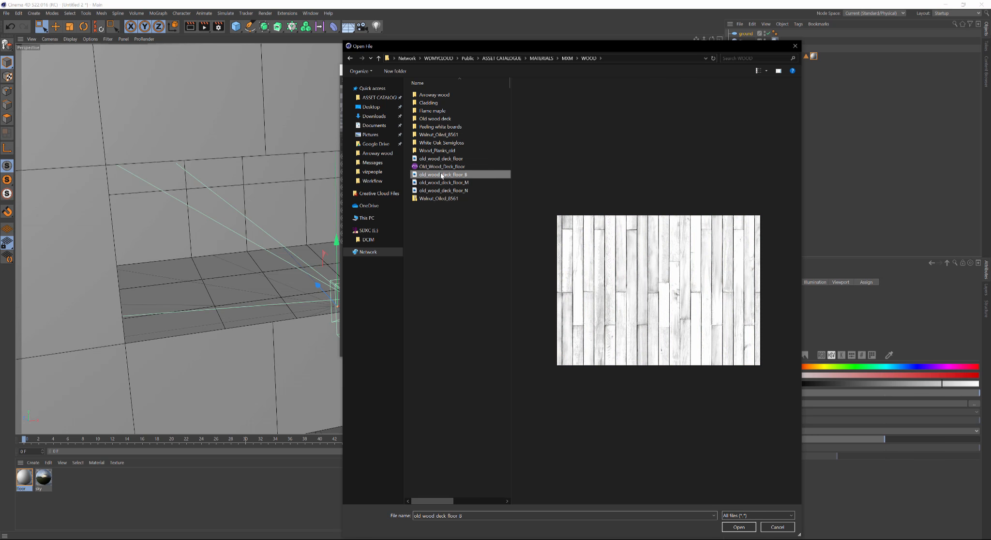
click(444, 183)
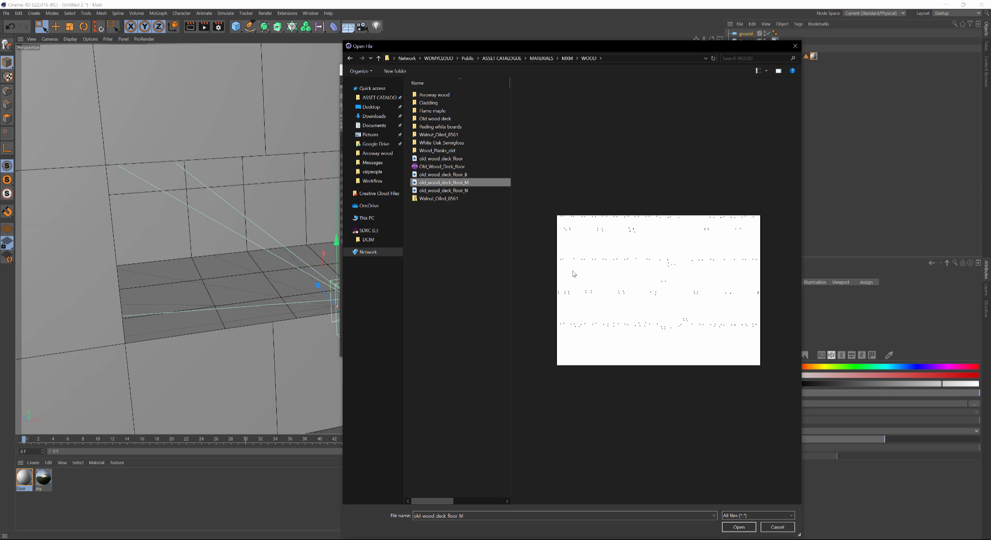
click(464, 191)
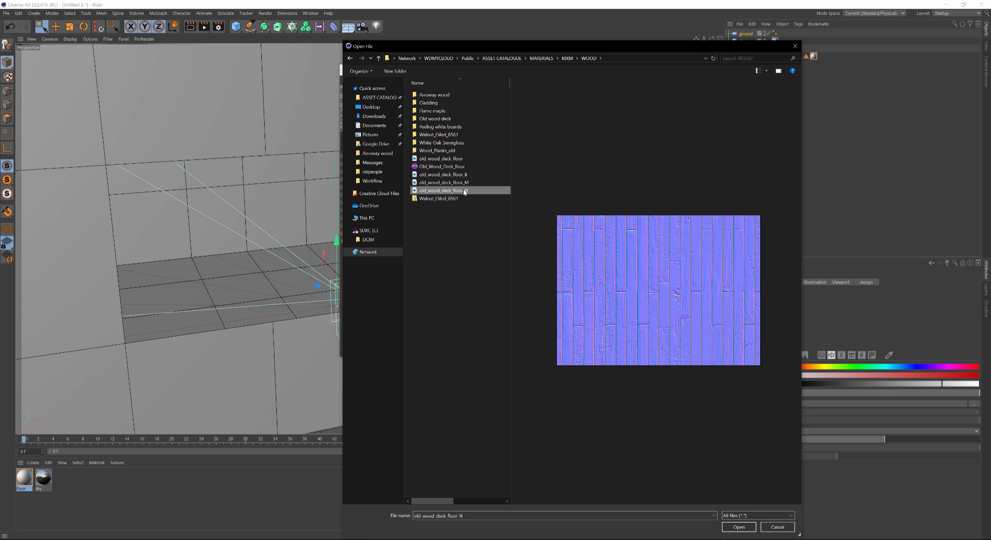
click(453, 160)
double_click(451, 160)
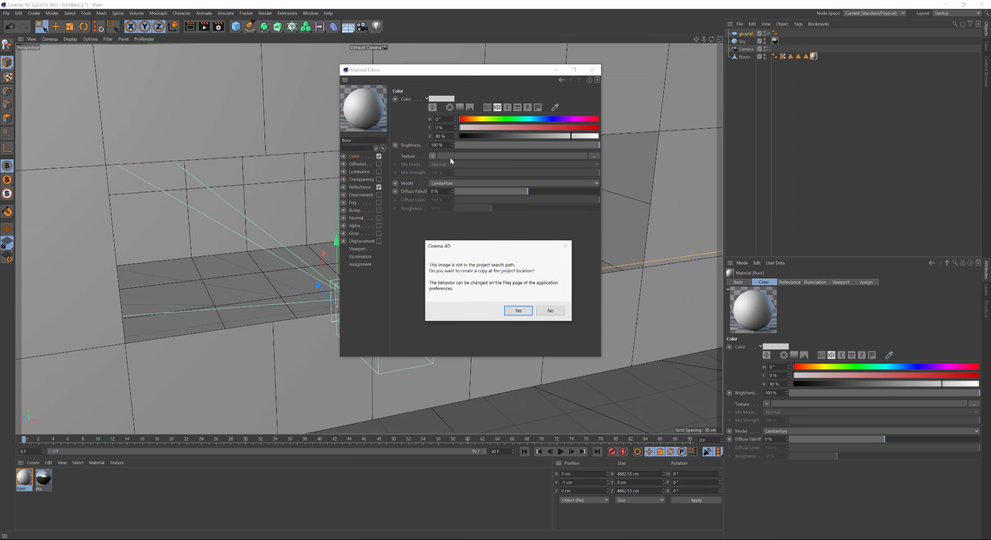
click(552, 312)
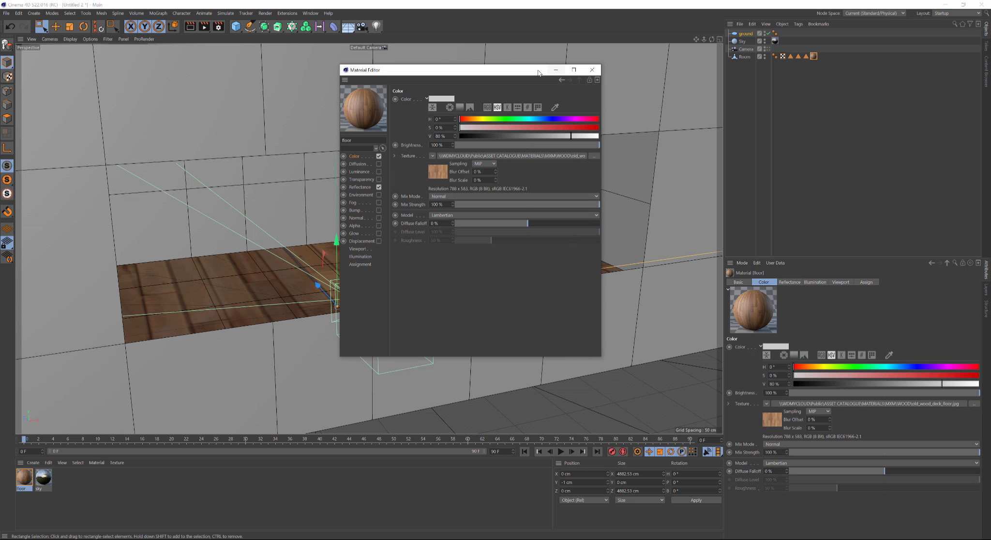
Set the projection of the Room's floor material tag to Cubic.
drag(537, 72, 445, 438)
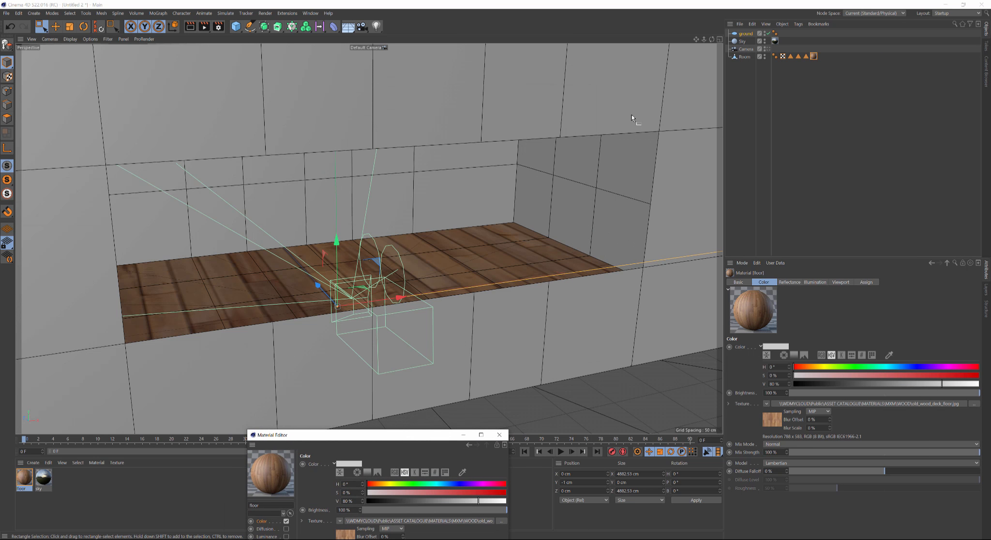
click(814, 57)
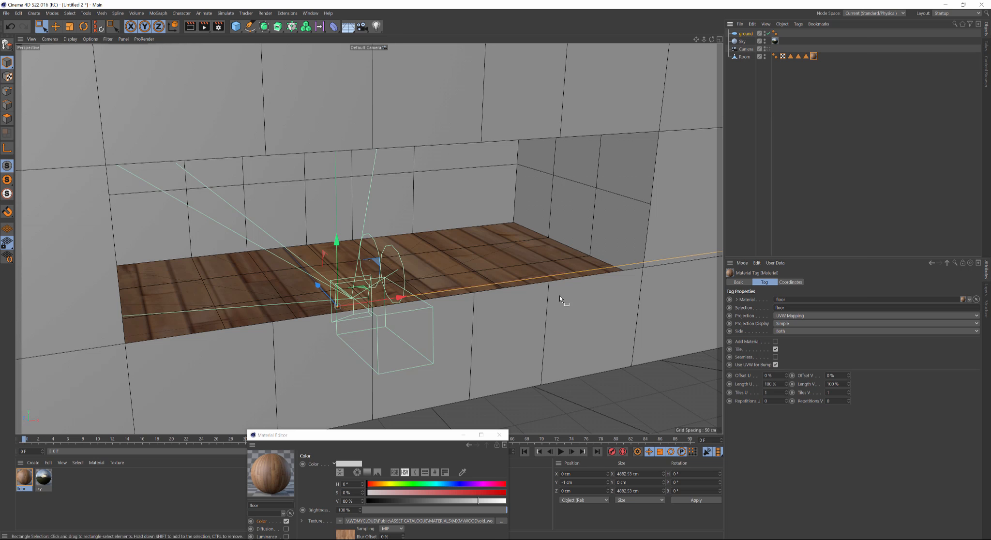
click(792, 316)
click(793, 341)
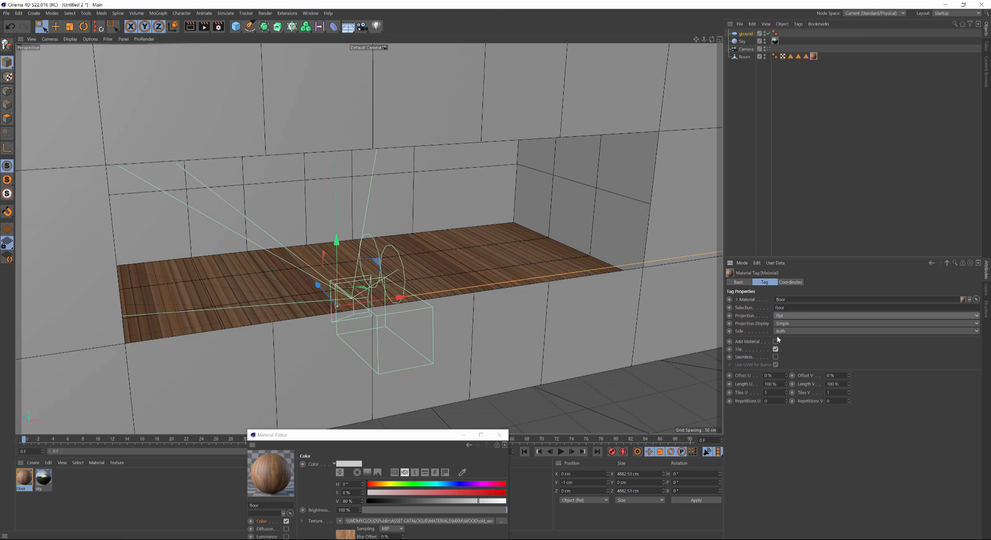
click(787, 318)
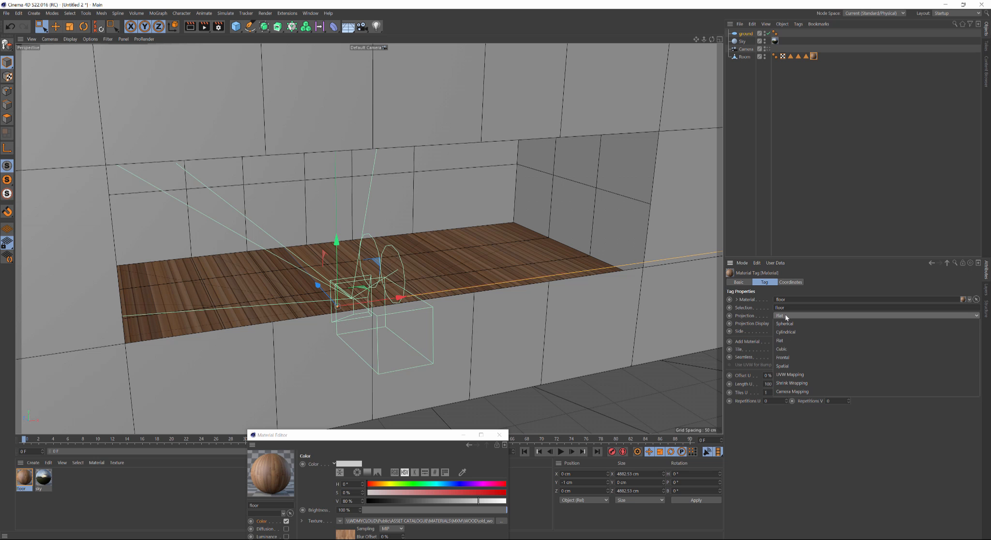
click(789, 349)
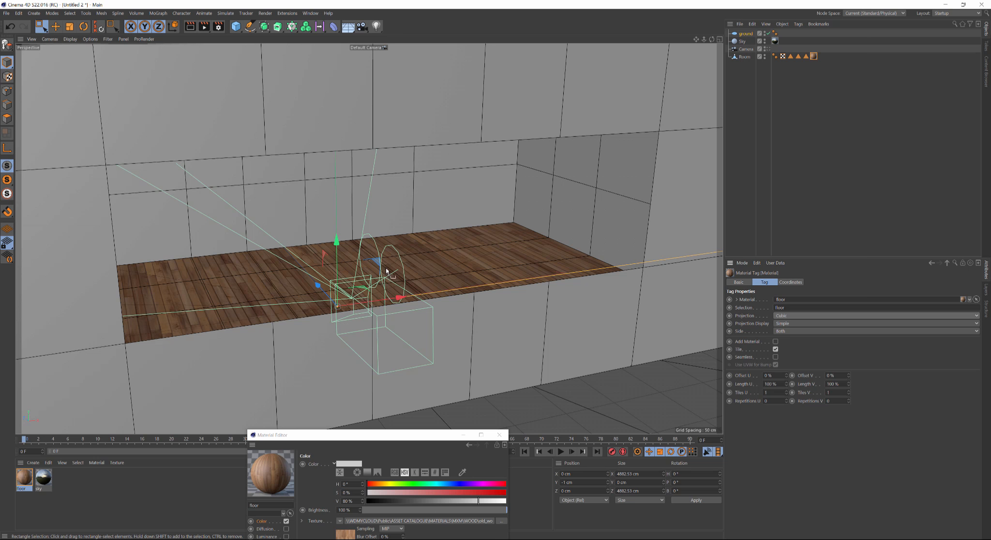
Set the floor material tag's Offset U to 25%.
scroll(391, 276, up, 2)
scroll(391, 276, up, 3)
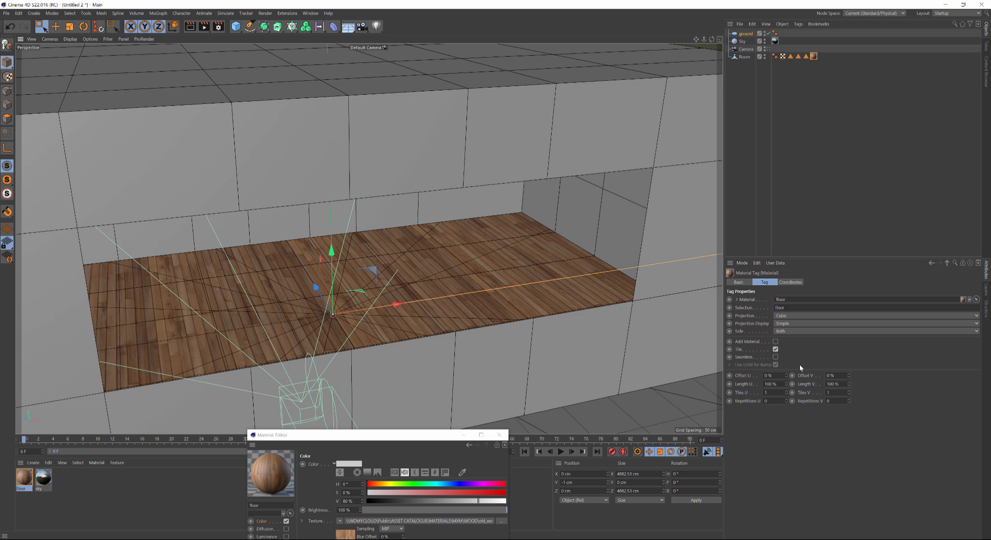
mouse_move(786, 376)
mouse_down()
mouse_move(791, 394)
mouse_move(789, 367)
mouse_up()
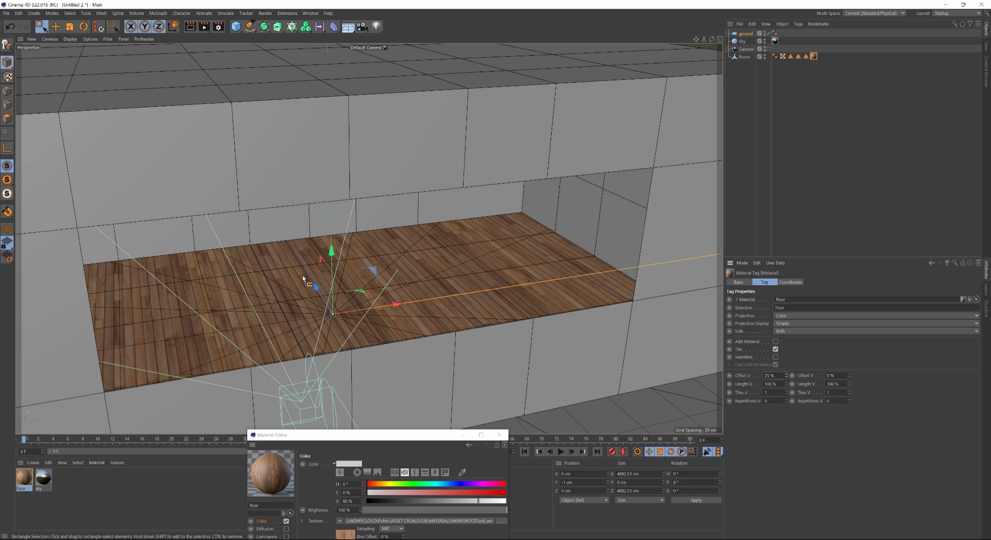
Rotate the floor texture's projection 90° in heading, return to model mode and check the planks through the scene camera.
click(8, 76)
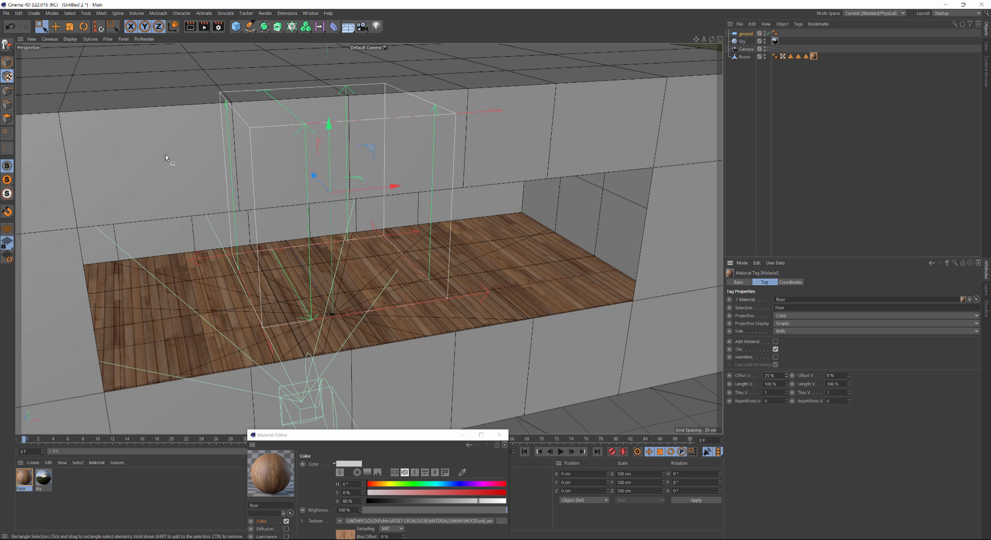
key(r)
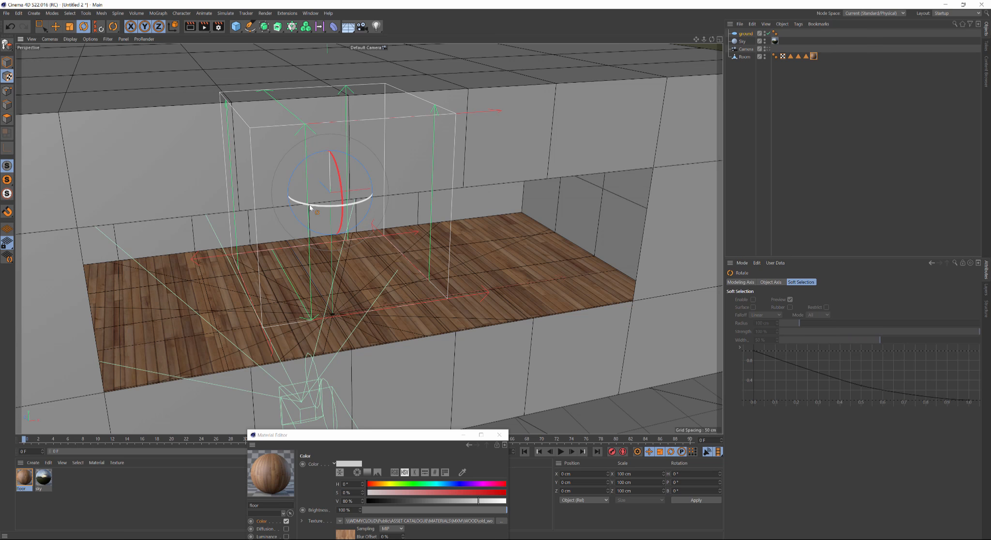
drag(310, 207, 380, 200)
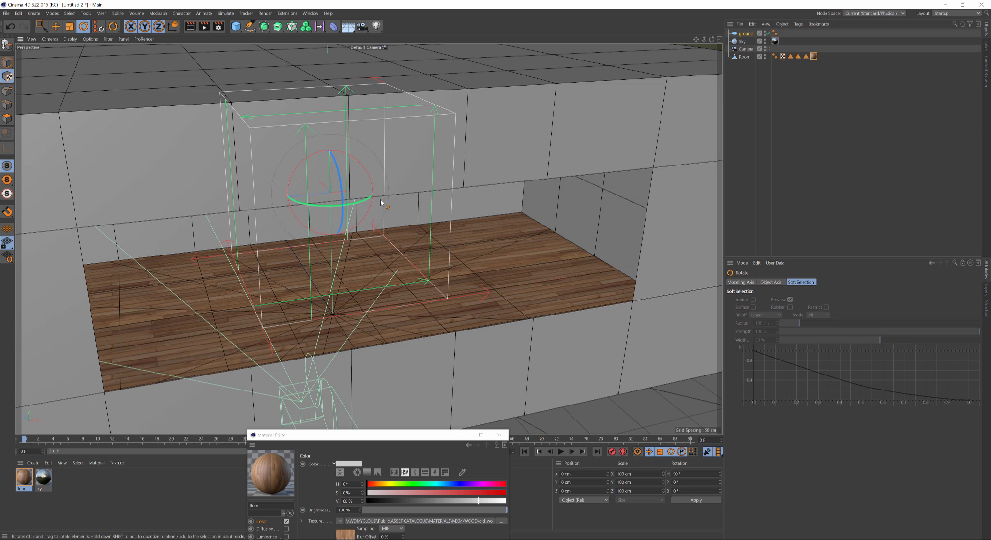
click(13, 62)
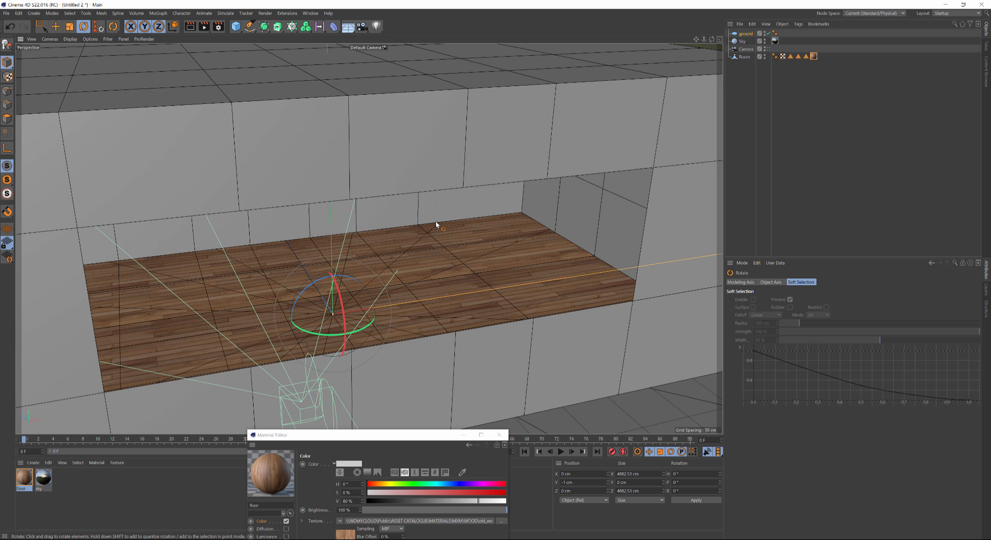
click(768, 49)
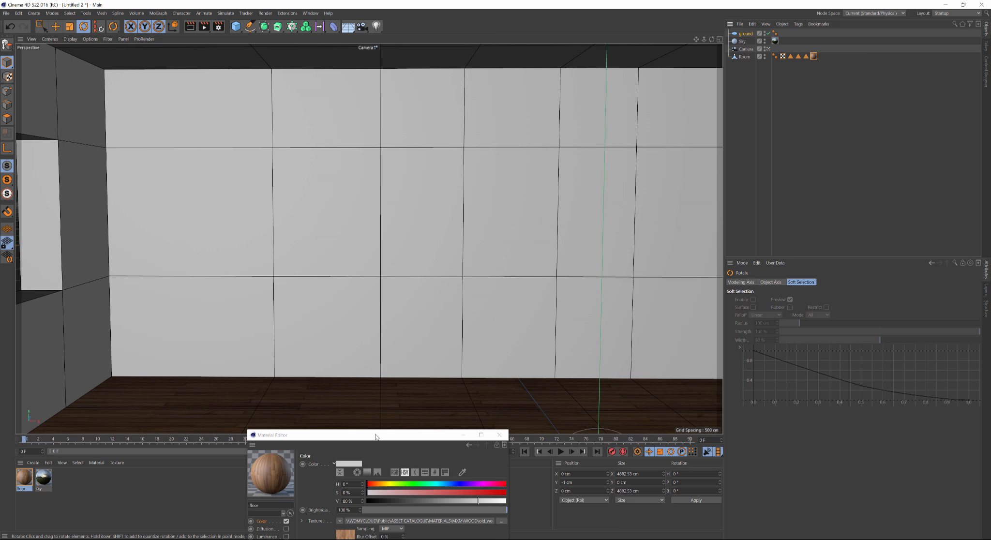
click(768, 49)
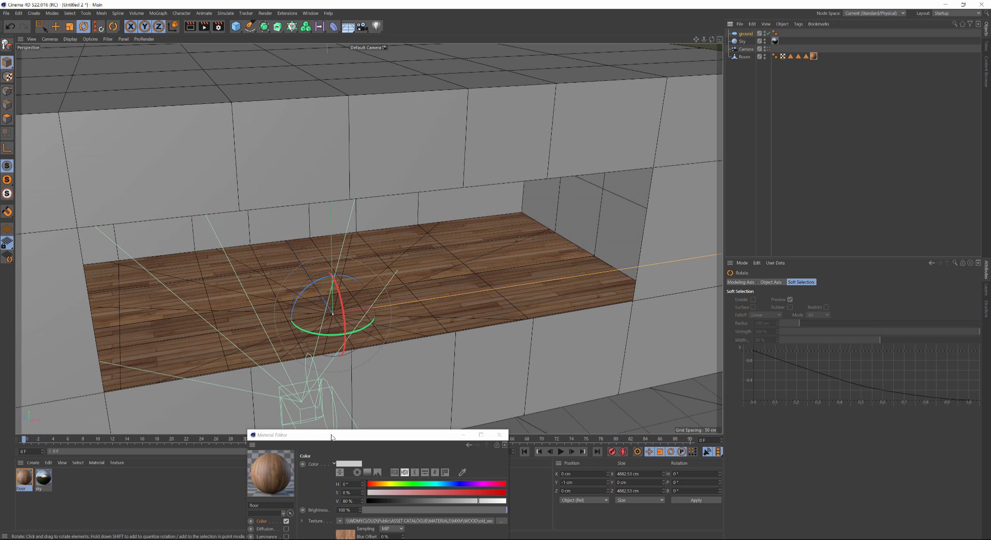
Enable the floor material's Normal channel and load old_wood_deck_floor_N as its texture without copying it to the project location.
drag(330, 437, 516, 133)
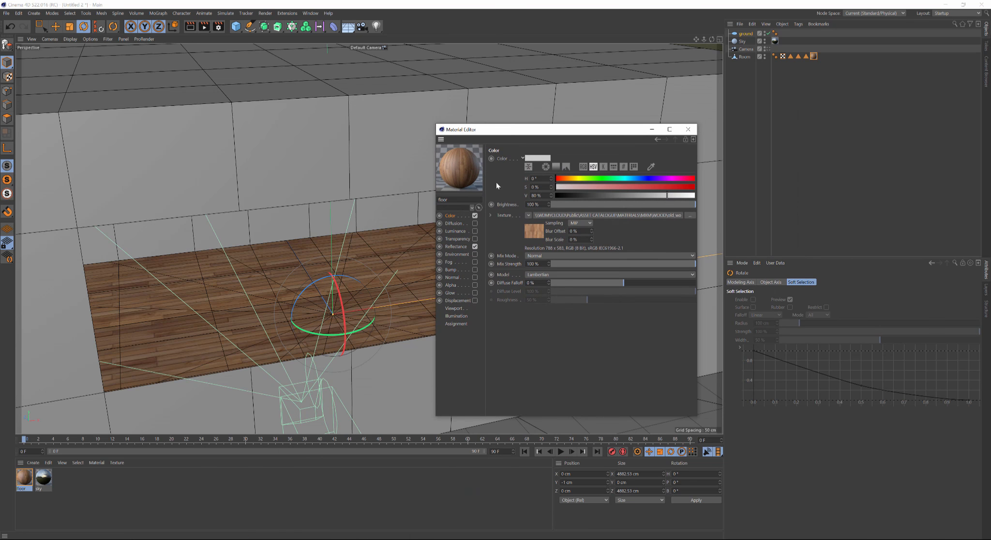
click(475, 277)
click(536, 208)
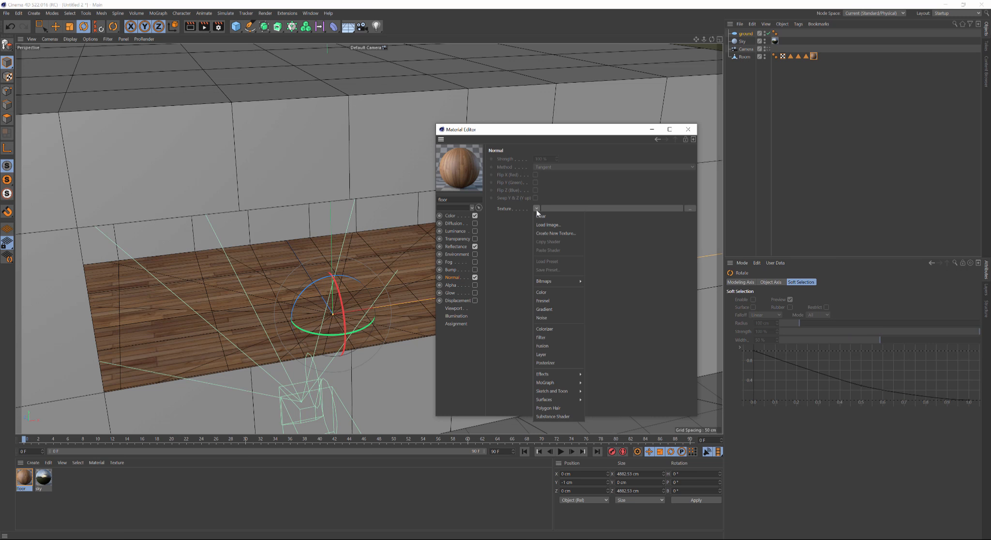
click(541, 222)
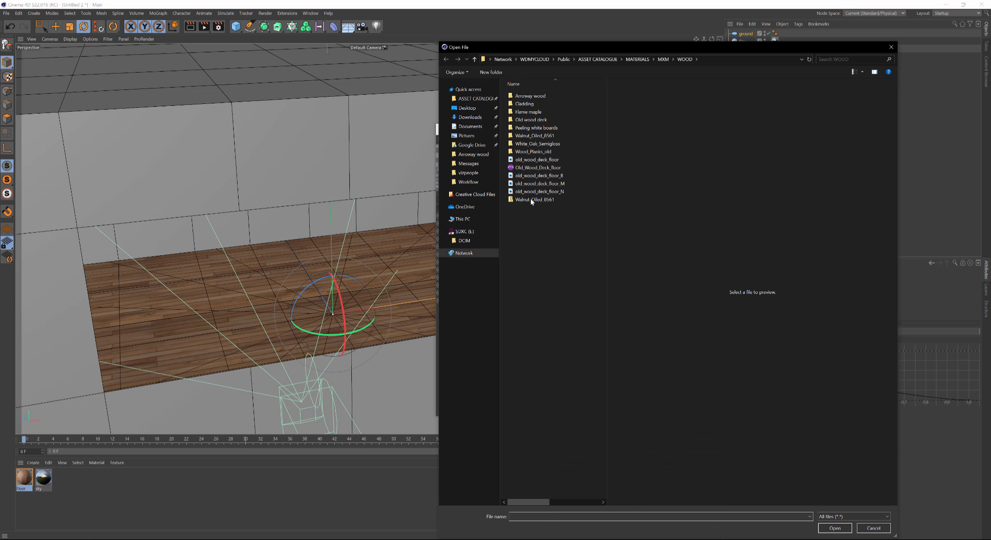
double_click(537, 192)
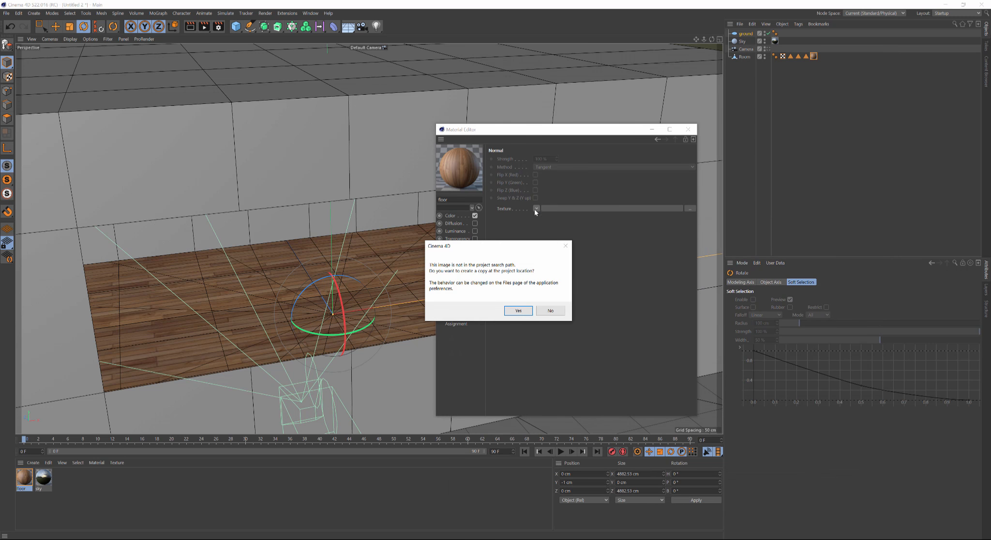
click(554, 312)
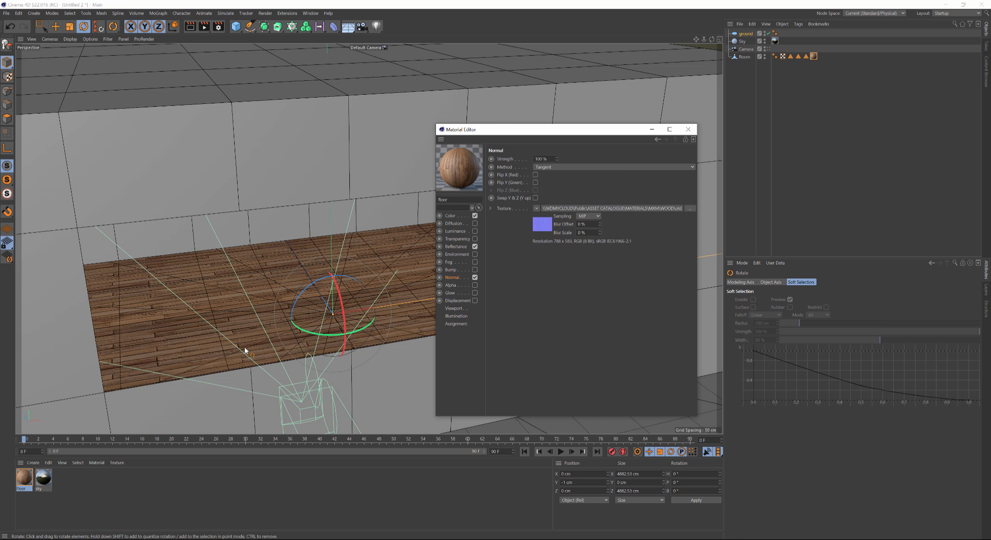
Toggle the Reflections and Shadows effects in the viewport's display options.
click(71, 39)
mouse_move(87, 41)
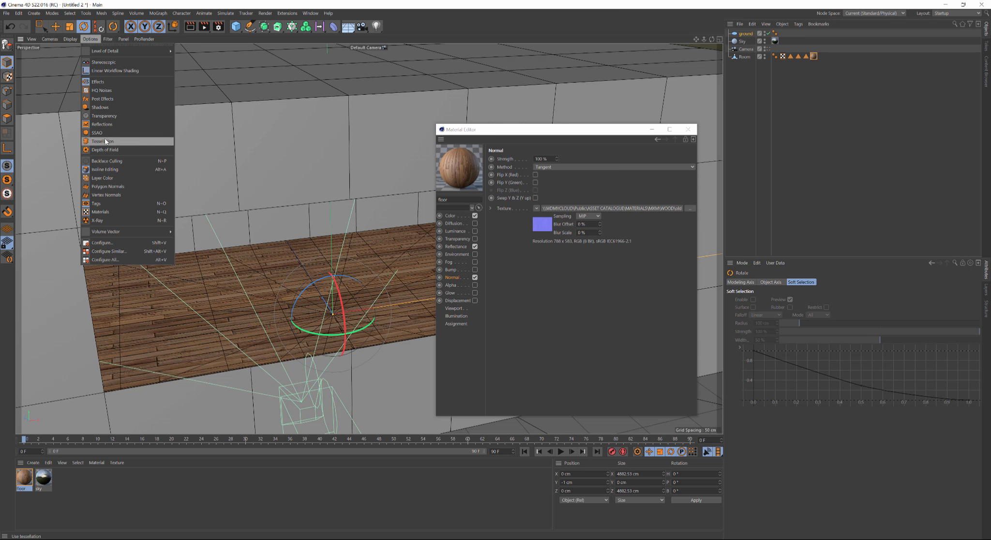
click(114, 127)
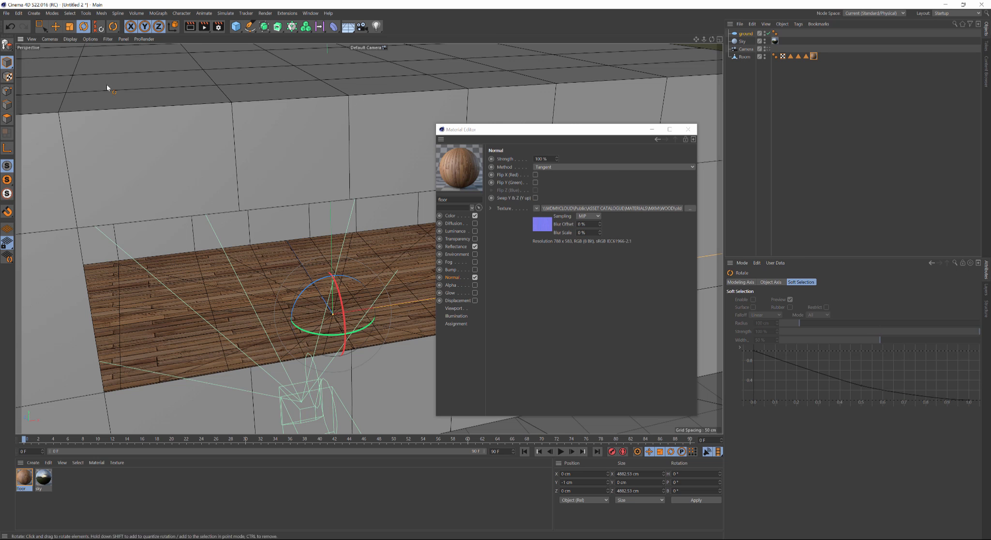
click(90, 39)
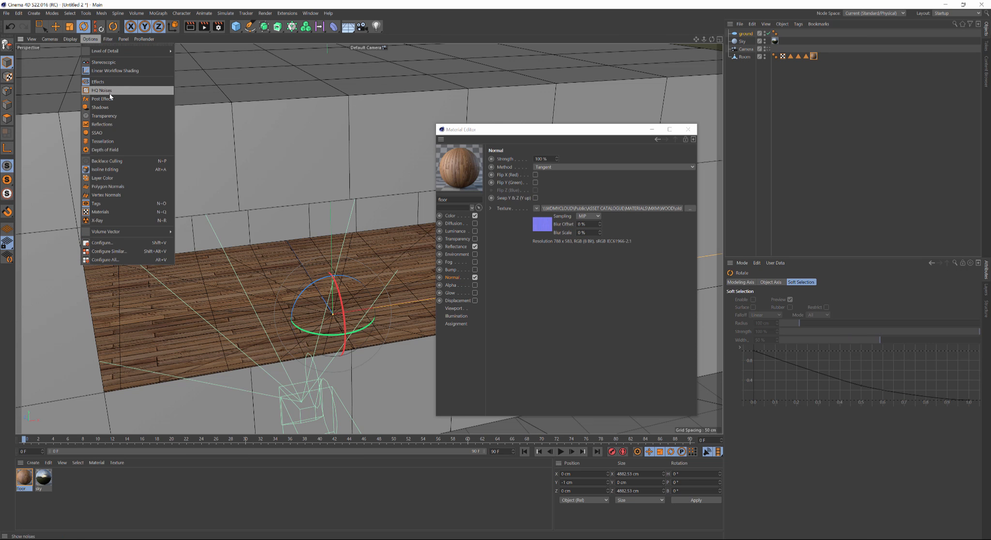
click(112, 107)
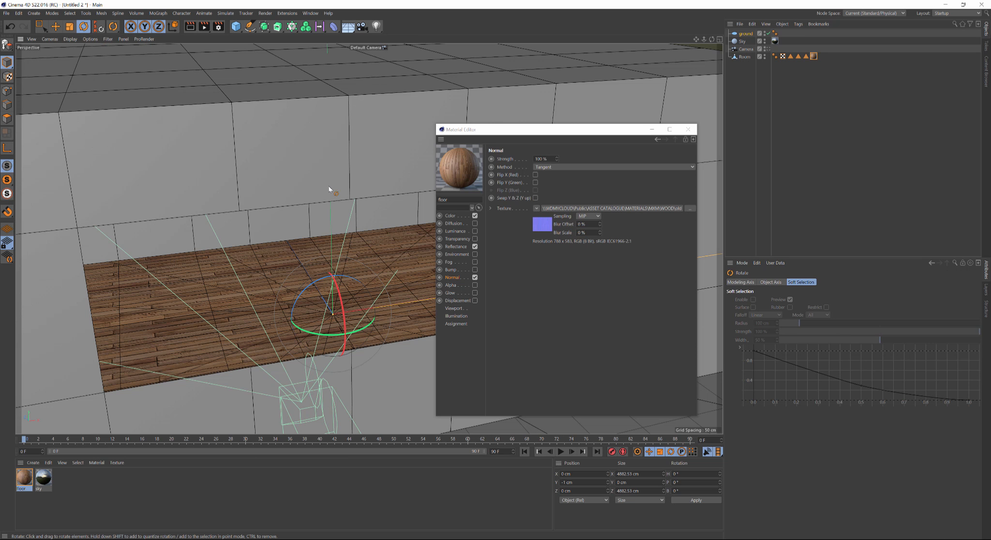
Enable the floor material's Bump channel and load old_wood_deck_floor_B as its texture.
click(454, 247)
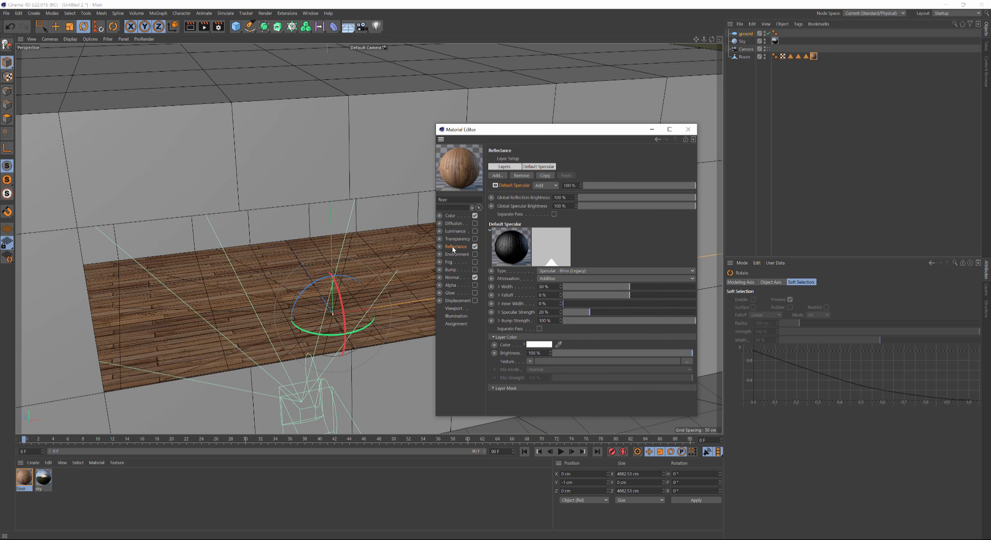
click(475, 269)
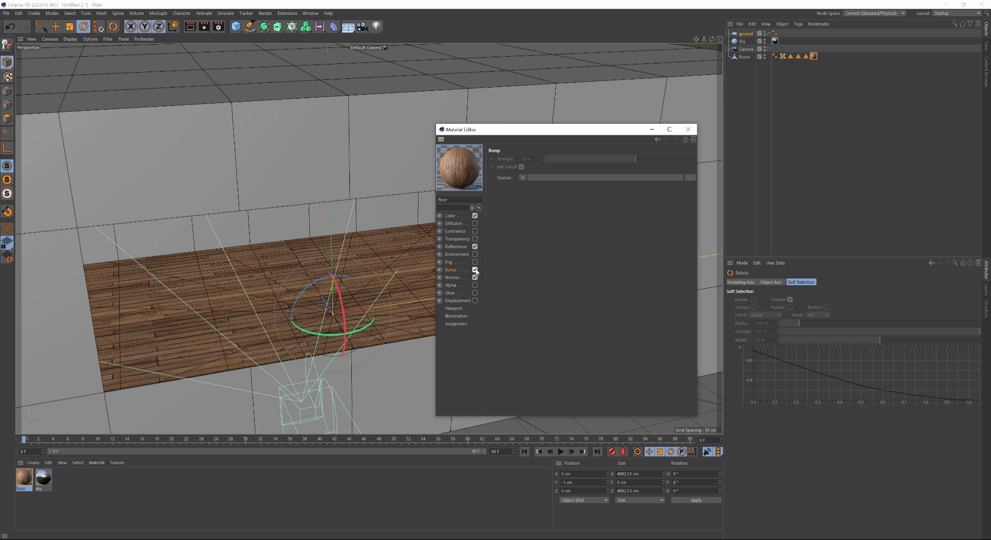
click(523, 178)
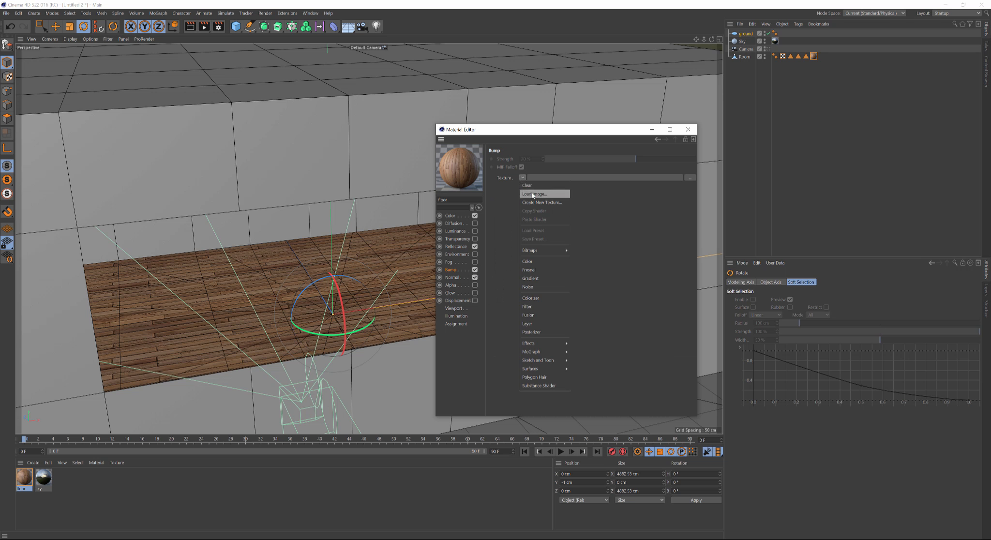
click(533, 194)
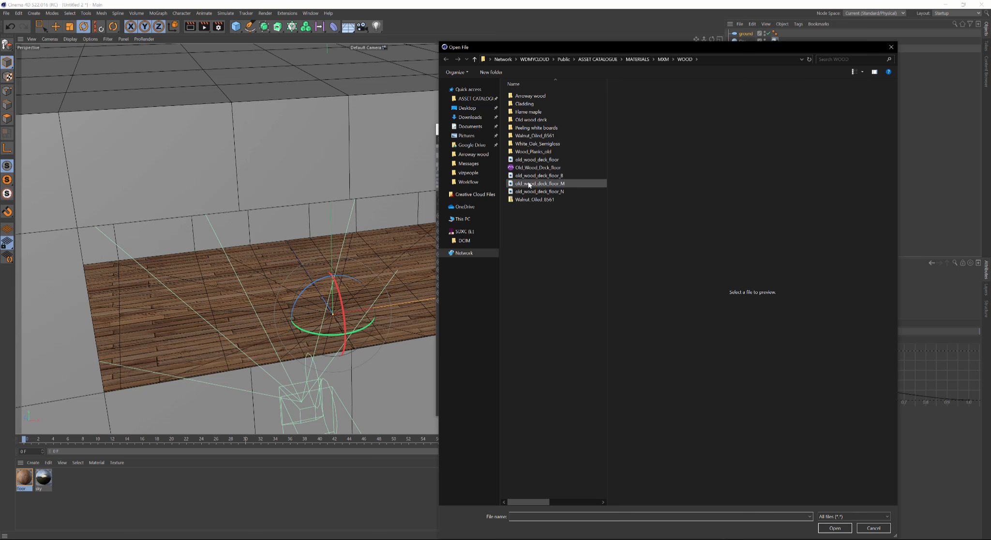
click(533, 183)
click(534, 176)
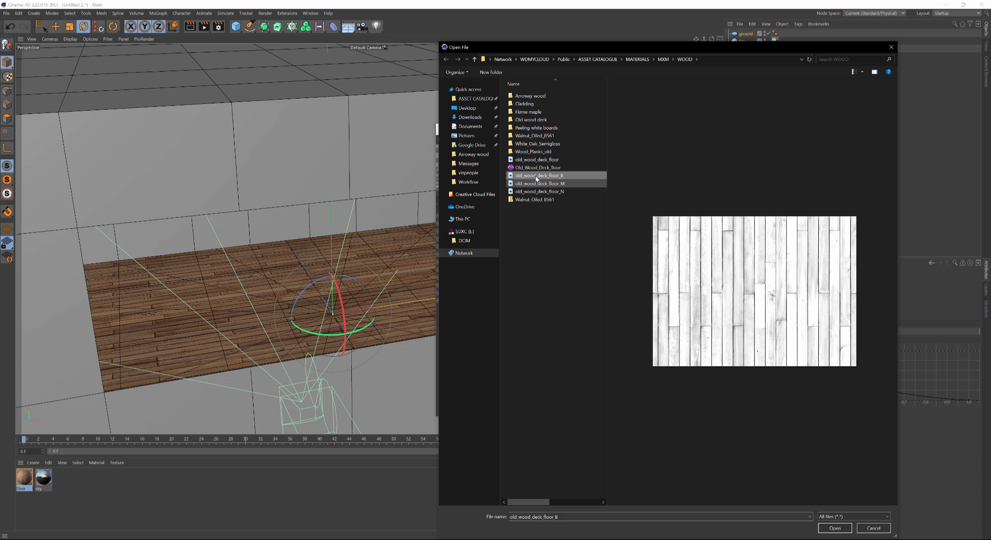
double_click(535, 176)
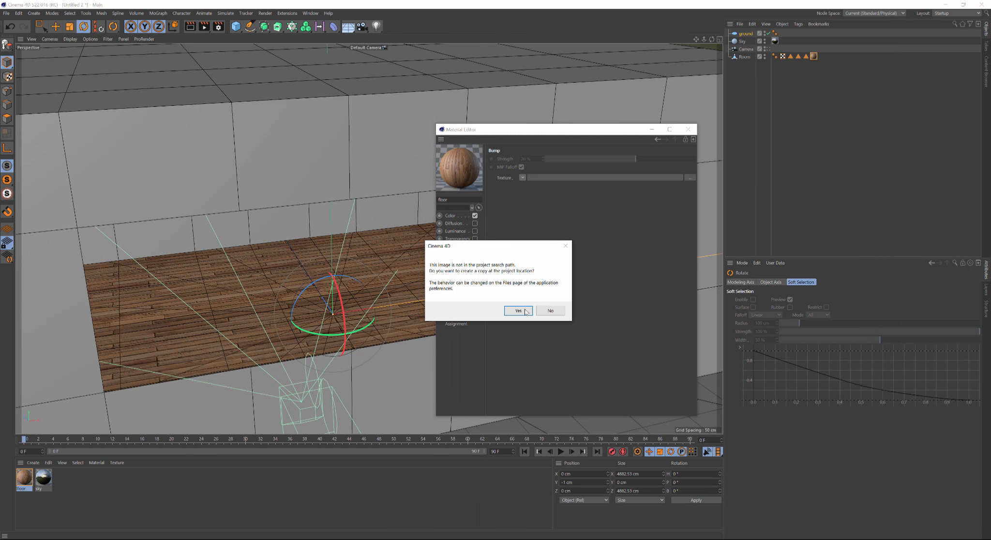
click(518, 311)
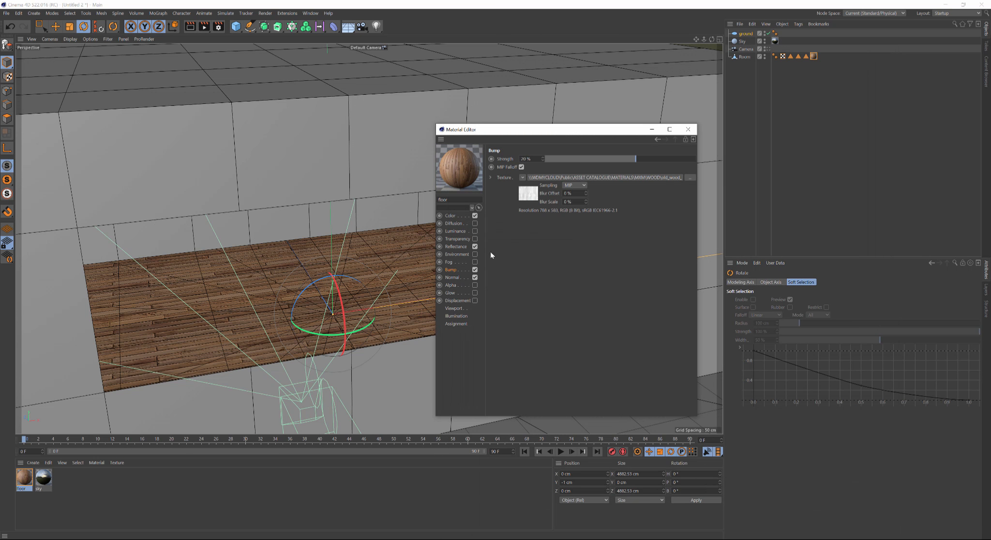
Replace the floor material's Default Specular reflectance layer with a GGX layer and set its roughness to 43%.
click(457, 246)
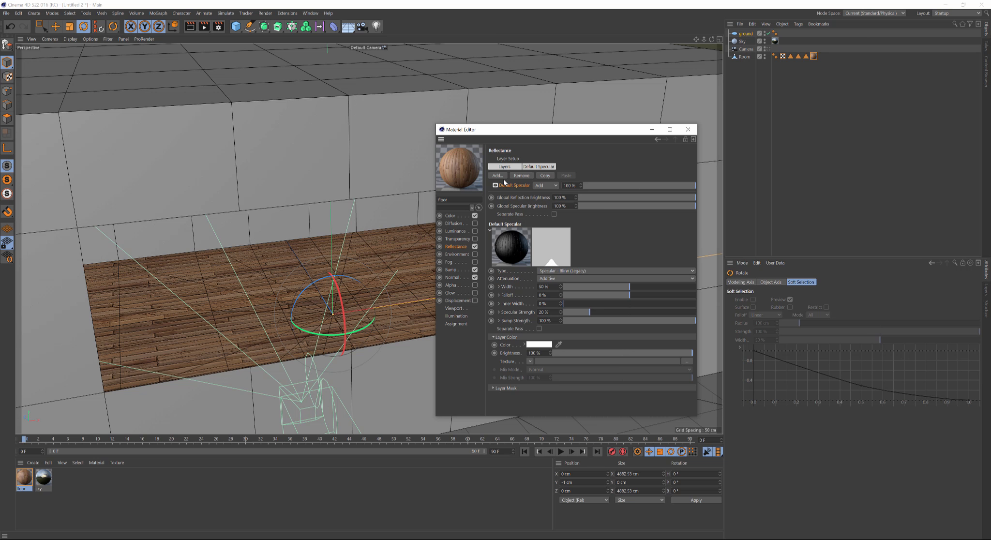
click(523, 176)
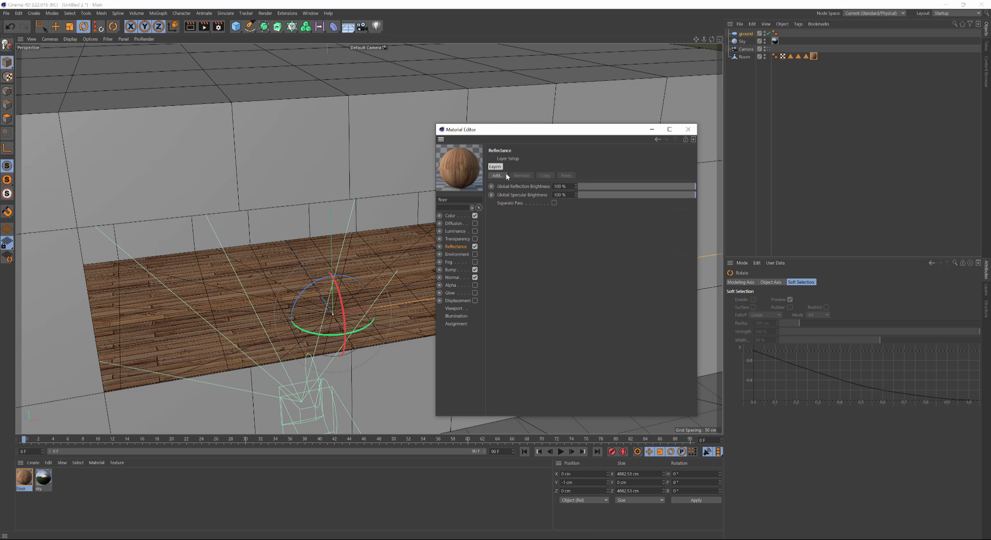
click(499, 176)
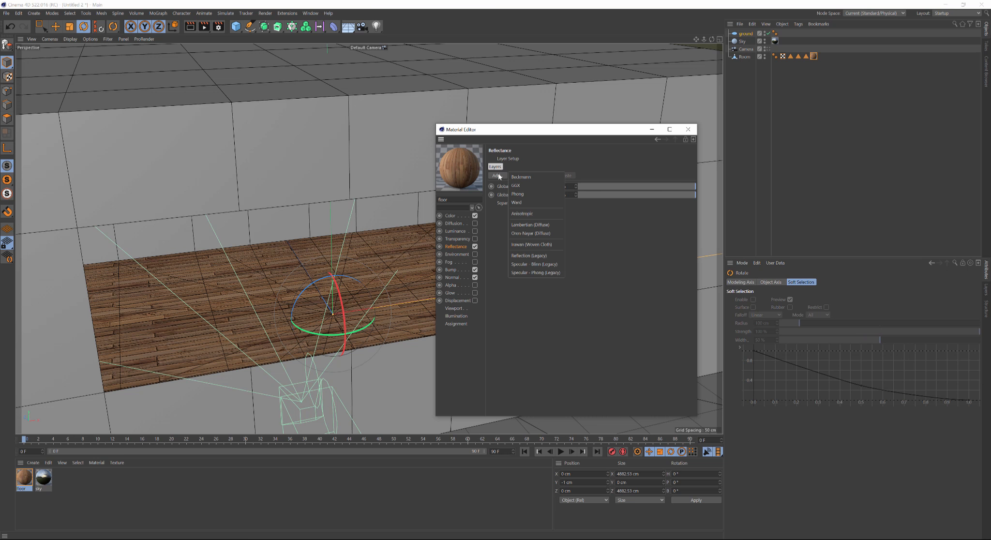
click(526, 185)
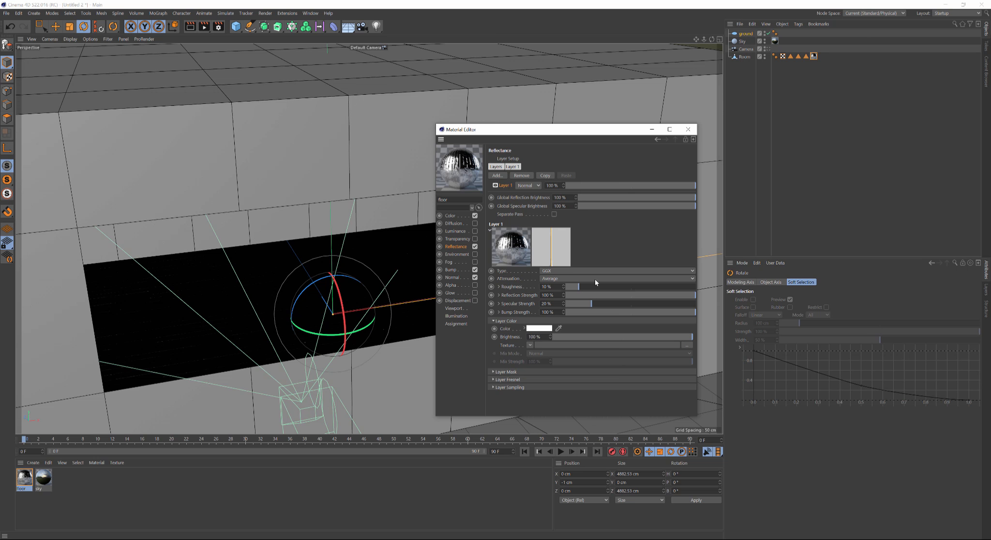
click(622, 287)
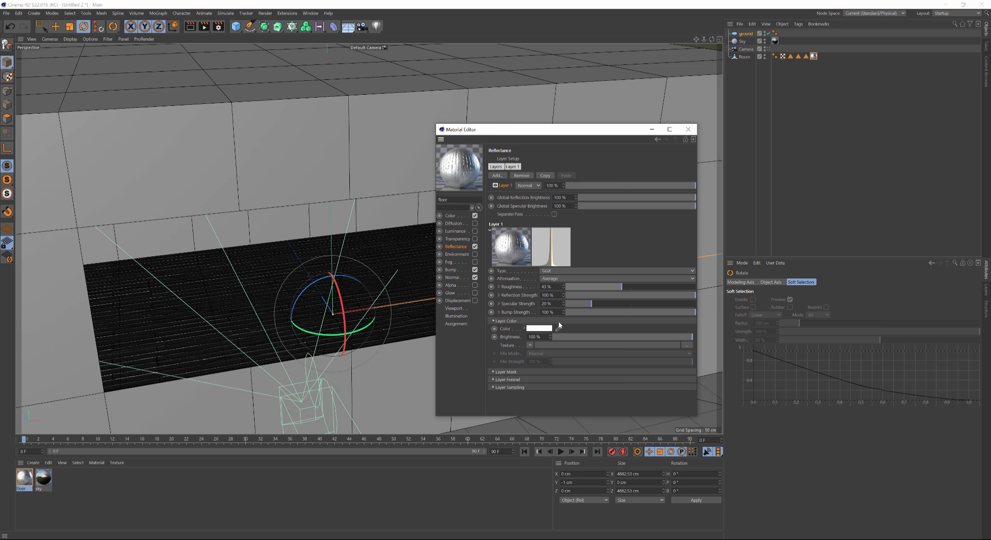
Set the GGX layer's Fresnel to Conductor with an IOR of about 1.08.
click(493, 379)
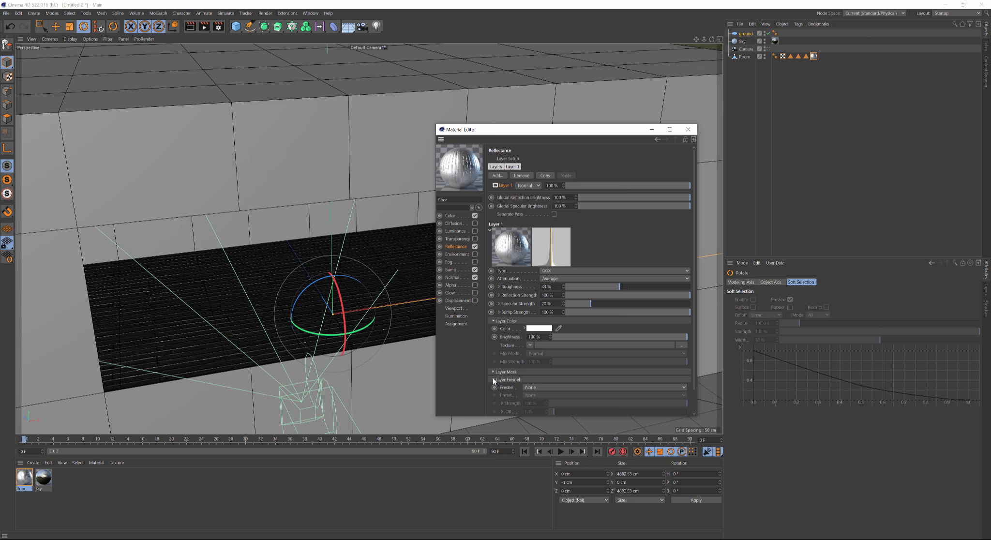
click(548, 386)
click(543, 412)
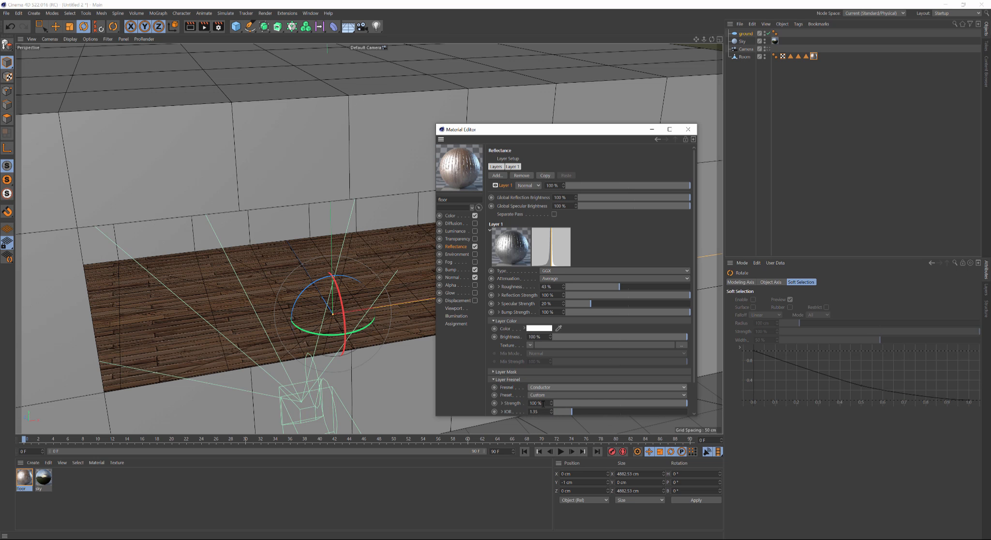
drag(577, 413, 570, 412)
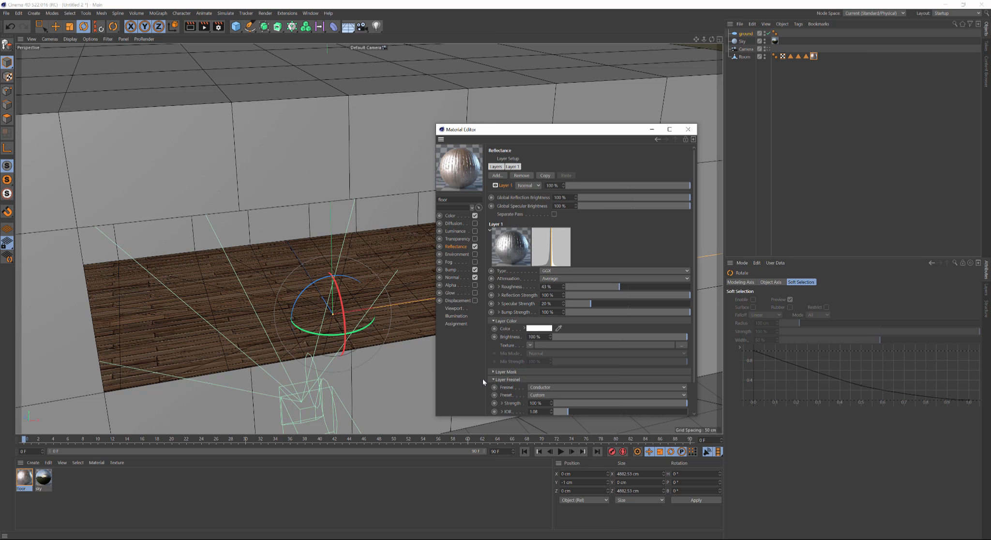
Assign a Fresnel shader as the GGX layer's mask texture and move the light in the material preview to check the reflection.
click(494, 372)
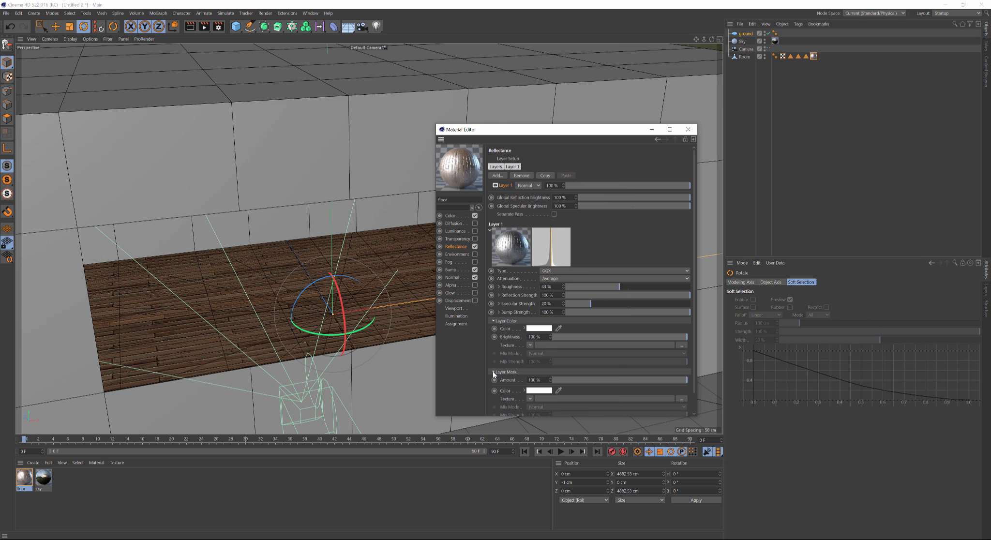
scroll(642, 362, down, 1)
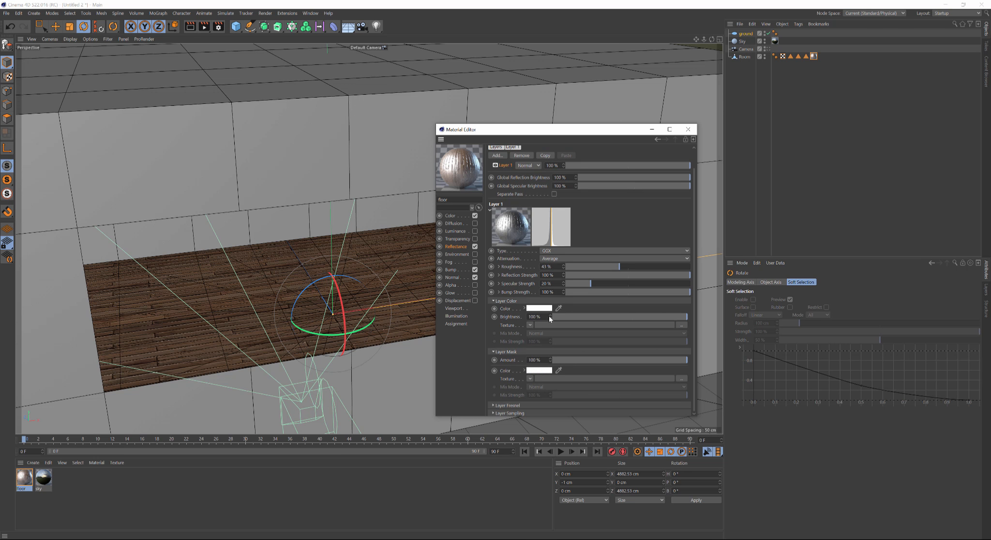
click(530, 379)
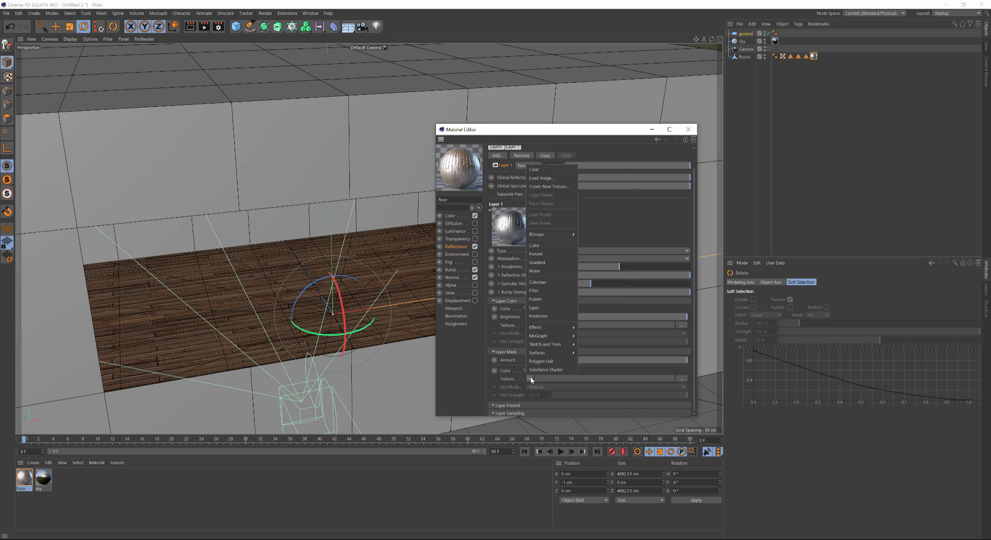
click(535, 253)
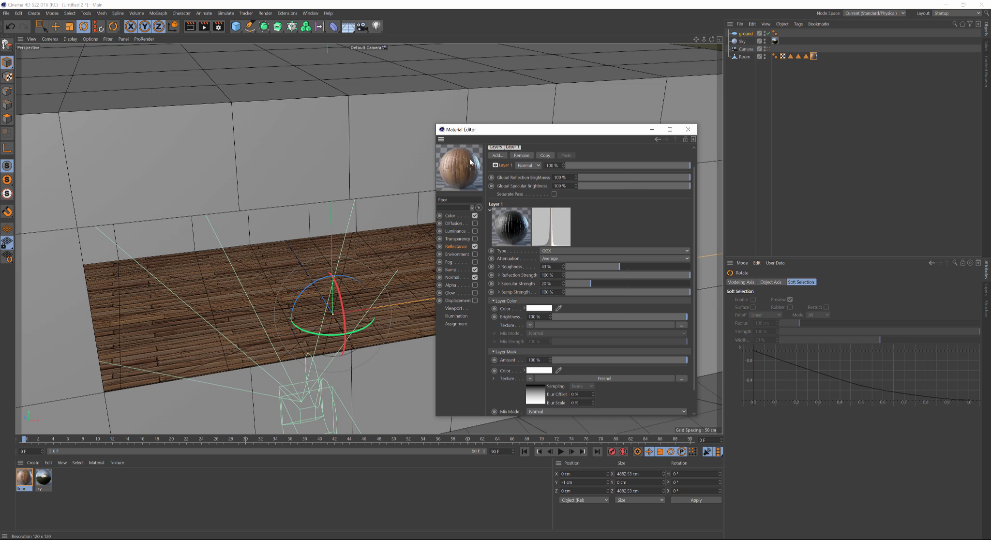
drag(469, 157, 467, 177)
Wrap the mask's Fresnel in a Layer shader and add the old_wood_deck_floor_B image to it without copying it to the project location.
click(531, 378)
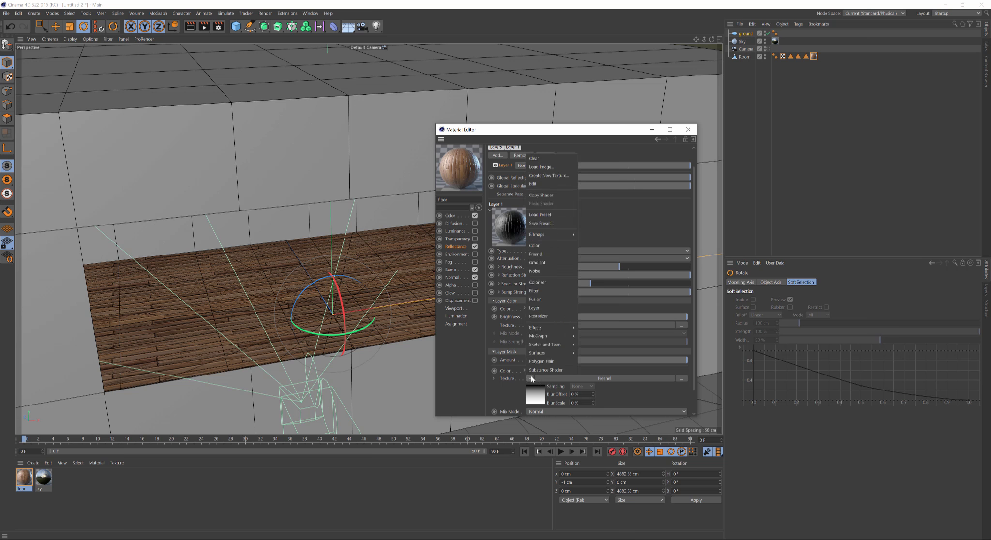
click(534, 308)
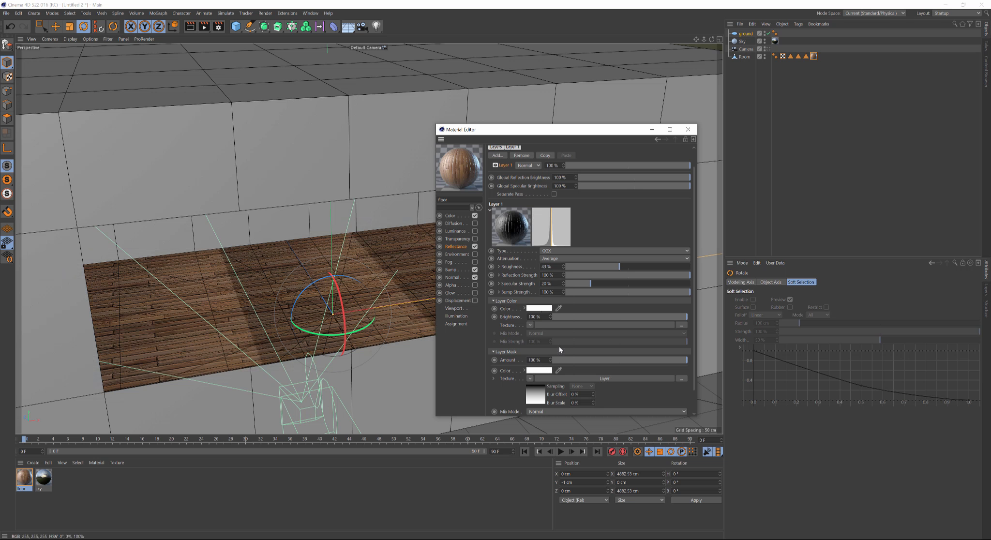
click(618, 379)
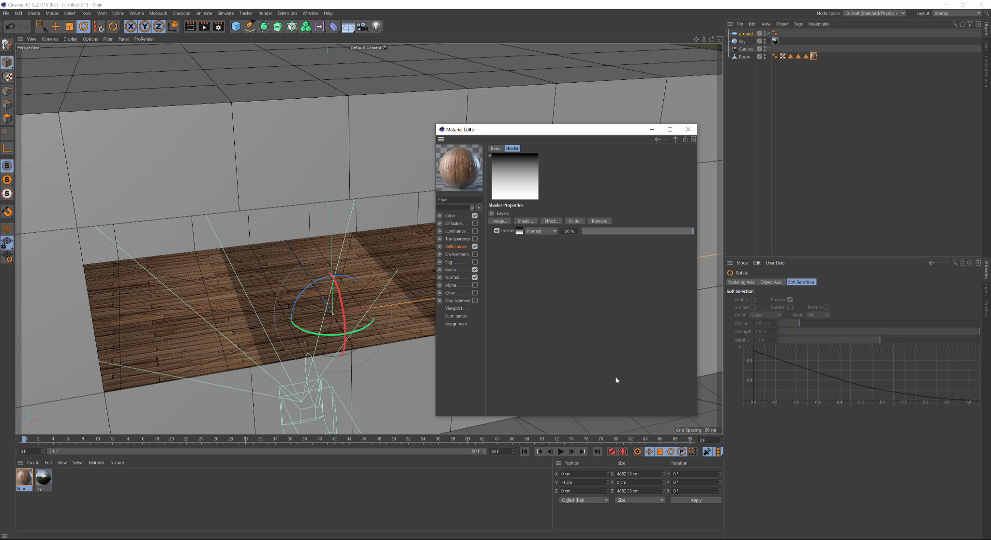
click(499, 221)
click(534, 183)
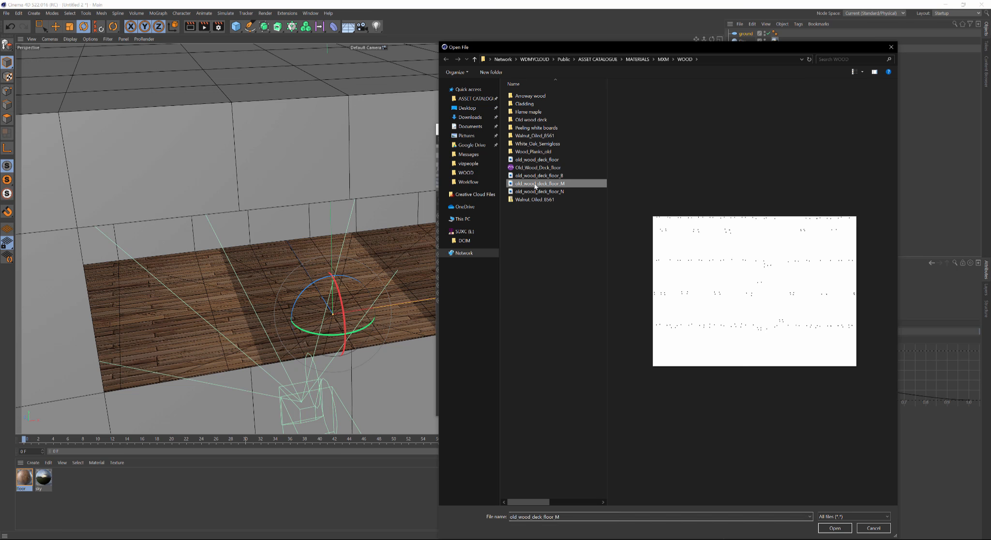
click(537, 191)
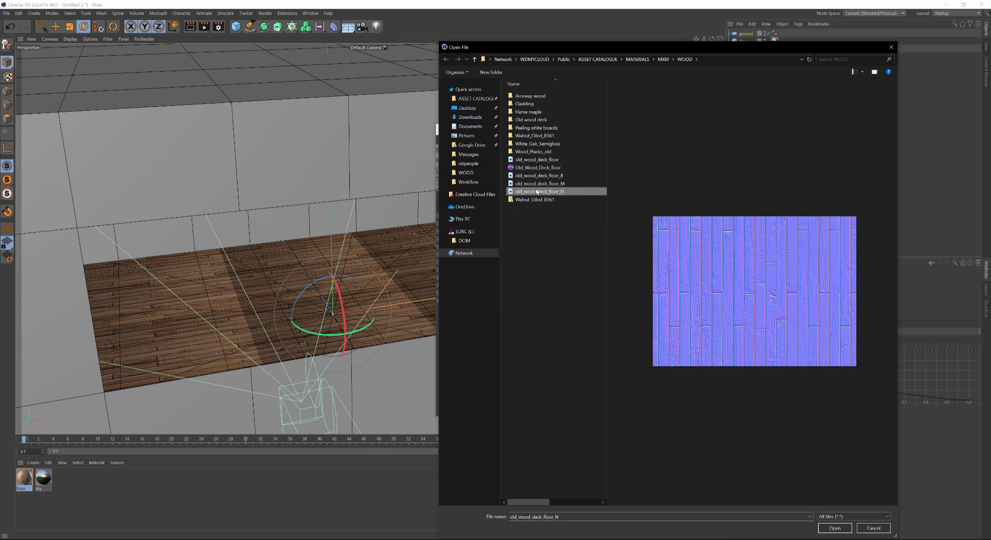
click(547, 176)
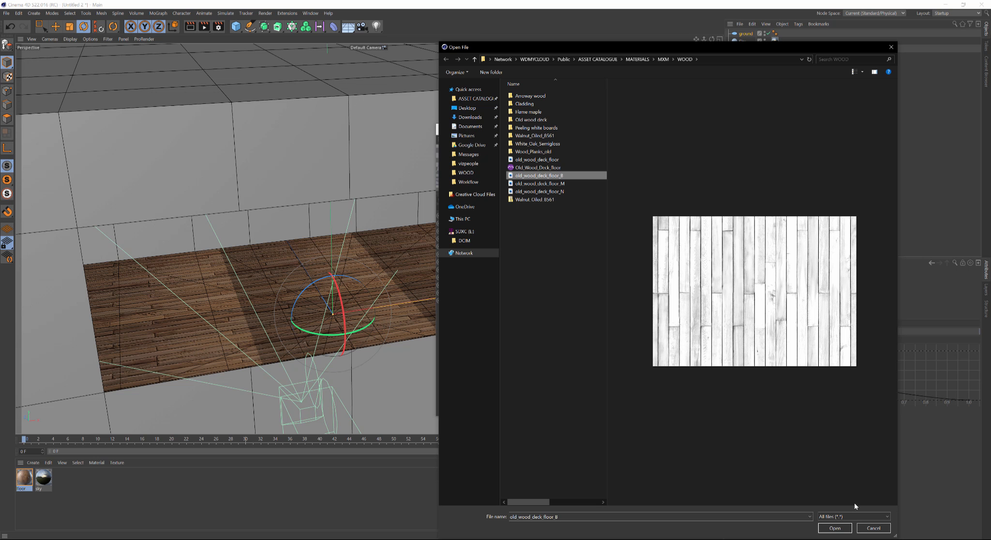
click(842, 529)
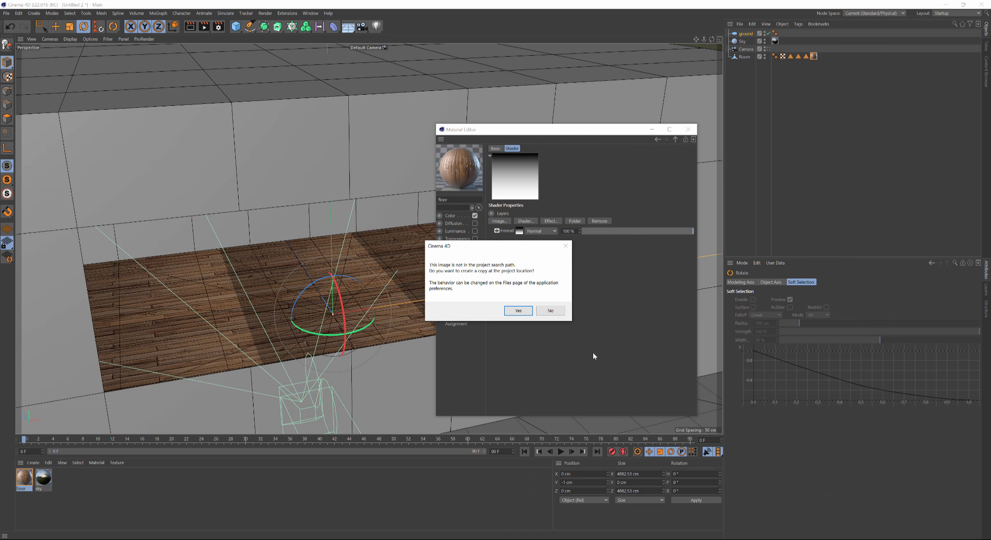
click(550, 311)
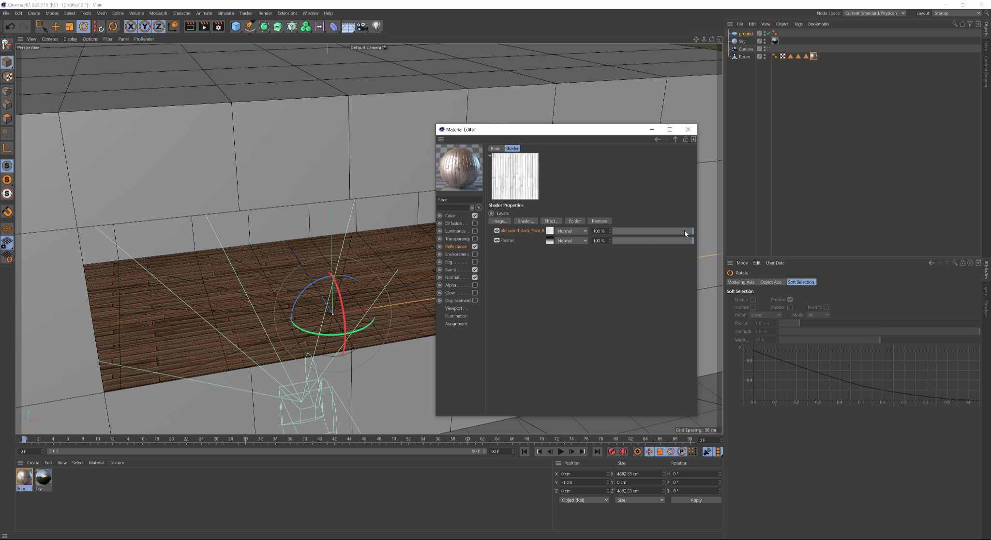
Set the mask's wood image layer to 20% and Fresnel layer to 60%, and lower the Global Reflection Brightness to 64%.
drag(686, 232, 629, 231)
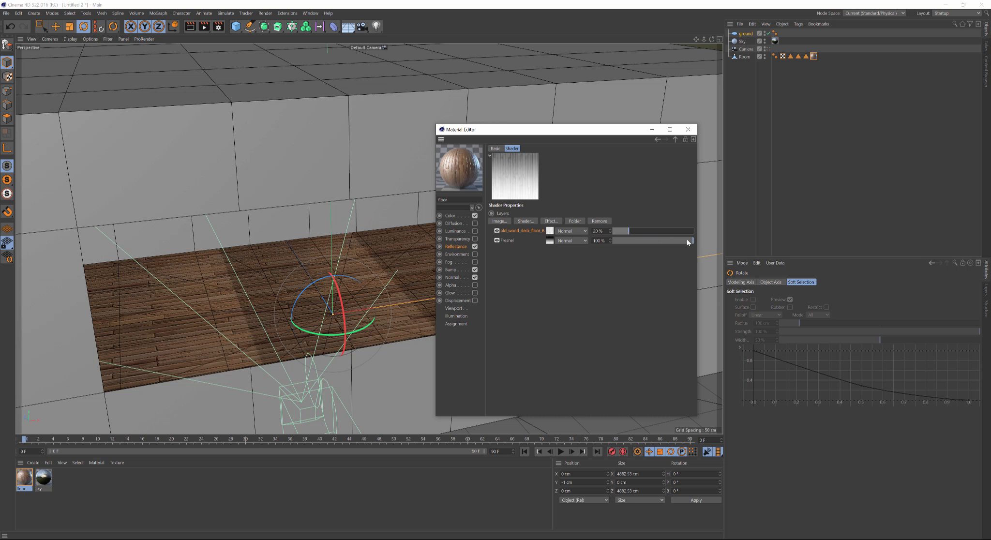
drag(687, 240, 662, 241)
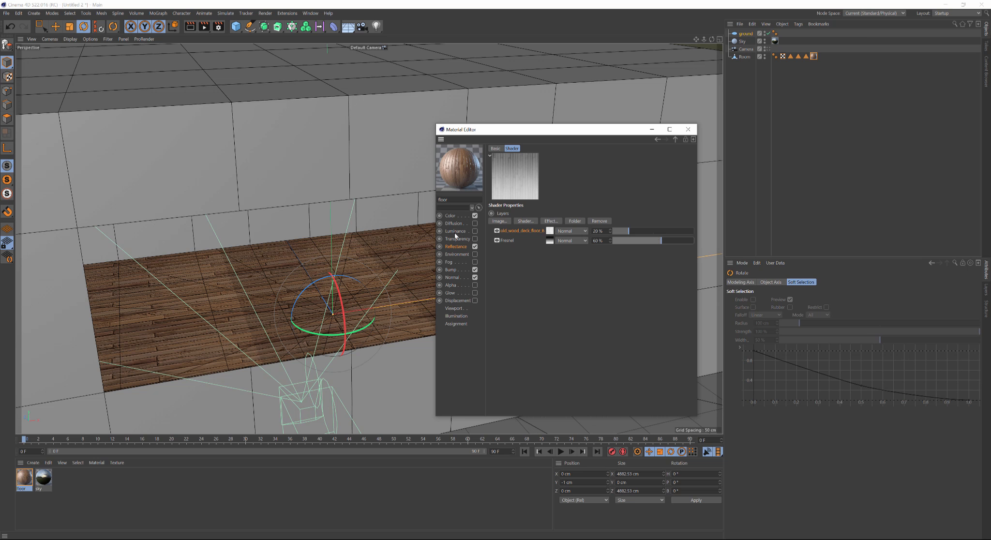
click(456, 247)
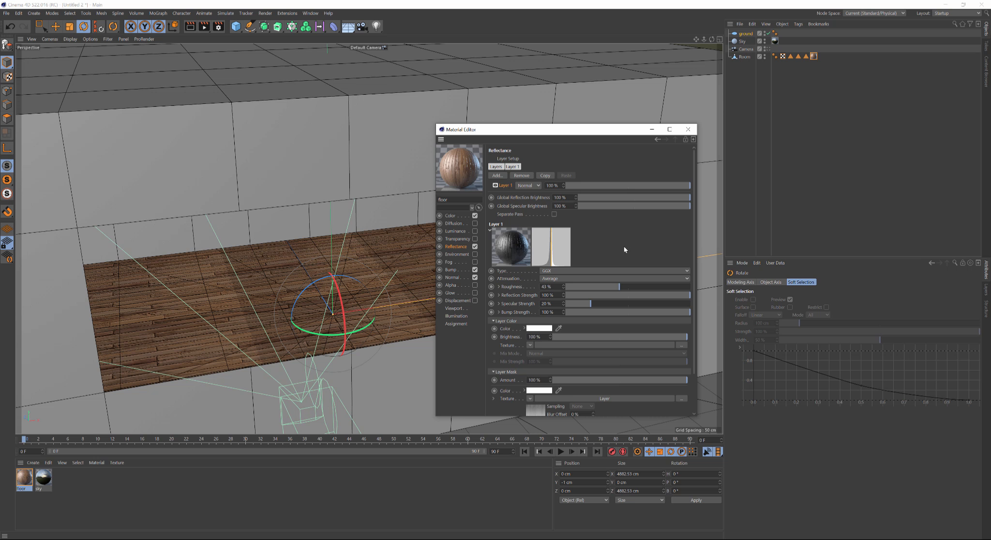
click(650, 195)
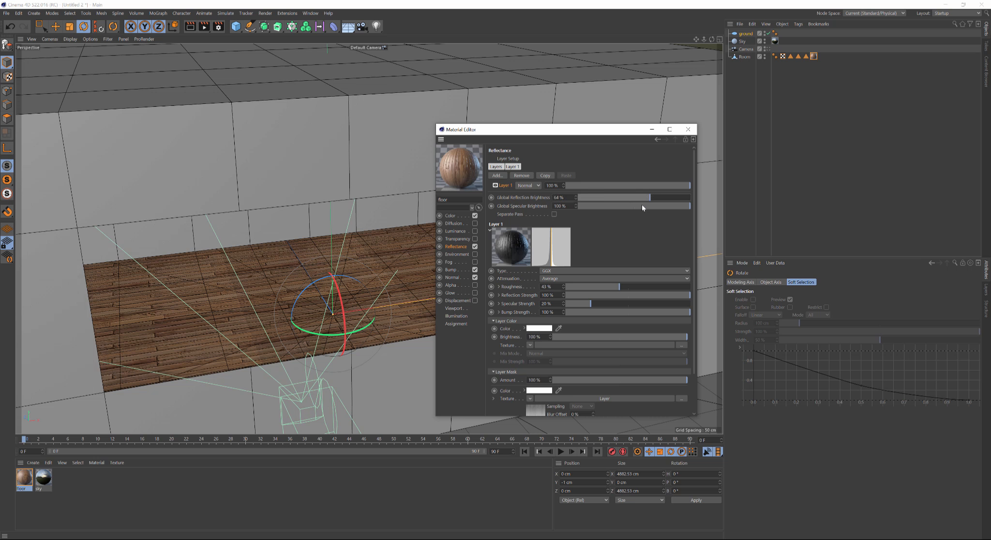
Lower the floor material's Global Specular Brightness to 37% and Global Reflection Brightness to 60%.
click(642, 206)
click(620, 206)
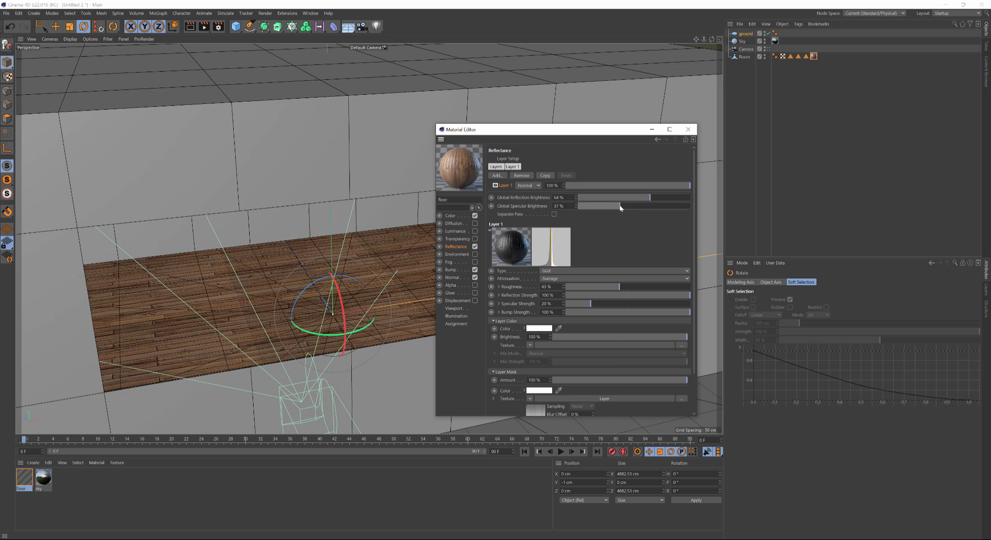
click(646, 198)
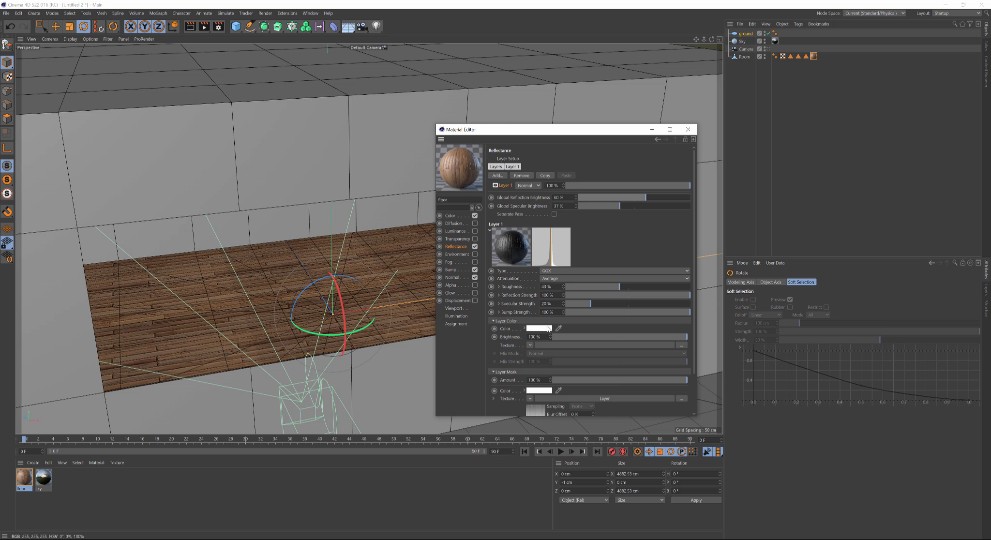
Load the old_wood_deck_floor.jpg bitmap as the reflectance Layer Color texture, wrap it in a Layer shader and open that shader.
click(531, 345)
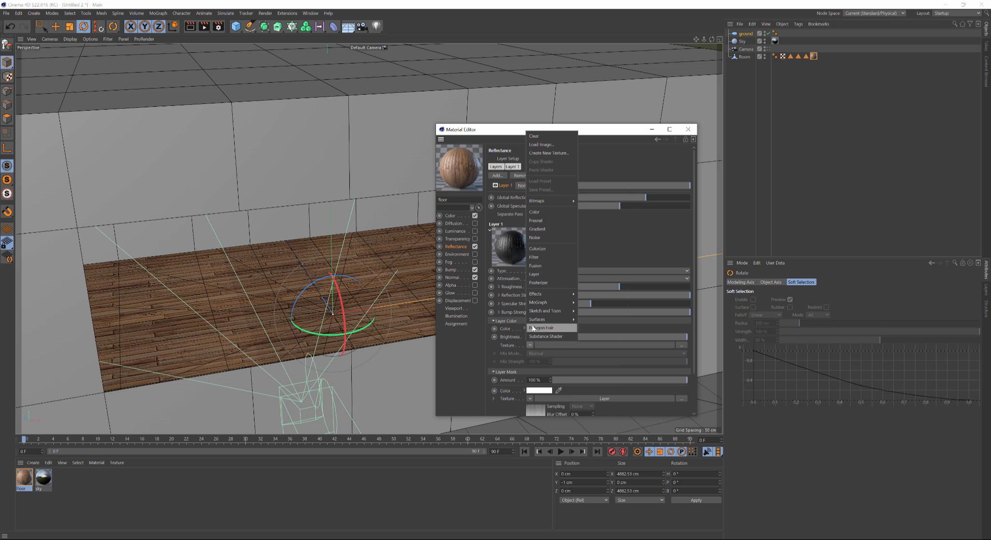
mouse_move(559, 205)
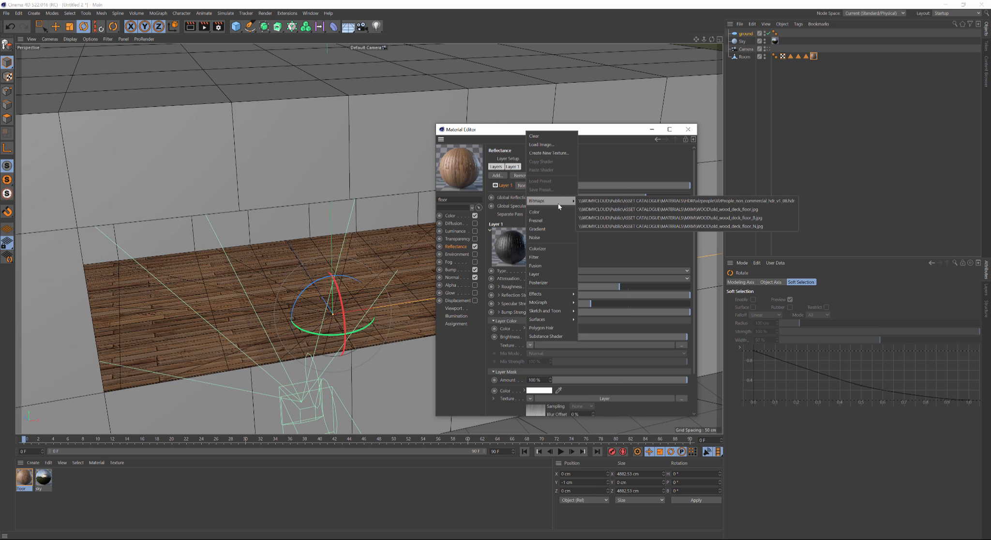
click(634, 213)
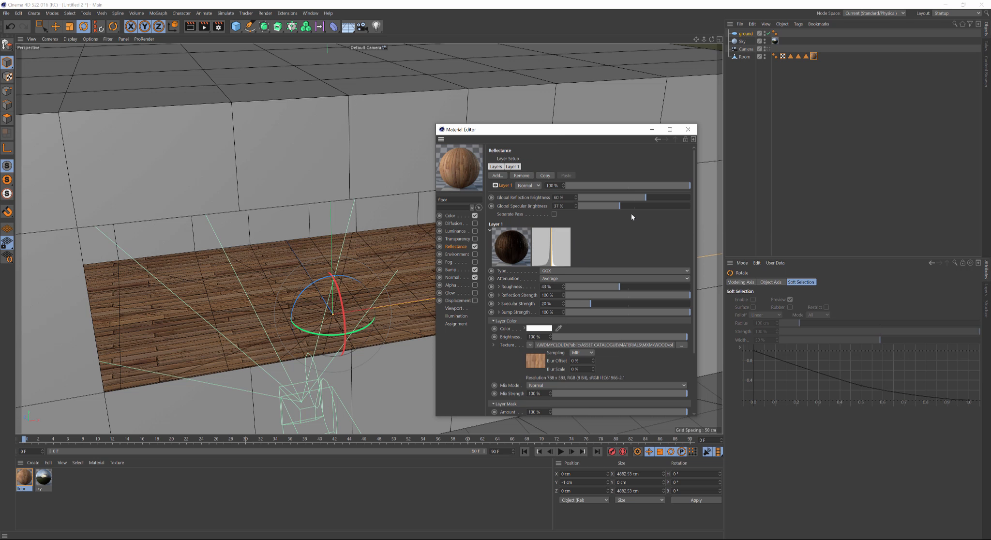
click(531, 345)
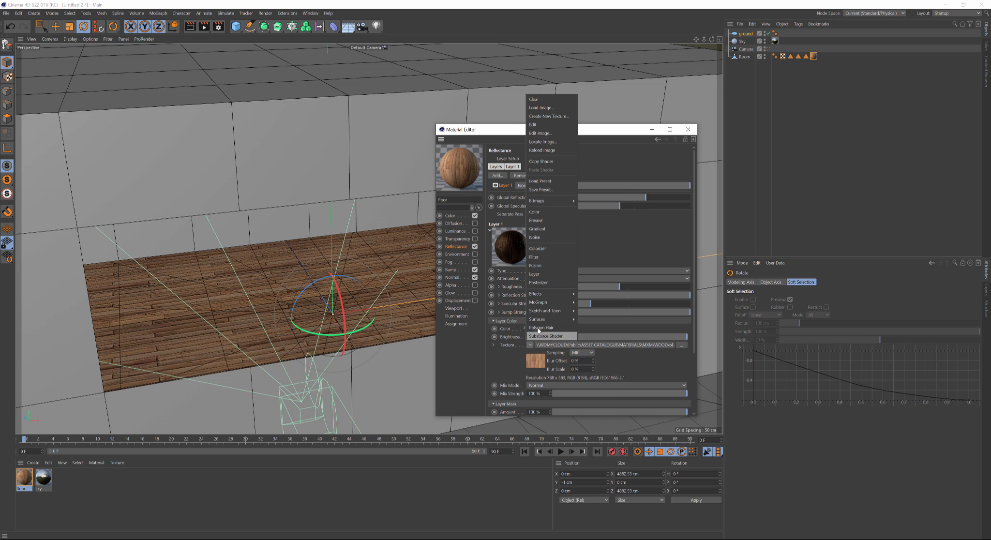
click(551, 274)
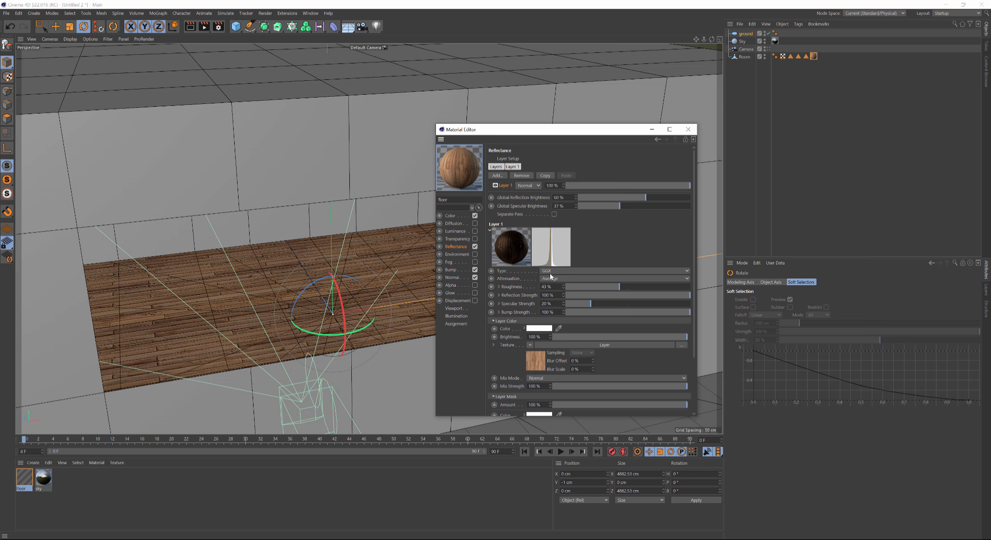
click(559, 343)
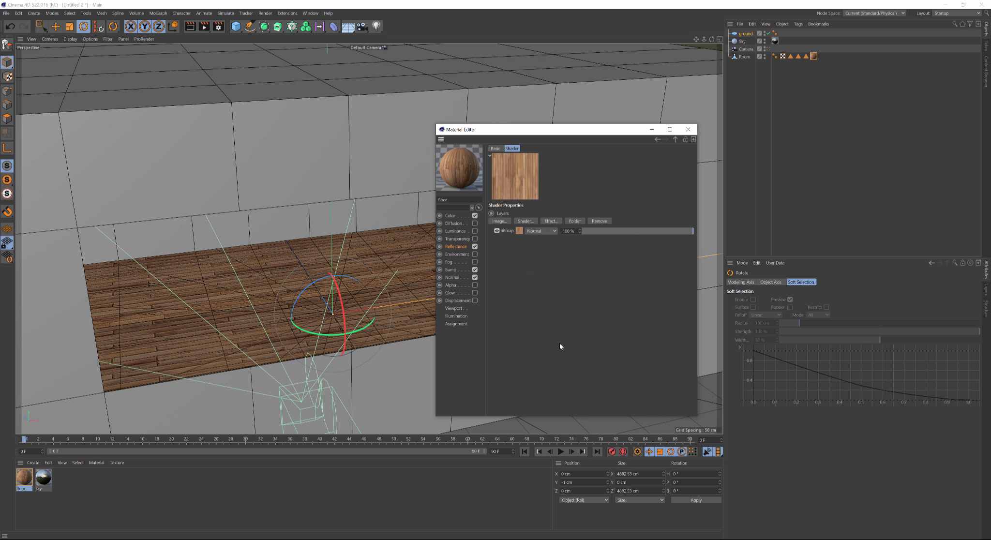
Add a white Color shader above the wood bitmap at about 58% opacity and close the Material Editor.
click(526, 221)
click(552, 252)
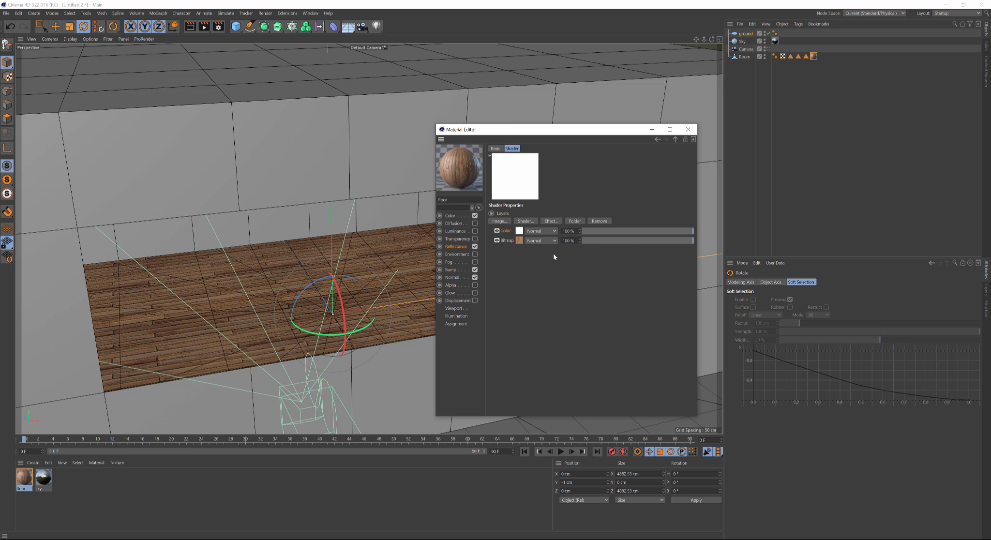
click(657, 231)
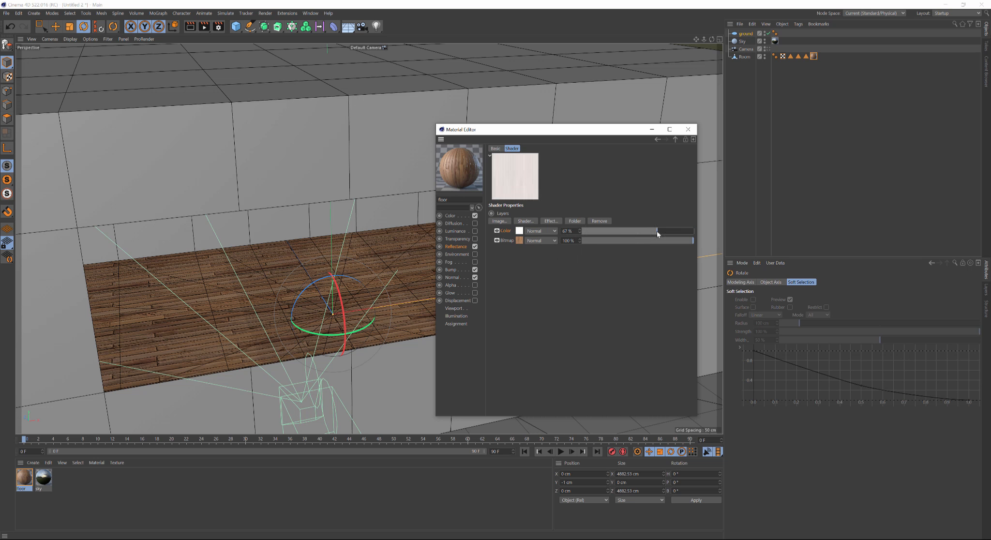
click(650, 234)
drag(636, 231, 647, 231)
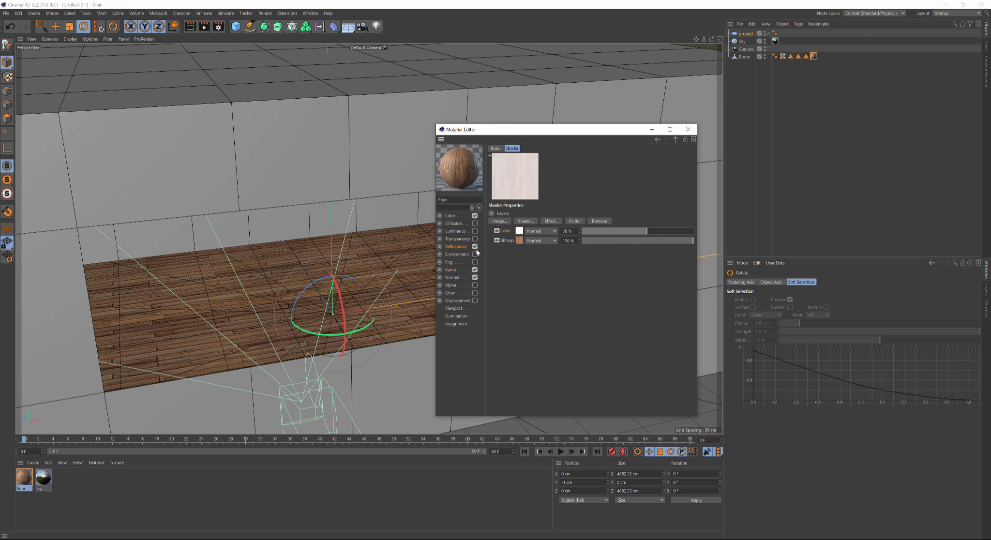
click(688, 130)
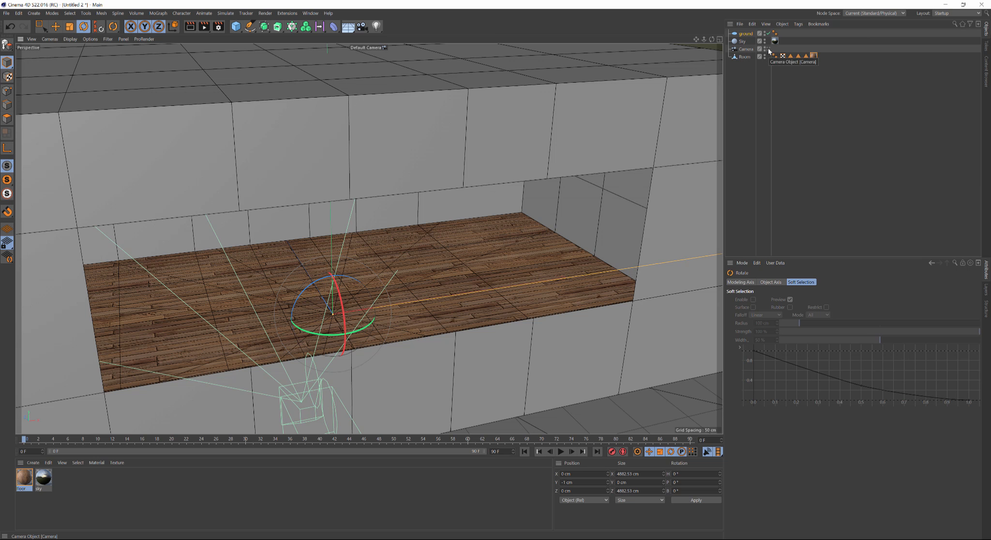
Add an Infinite Light to the scene and raise it to a height of about 86 cm.
click(743, 95)
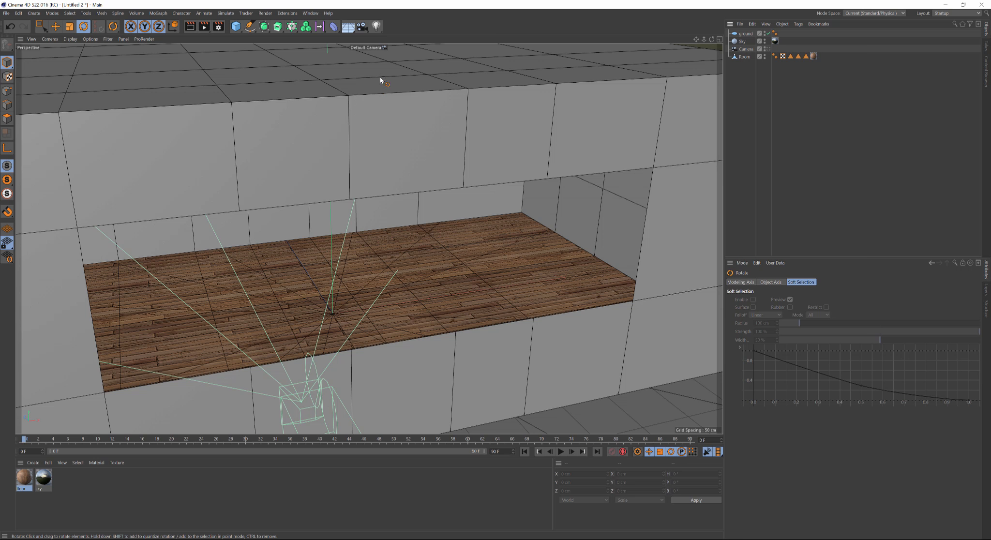
click(377, 27)
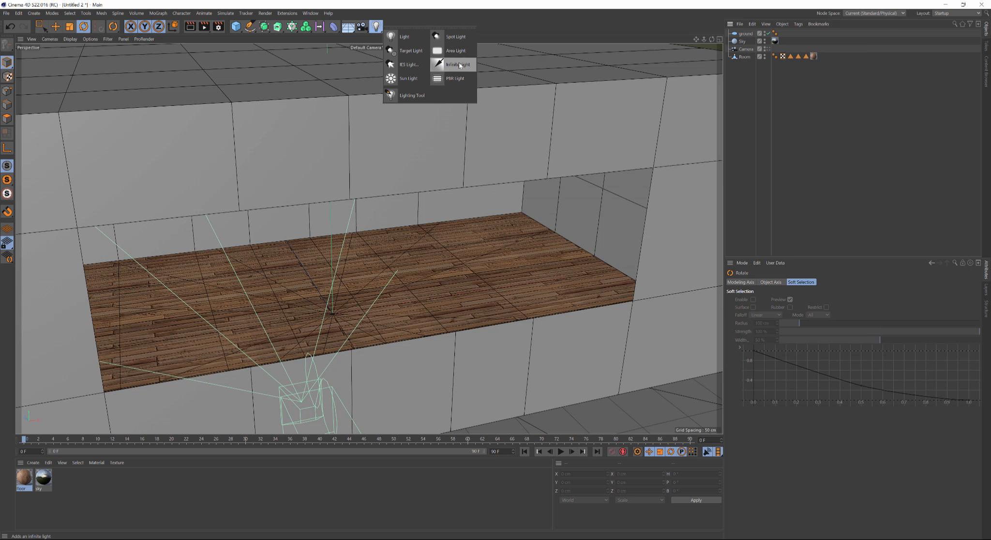
click(460, 64)
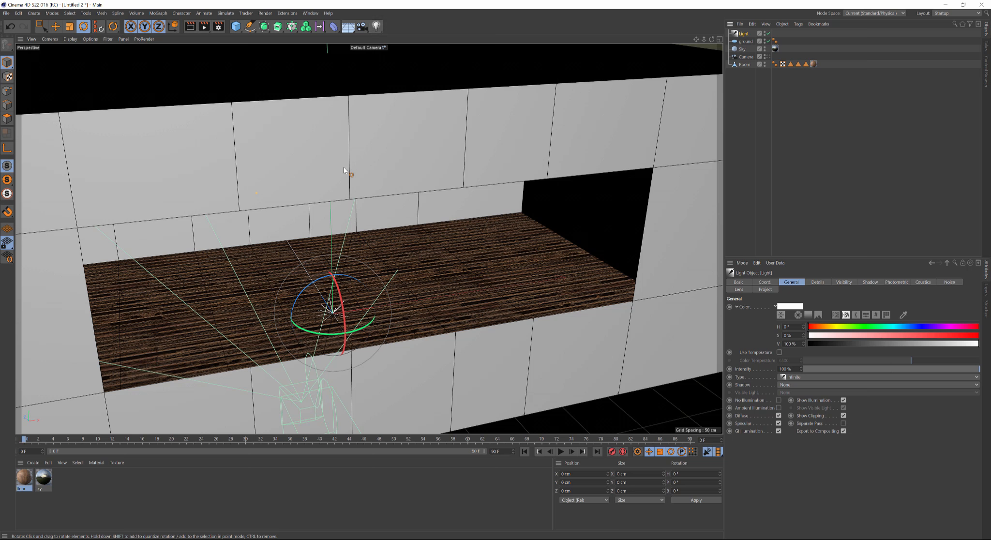
key(e)
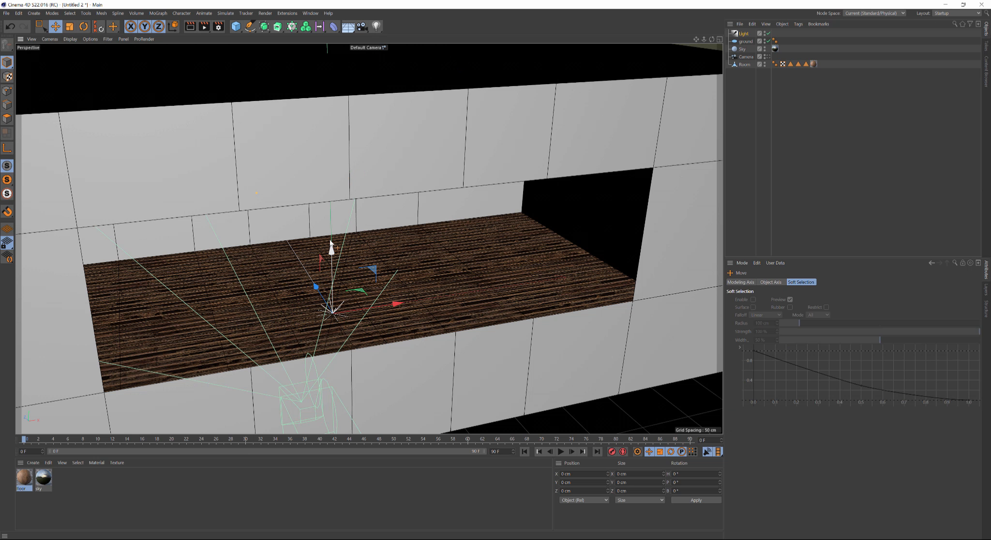
drag(332, 249, 324, 184)
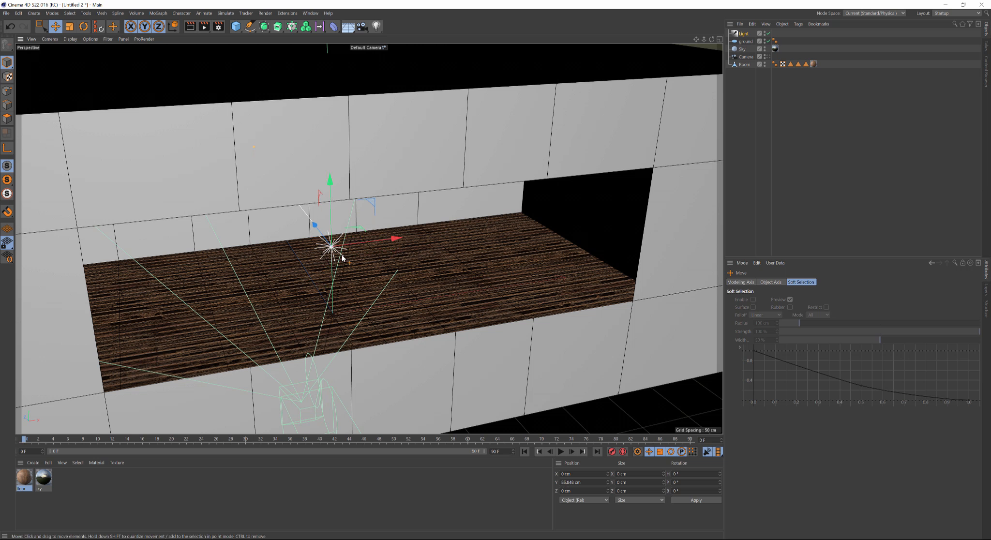
Rotate the light to a heading of about -89° and slide it back along its axis to about X -173 cm.
key(r)
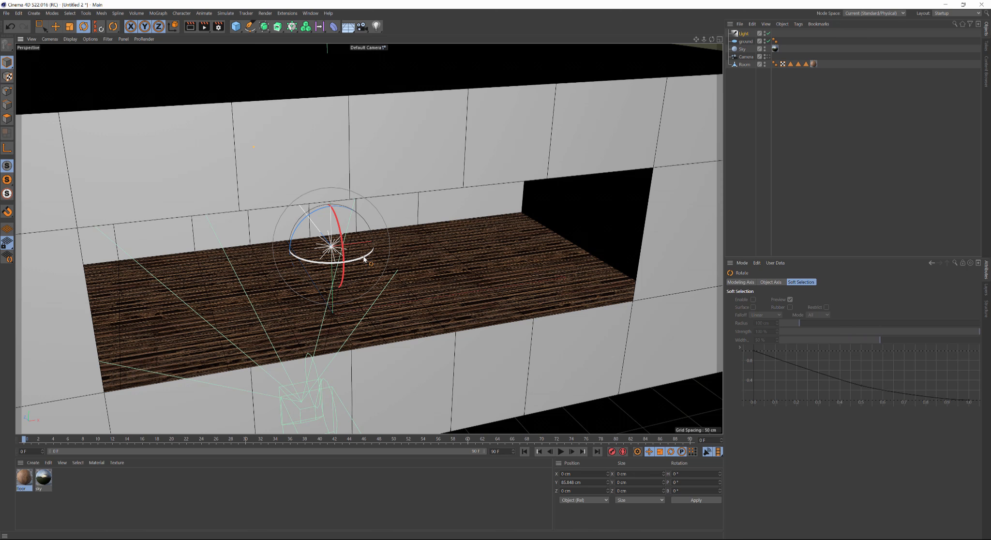
drag(368, 261, 288, 264)
key(e)
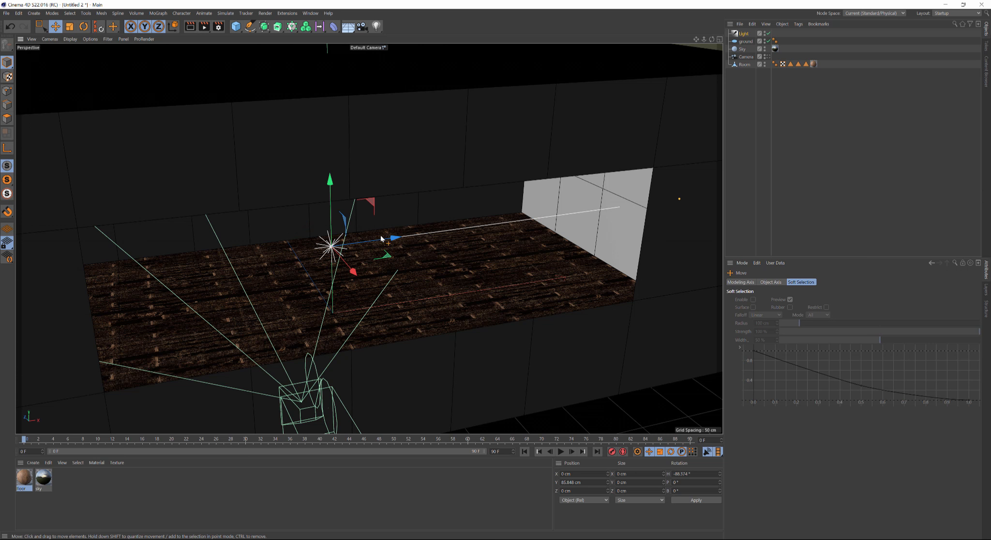
drag(392, 238, 239, 263)
Move the light outside the wall with two windows, to about X -512, Y 204, Z 56 cm.
scroll(334, 240, down, 5)
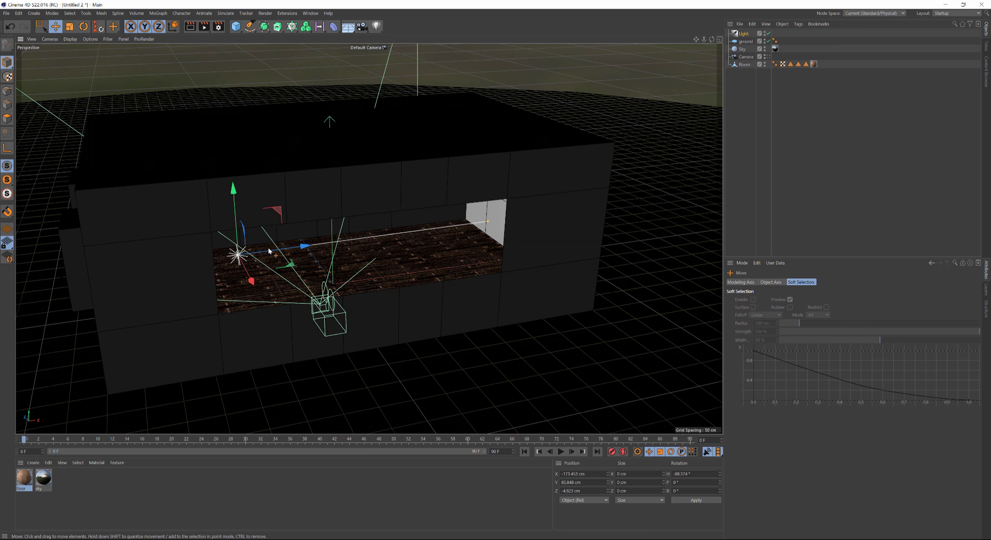
click(304, 252)
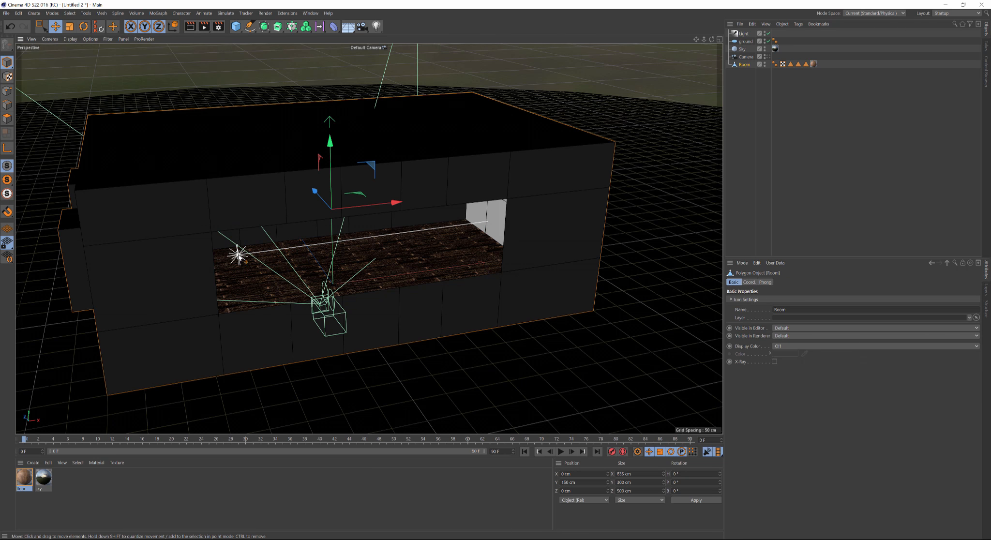
click(246, 261)
alt+drag(245, 262, 367, 263)
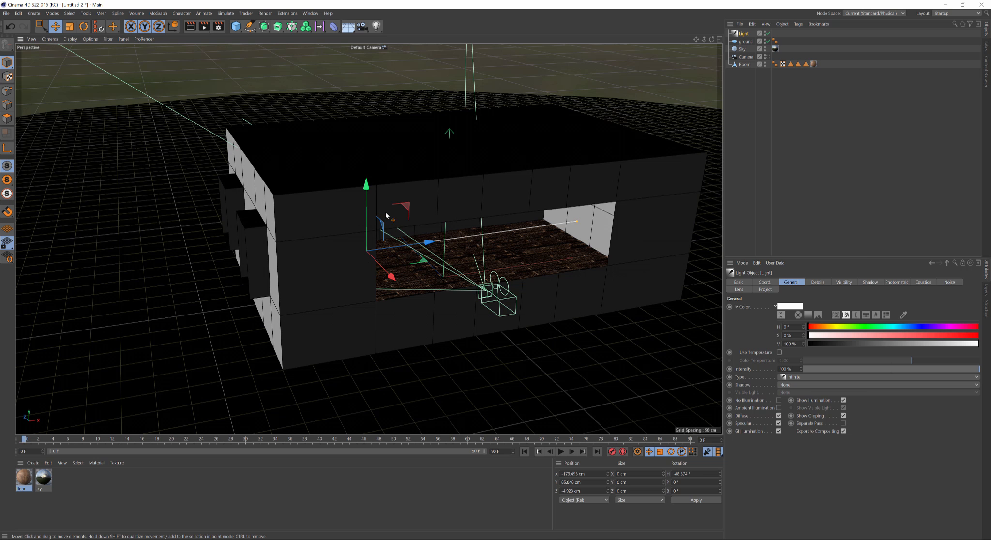
drag(409, 237, 186, 131)
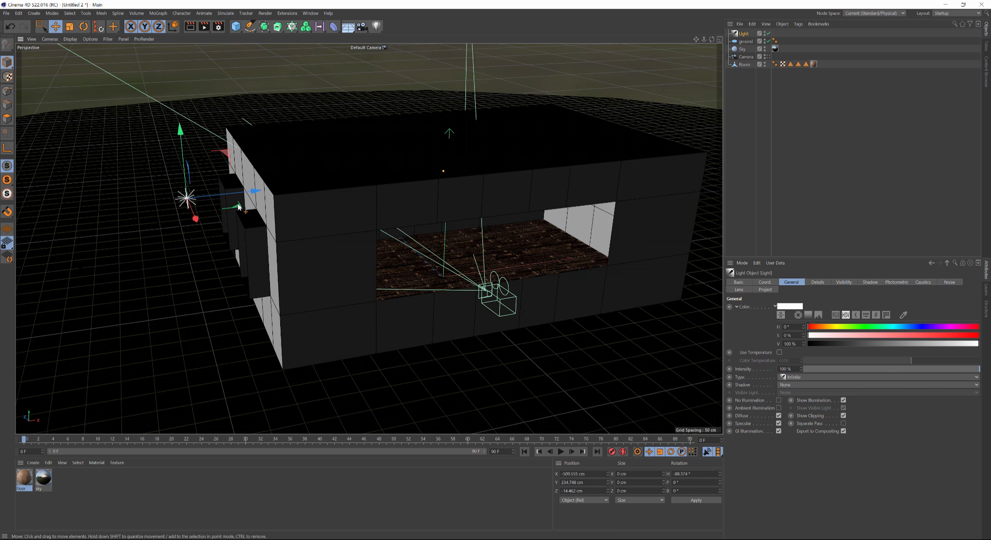
alt+drag(240, 208, 349, 196)
drag(311, 148, 181, 243)
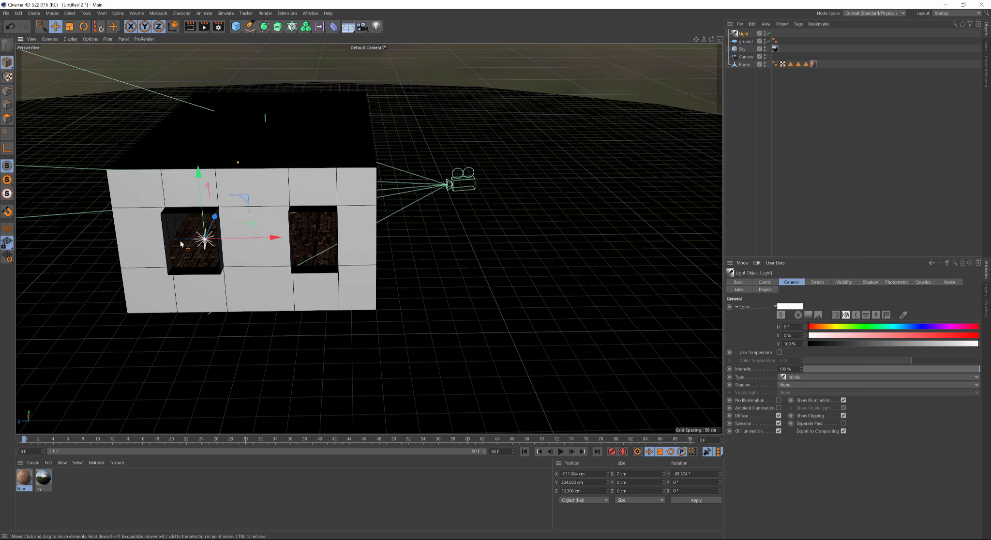
Shift the light to about Z 70 cm and angle it down through the window, heading about -79° and pitch about -12.5°.
scroll(190, 243, up, 5)
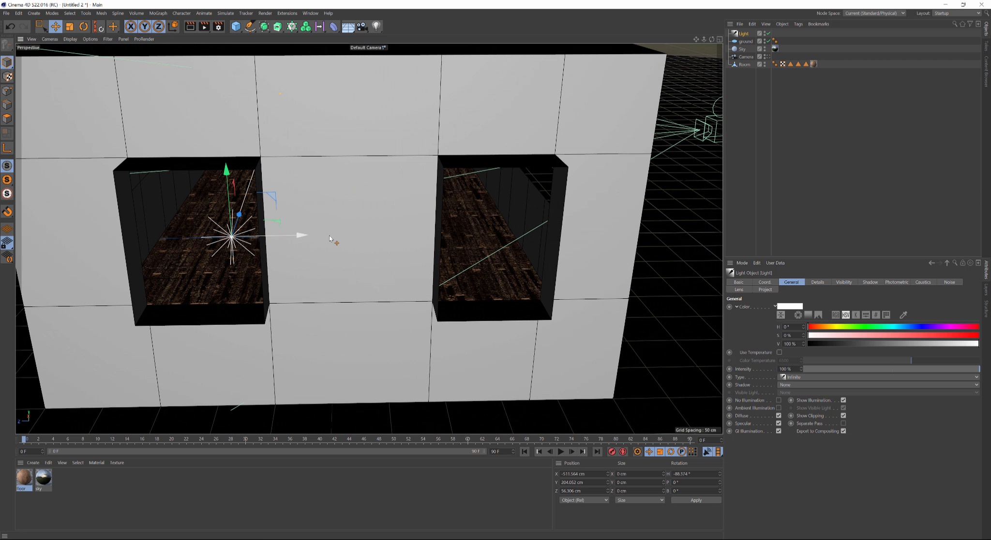
alt+drag(210, 246, 316, 246)
drag(442, 239, 421, 239)
alt+drag(305, 262, 328, 259)
key(r)
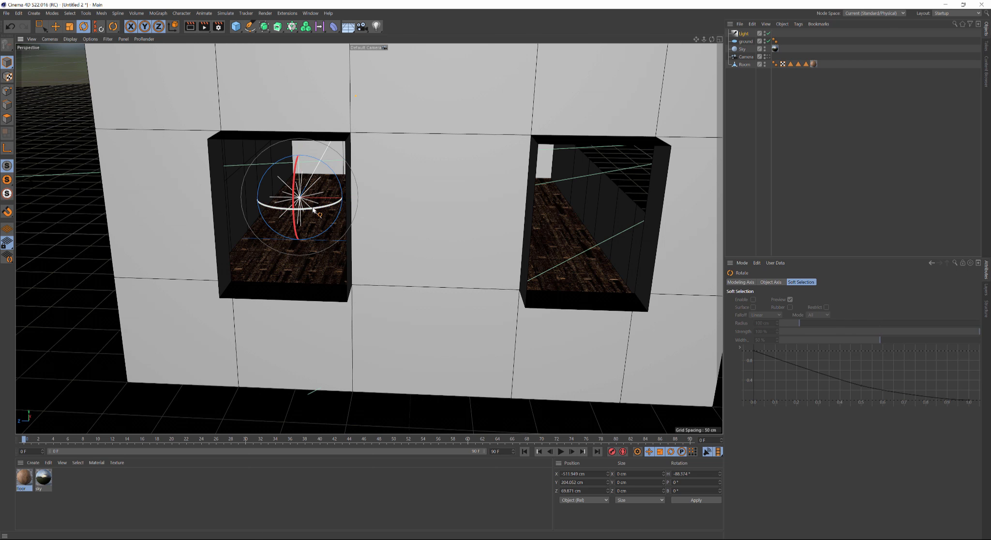
mouse_move(315, 205)
mouse_down()
mouse_move(257, 184)
mouse_move(307, 187)
mouse_move(306, 200)
mouse_up()
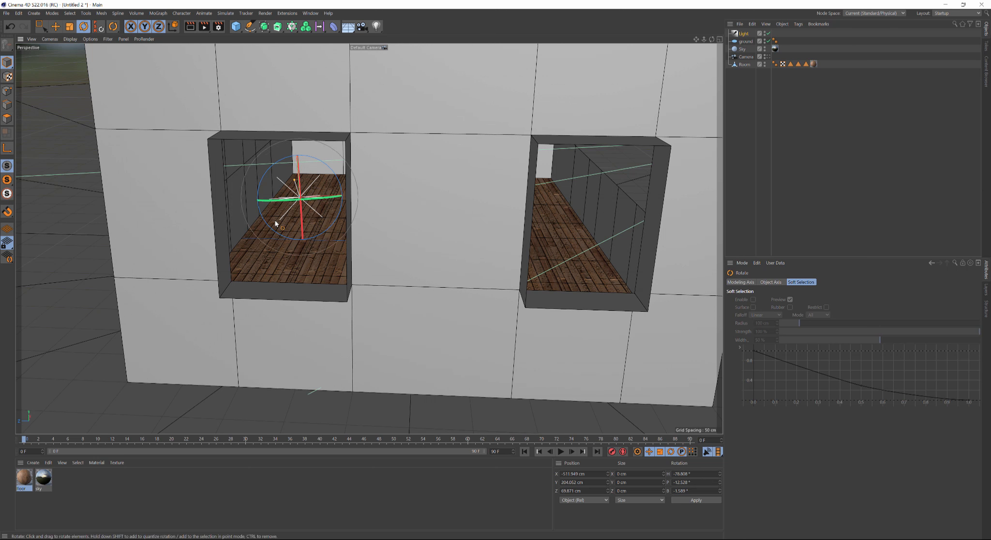
Reposition the light to about Y 195, Z 53 cm and tilt it further down to a pitch of about -19°.
key(e)
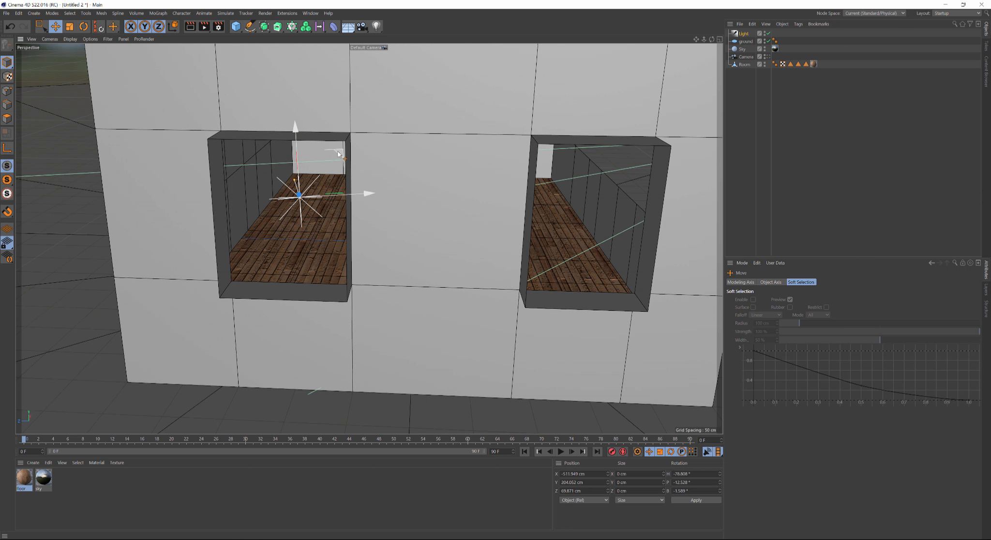
drag(338, 151, 366, 169)
alt+drag(318, 256, 319, 252)
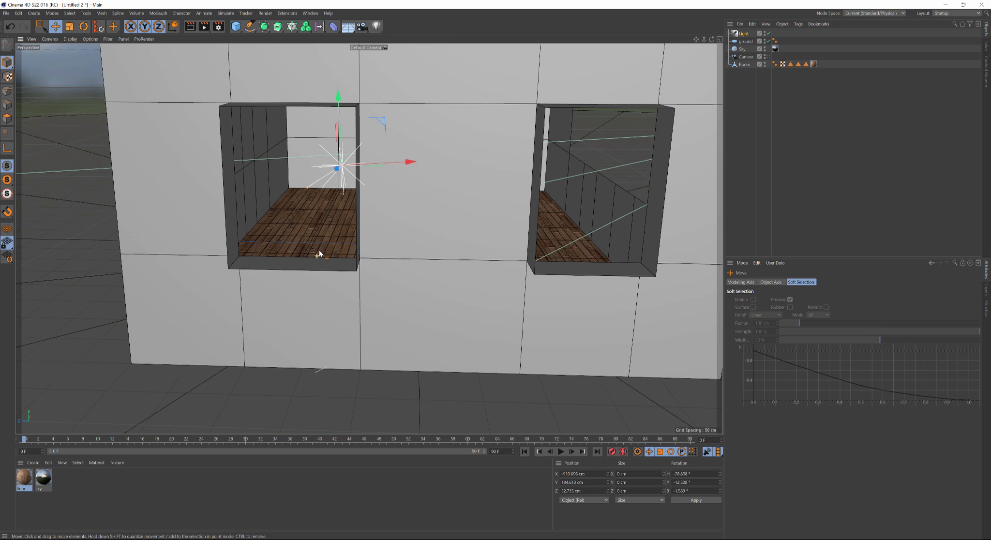
key(r)
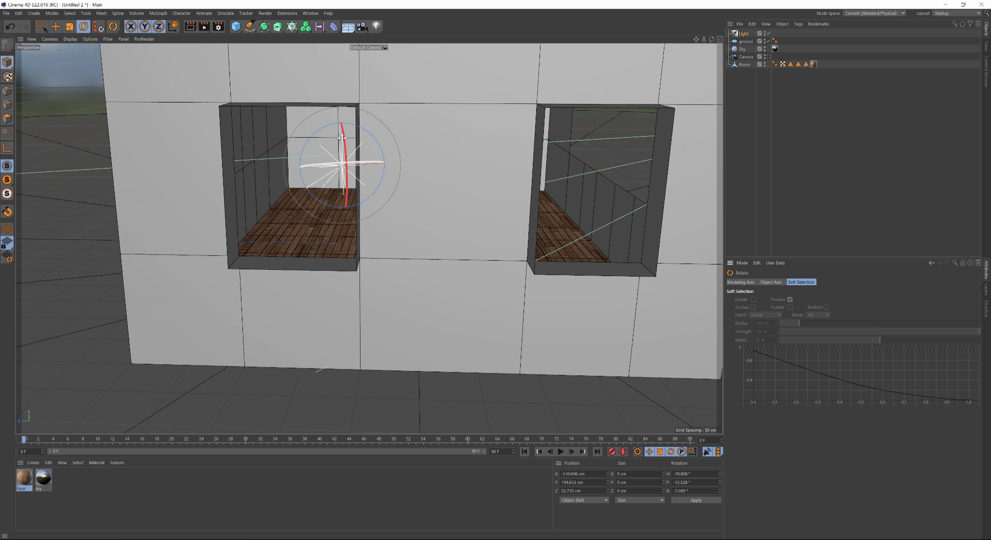
drag(343, 137, 343, 134)
alt+middle_drag(343, 134, 340, 231)
drag(339, 231, 339, 225)
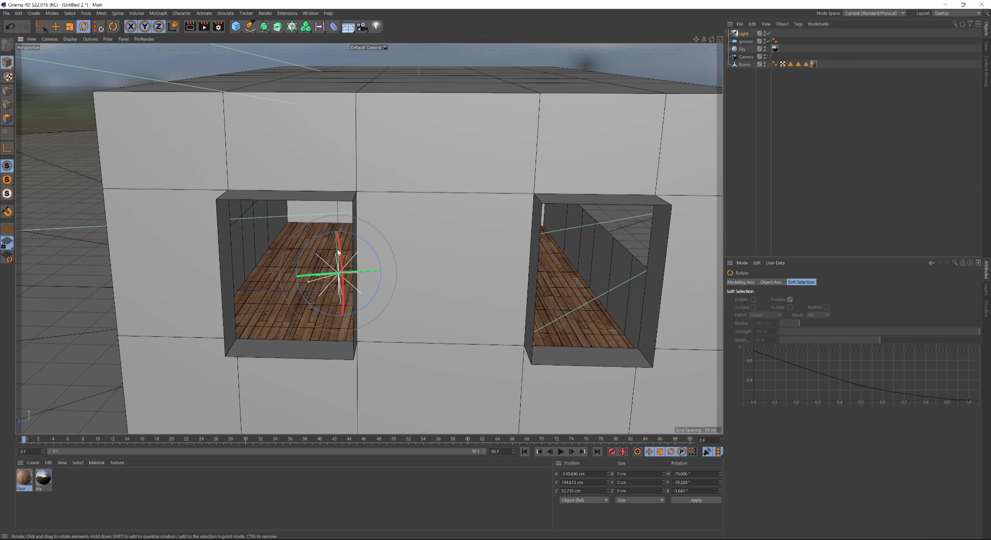
Set the light as the active camera and pull it back from the window to about X -638, Y 248 cm.
alt+middle_drag(339, 238, 352, 277)
click(48, 39)
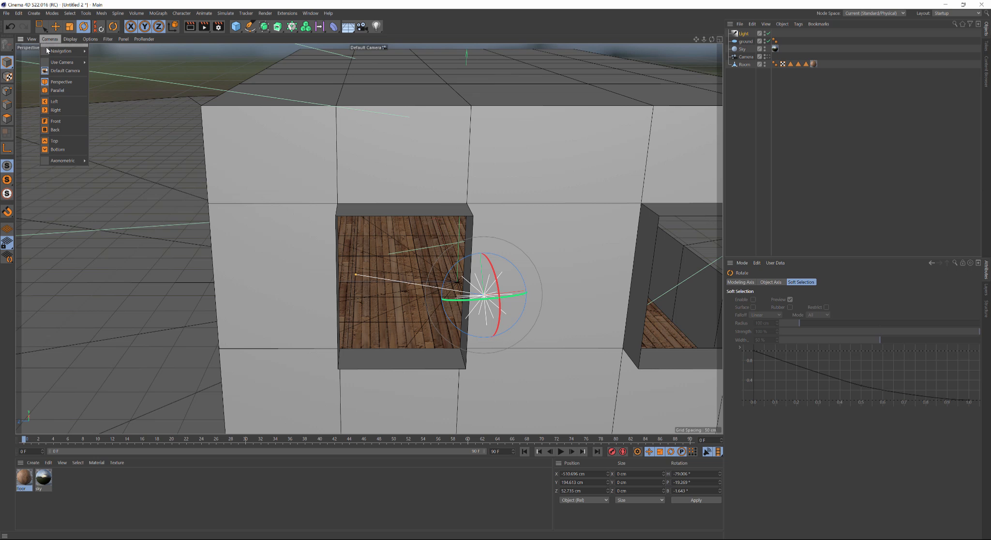
mouse_move(48, 51)
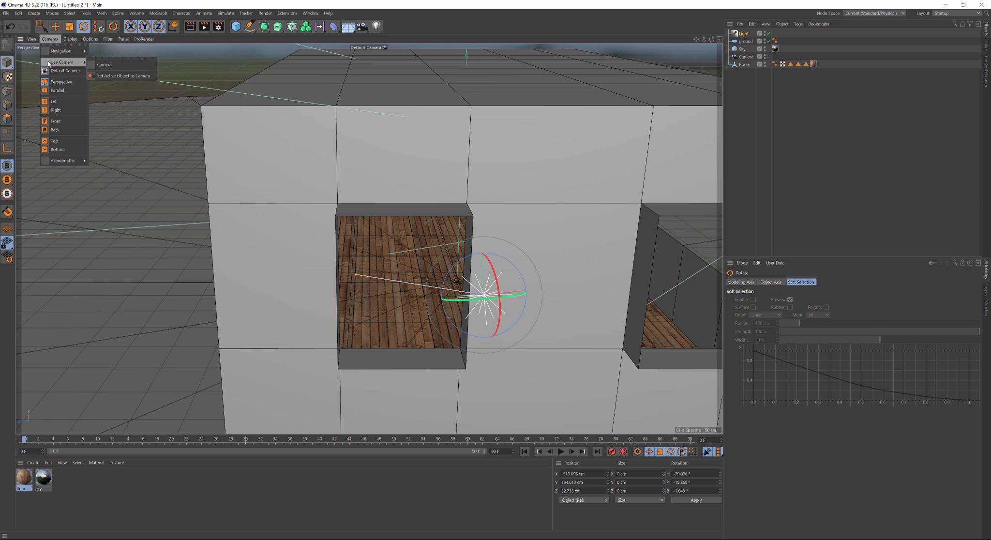
click(139, 77)
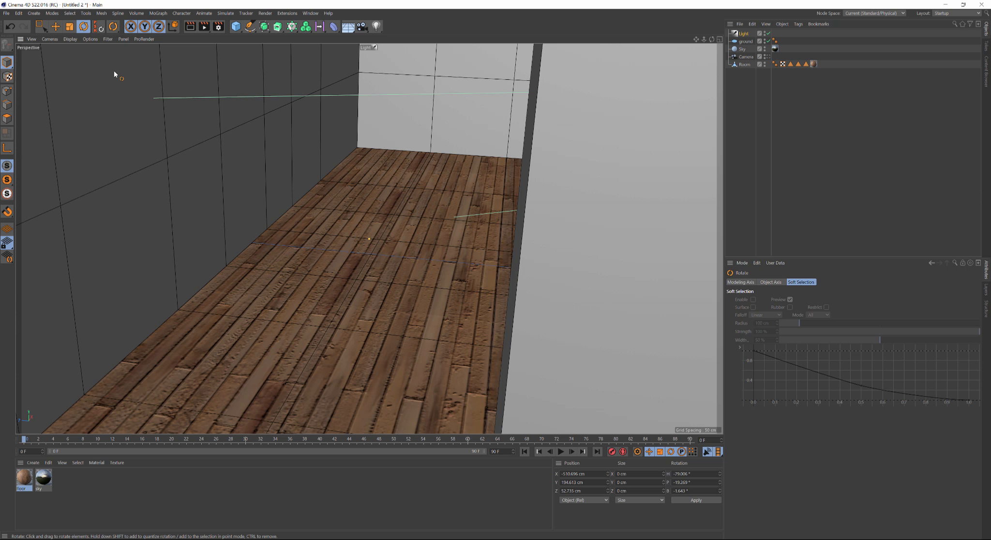
scroll(324, 258, down, 4)
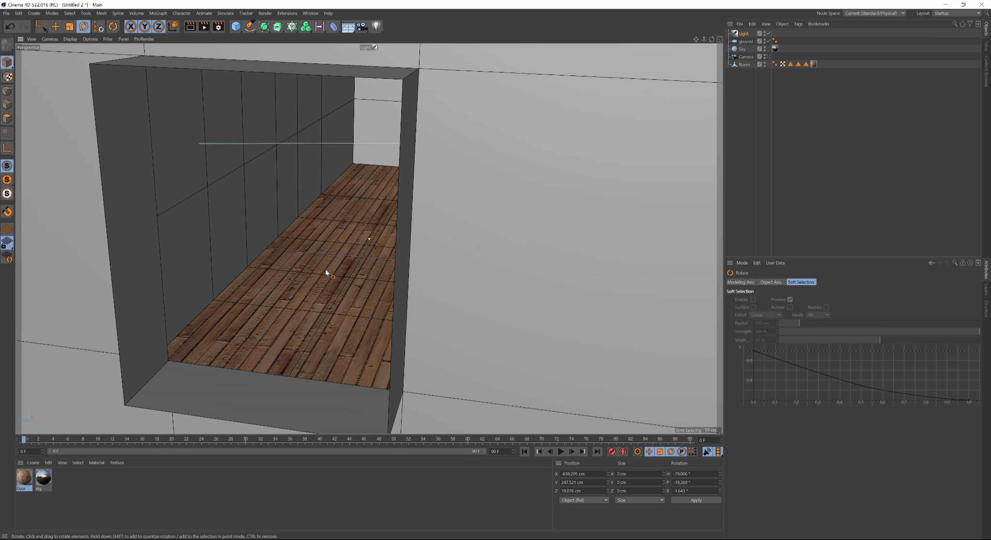
Pull the light further back to about X -705, Y 308, Z 26 cm, pitched about -22.4°, and return the view to Camera.
scroll(325, 269, down, 3)
alt+drag(322, 266, 356, 270)
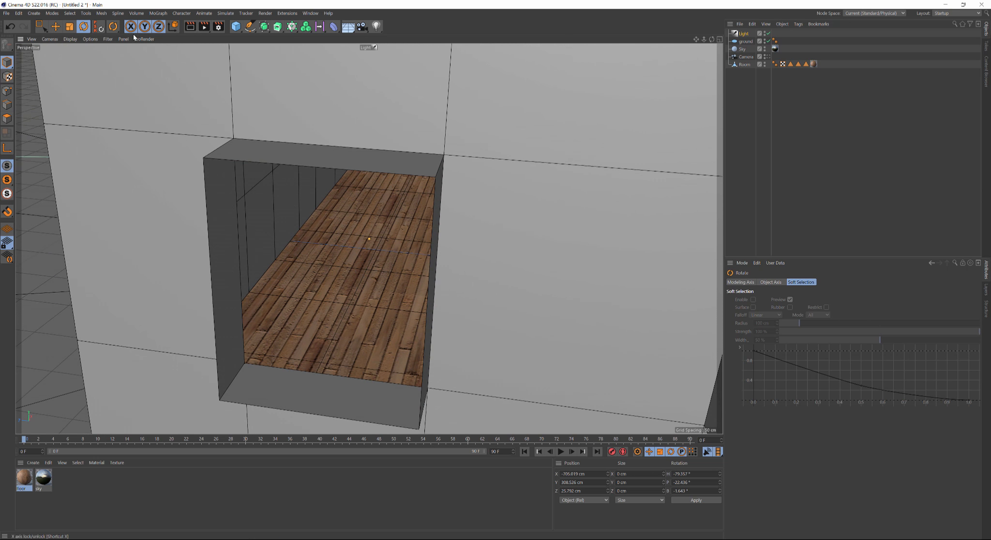
click(49, 39)
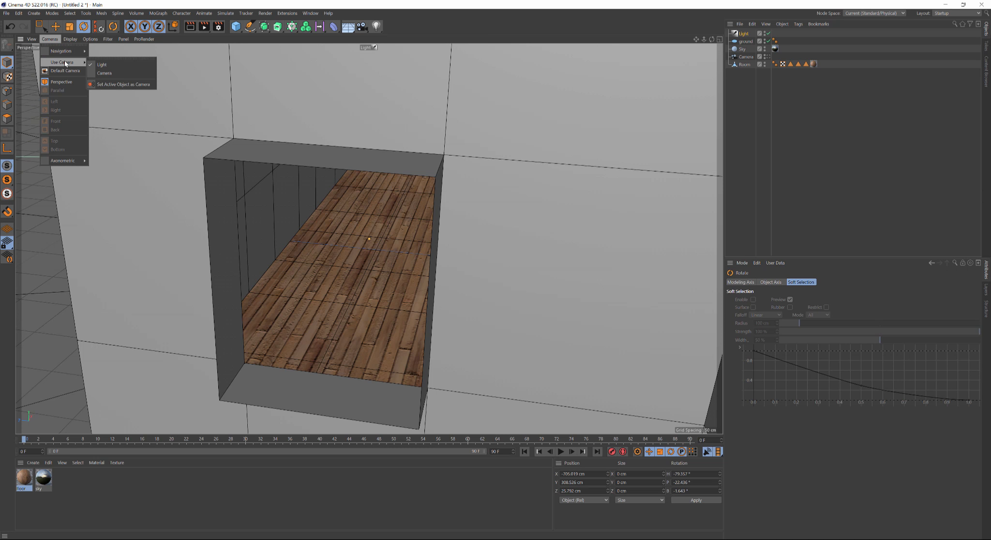
click(110, 73)
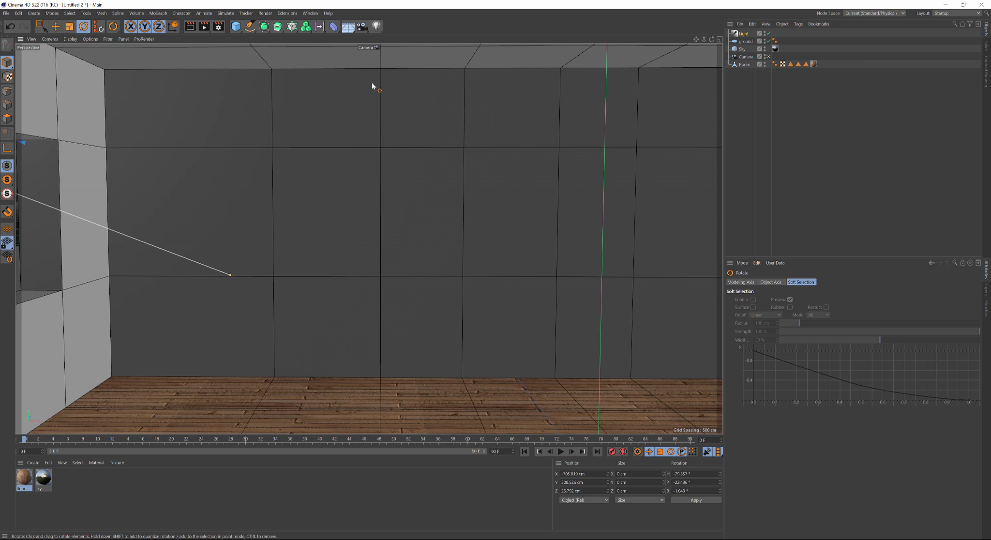
Give the light a warm tint with a hue of 38° and a saturation of 15 %.
click(751, 33)
click(825, 327)
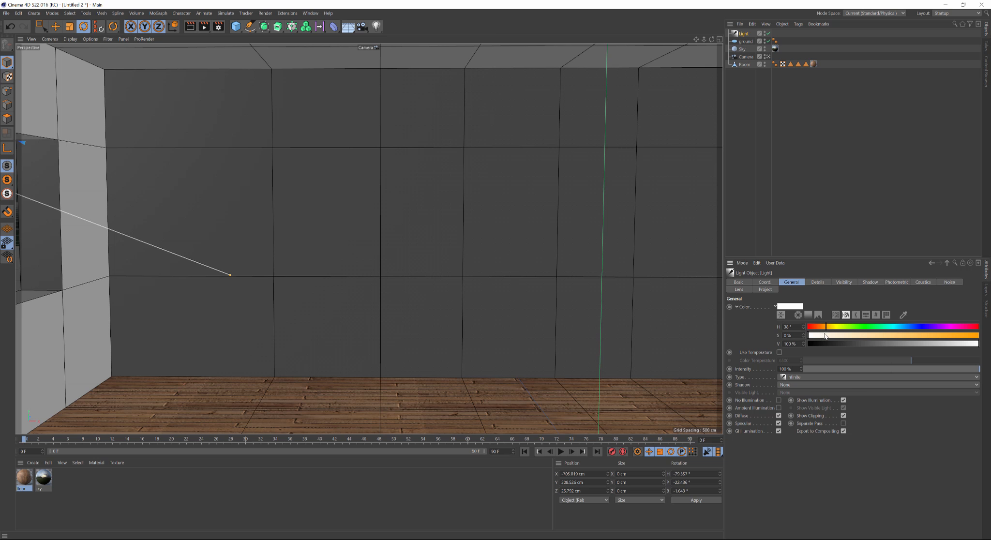
click(829, 336)
mouse_move(830, 336)
mouse_down()
mouse_move(813, 337)
mouse_move(833, 337)
mouse_up()
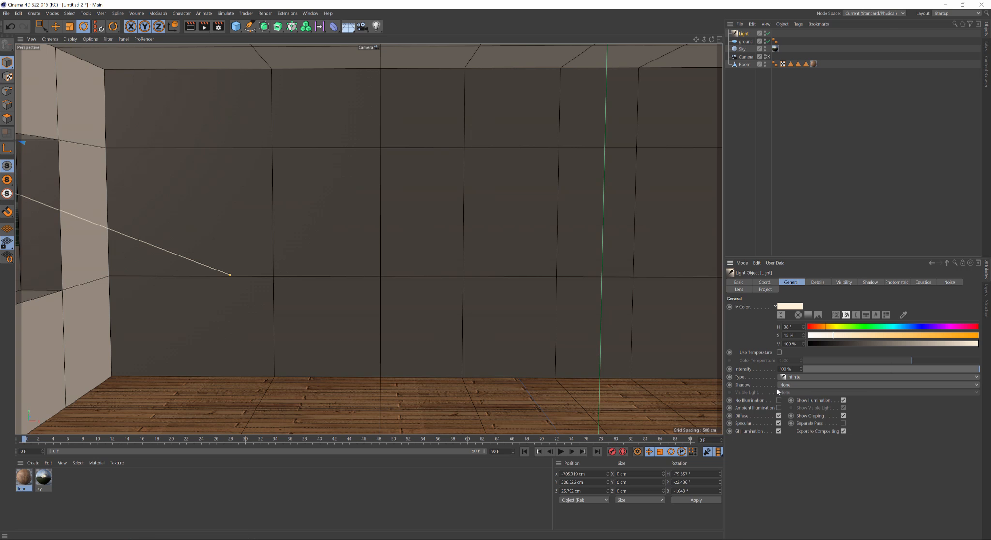
Try Shadow Maps (Soft) on the light and settle on Raytraced (Hard) as its shadow type.
click(789, 385)
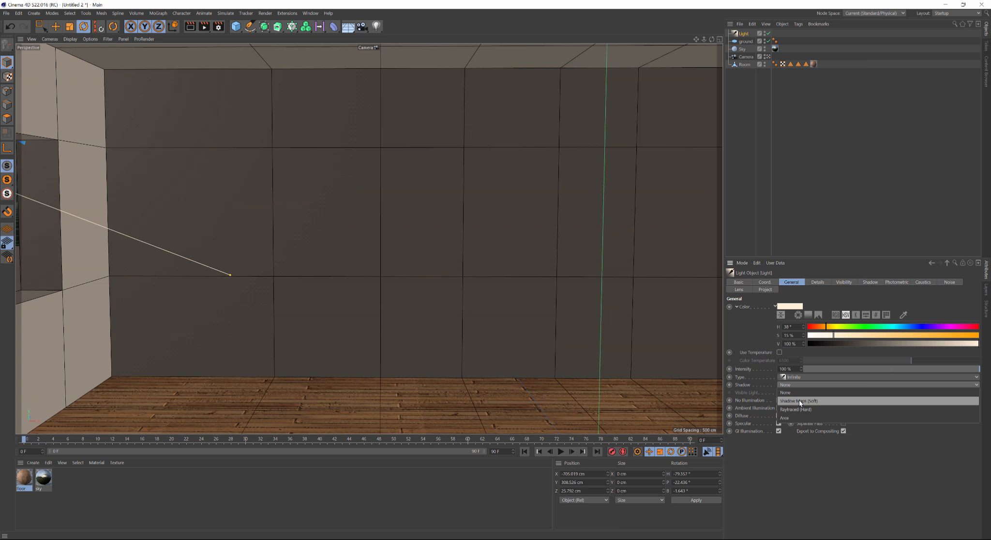
click(799, 402)
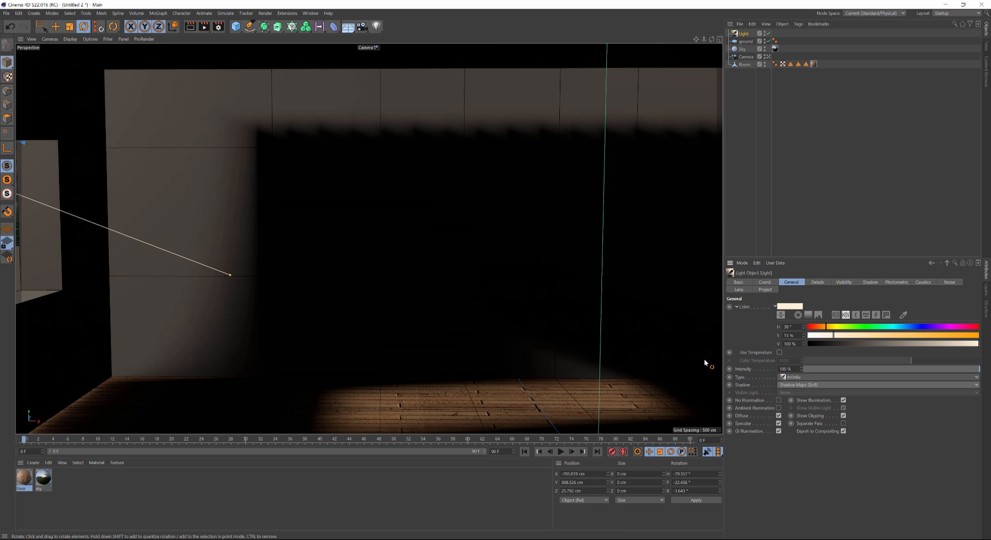
click(799, 384)
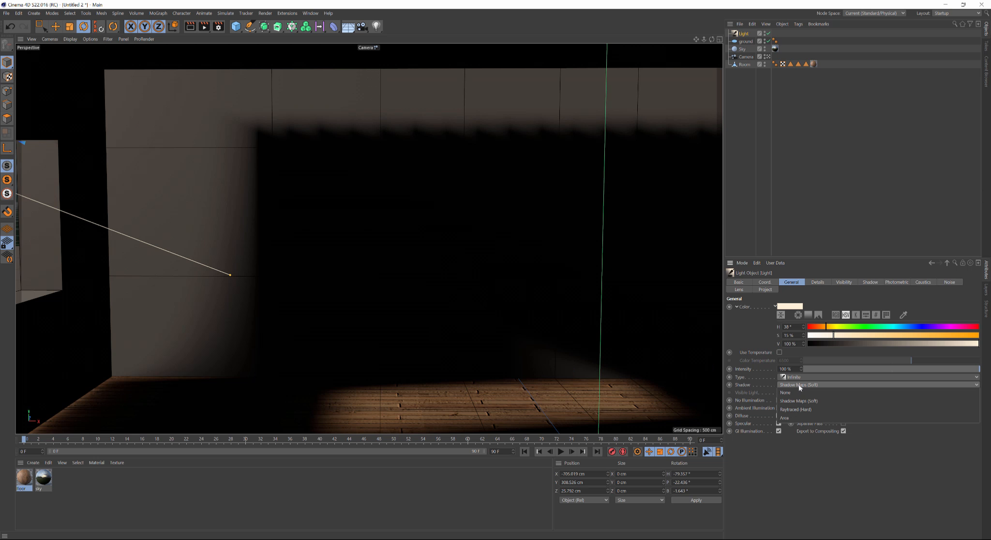
click(797, 409)
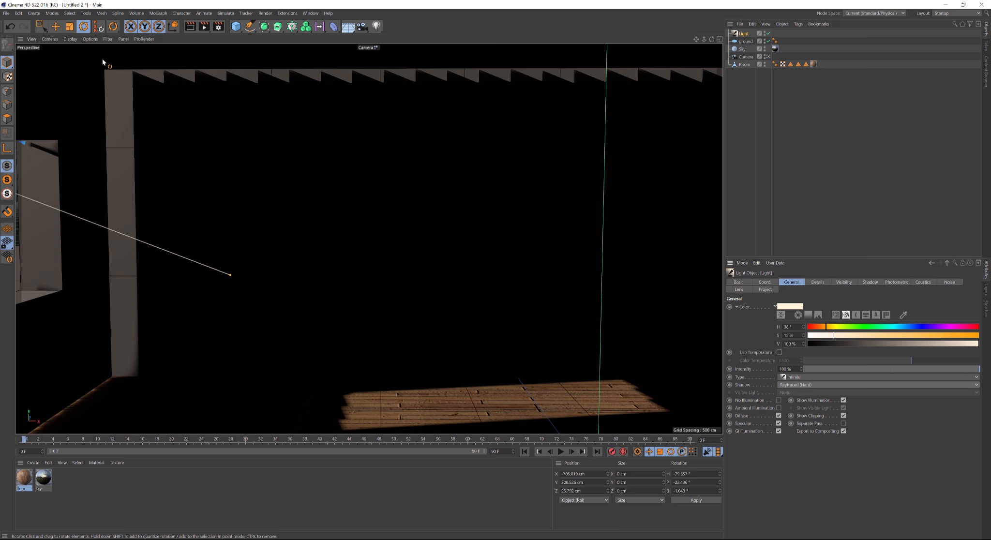
Turn off the shadow display in the viewport and render the view through the camera.
click(90, 39)
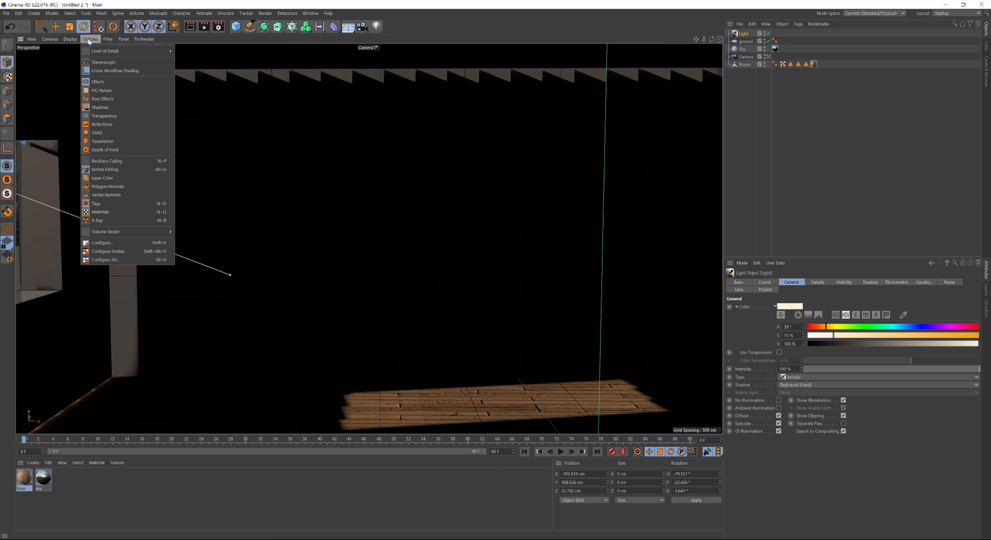
click(99, 107)
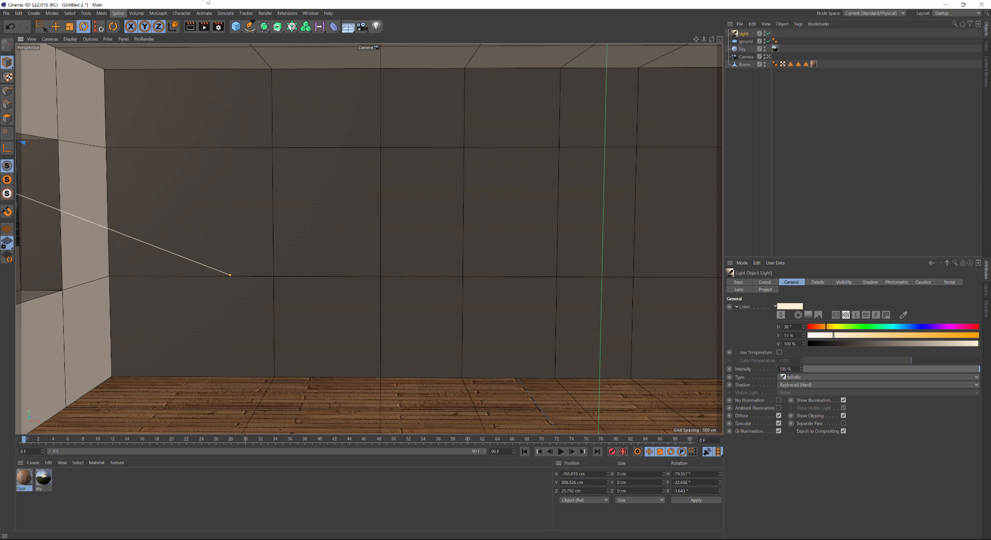
click(191, 27)
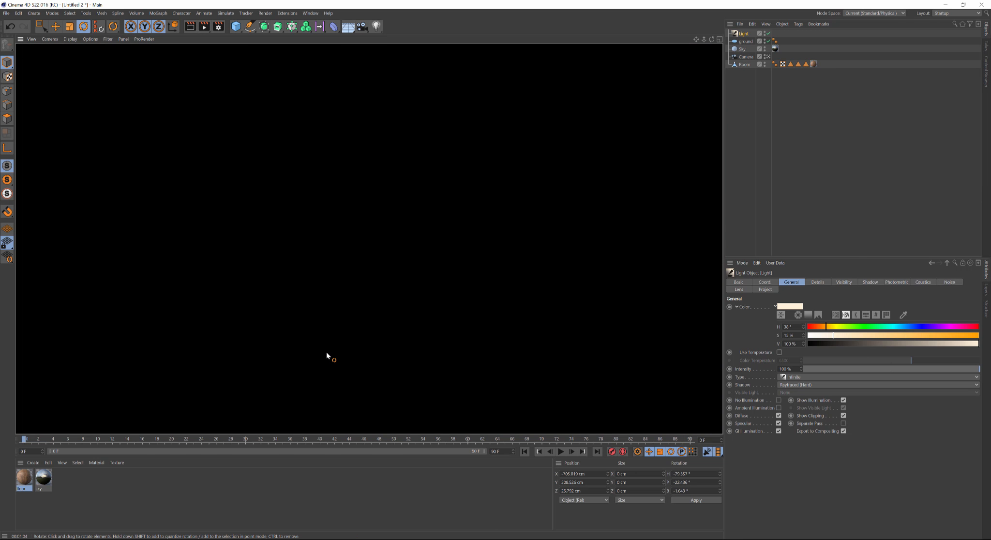
click(328, 504)
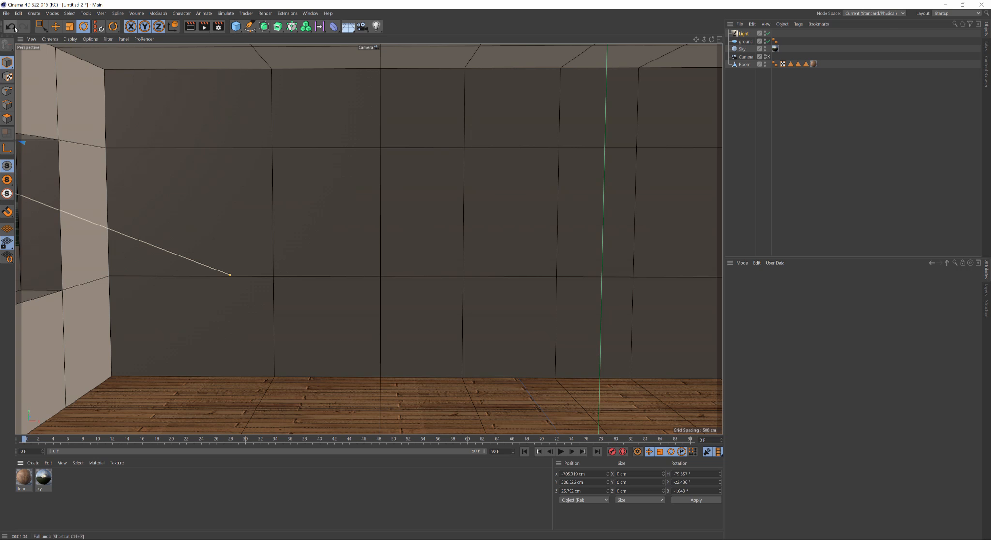
Save the project in the desktop's R22 tutorials folder as SET, replacing the existing file.
click(6, 13)
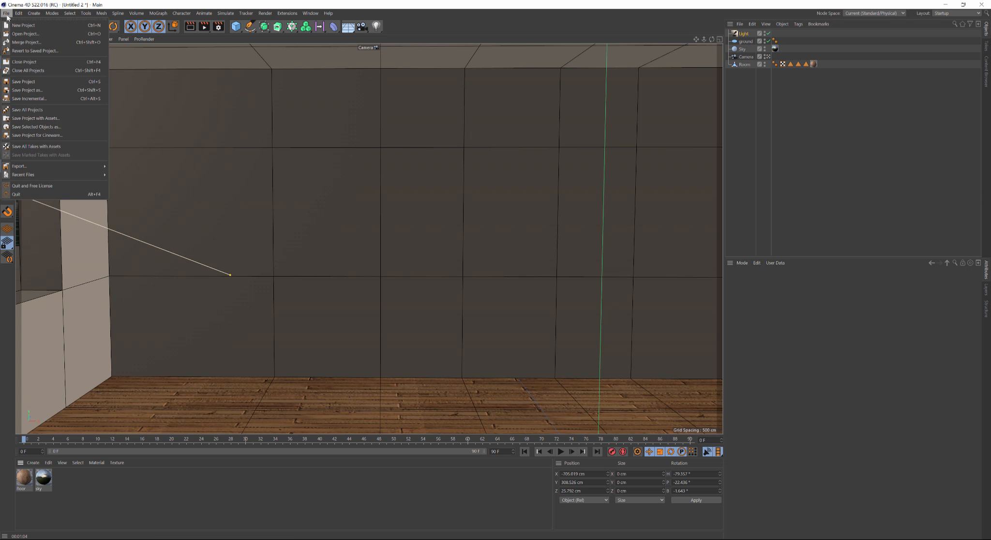
click(42, 88)
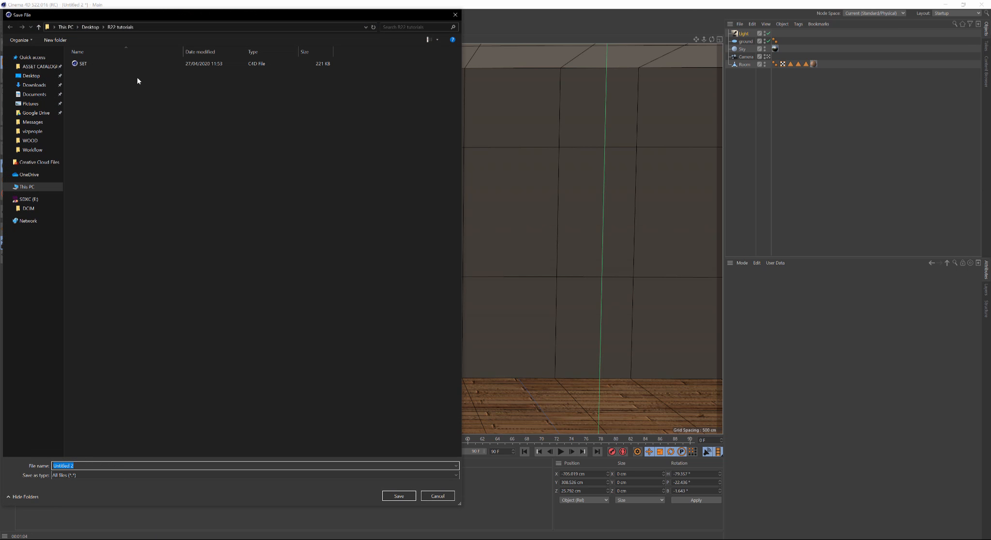
click(33, 76)
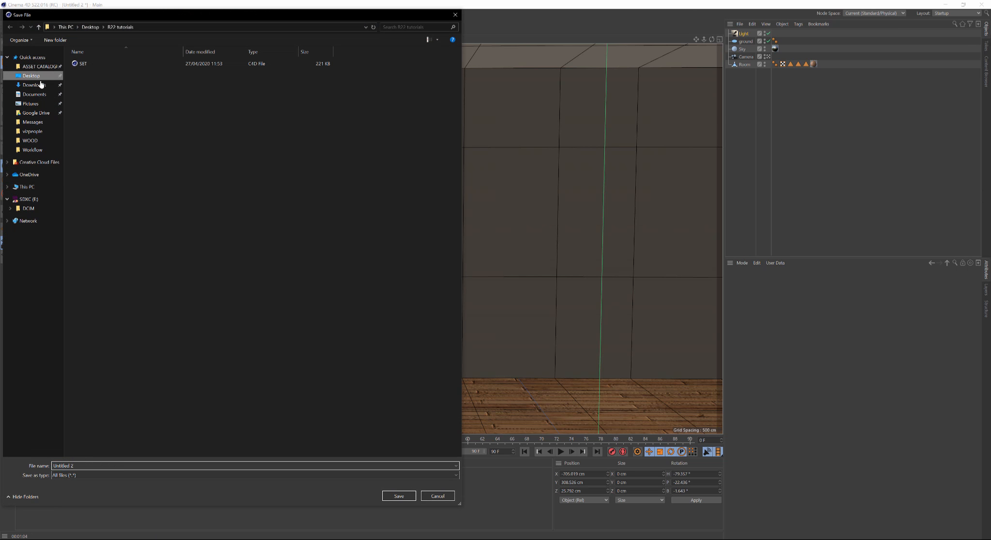
click(63, 466)
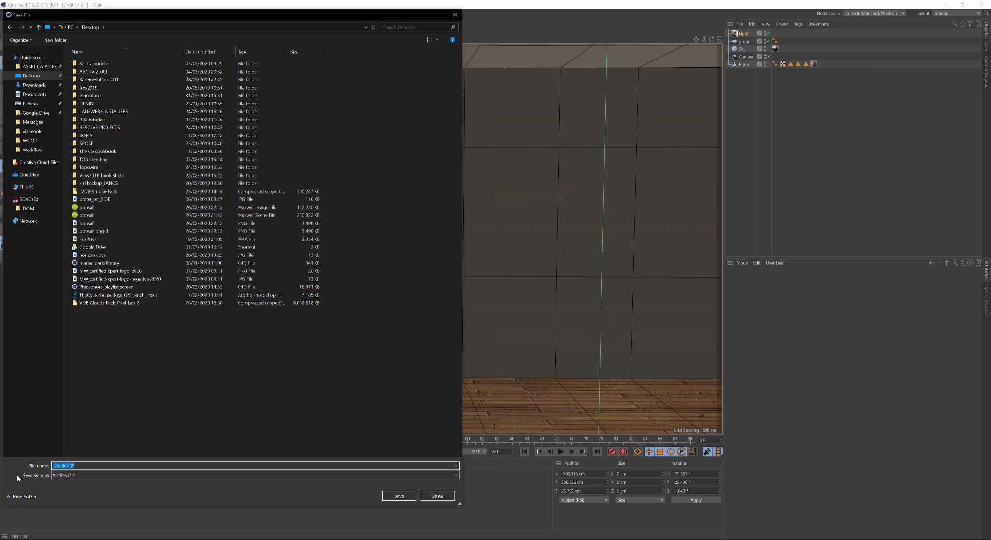
text(Tutorial set)
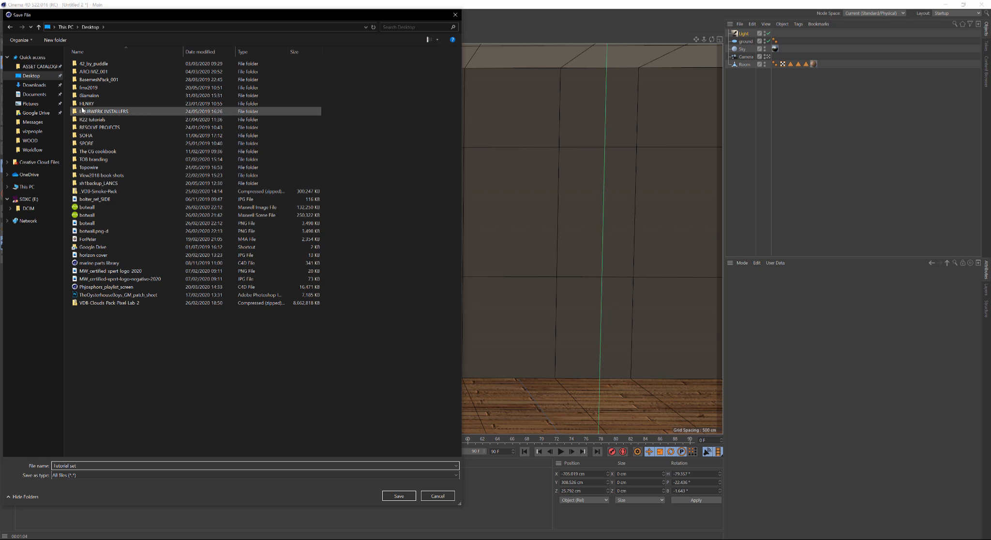
double_click(98, 120)
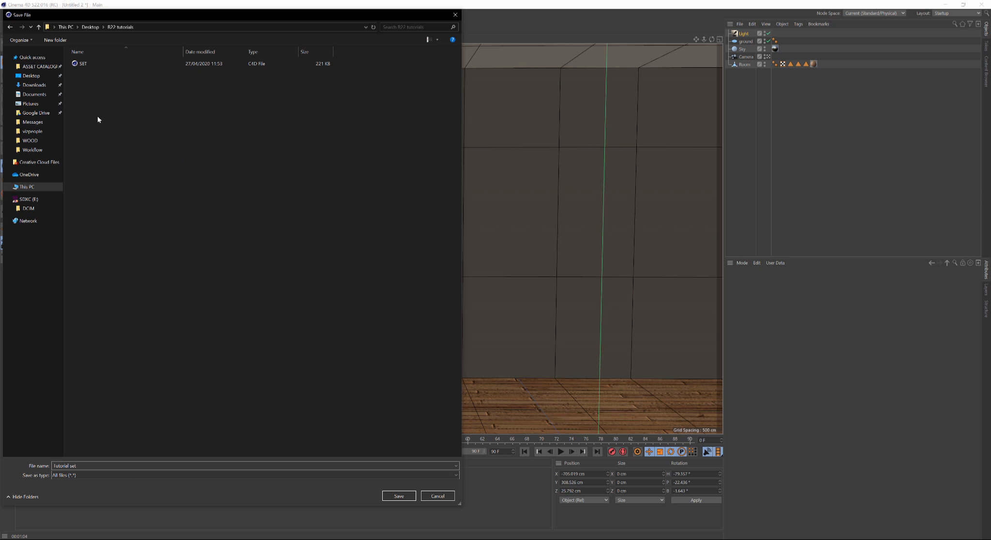
click(80, 64)
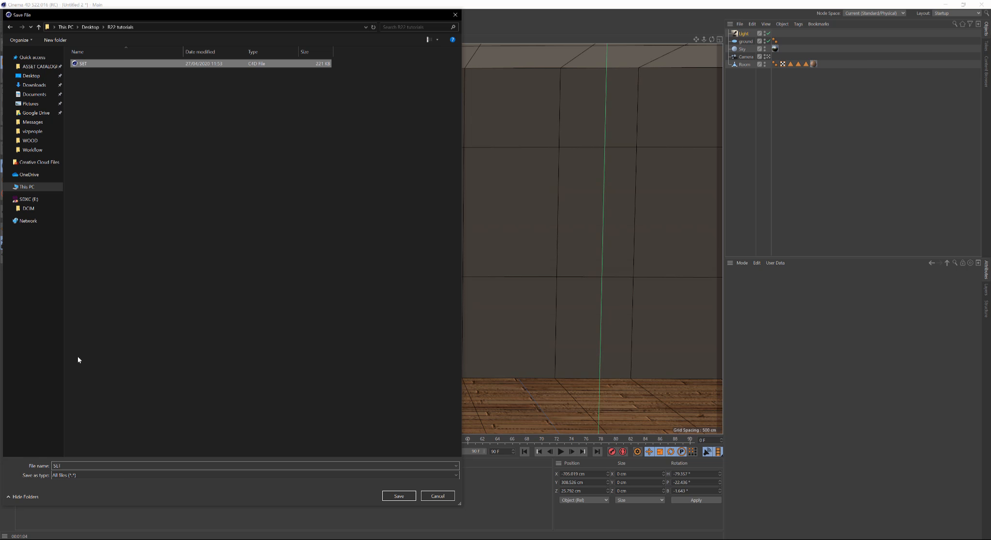
click(399, 496)
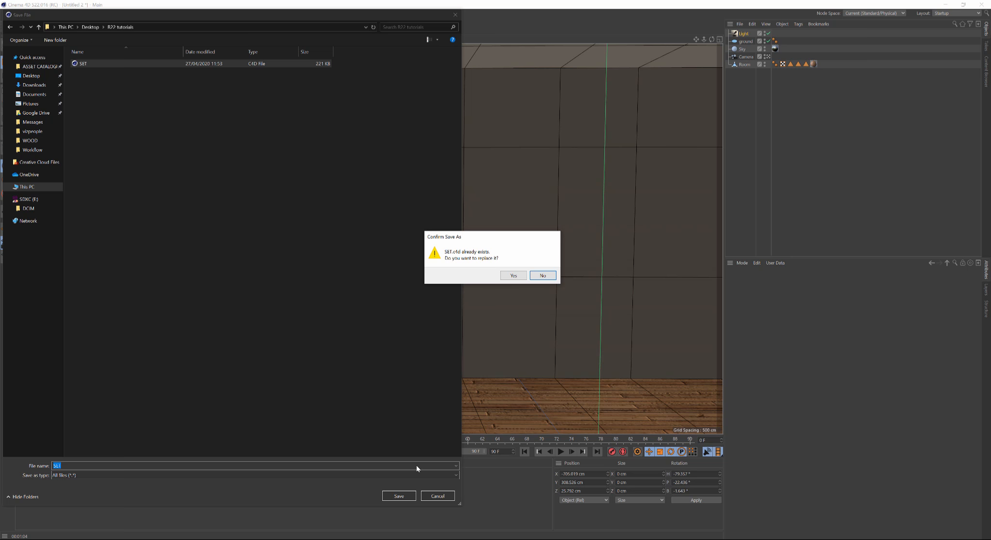
click(513, 275)
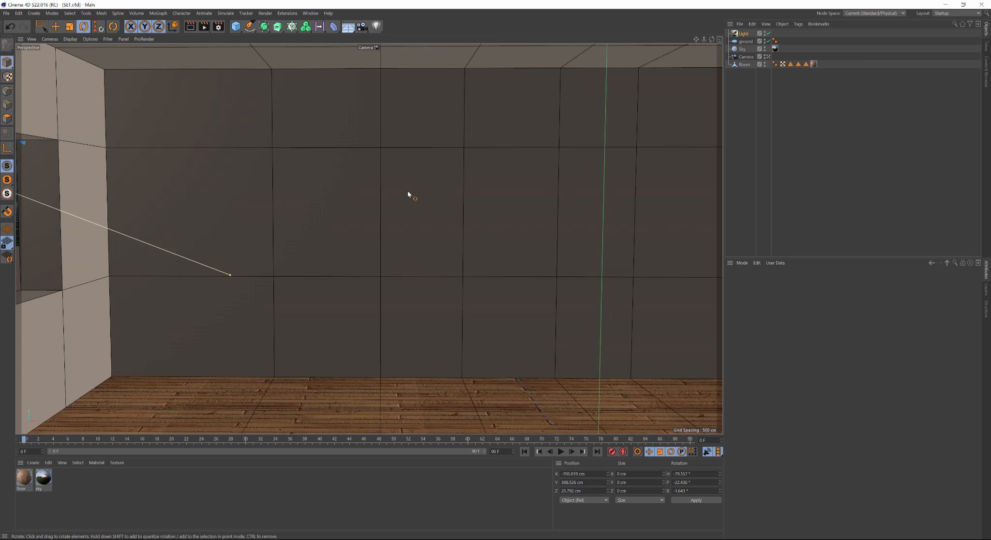
Create a new empty project and show only the Front view.
key(ctrl+n)
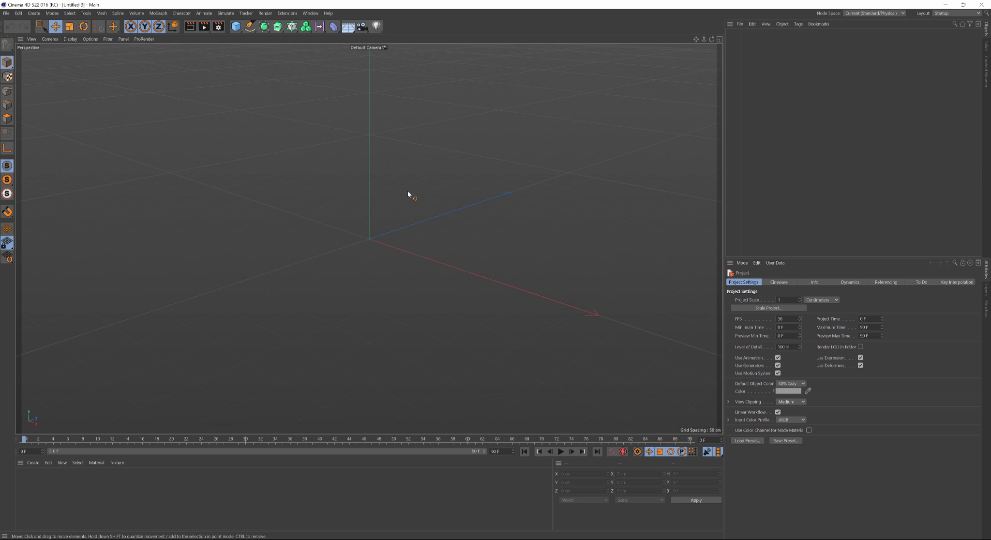
middle_click(382, 217)
middle_click(383, 269)
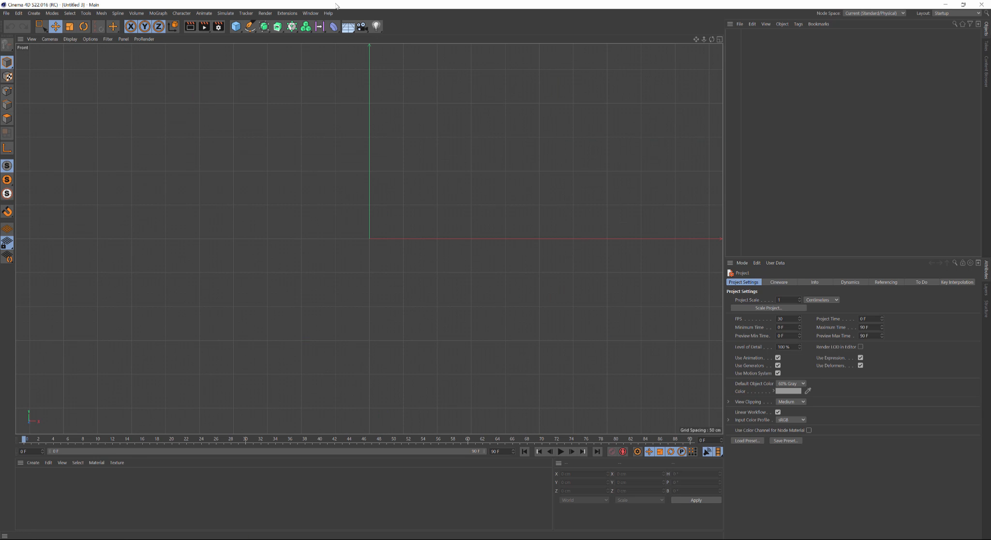
Activate the Spline Pen with the Bezier type and enable snapping with Workplane, Grid Point and Grid Line Snap.
drag(251, 29, 282, 38)
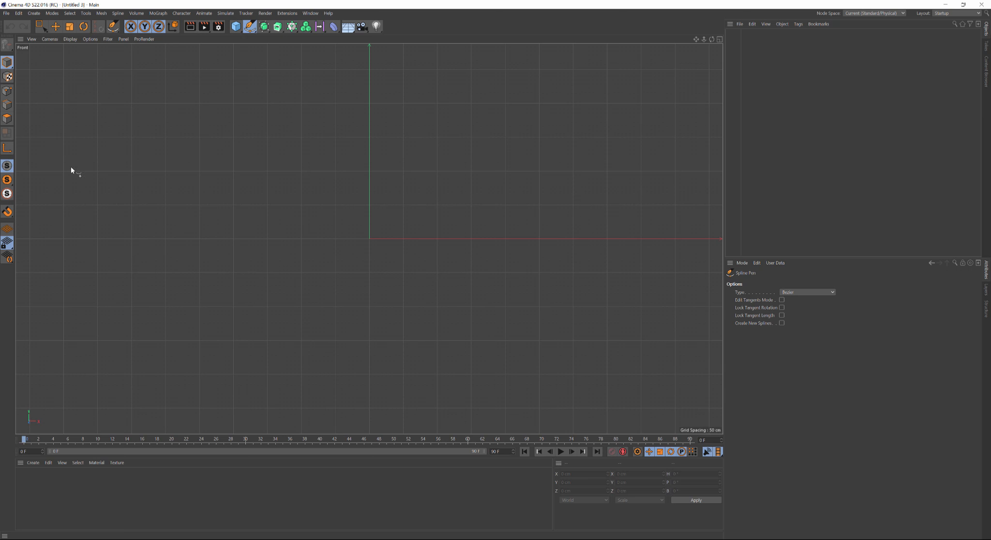
drag(8, 212, 8, 212)
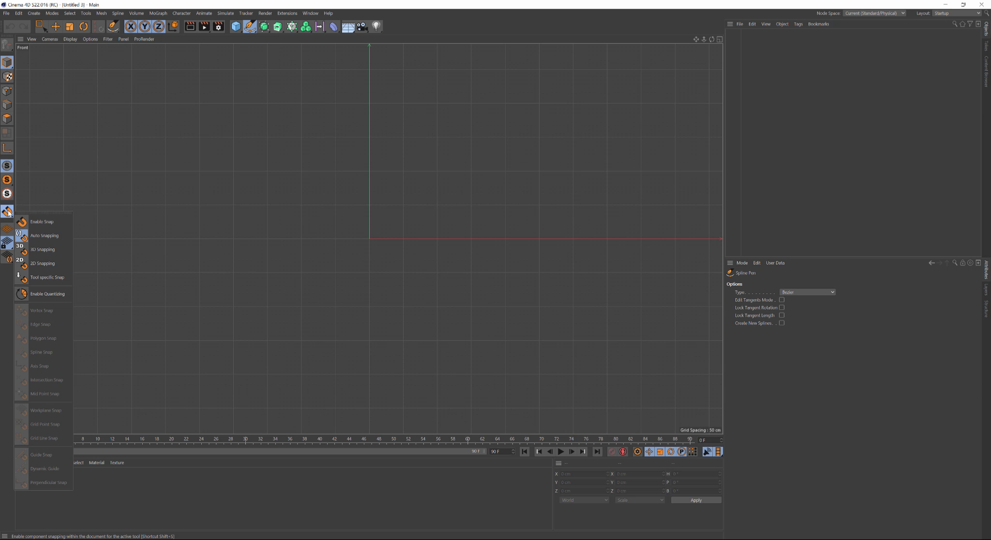
click(39, 221)
click(8, 213)
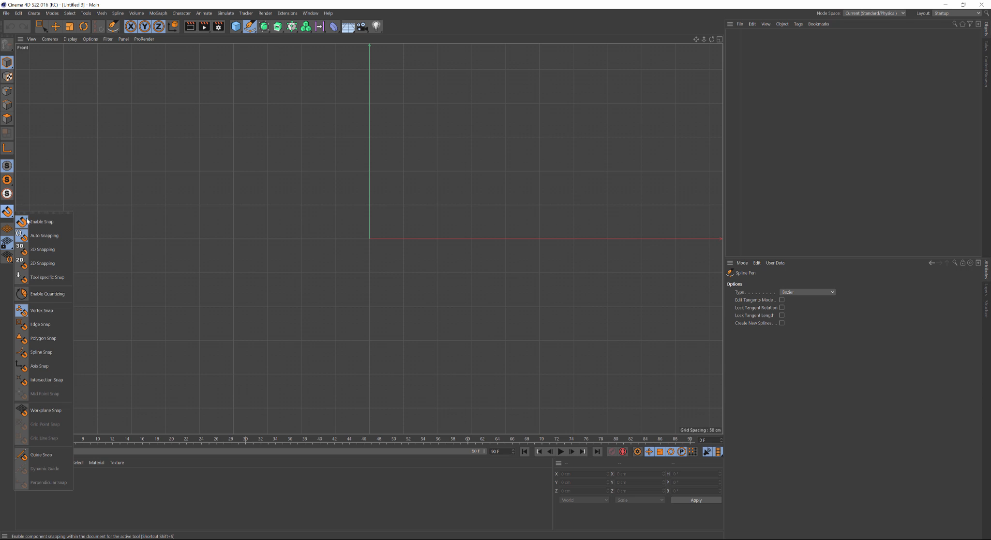
click(44, 409)
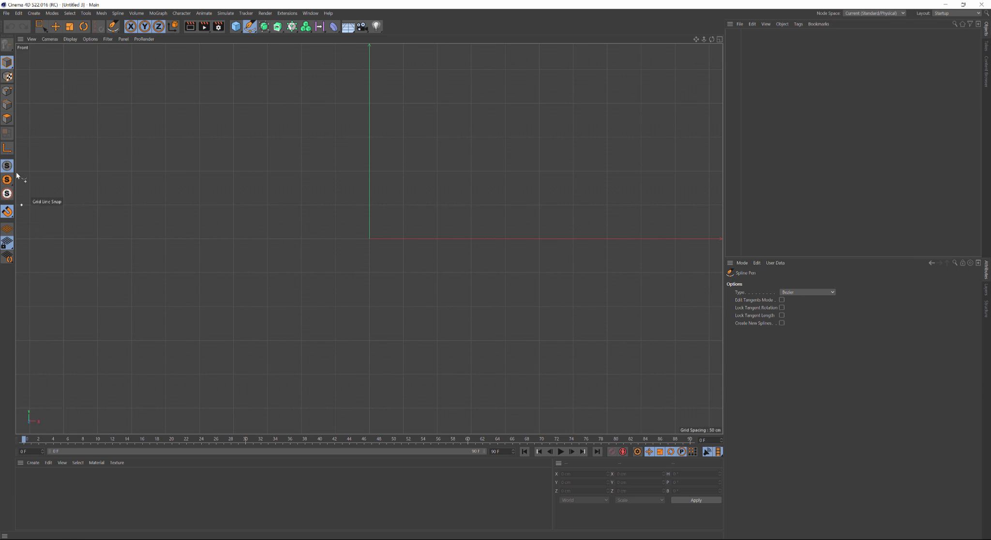
click(7, 212)
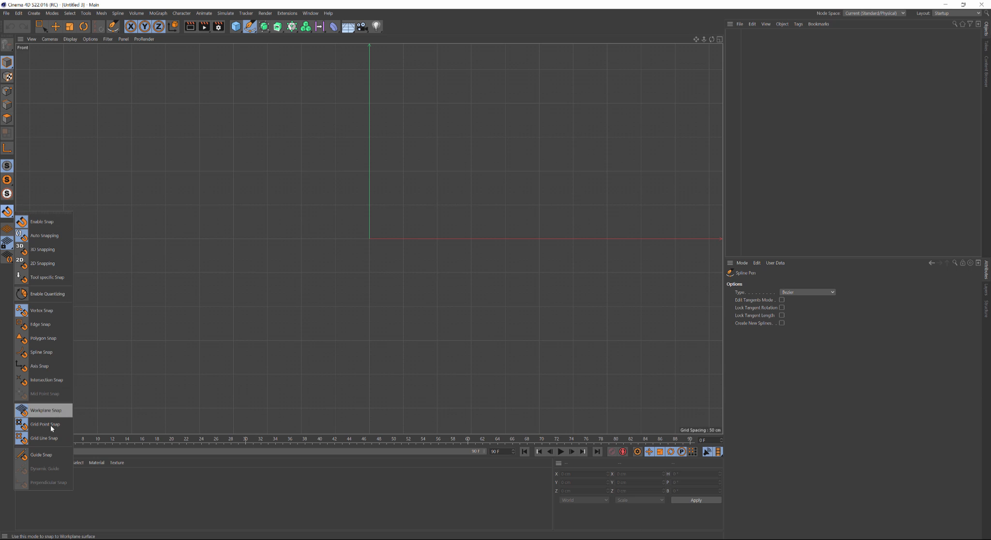
click(71, 441)
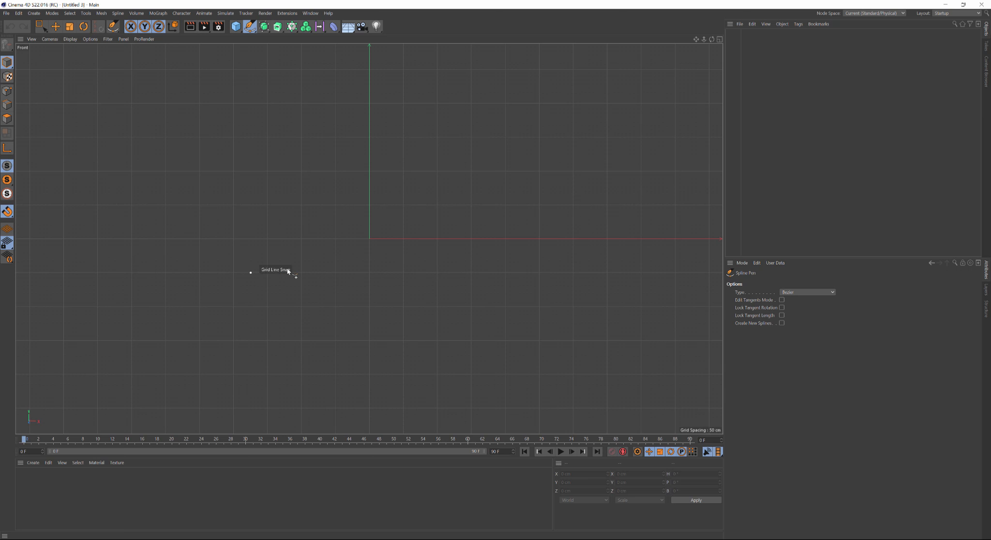
Draw a spline from the origin along the X axis to X 100 cm and straight up to Y 250 cm.
alt+middle_drag(357, 292, 343, 414)
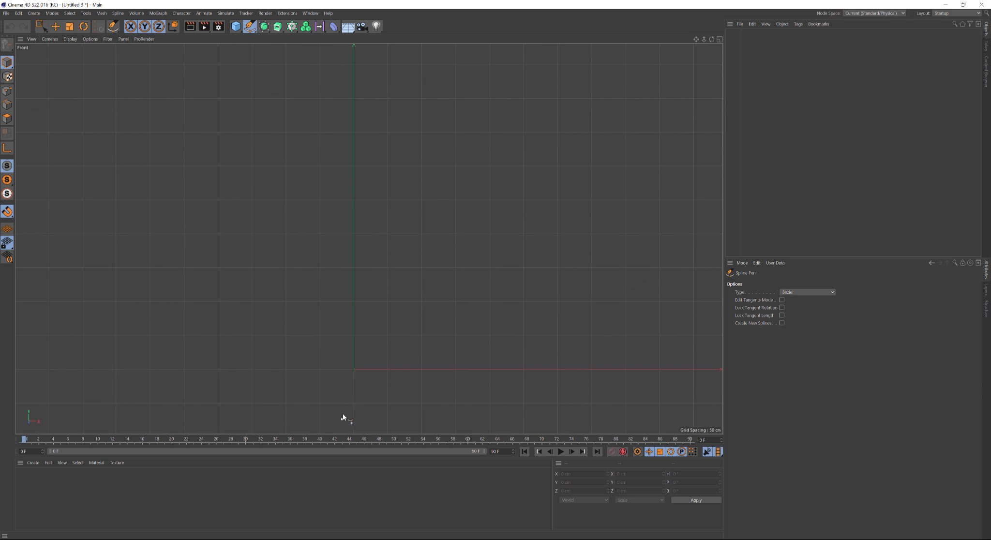
click(353, 370)
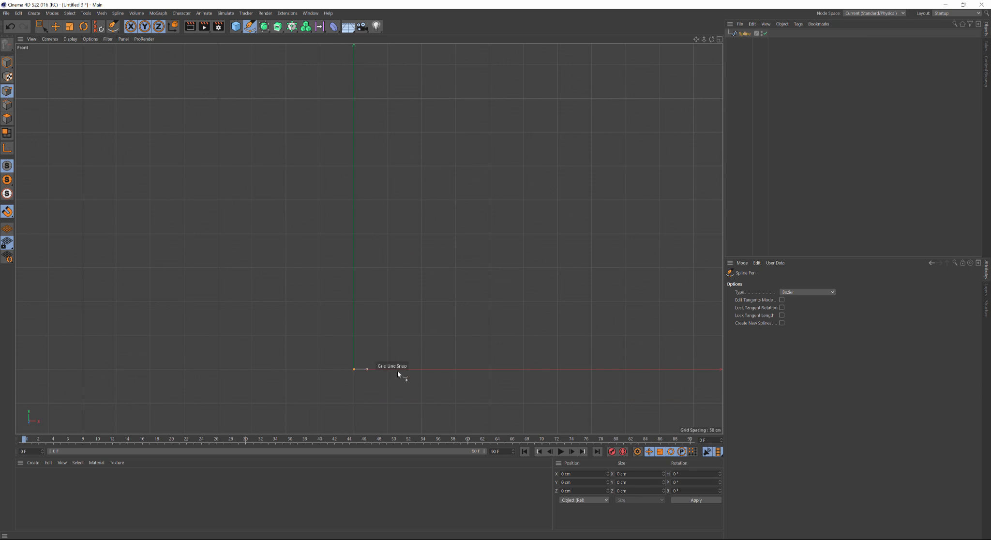
click(424, 370)
drag(423, 200, 398, 178)
Continue the spline through X 75 cm, Y 275 cm, around a square protrusion out to X 100 cm, and back to X 75 cm, Y 305 cm.
scroll(412, 189, up, 3)
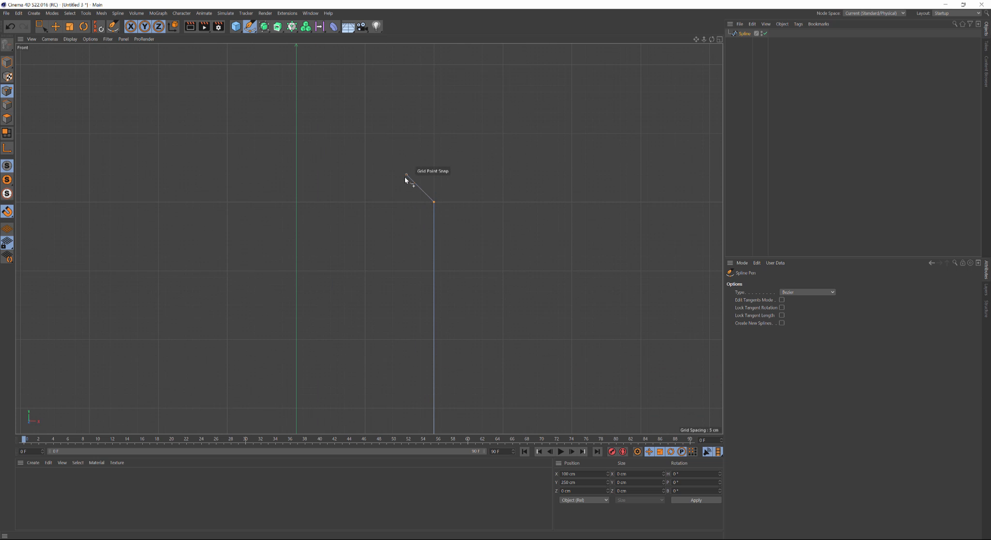
click(401, 176)
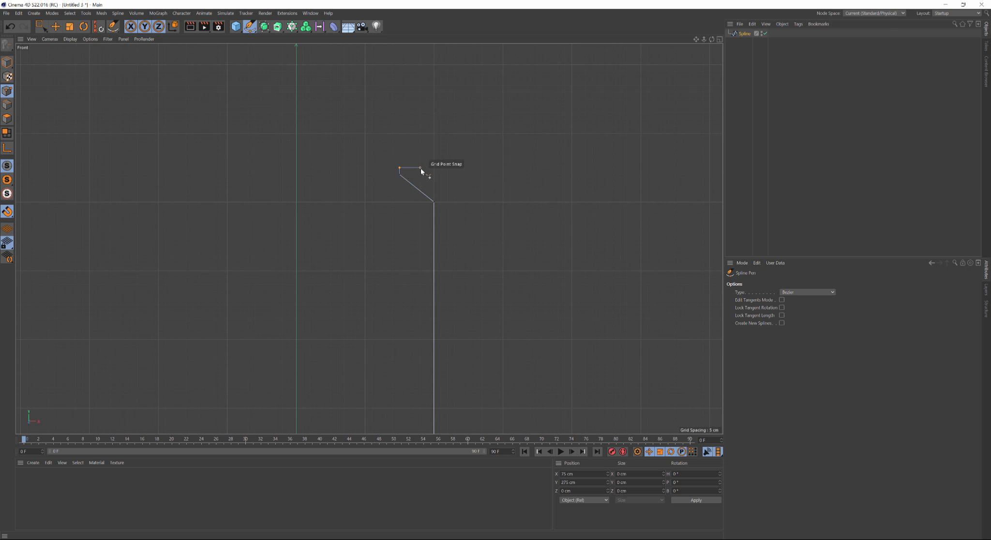
click(434, 168)
click(433, 133)
click(401, 133)
click(402, 128)
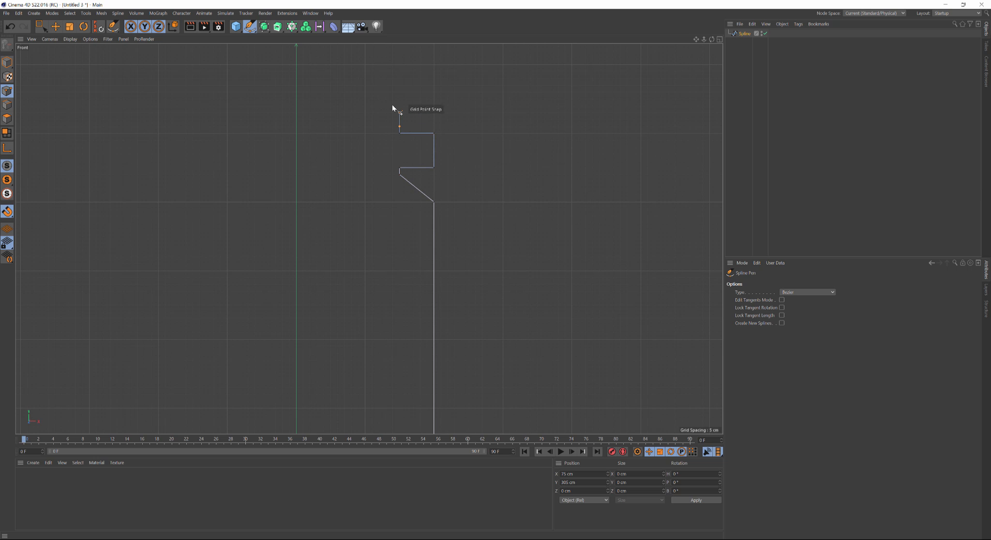
Continue the spline through X 50 cm, Y 350 cm to X 0, Y 375 cm, close it at the origin and finish drawing.
click(366, 98)
alt+middle_drag(368, 70, 370, 273)
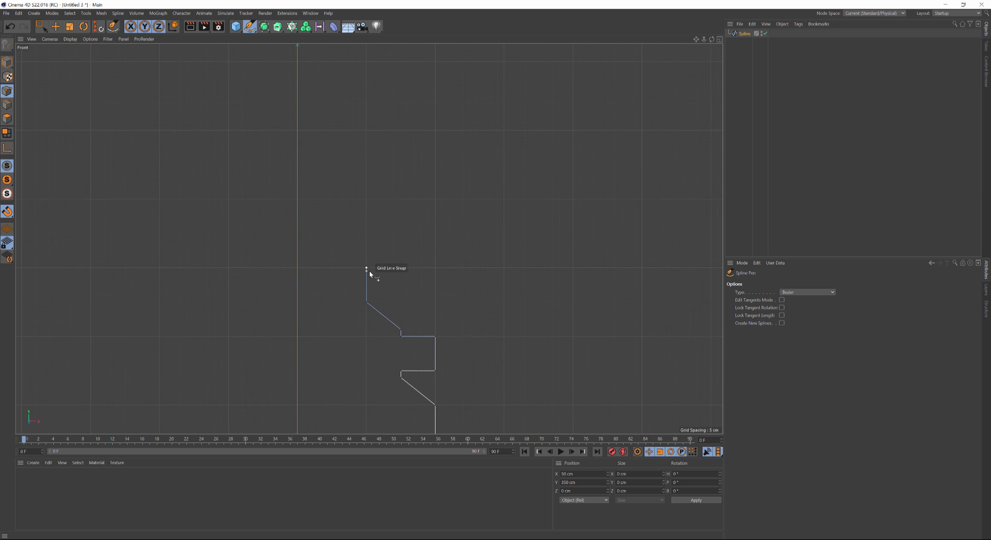
click(369, 272)
click(298, 233)
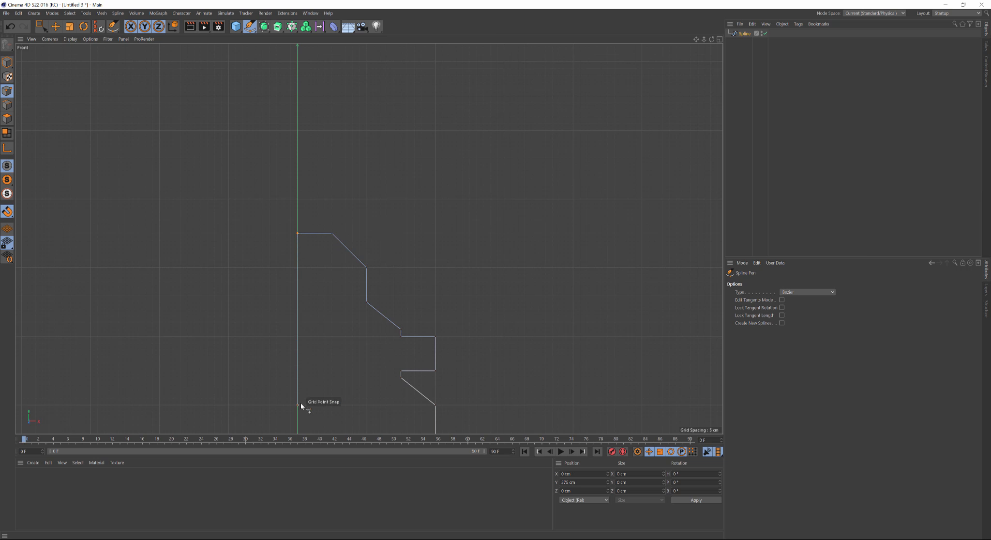
middle_drag(302, 404, 319, 87)
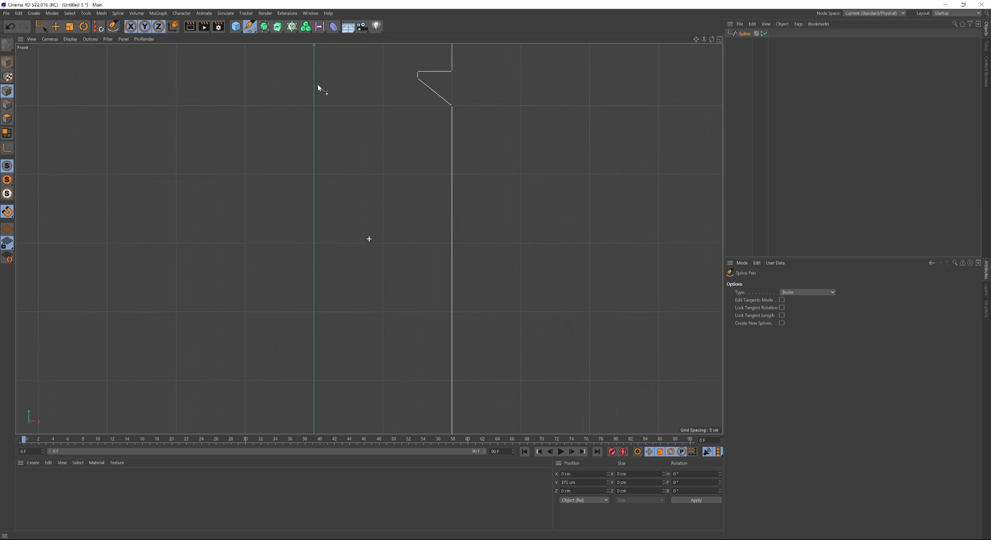
click(316, 419)
key(space)
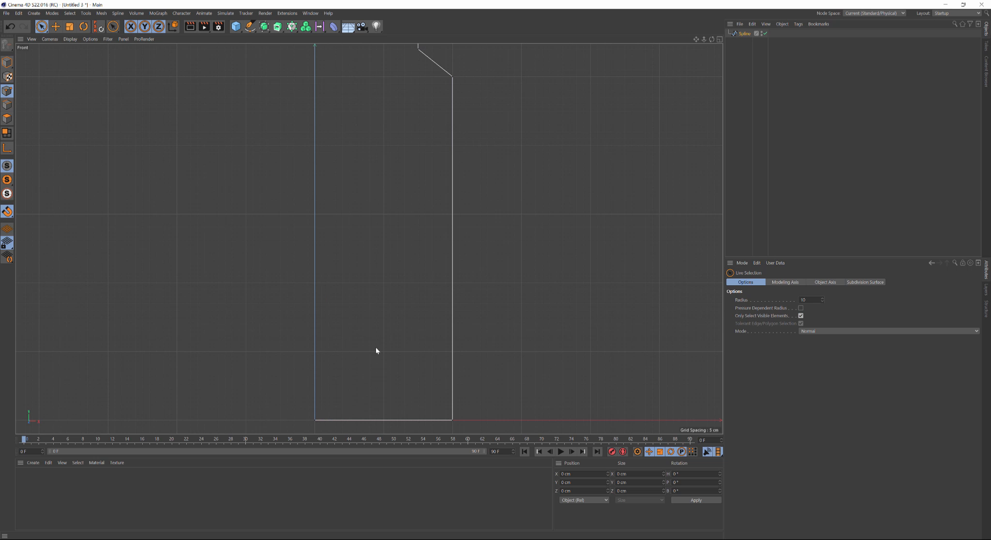
Chamfer the two outer corner points of the square protrusion into a half-round with a radius of about 15 cm.
scroll(394, 294, down, 3)
scroll(394, 295, up, 1)
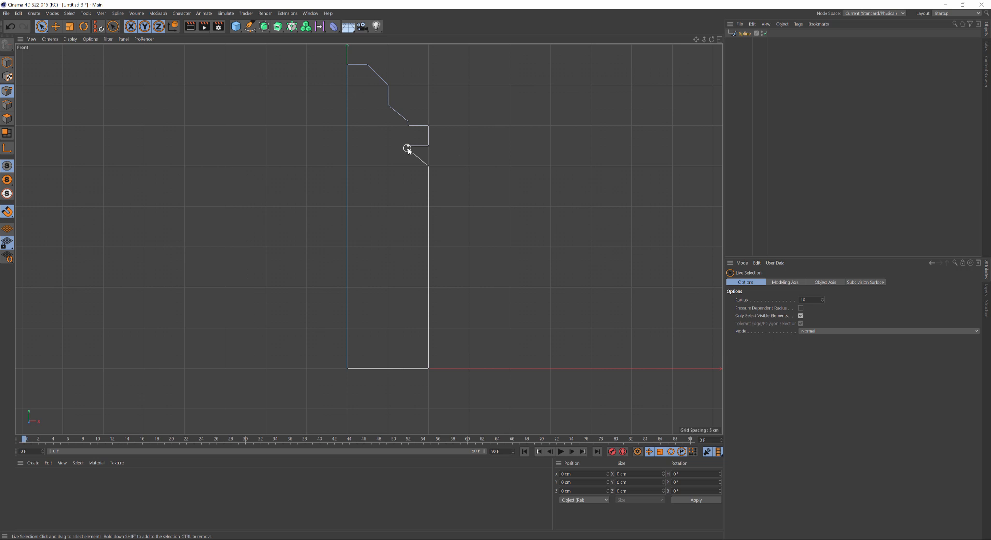
click(429, 126)
shift+click(429, 146)
scroll(449, 142, up, 6)
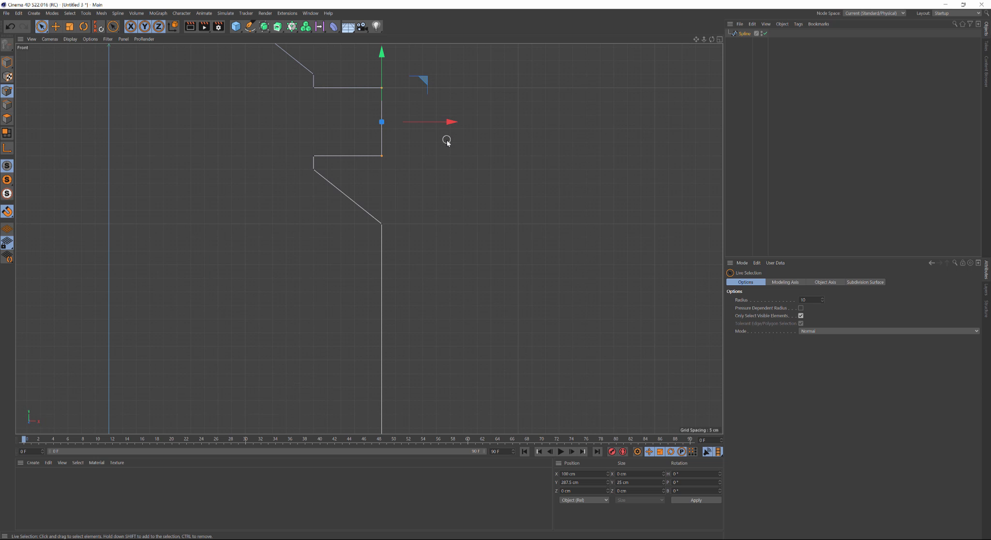
middle_drag(447, 140, 473, 360)
right_click(472, 268)
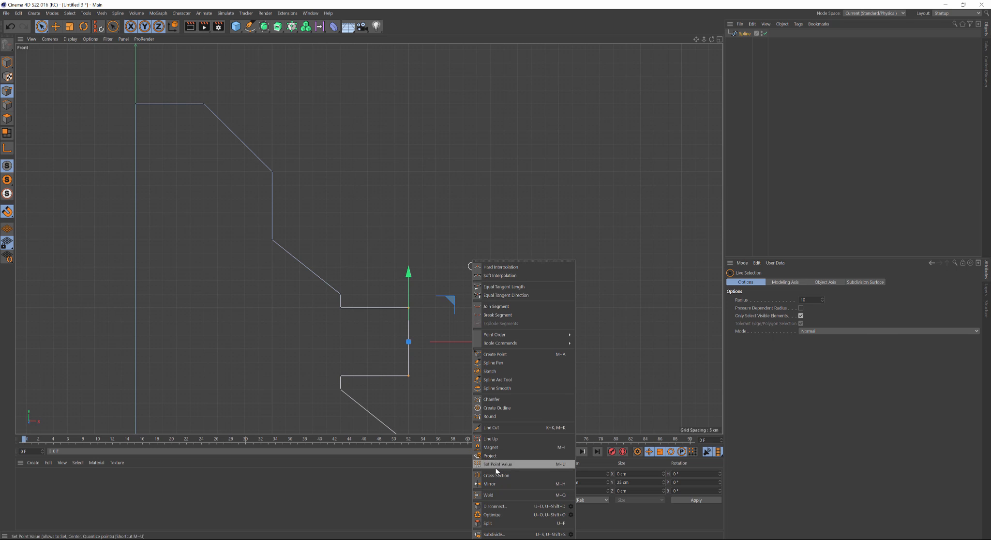
click(498, 401)
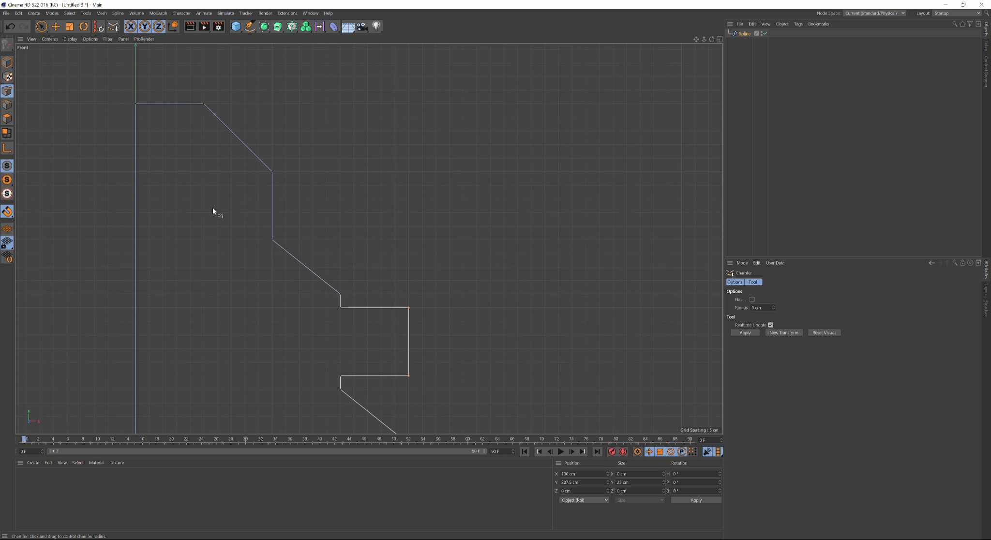
drag(213, 210, 801, 118)
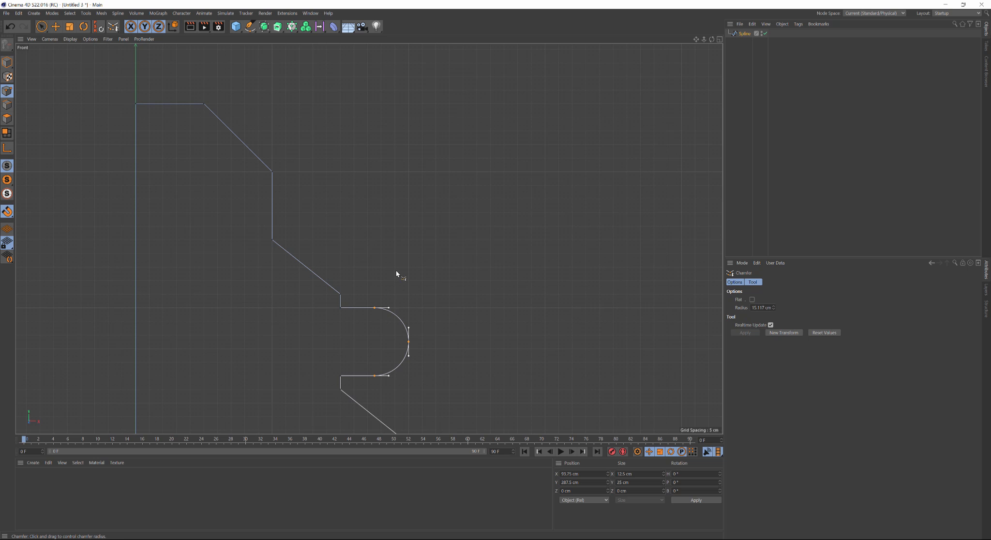
key(space)
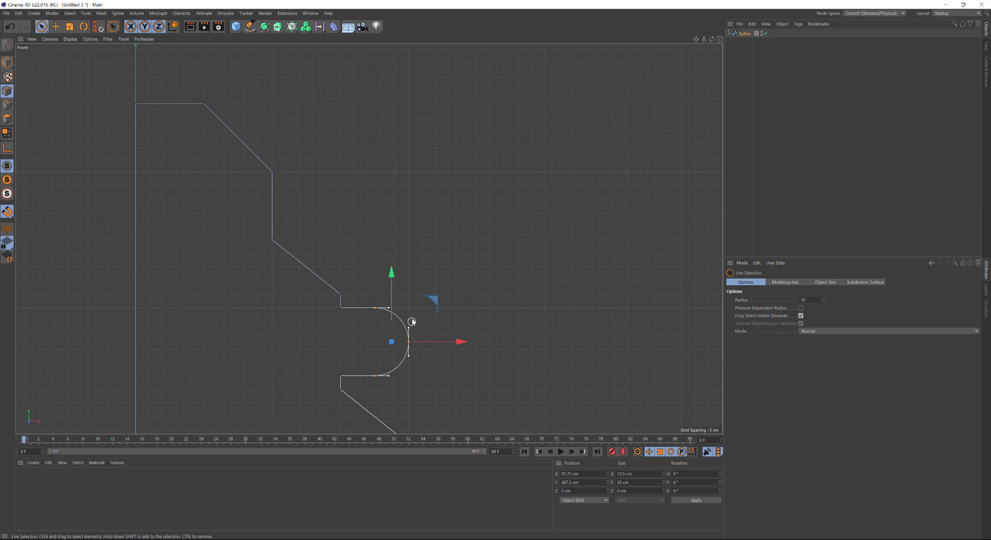
Chamfer the four corner points of the profile above the round protrusion with a radius of about 7.9 cm.
click(407, 237)
mouse_move(272, 175)
mouse_down()
mouse_move(270, 243)
mouse_move(345, 272)
mouse_move(339, 295)
mouse_up()
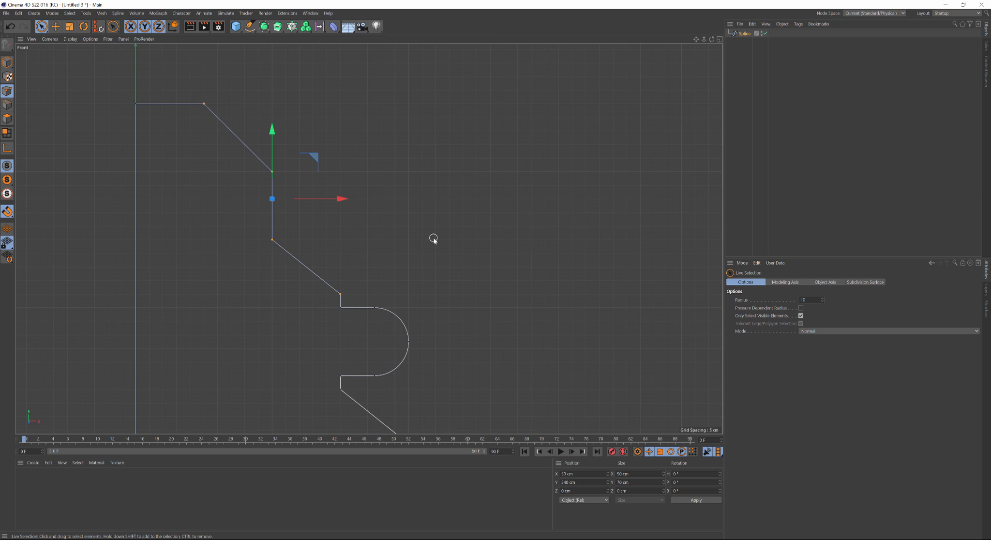
right_click(435, 240)
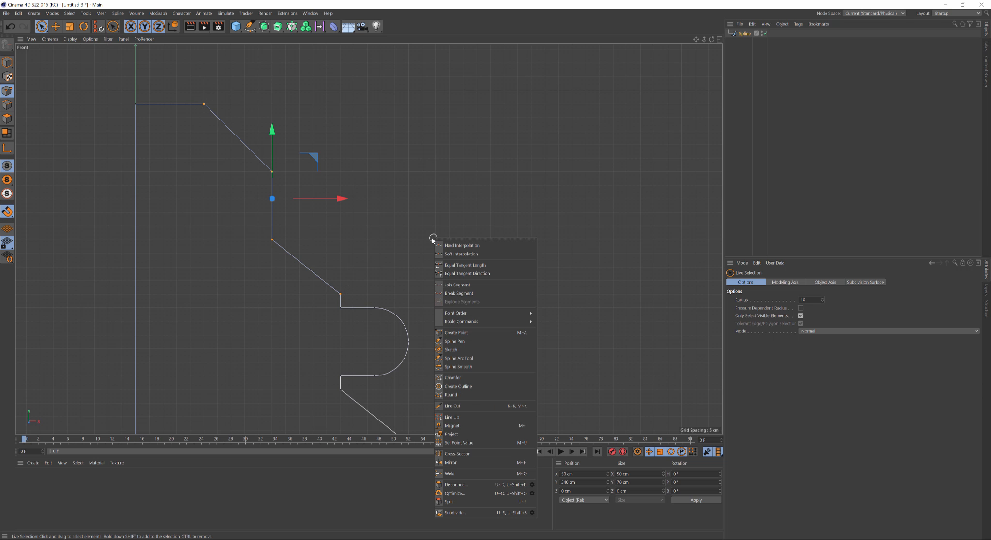
click(453, 377)
drag(203, 347, 490, 270)
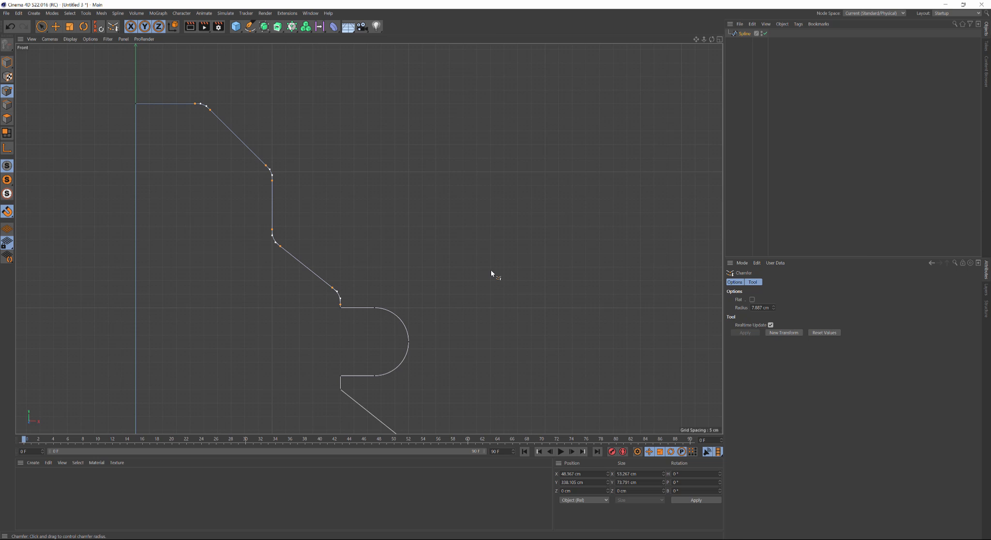
middle_click(464, 371)
middle_click(472, 313)
key(space)
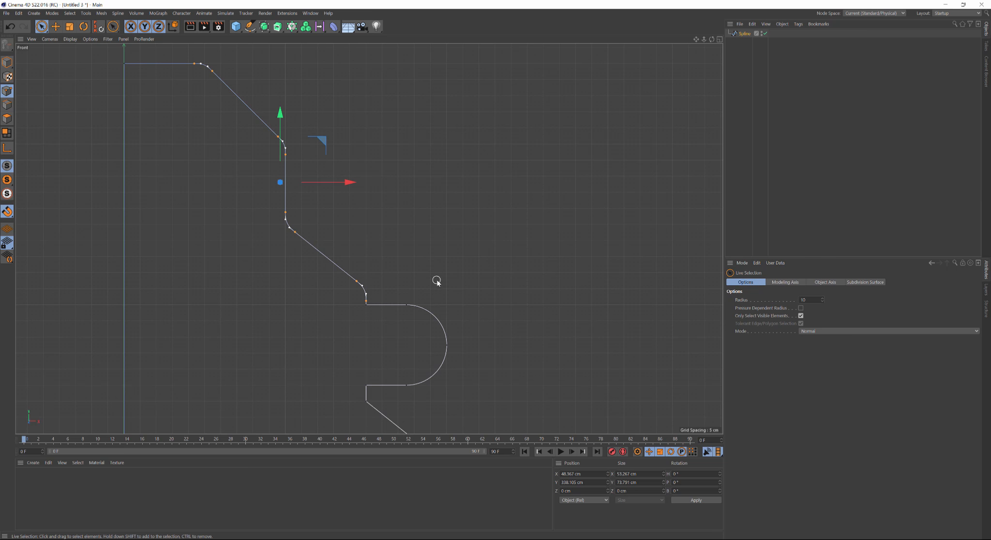
Chamfer the three corner points directly below the round protrusion and clear the point selection.
key(space)
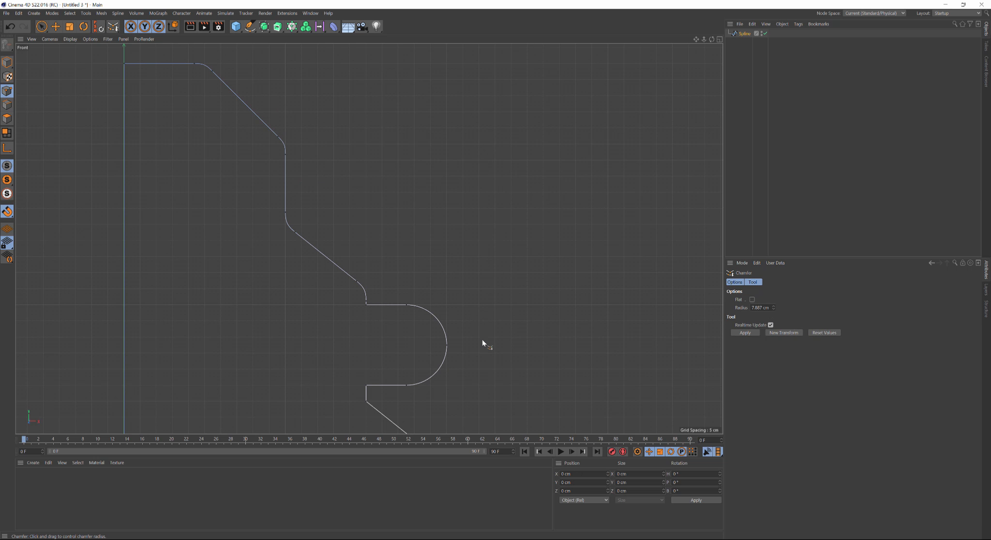
middle_click(482, 339)
middle_click(479, 310)
middle_drag(468, 345, 454, 128)
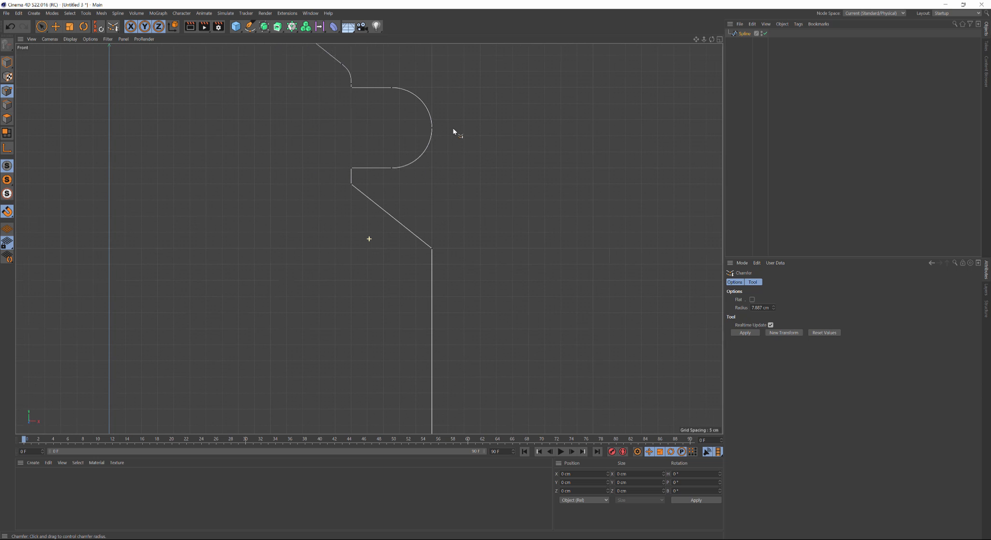
key(space)
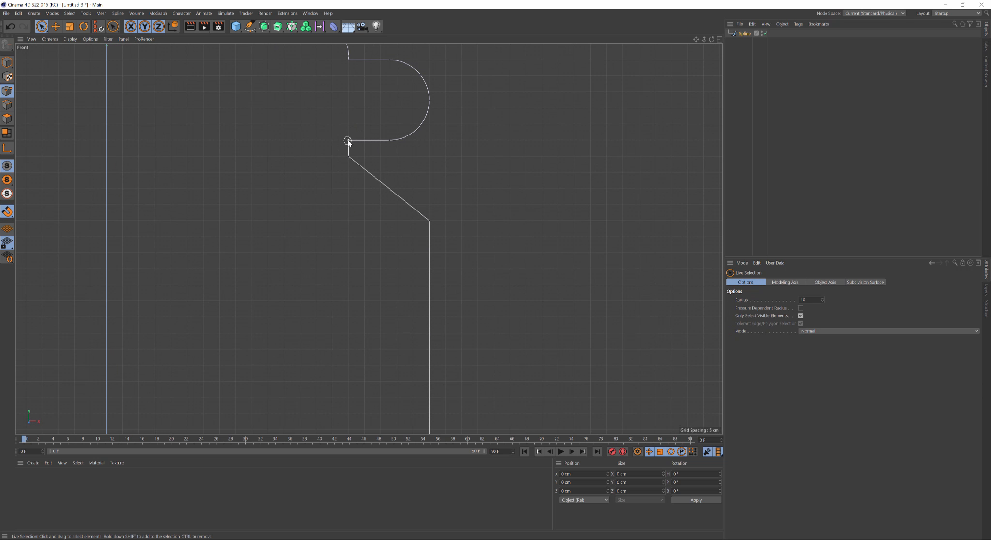
drag(348, 141, 349, 158)
shift+click(426, 215)
key(space)
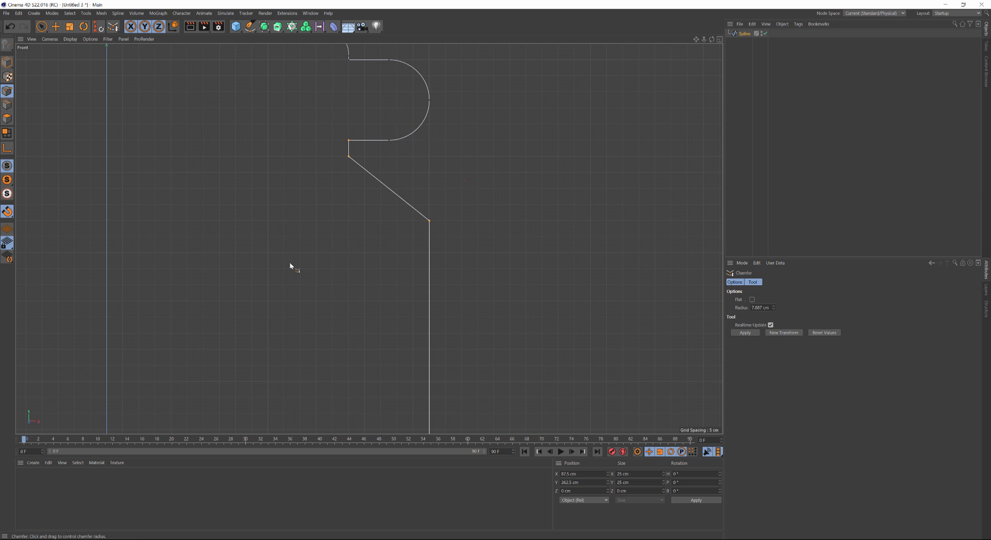
drag(274, 274, 644, 230)
key(space)
click(478, 208)
Select all profile points except those on the Y axis with Rectangle Selection and move them inward along X to position 50 cm.
scroll(478, 207, down, 5)
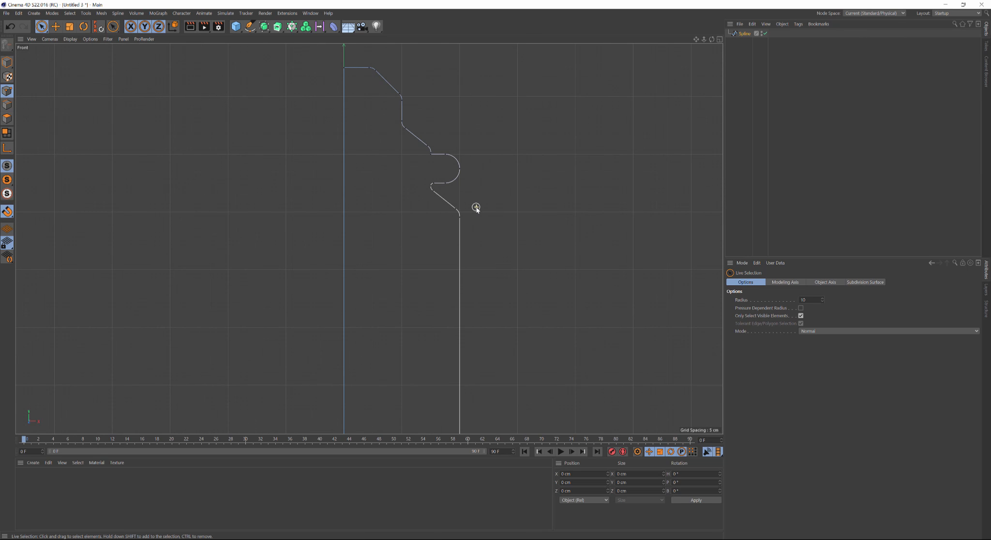
alt+middle_drag(489, 292, 462, 283)
click(41, 29)
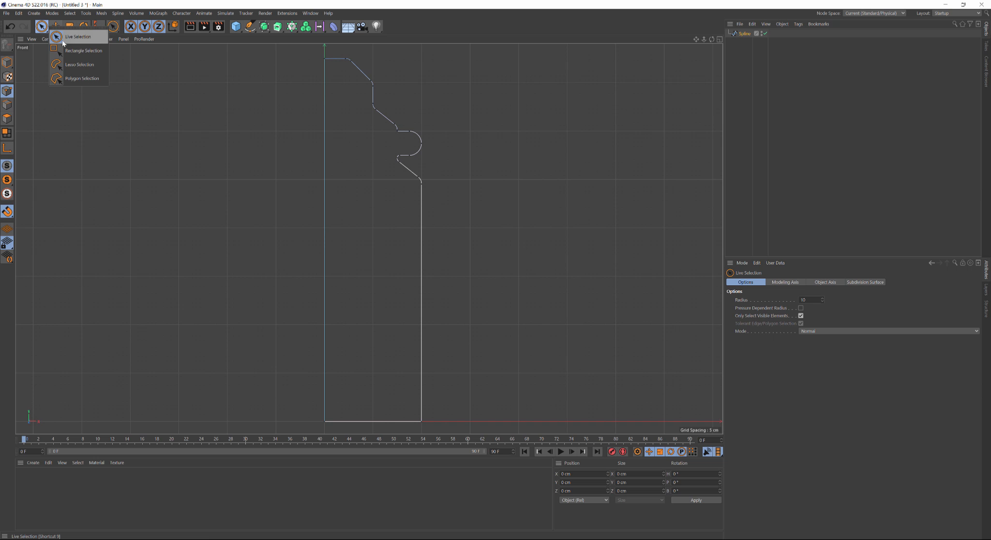
click(72, 48)
drag(372, 106, 471, 435)
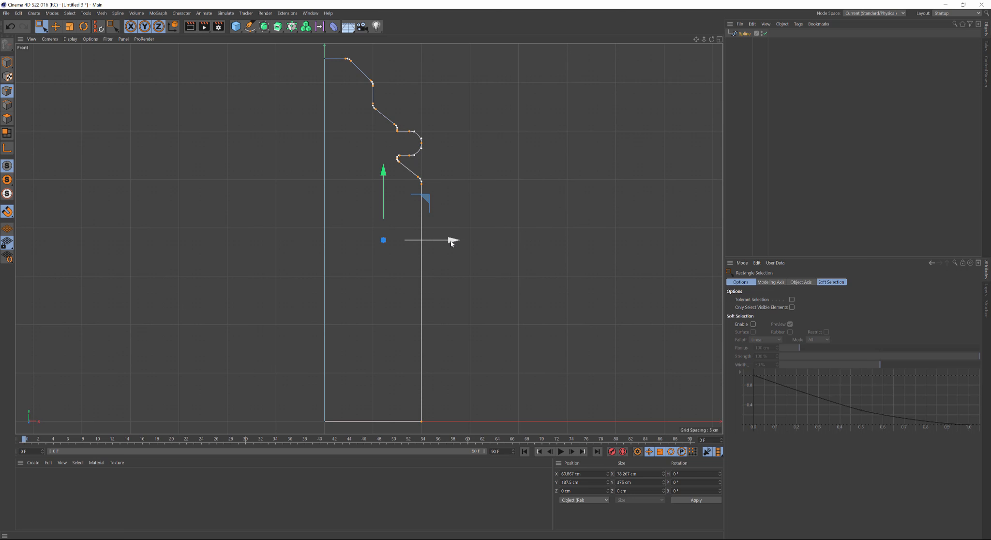
drag(451, 243, 443, 239)
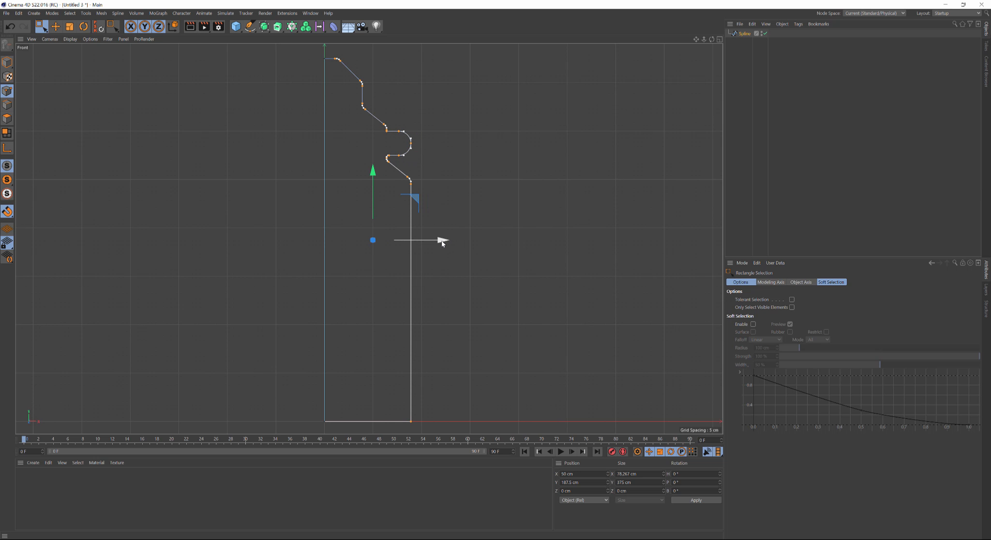
key(m)
key(s)
click(453, 248)
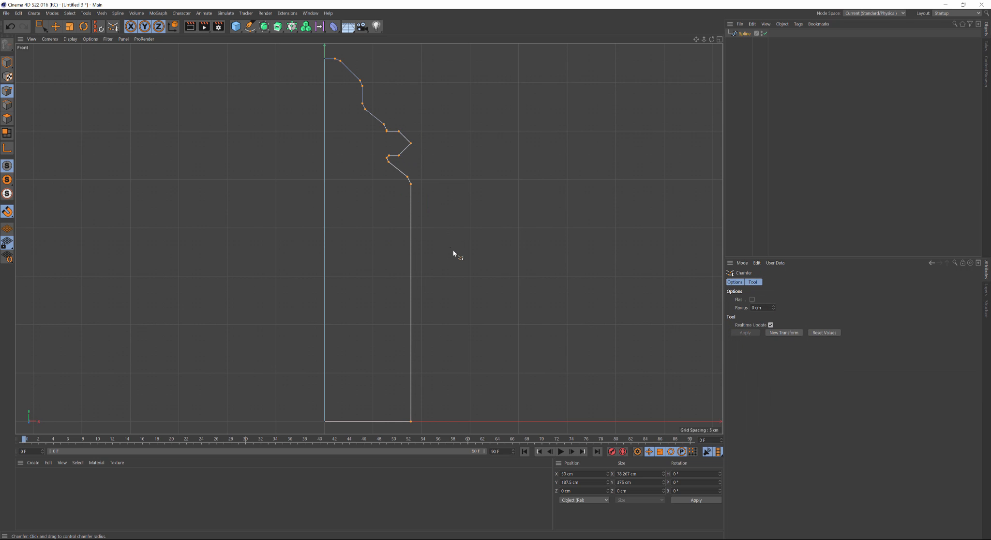
key(ctrl+z)
key(0)
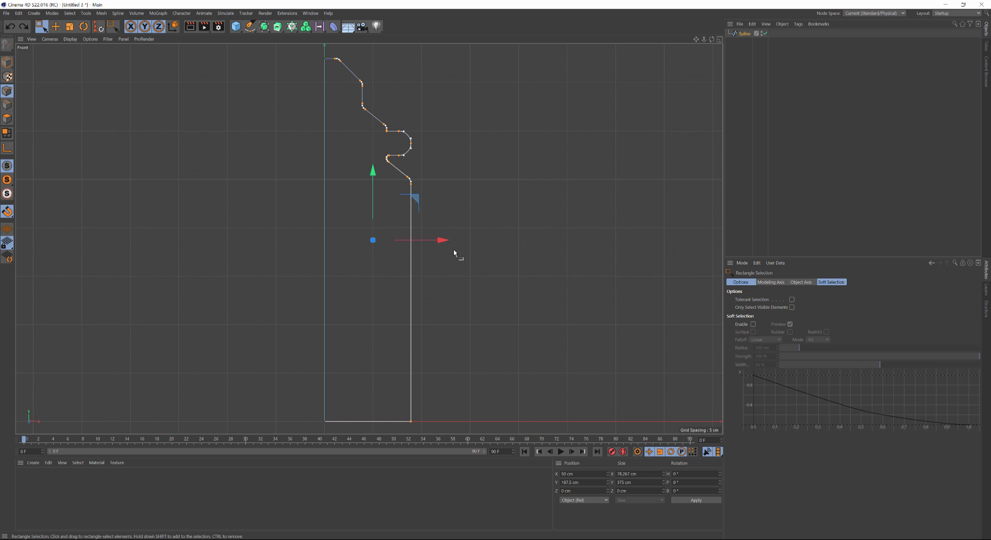
Deselect the points, add an Extrude object and make the spline its child.
click(488, 267)
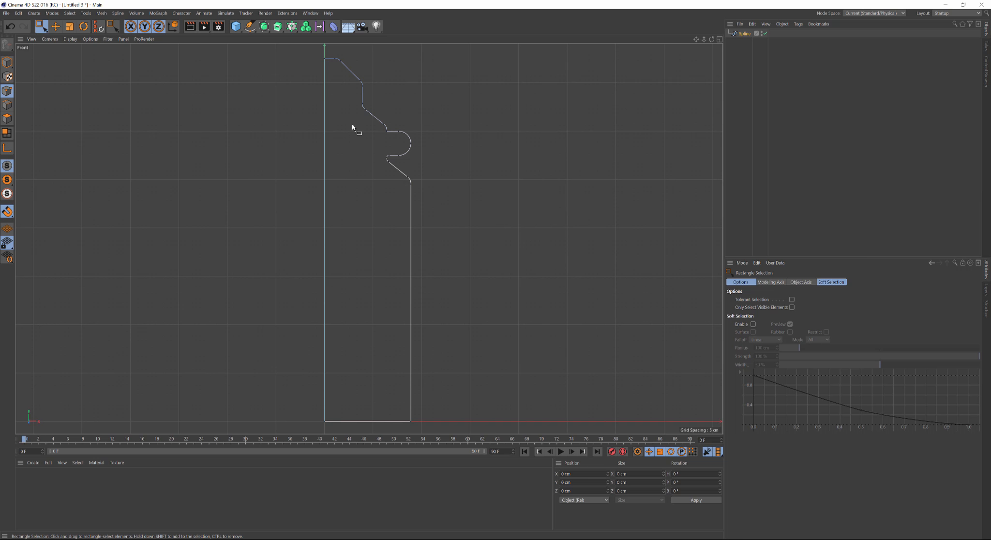
click(278, 29)
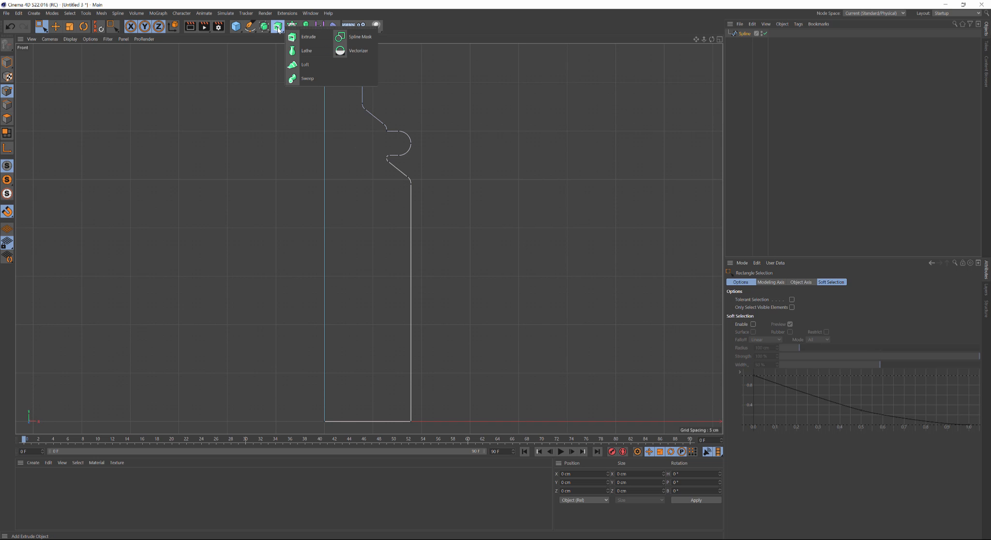
click(299, 37)
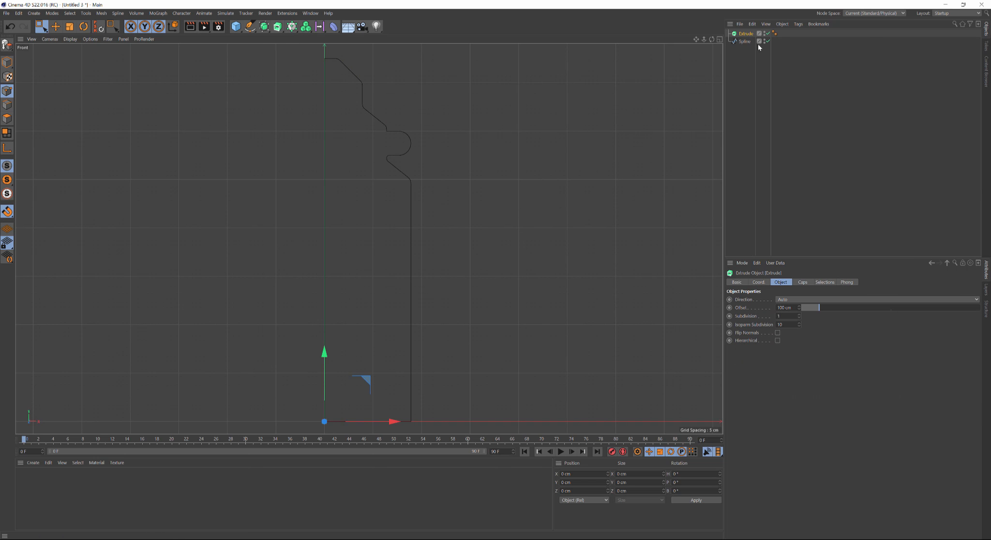
drag(744, 42, 748, 35)
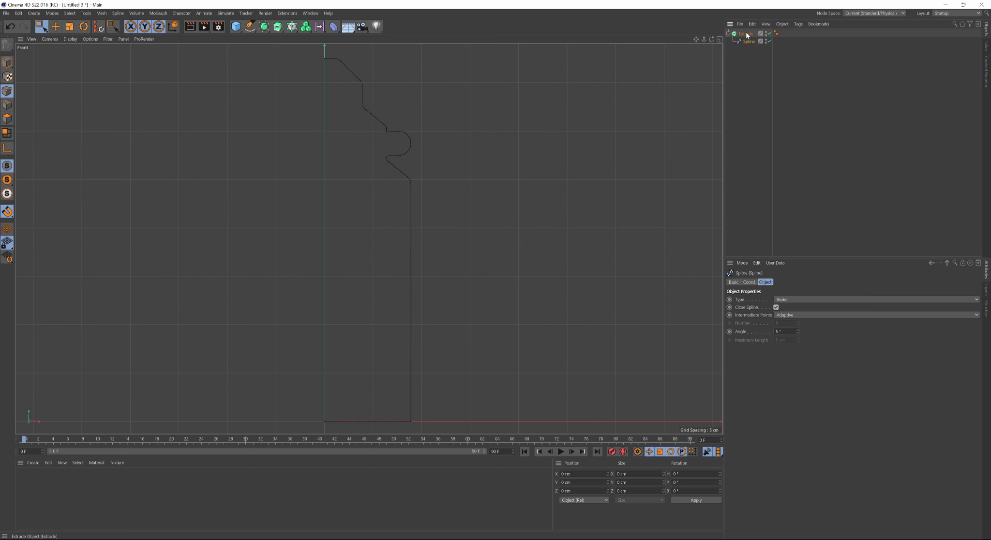
Set the Extrude object's offset to 800 cm to lengthen the moulding profile.
middle_click(555, 212)
middle_click(334, 187)
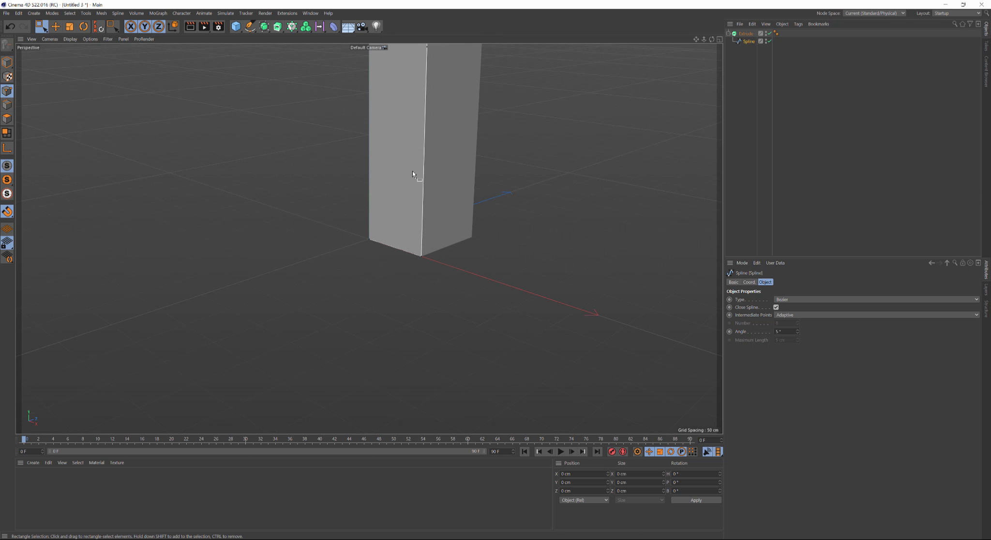
alt+drag(416, 173, 381, 287)
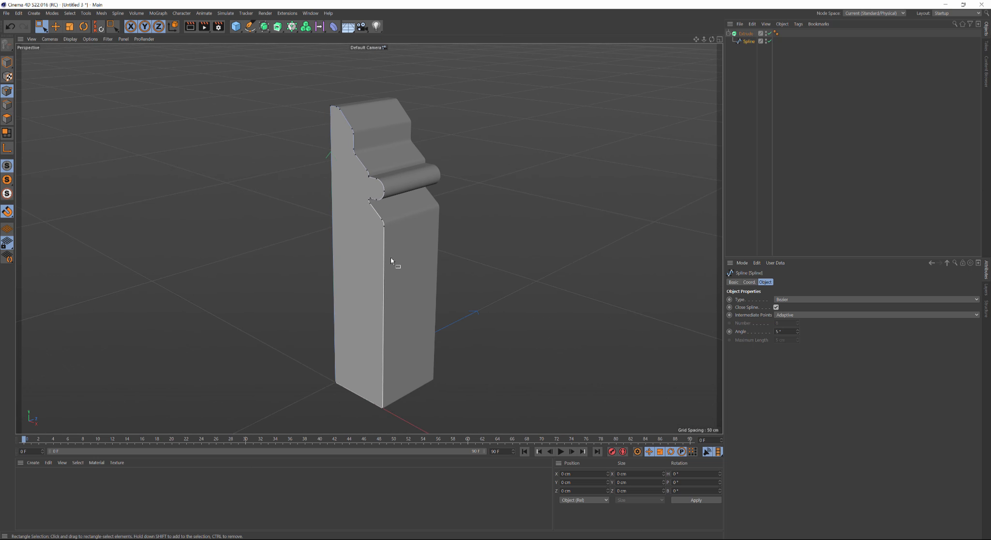
scroll(390, 257, down, 2)
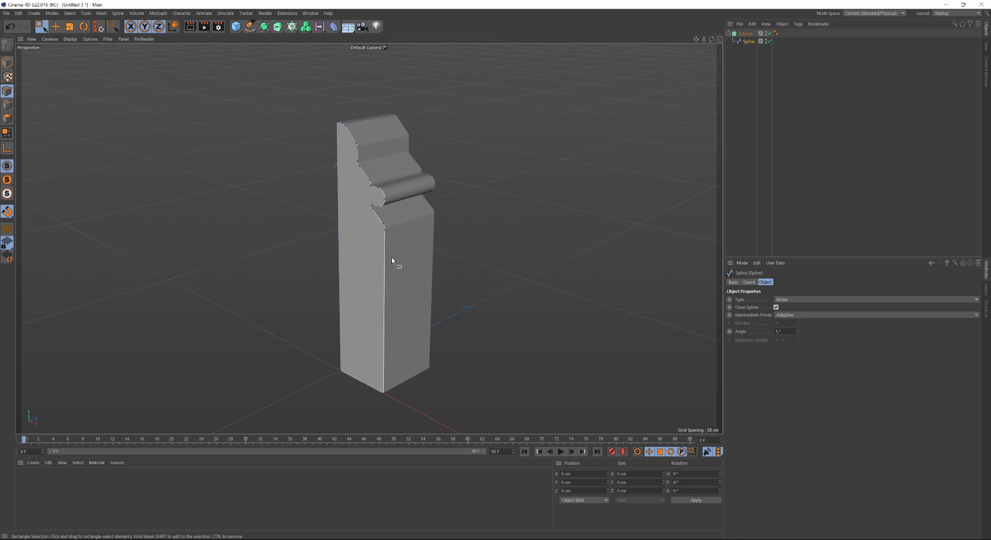
click(747, 33)
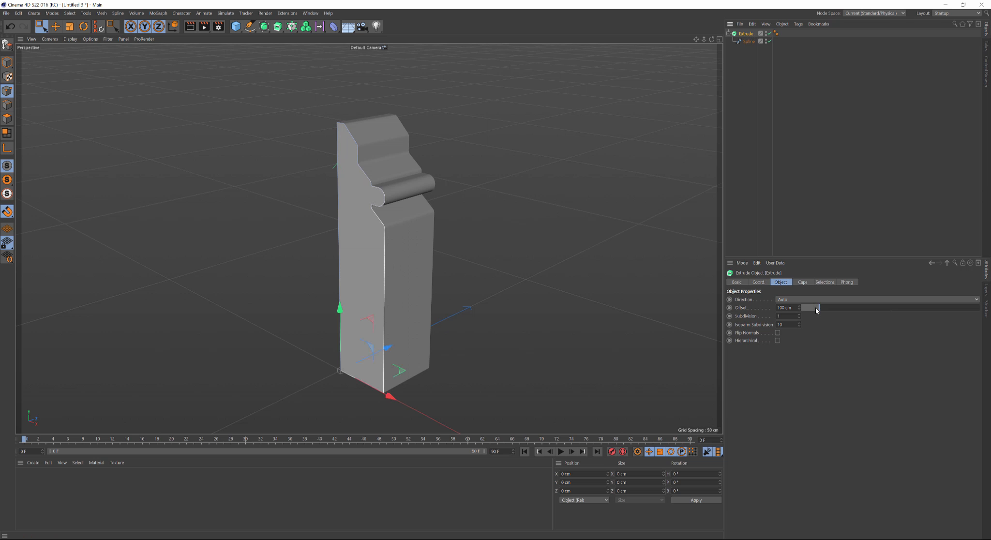
drag(818, 308, 879, 308)
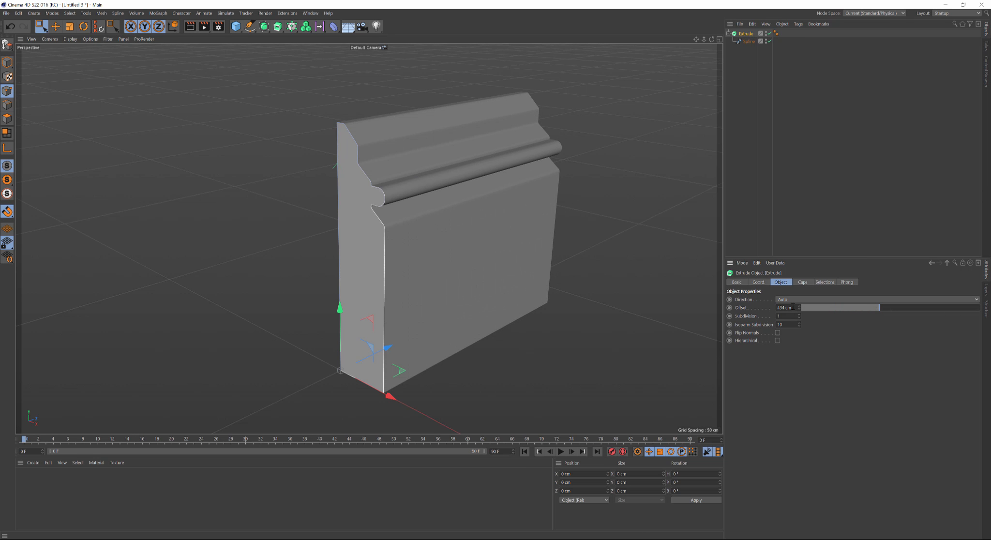
double_click(791, 308)
text(800)
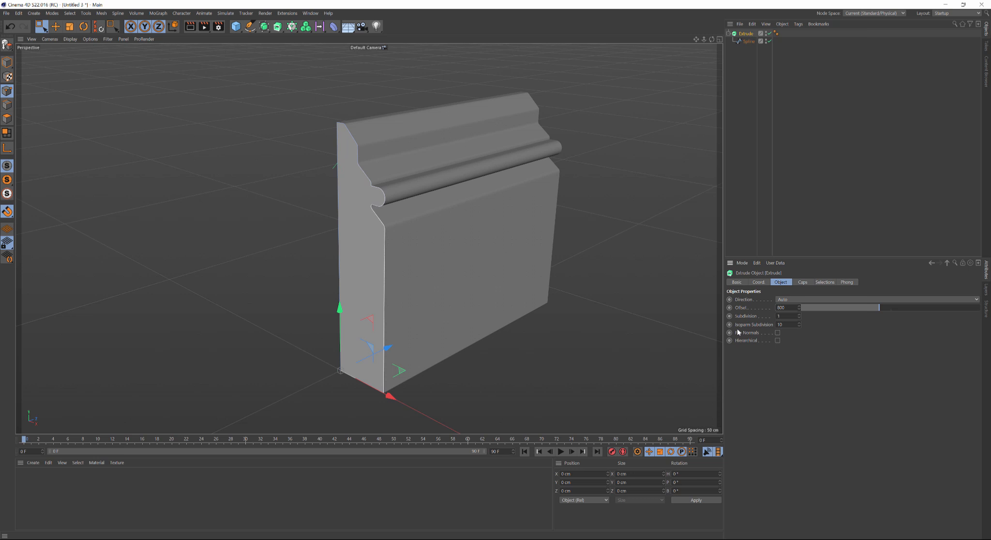
key(Return)
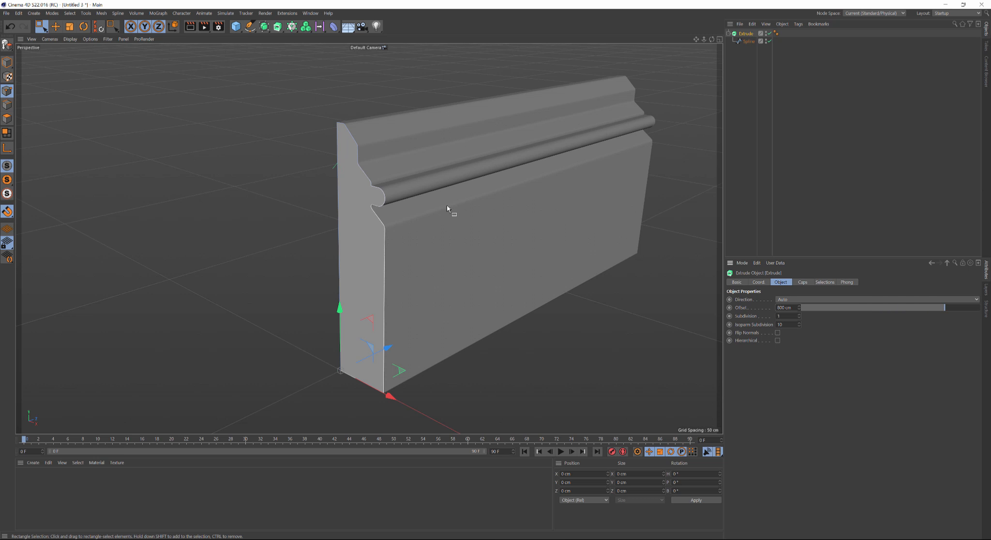
Select the profile spline under the Extrude object and activate the Scale tool in Model mode.
click(748, 41)
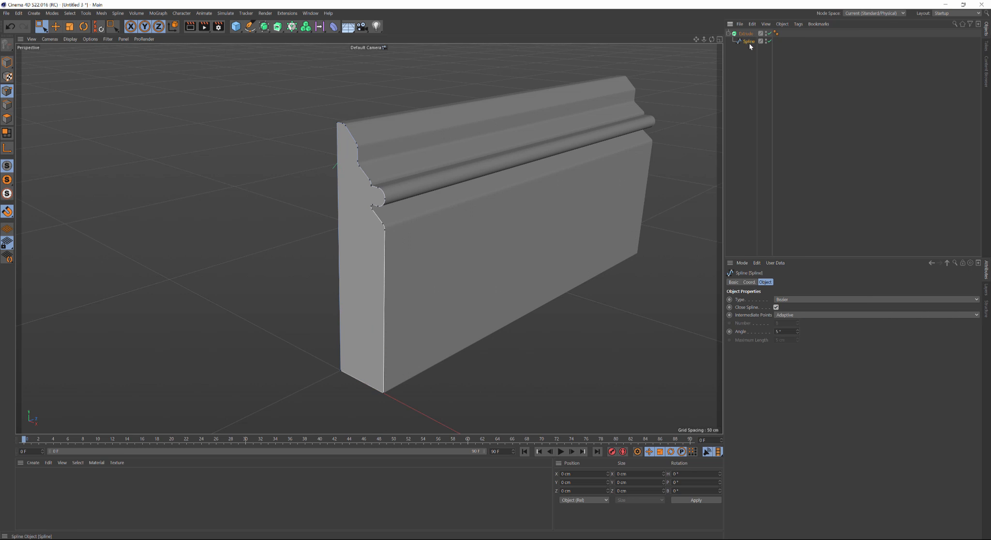
key(t)
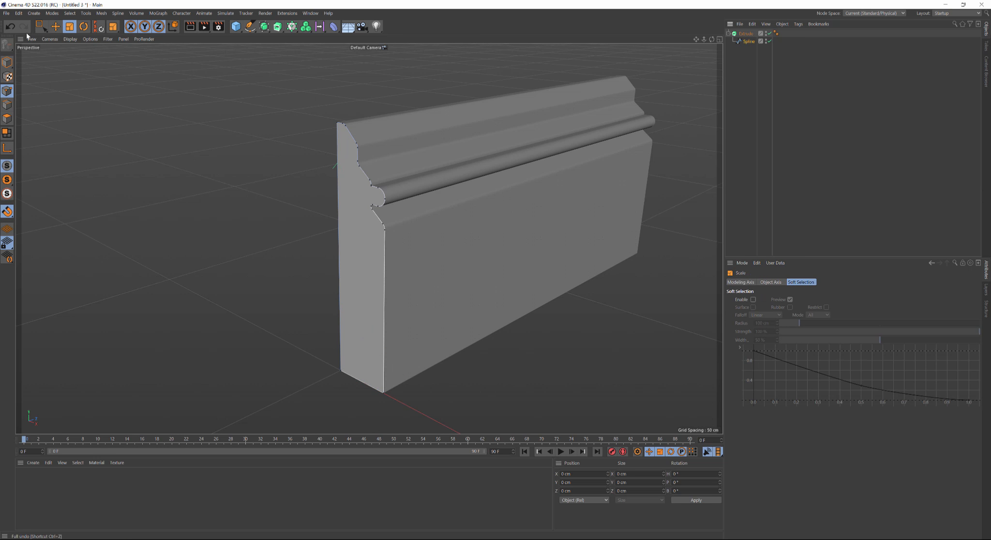
click(7, 62)
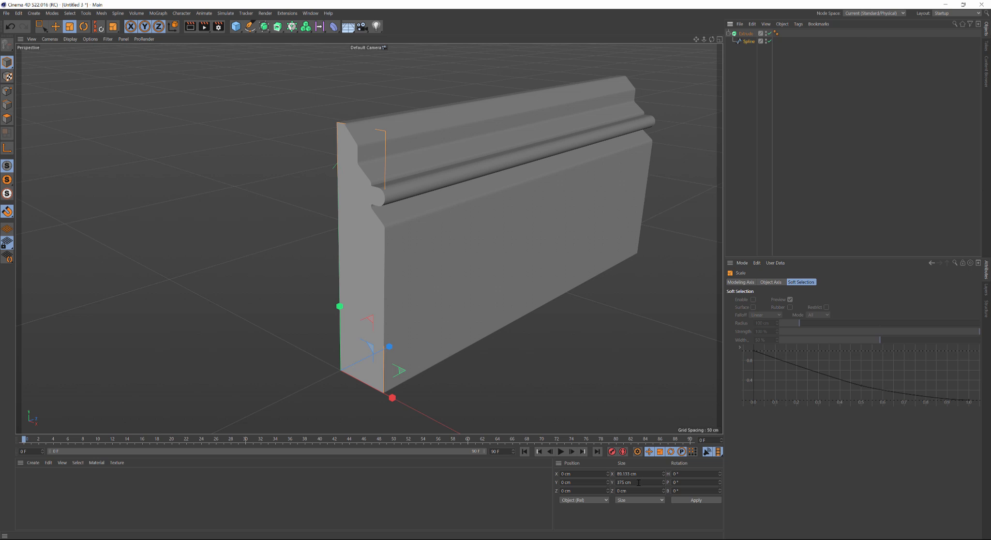
Try to resize the profile spline by setting only its Y size to 22 cm.
double_click(615, 483)
key(Return)
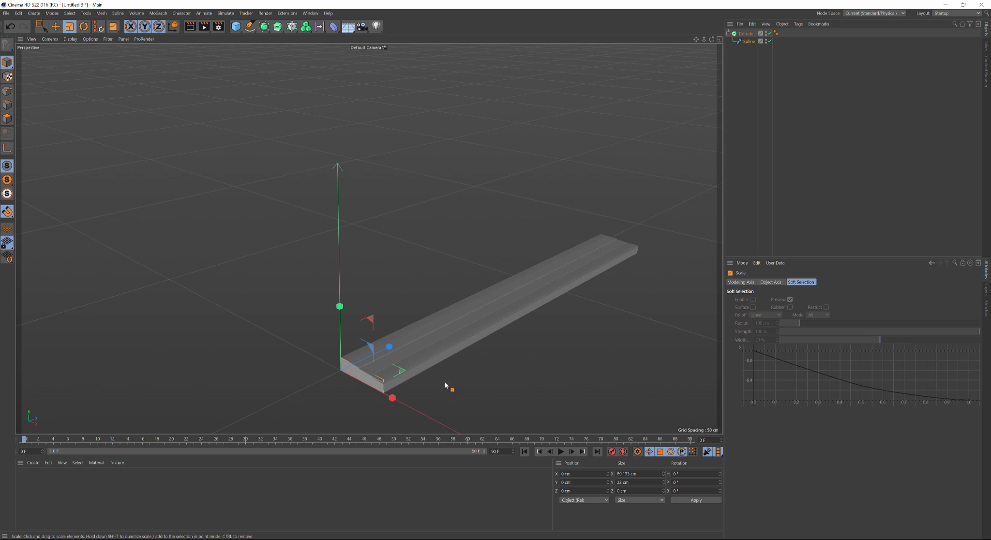
key(ctrl+z)
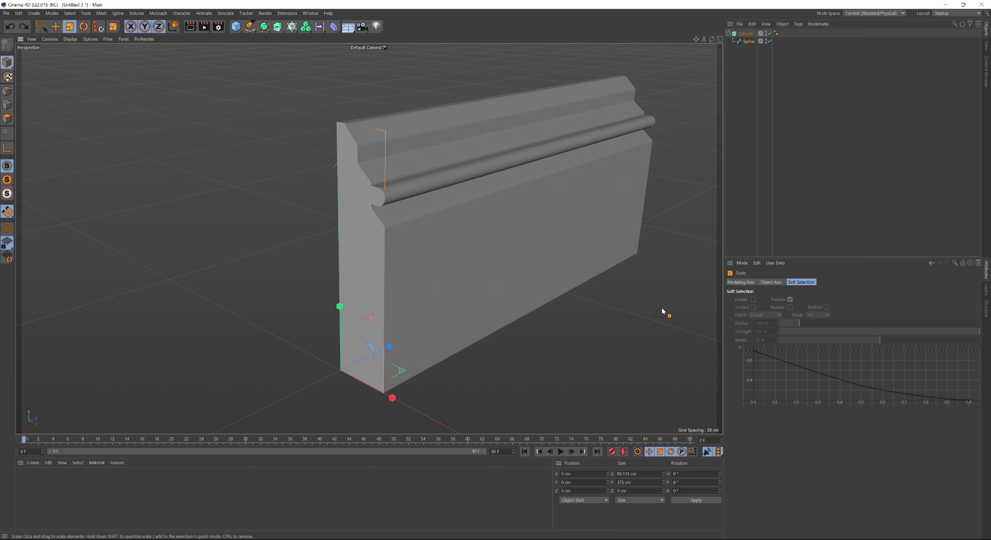
Scale the profile spline uniformly down to 22 cm high and about 5.2 cm wide, and clear the selection.
drag(662, 309, 378, 386)
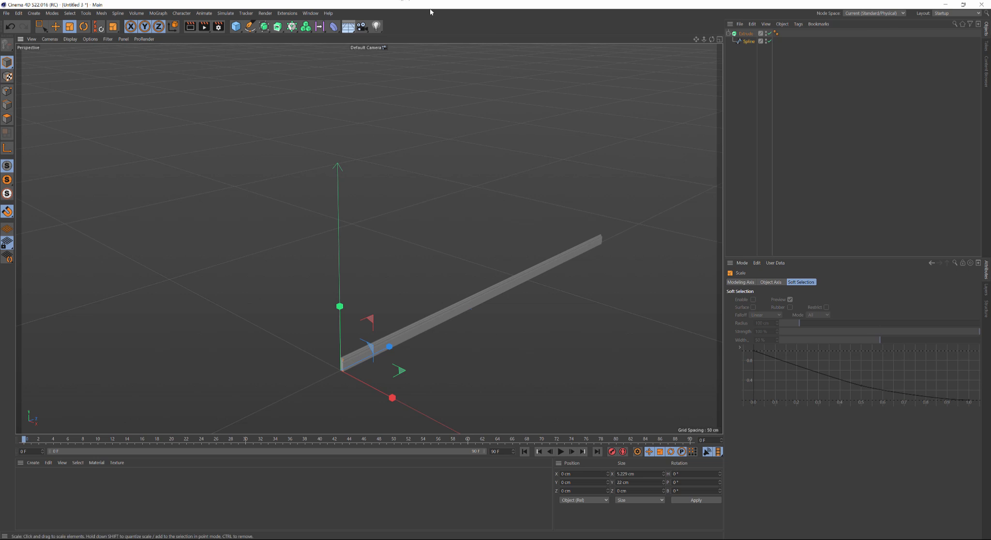
key(0)
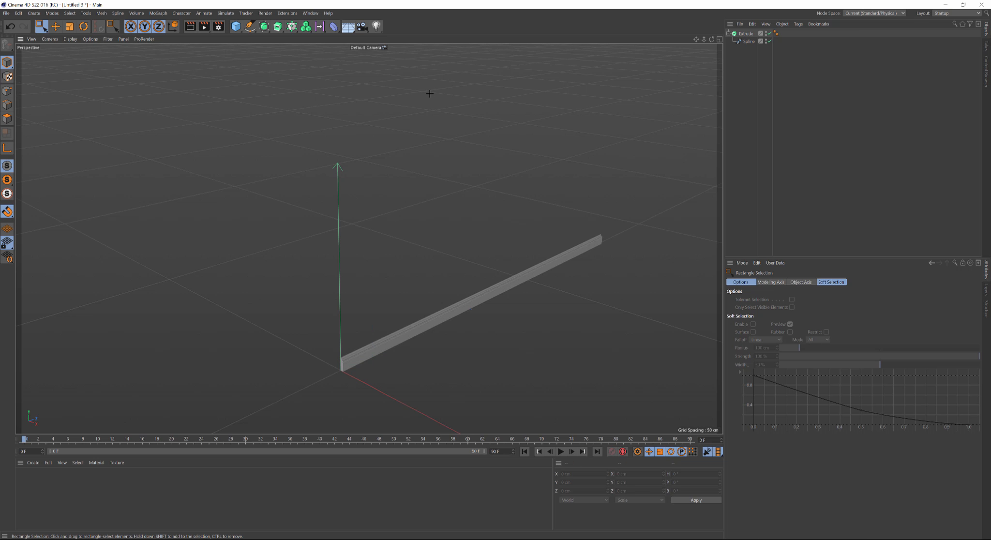
Collapse the Extrude object's hierarchy and rename the object as Skirting.
click(729, 33)
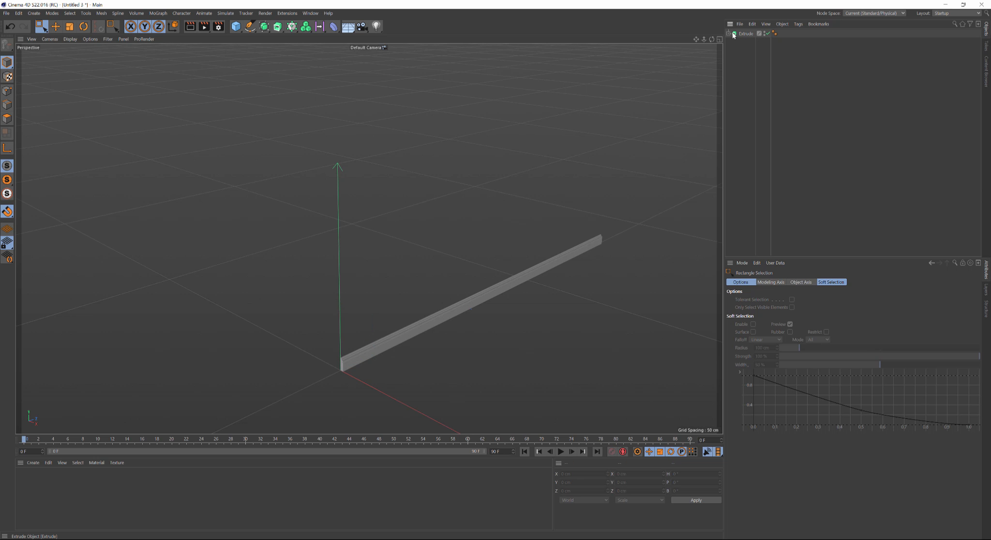
double_click(746, 34)
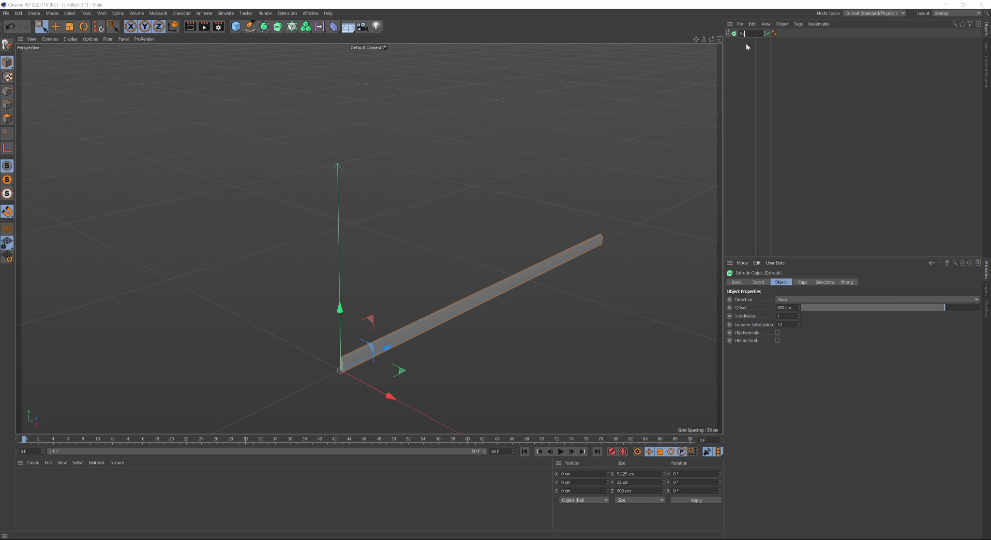
key(Escape)
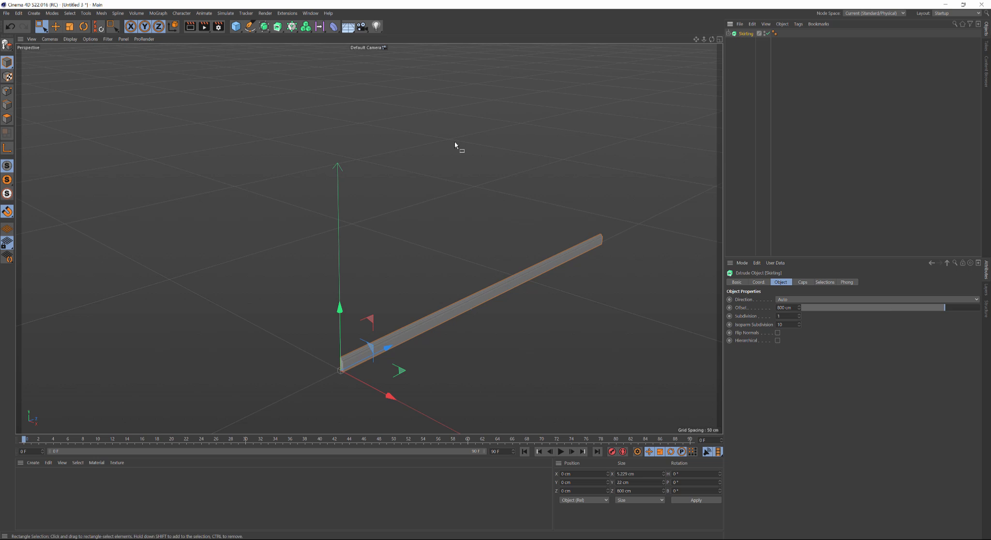
Switch to the room scene project and paste the Skirting object into it, deleting the duplicate copy.
key(v)
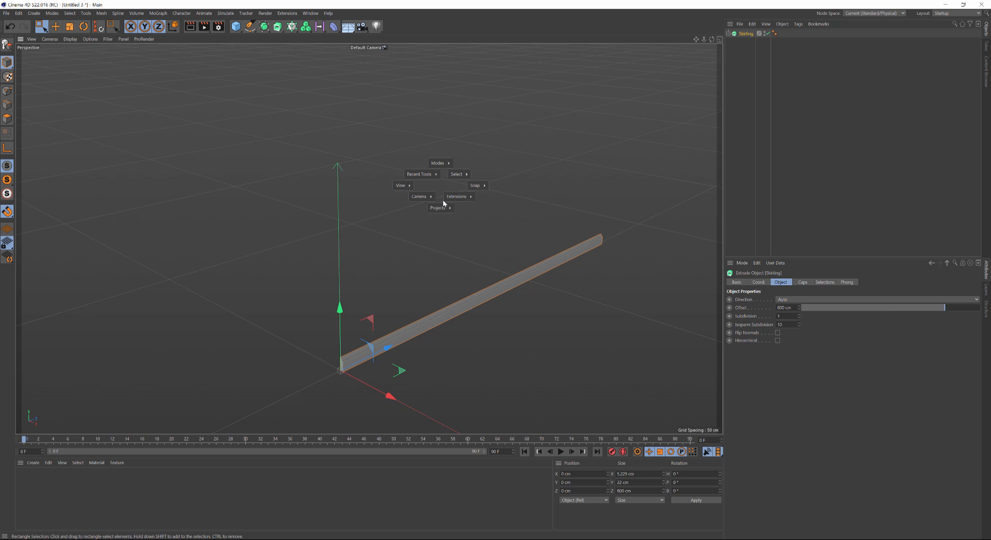
mouse_move(439, 208)
click(441, 226)
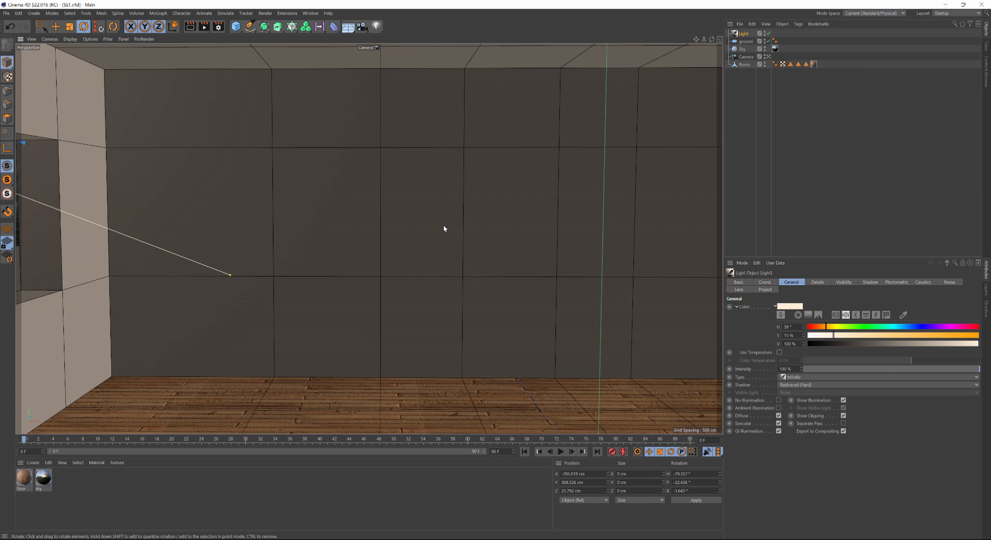
key(ctrl+v)
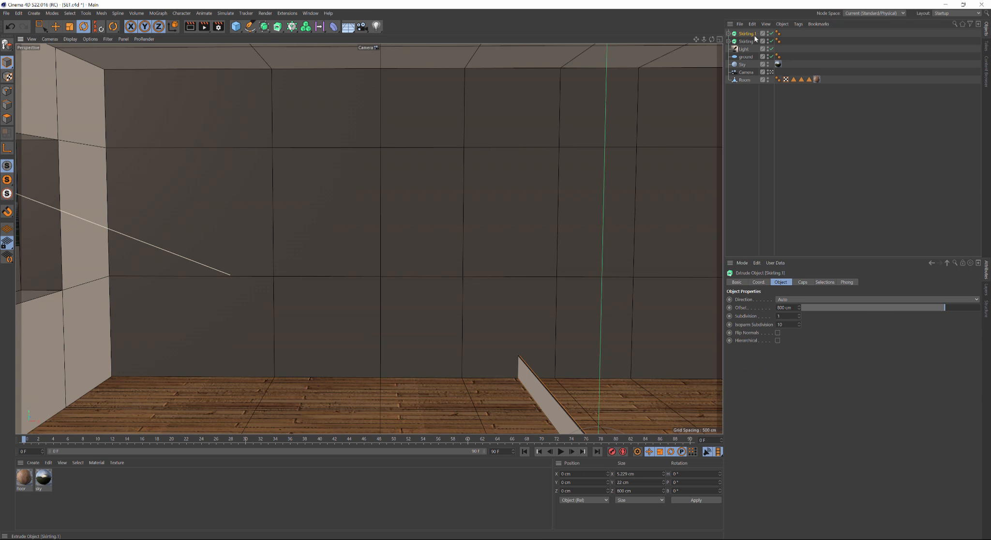
key(Delete)
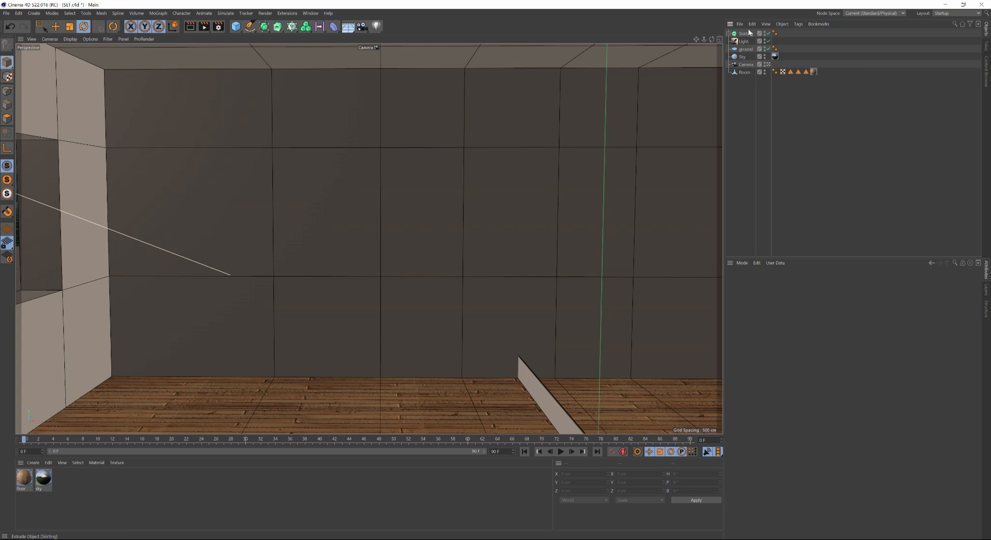
Return to the scene camera's view and lock the Camera object with a Protection tag.
click(748, 34)
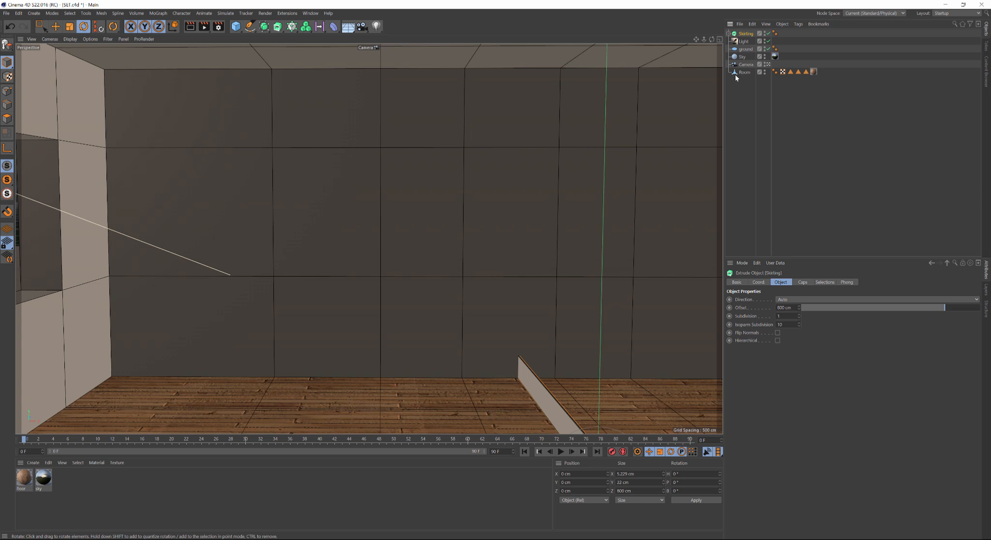
click(768, 63)
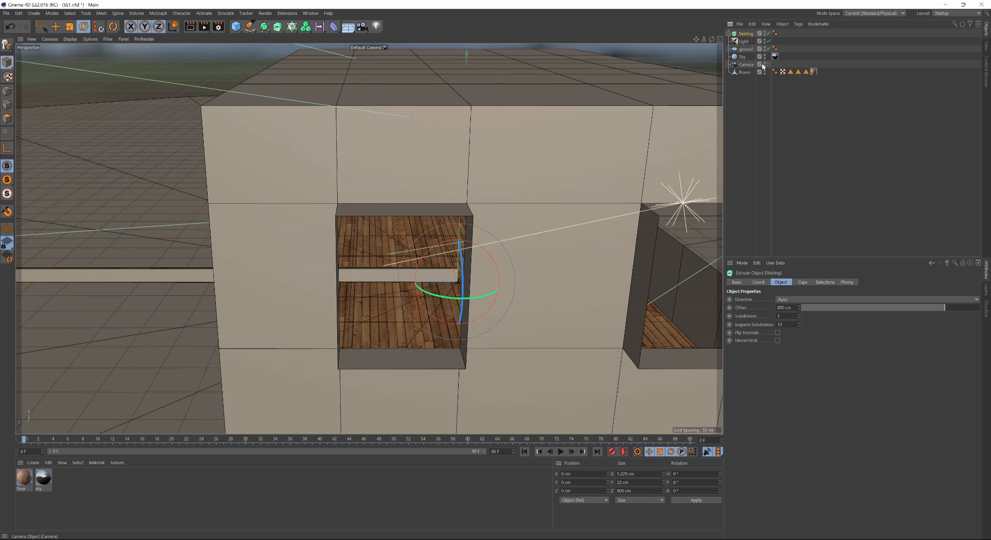
click(768, 64)
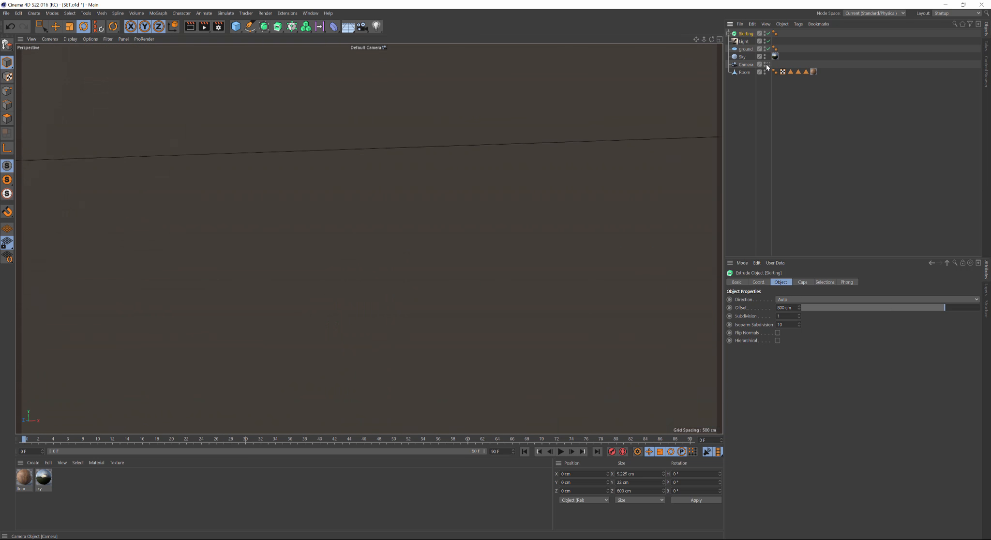
click(747, 65)
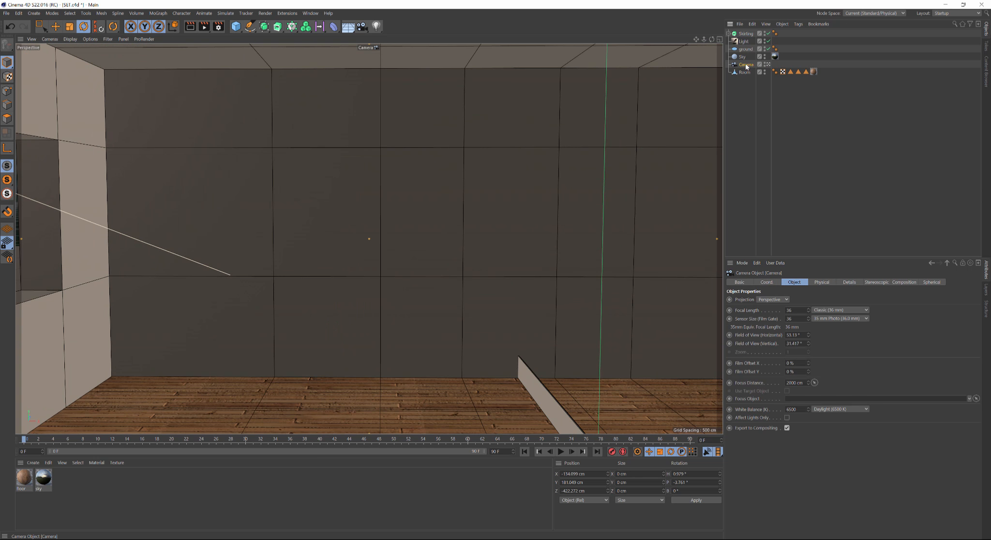
right_click(746, 67)
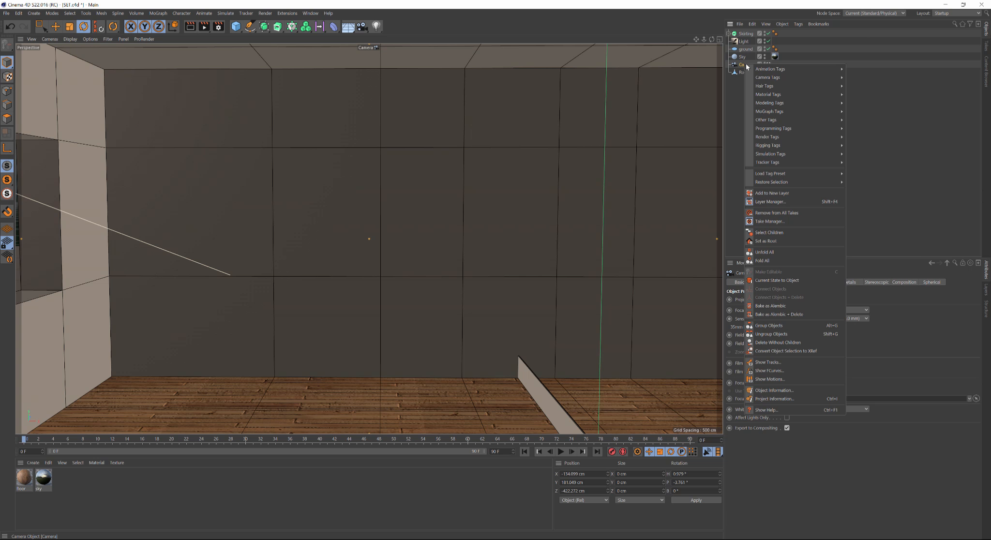
mouse_move(782, 122)
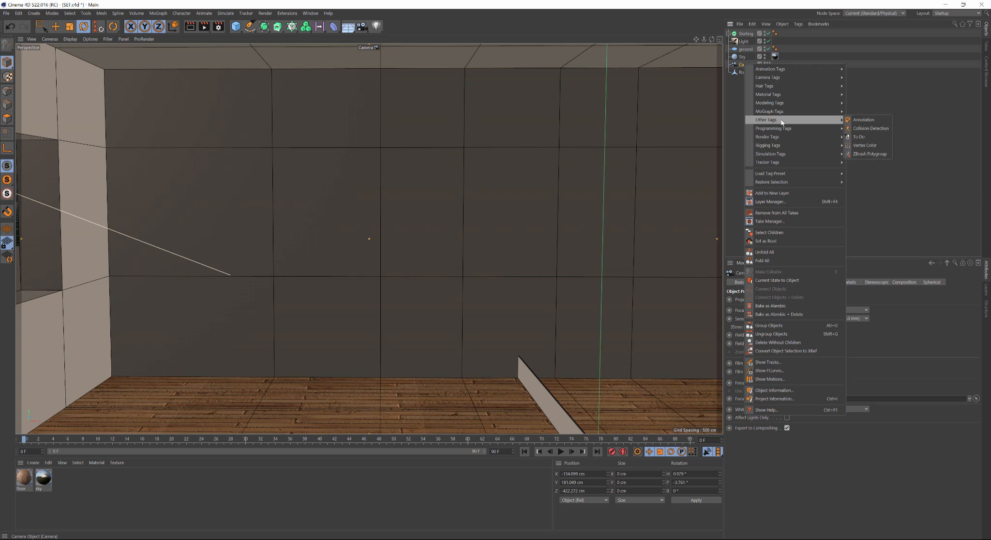
mouse_move(787, 146)
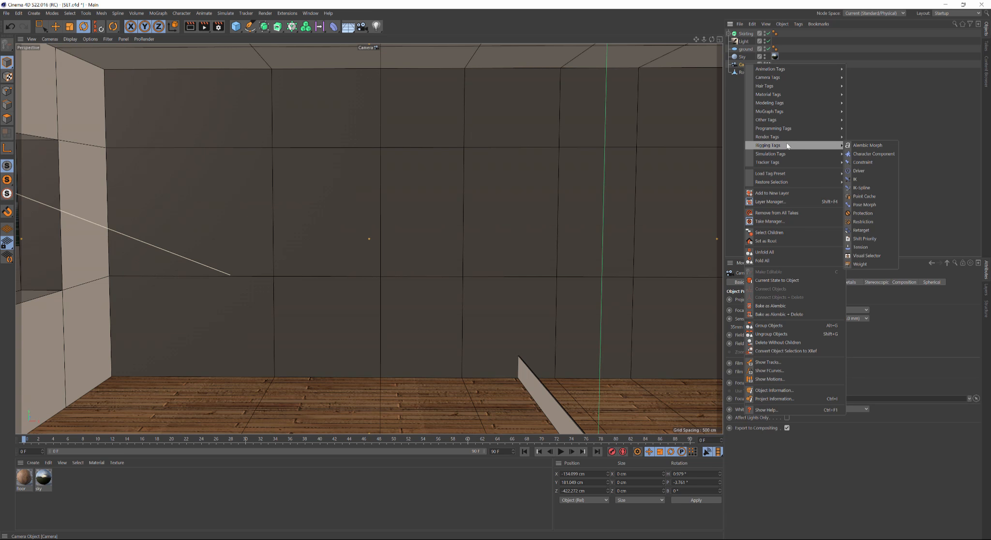
click(863, 213)
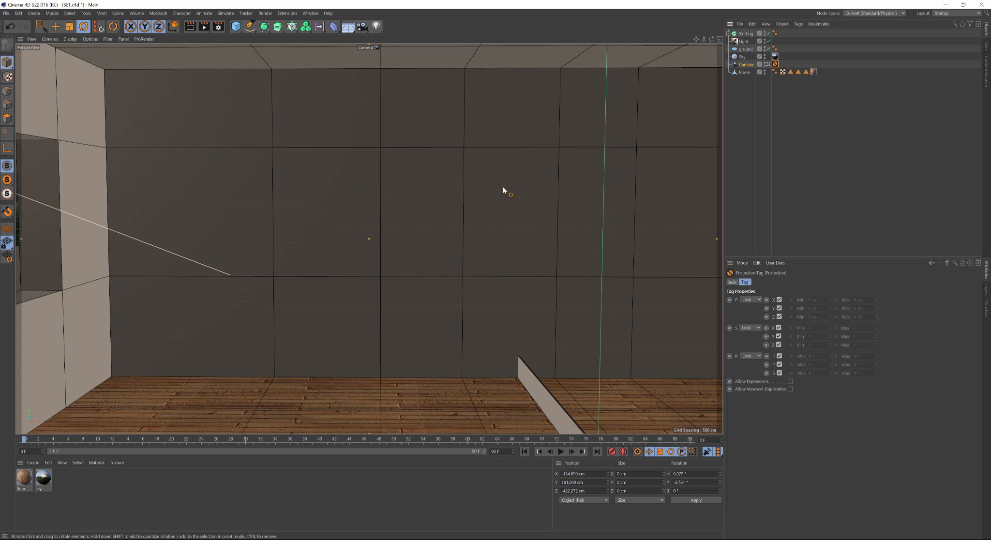
Rotate the Skirting object to a heading of -90° in the default camera view and activate the Move tool.
click(769, 64)
scroll(396, 162, down, 10)
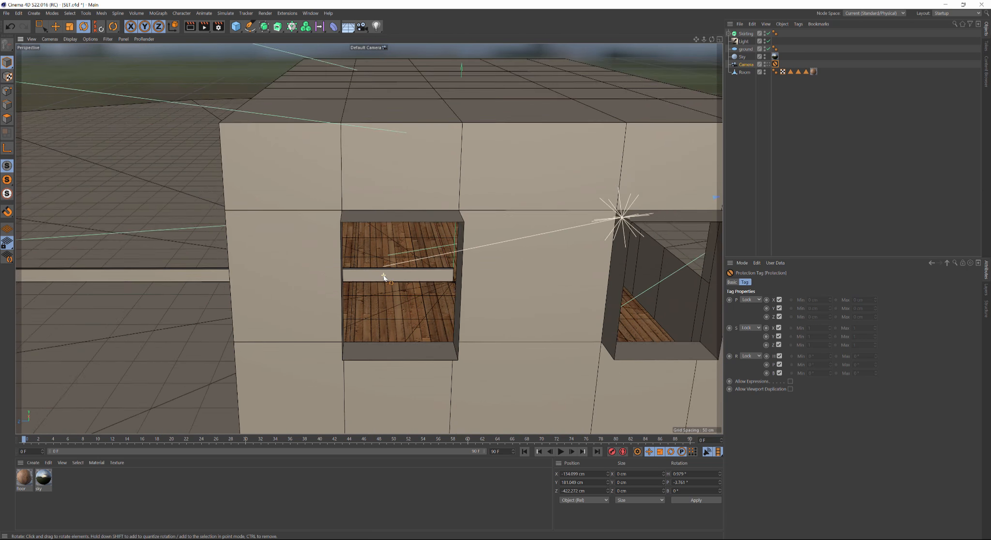
mouse_move(453, 288)
alt+mouse_down()
mouse_move(473, 297)
mouse_move(461, 286)
alt+mouse_up()
click(741, 34)
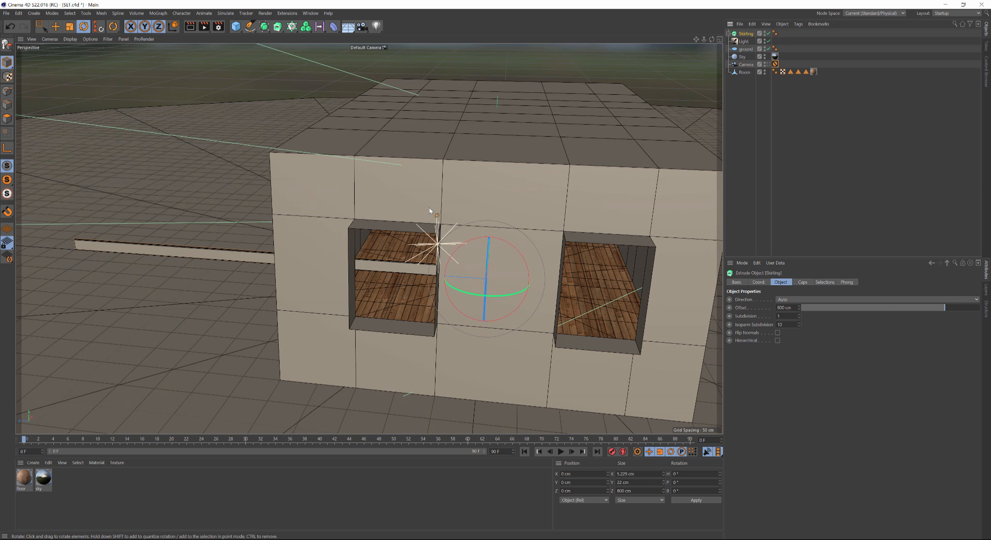
scroll(208, 234, up, 10)
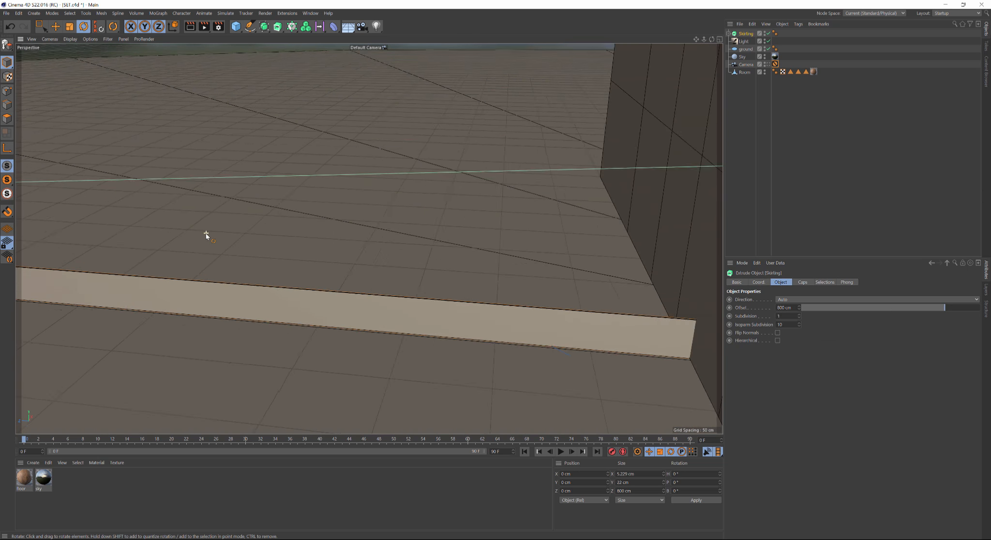
scroll(206, 234, down, 10)
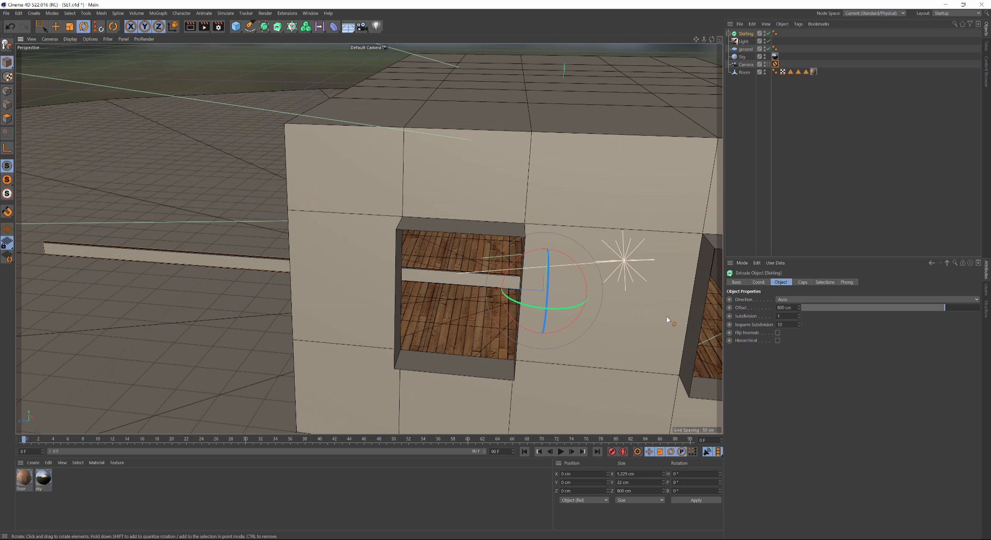
drag(562, 308, 423, 256)
key(ctrl+z)
drag(575, 307, 507, 298)
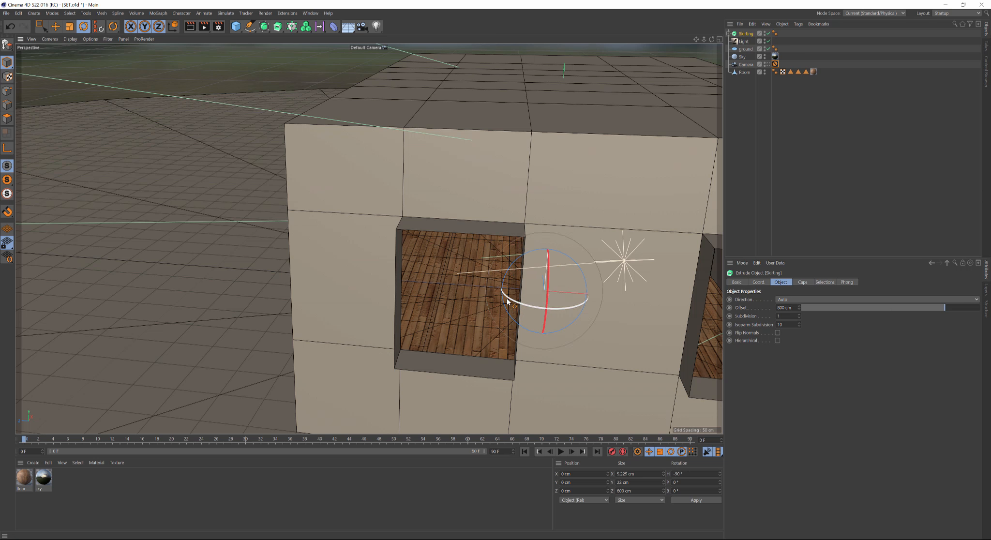
key(e)
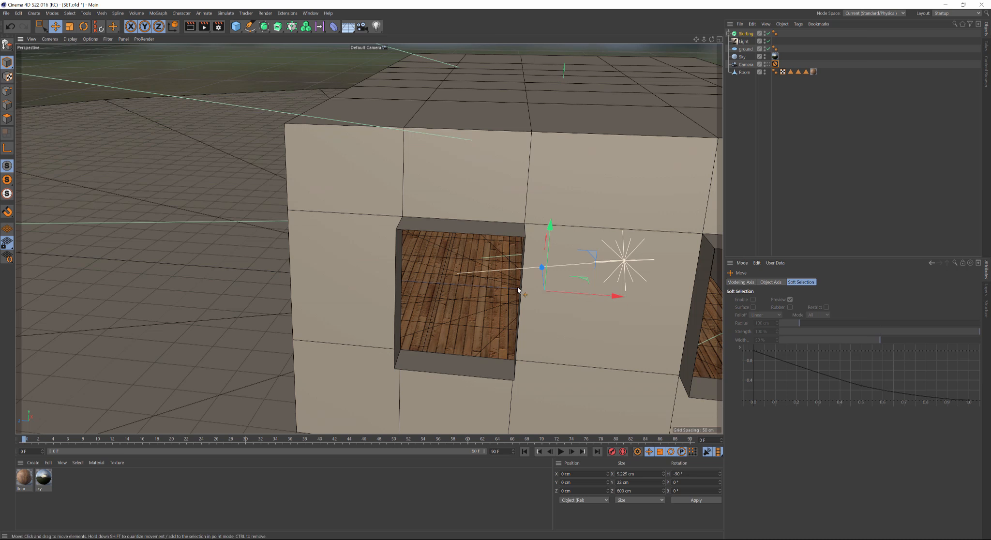
Move the Skirting object along its perpendicular axis toward the room's far wall, to a Z position of about 257 cm.
click(584, 300)
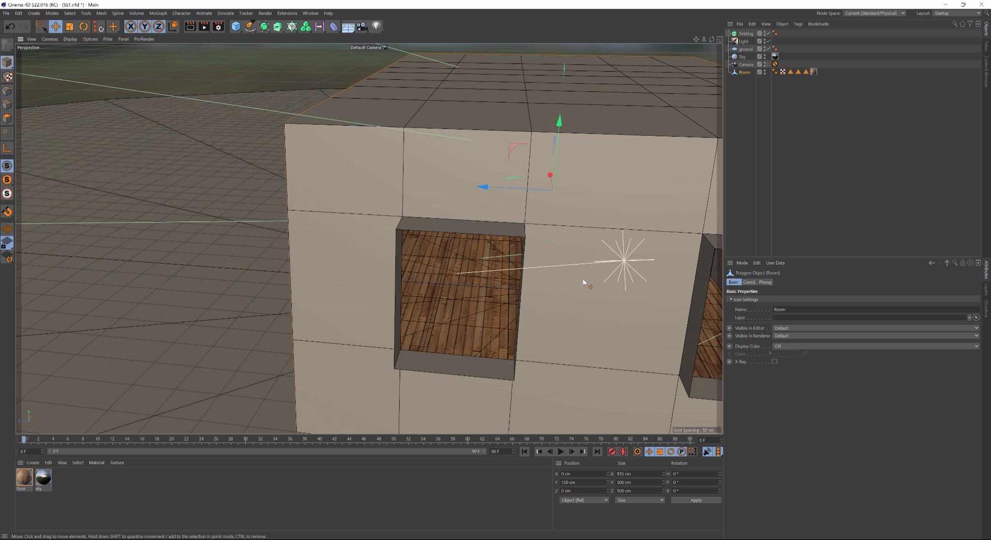
click(583, 282)
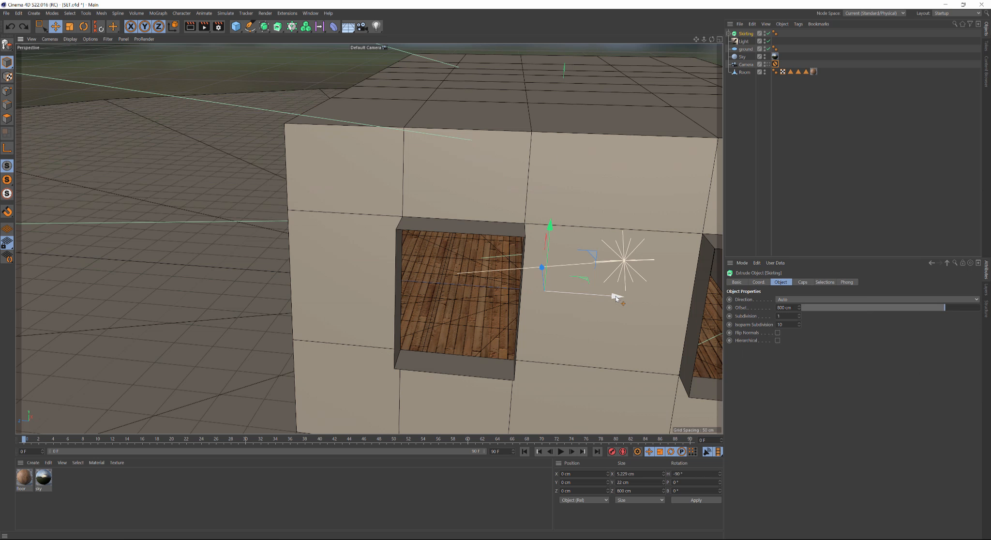
drag(616, 296, 437, 293)
Align the back of the Skirting with the room's wall line in the Right view, at a Z position of about 250 cm.
middle_click(437, 294)
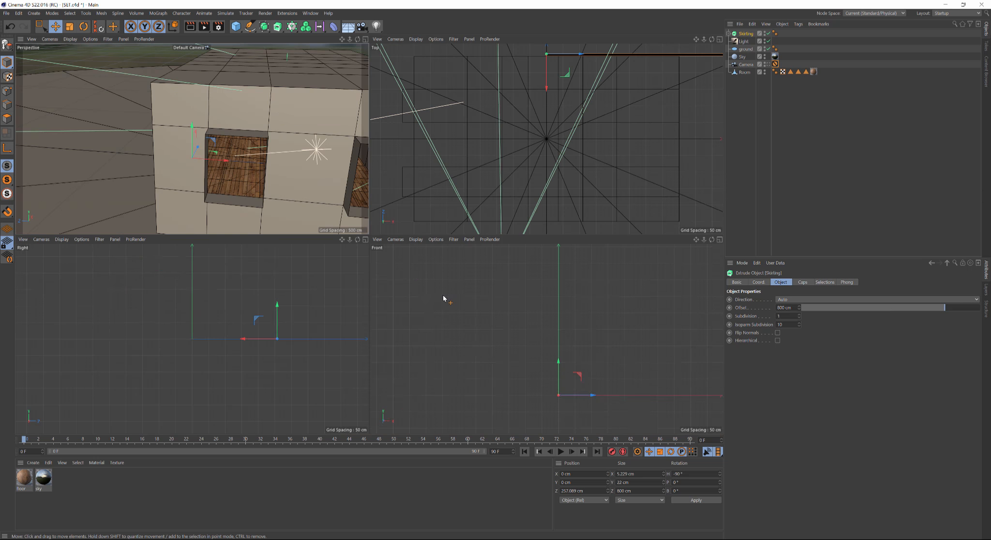
middle_click(307, 347)
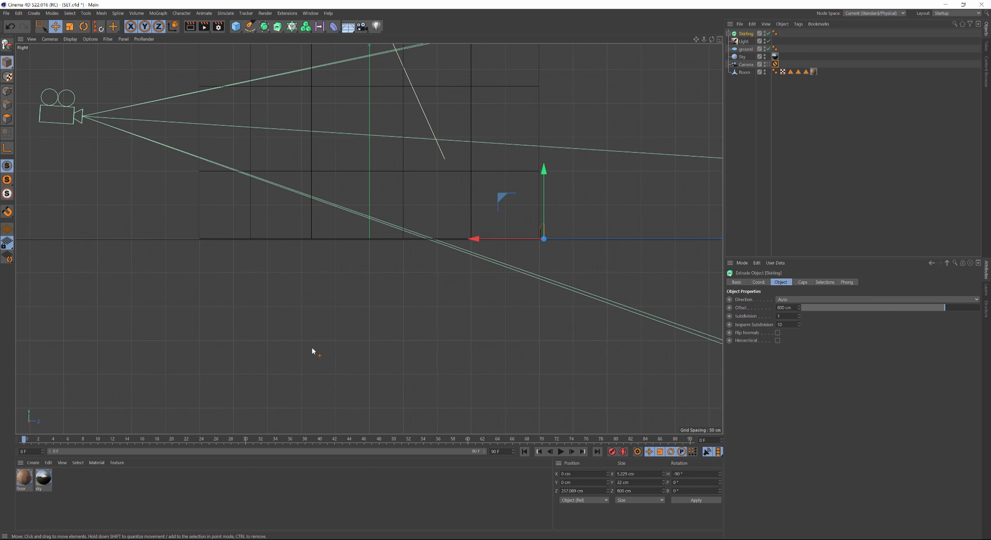
scroll(571, 235, up, 15)
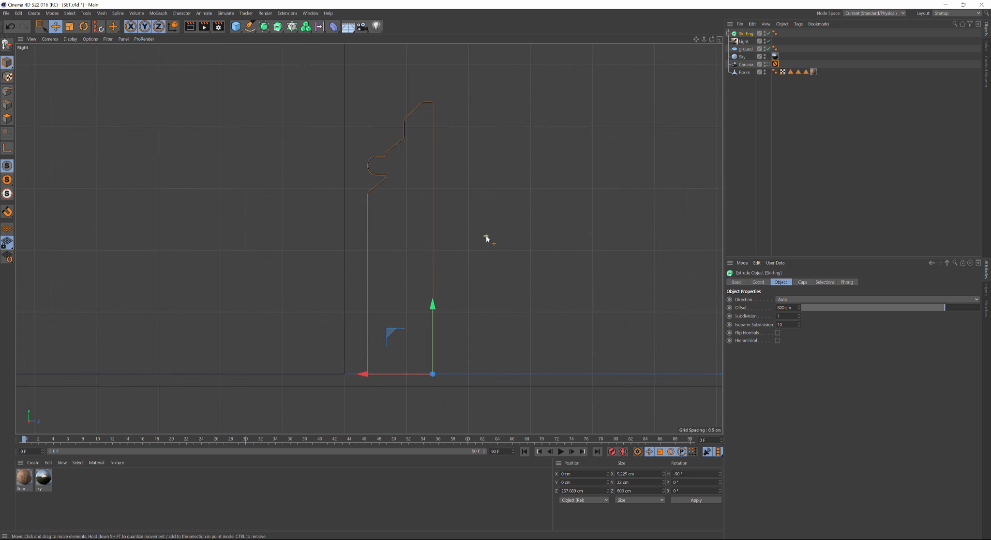
drag(379, 335, 315, 336)
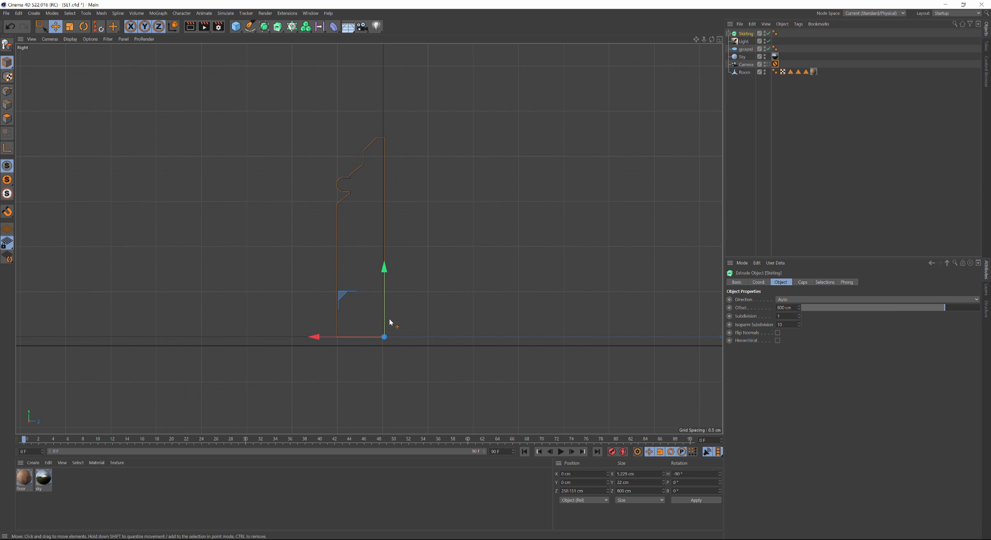
scroll(389, 318, up, 5)
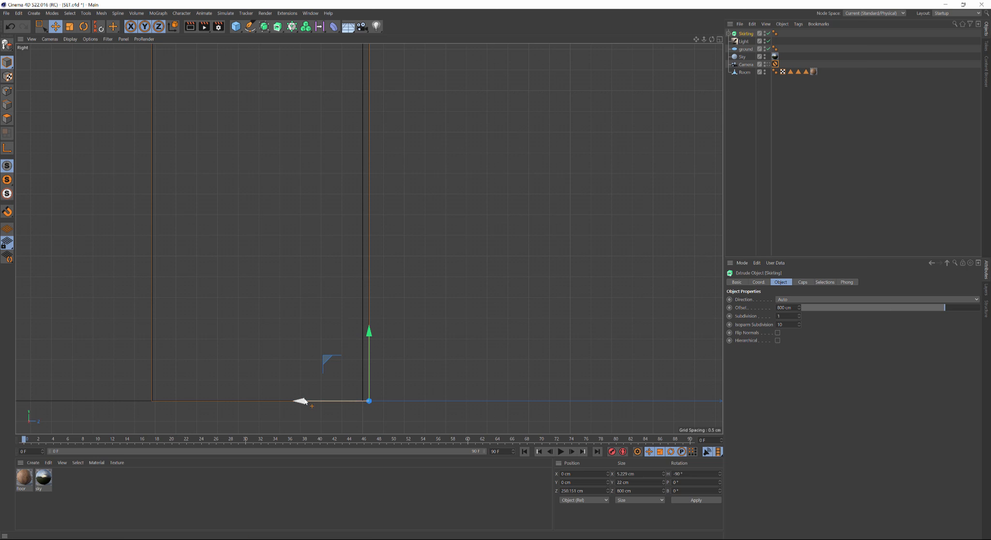
drag(300, 402, 297, 402)
scroll(532, 296, down, 8)
Position the Skirting's start at the wall's end in the Front view, at about X -403 cm, and set its extrusion offset to 805 cm.
middle_click(532, 296)
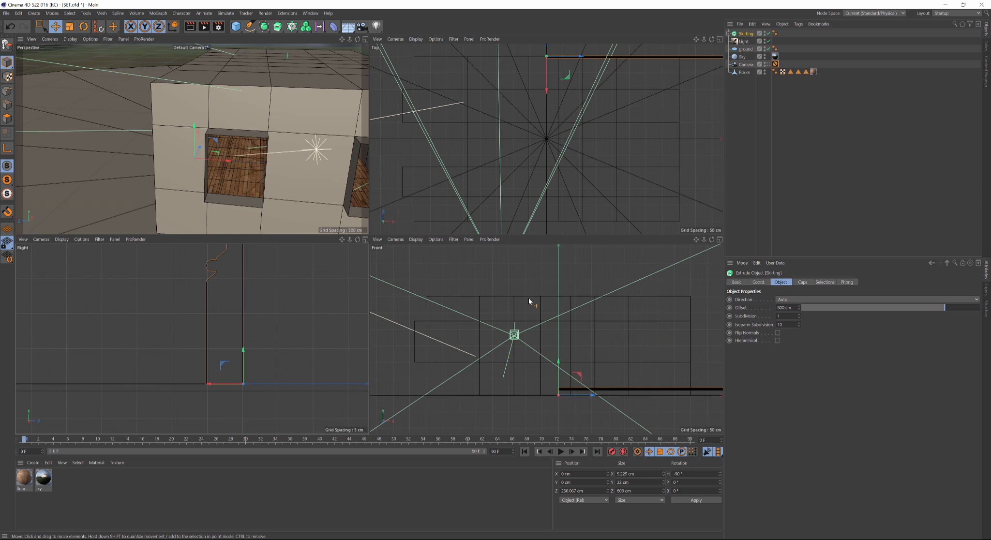
middle_click(528, 297)
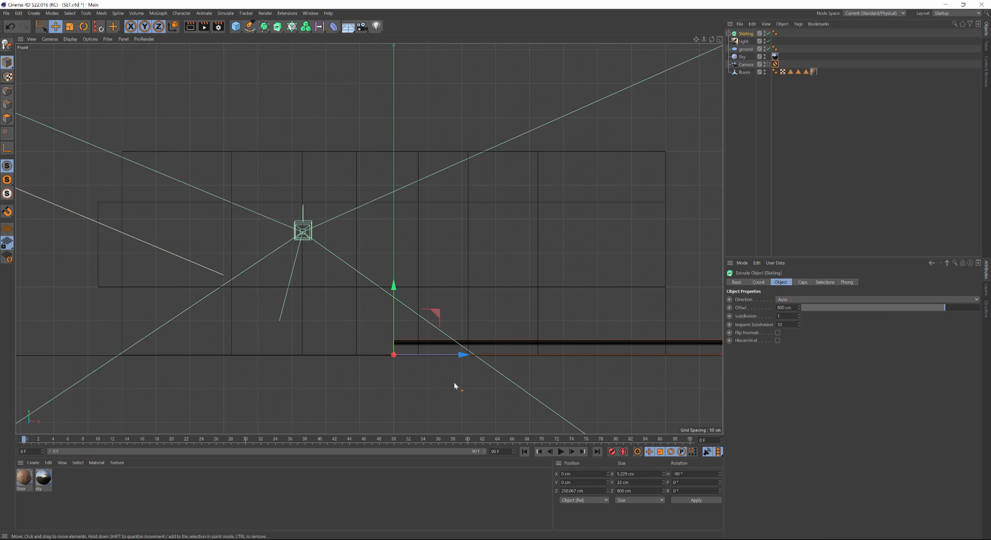
drag(461, 364, 188, 367)
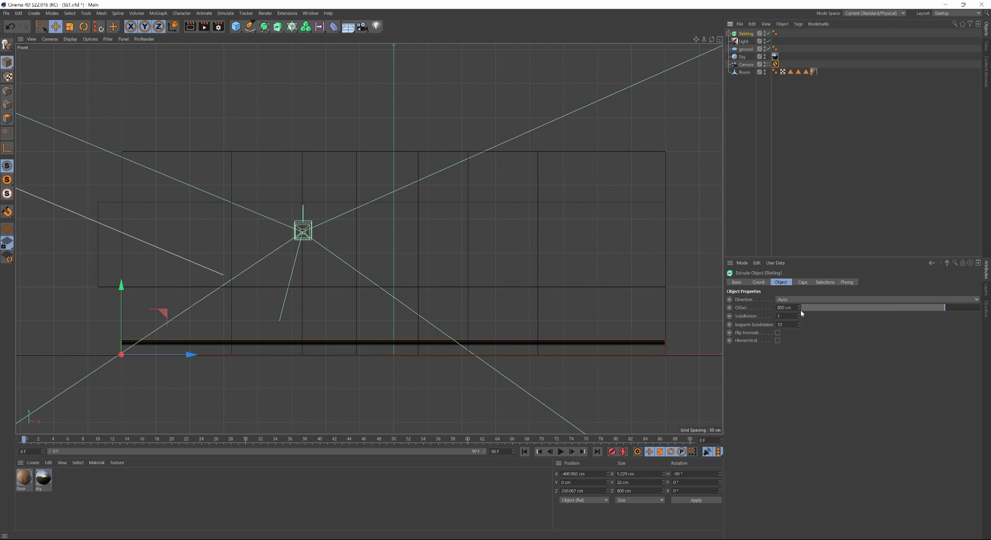
drag(793, 307, 770, 309)
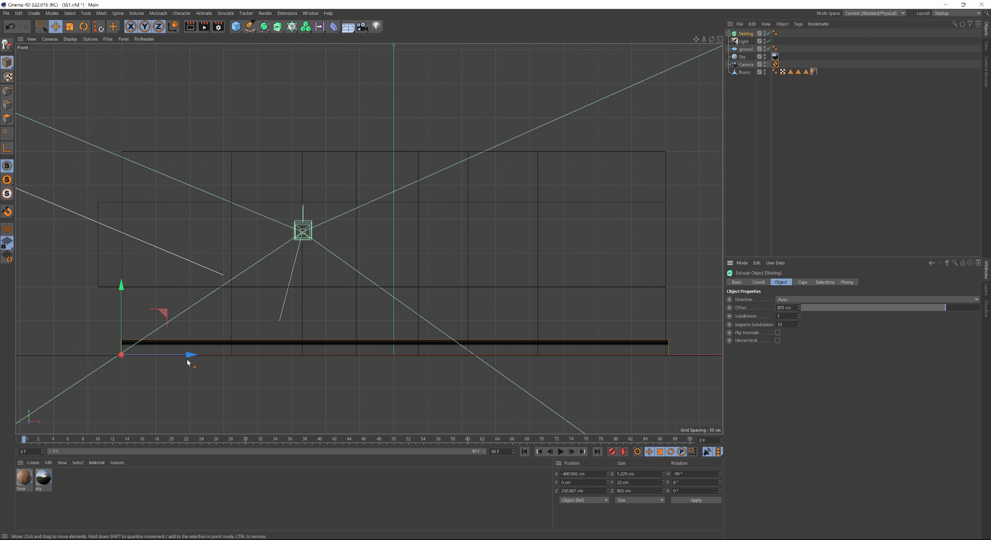
drag(189, 355, 188, 359)
Duplicate the Skirting in the Top view by moving a copy toward the middle of the room, to about Z -28 cm.
middle_click(224, 330)
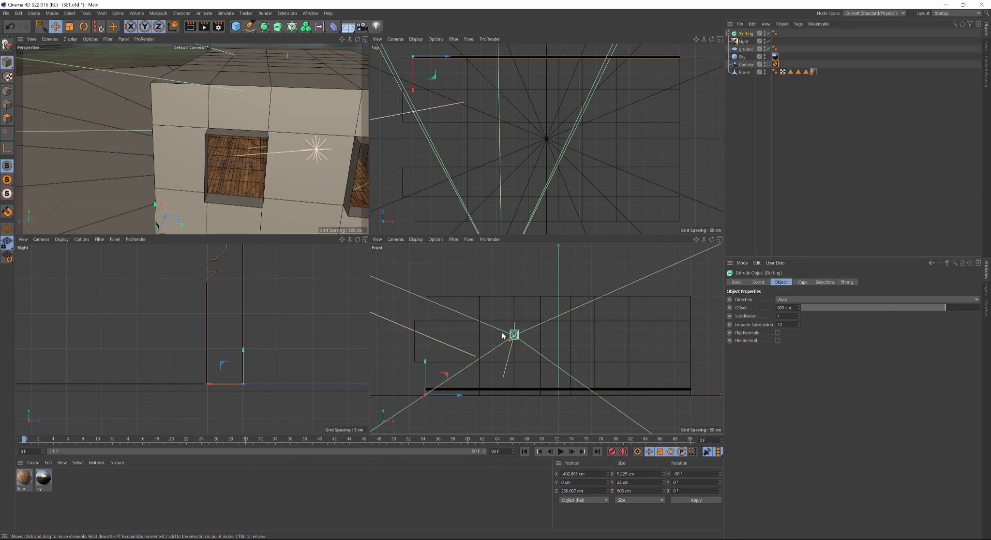
middle_click(501, 143)
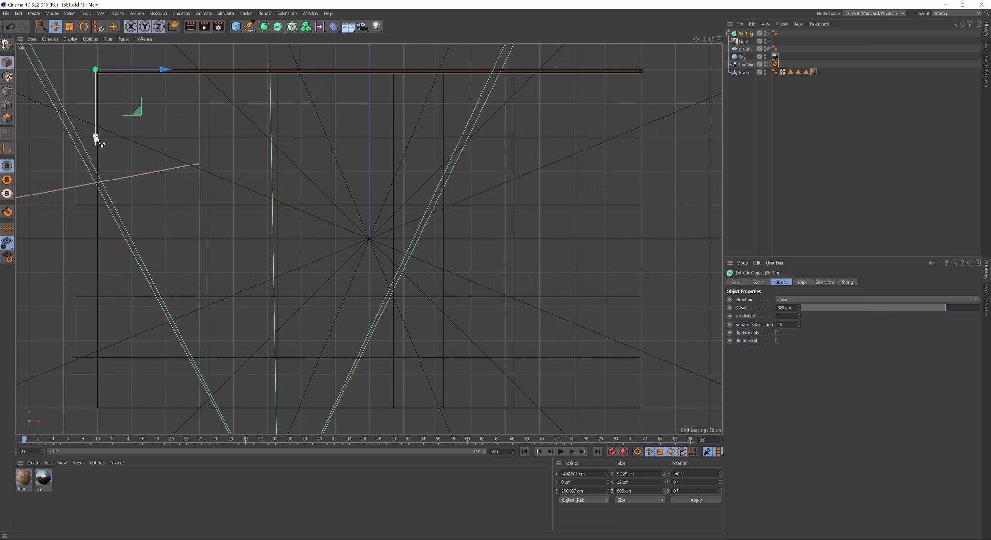
ctrl+drag(96, 138, 97, 325)
Rotate the copied skirting to a heading of 90° and make its negative X and Z position values positive.
key(r)
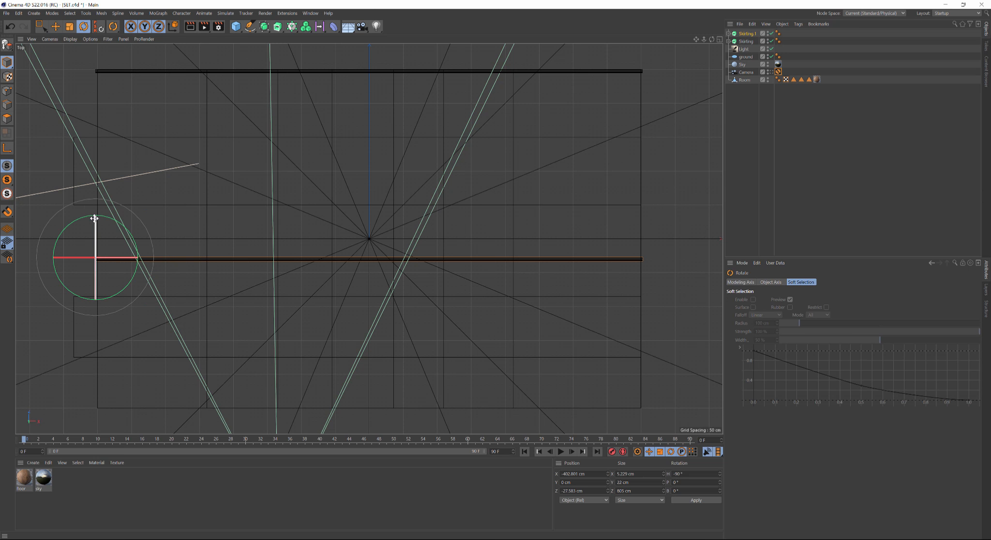
drag(85, 219, 117, 334)
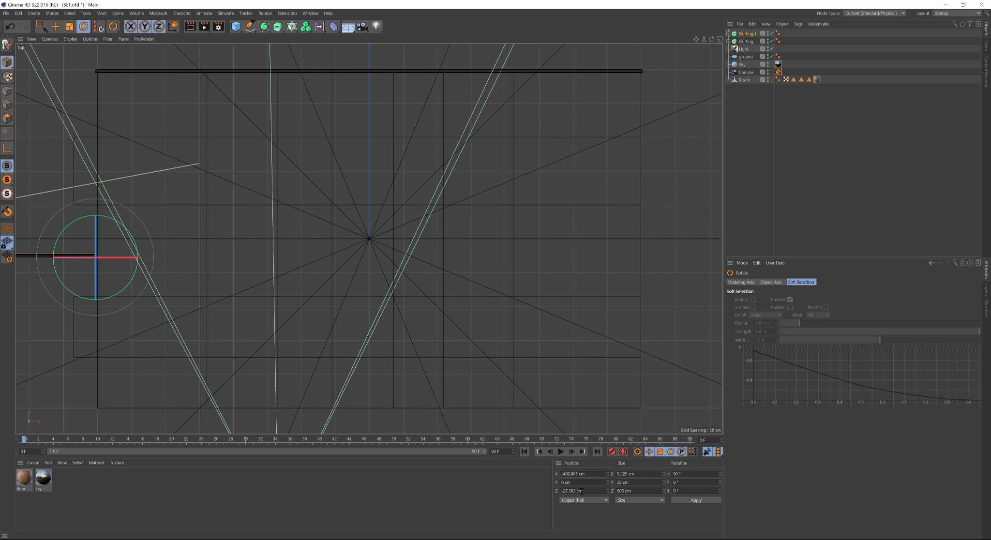
key(Return)
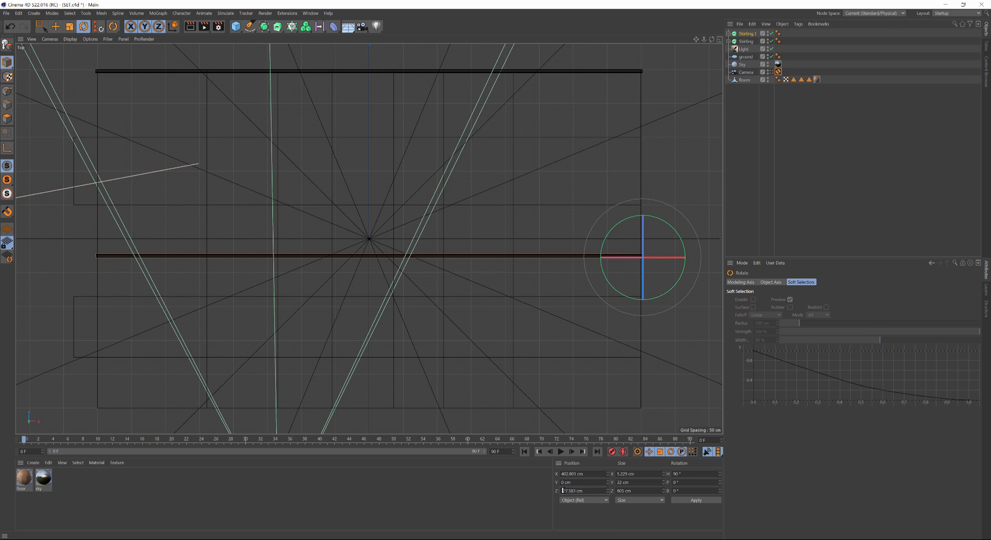
key(Return)
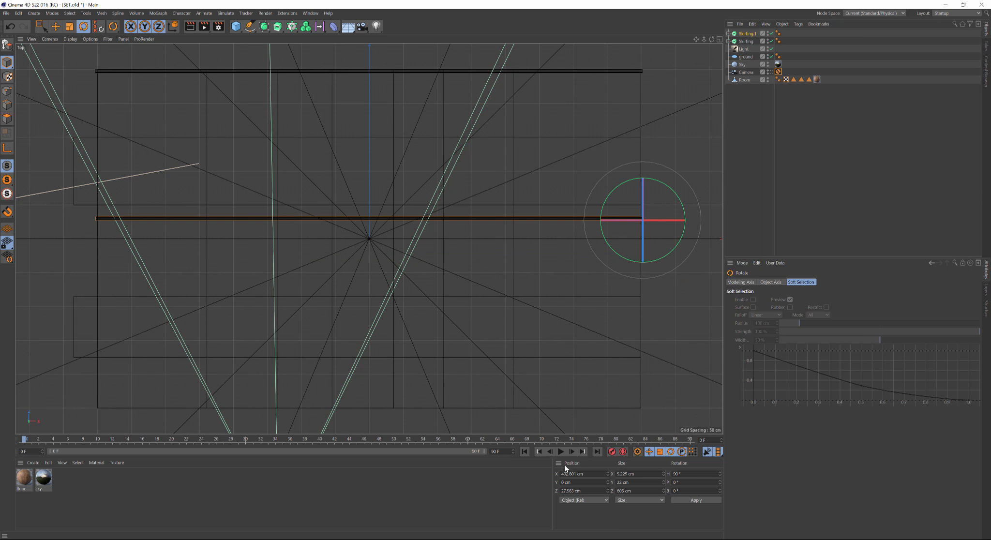
Move the copied skirting to the opposite long wall and align its back with the wall line, at about Z -250 cm.
key(e)
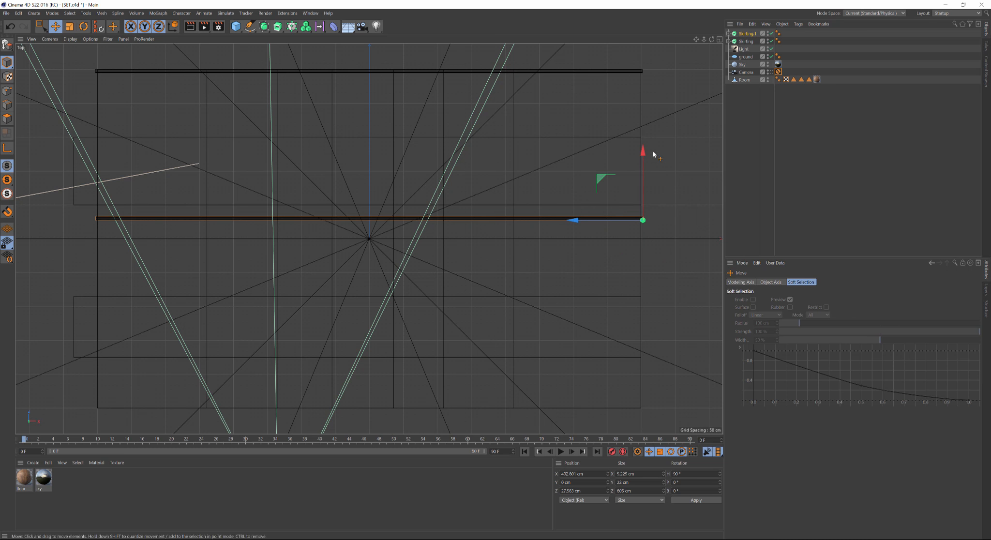
drag(642, 152, 634, 344)
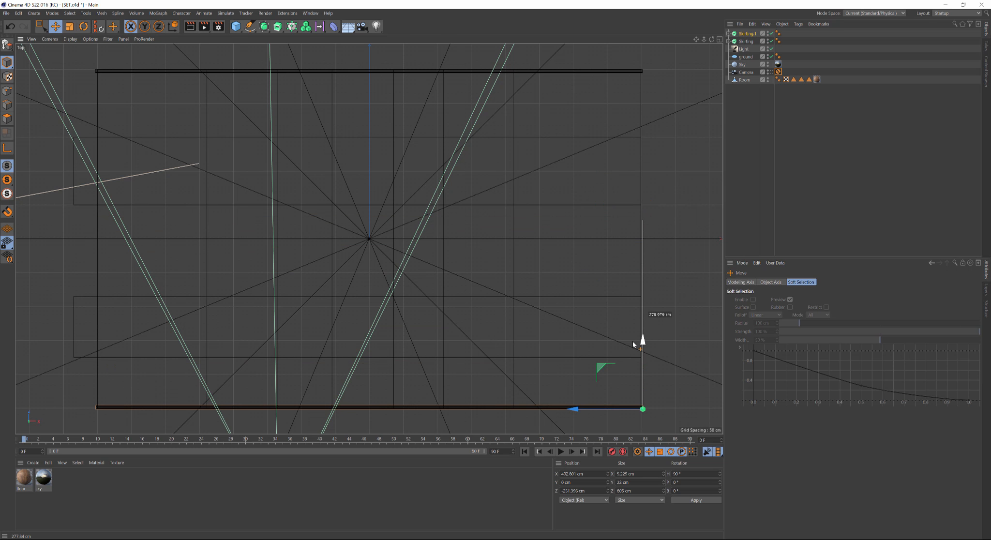
middle_click(631, 343)
middle_click(628, 343)
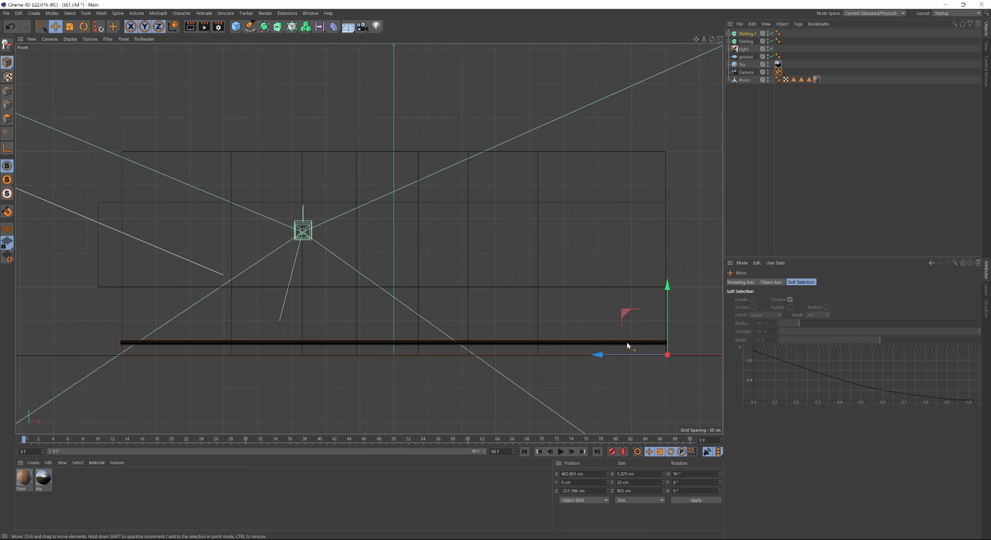
middle_click(627, 343)
middle_click(176, 369)
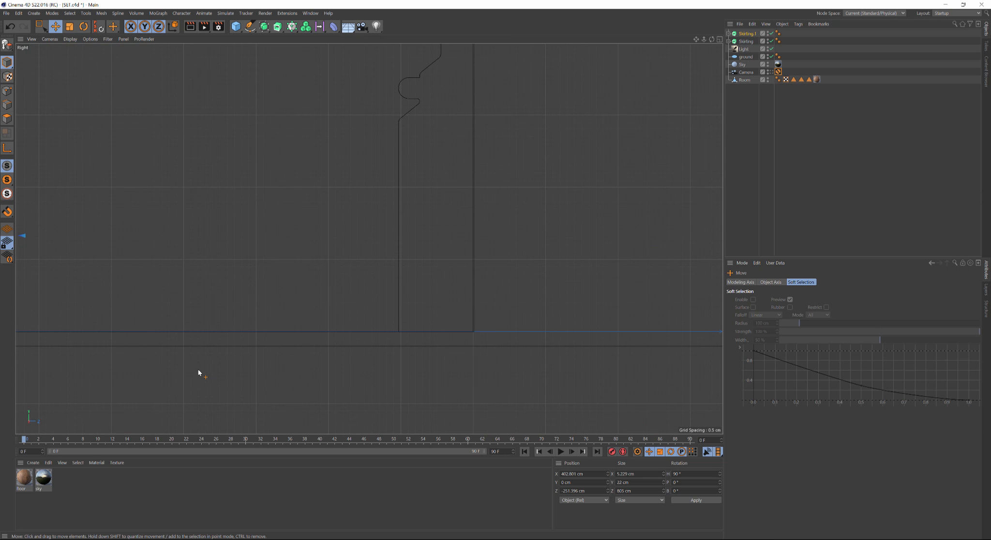
key(o)
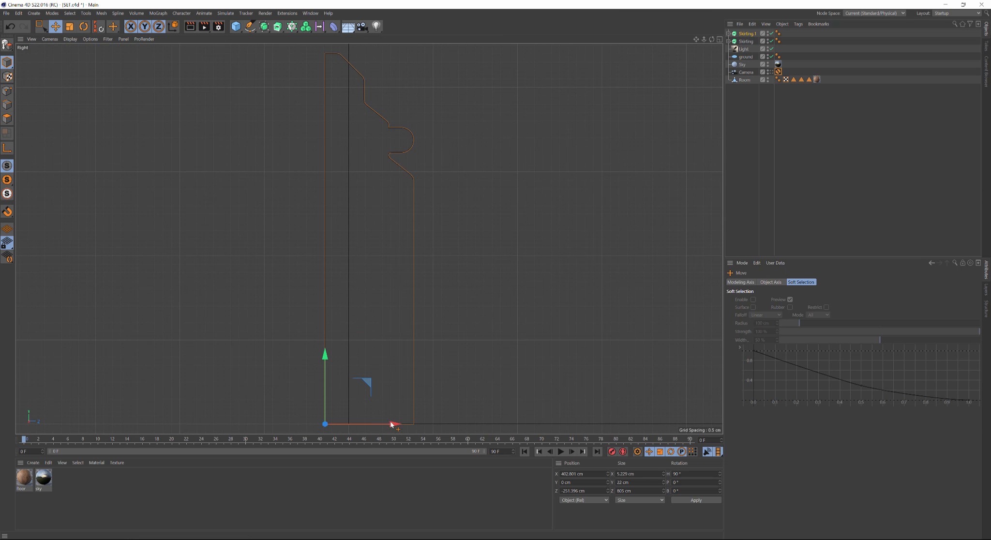
drag(391, 424, 413, 424)
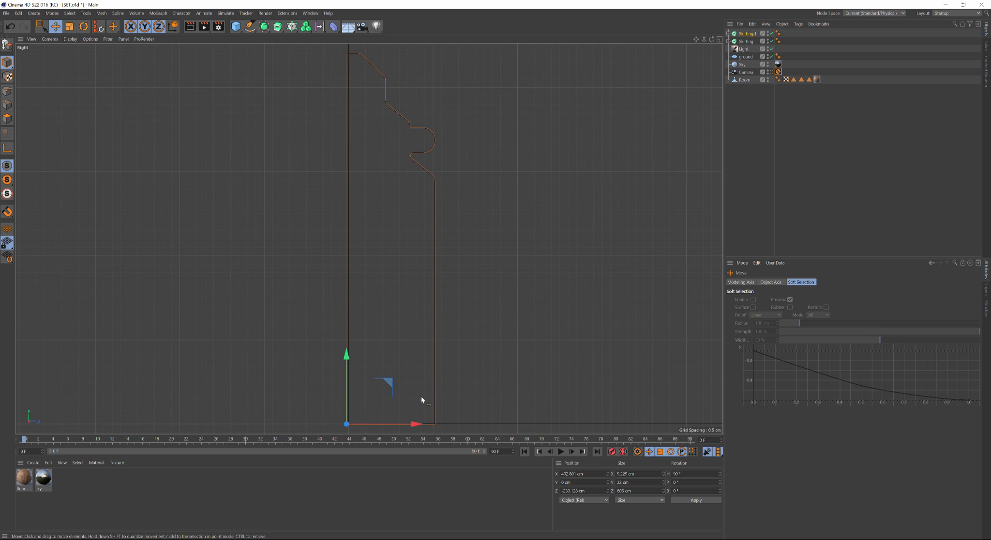
Create a new default material and clear the object selection.
middle_click(476, 350)
middle_click(323, 188)
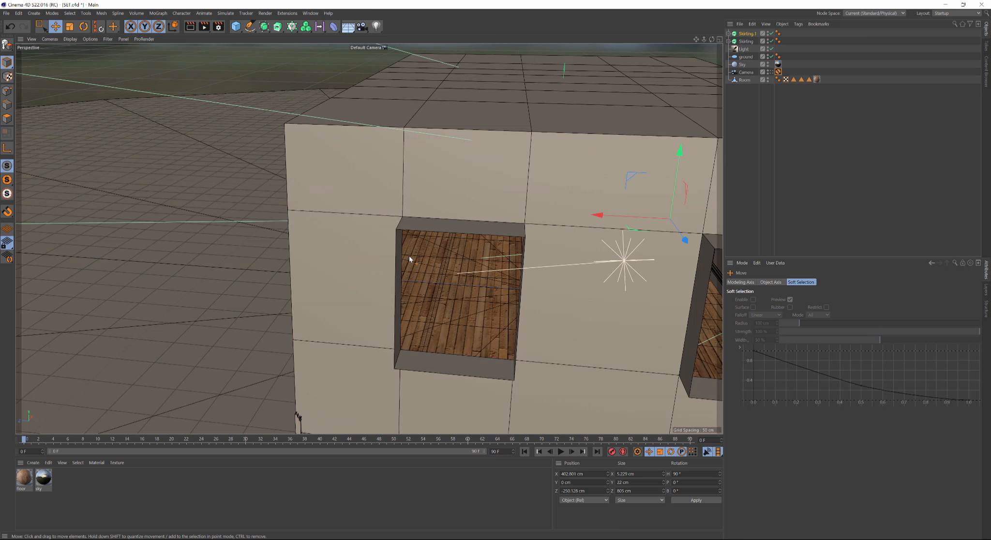
alt+drag(482, 307, 403, 272)
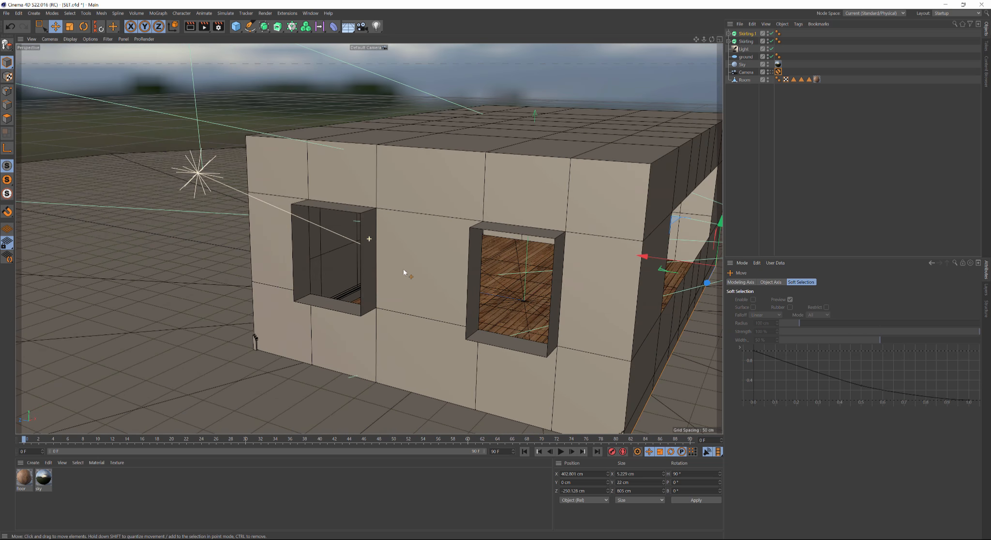
alt+drag(504, 295, 544, 280)
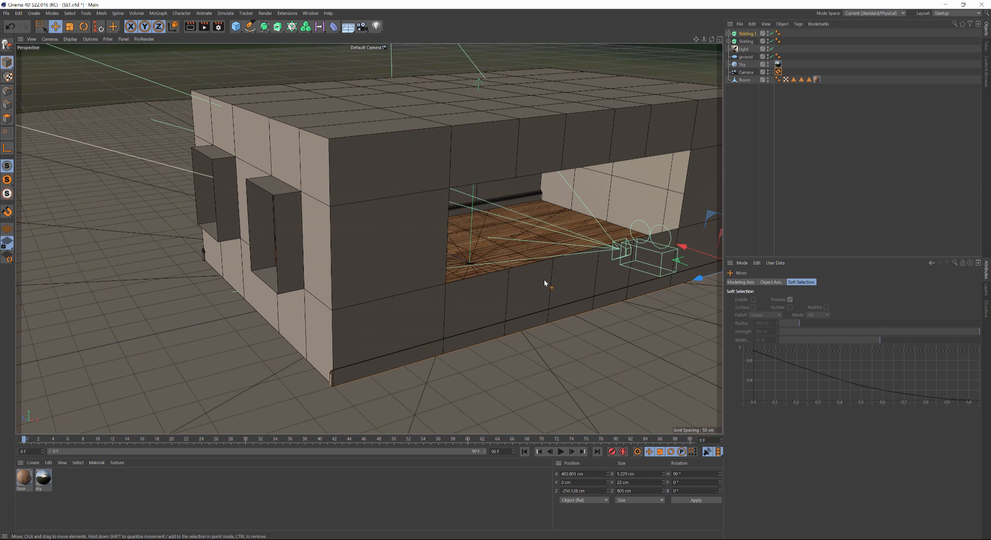
scroll(541, 280, up, 8)
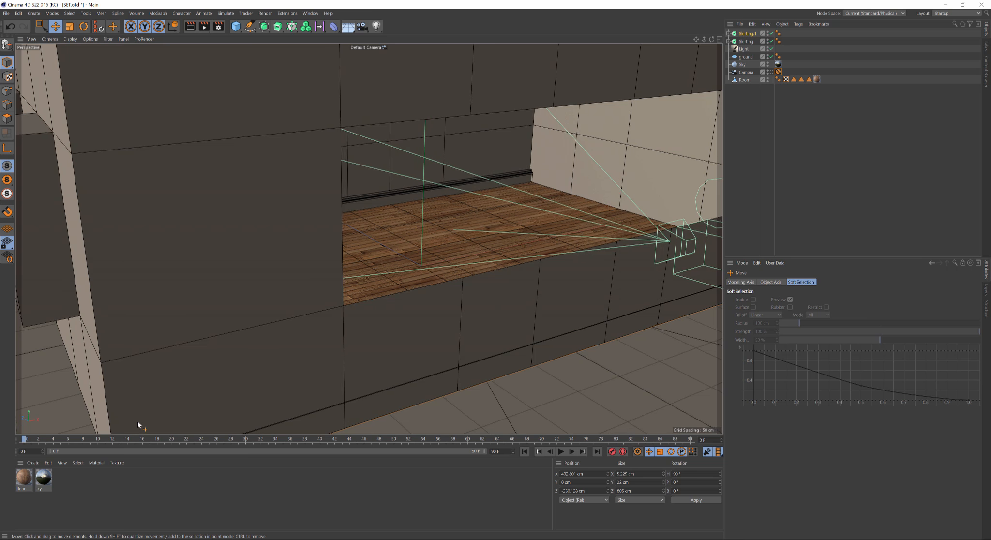
double_click(64, 483)
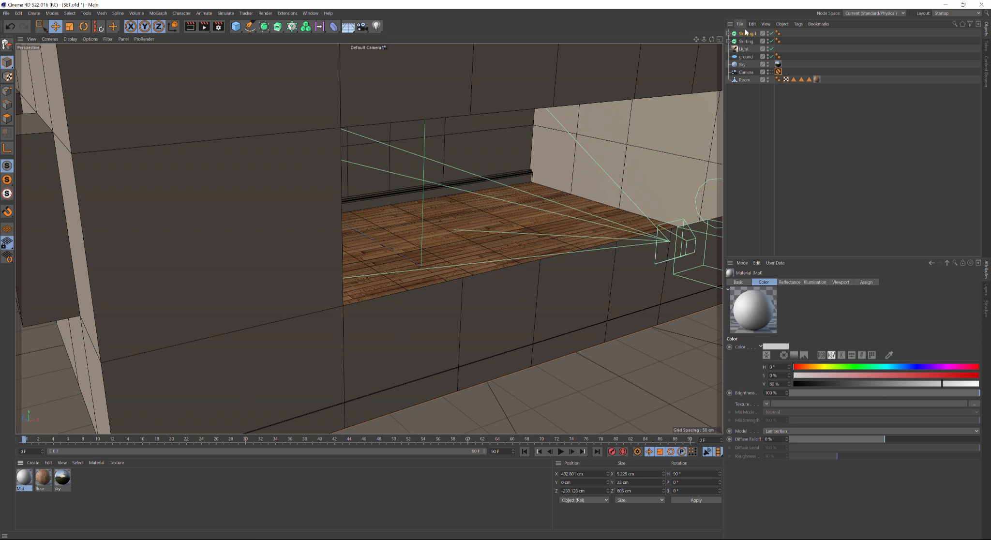
click(745, 117)
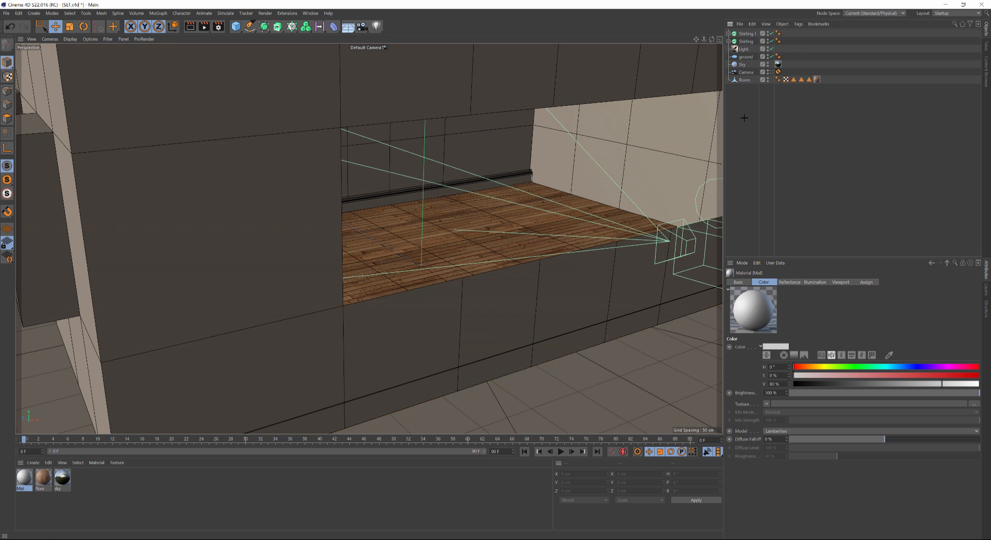
Duplicate the original Skirting object within the object hierarchy.
middle_click(543, 183)
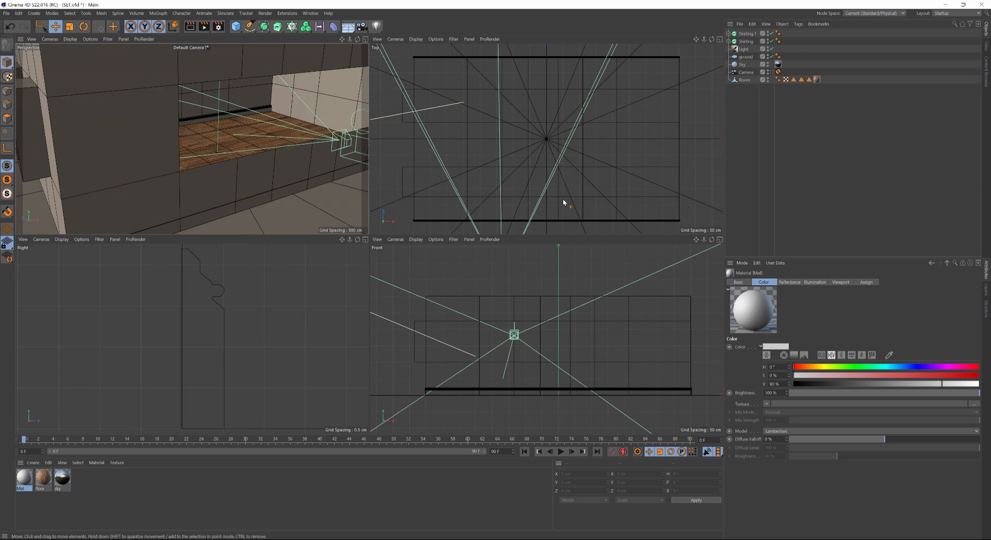
middle_click(210, 159)
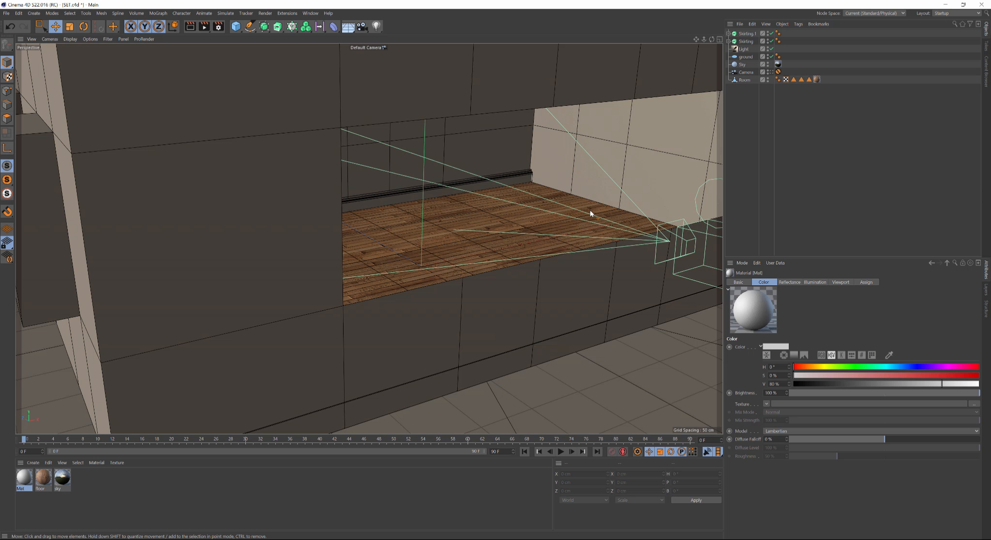
click(748, 34)
click(747, 42)
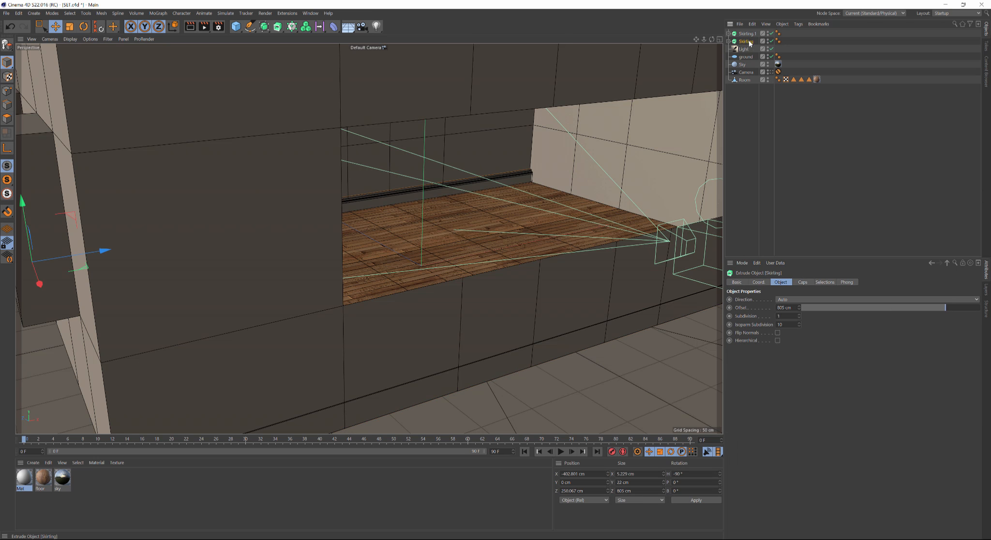
ctrl+drag(752, 45, 750, 48)
Rotate the new Skirting.2 copy to a heading of 0° in the Top view and activate the Move tool.
middle_click(420, 175)
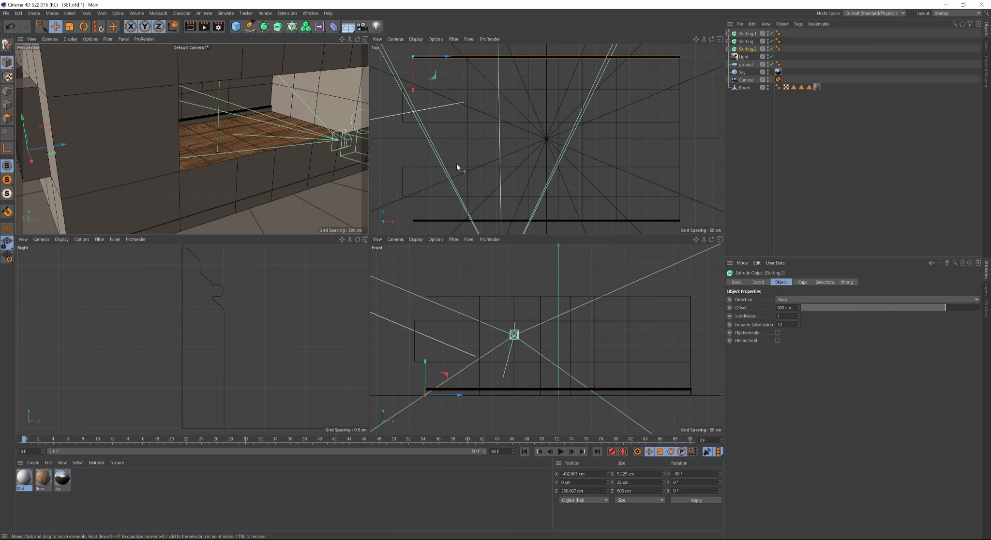
middle_click(456, 164)
key(r)
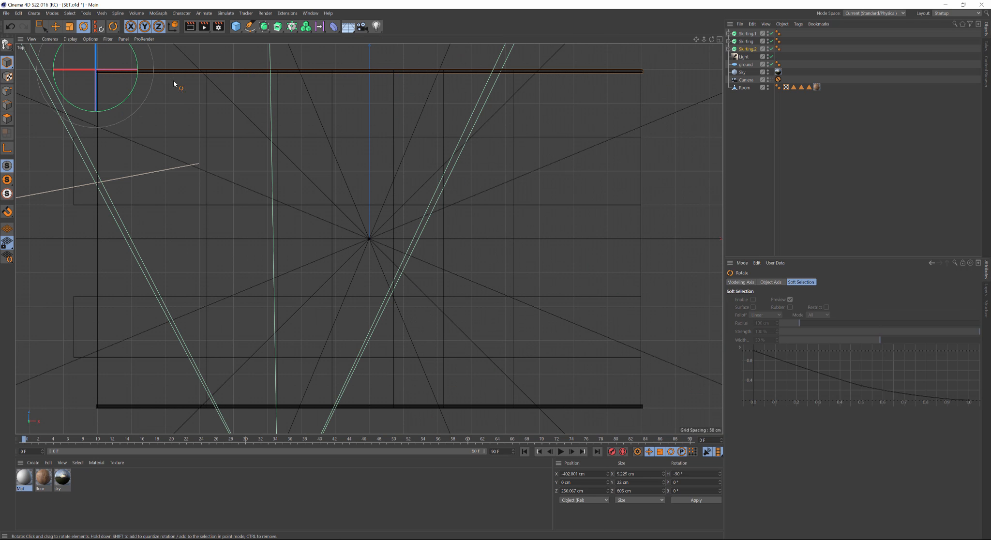
drag(55, 55, 87, 102)
key(e)
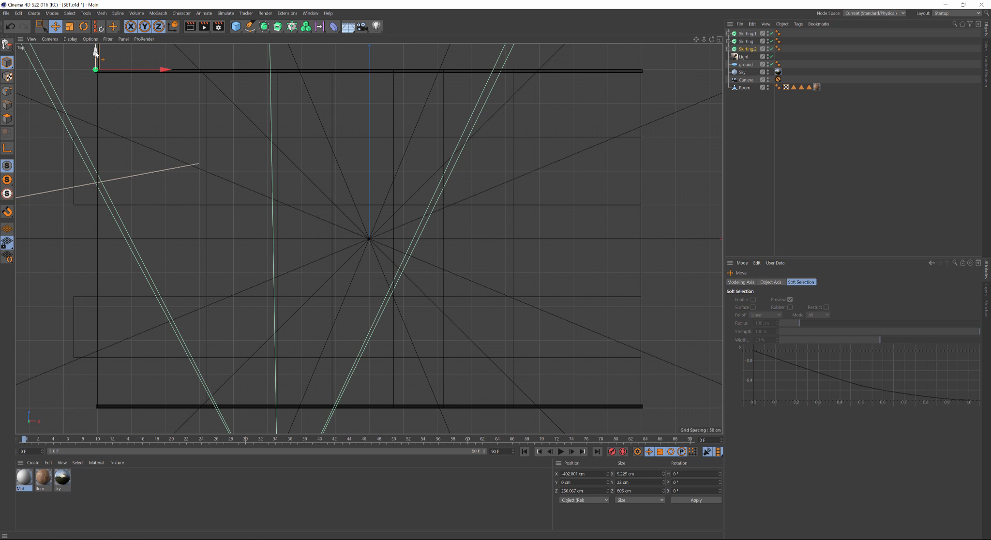
Move Skirting.2 to the near corner of the short wall, at about Z -250 cm, and set its extrusion offset to 501 cm.
drag(96, 48, 74, 389)
scroll(242, 229, down, 3)
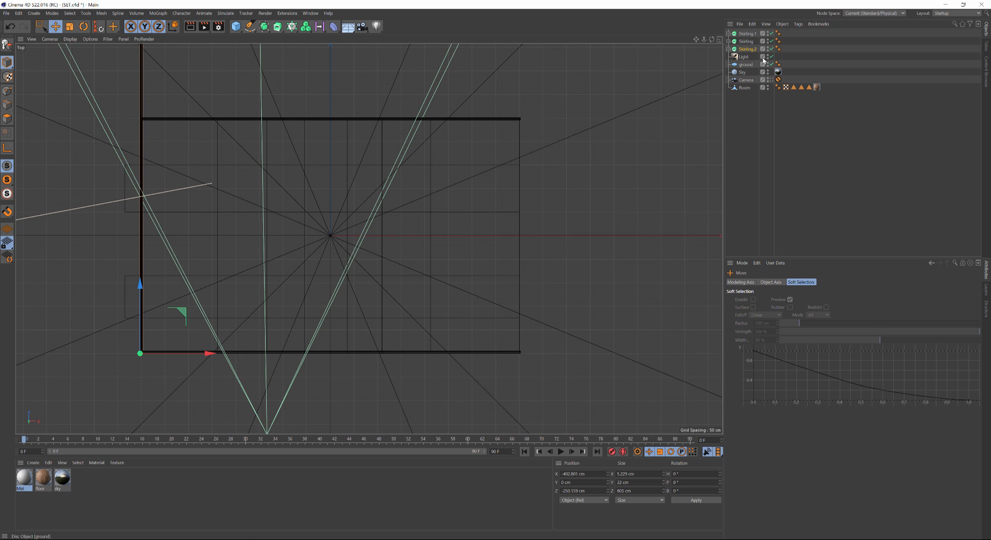
click(747, 49)
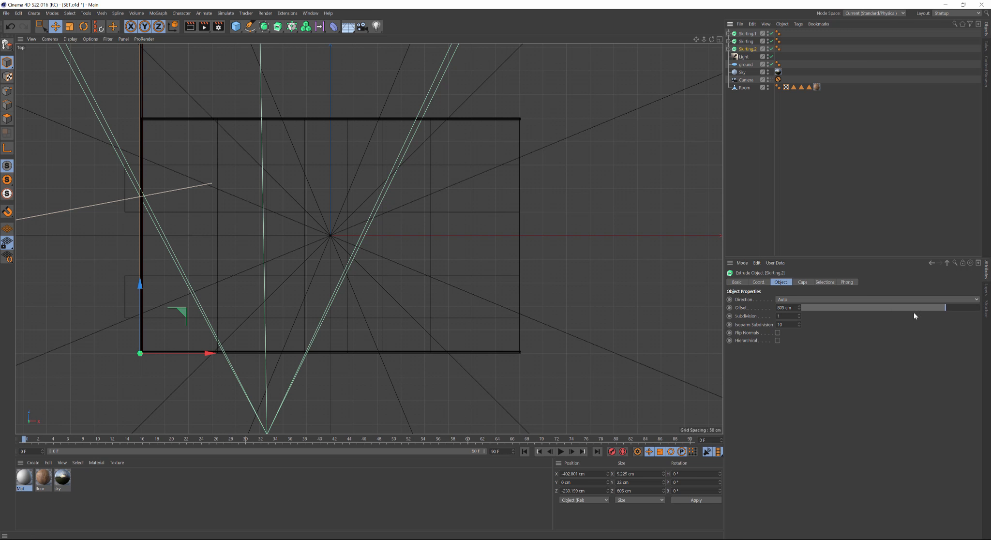
drag(943, 310, 892, 314)
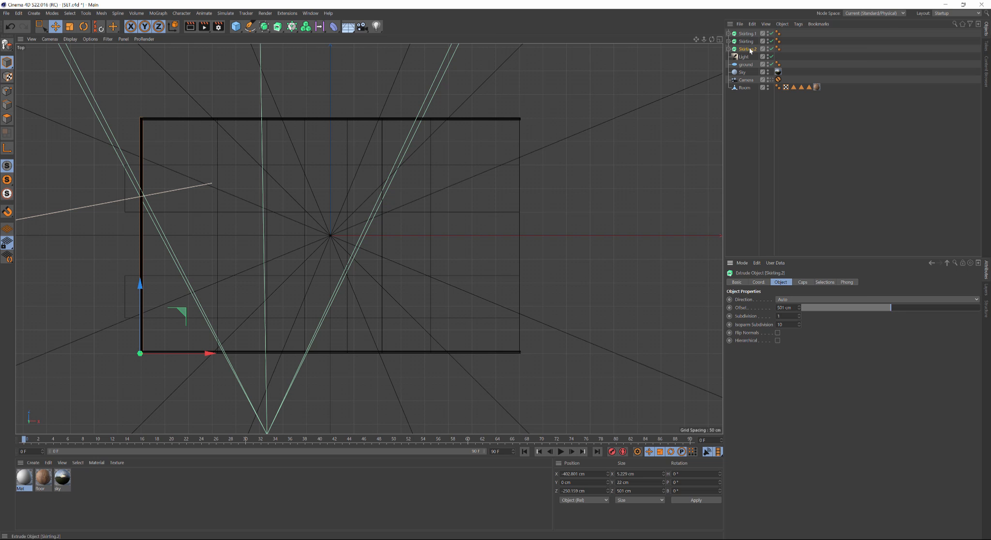
Duplicate Skirting.2 in the object hierarchy and rotate the copy to a heading of -180°.
ctrl+drag(749, 50, 751, 58)
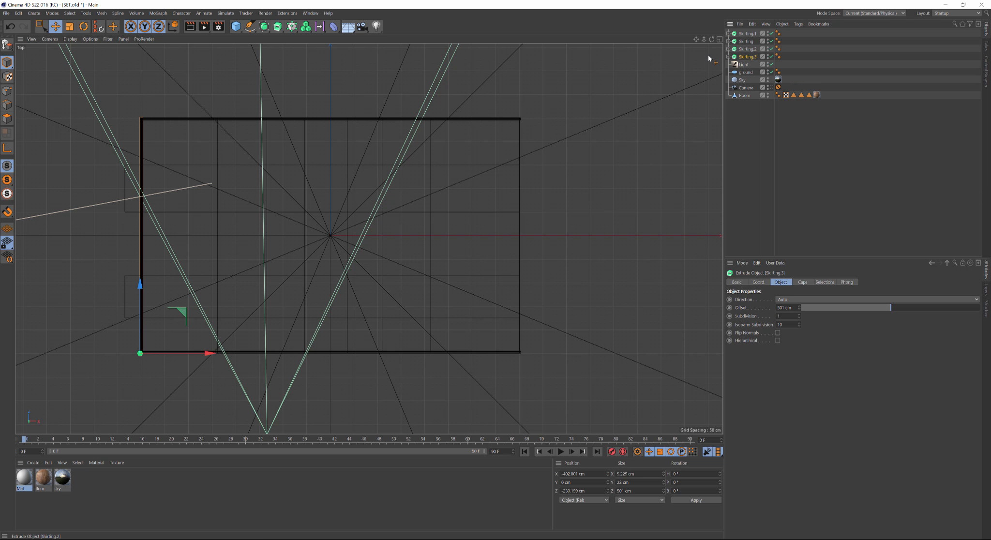
key(r)
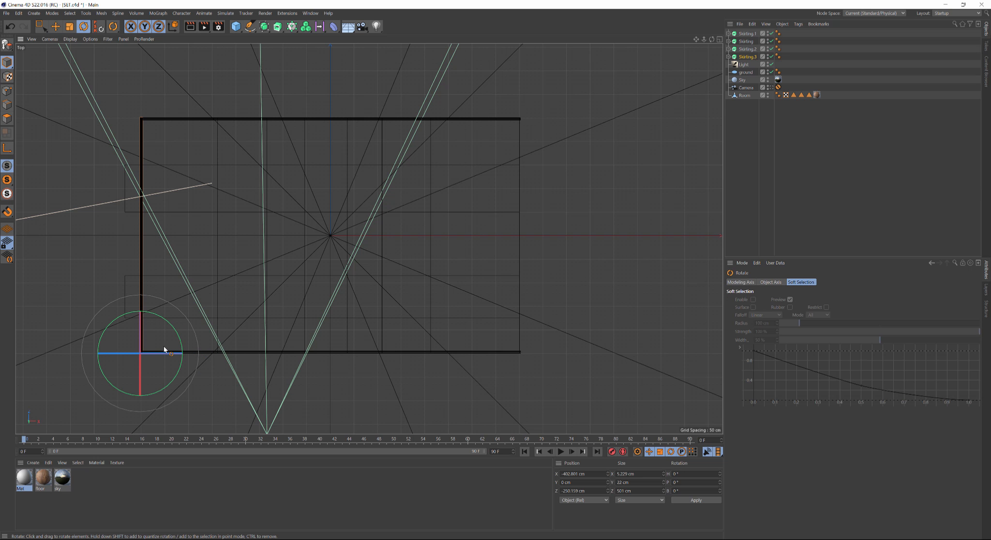
drag(110, 322, 208, 410)
drag(202, 415, 199, 413)
key(e)
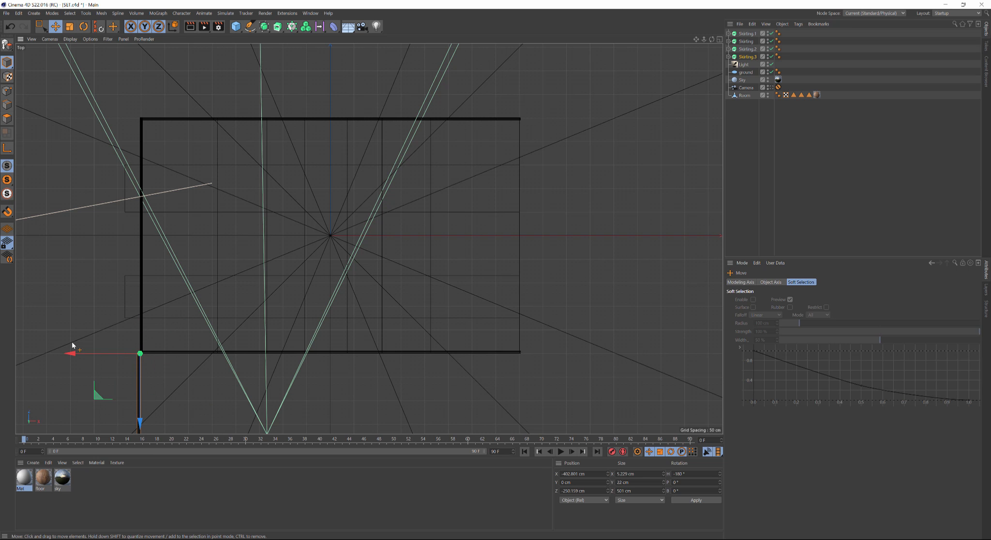
Move Skirting.3 to the opposite short wall and align its back with the wall line, at about X 400 cm and Z 251.5 cm.
drag(71, 354, 451, 355)
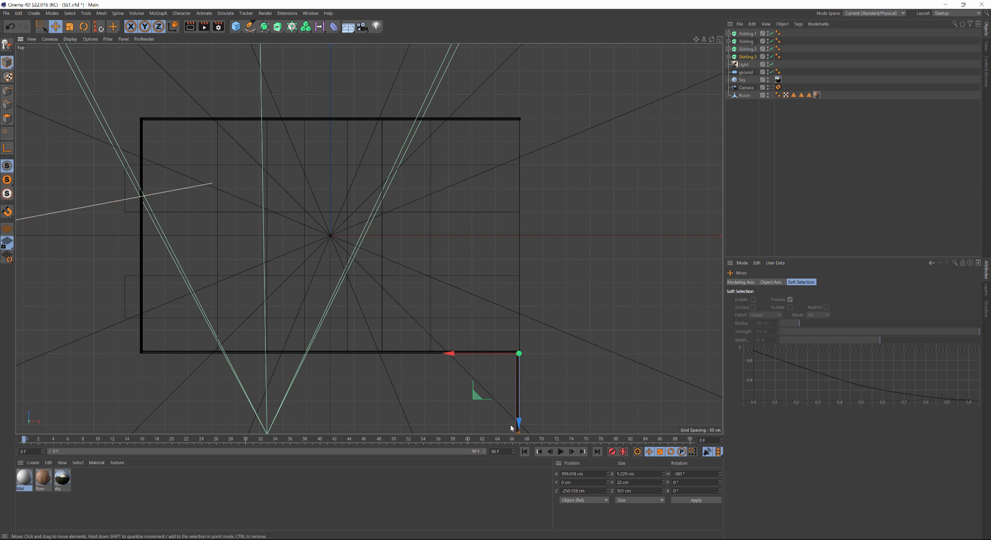
drag(519, 421, 536, 185)
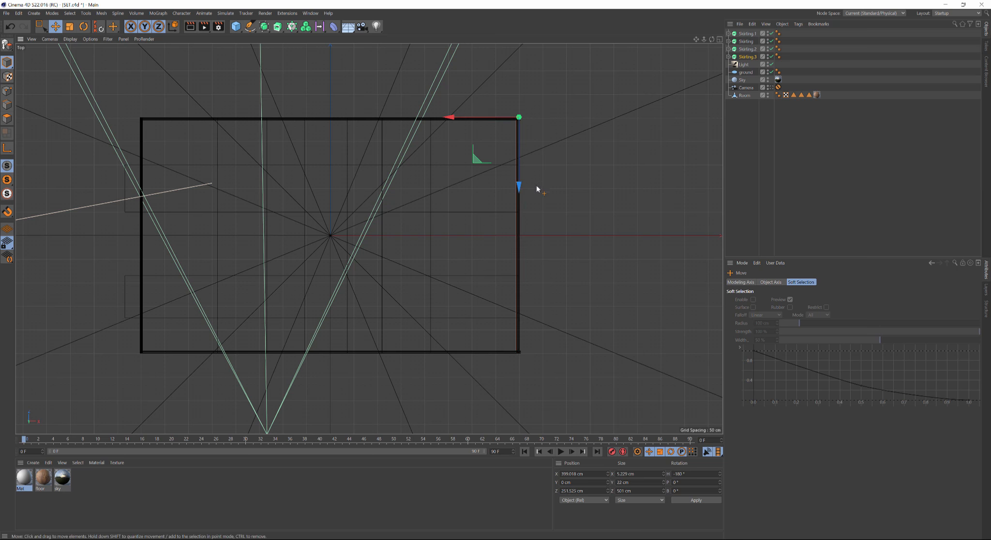
middle_click(546, 184)
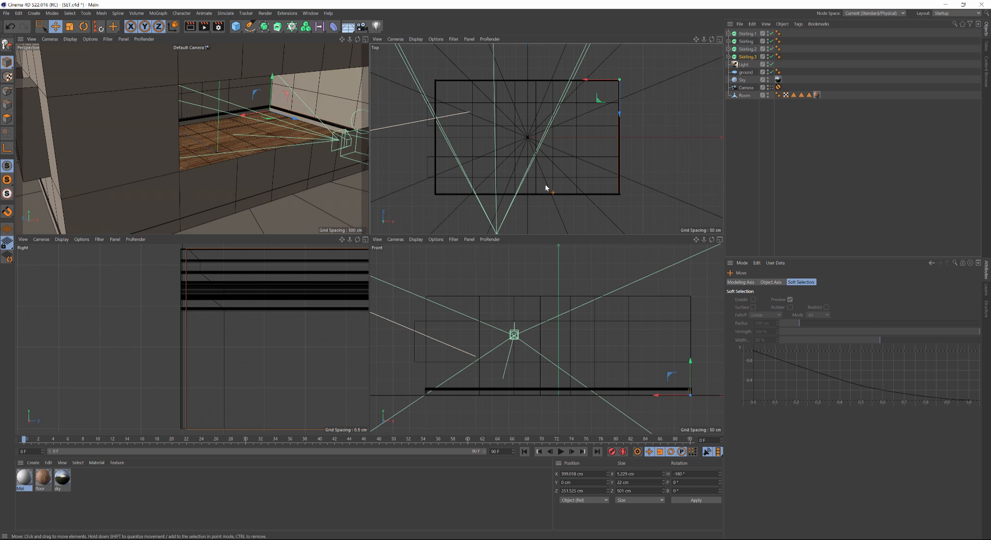
middle_click(266, 350)
middle_click(290, 349)
middle_click(426, 363)
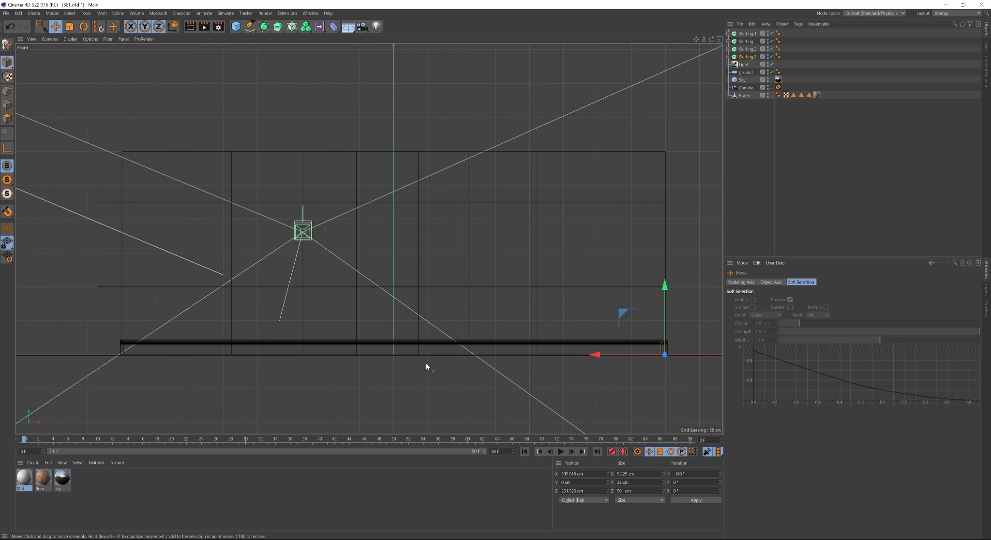
key(o)
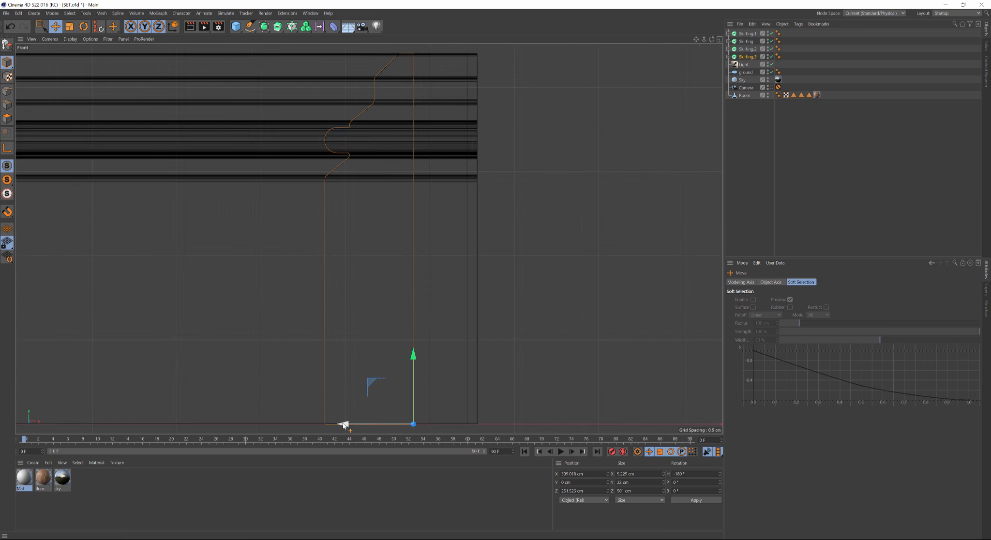
mouse_move(348, 424)
mouse_down()
mouse_move(406, 424)
mouse_move(365, 423)
mouse_up()
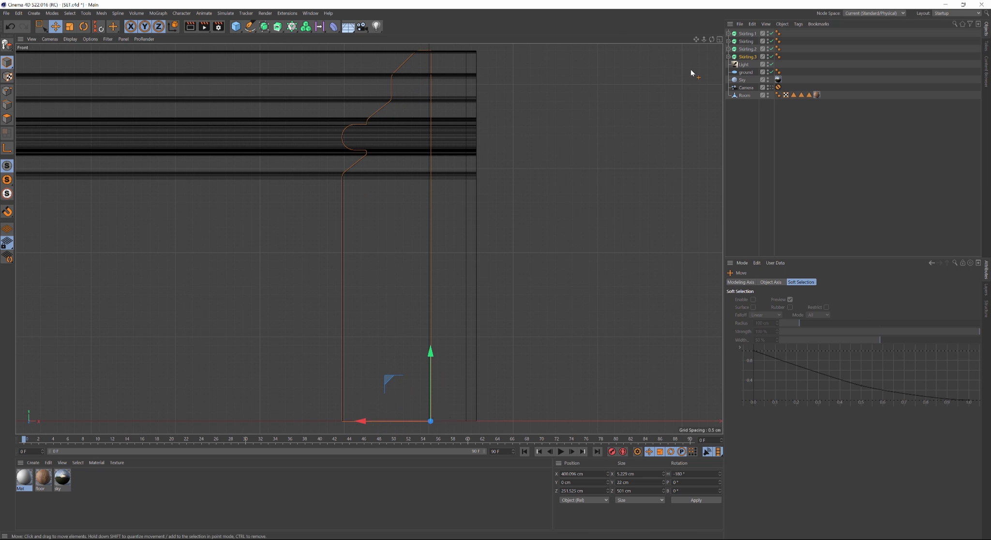
Align the back of Skirting.2 with its short wall's line in the Front view, at about X -400 cm.
click(748, 49)
key(o)
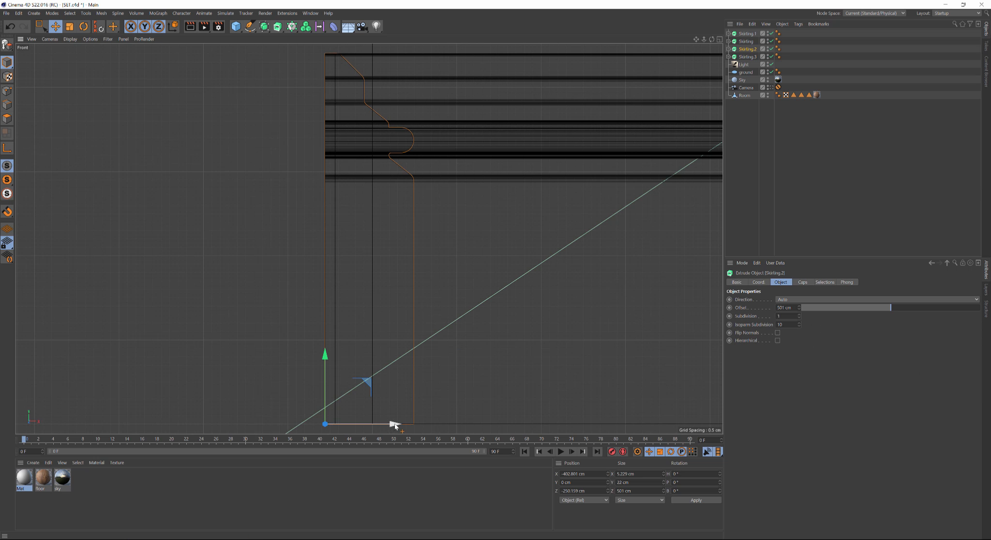
drag(389, 424, 442, 421)
middle_click(520, 349)
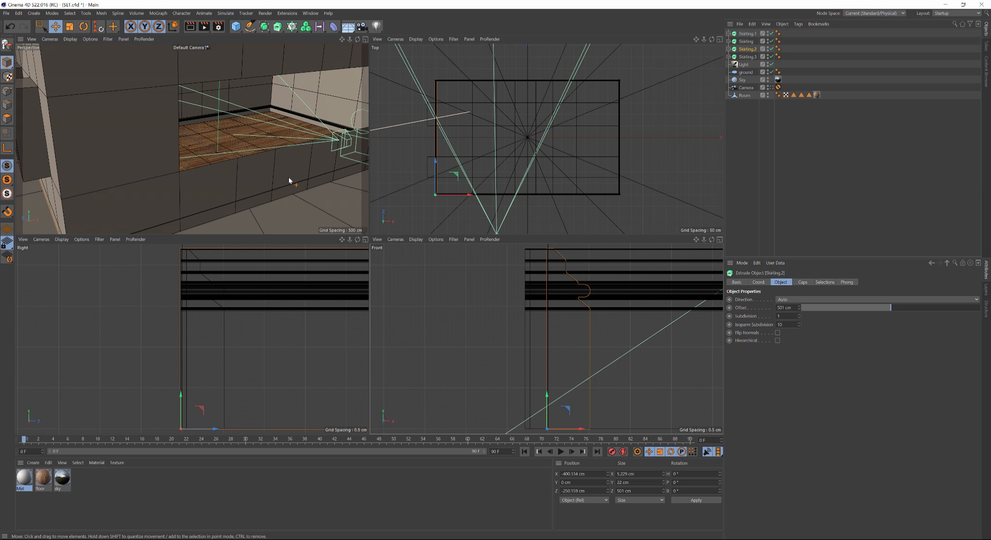
Group the four skirting objects under a null and name the group Skirting.
middle_click(289, 181)
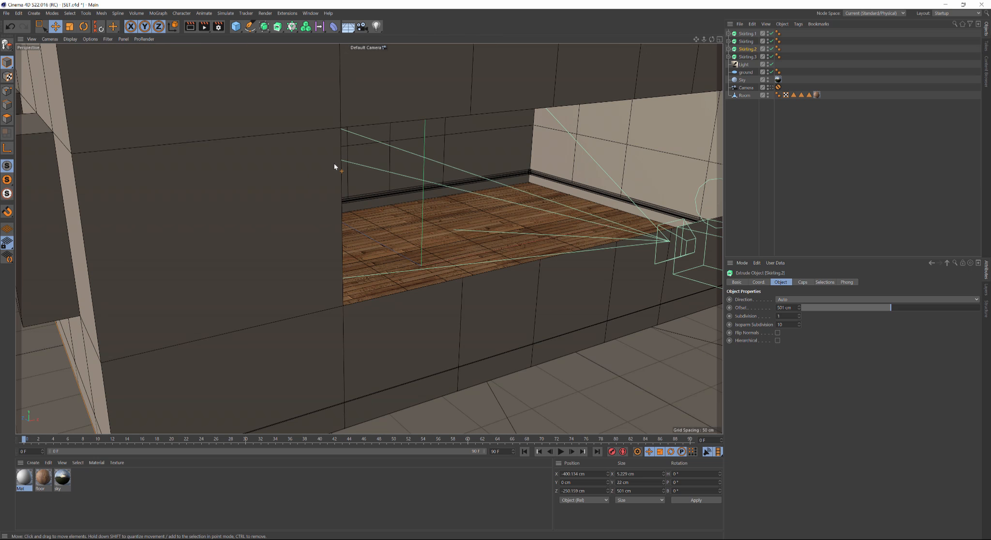
click(748, 33)
shift+click(751, 56)
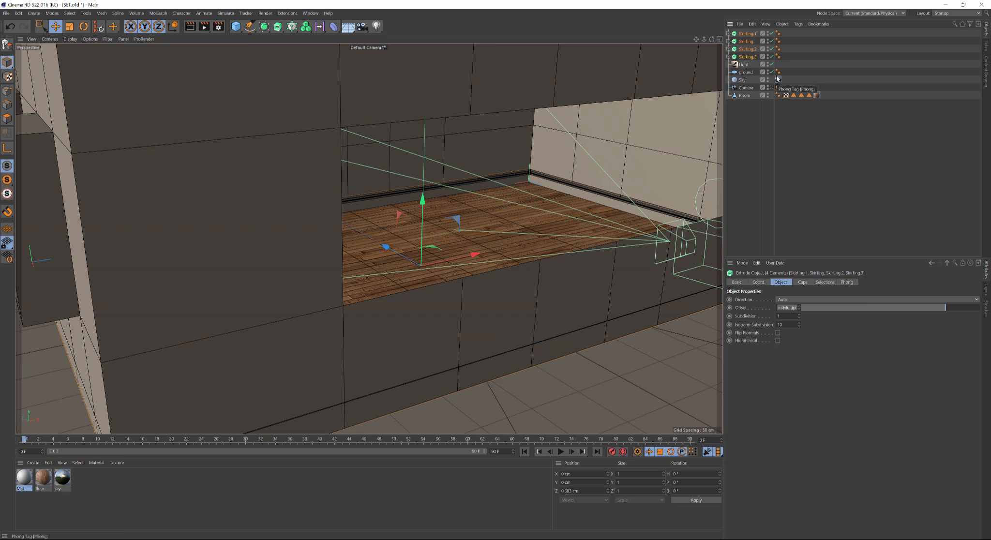
key(alt+g)
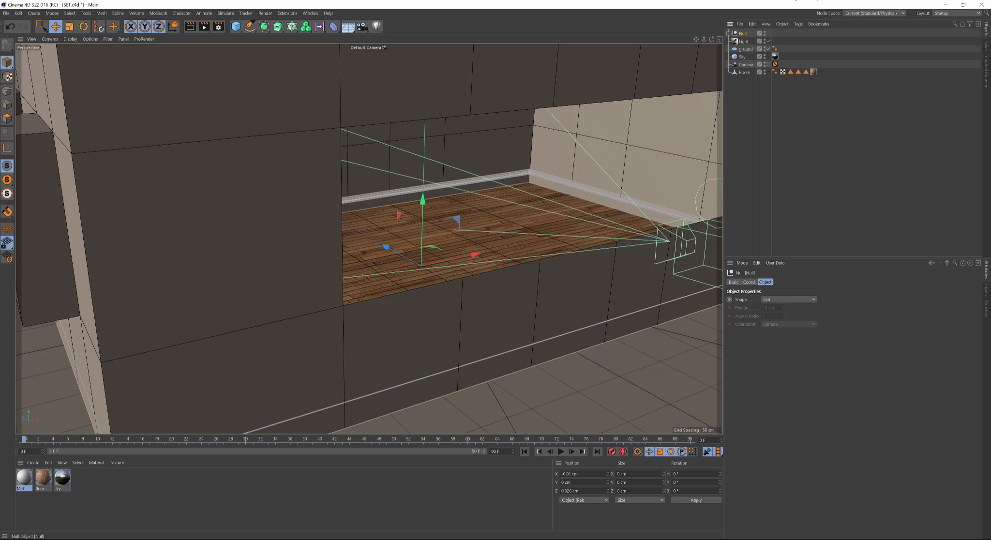
double_click(743, 34)
text(Skirting)
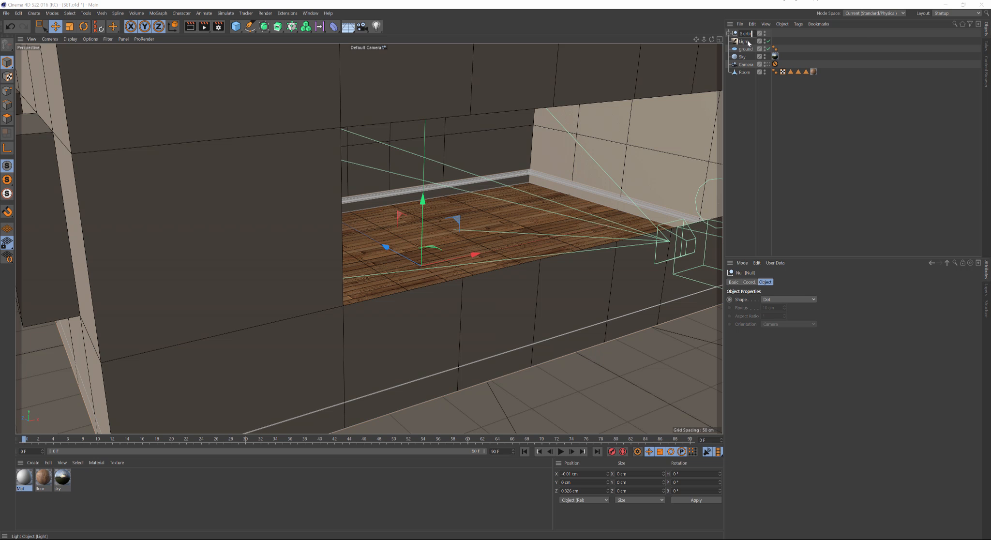
key(Return)
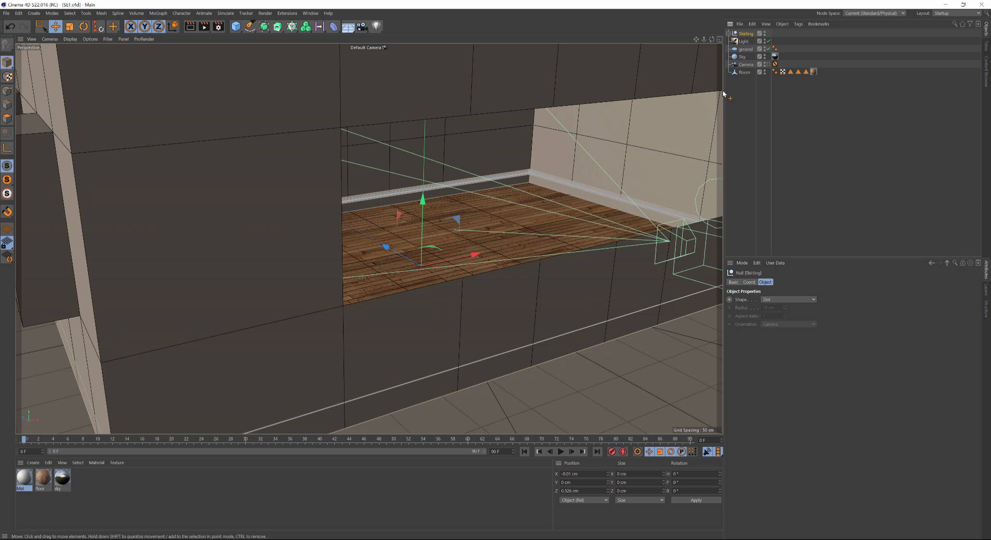
Rename the new material "gloss work" and set its color to H 37°, S 4%, V 90%.
double_click(21, 489)
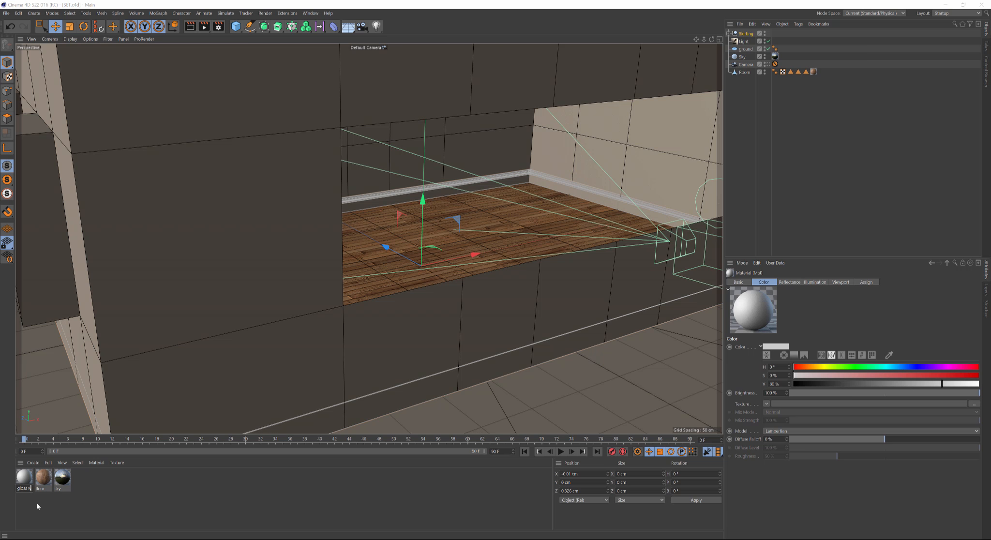
key(Return)
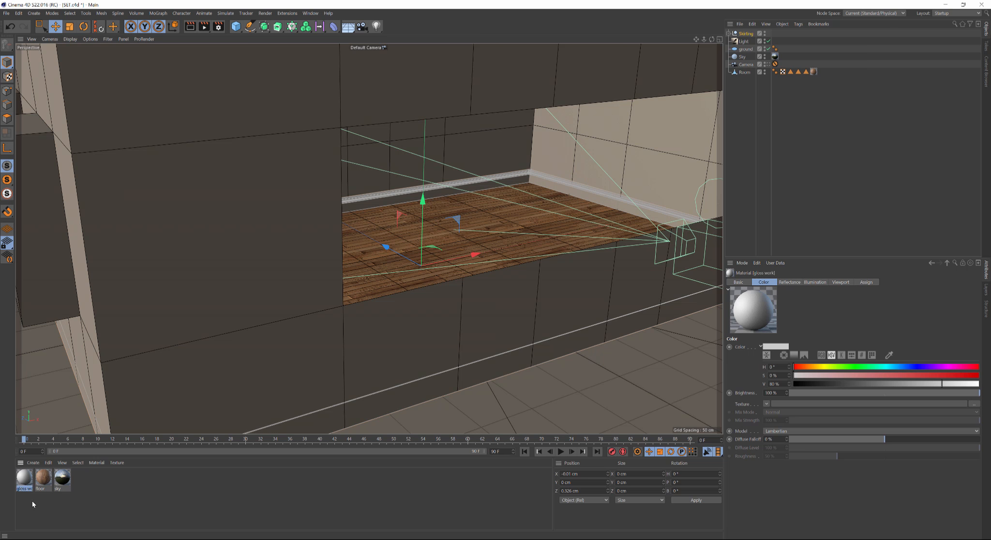
double_click(24, 478)
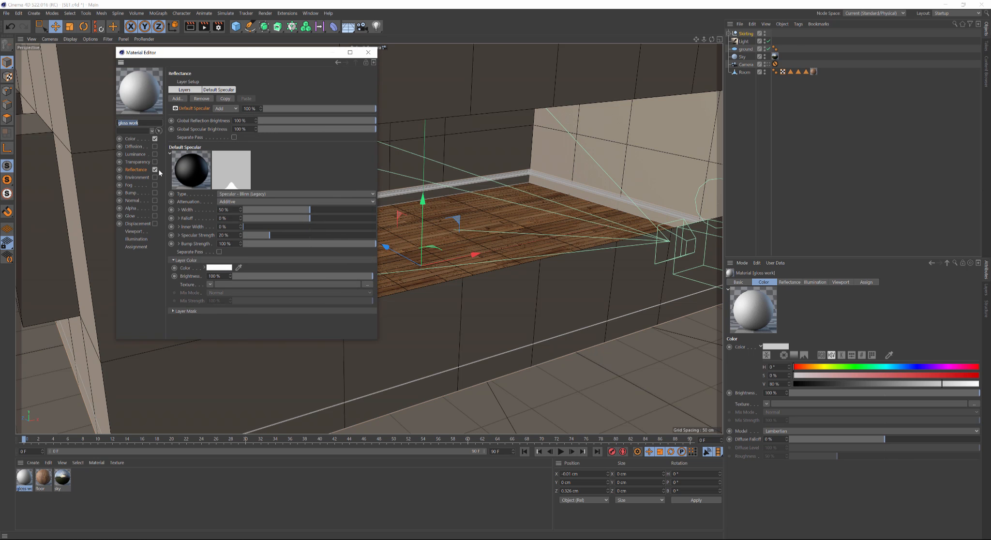
click(137, 139)
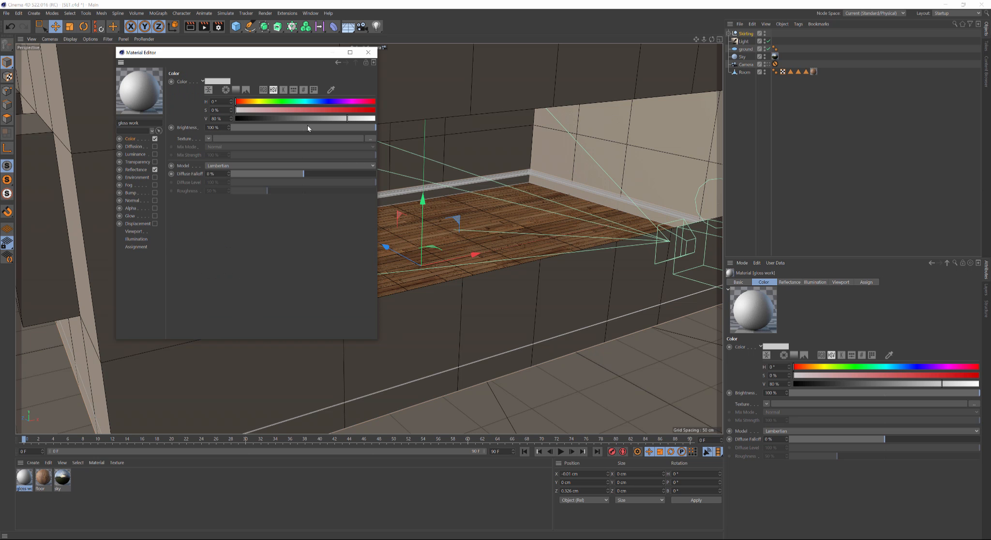
click(361, 118)
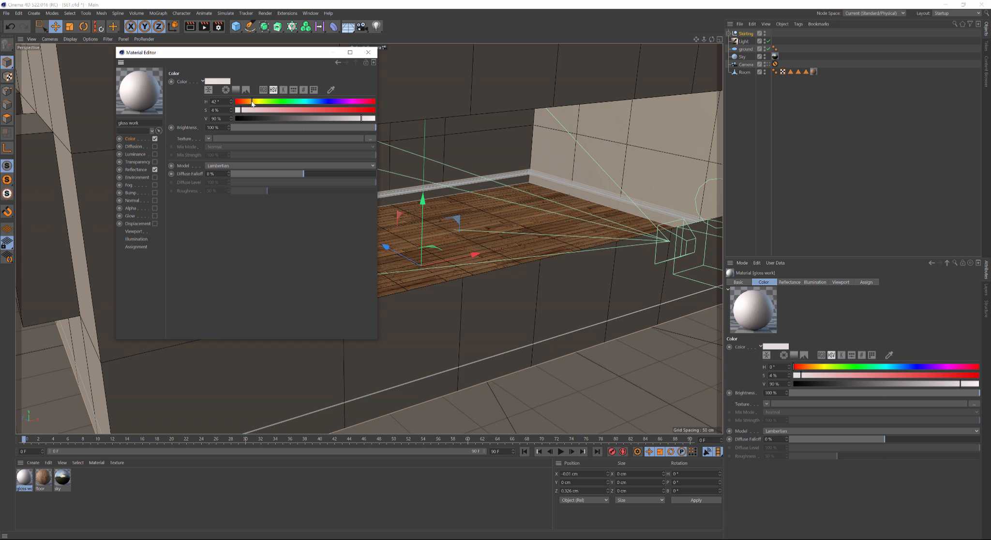
click(251, 101)
drag(251, 103, 249, 102)
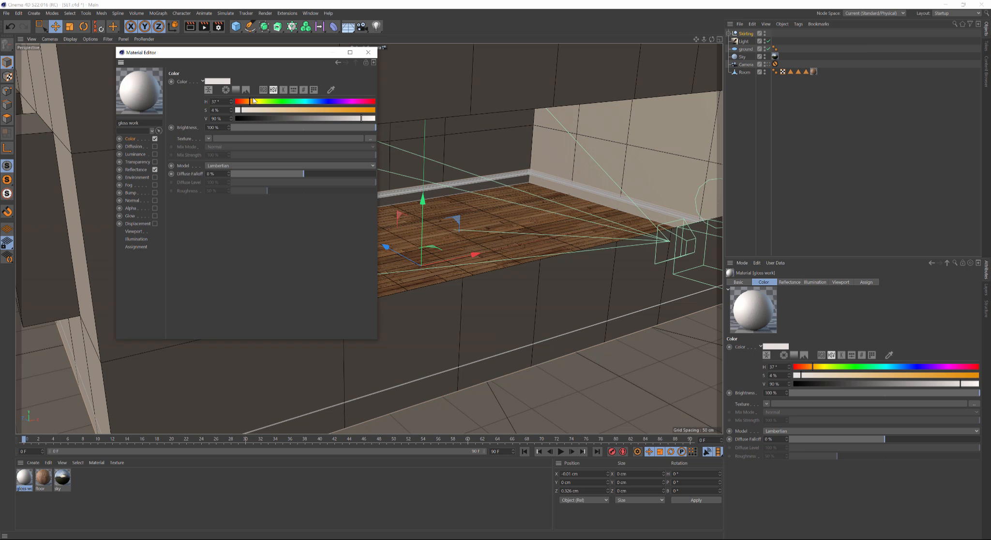
Replace the gloss work material's Default Specular layer with a GGX reflectance layer.
drag(270, 53, 498, 116)
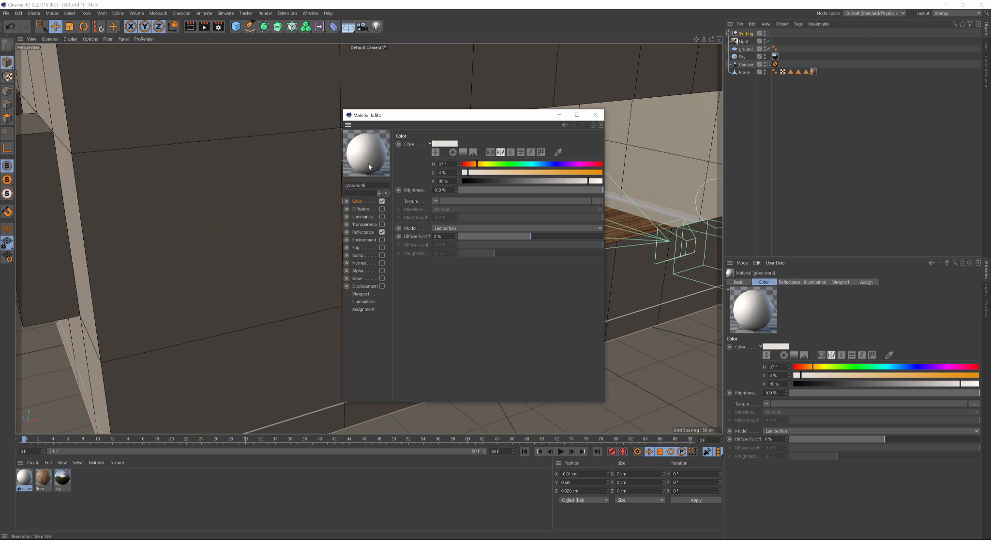
click(369, 233)
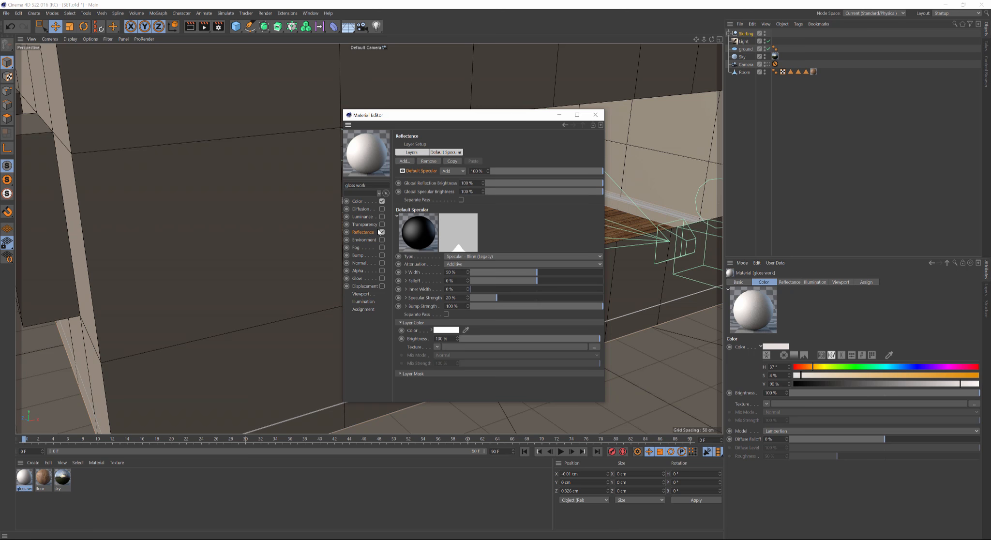
click(428, 161)
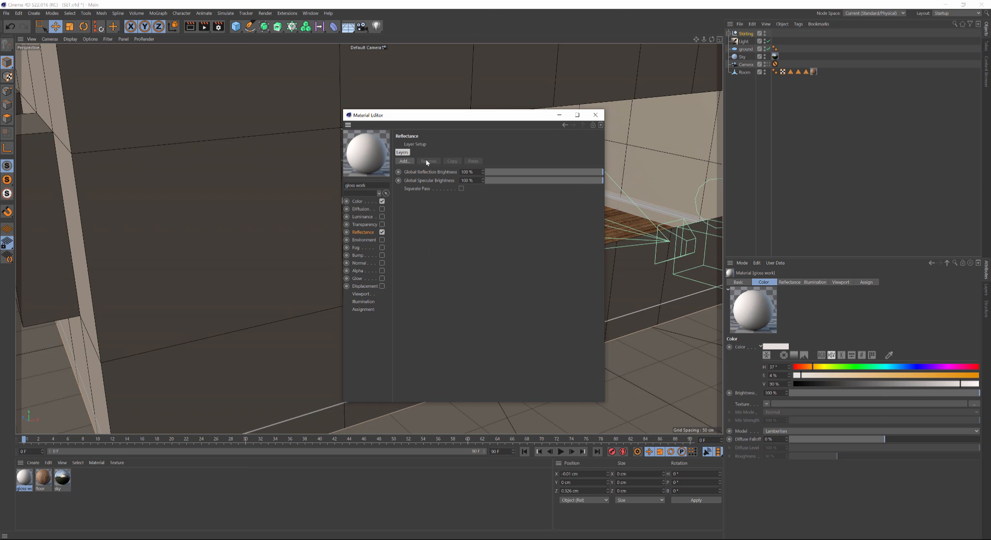
click(405, 161)
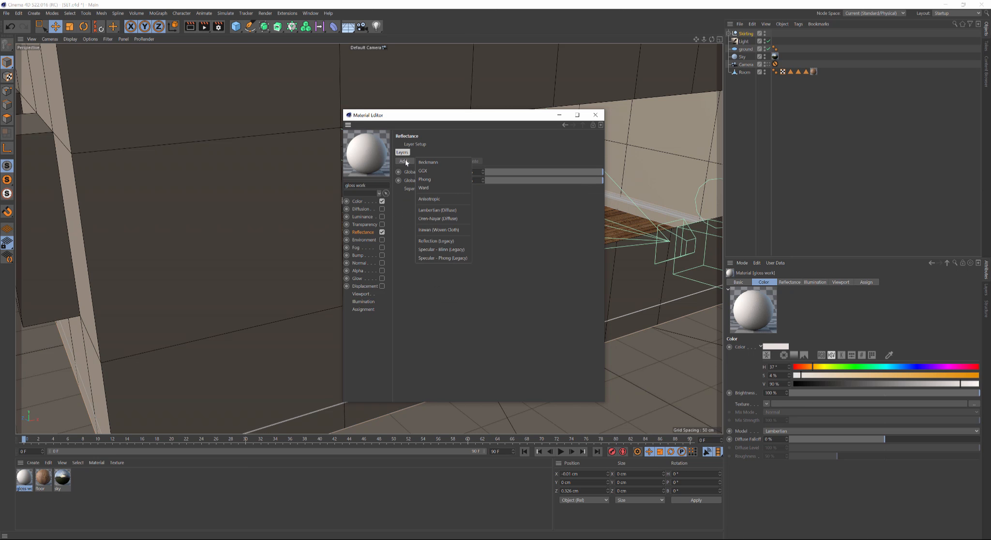
click(423, 171)
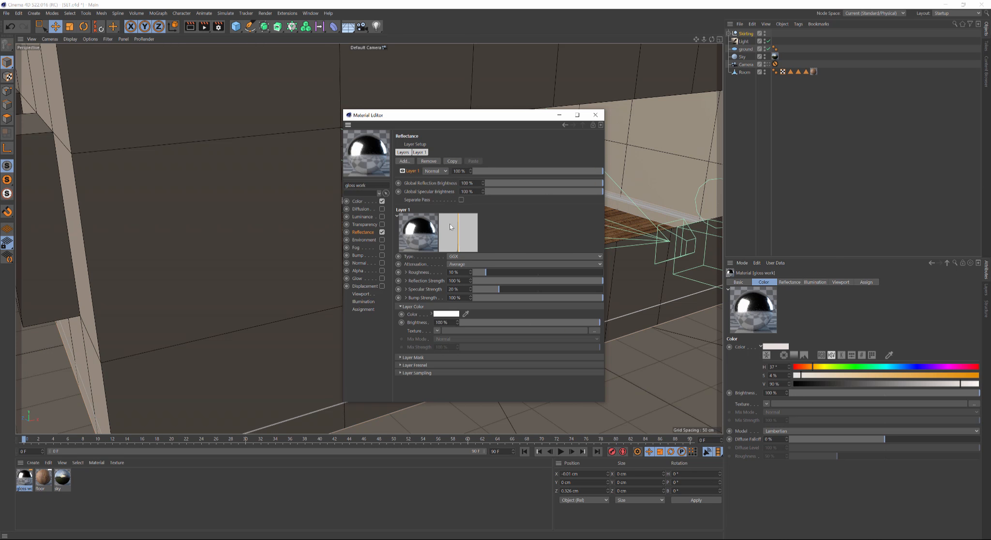
Apply a Fresnel texture to the layer mask of the GGX reflectance layer.
click(402, 358)
click(436, 384)
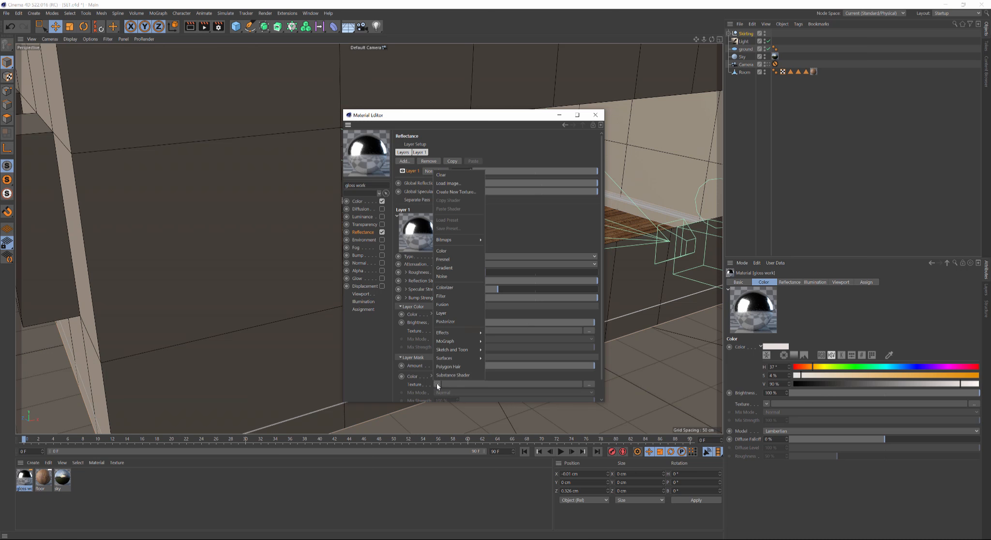
click(458, 260)
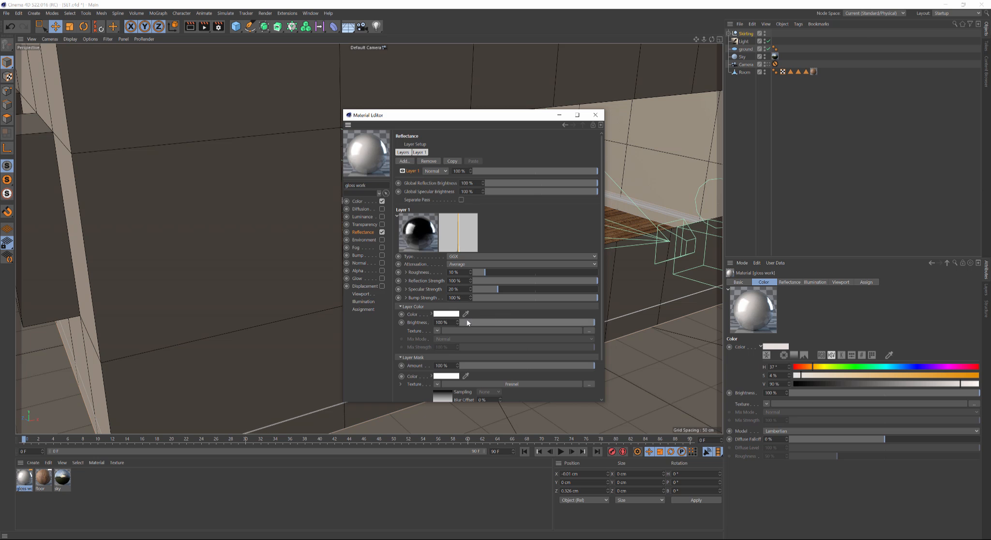
Set the GGX layer's roughness to 46% and its reflection strength to 75%.
click(401, 307)
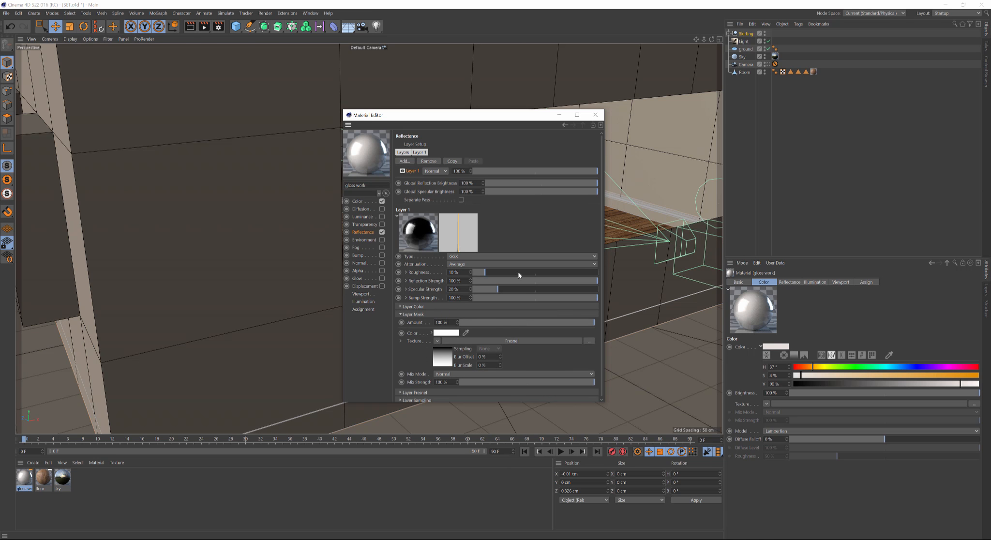
mouse_move(518, 272)
mouse_down()
mouse_move(543, 274)
mouse_move(528, 272)
mouse_up()
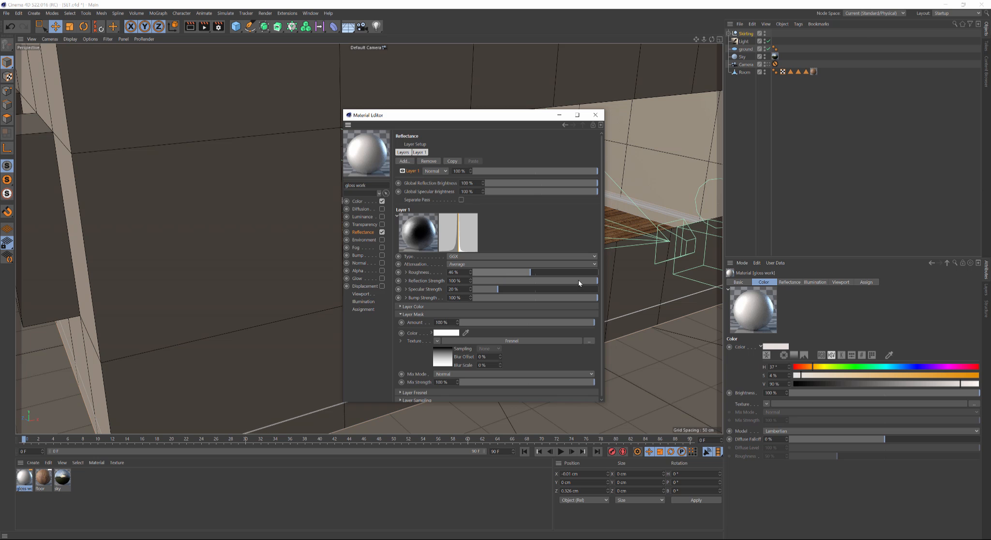
drag(579, 281, 567, 281)
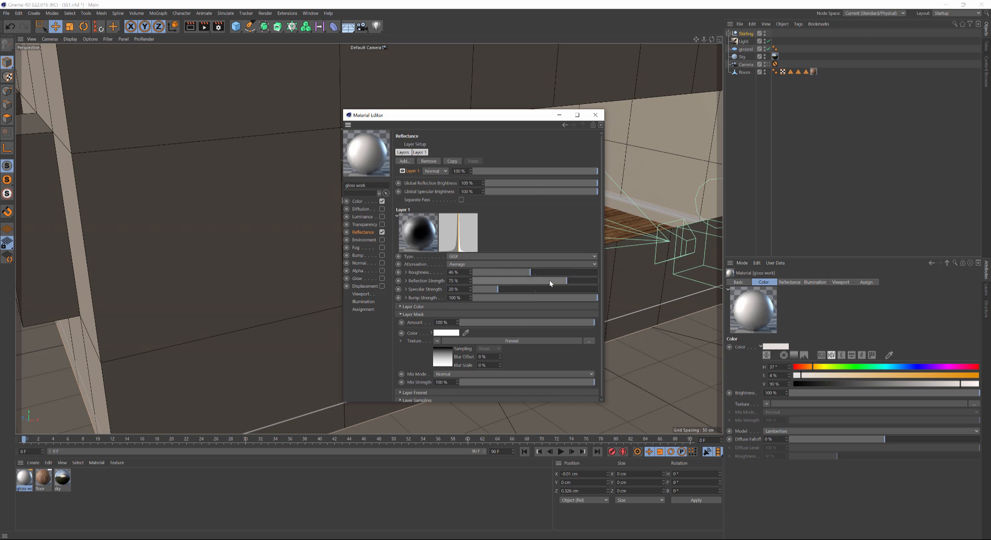
Set the GGX layer's reflection strength to 60% and its layer Fresnel to Conductor, and expand the layer sampling settings.
click(549, 280)
click(403, 392)
scroll(419, 376, down, 2)
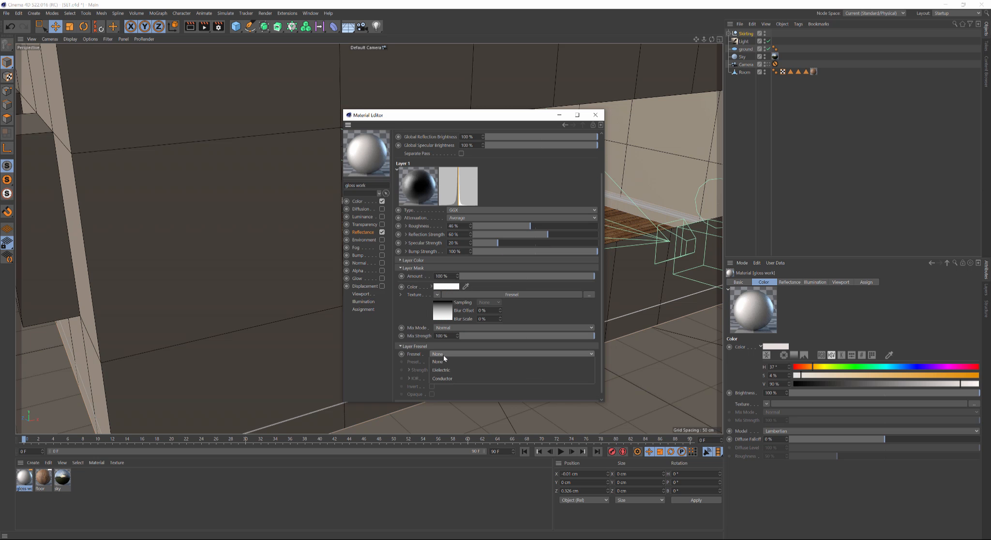
click(443, 355)
click(440, 377)
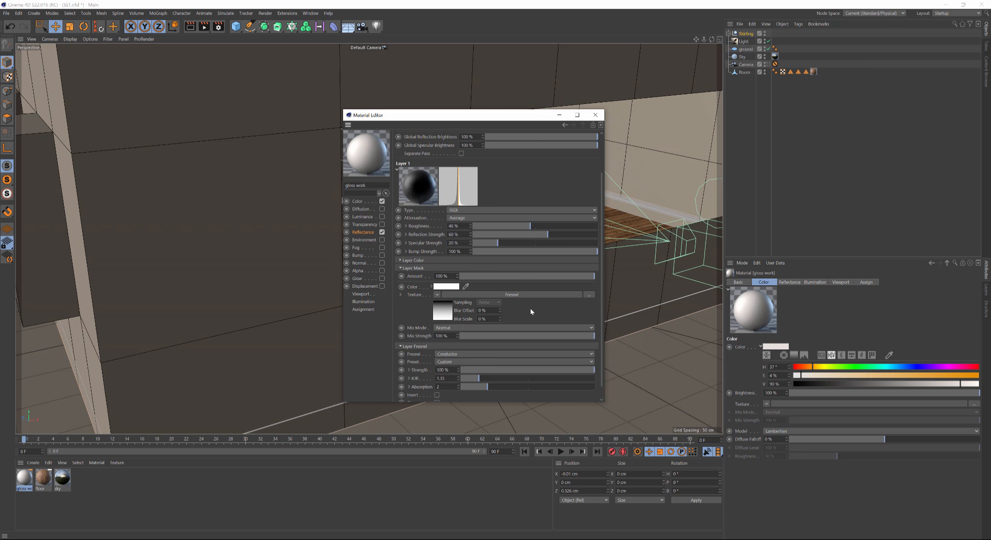
scroll(506, 264, down, 1)
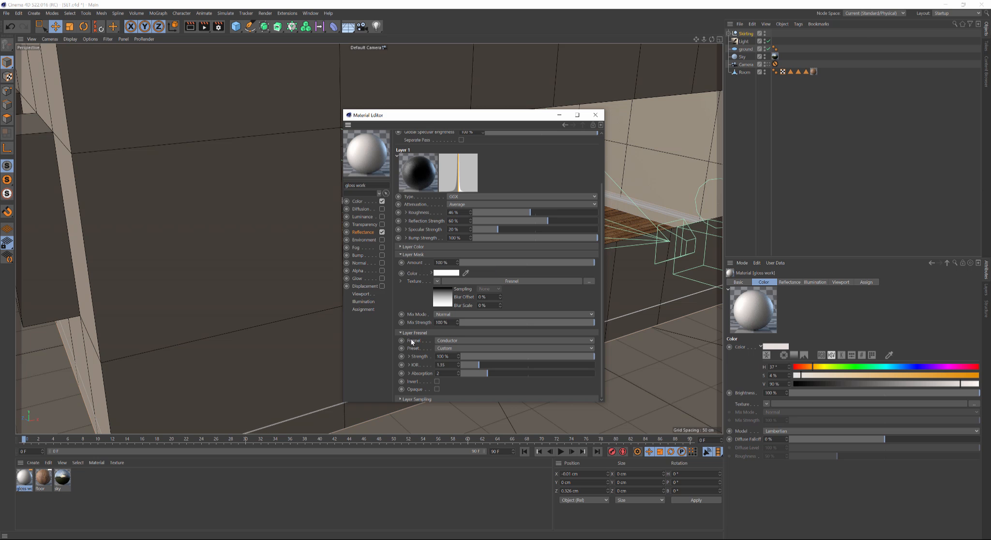
click(405, 400)
drag(602, 331, 578, 384)
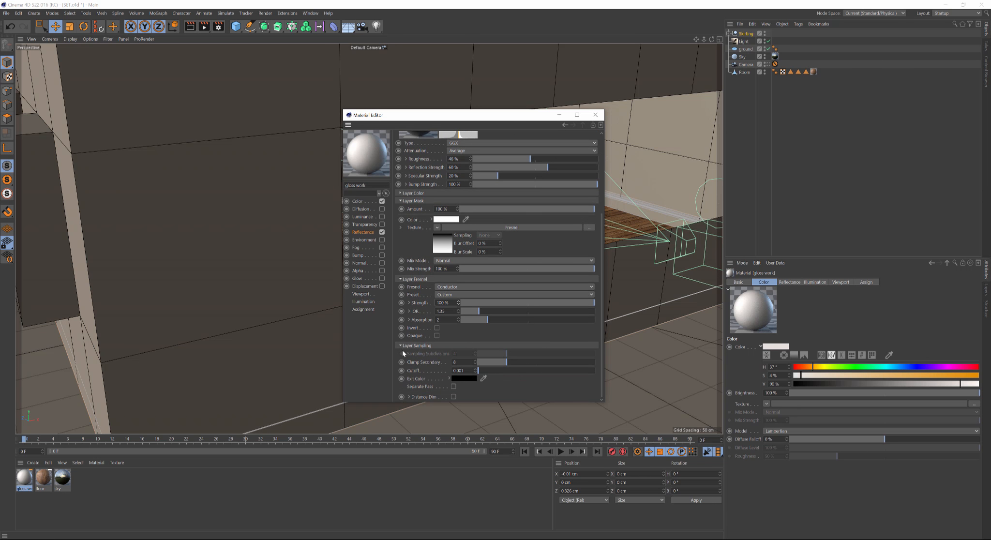
Enable Bump on the gloss work material with a Noise texture and choose the Poxo noise type.
click(382, 255)
click(430, 163)
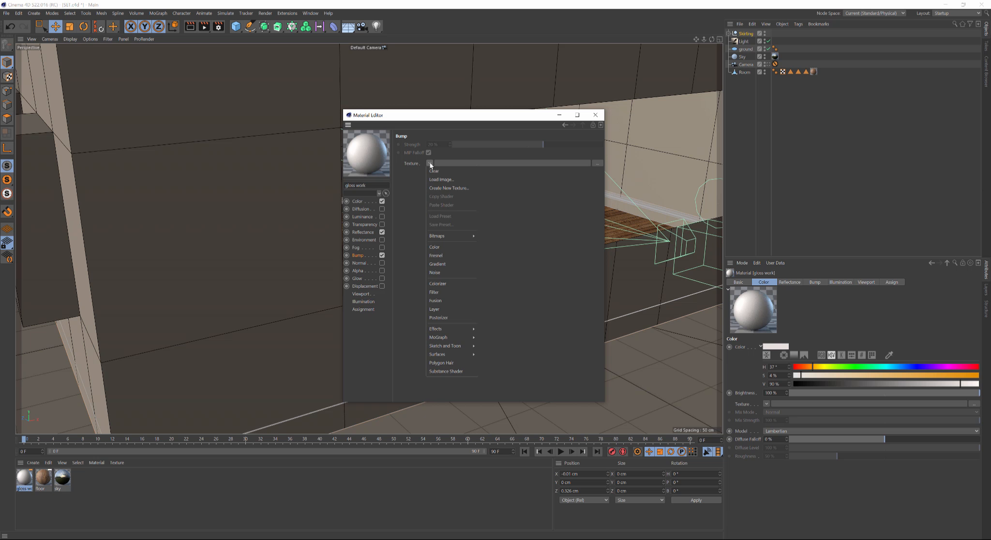
click(442, 272)
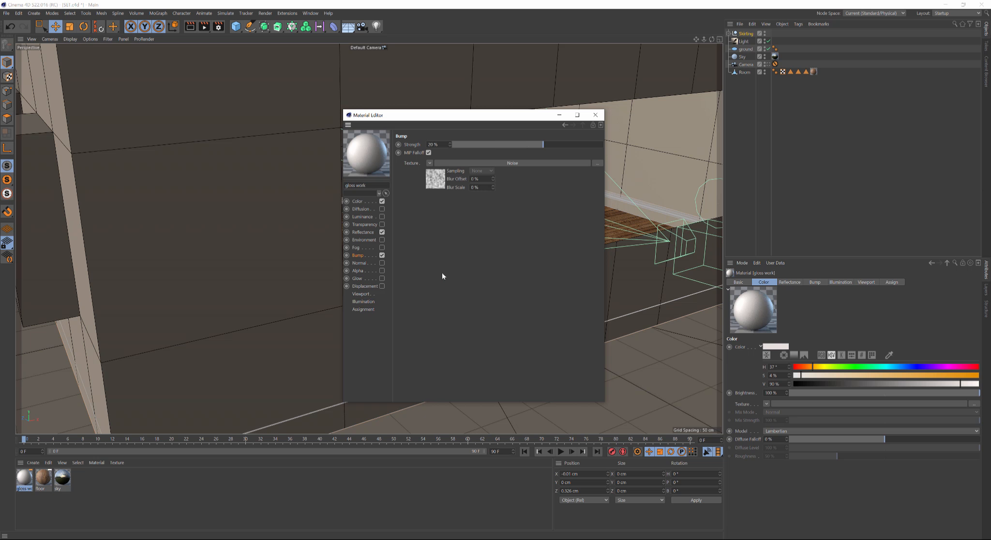
click(521, 163)
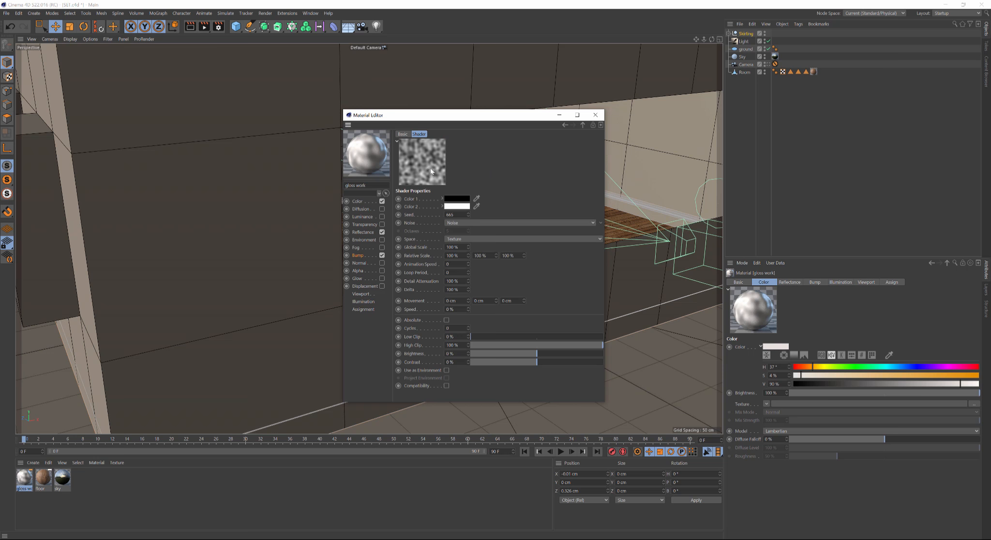
click(601, 223)
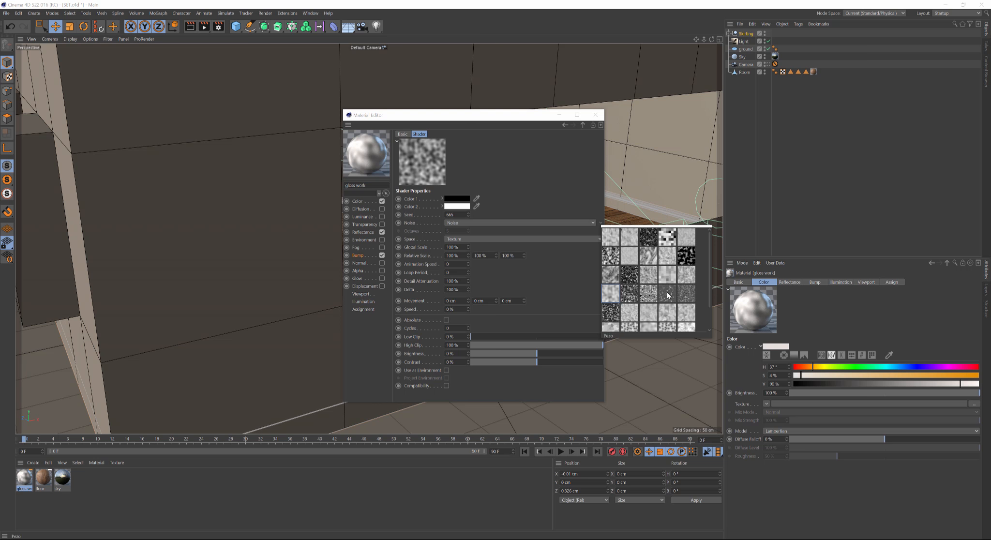
click(684, 294)
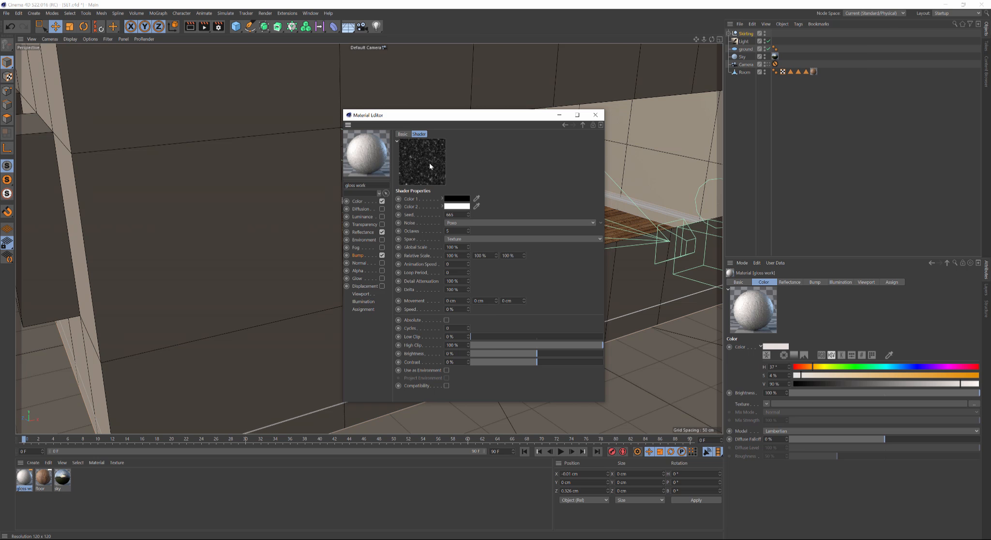
Invert the bump noise by setting Color 1 to white and Color 2 to black.
click(456, 198)
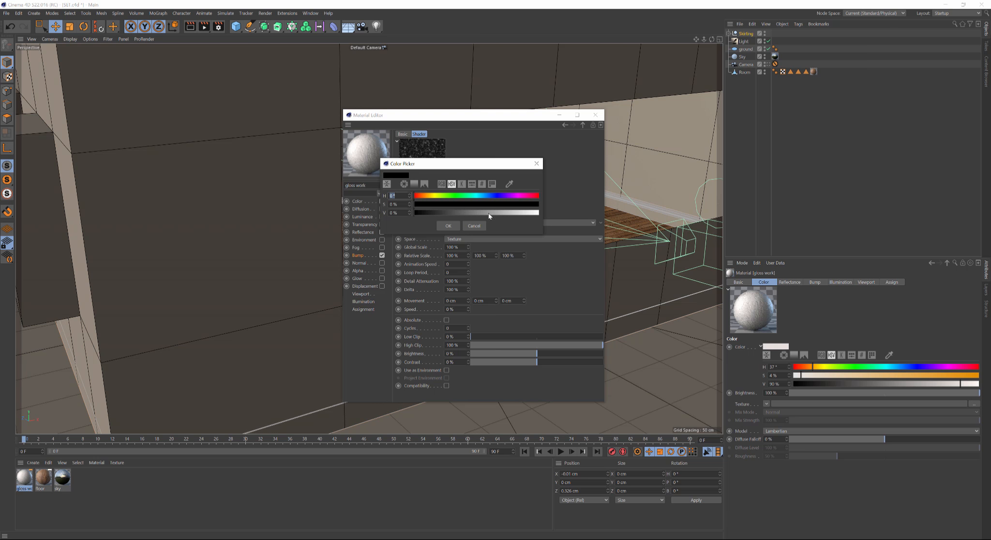
drag(489, 216, 557, 213)
click(448, 226)
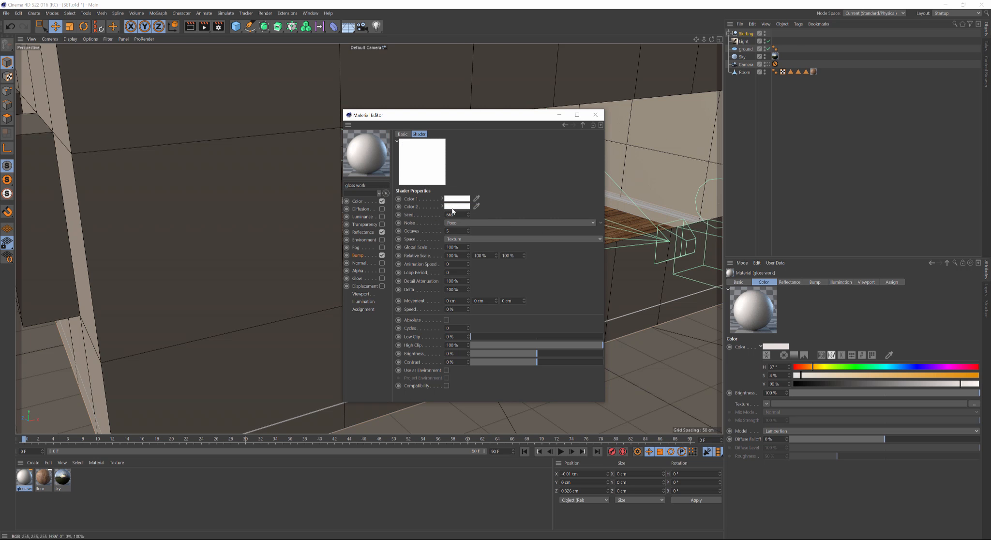
click(452, 207)
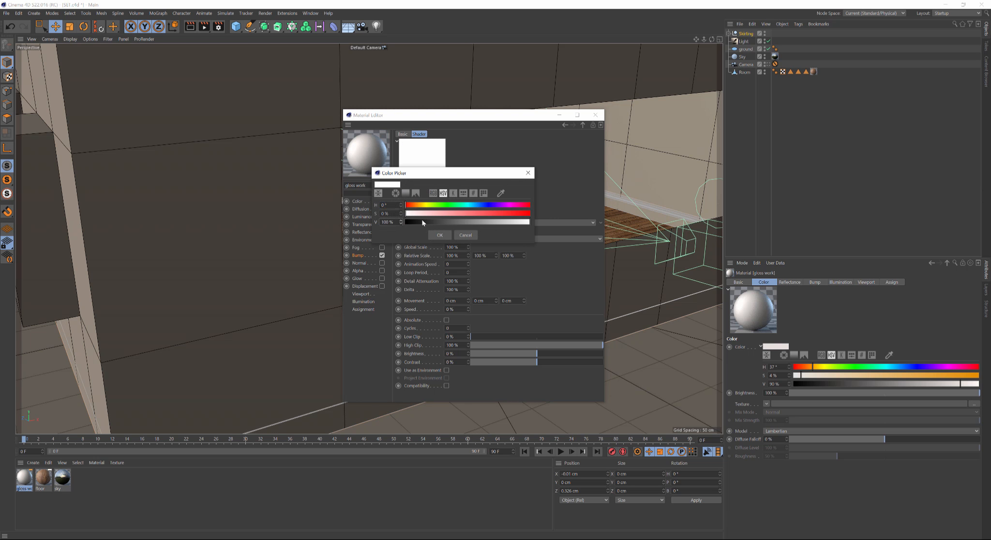
drag(423, 222, 412, 220)
click(429, 233)
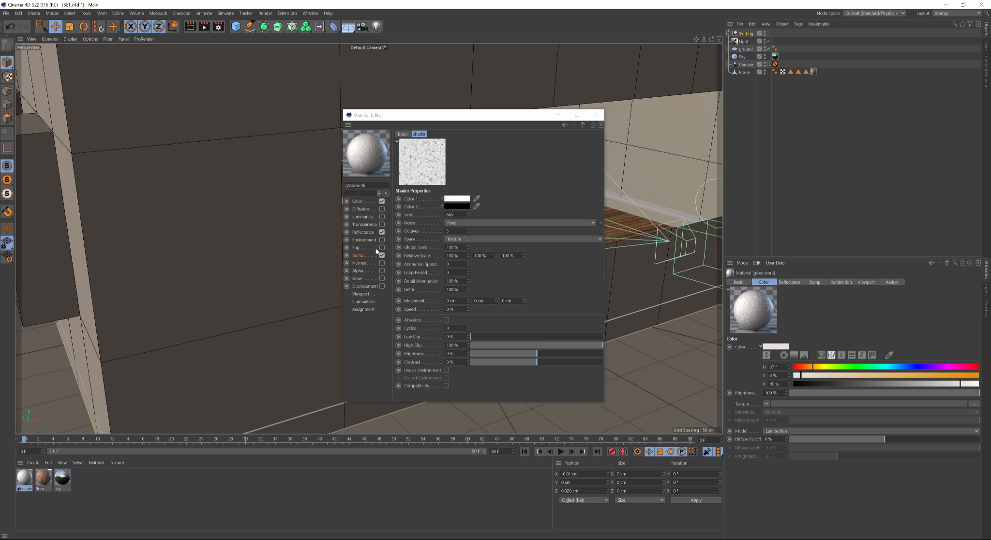
Set the gloss work material's bump strength to 5% and close the material editor.
click(583, 125)
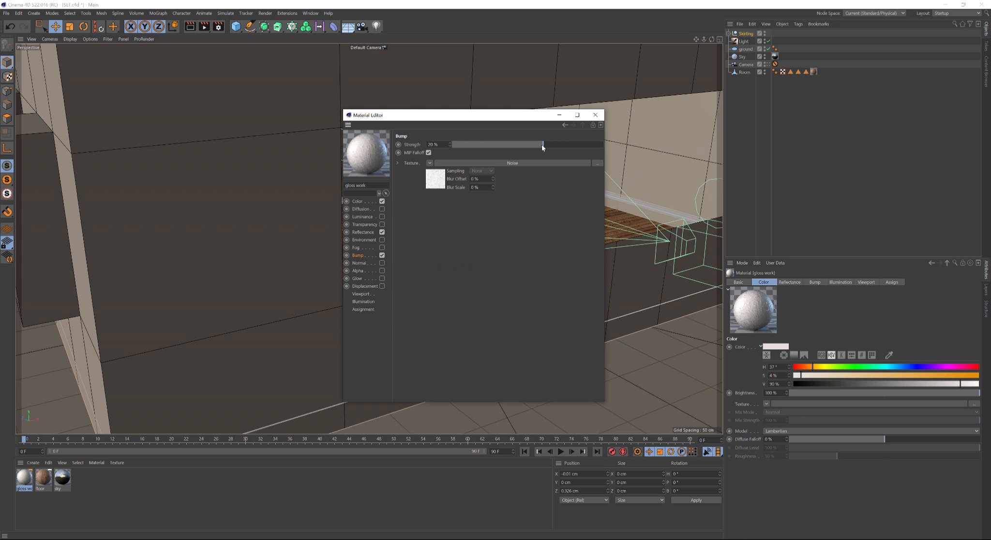
drag(542, 144, 528, 145)
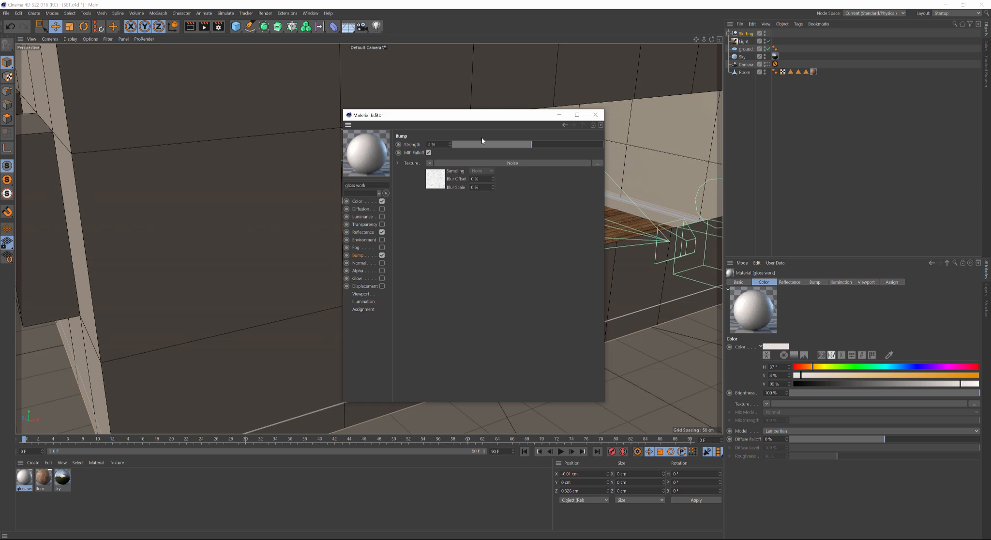
click(595, 115)
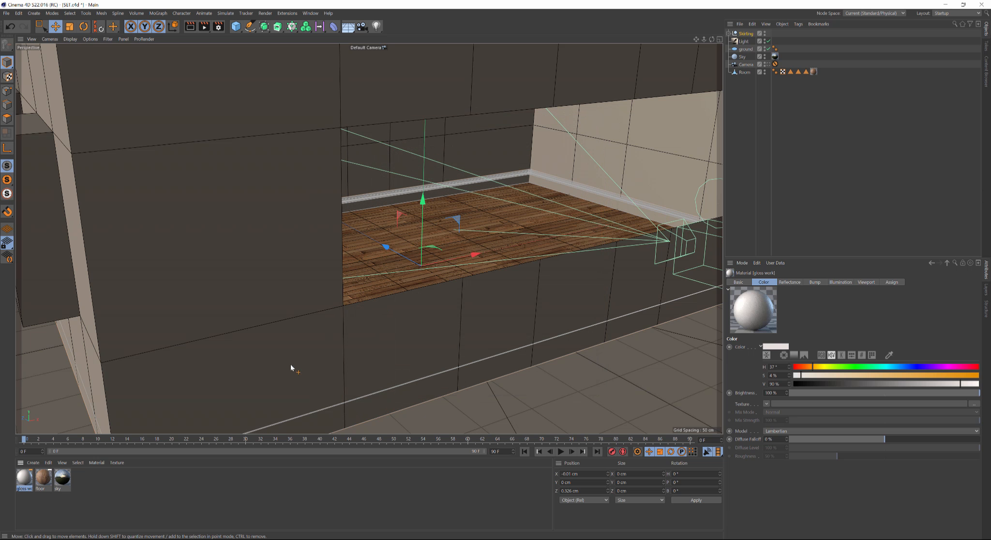
Apply the gloss work material to all four skirting extrudes and set its V tiling to 10.
click(730, 34)
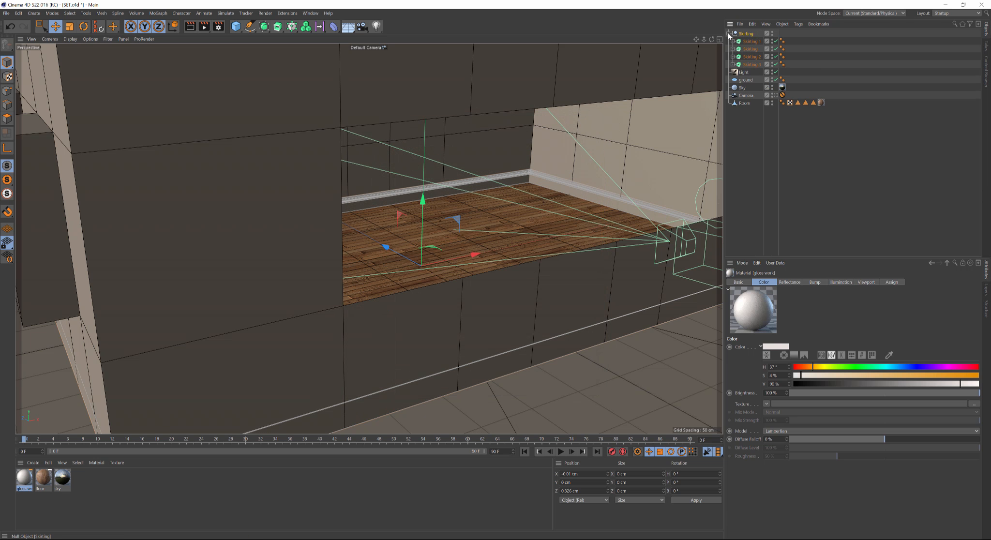
click(757, 40)
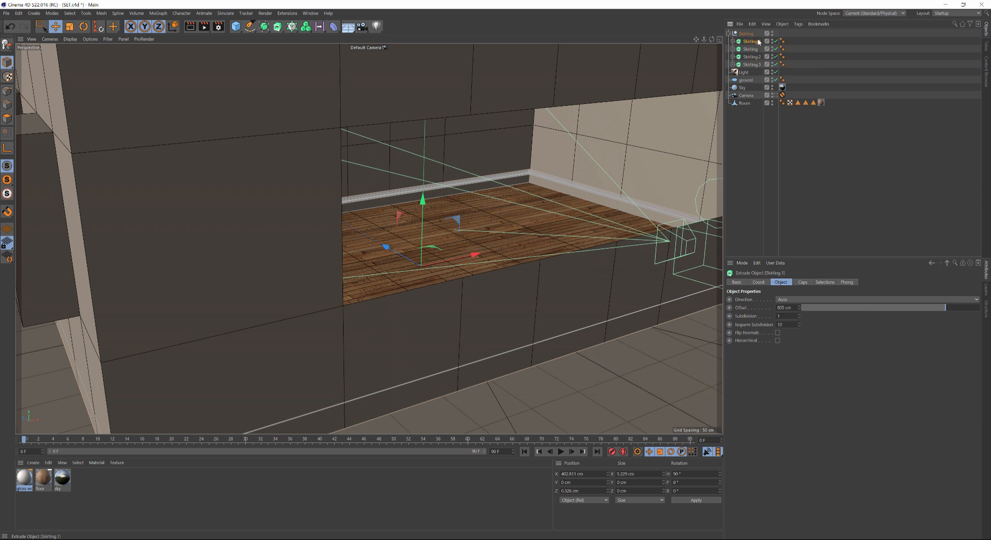
shift+click(748, 65)
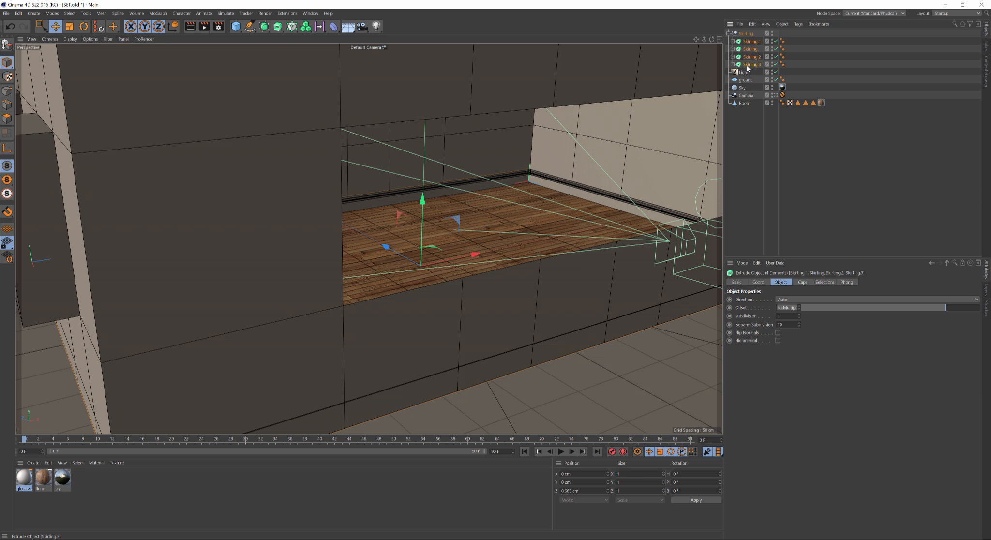
right_click(24, 477)
click(58, 386)
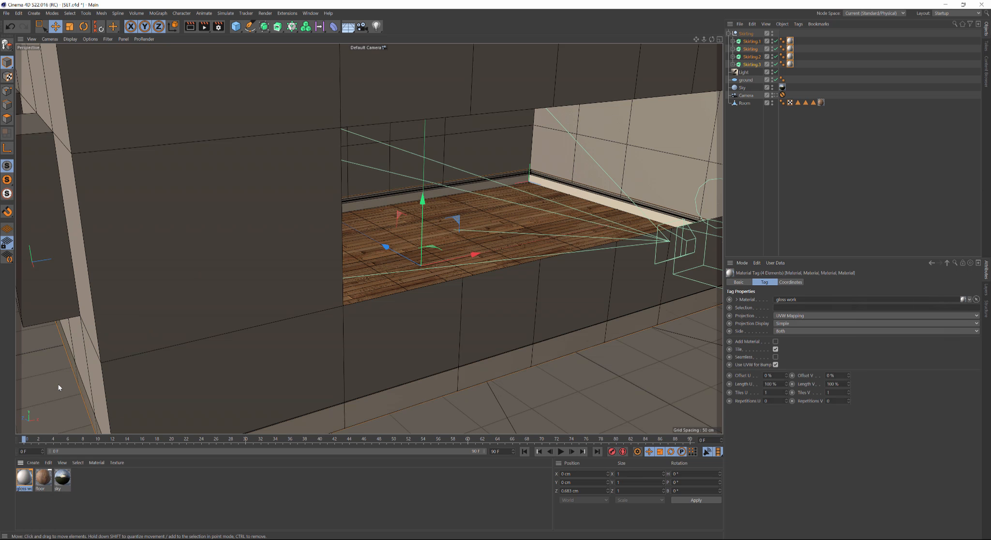
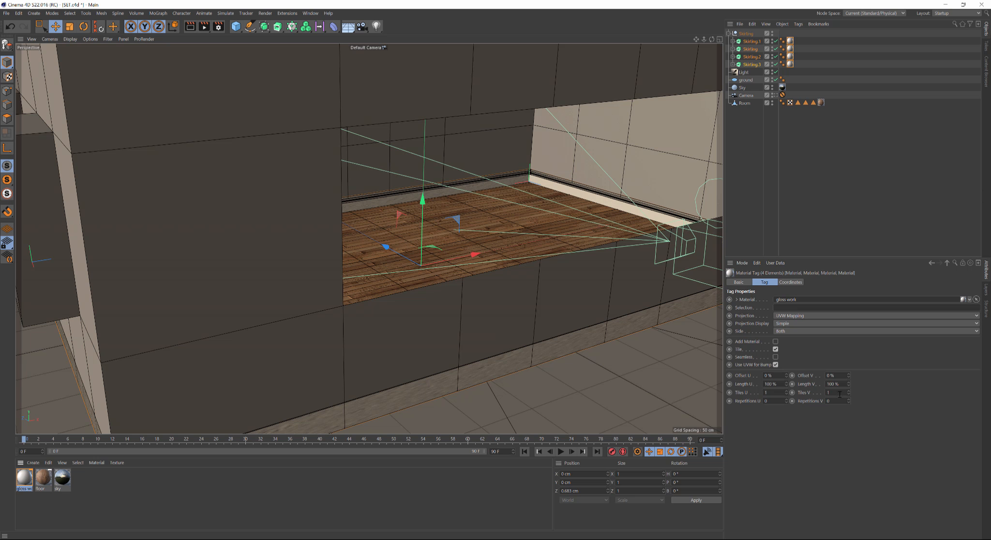
click(825, 393)
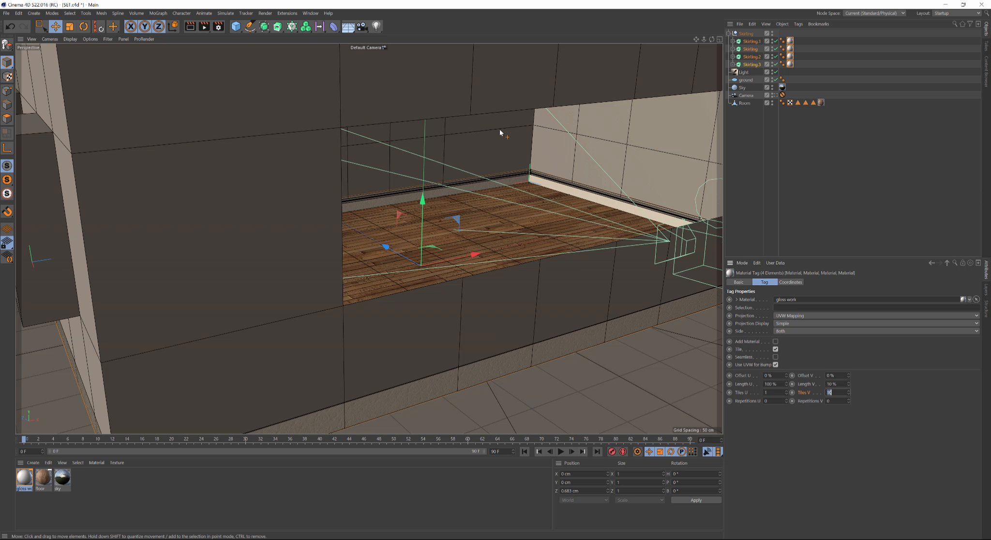
Look through the scene camera and test-render a region around the skirting corner.
click(775, 95)
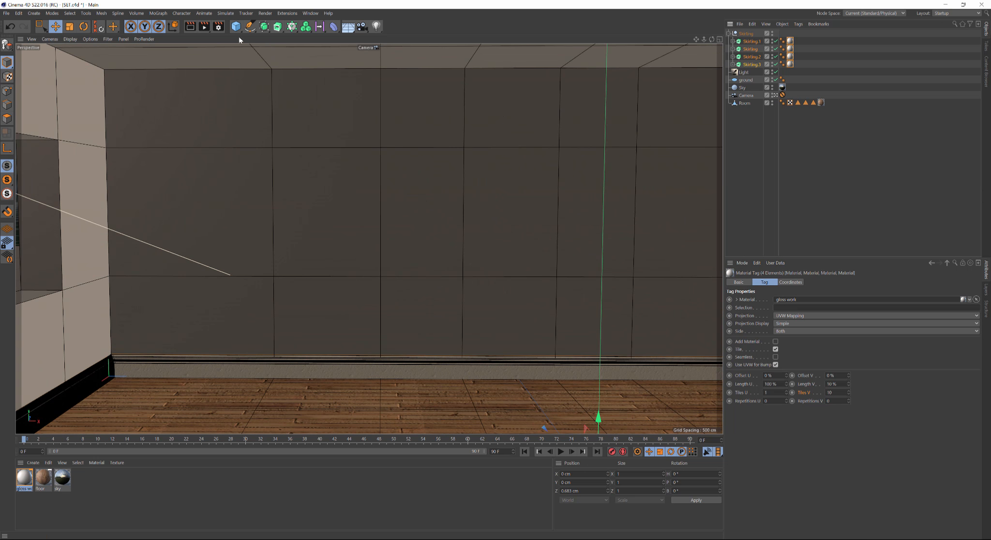
click(205, 28)
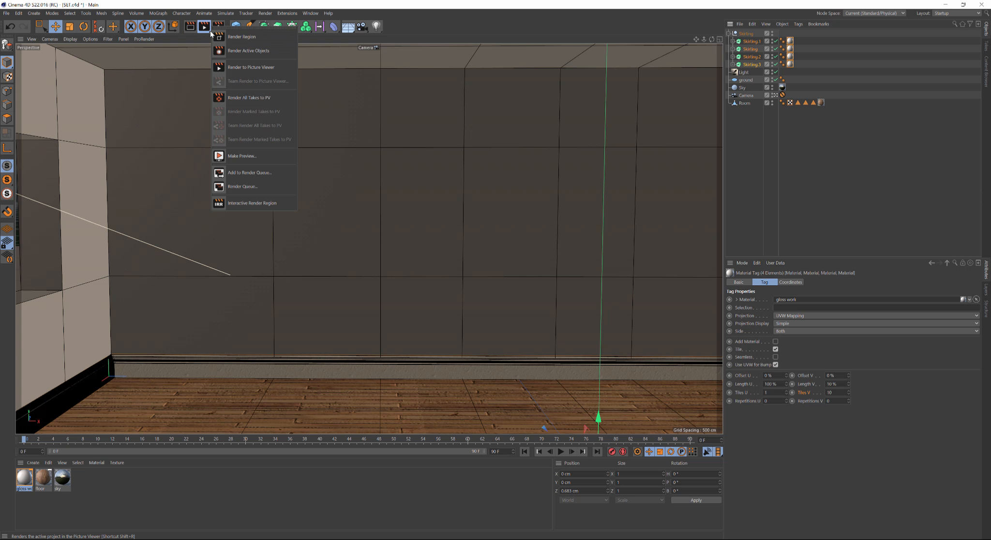
click(237, 37)
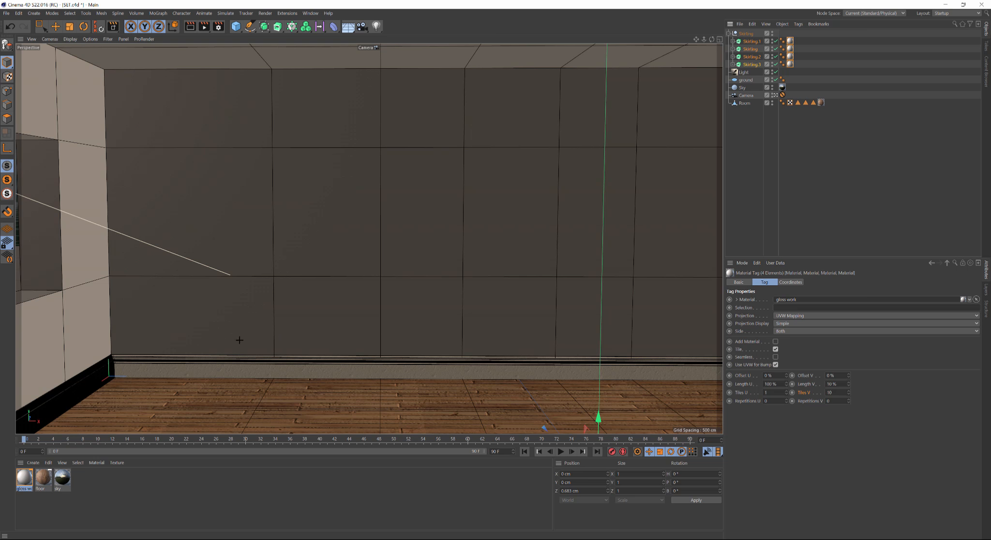
drag(84, 320, 263, 426)
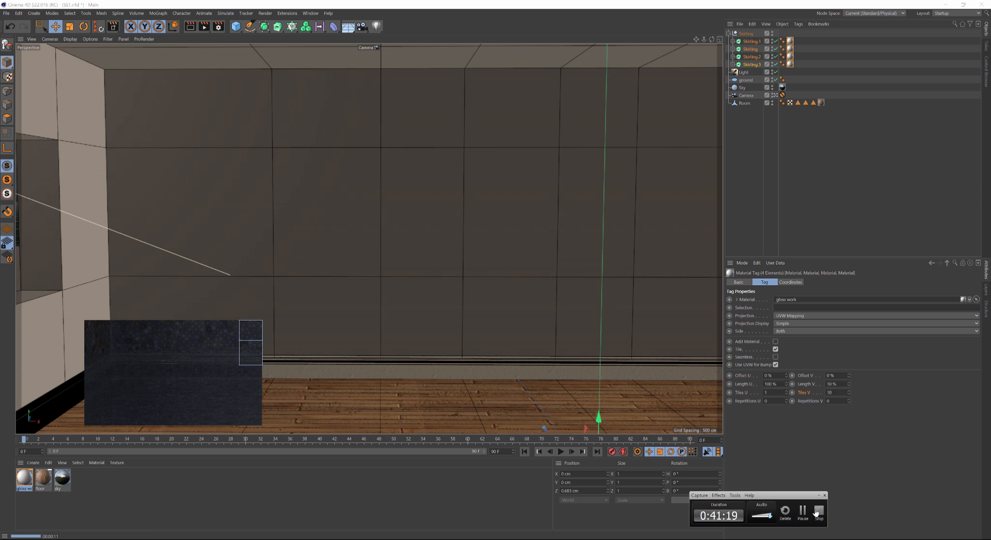
click(804, 512)
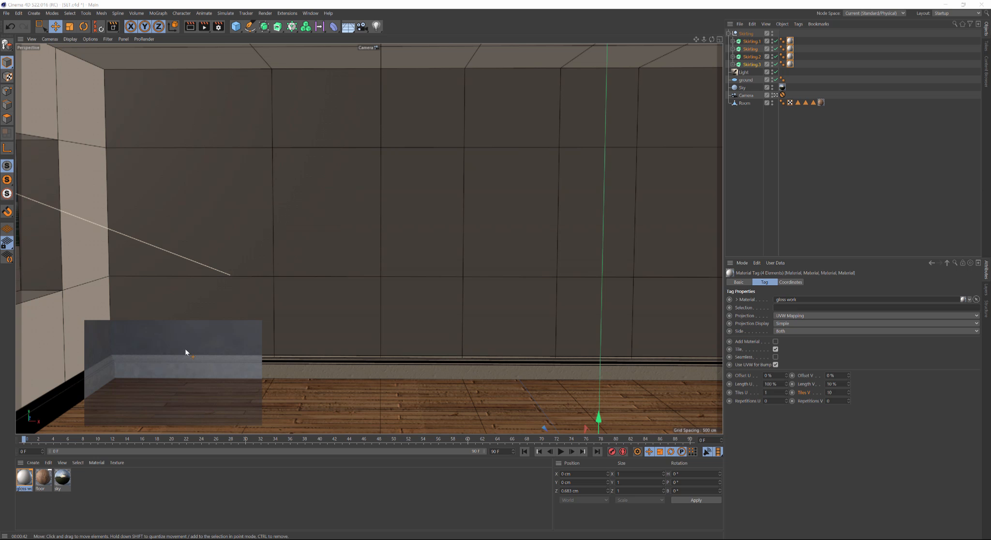
Set the floor material tag's U and V lengths to 200% on the room object.
click(822, 103)
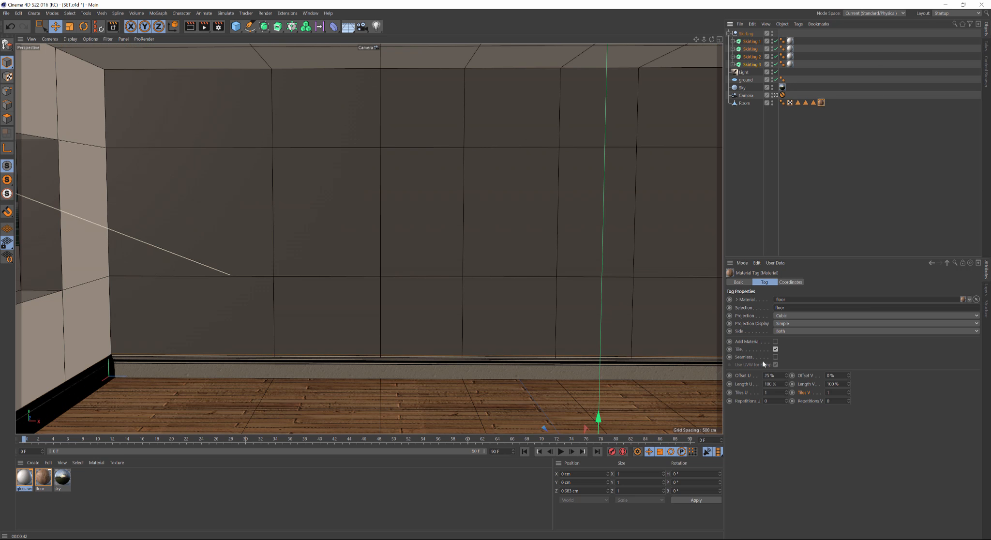
click(776, 384)
text(200)
key(Tab)
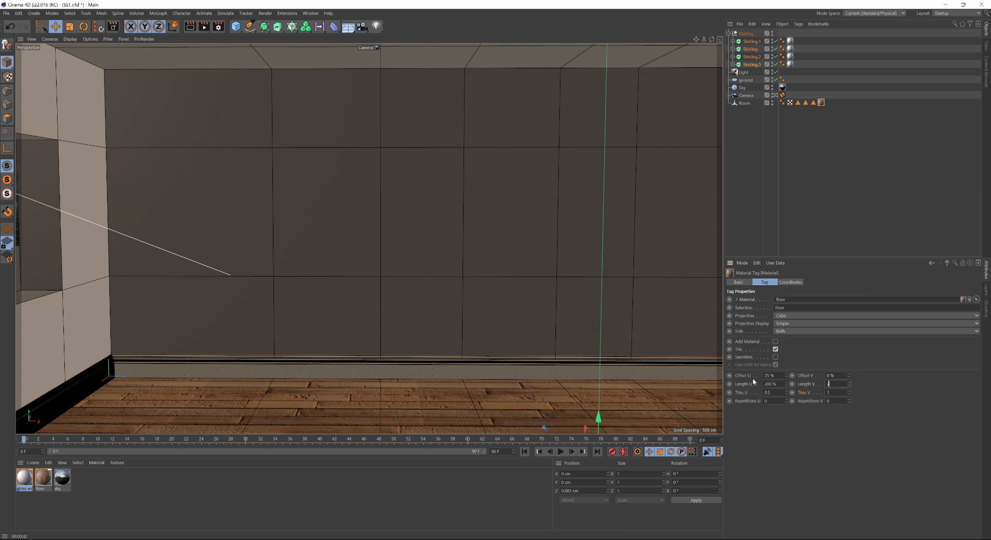
key(Return)
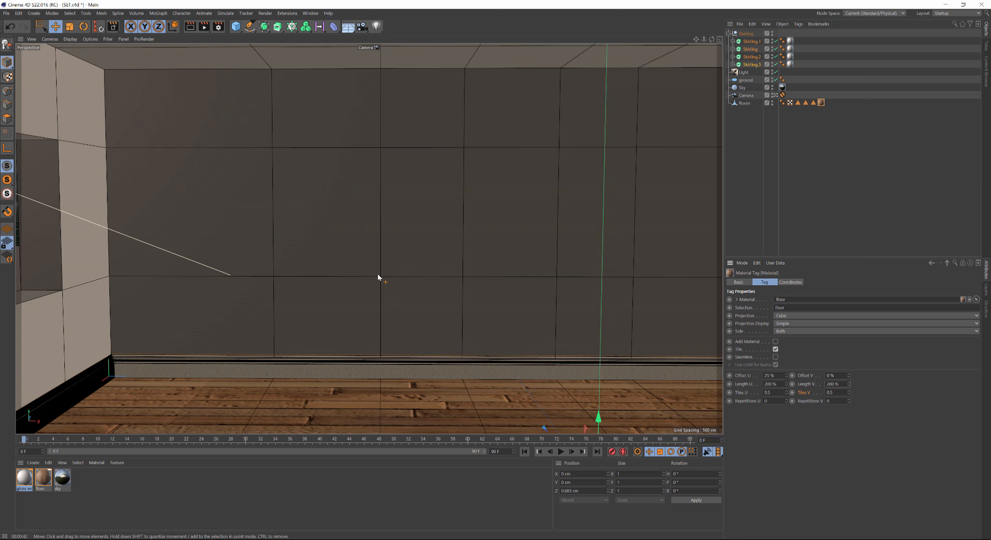
Create a new empty project and maximize the Front view.
key(ctrl+n)
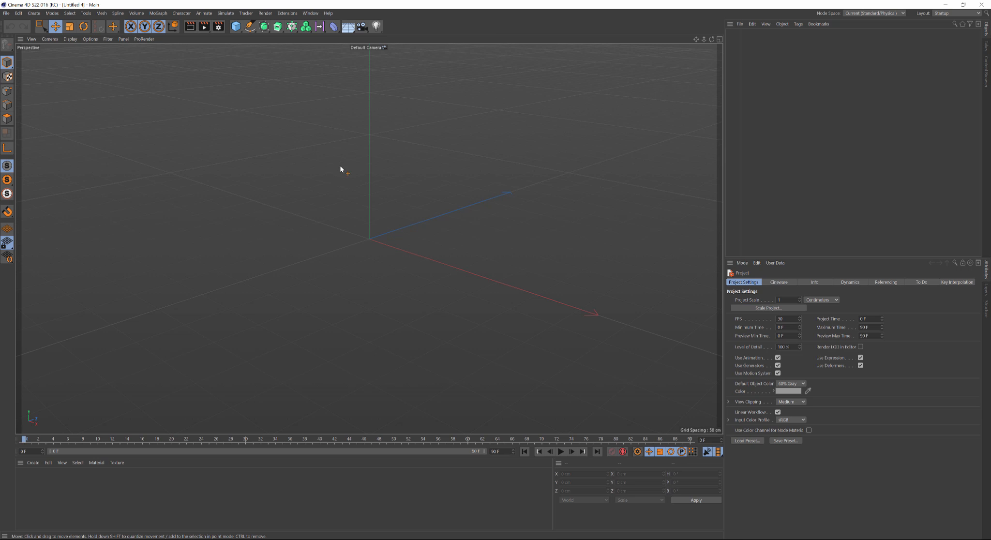
middle_click(369, 208)
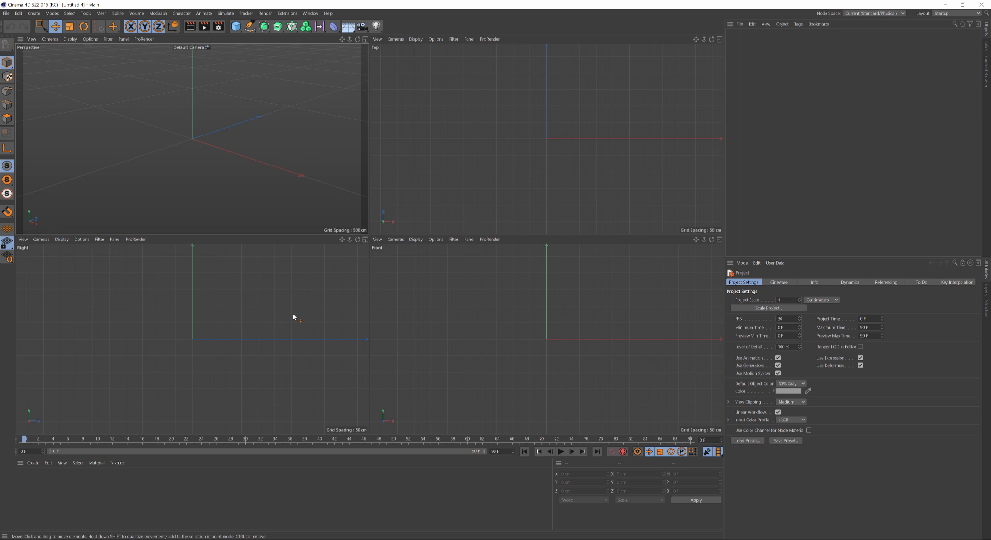
middle_click(451, 342)
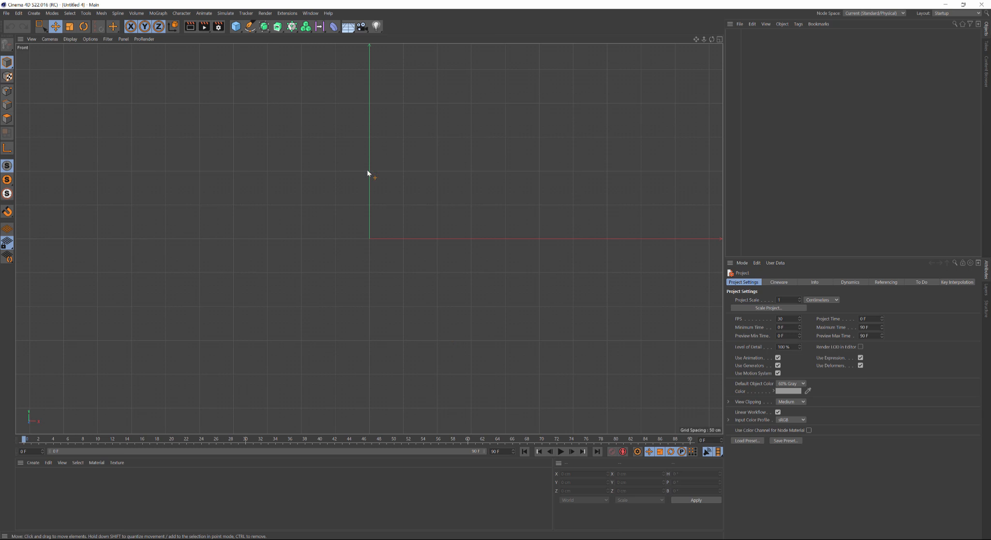
Enable workplane grid-point snapping and start a Bezier spline at the origin in the Front view.
scroll(366, 172, up, 3)
click(250, 26)
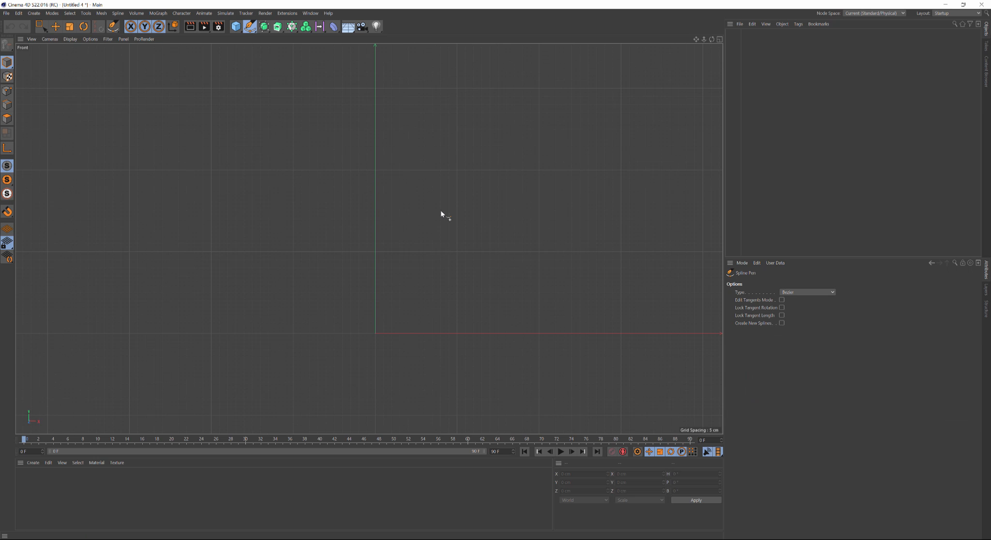
drag(7, 211, 51, 415)
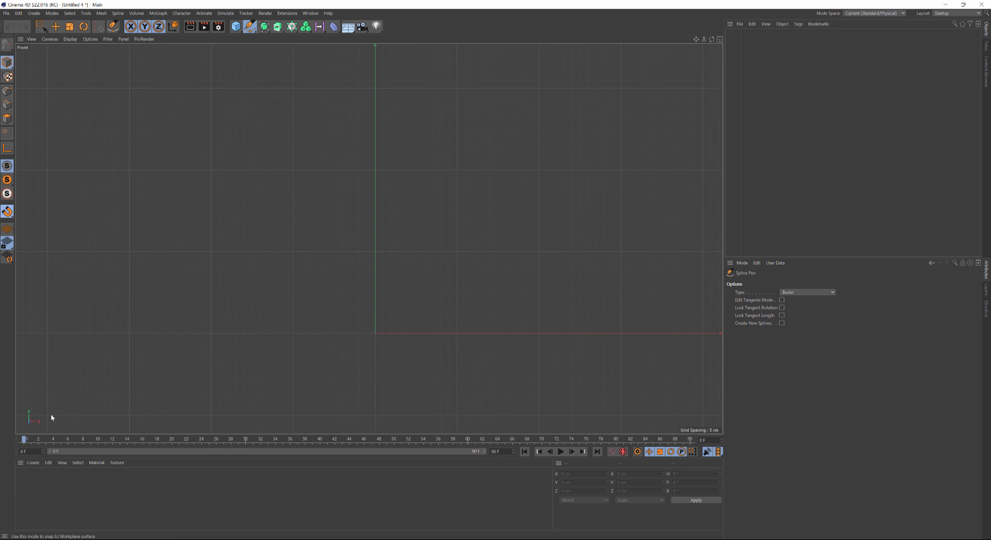
click(376, 333)
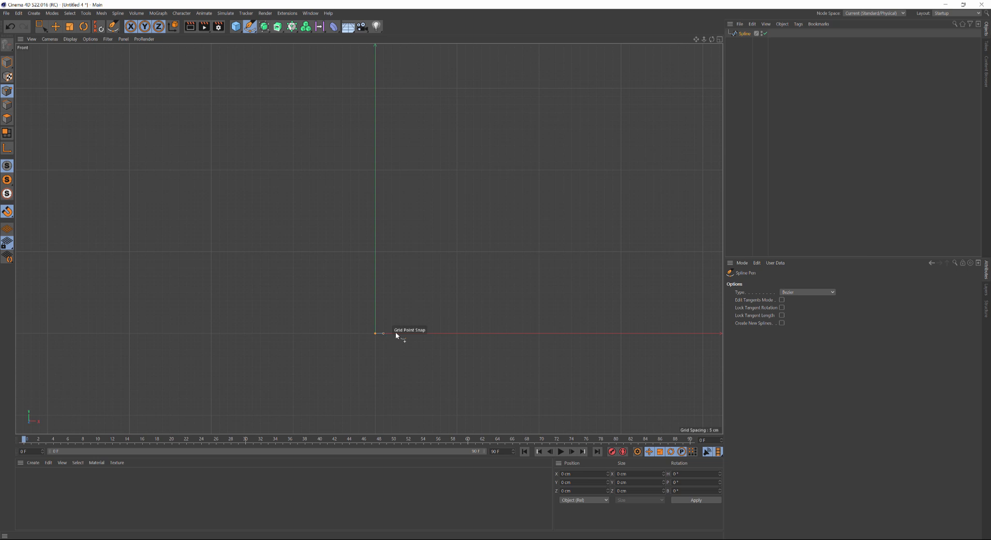
scroll(394, 332, up, 6)
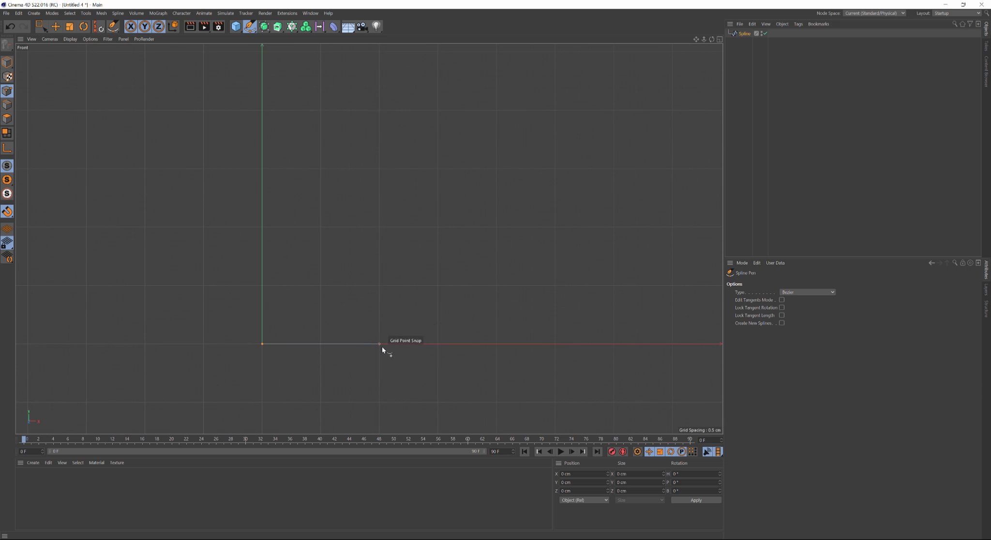
Draw the profile's 10 cm base, lower V notch reaching in to 7.5 cm, and rectangular middle ridge ending at X 10, Y 15 cm.
click(382, 346)
click(381, 287)
click(350, 257)
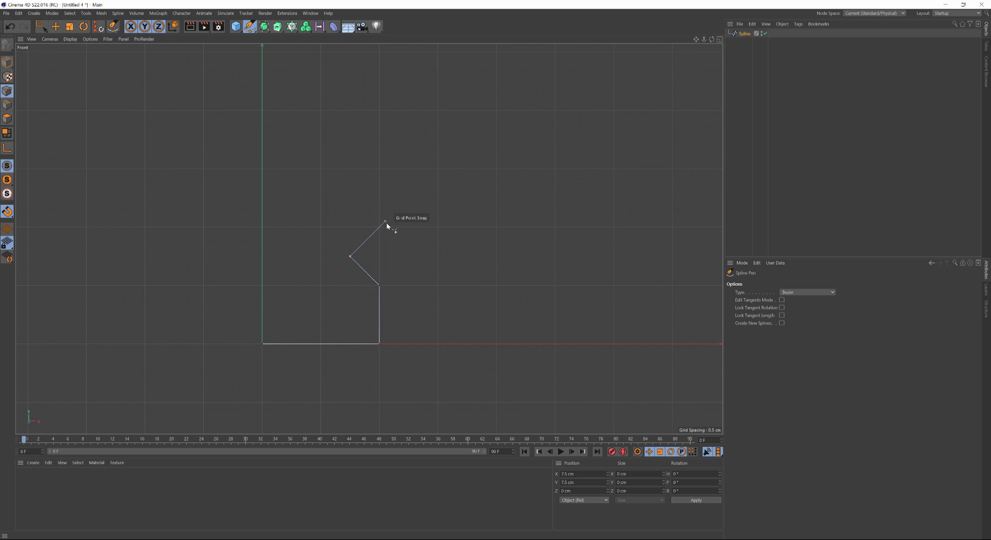
click(381, 227)
click(397, 227)
click(397, 169)
click(381, 168)
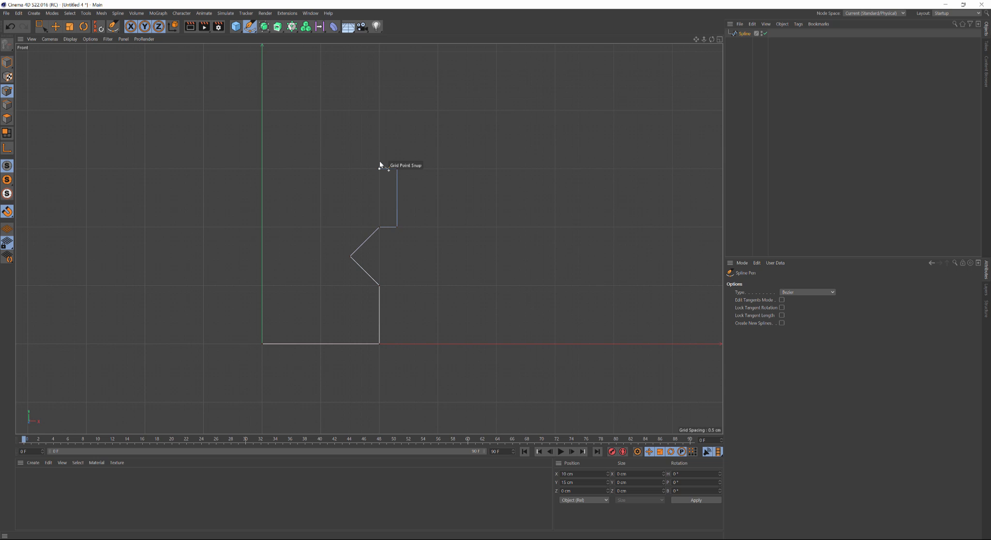
Draw the matching upper V notch and top edge at 25 cm height, and close the spline at the origin.
click(350, 139)
click(380, 111)
click(380, 52)
click(262, 52)
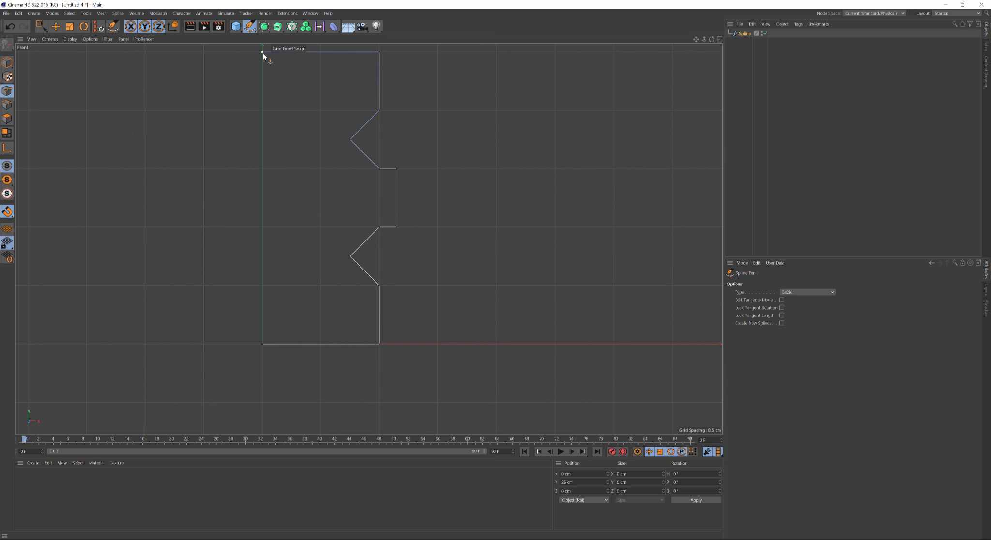
click(263, 344)
key(space)
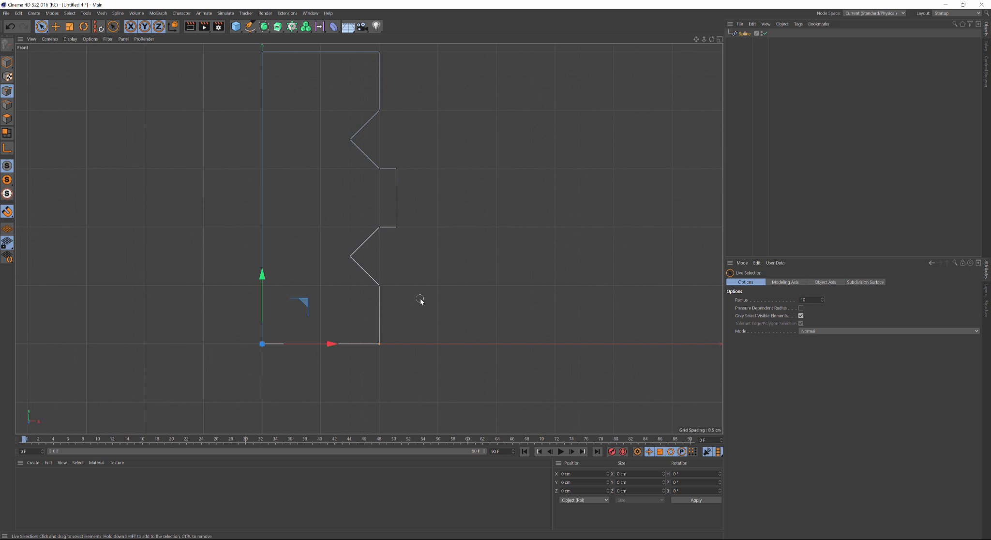
Chamfer the profile's outer corners, both notch tips and the middle ridge corners with a radius of about 7.56 cm.
click(352, 256)
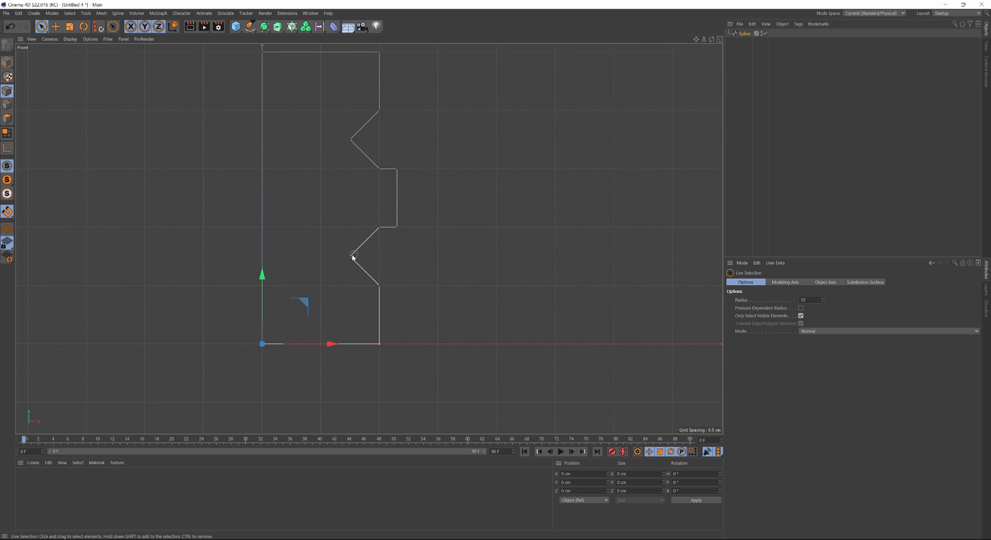
shift+click(399, 170)
shift+click(351, 140)
shift+click(380, 52)
right_click(445, 74)
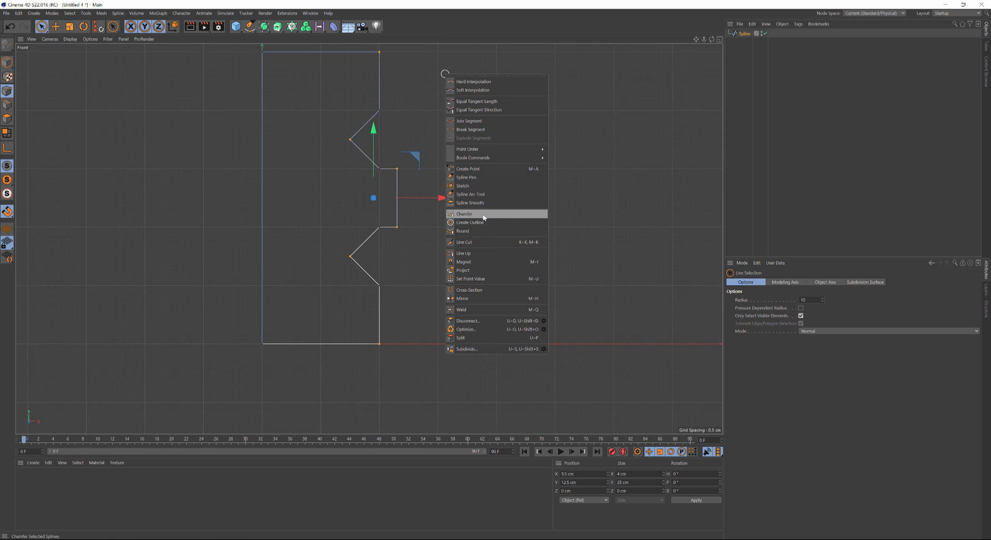
click(465, 213)
drag(270, 308, 478, 306)
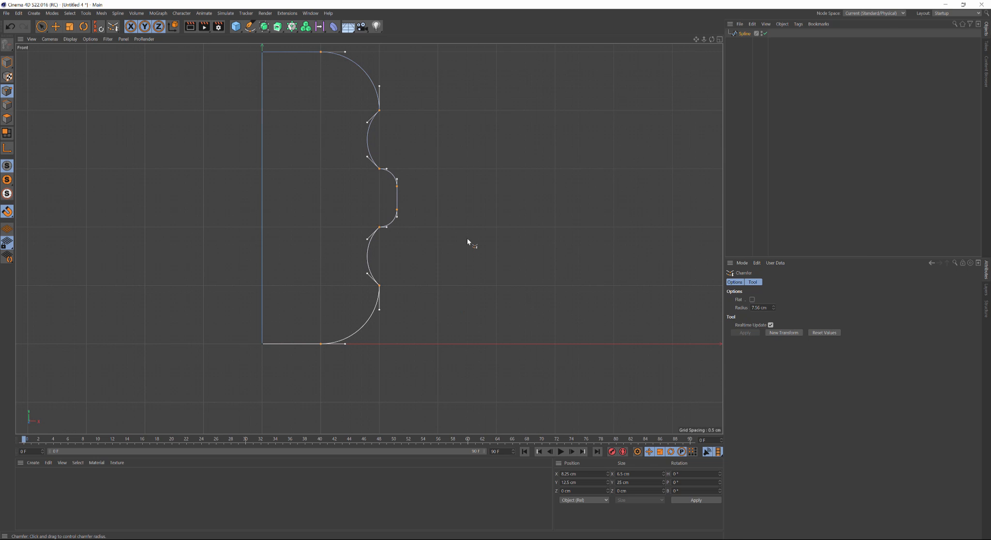
key(space)
click(408, 262)
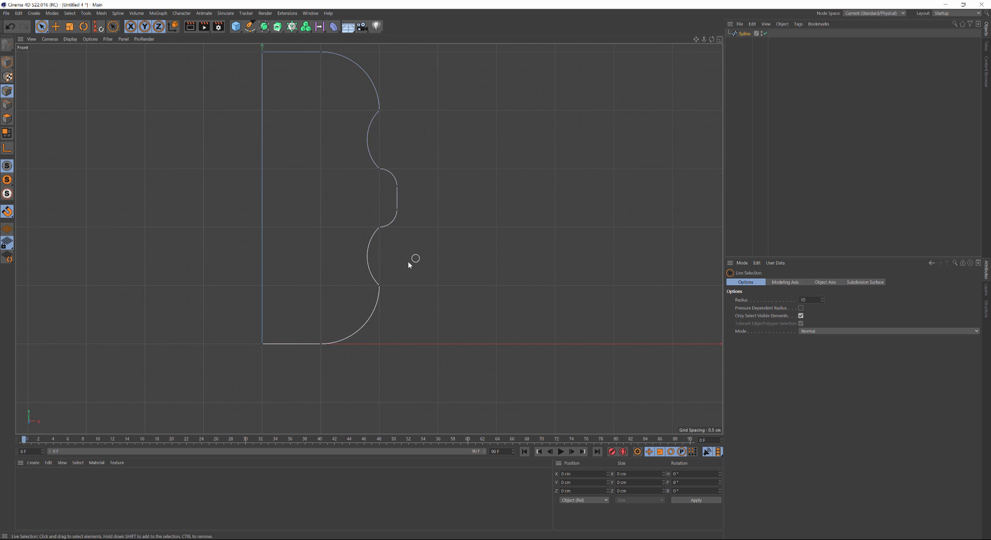
Chamfer the two points where the large outer curves meet the notches with a radius of about 1.65 cm.
click(380, 286)
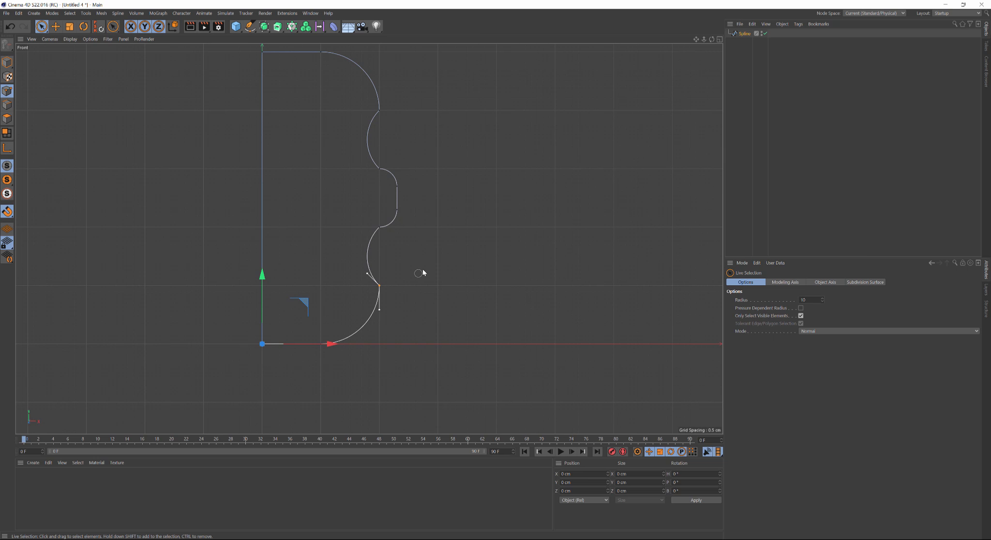
shift+click(383, 111)
key(space)
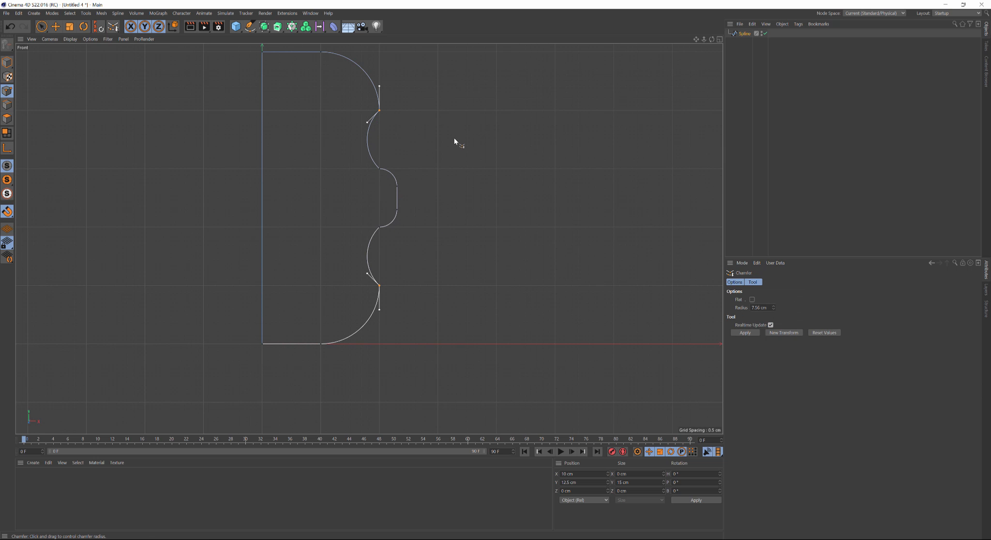
drag(449, 142, 506, 144)
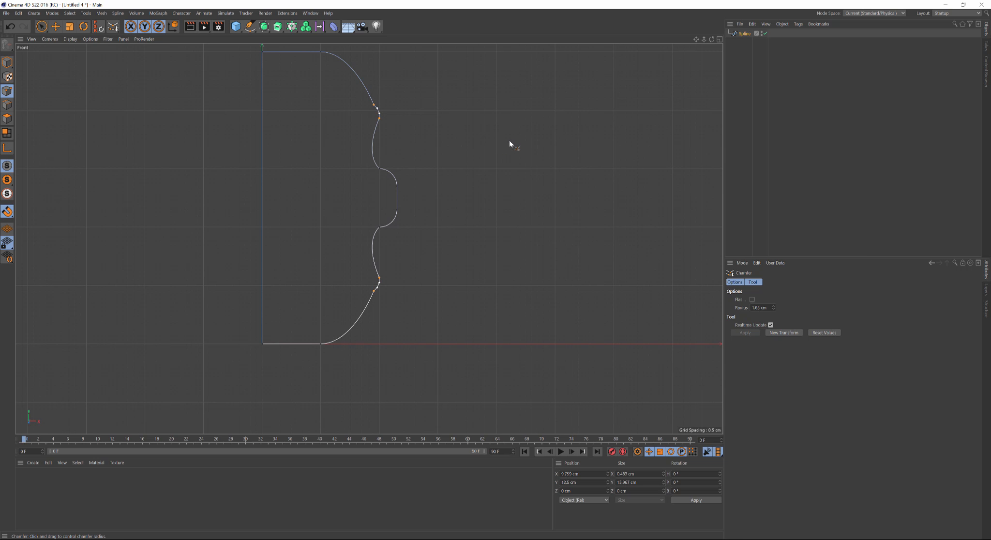
key(space)
click(483, 145)
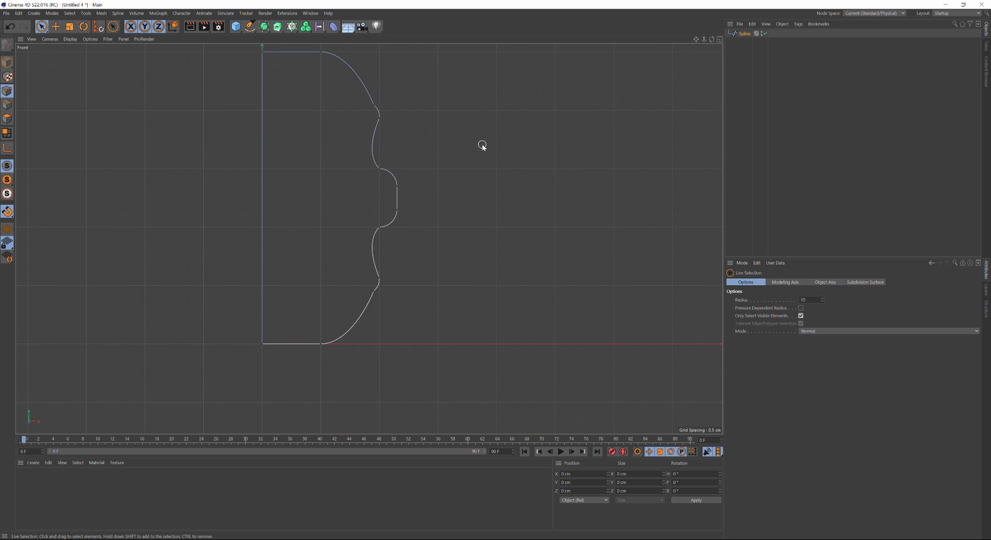
Apply Soft Interpolation to the two points where the middle ridge meets the notches.
click(379, 168)
shift+click(382, 233)
right_click(422, 236)
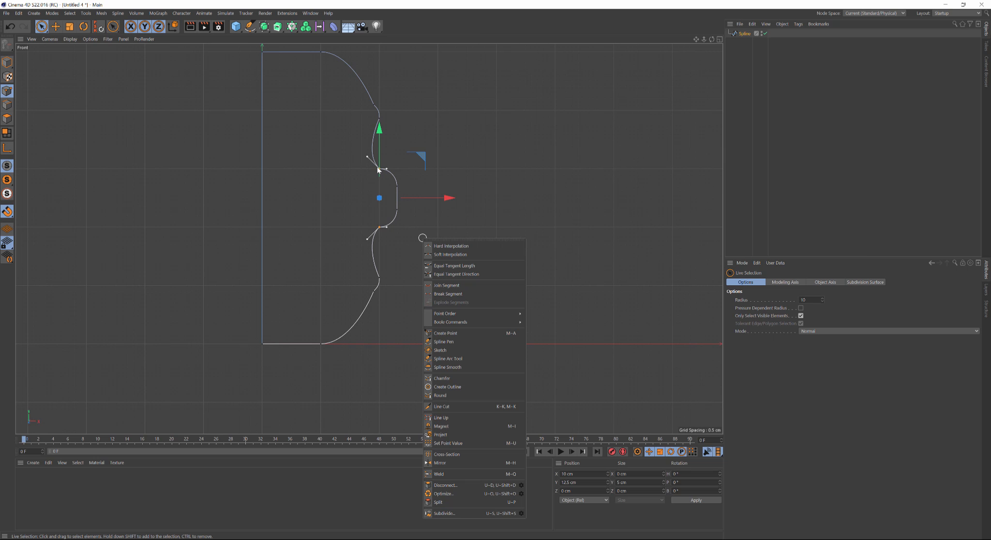
click(454, 256)
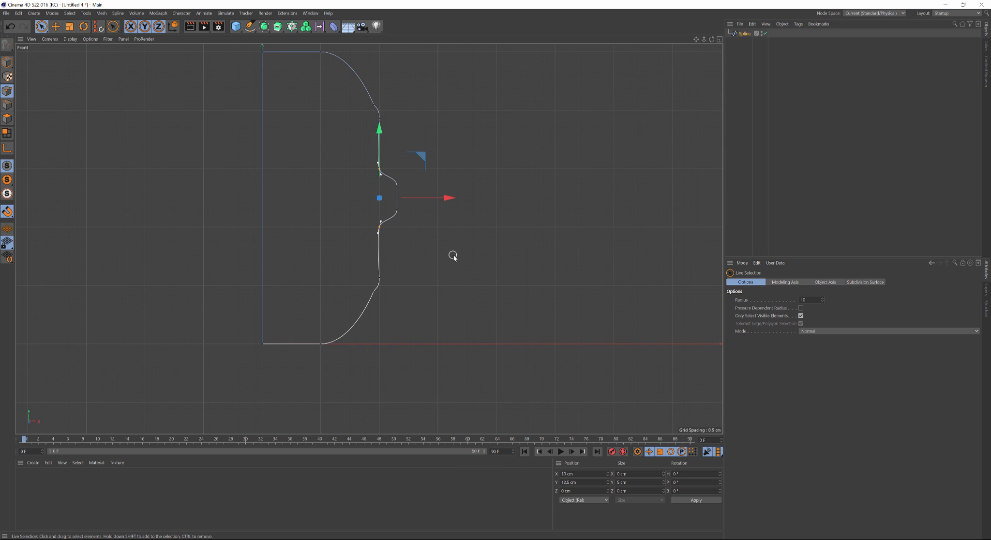
click(455, 256)
Add an Extrude generator with the spline as its child and show the moulding in the maximized Perspective view.
scroll(527, 207, down, 5)
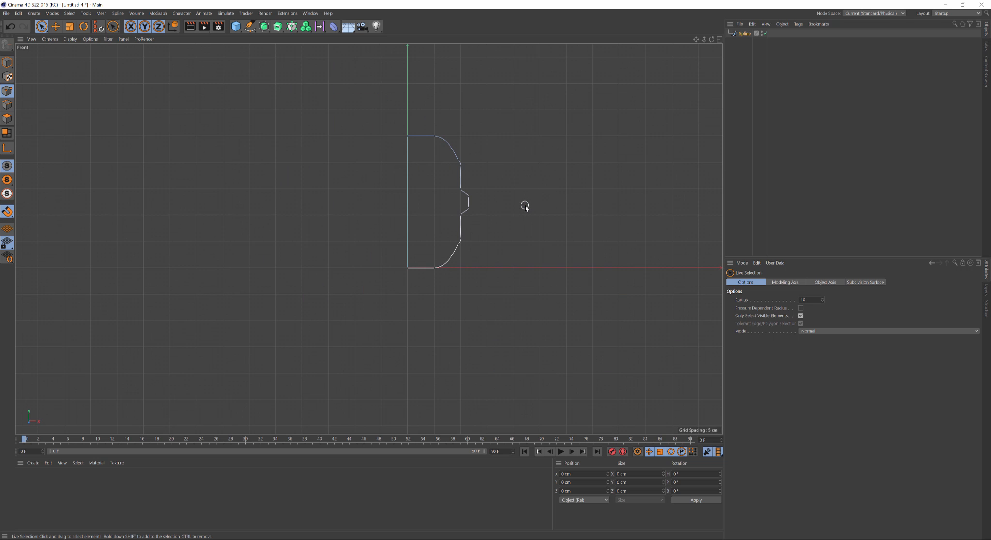
click(278, 26)
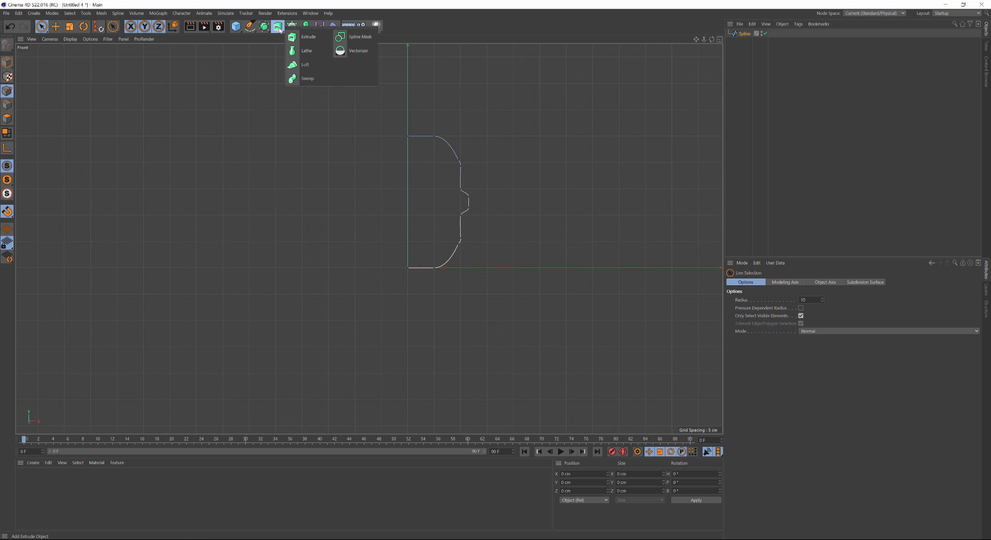
click(309, 37)
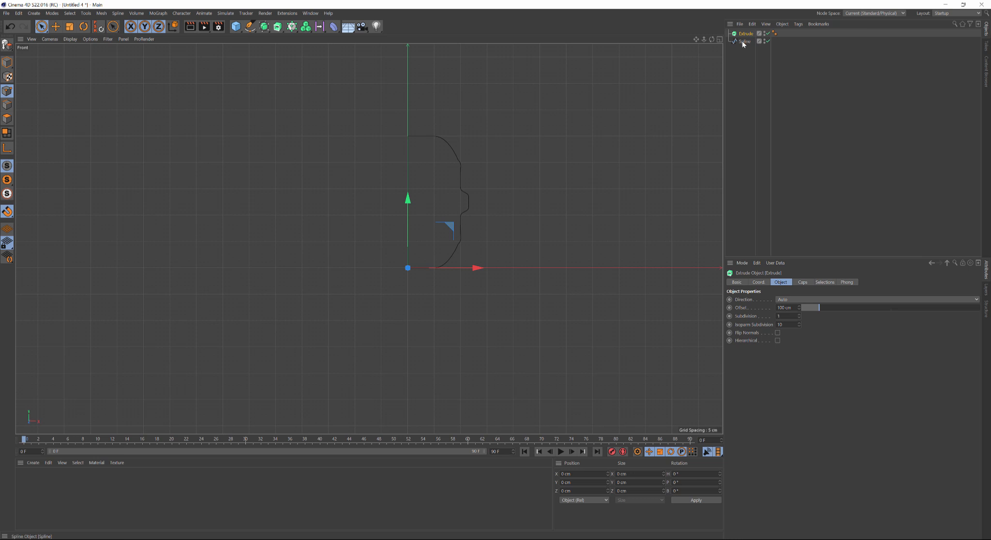
drag(744, 42, 748, 34)
middle_click(602, 168)
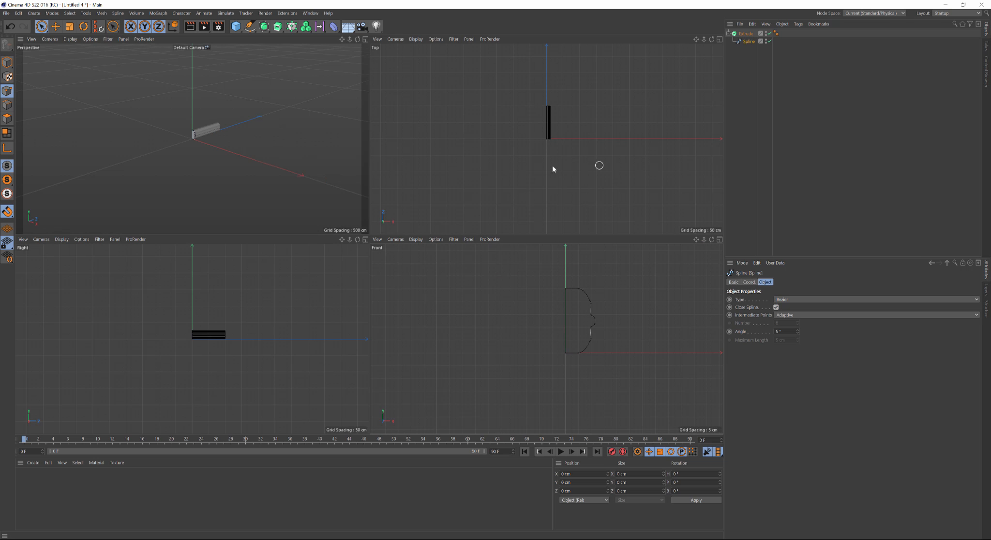
middle_click(277, 183)
scroll(400, 224, up, 10)
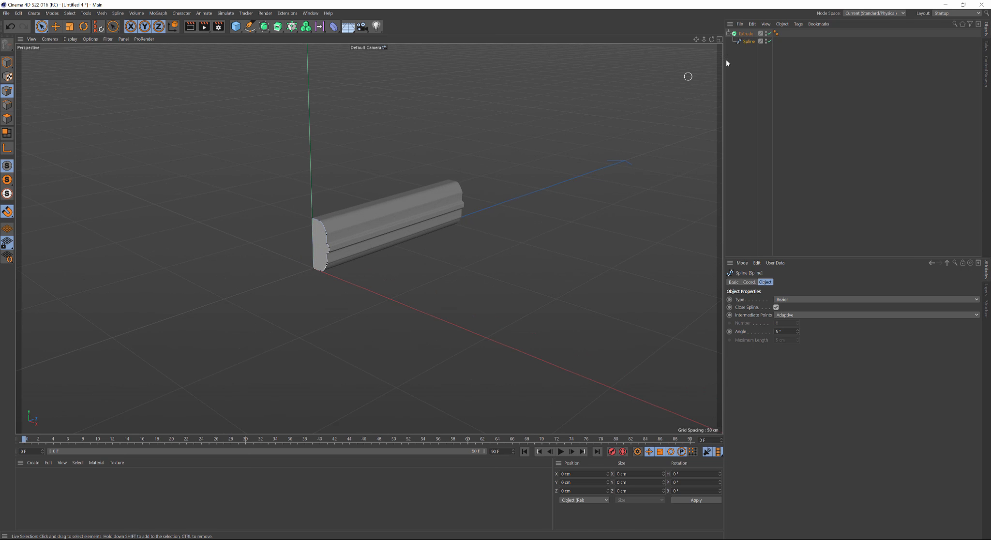
Rename the Extrude object as Dado.
double_click(747, 33)
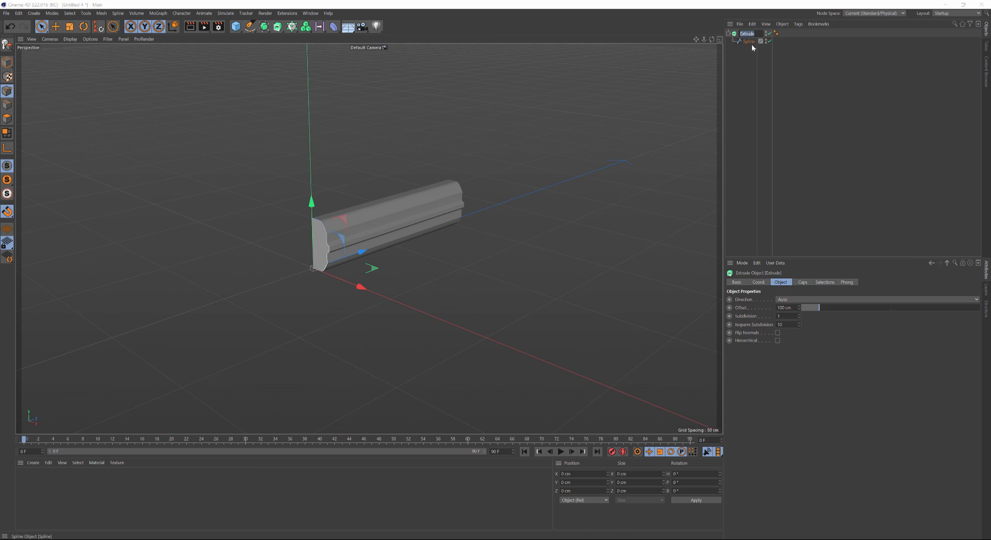
key(Return)
click(749, 41)
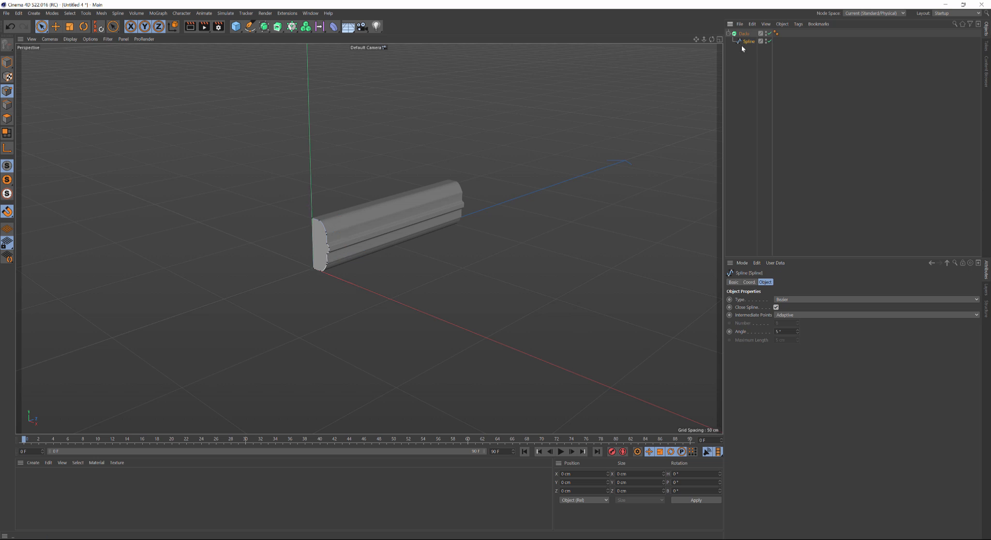
Scale the Dado extrude down uniformly in Model mode to about 10 × 21.8 × 87.3 cm.
click(745, 34)
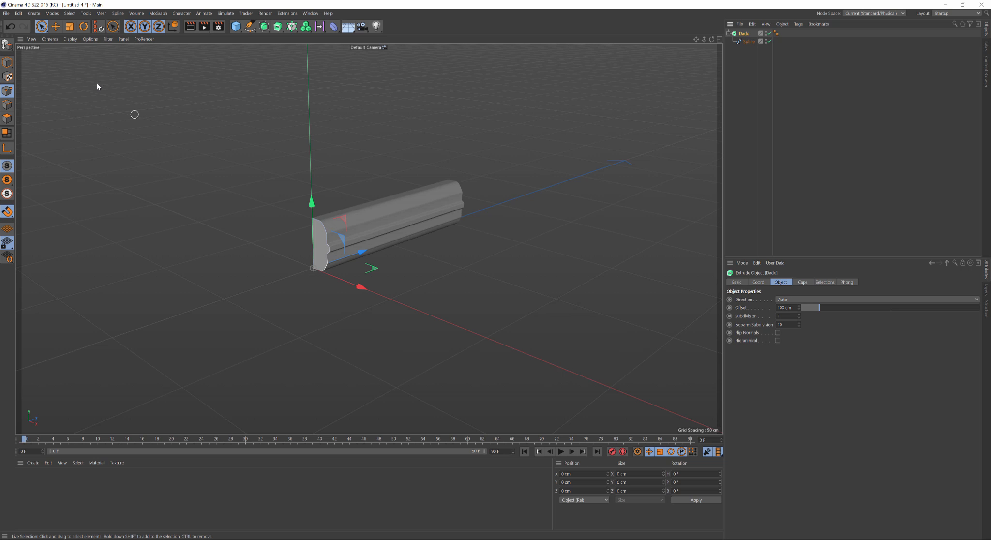
click(6, 63)
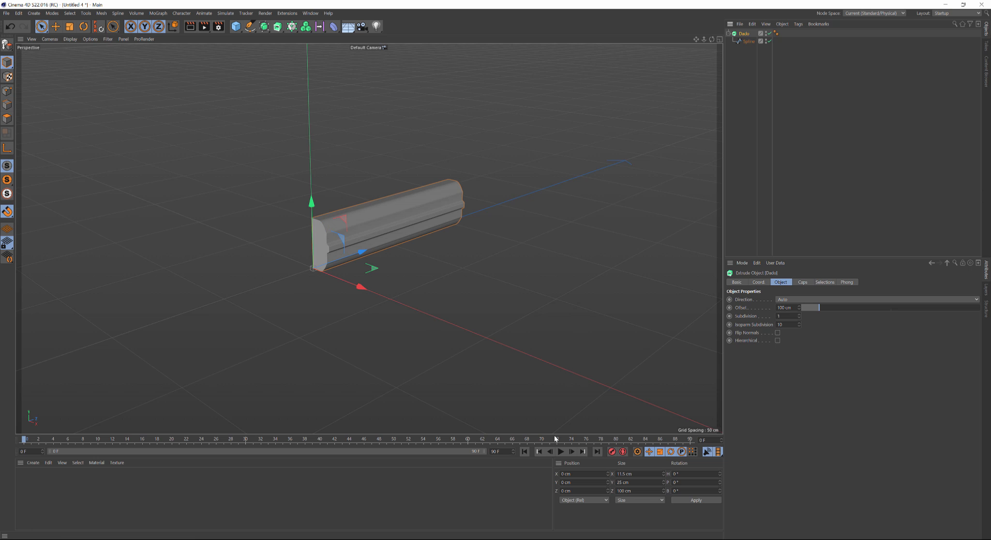
key(t)
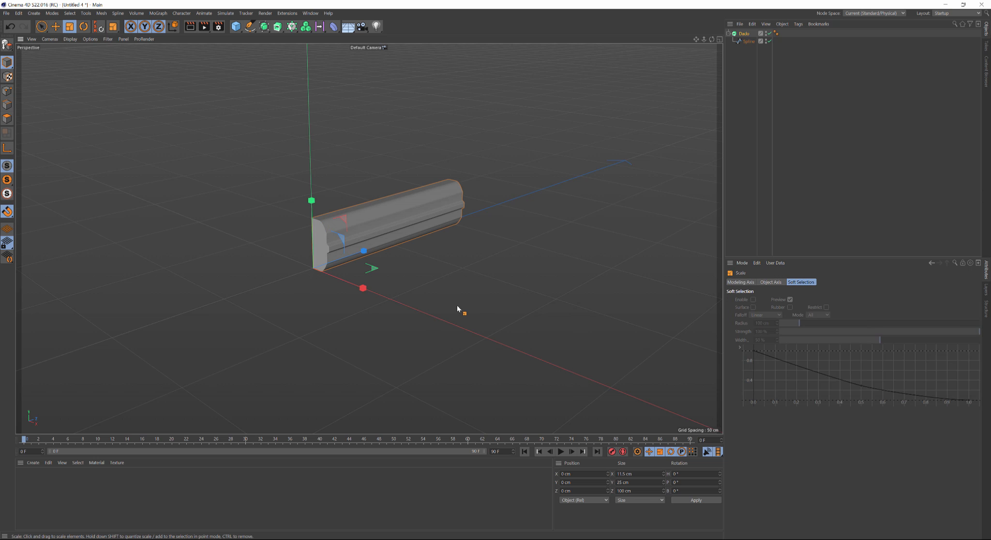
drag(476, 275, 431, 281)
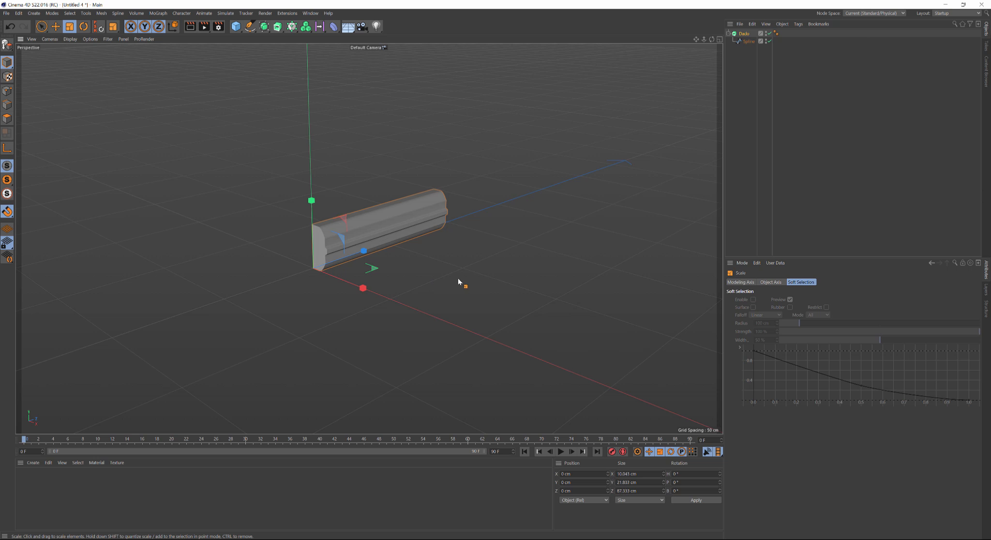
Copy the Dado object into the SET.c4d room project.
key(v)
mouse_move(455, 301)
click(463, 327)
key(ctrl+v)
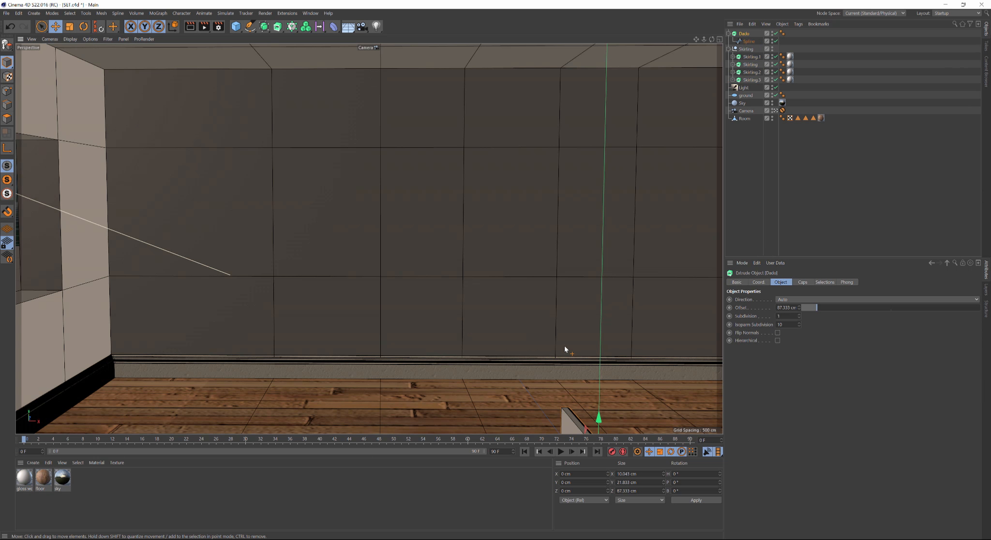
Move the Dado towards the back wall to Z about 249 cm and raise it to Y about 100 cm.
middle_click(520, 323)
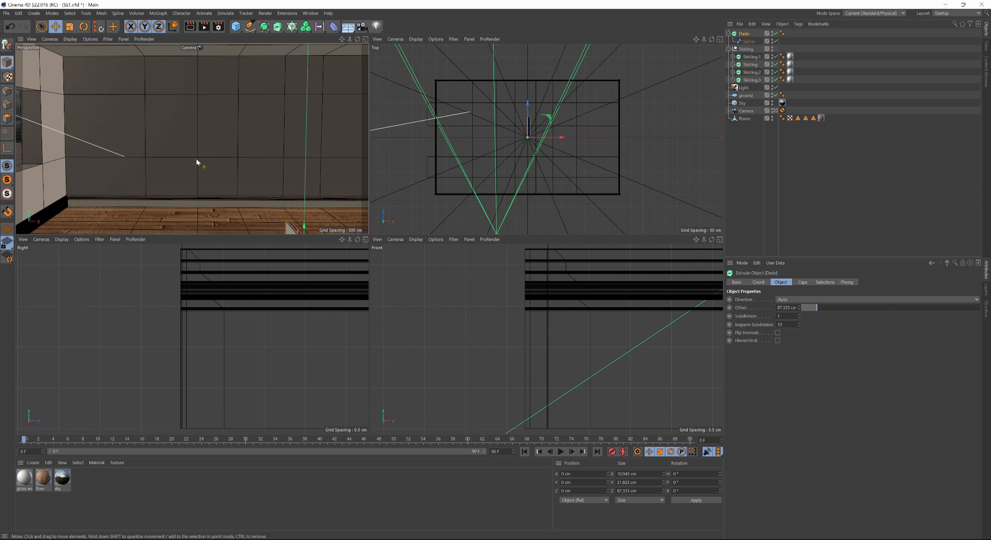
drag(529, 105, 530, 45)
middle_click(274, 171)
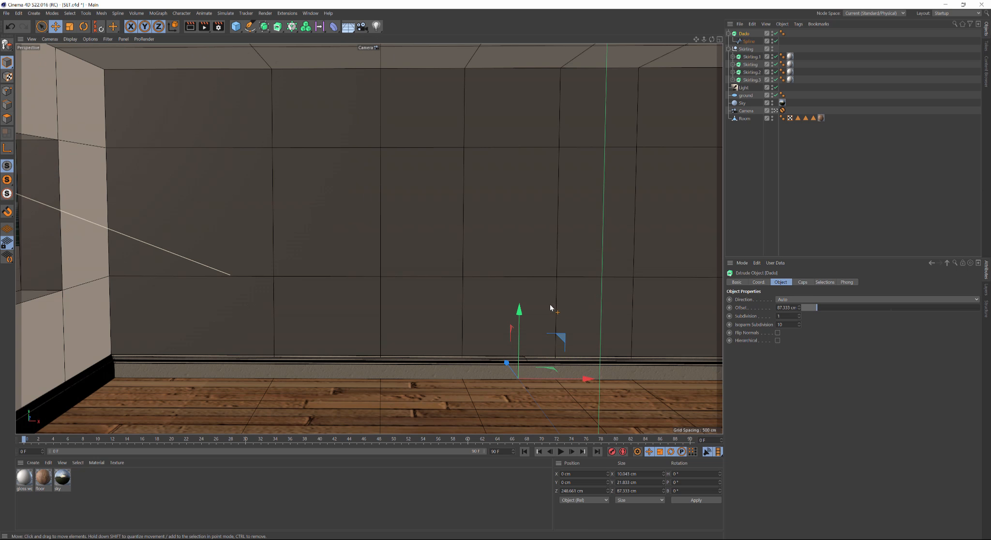
drag(520, 310, 526, 207)
Rotate the Dado's heading to -90° and shift it against the back wall to Z about 251 cm.
key(r)
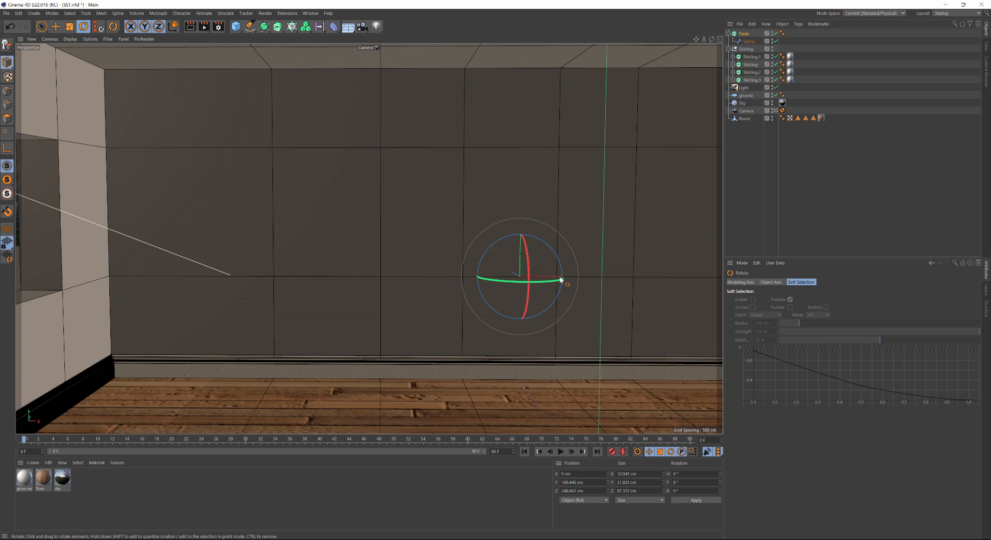
drag(561, 279, 454, 286)
key(e)
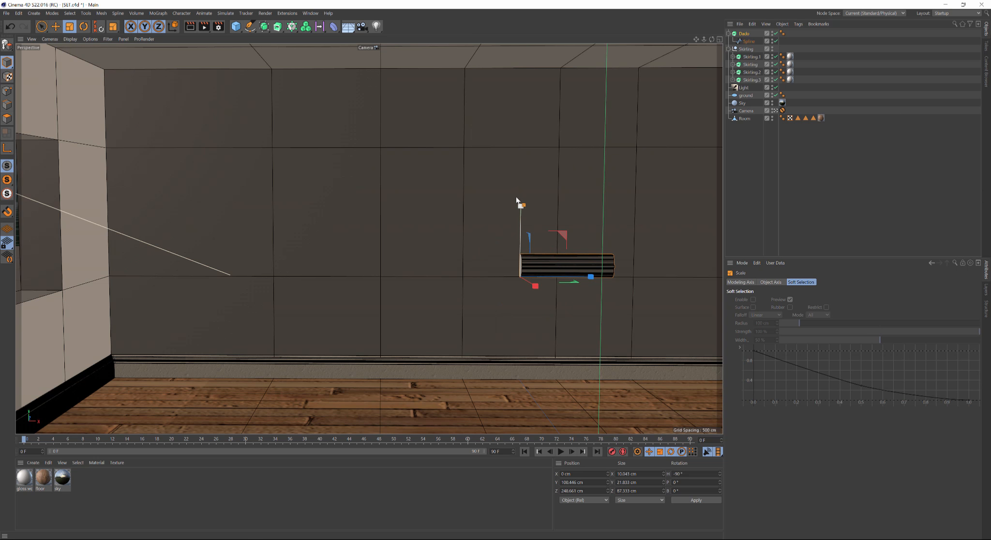
mouse_move(531, 269)
mouse_down()
mouse_move(531, 282)
mouse_move(513, 277)
mouse_move(533, 286)
mouse_up()
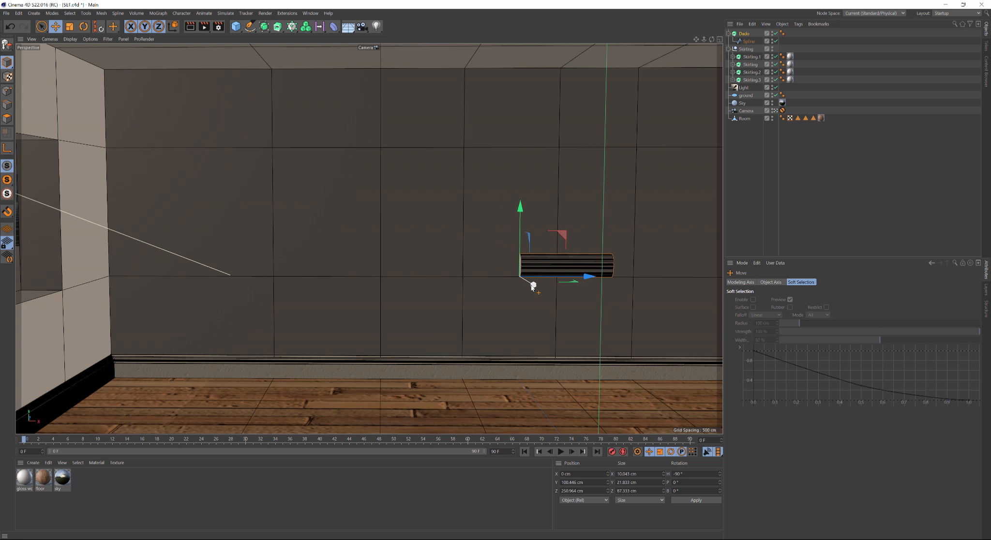
Scale the Dado down uniformly to about 5.4 × 11.8 × 47.1 cm.
key(t)
drag(624, 275, 486, 308)
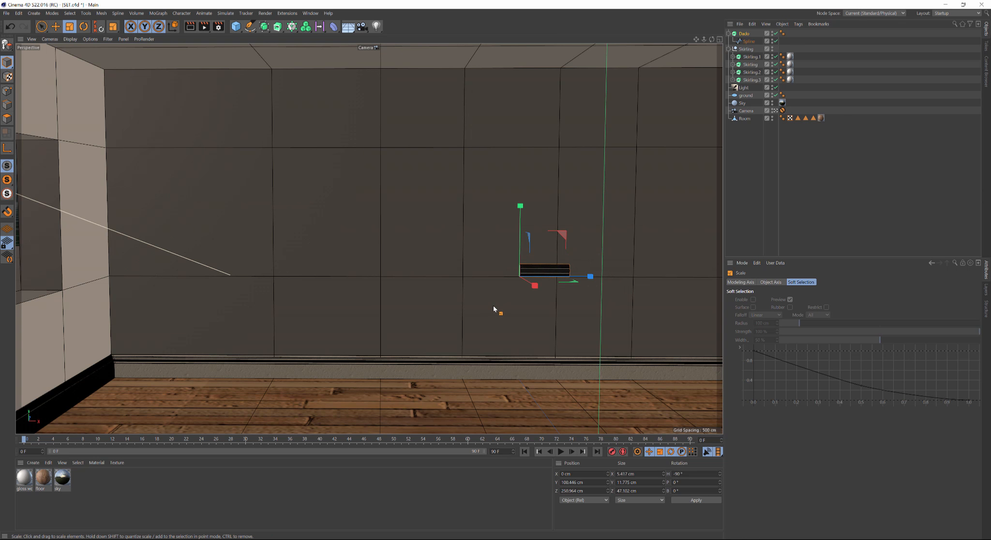
key(r)
key(e)
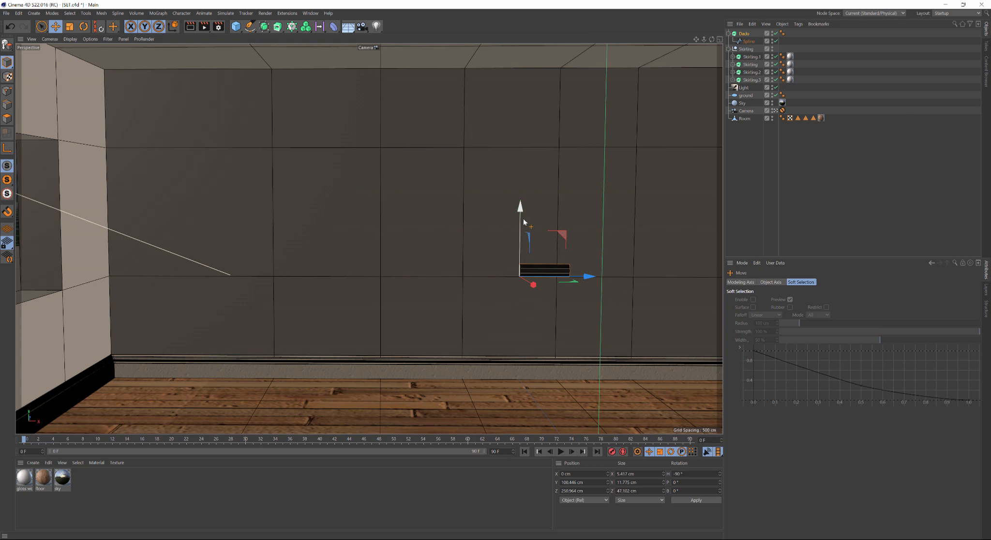
Move the Dado along the back wall to the room's left corner, at X about -395 cm.
middle_click(478, 288)
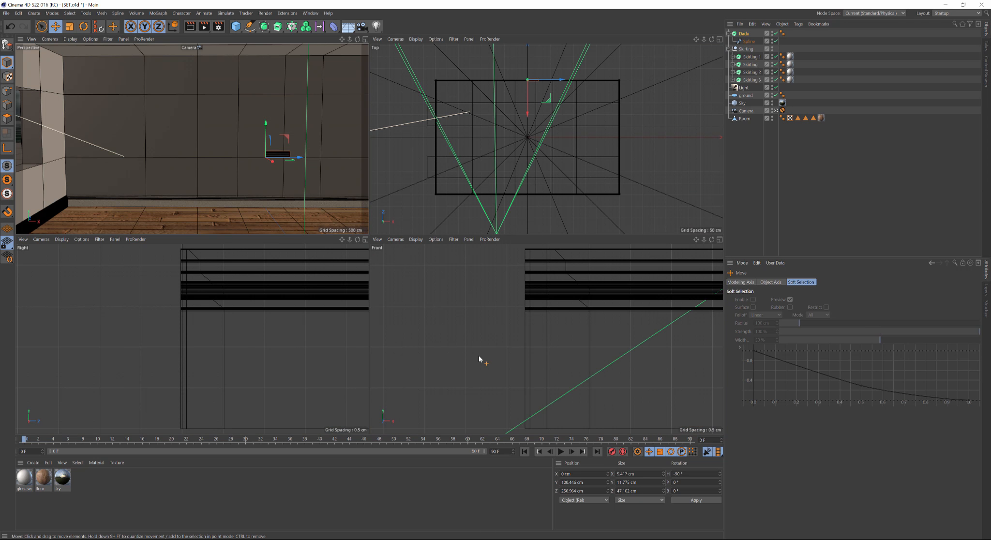
key(h)
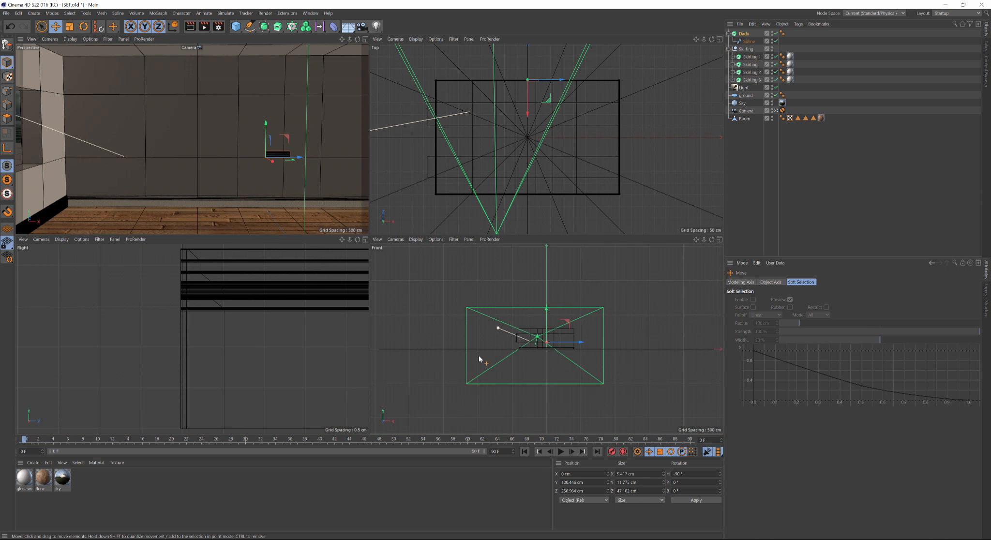
scroll(537, 336, up, 5)
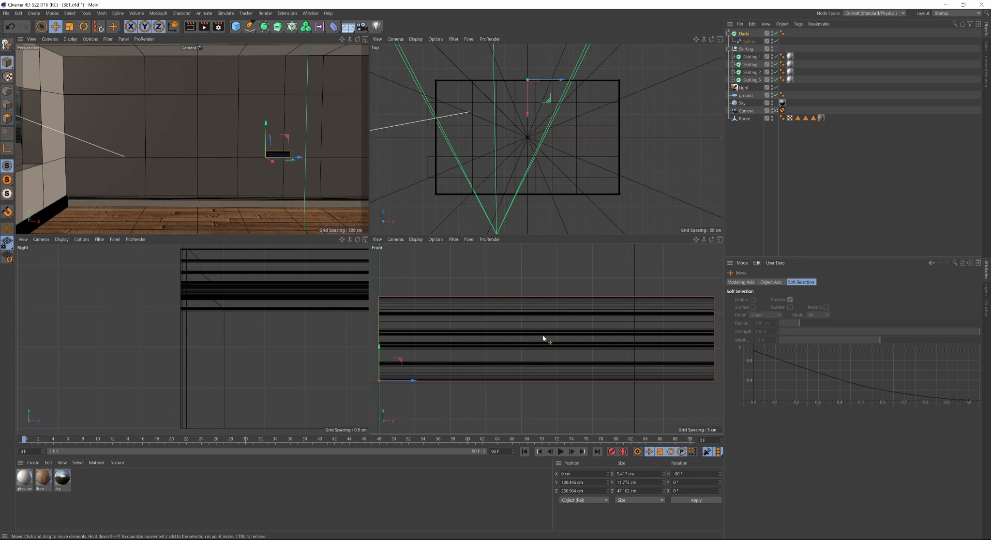
scroll(542, 338, down, 5)
scroll(215, 328, down, 4)
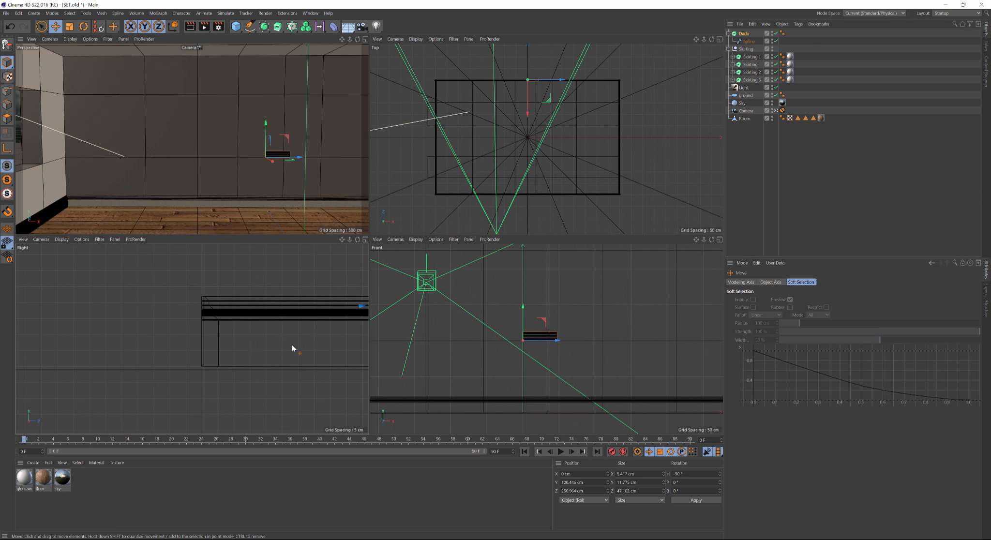
alt+middle_drag(309, 343, 158, 349)
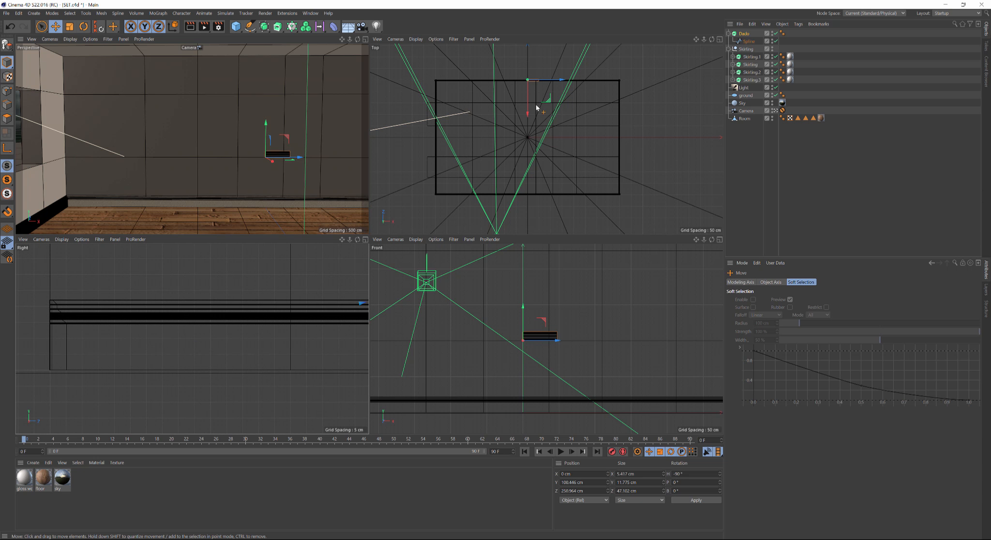
scroll(537, 107, up, 8)
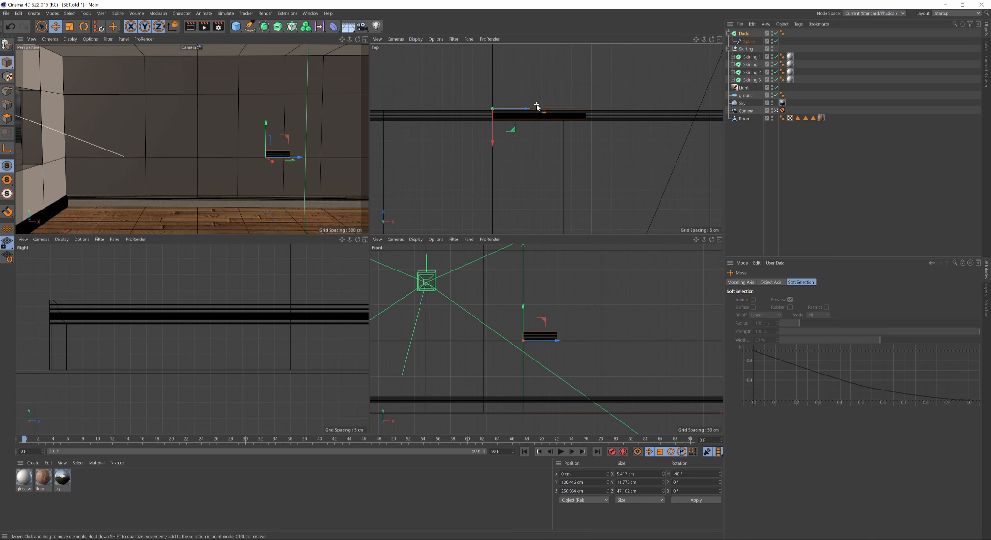
scroll(538, 109, down, 5)
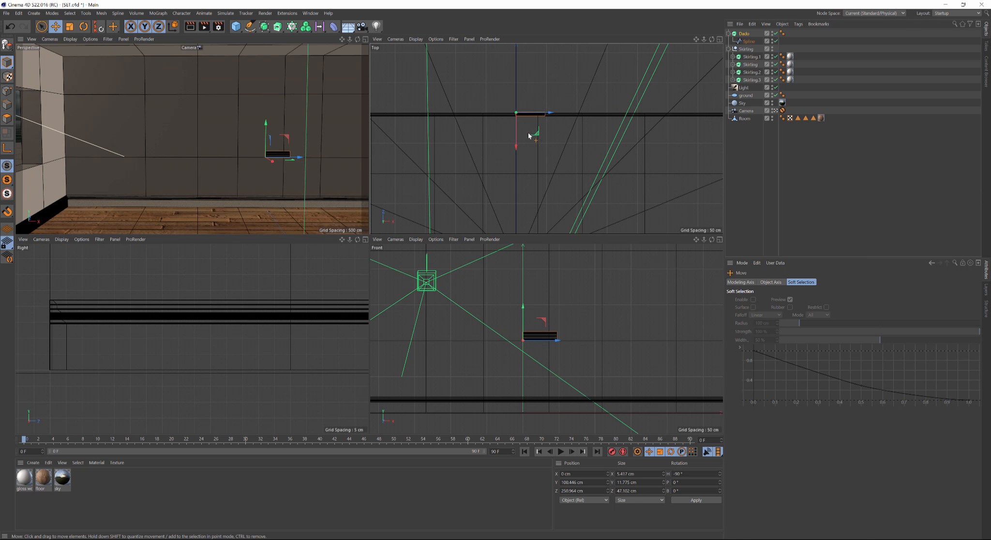
alt+middle_drag(531, 131, 684, 160)
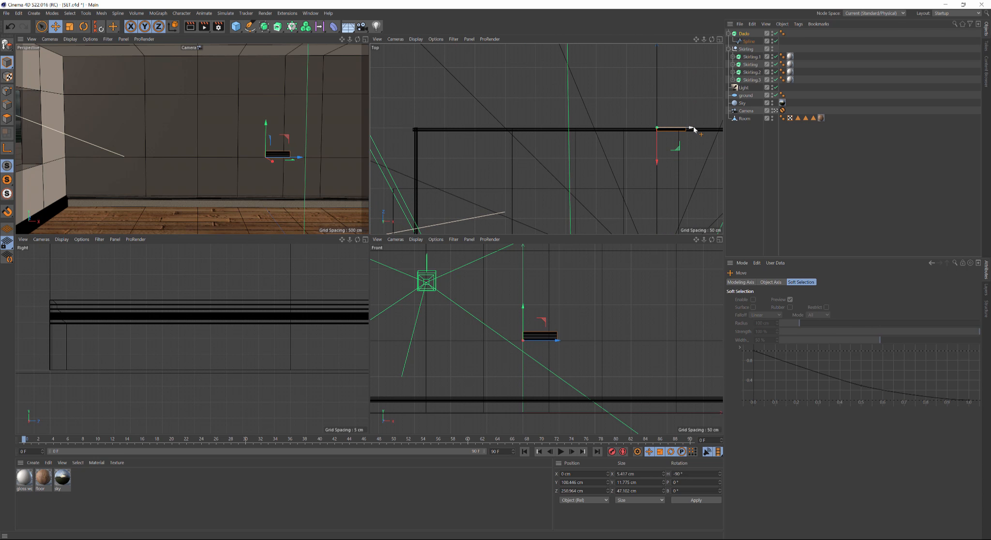
drag(663, 132, 452, 136)
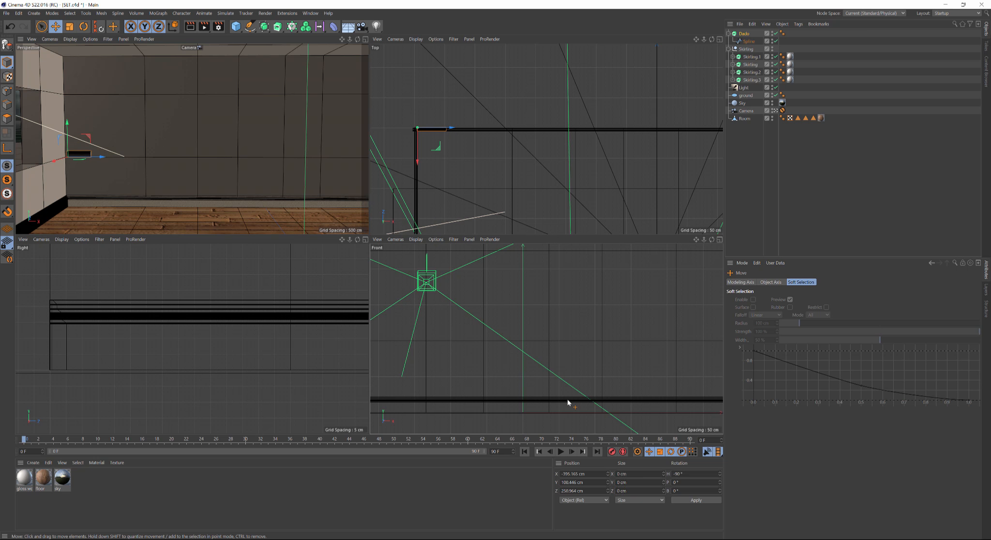
Shift the Dado so its flat back sits closer to the back wall's surface, at Z about 250.3 cm.
key(o)
scroll(465, 311, down, 6)
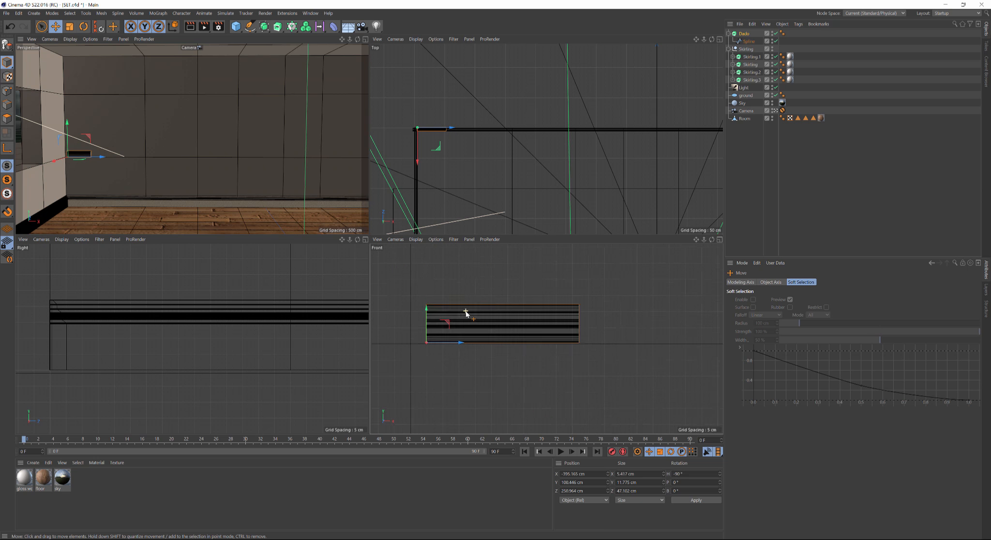
key(o)
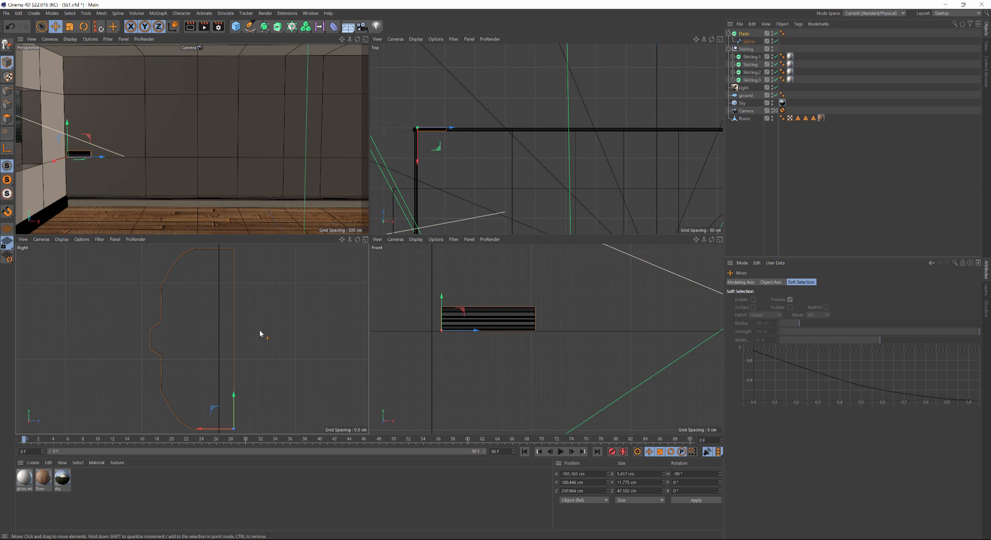
scroll(260, 334, down, 3)
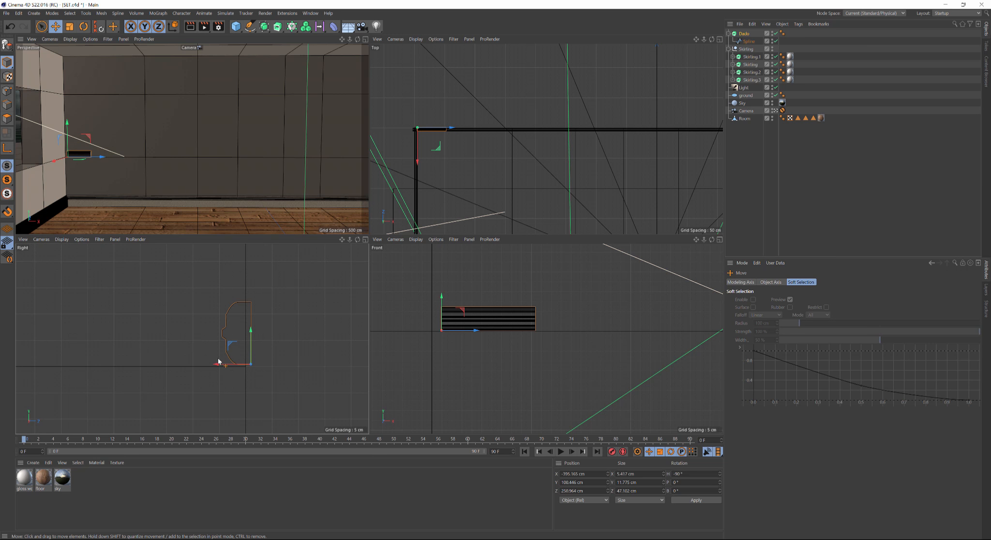
drag(216, 366, 213, 366)
scroll(232, 336, up, 3)
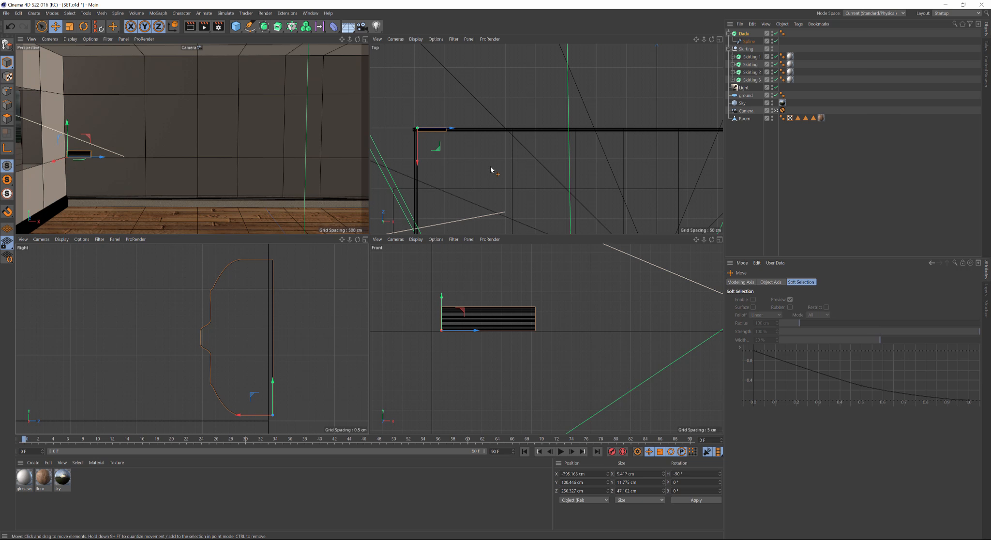
Set the Dado's extrusion offset to 805 cm so the rail spans the back wall.
click(741, 34)
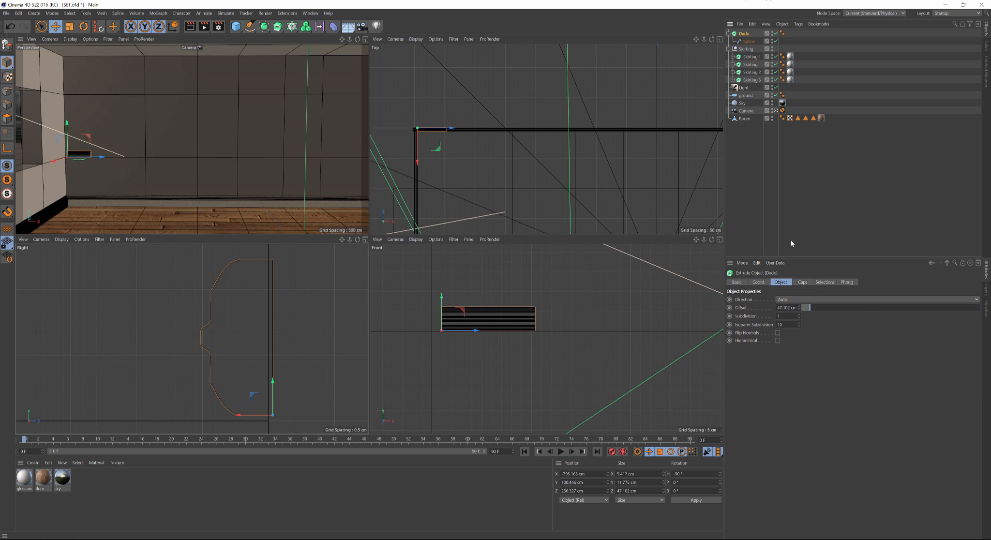
click(790, 307)
text(805)
key(Return)
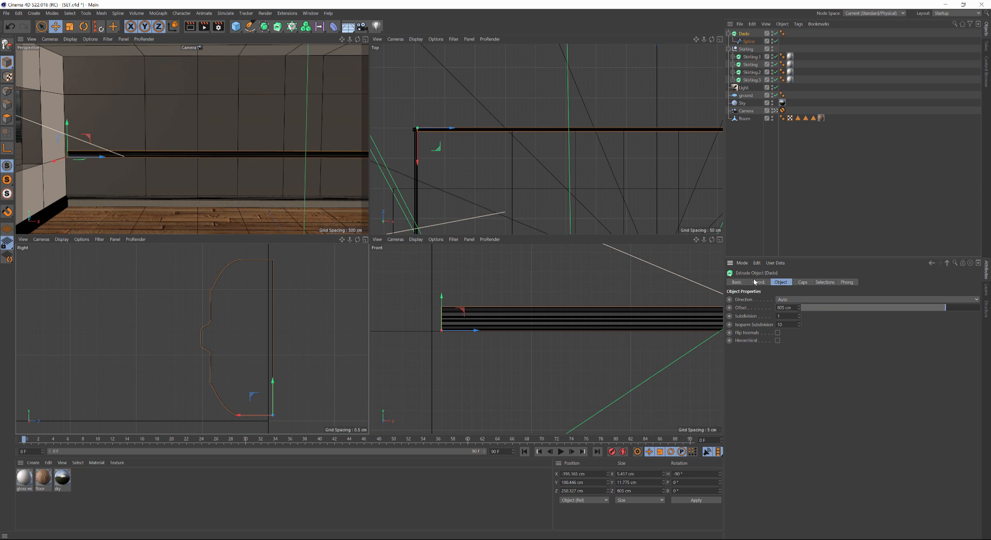
Duplicate the Dado as a child of the original and rotate the copy's heading to -180°.
click(729, 33)
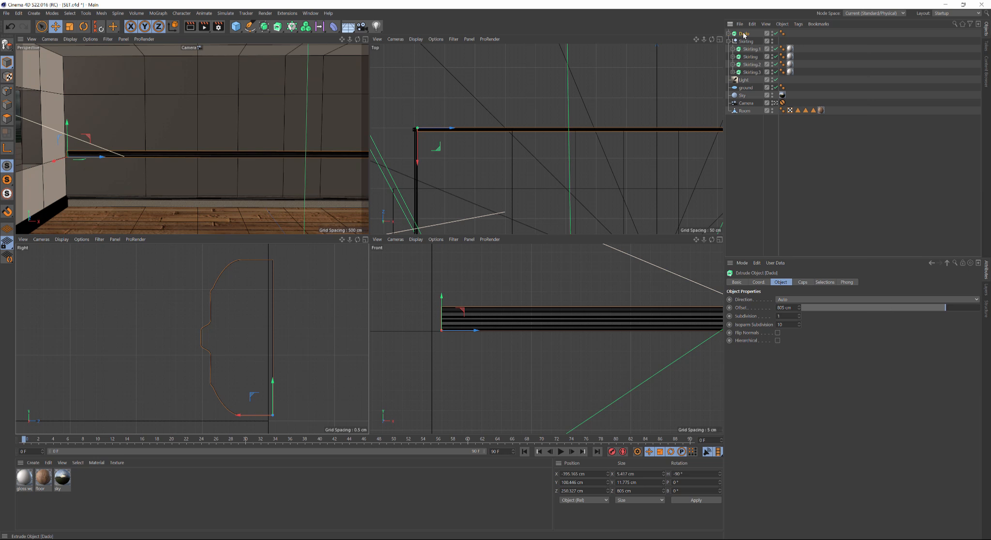
ctrl+drag(744, 34, 745, 36)
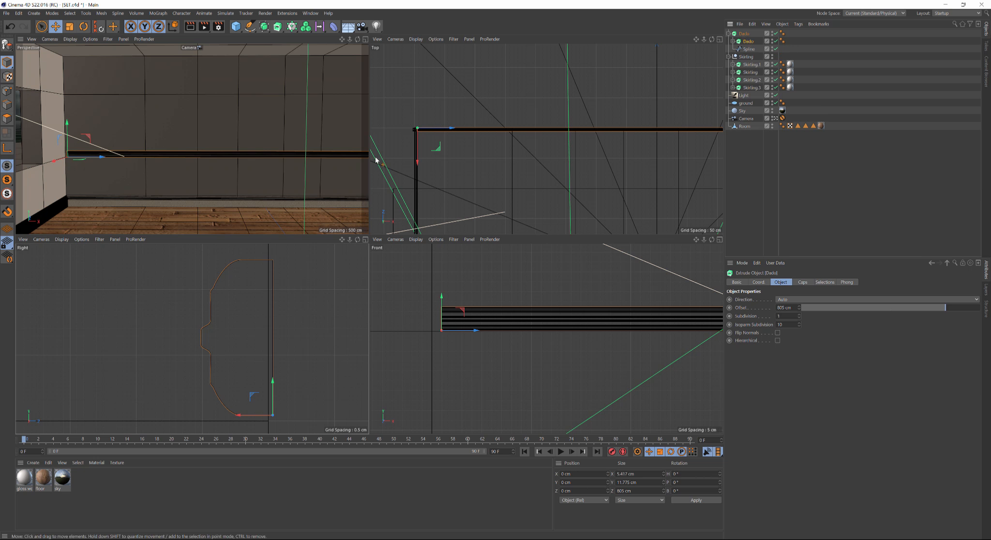
key(r)
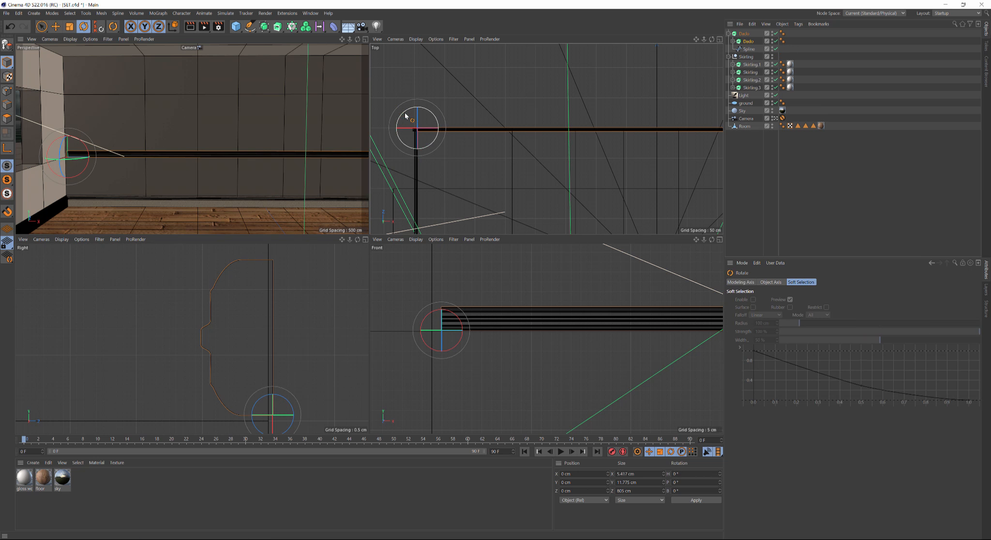
drag(406, 114, 430, 144)
key(e)
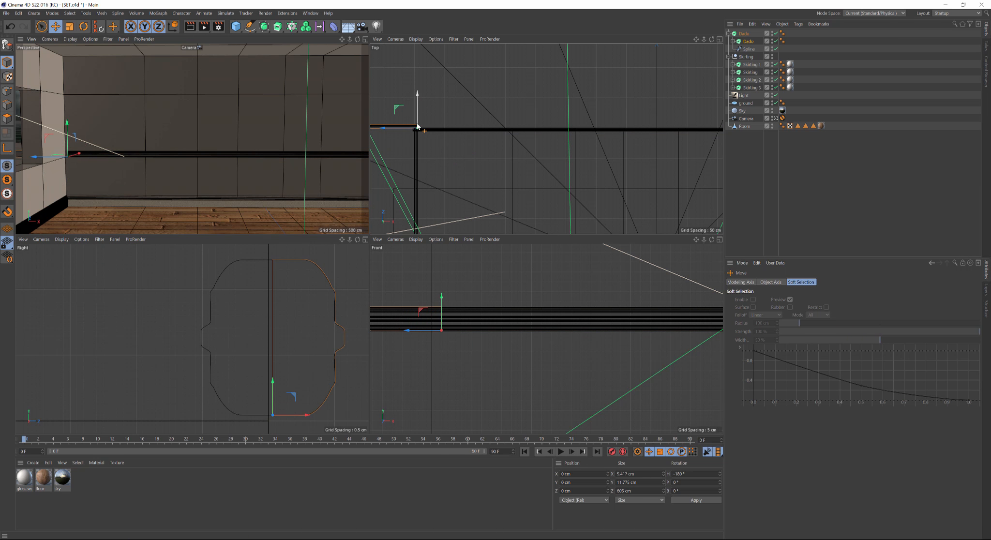
Move the Dado copy across the room and fit its flat back against the front wall, at relative X about 500.4 cm.
middle_click(304, 338)
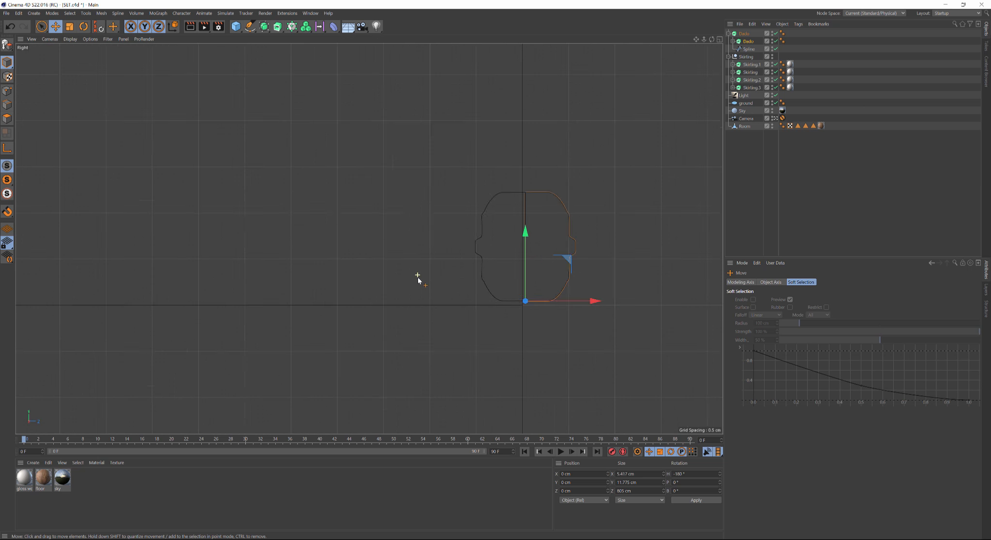
scroll(417, 277, down, 2)
drag(564, 295, 55, 323)
scroll(201, 341, down, 5)
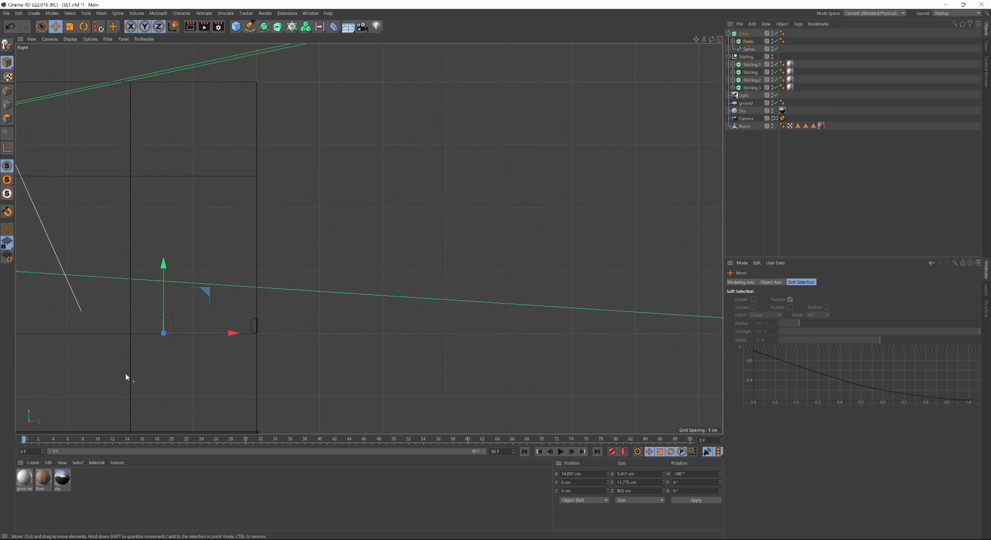
alt+middle_drag(125, 375, 504, 330)
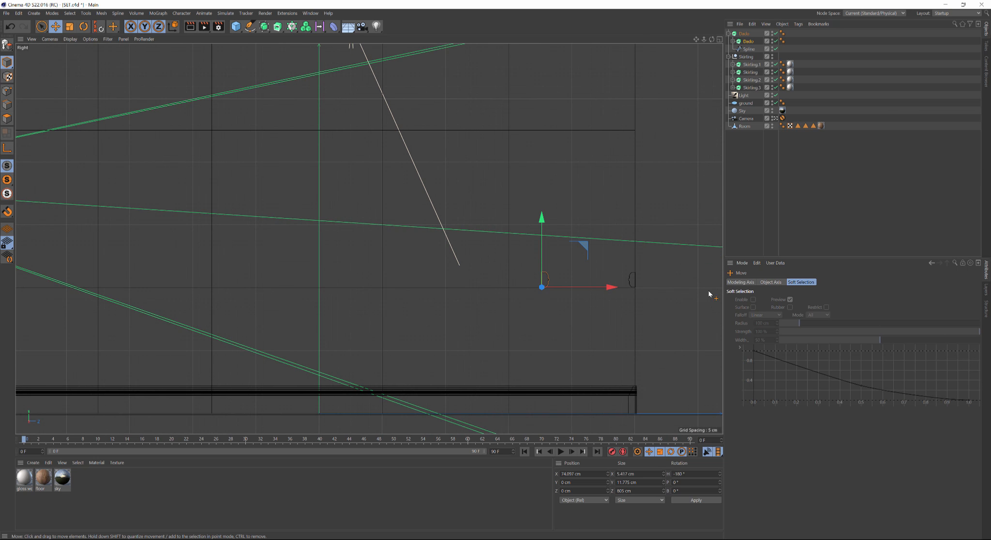
drag(611, 287, 172, 321)
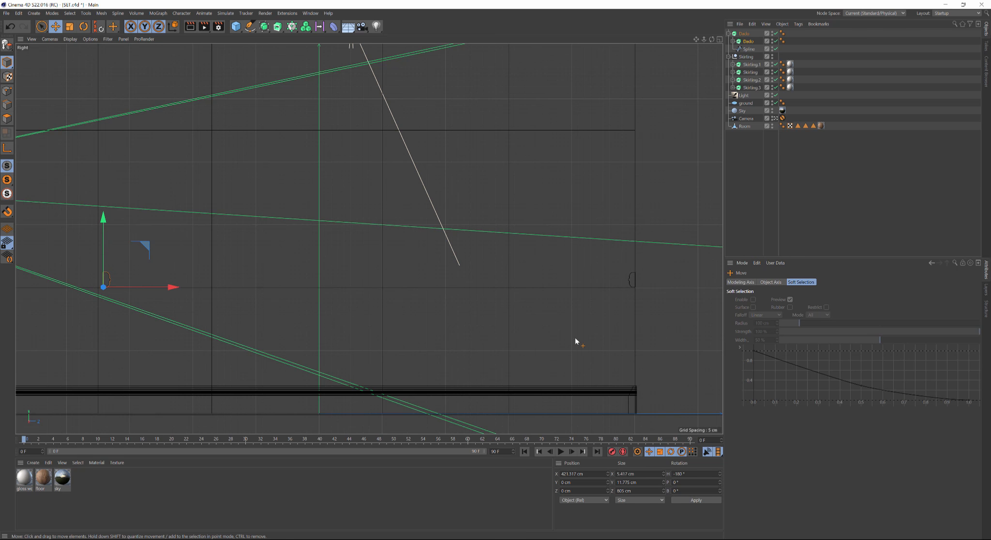
scroll(579, 342, down, 7)
scroll(522, 309, up, 4)
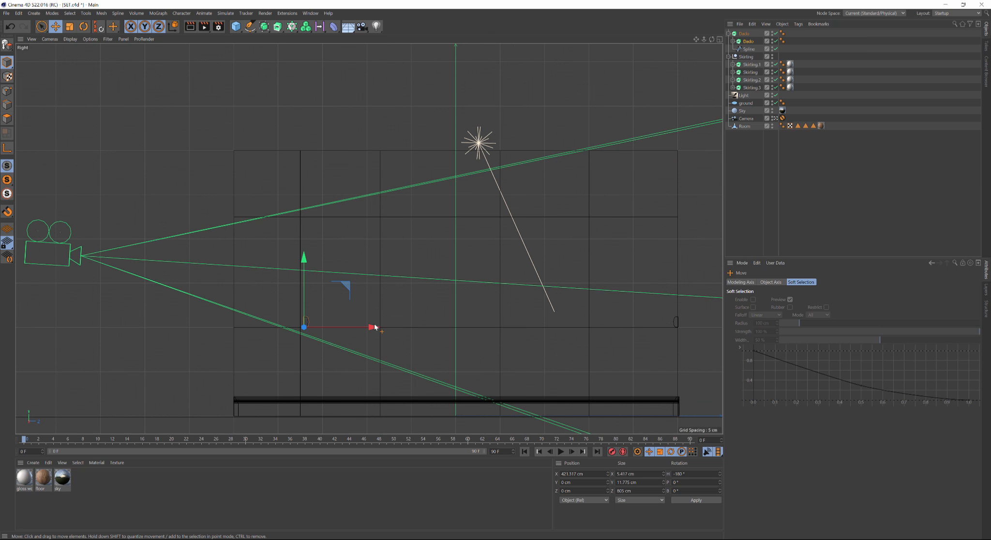
drag(372, 328, 304, 329)
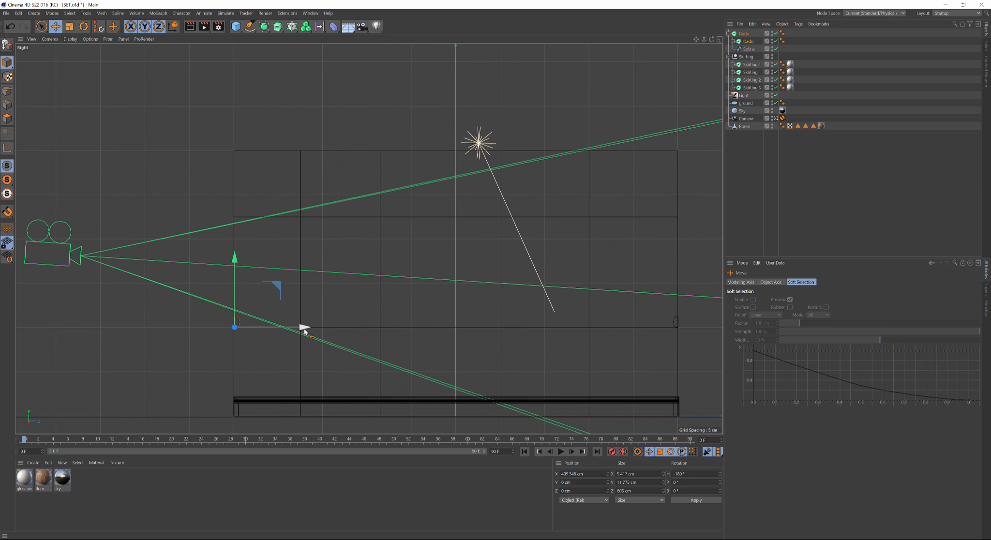
scroll(303, 328, up, 8)
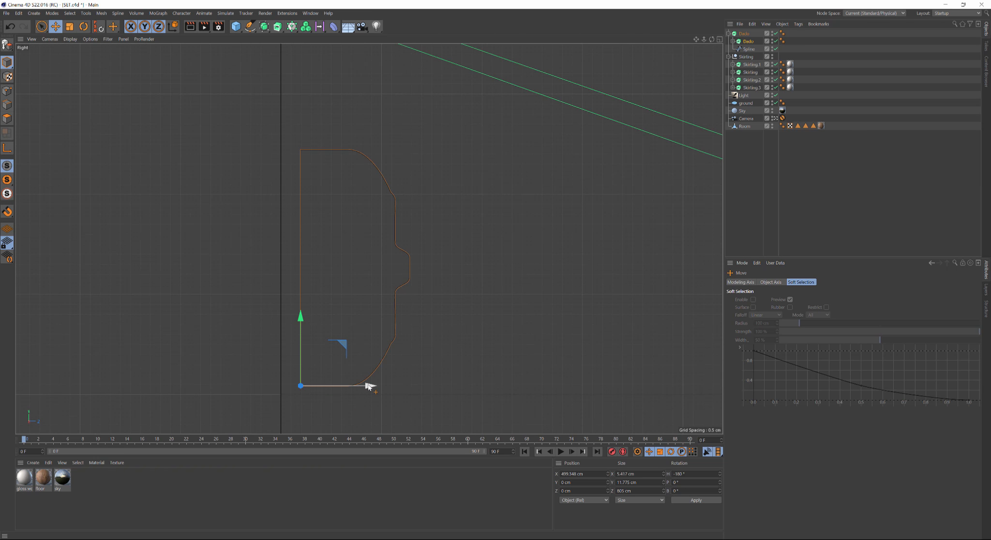
drag(367, 383, 346, 385)
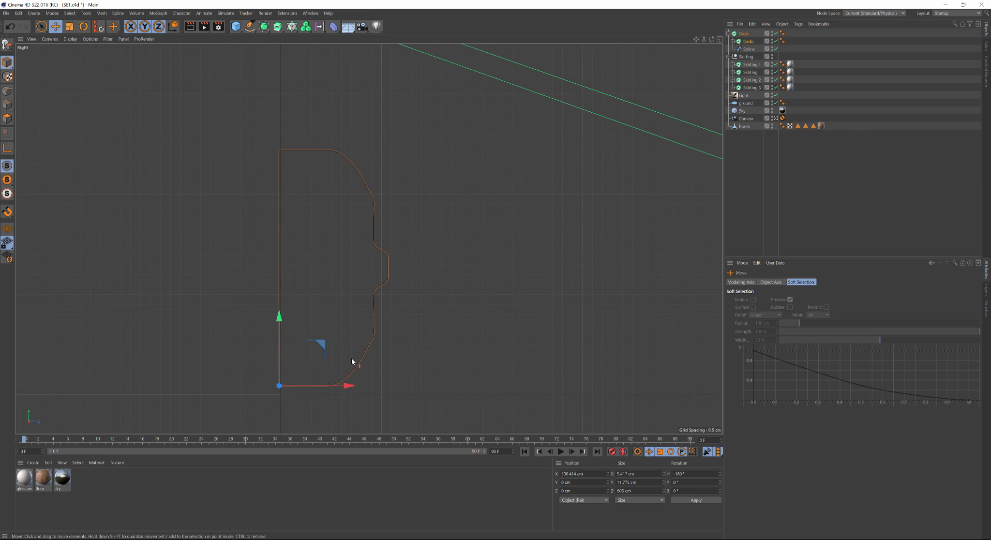
Take the Dado copy out of its parent to the top level and collapse the original Dado's hierarchy.
scroll(377, 283, down, 2)
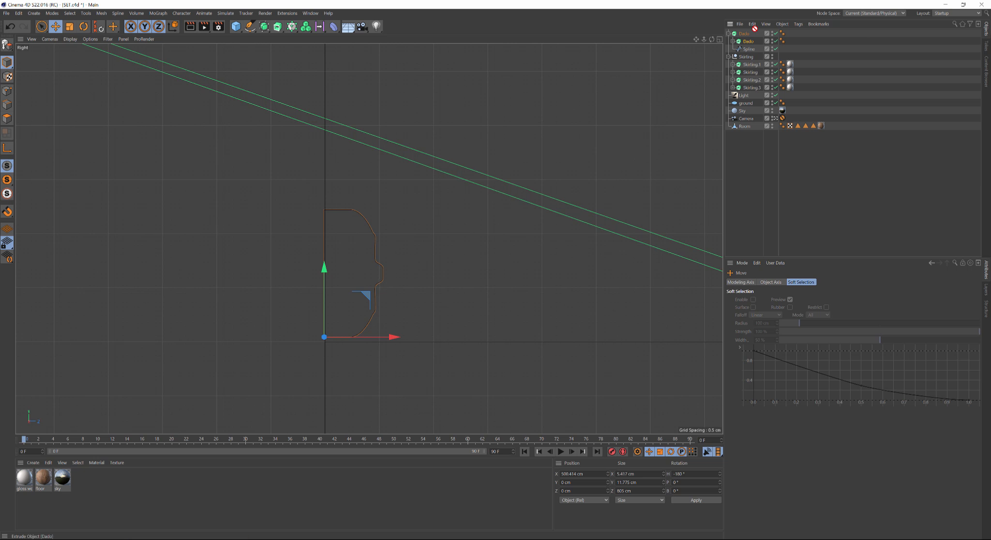
drag(754, 30, 754, 30)
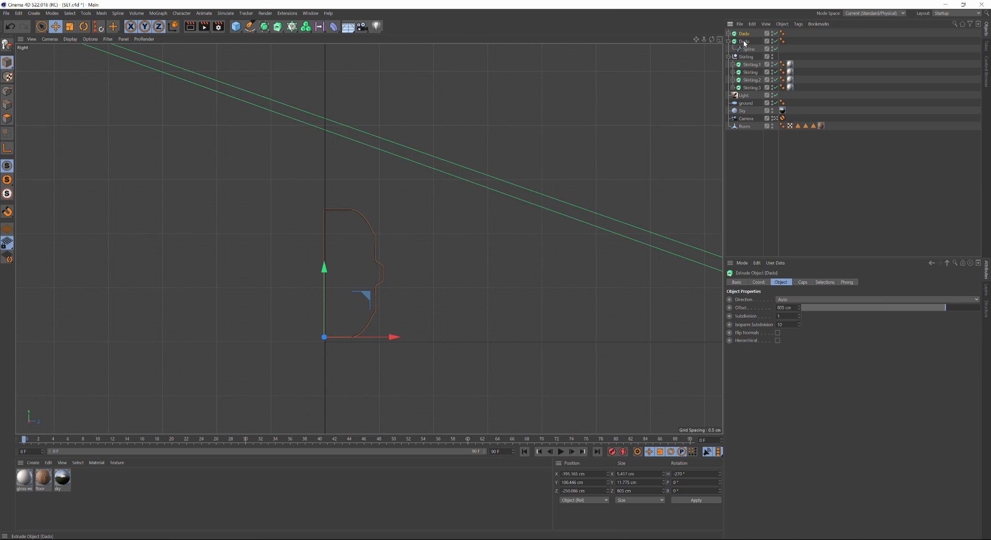
click(756, 42)
click(729, 42)
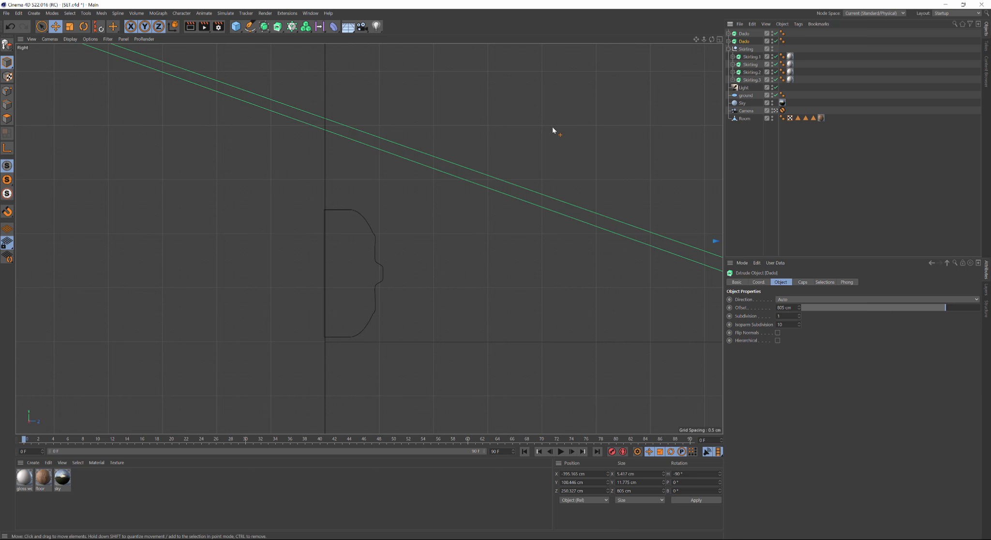
Duplicate the back-wall Dado and rotate the copy 90° so it runs perpendicular to the back wall.
middle_click(480, 200)
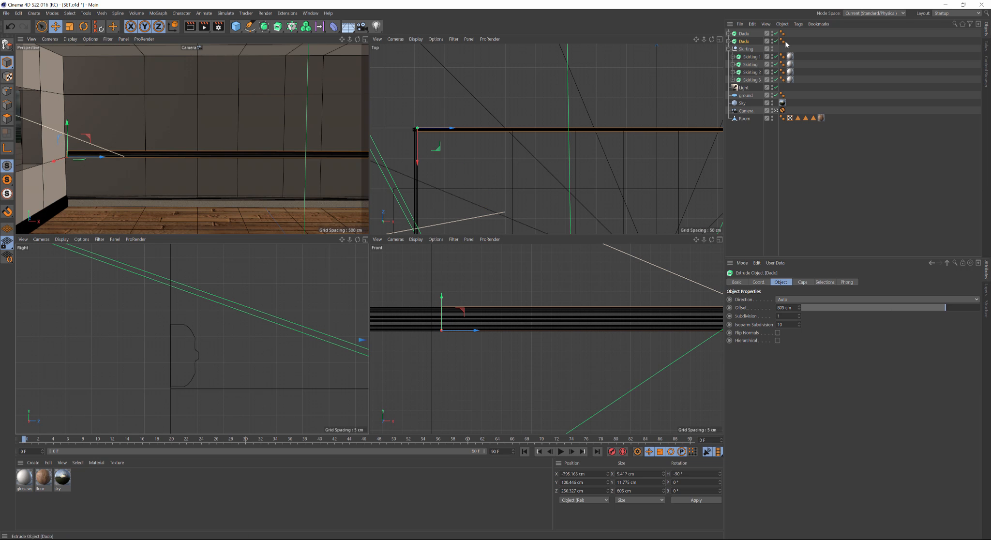
ctrl+drag(748, 43, 749, 47)
key(r)
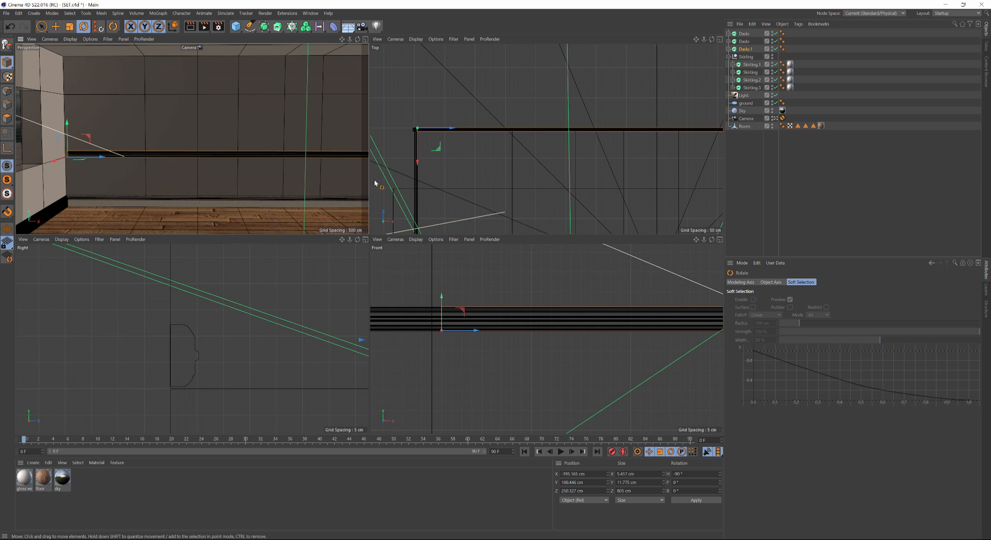
drag(406, 111, 366, 160)
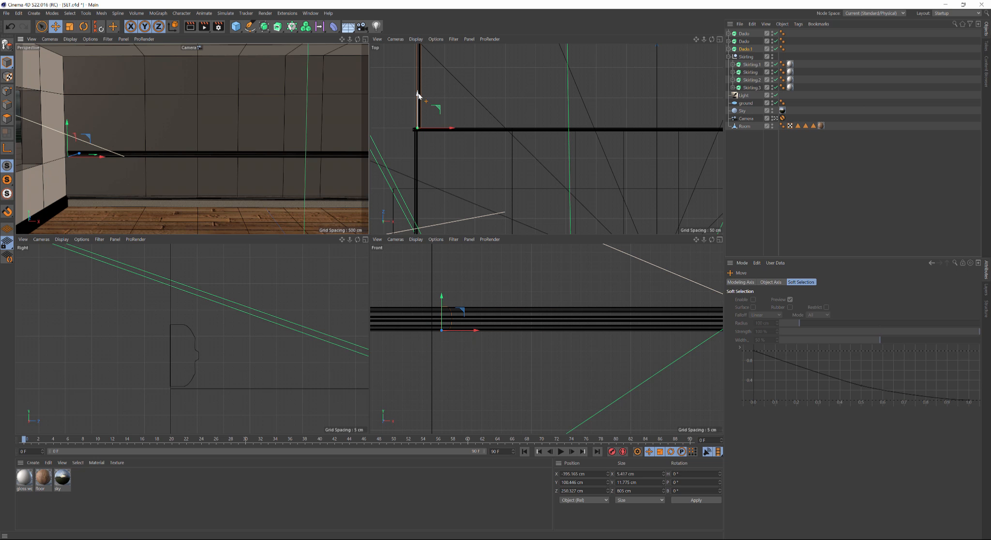
Move the perpendicular Dado copy along the left wall and fit its flat back against it, at X about -400.2 cm, Z about -251 cm.
key(e)
drag(418, 135, 420, 395)
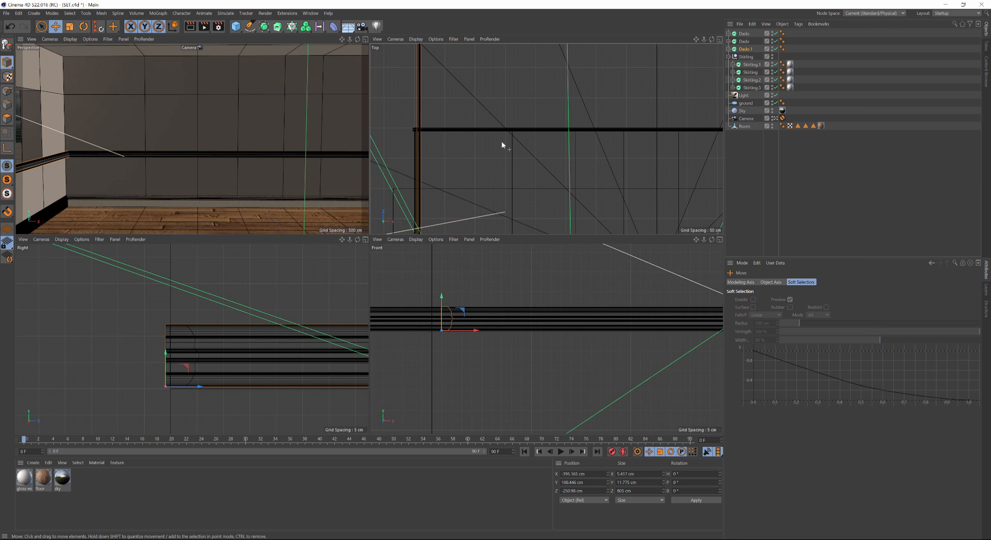
scroll(456, 302, up, 5)
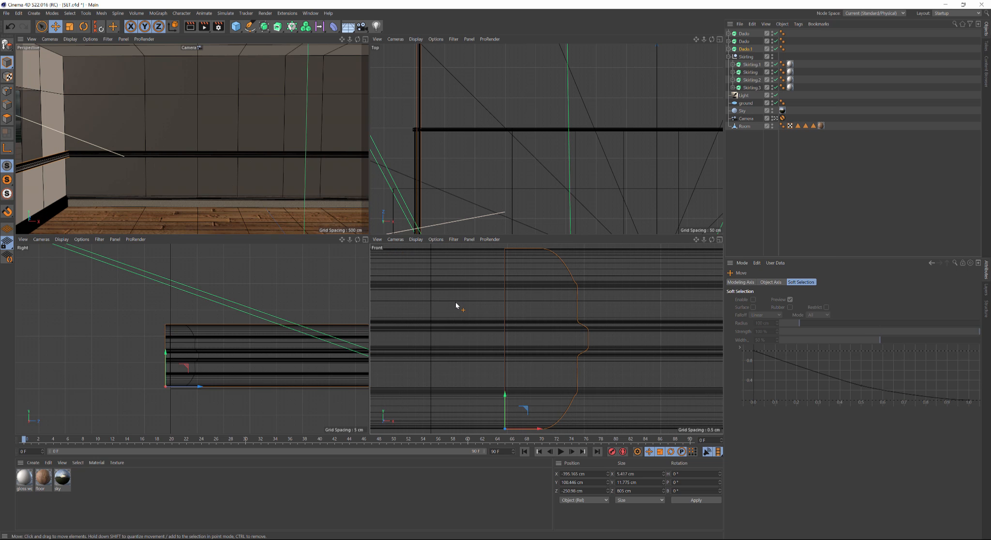
drag(511, 356, 479, 354)
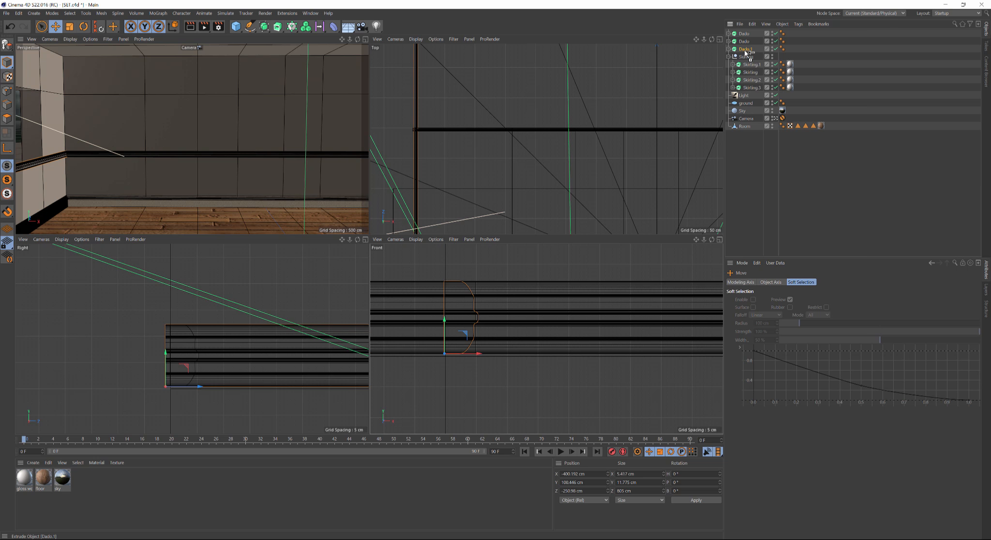
Duplicate the left-wall Dado and set the copy's X position to 400.192 cm.
ctrl+drag(746, 52, 746, 55)
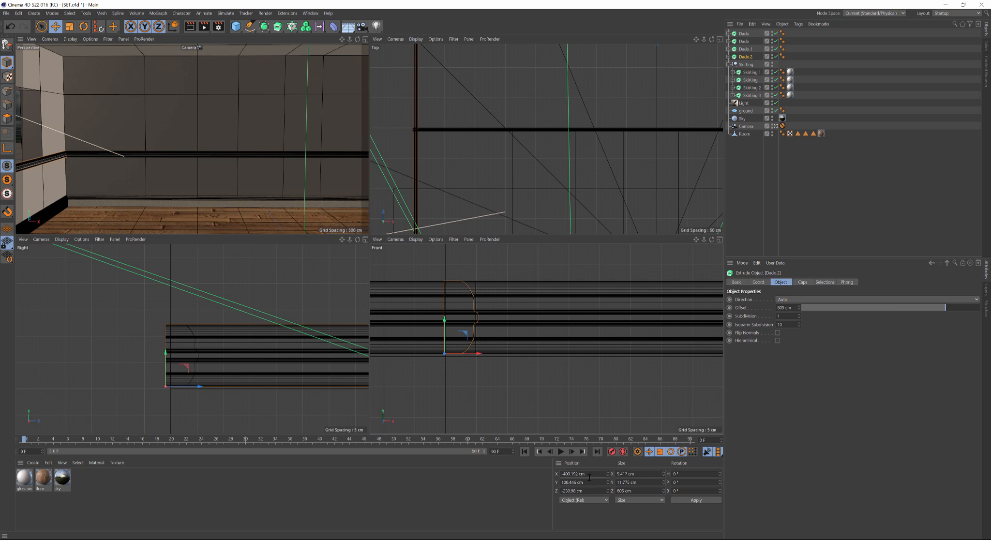
click(563, 474)
key(BackSpace)
key(Return)
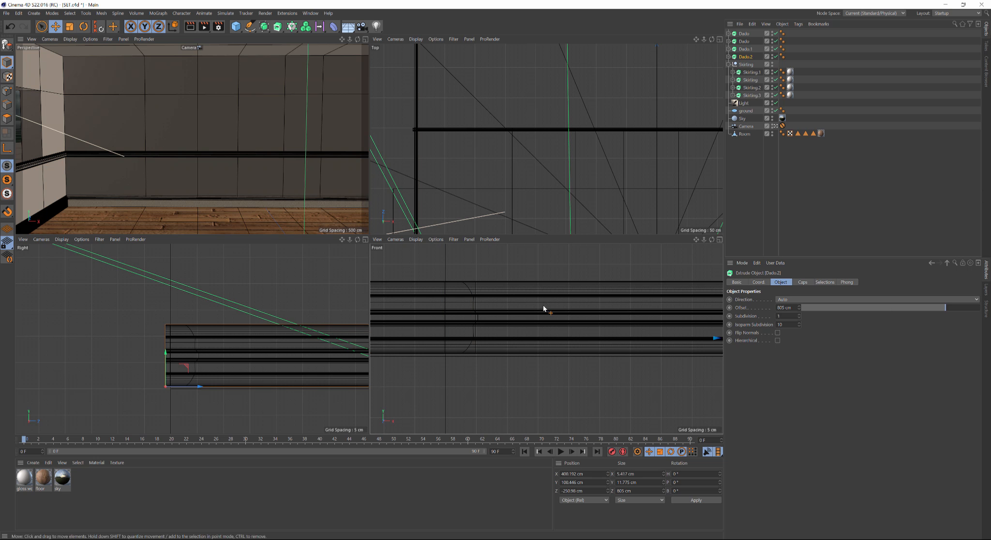
Rotate the right-wall Dado copy's heading to 180° and move it along the wall to the back corner, at Z about 247.3 cm.
scroll(552, 197, down, 3)
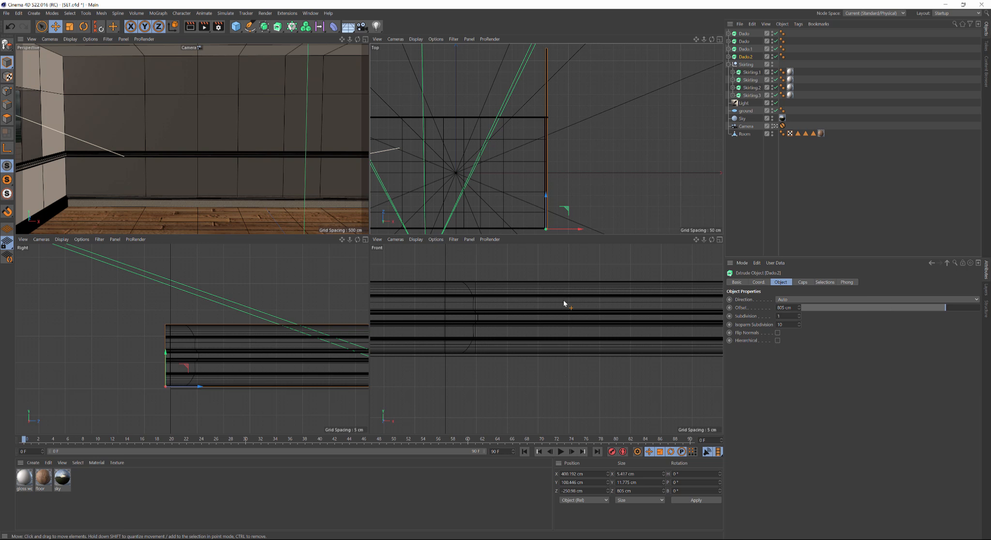
scroll(556, 327, down, 3)
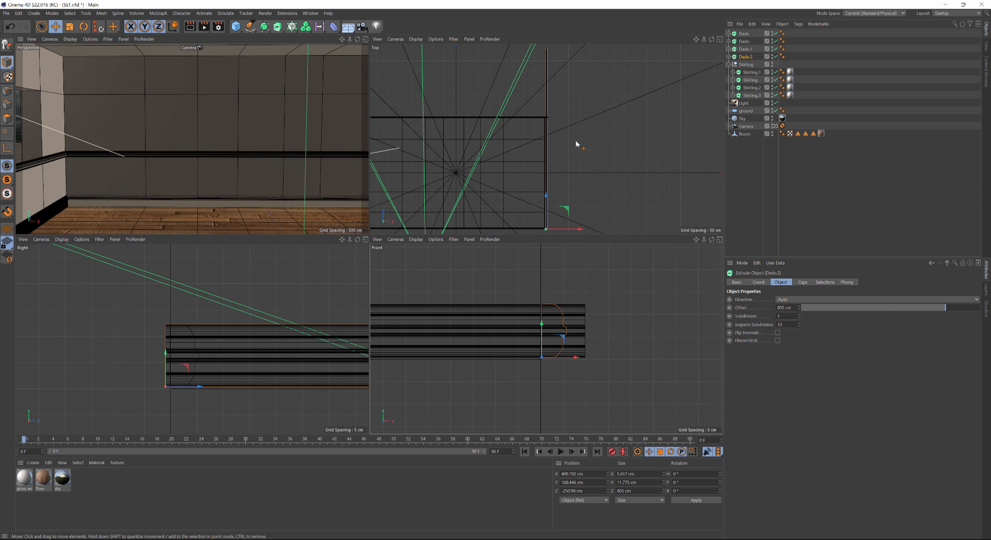
key(r)
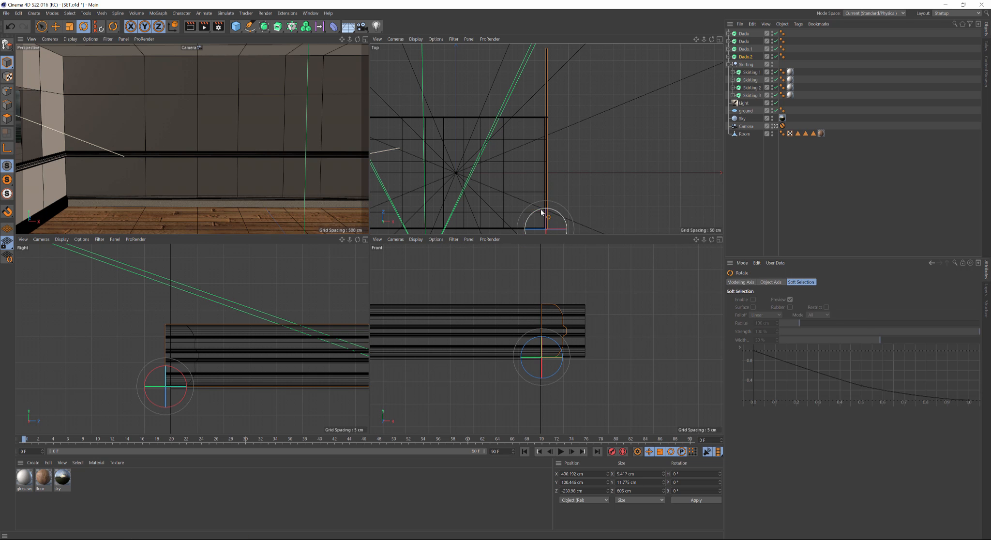
drag(541, 209, 551, 249)
key(e)
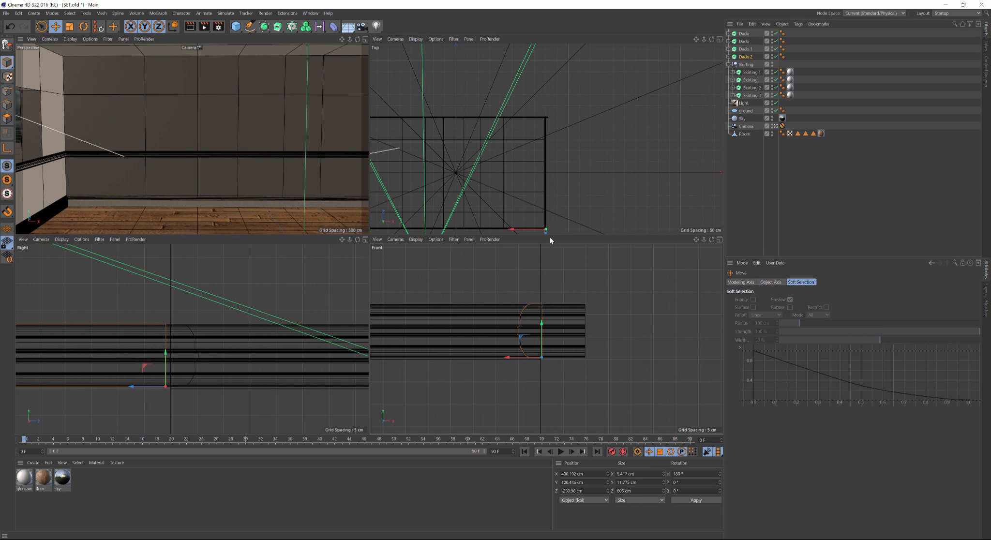
alt+middle_drag(551, 198, 558, 172)
drag(552, 224, 559, 115)
Shorten the right-wall Dado's extrusion offset to 516 cm and nudge the rail to Z about 251.2 cm so its end meets the corner.
scroll(288, 342, down, 5)
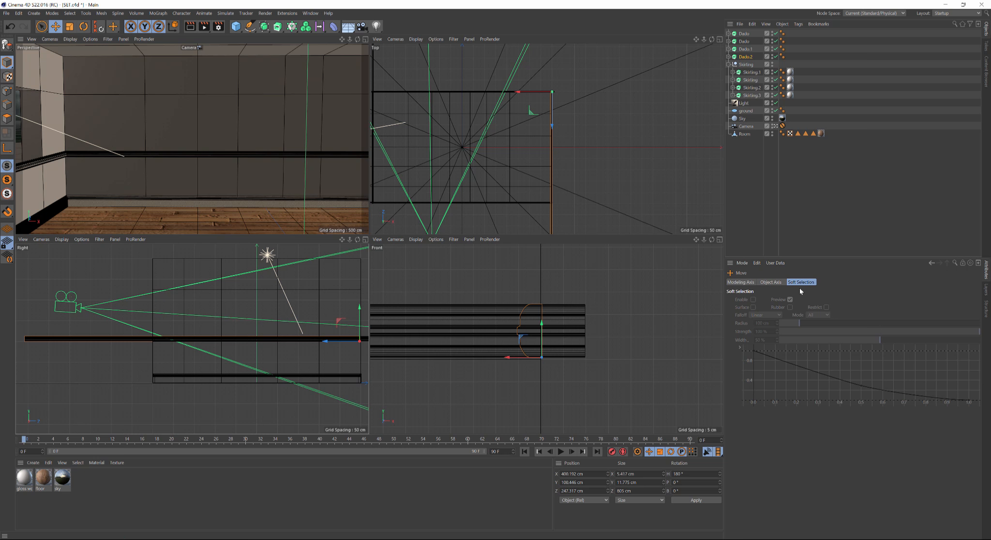
click(867, 243)
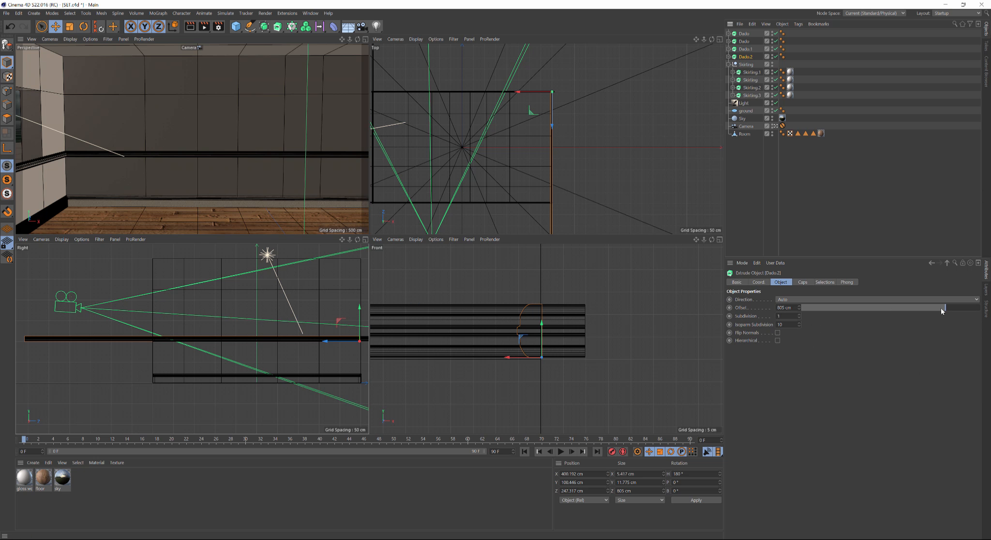
drag(947, 308, 893, 316)
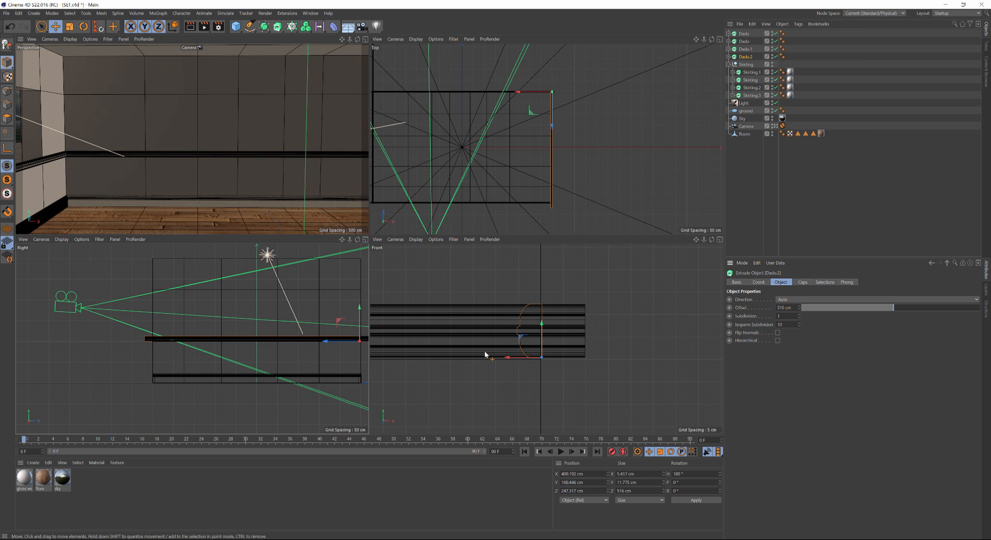
scroll(353, 346, up, 6)
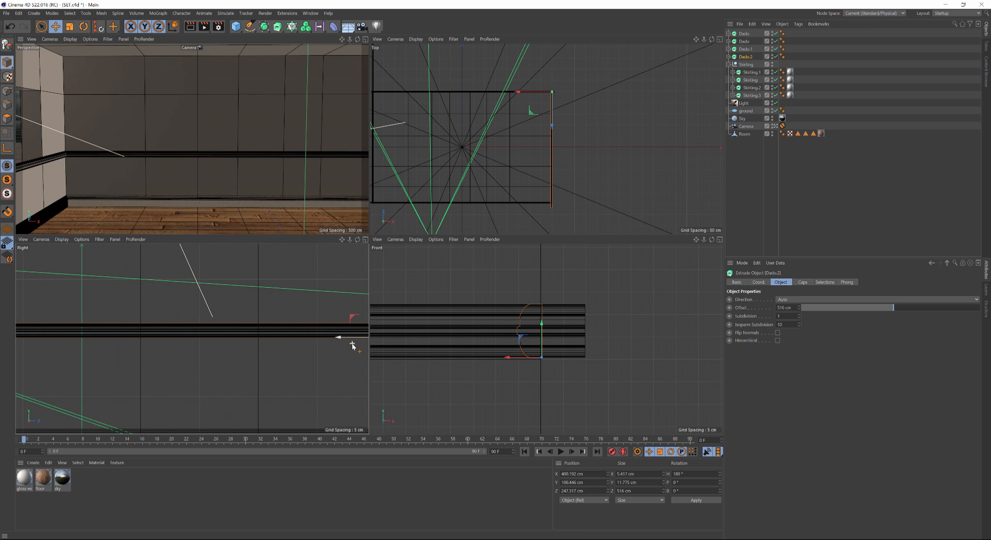
middle_drag(353, 346, 246, 345)
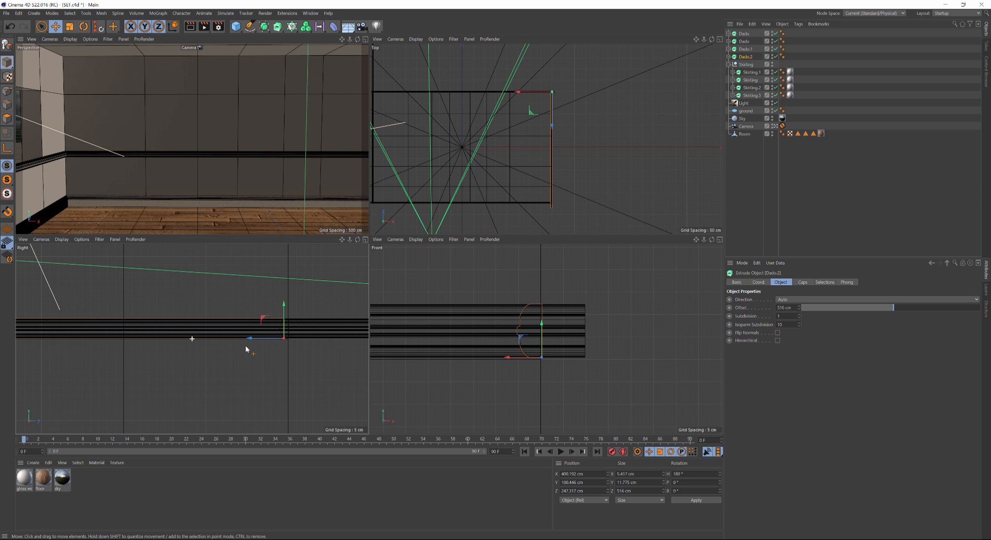
drag(250, 339, 256, 339)
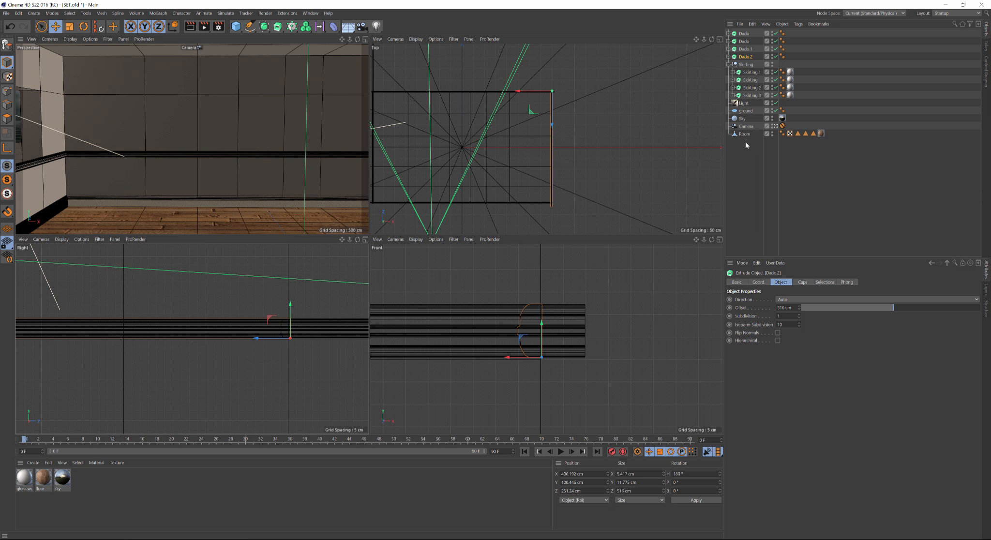
Shorten the left-wall Dado's extrusion offset to 508 cm to fit the wall's length.
click(745, 49)
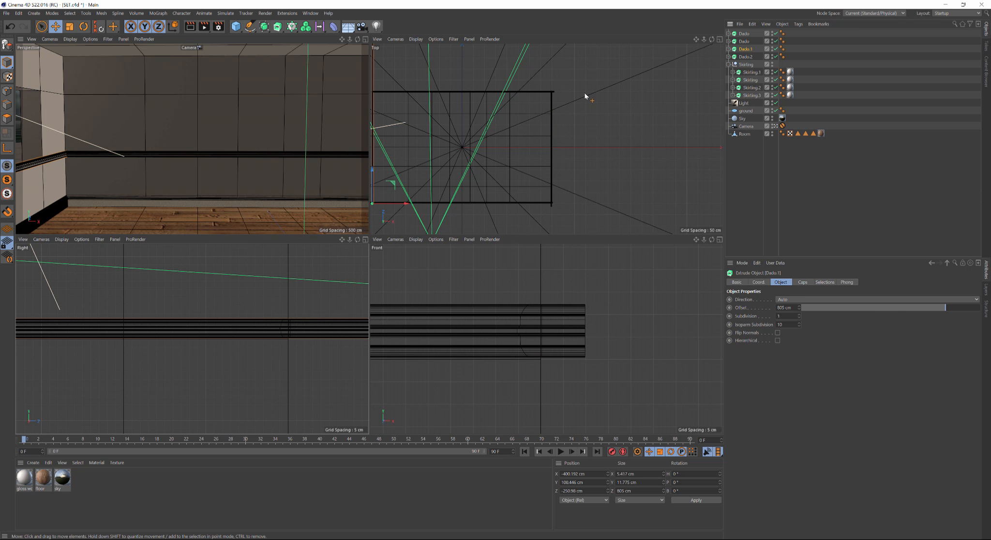
middle_drag(569, 129, 642, 178)
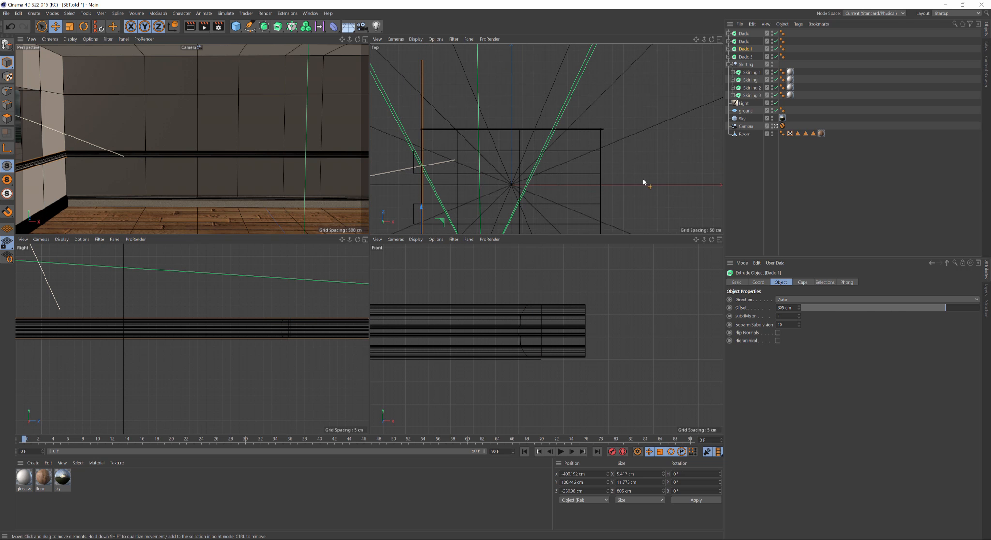
drag(944, 308, 893, 323)
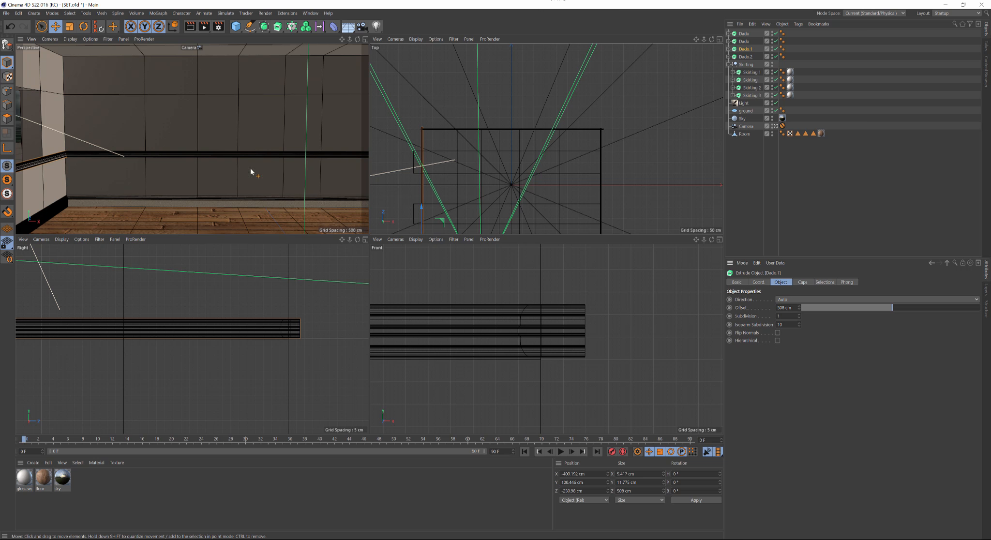
Group all four Dado rails under a null and rename the null Dados.
click(746, 57)
shift+click(745, 34)
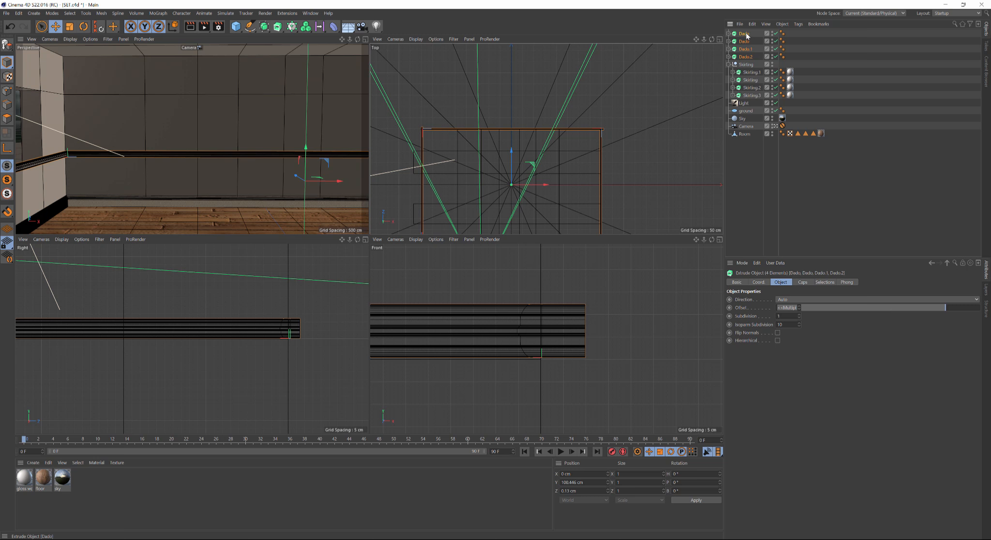
key(alt+g)
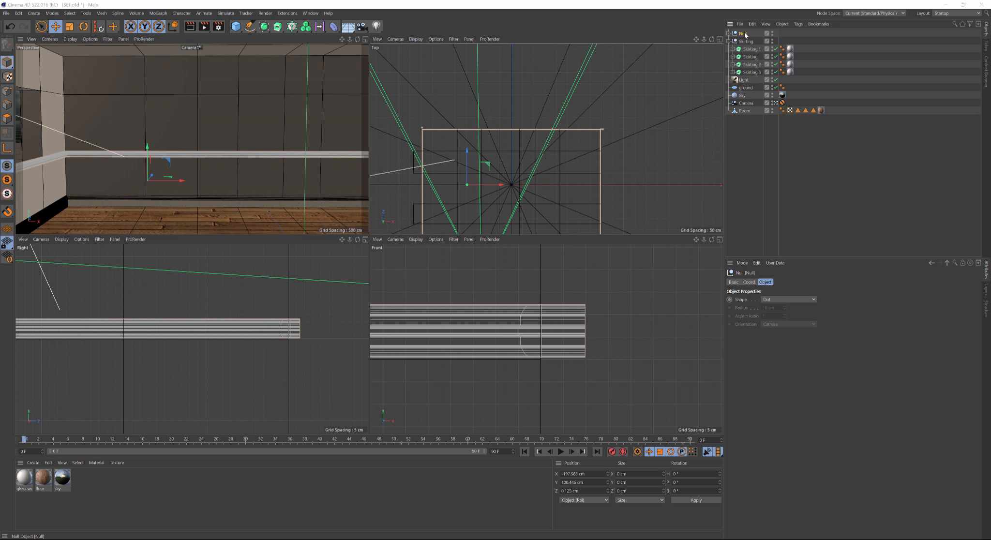
double_click(746, 34)
text(Dados)
key(Return)
Duplicate the Dados group as Picture rails and raise the copy up the walls to Y about 224.2 cm.
ctrl+drag(748, 36, 747, 42)
double_click(747, 42)
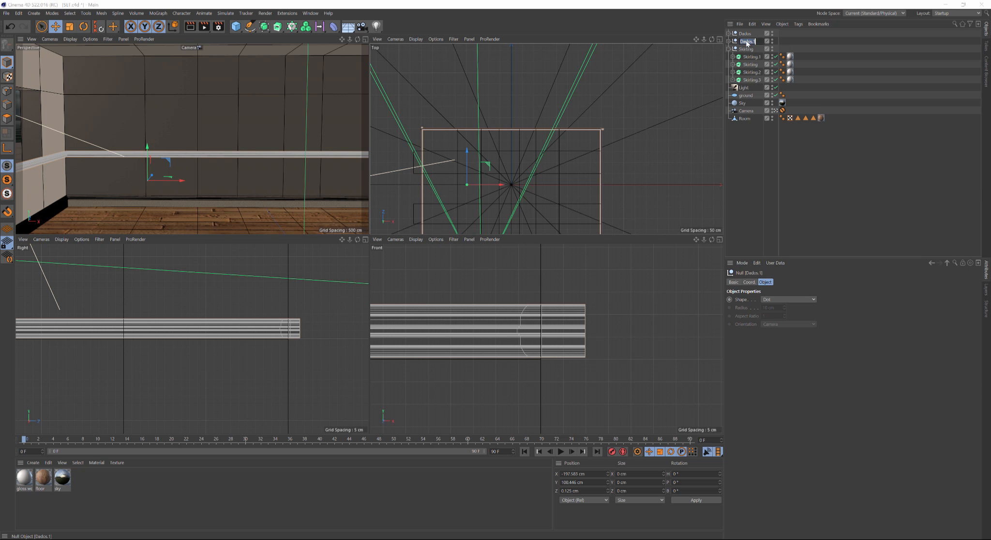
text(Picture rails)
key(Return)
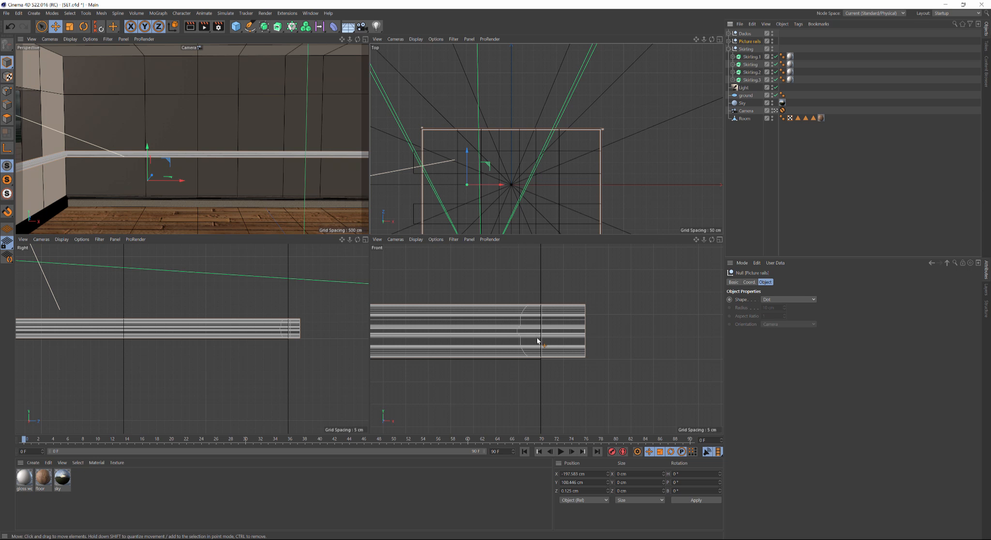
middle_click(177, 119)
drag(277, 254, 275, 50)
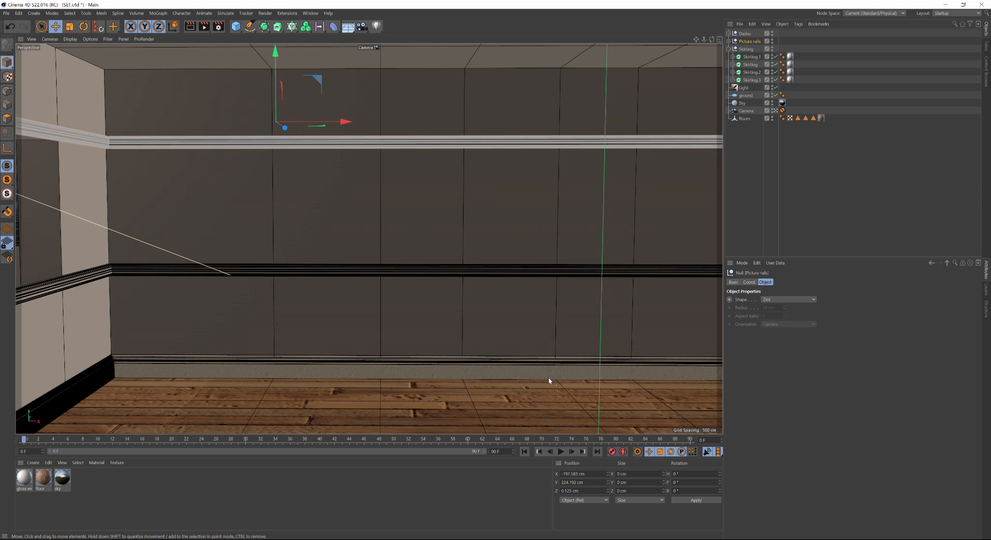
Loop-select the Room's wall polygons between the skirting and the dado rail and store them in a selection tag named Walls lower.
click(746, 119)
click(12, 118)
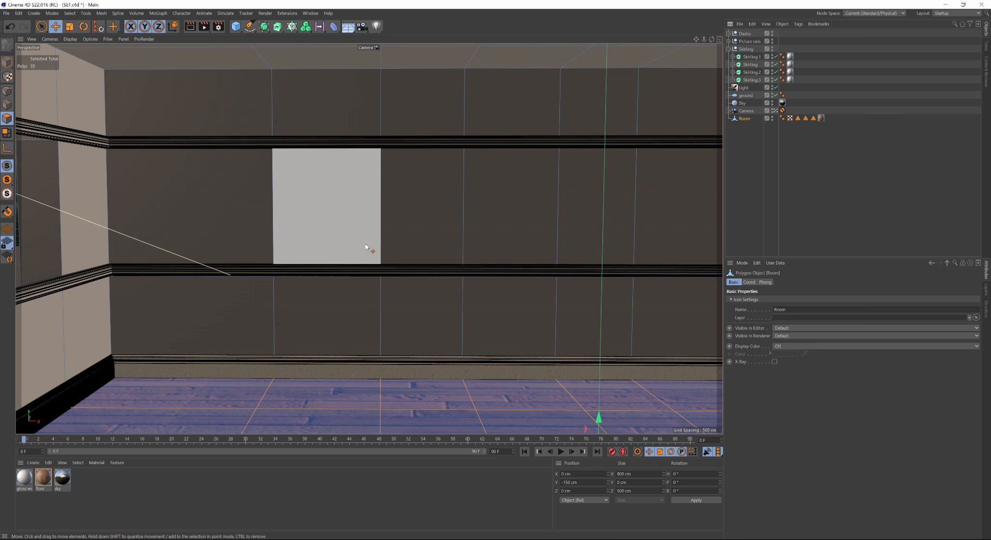
key(u)
key(l)
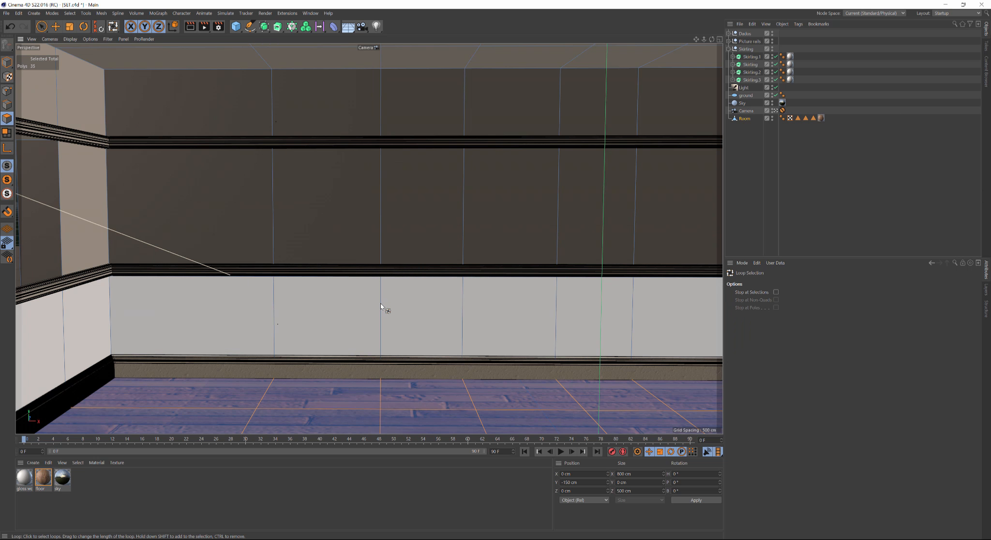
click(381, 304)
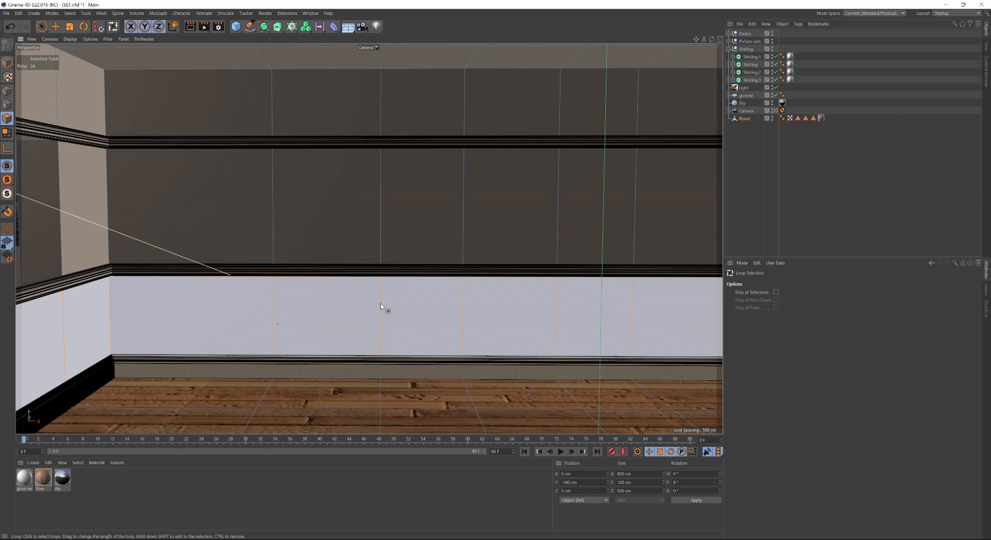
key(v)
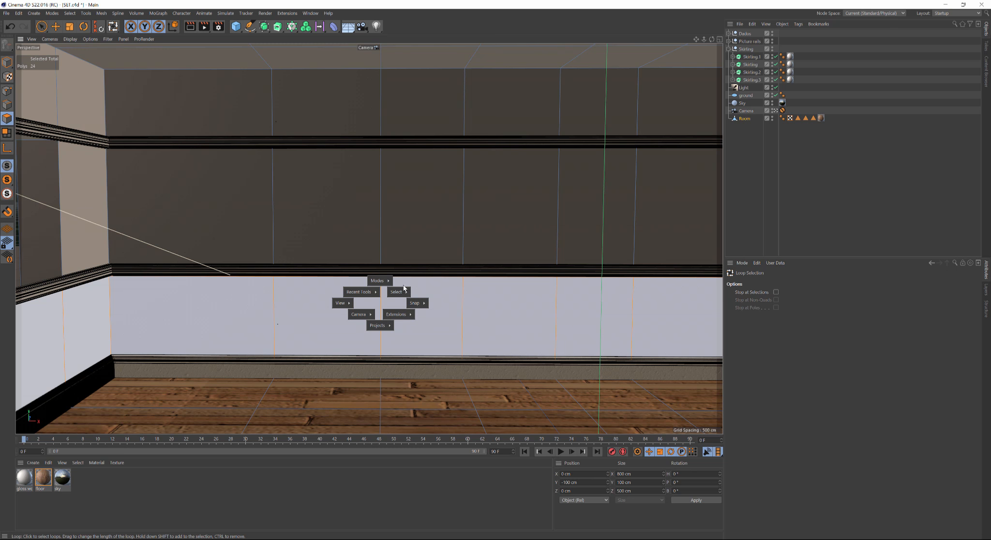
mouse_move(397, 294)
click(434, 273)
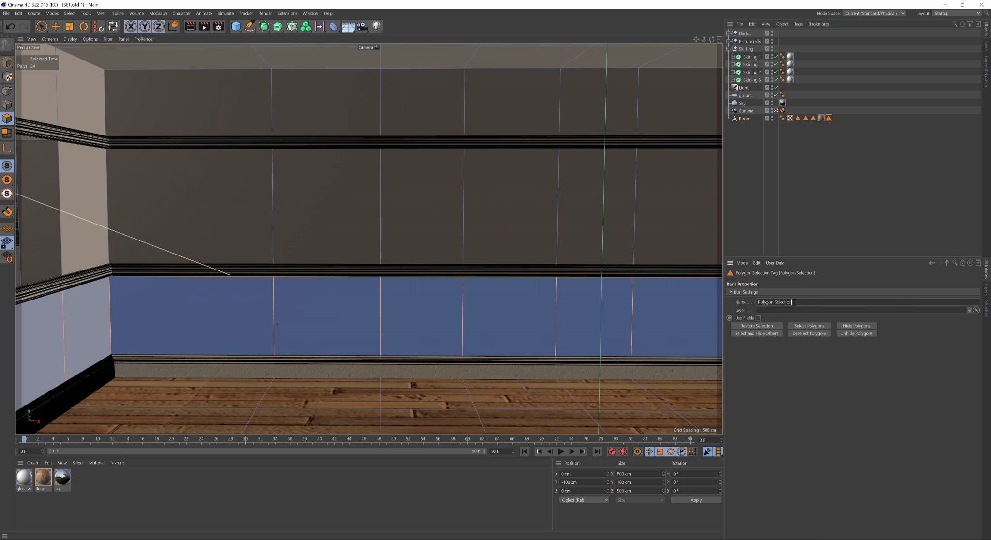
drag(795, 300, 754, 304)
text(Walls lower)
key(Return)
click(852, 191)
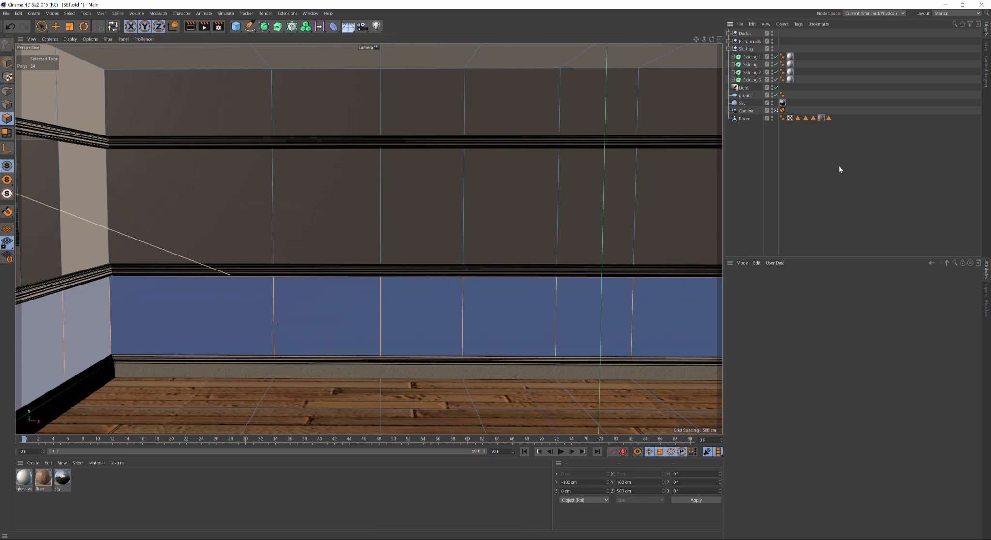
Loop-select the Room's wall polygons between the dado and picture rails and store them in a selection tag named Walls mid.
click(745, 118)
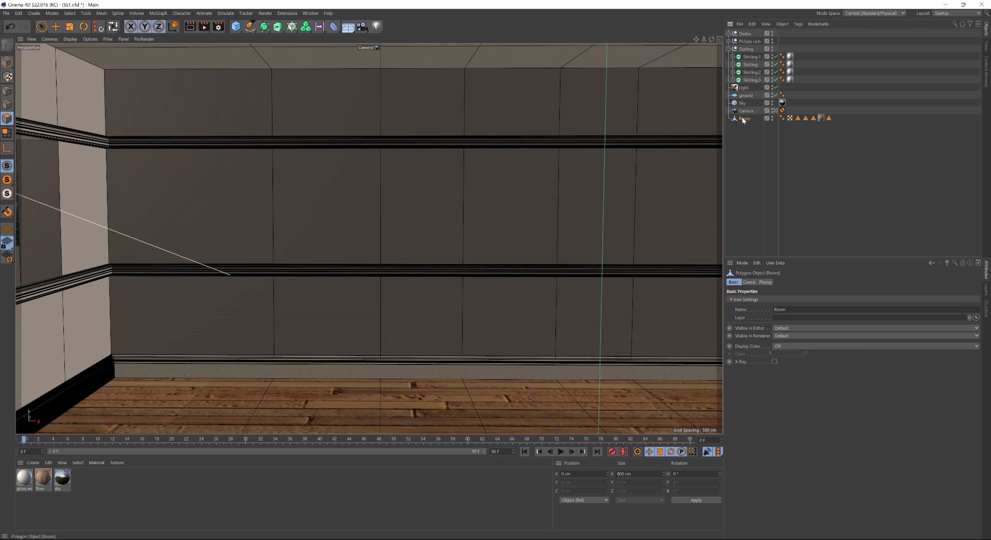
click(573, 213)
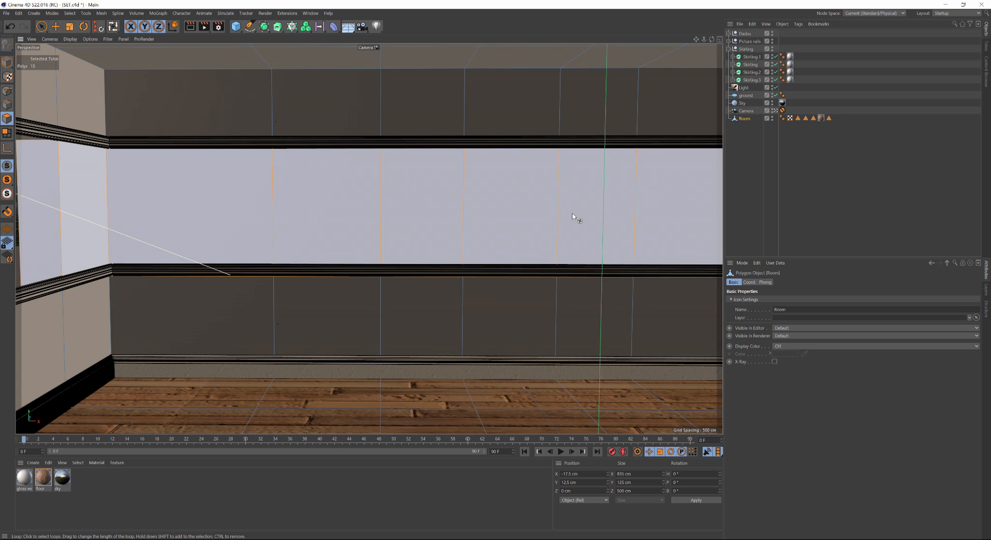
key(v)
mouse_move(598, 201)
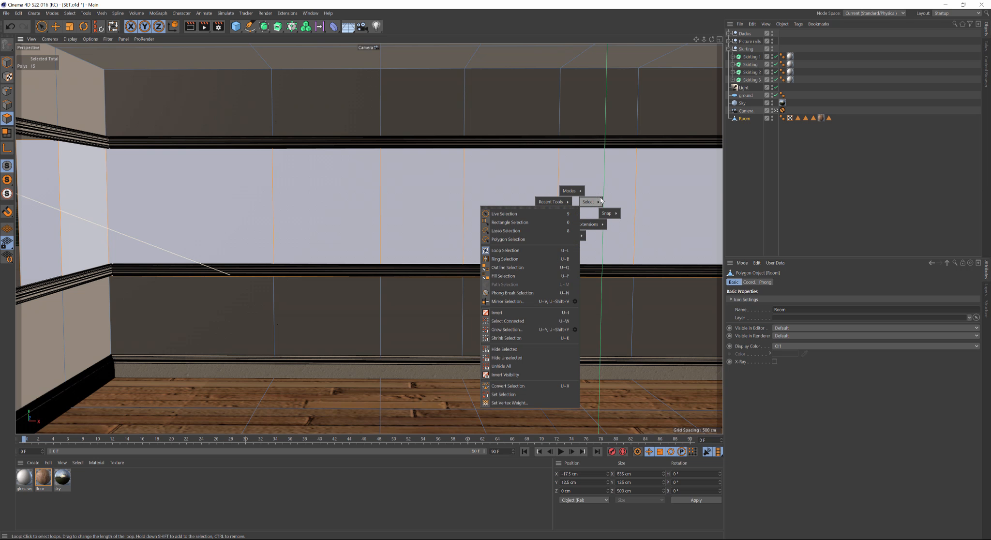
click(535, 394)
click(807, 301)
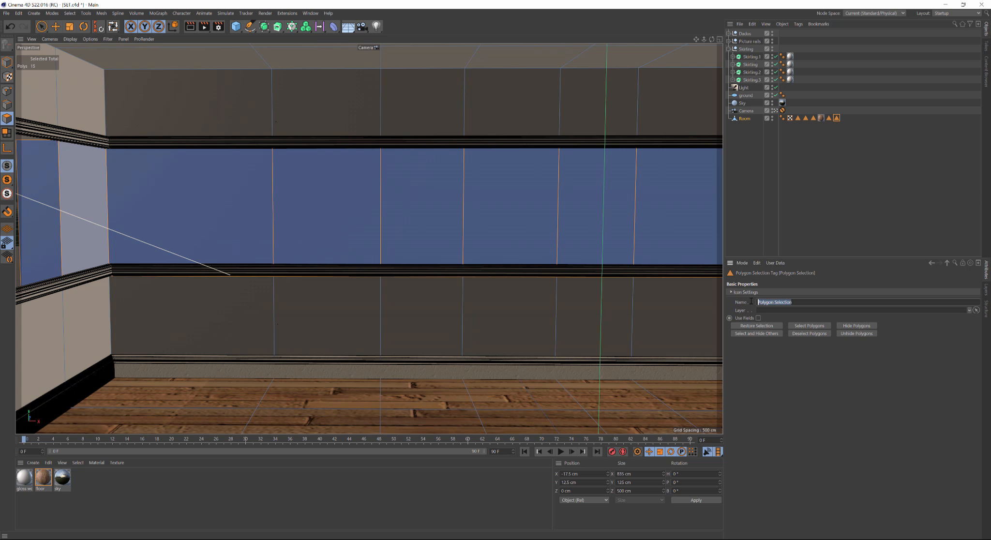
text(Wi)
text(lls mid)
click(870, 140)
Restore the Room's roof polygon selection and add the loop of wall polygons above the picture rail to it.
click(745, 118)
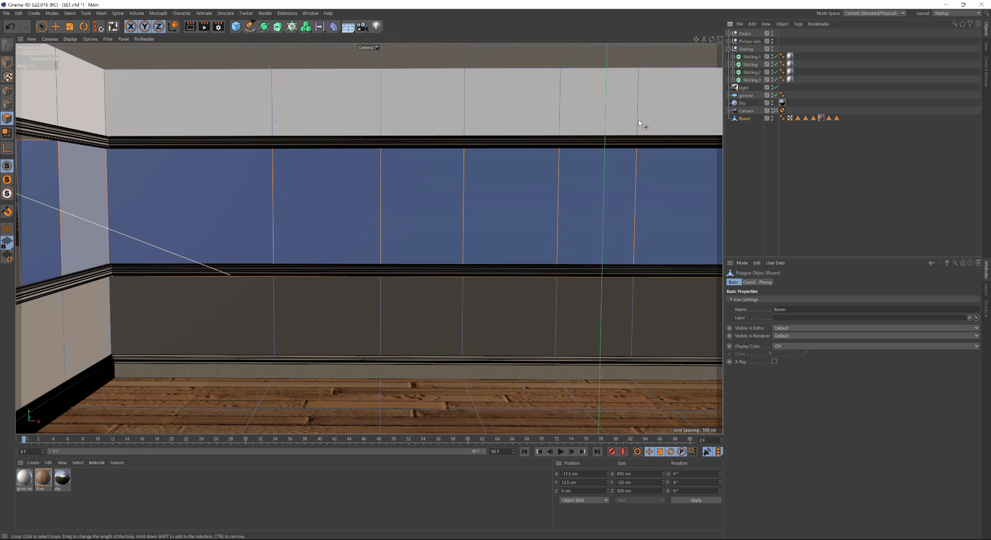
click(821, 118)
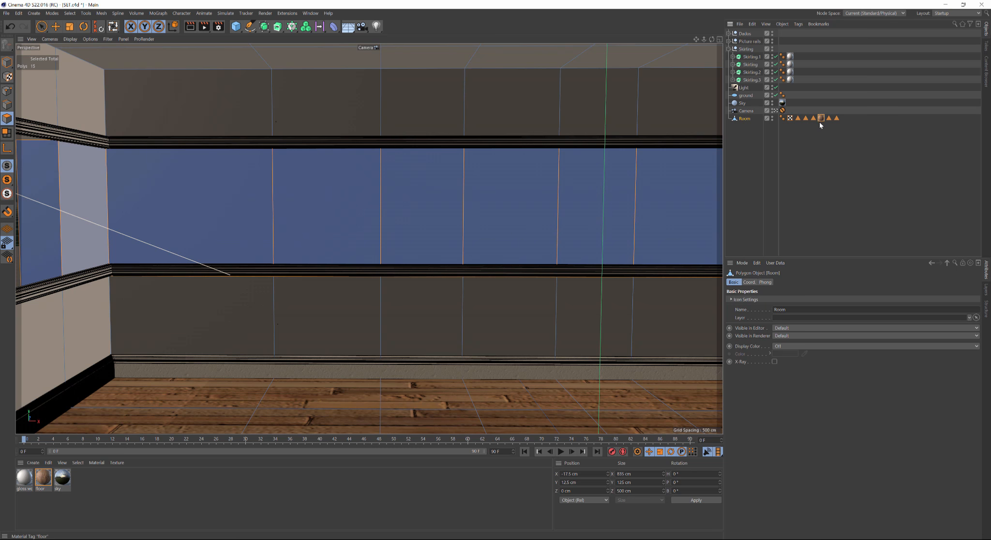
click(799, 118)
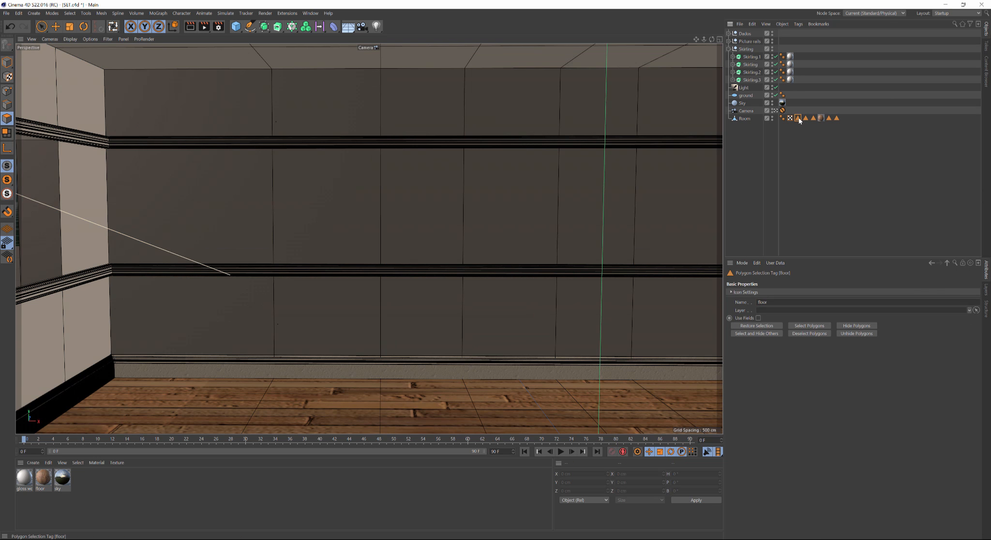
click(806, 118)
double_click(807, 119)
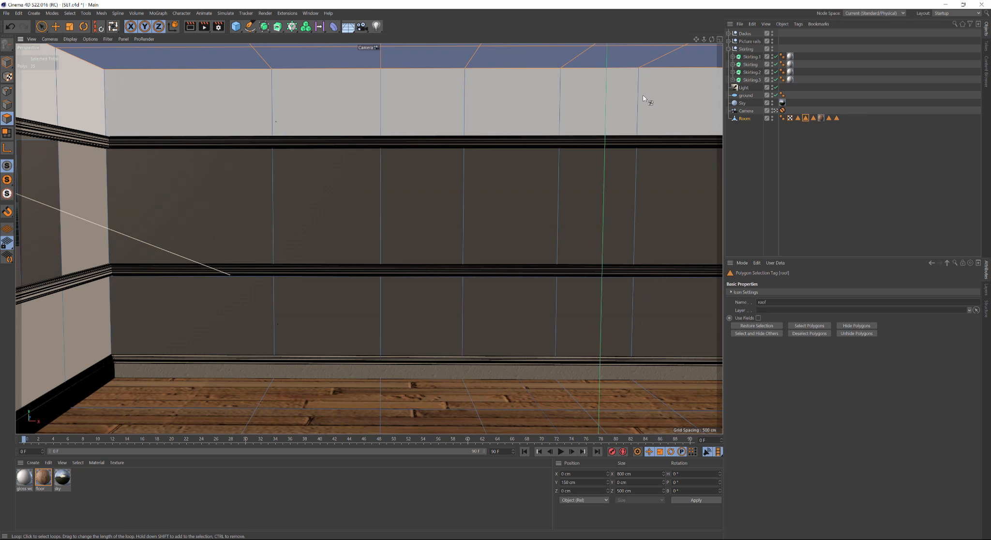
shift+click(643, 95)
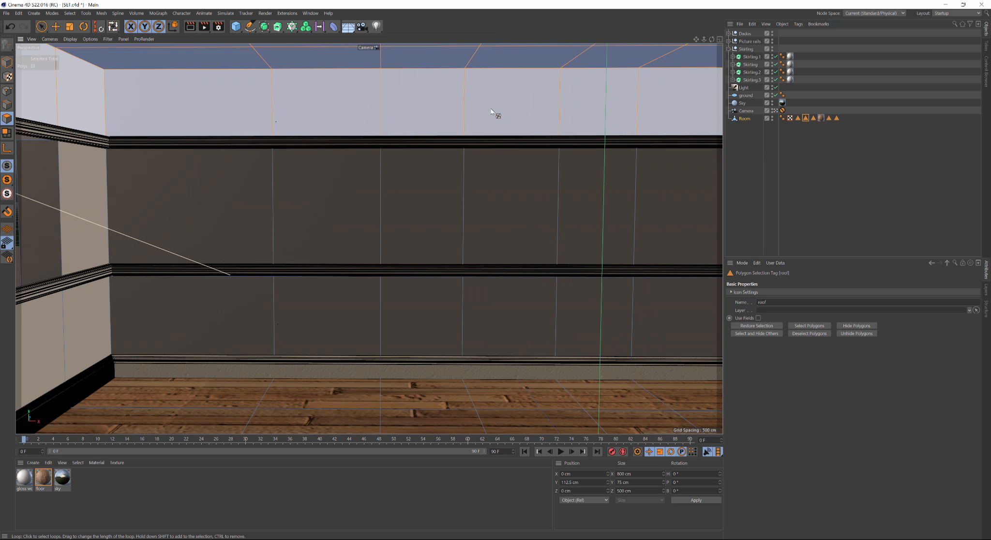
middle_click(492, 111)
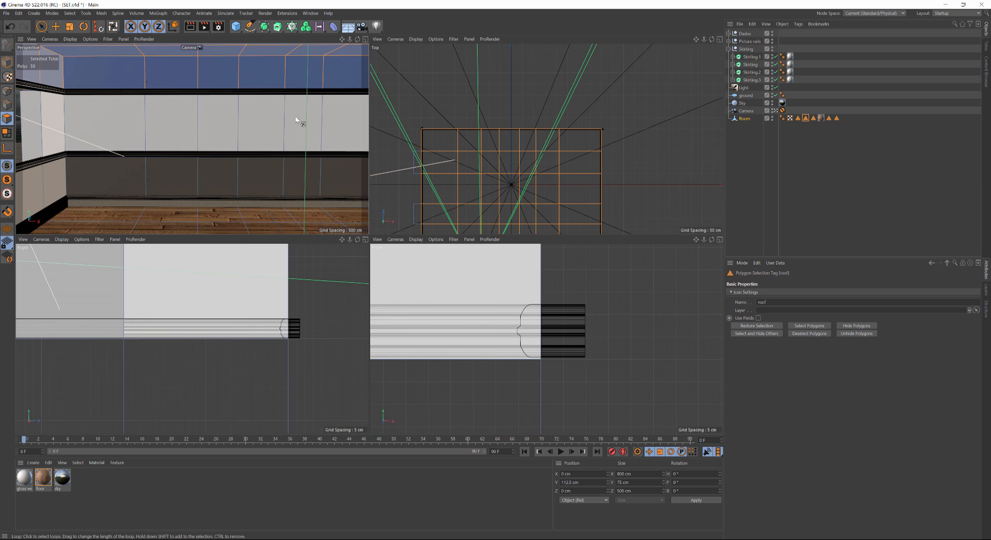
middle_click(295, 116)
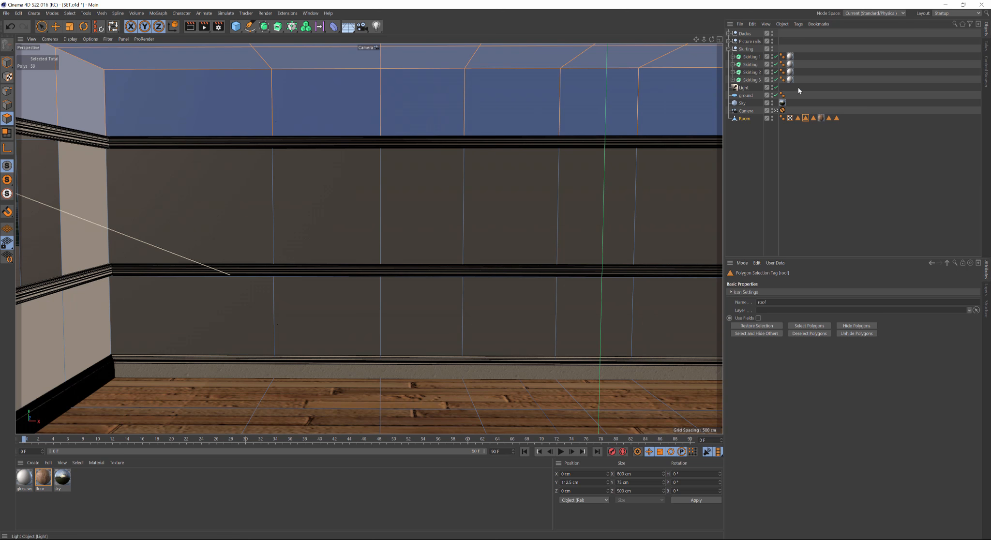
Leave the scene camera's view, select all polygons of the Room and reverse their normals.
click(775, 110)
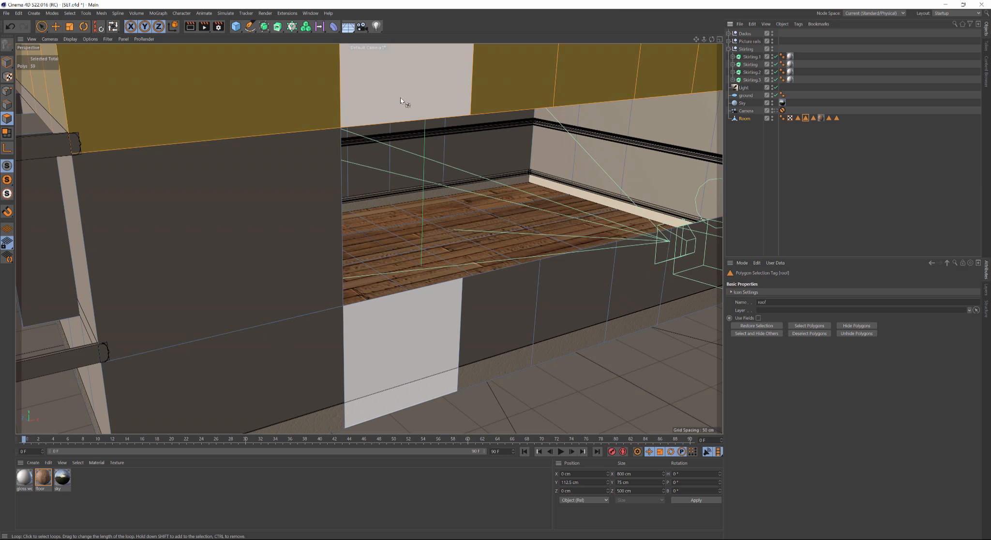
scroll(417, 177, up, 5)
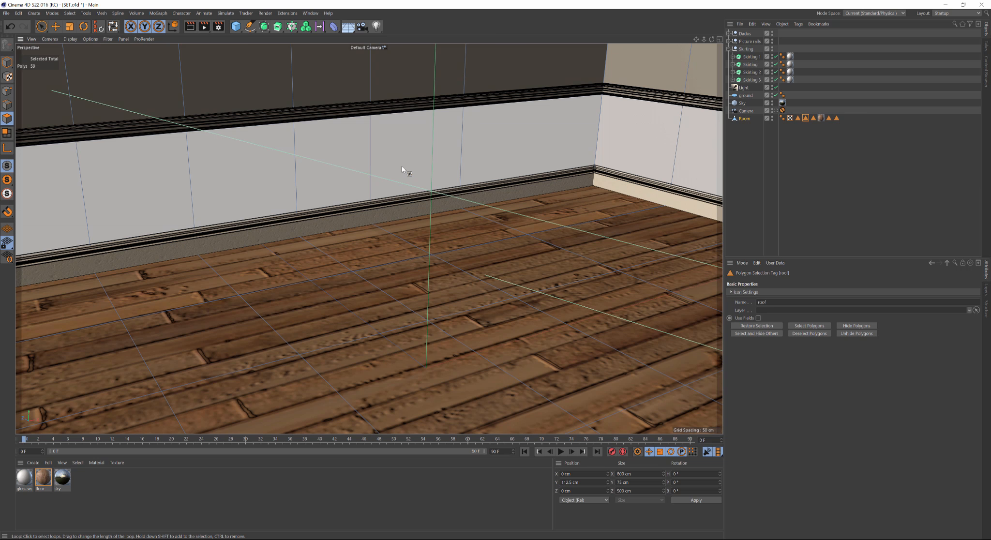
key(ctrl+a)
scroll(402, 166, down, 10)
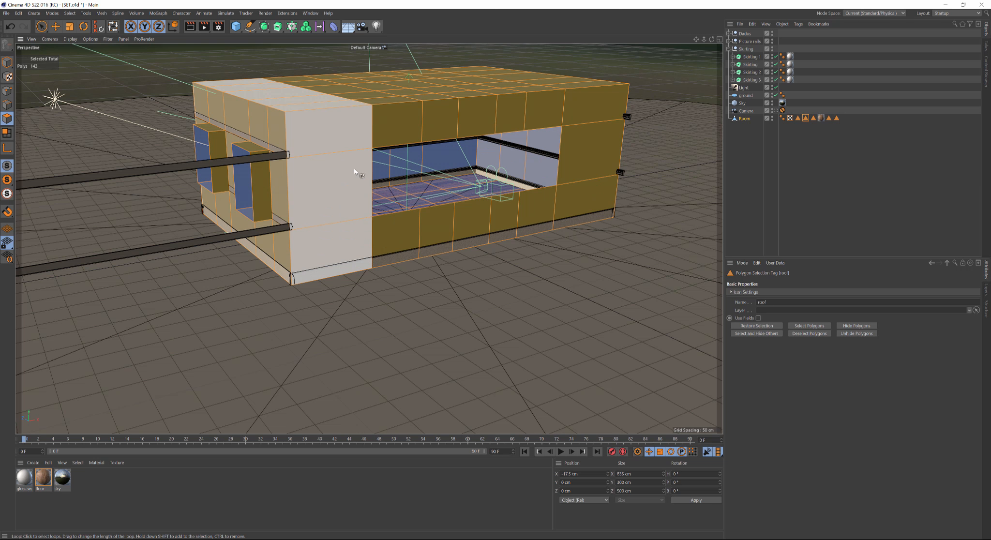
right_click(470, 261)
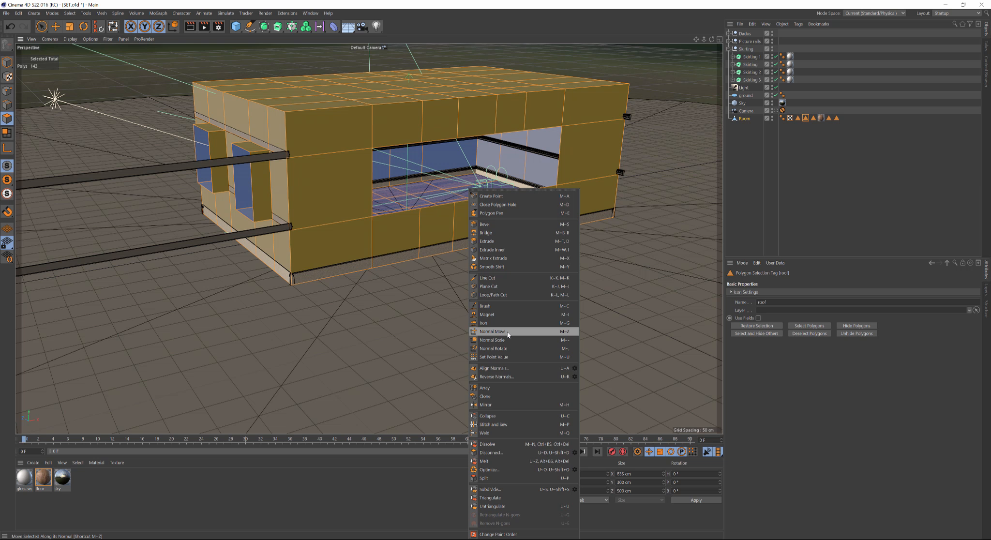
click(501, 377)
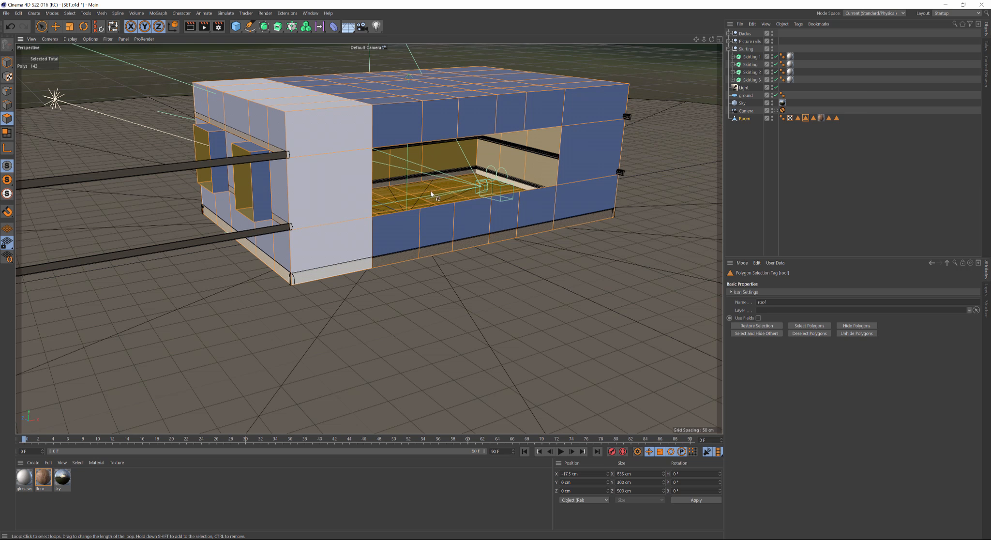
Examine the Room's reversed wall and floor faces from inside and clear the polygon selection.
alt+drag(431, 190, 453, 191)
scroll(454, 191, up, 5)
scroll(453, 191, up, 3)
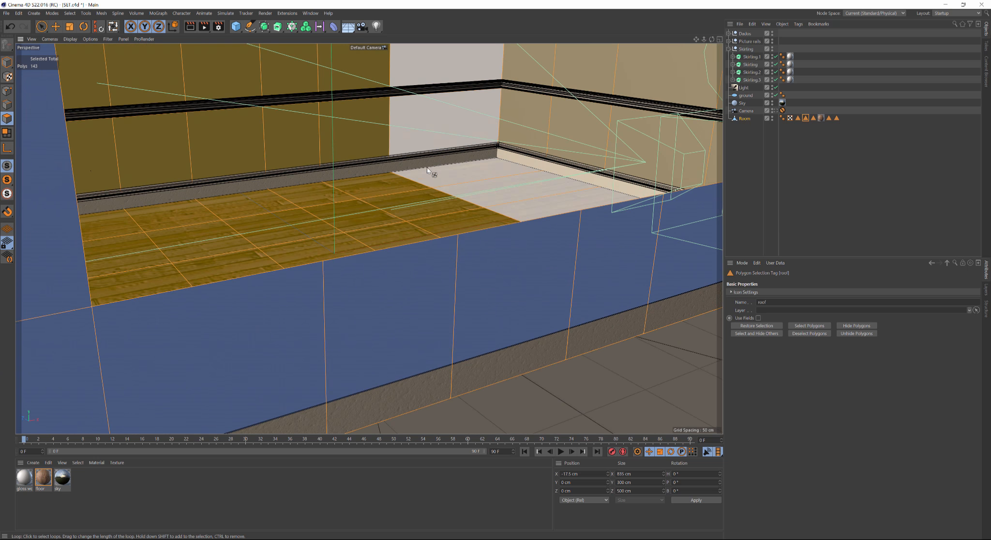
scroll(440, 212, up, 2)
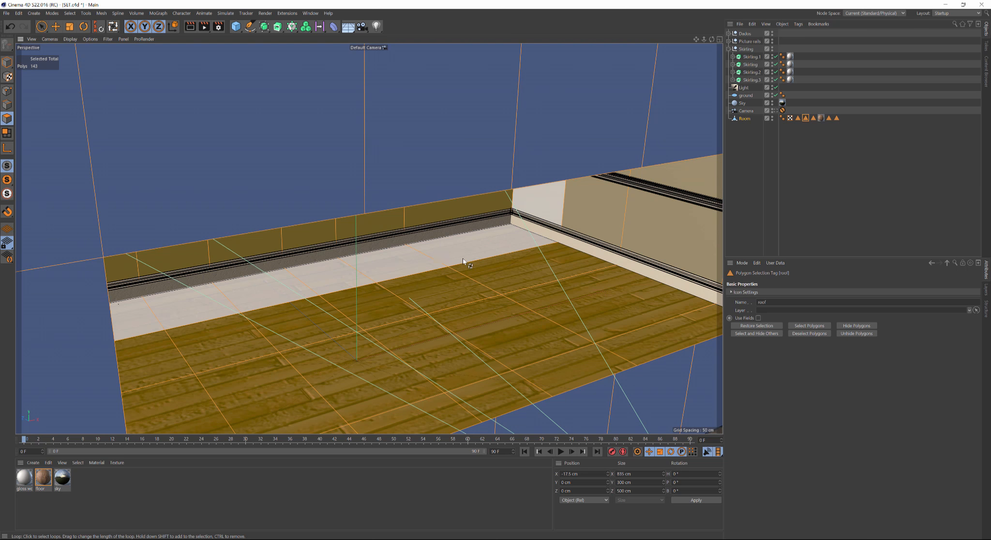
click(557, 287)
key(e)
click(558, 287)
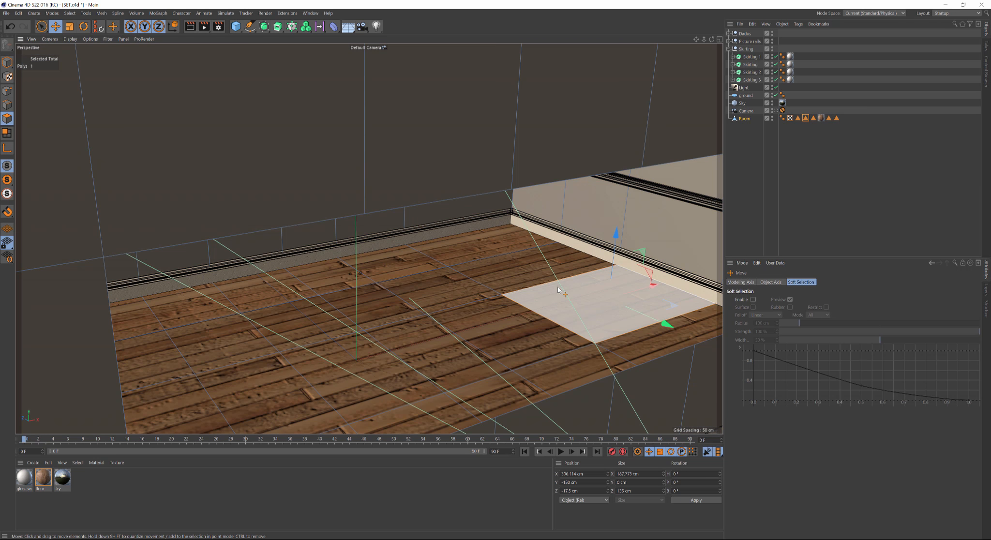
scroll(504, 274, up, 5)
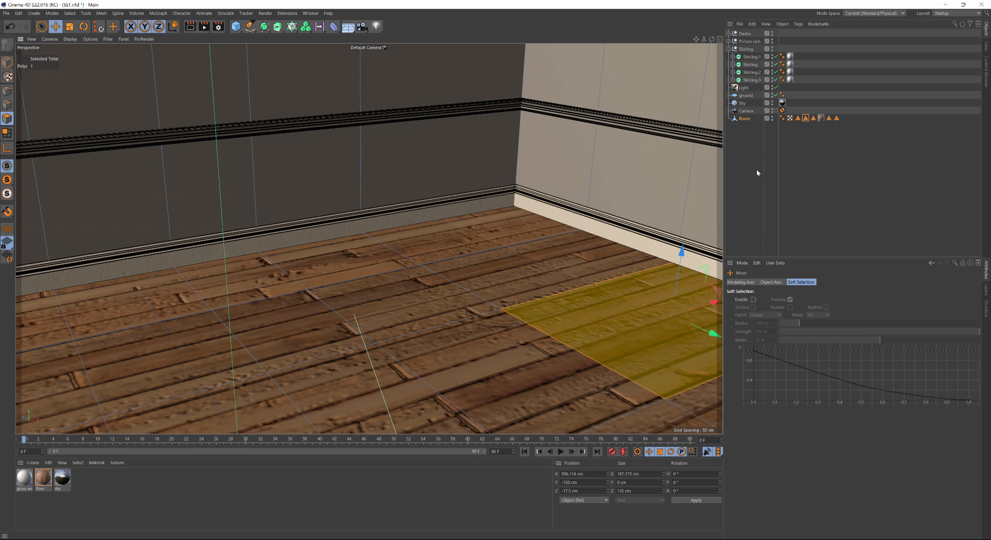
click(758, 173)
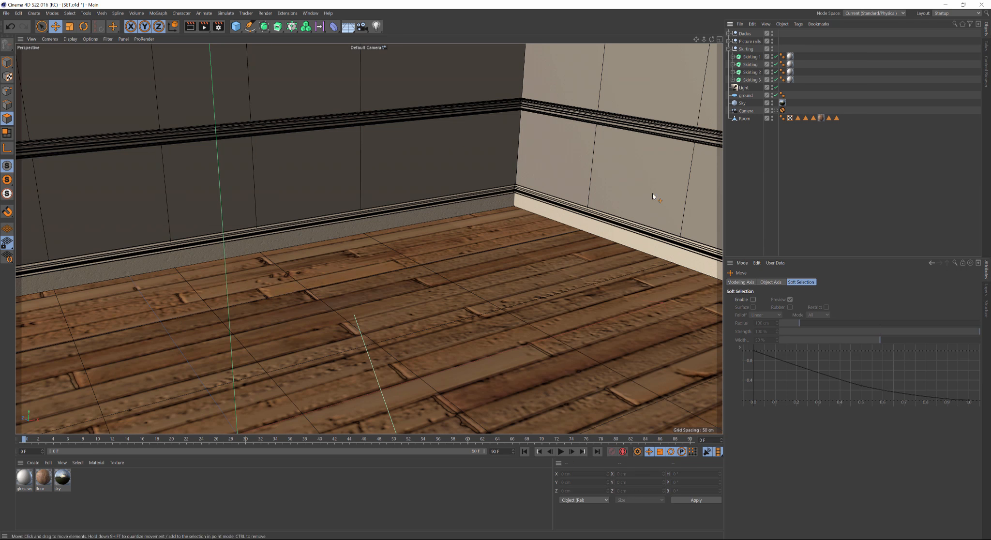
Restore the Walls lower polygon selection, then create a material named walls lower and apply it to those polygons.
click(805, 117)
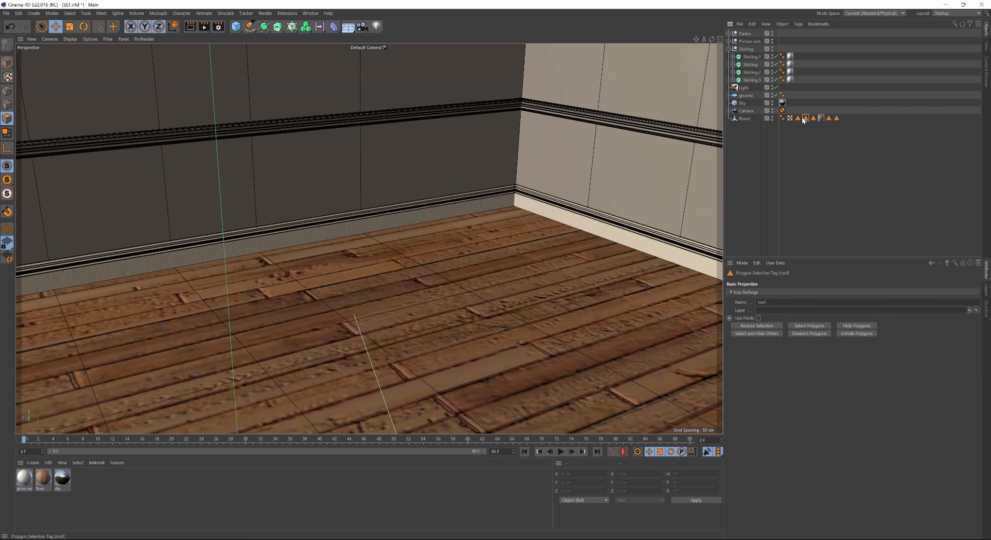
click(828, 118)
double_click(829, 119)
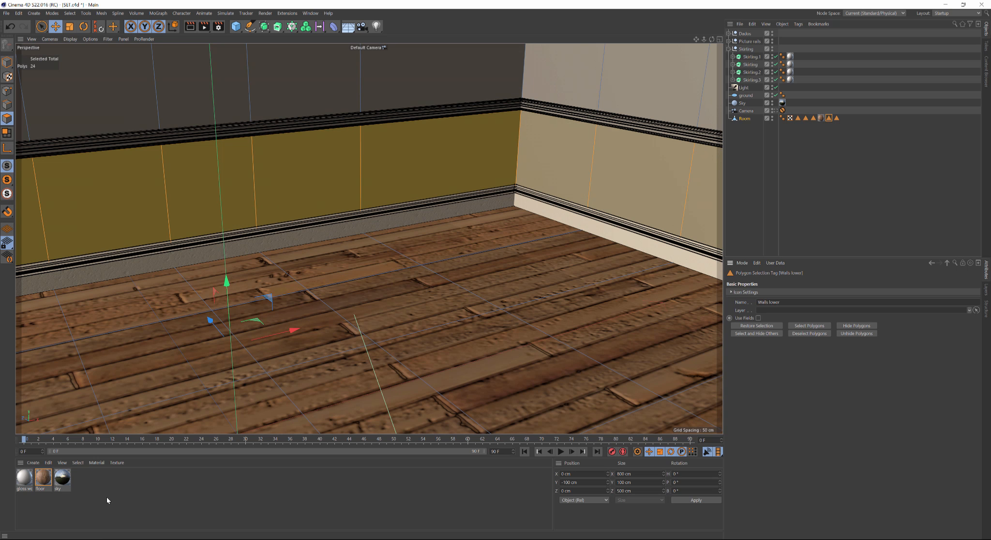
double_click(99, 485)
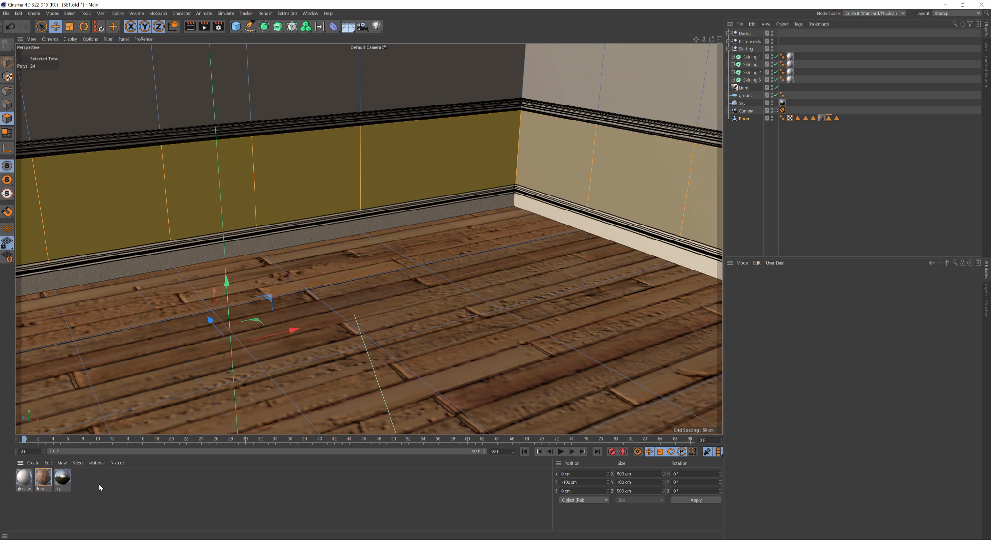
double_click(22, 489)
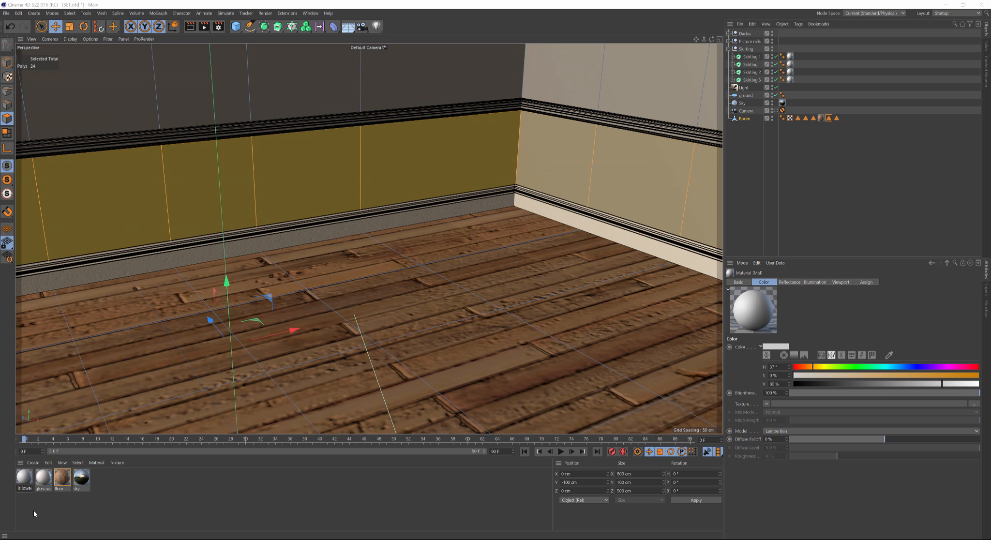
key(Return)
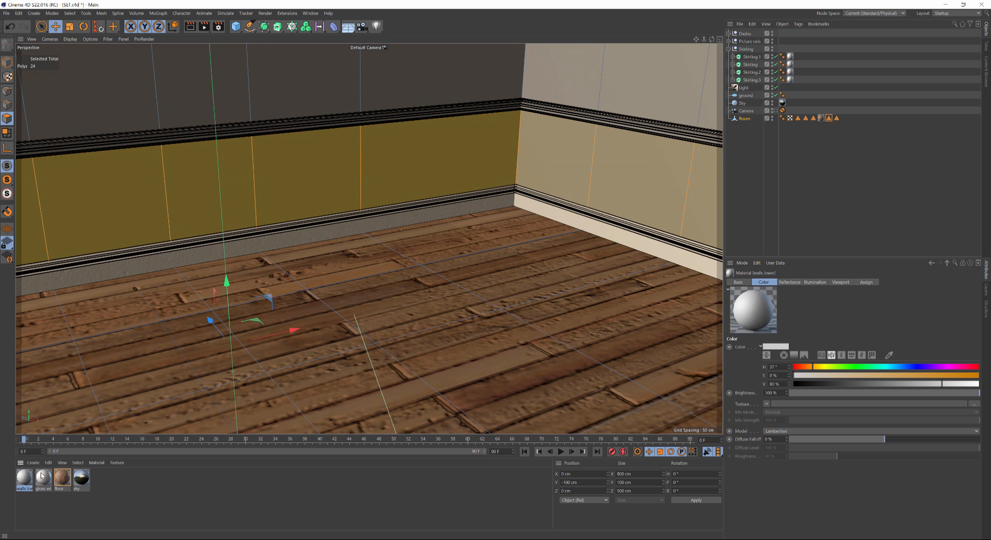
right_click(25, 478)
click(43, 385)
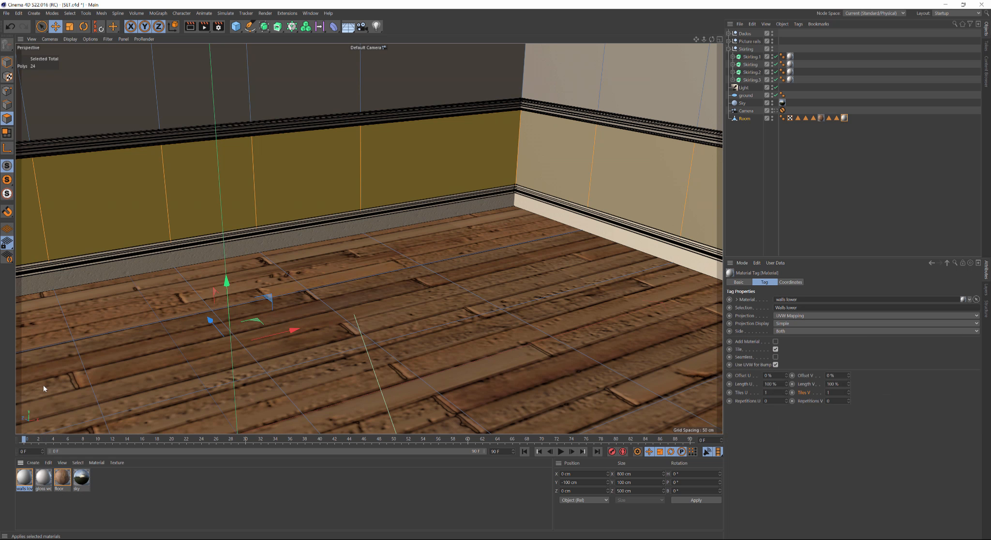
Start loading an image texture into the walls lower material's Color channel and browse to FLOOR & WALL > flocked wallpaper.
double_click(25, 480)
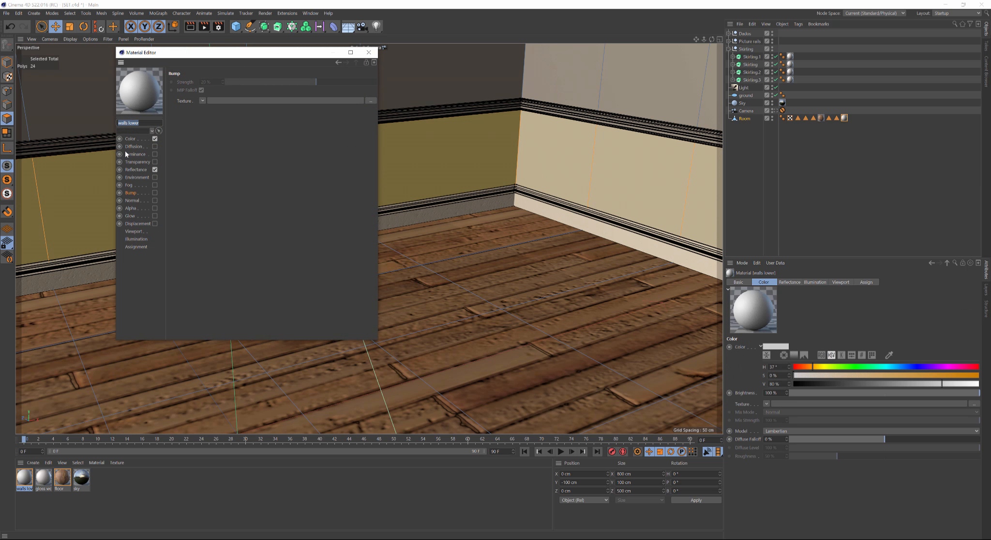
click(137, 139)
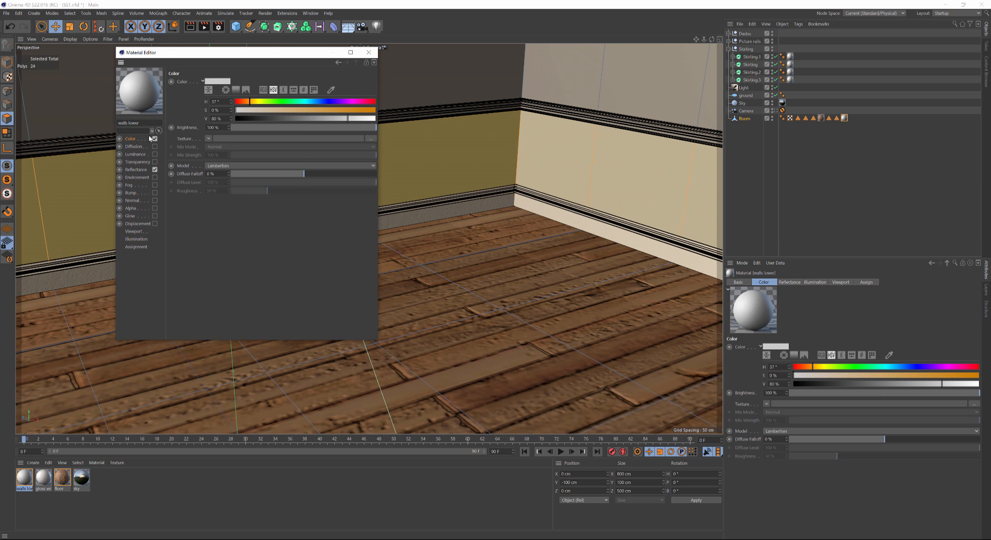
click(208, 139)
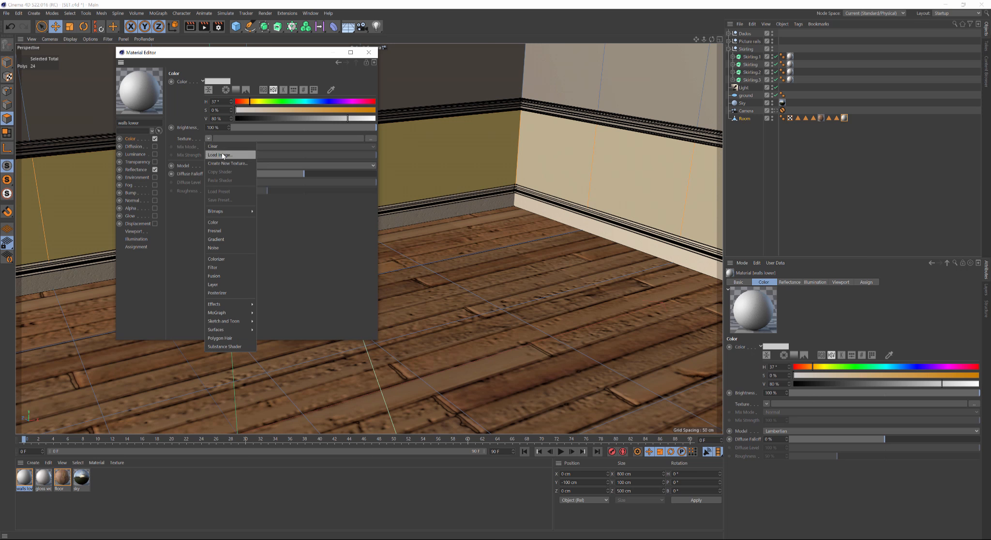
click(221, 154)
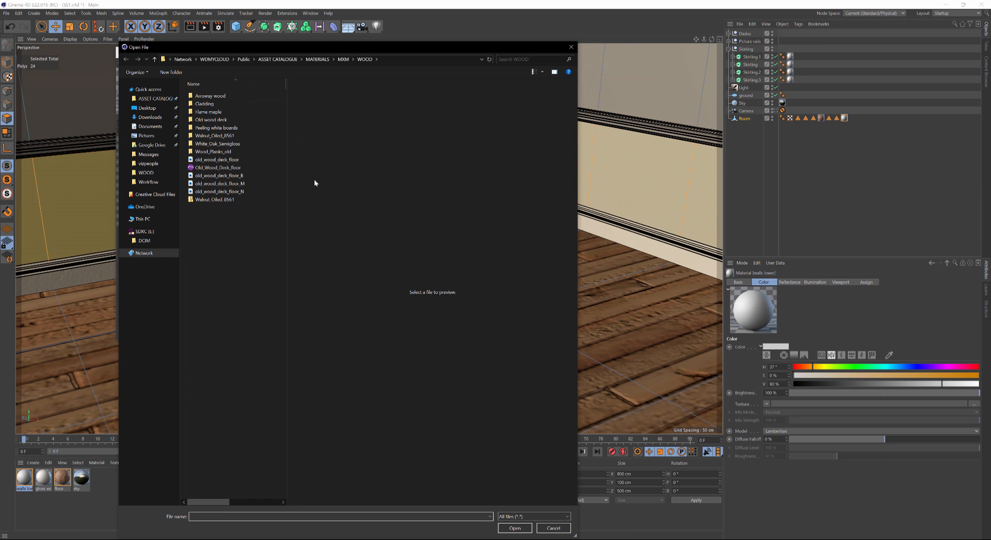
click(343, 59)
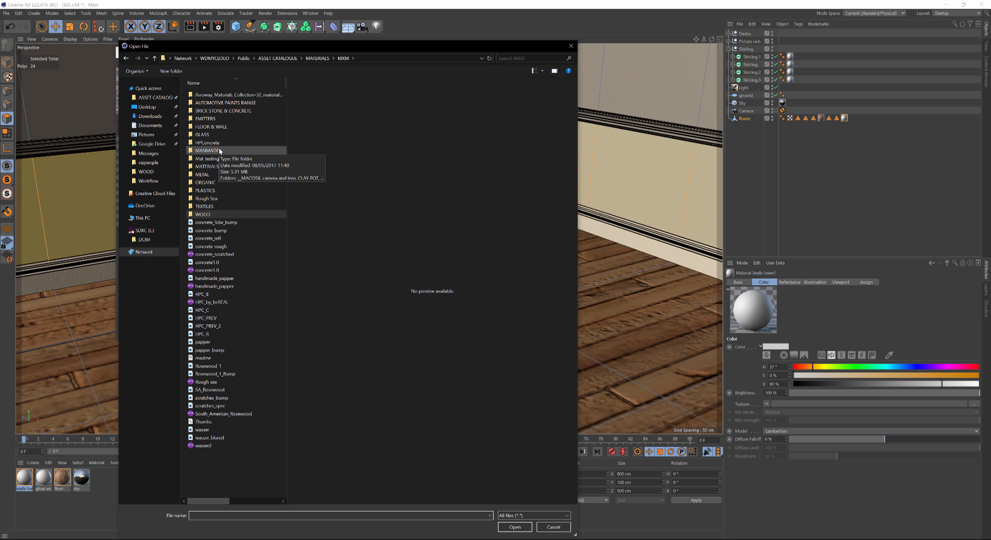
double_click(219, 127)
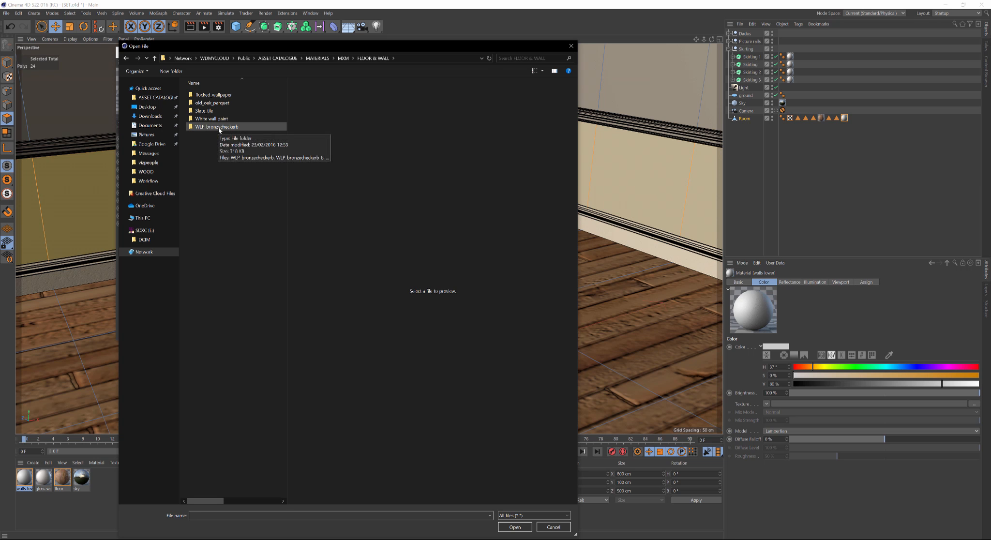
double_click(221, 95)
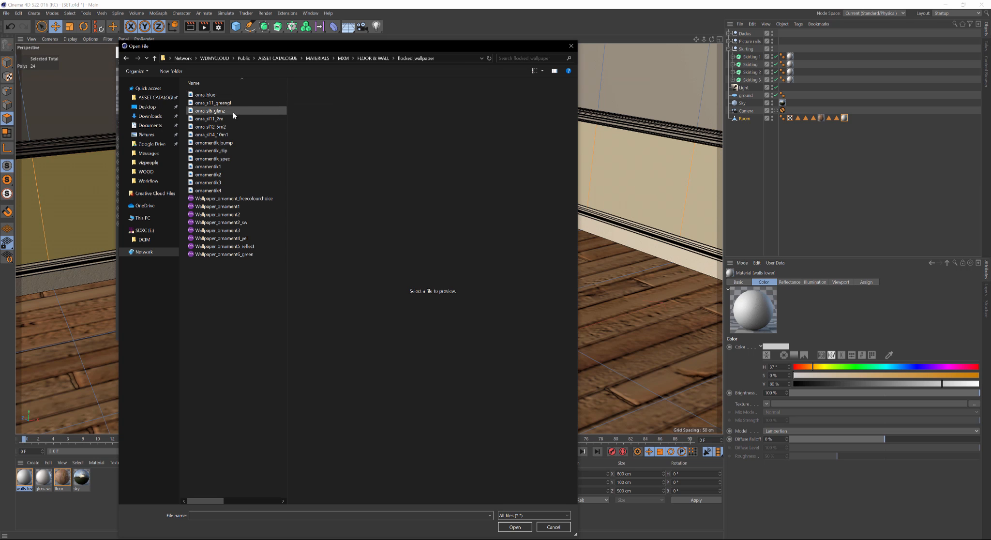
Preview the images in the flocked wallpaper folder to compare the ornament patterns and colour variants.
click(232, 206)
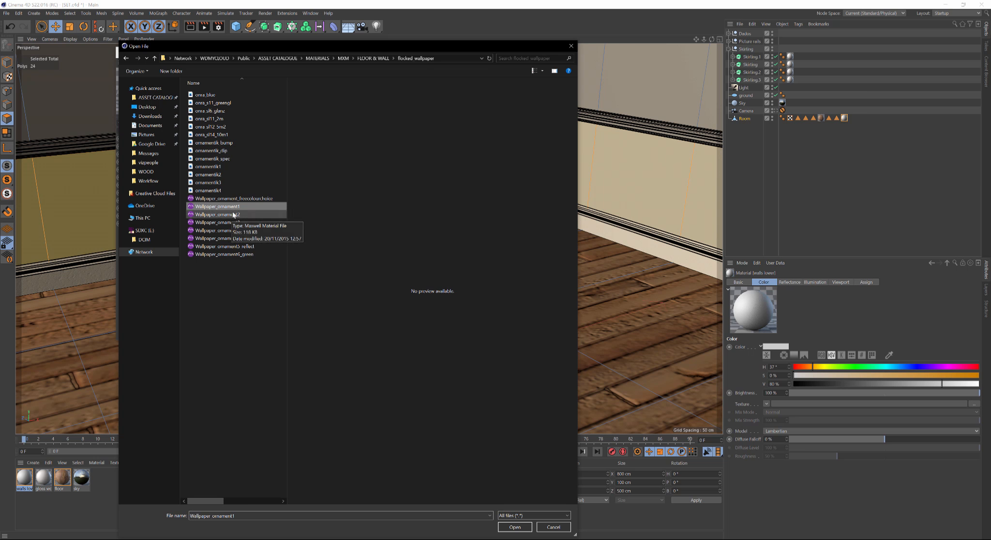
click(215, 167)
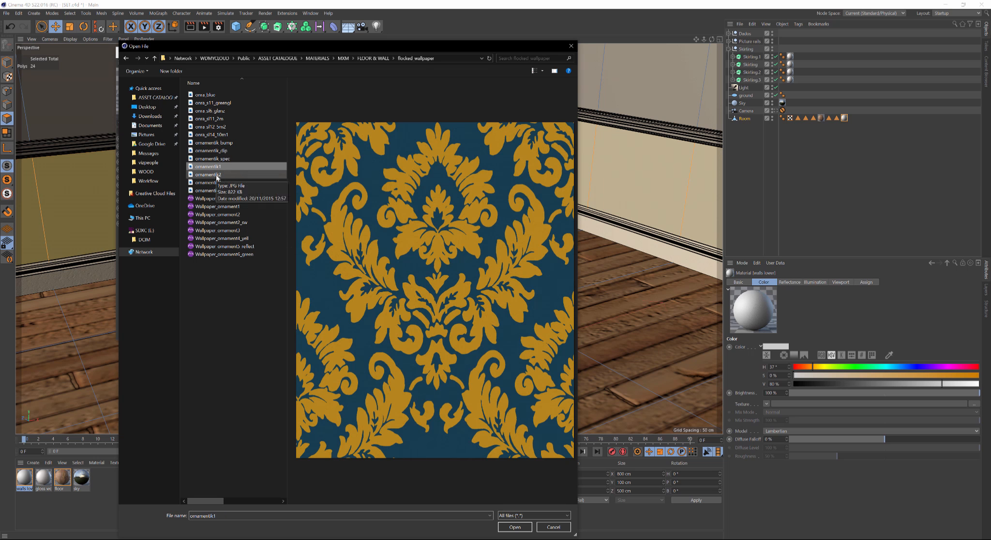
click(216, 176)
click(218, 183)
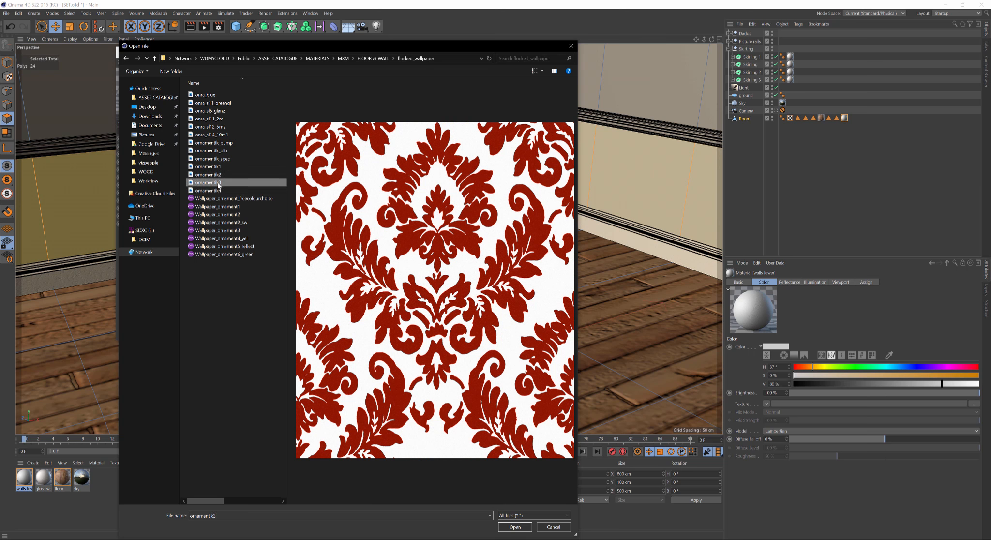
click(218, 191)
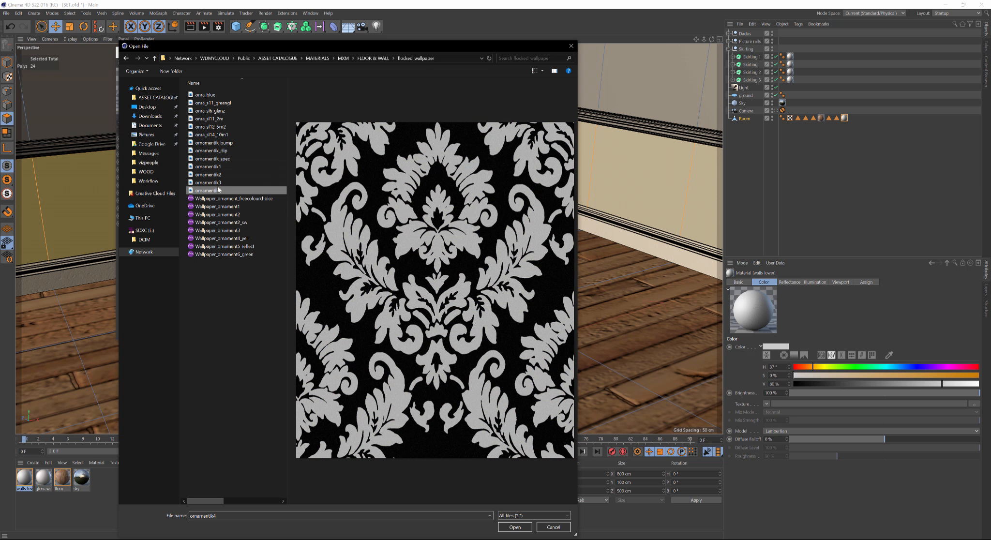
click(209, 96)
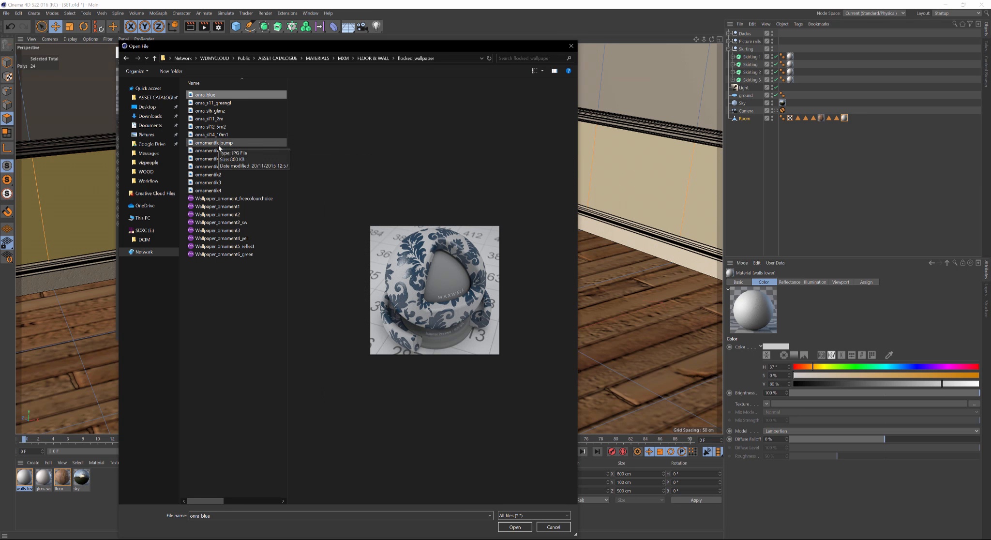
click(216, 166)
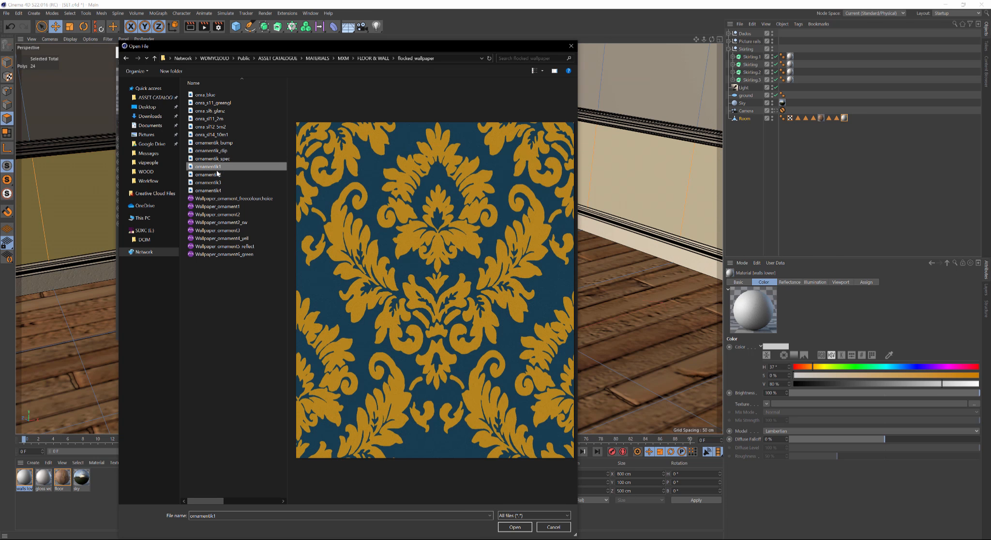
click(217, 175)
click(217, 182)
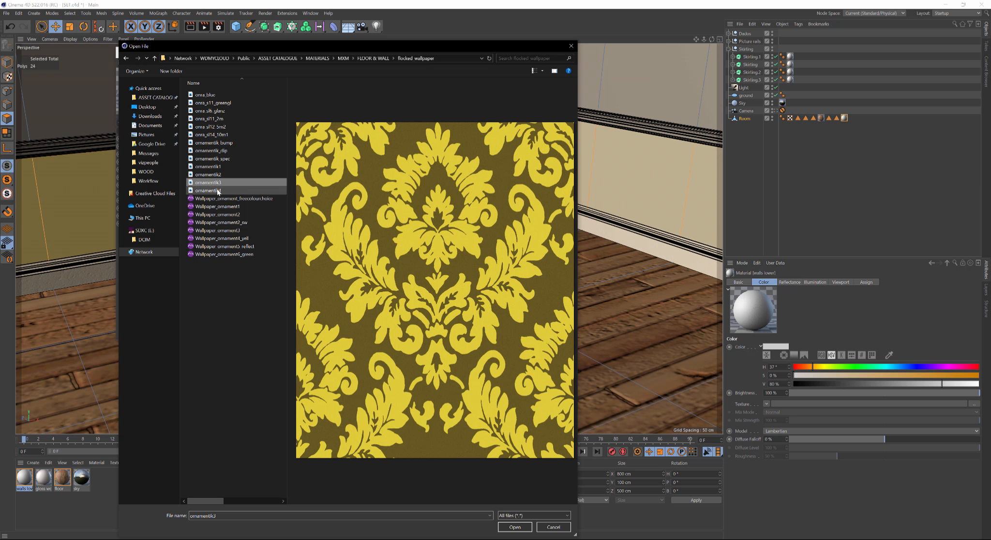
click(217, 191)
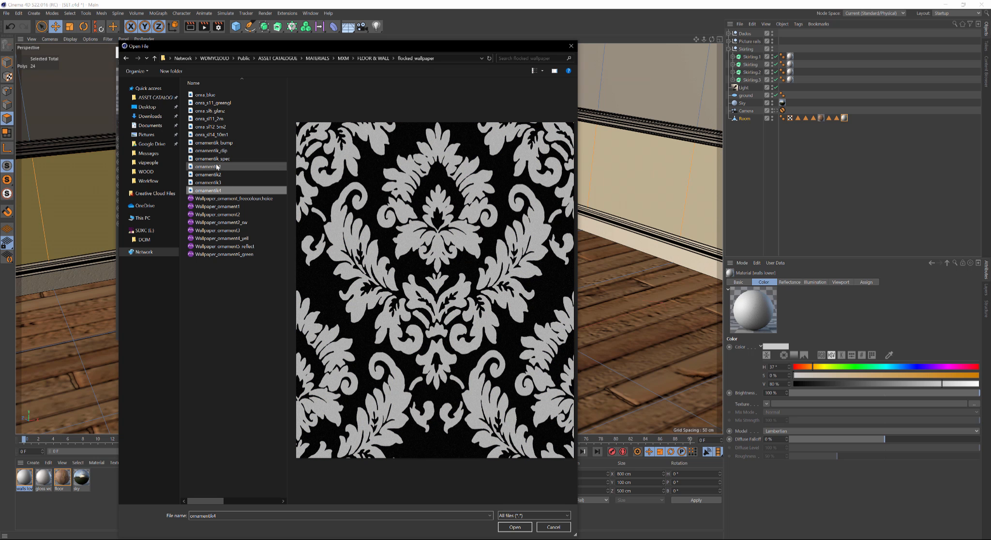
click(216, 104)
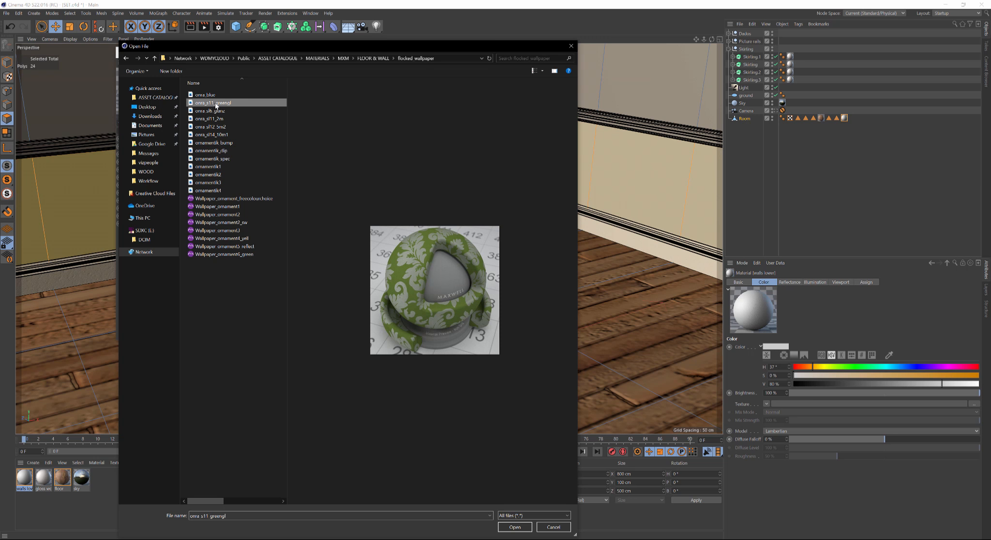
Load ornamentik1 as the Color texture of the walls lower material, declining to copy the image to the project folder.
click(216, 167)
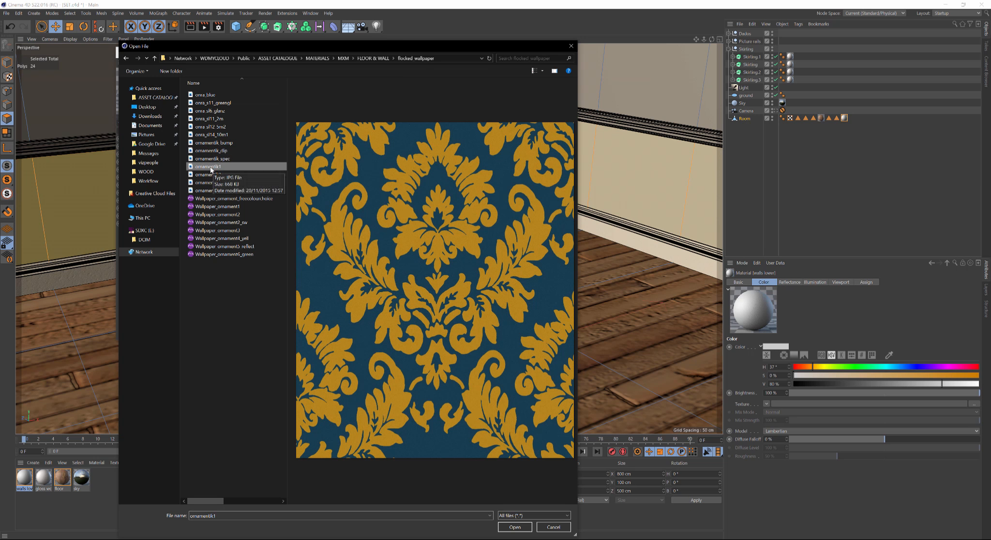
double_click(219, 167)
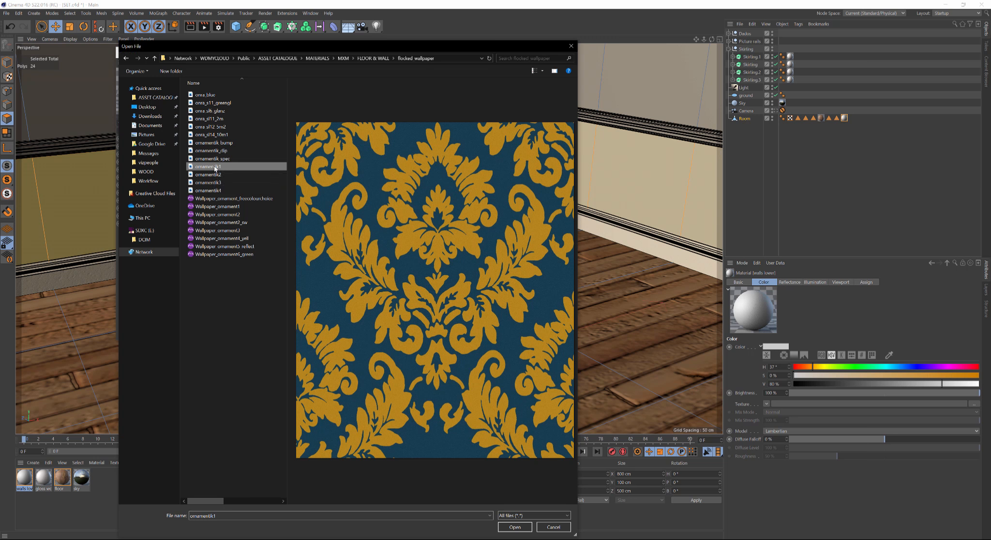
click(553, 313)
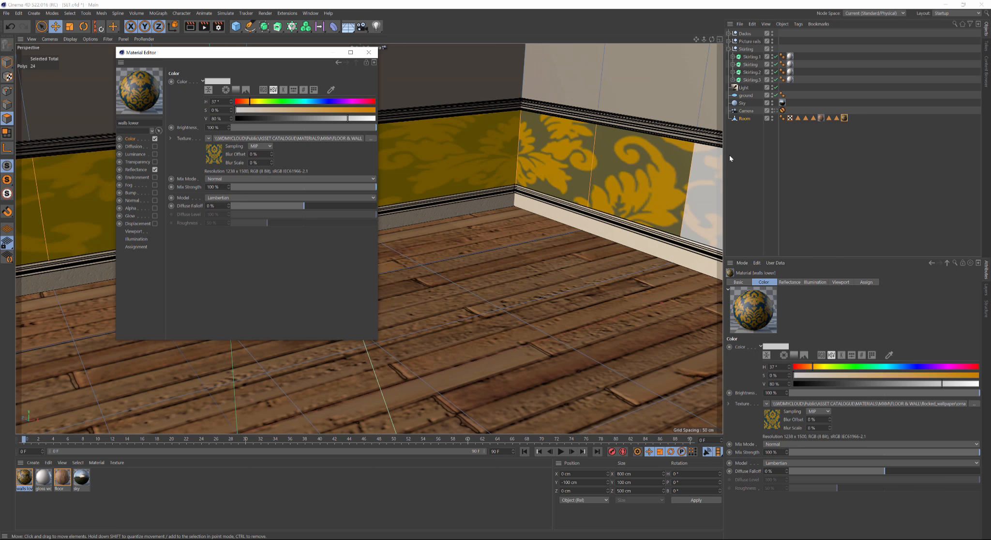
On the Room's walls lower material tag, set Tiles V to 8 and the projection to Cubic.
click(845, 117)
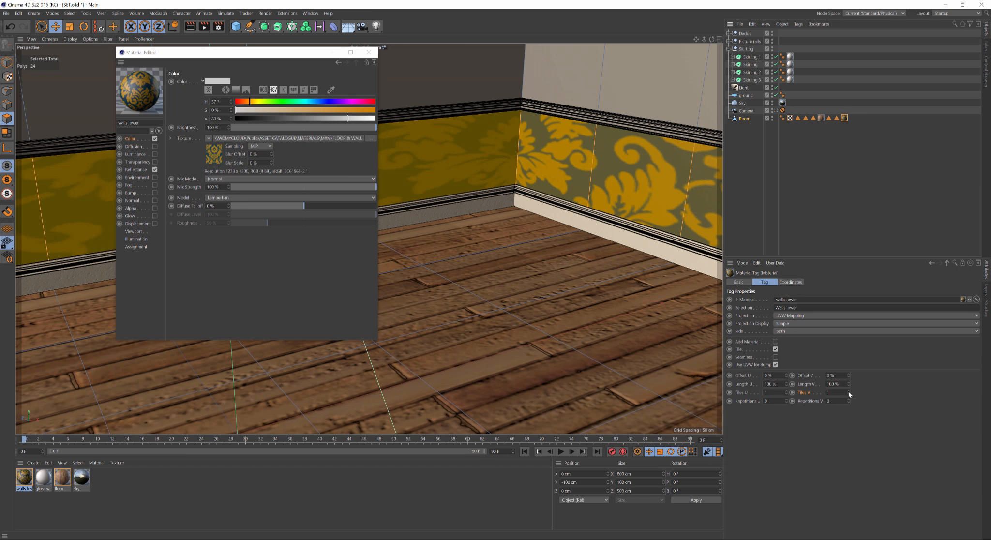
click(834, 393)
text(8)
key(Return)
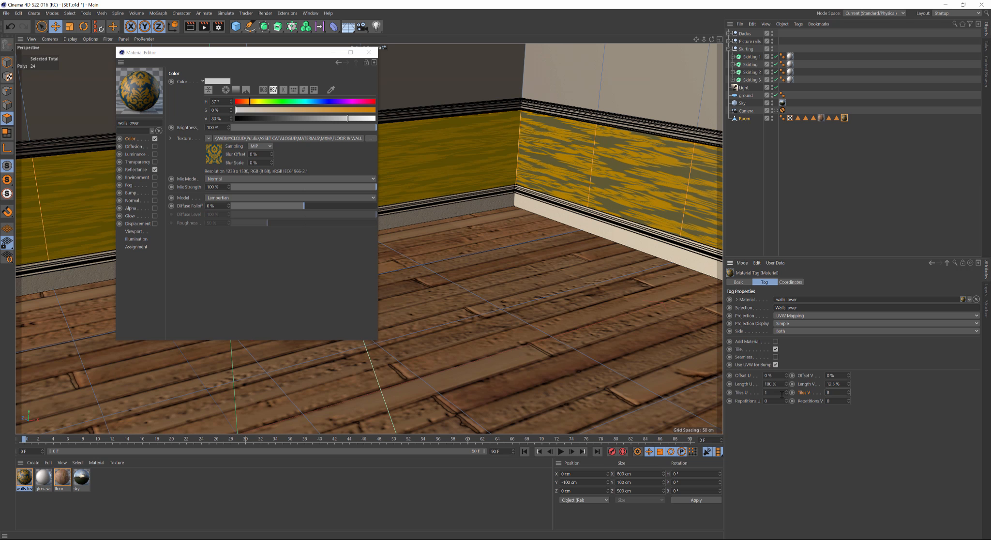
click(828, 392)
click(789, 316)
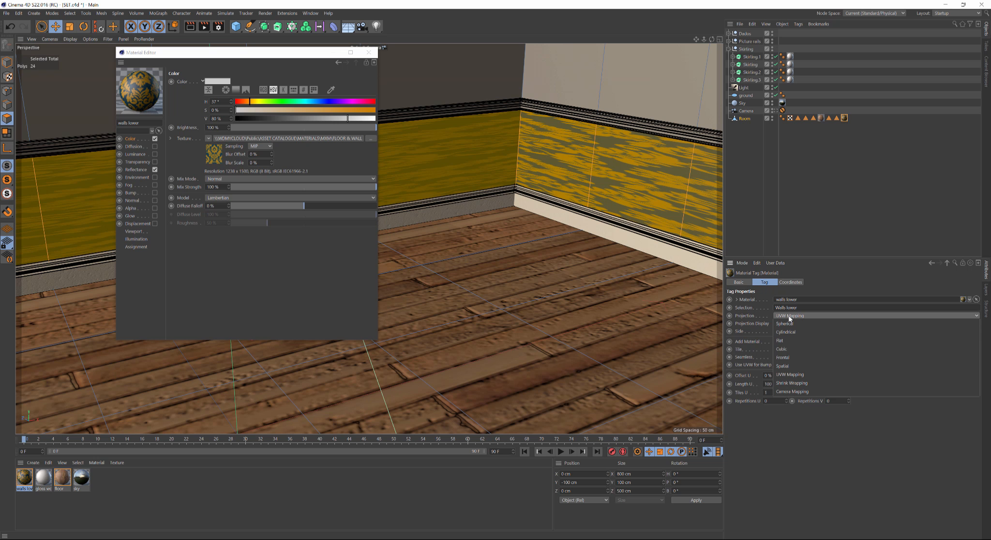
click(792, 348)
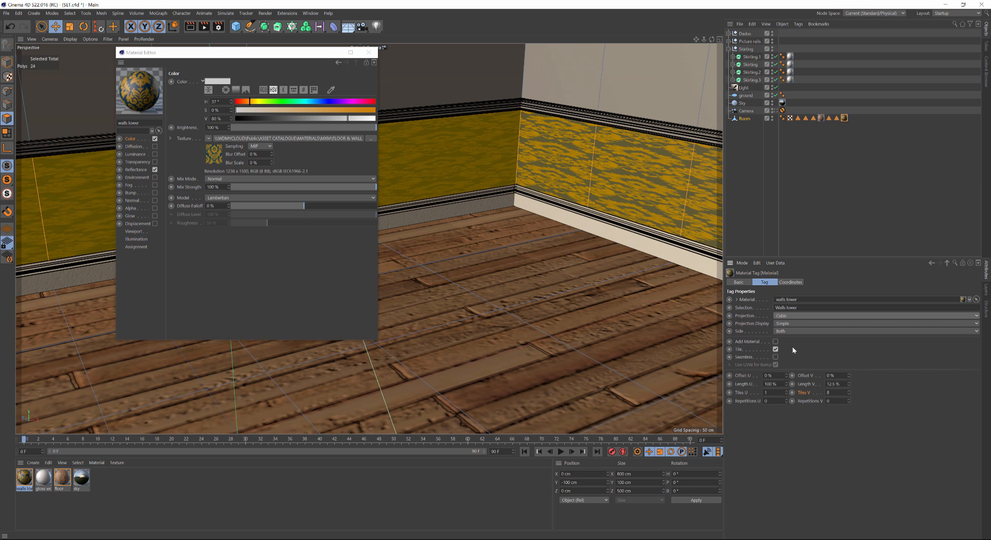
Adjust the wallpaper tiling on the walls lower tag to about 3.08 Tiles V and 1.37 Tiles U.
click(837, 392)
key(Return)
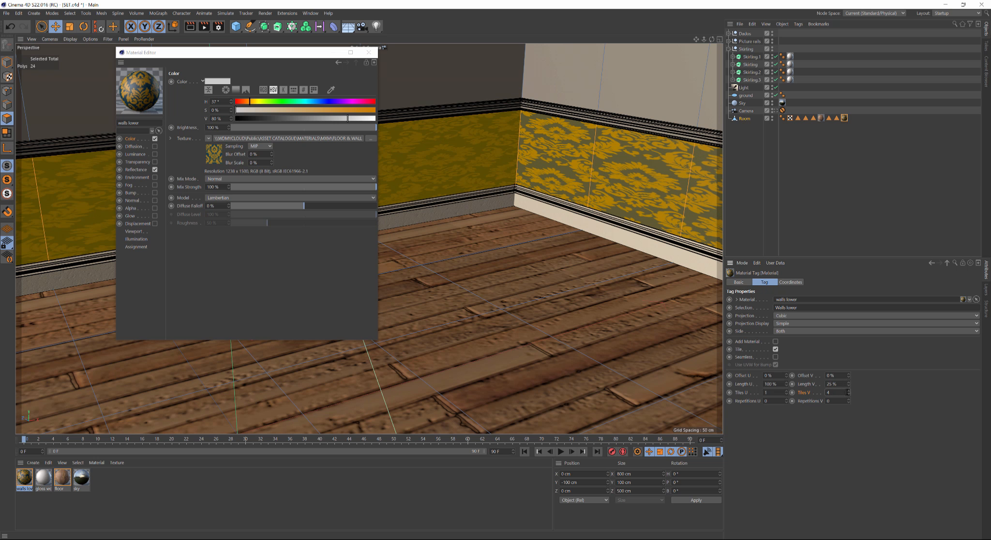
drag(848, 395, 850, 427)
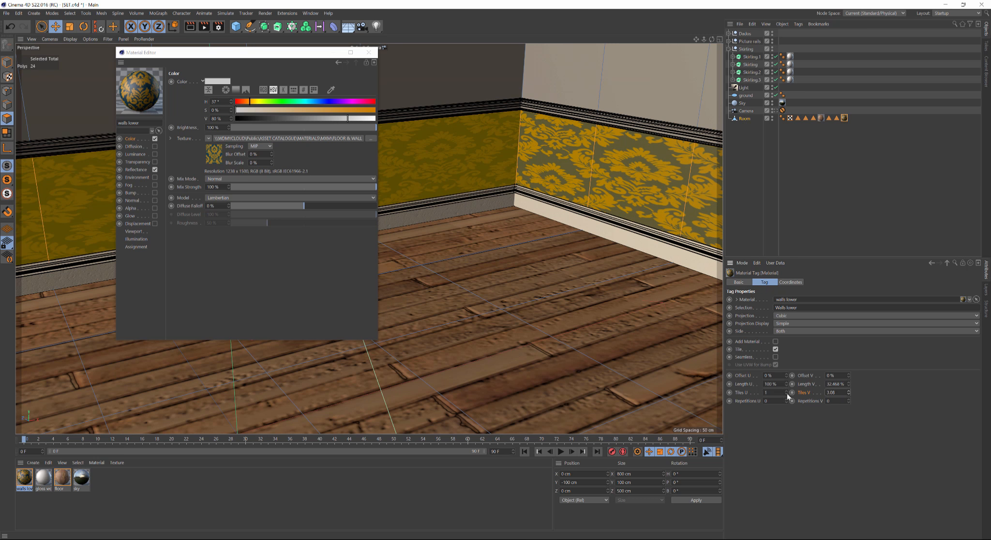
drag(788, 396, 788, 379)
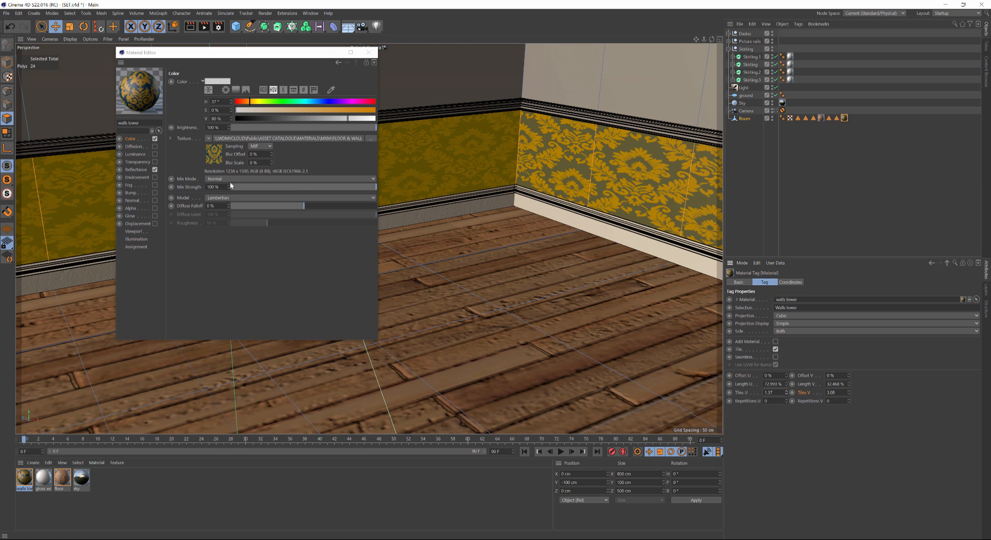
Replace the walls lower material's default specular with a GGX reflectance layer and set its roughness to about 41%.
click(136, 169)
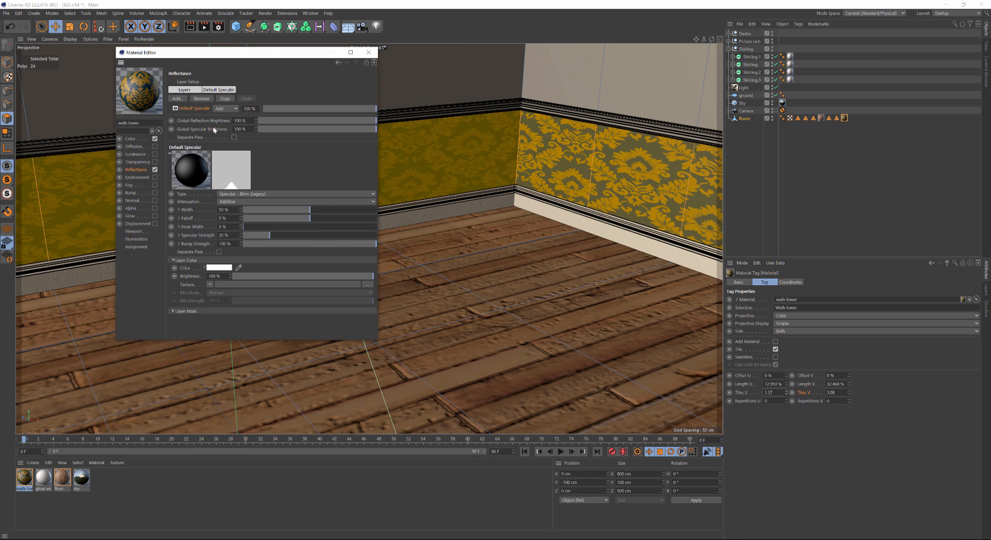
click(201, 98)
click(177, 98)
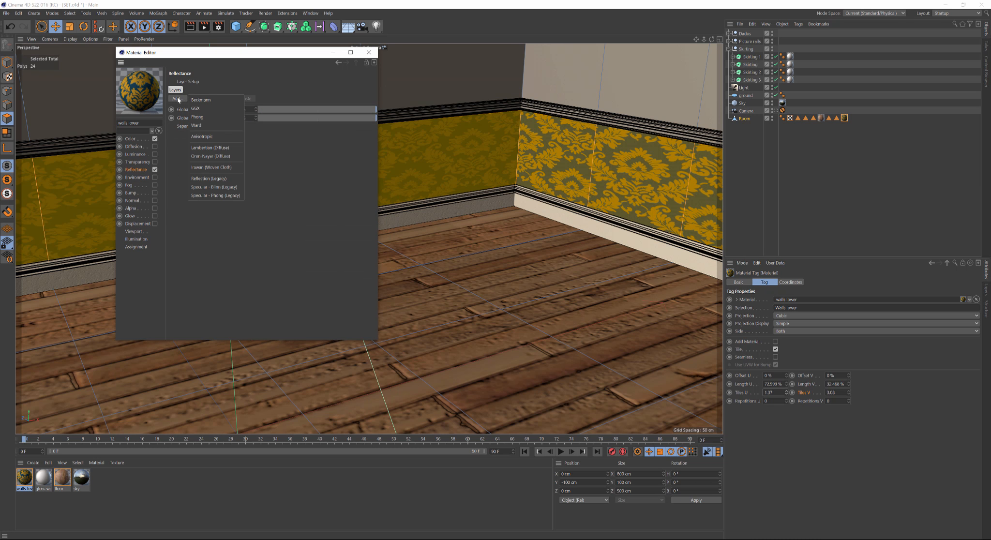
click(208, 108)
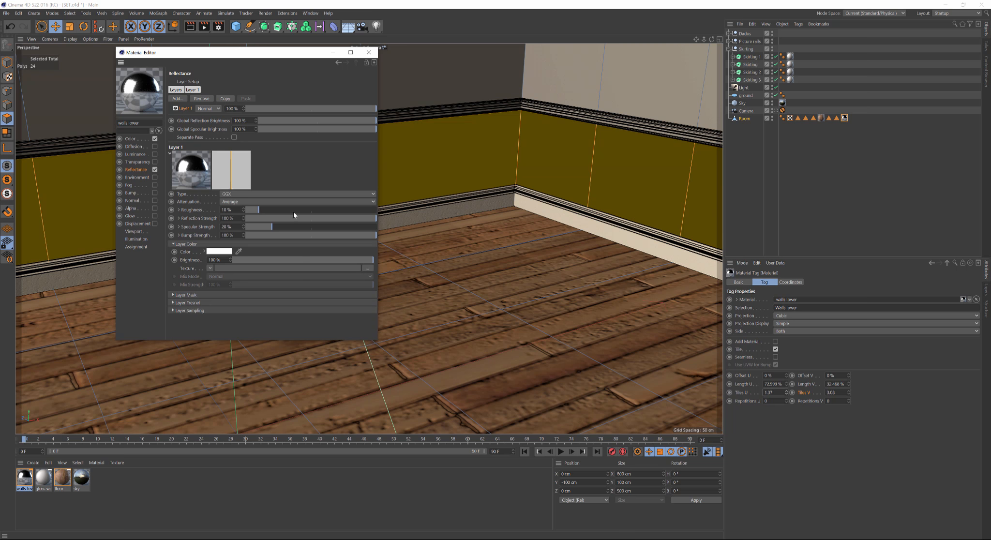
drag(293, 211, 300, 209)
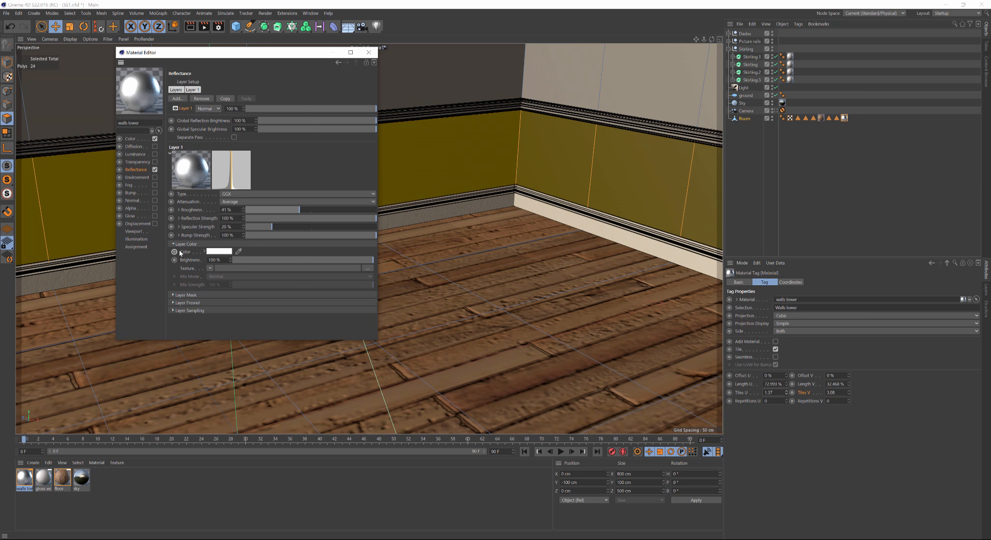
Load ornamentik_clip as the Layer Mask texture of the GGX reflectance layer.
click(173, 295)
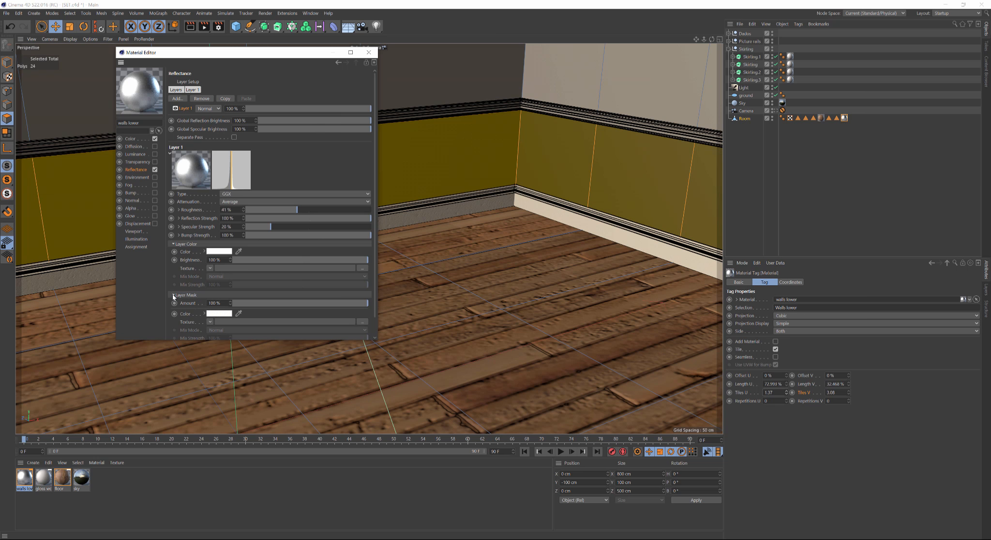
click(211, 322)
click(216, 338)
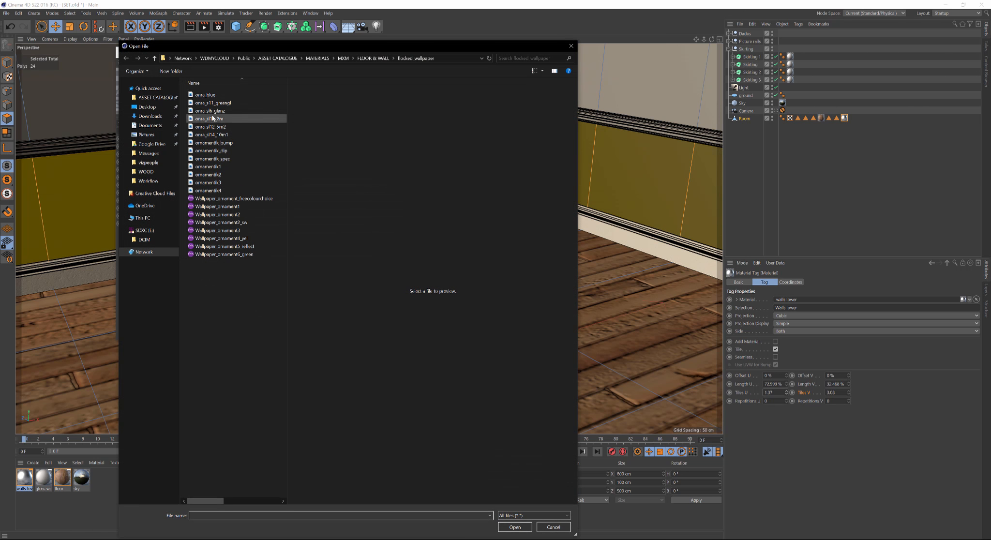
click(216, 151)
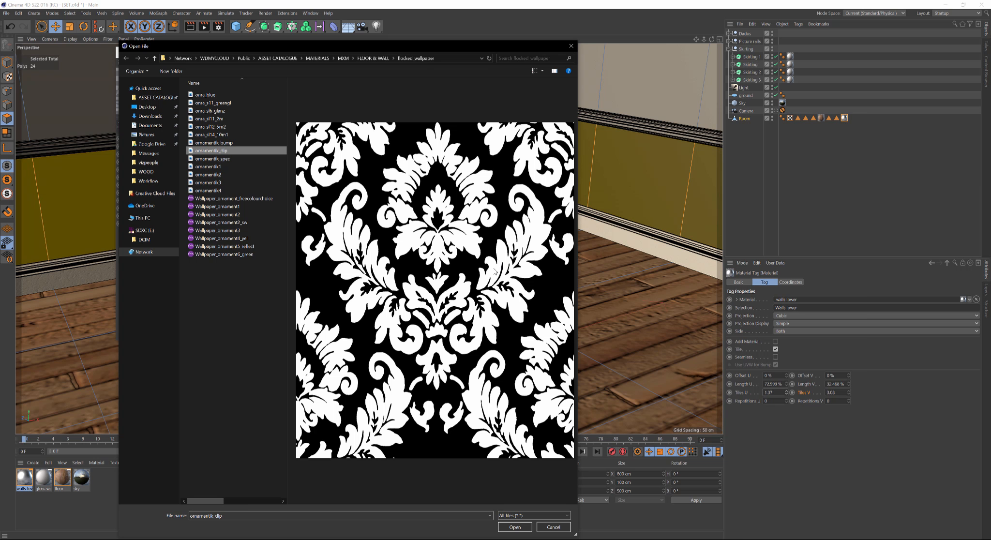
click(505, 523)
click(560, 312)
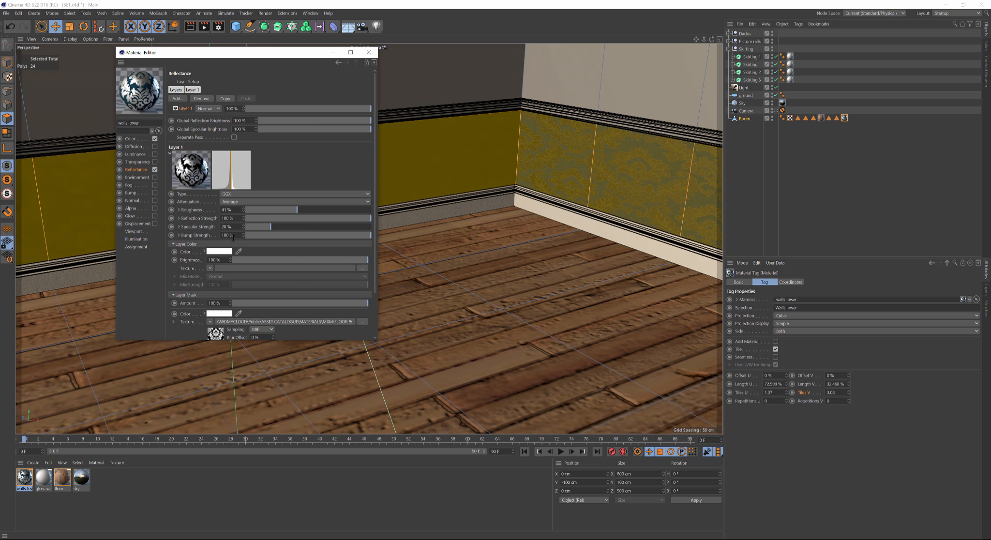
Reuse the ornamentik1 bitmap as the reflectance Layer Color texture and lower Global Reflection Brightness to about 25%.
click(210, 269)
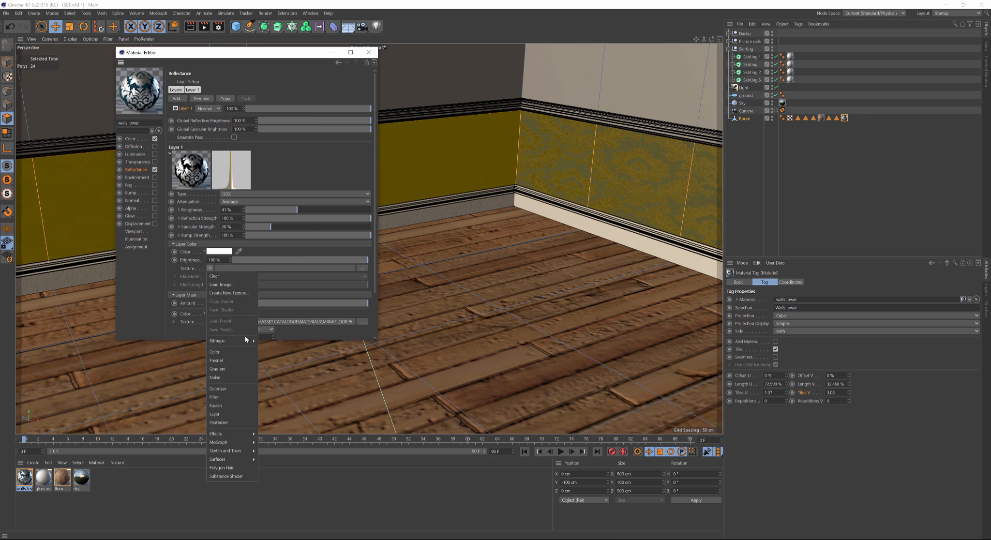
mouse_move(246, 342)
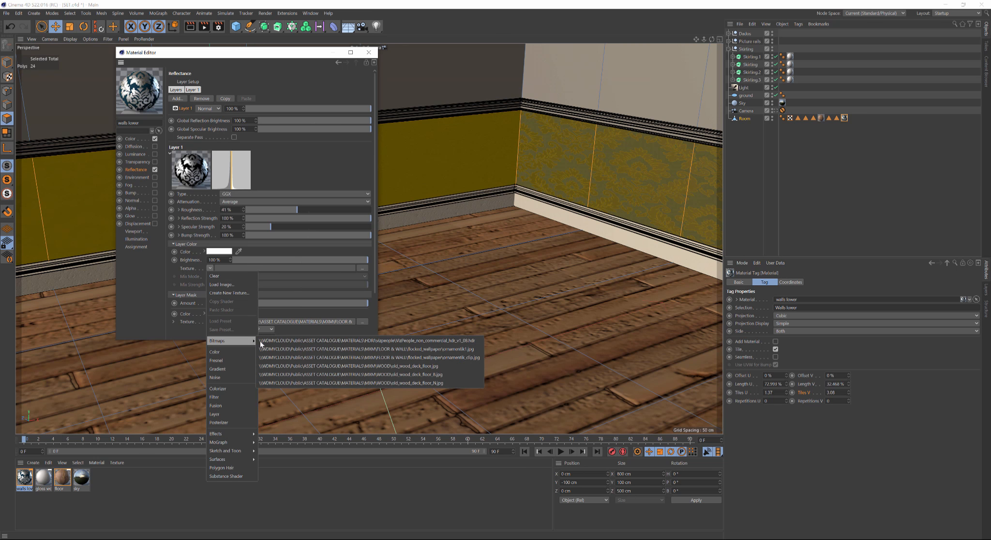
click(311, 348)
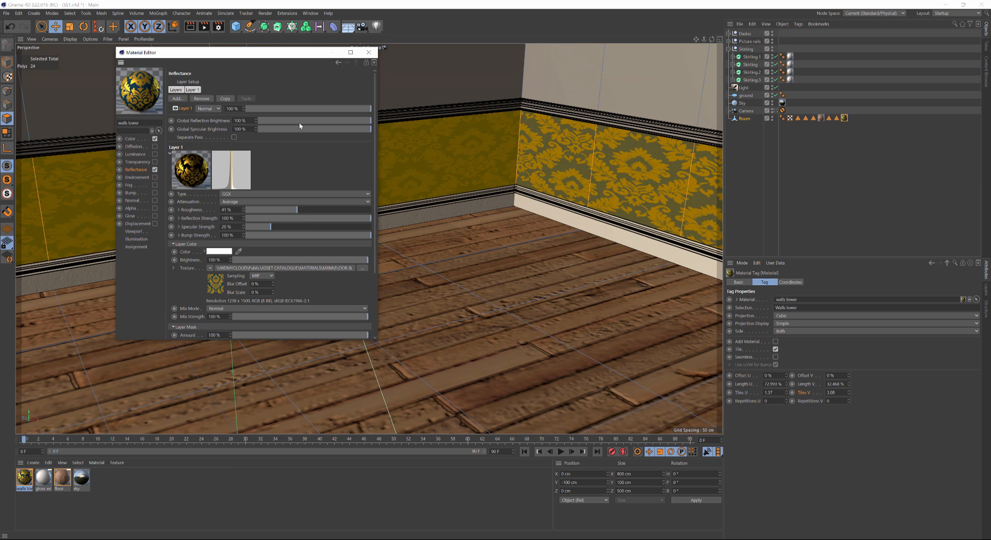
click(287, 120)
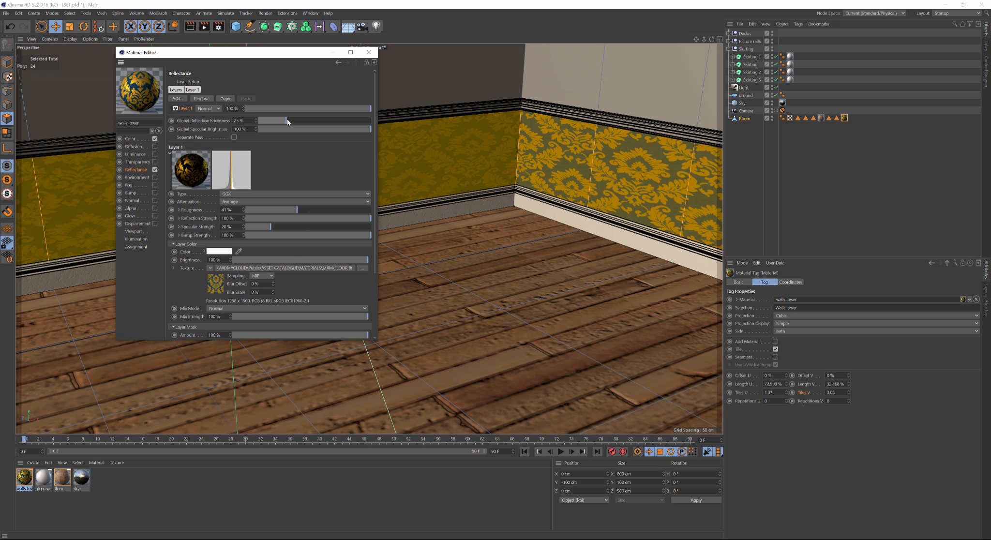
Set the reflectance layer's Fresnel type to Conductor.
scroll(274, 121, down, 4)
scroll(182, 287, down, 3)
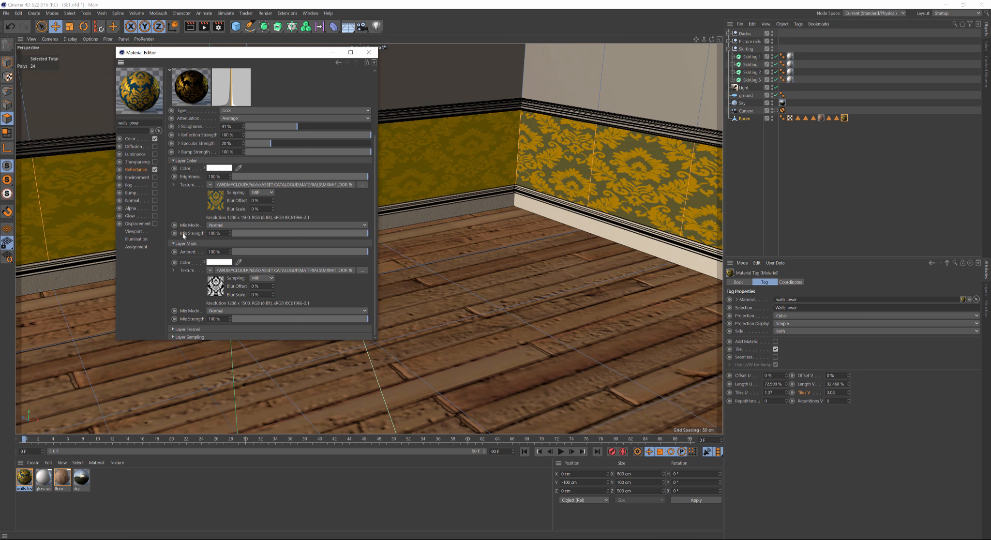
click(173, 329)
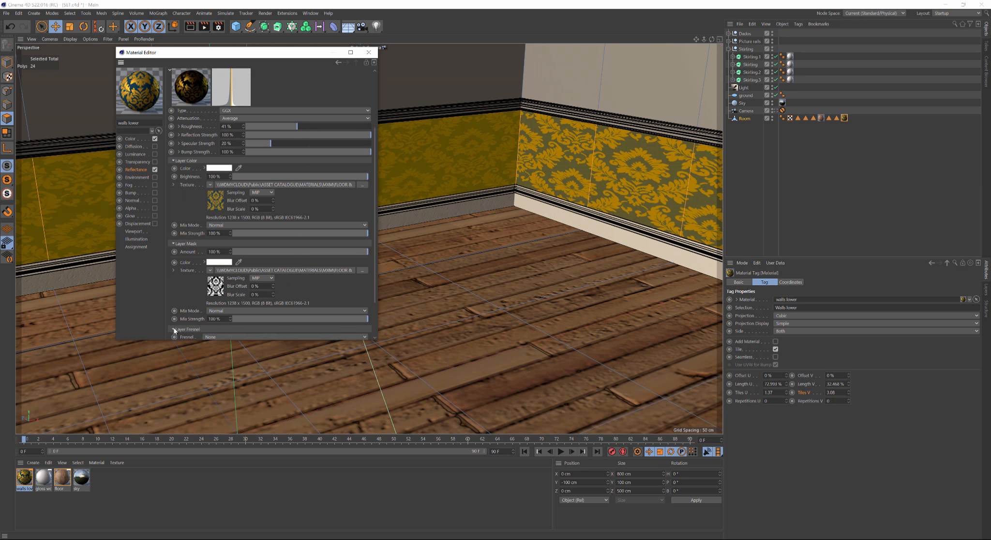
click(212, 336)
click(215, 353)
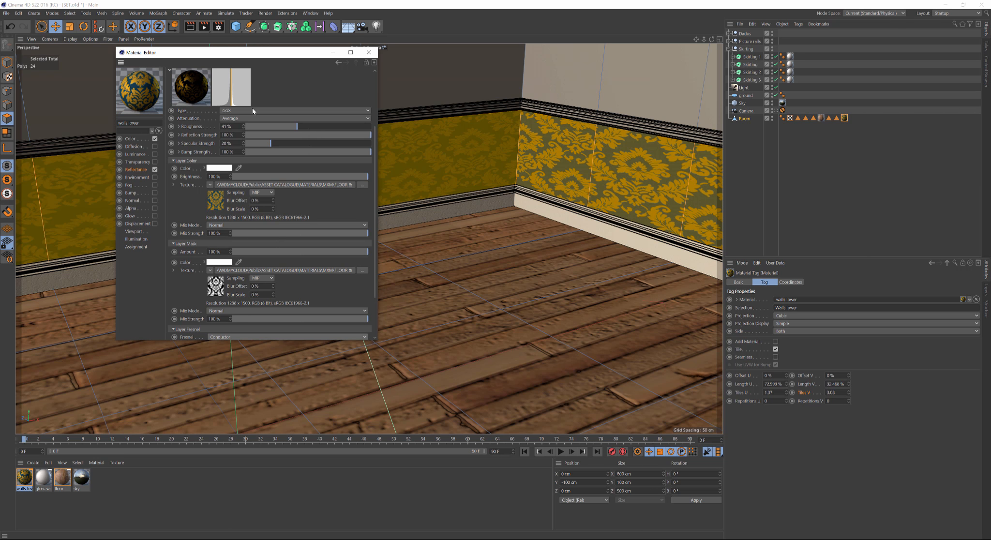
Enable Bump on the walls lower material, reuse the ornamentik_clip bitmap as its texture, and lower the bump strength.
click(155, 193)
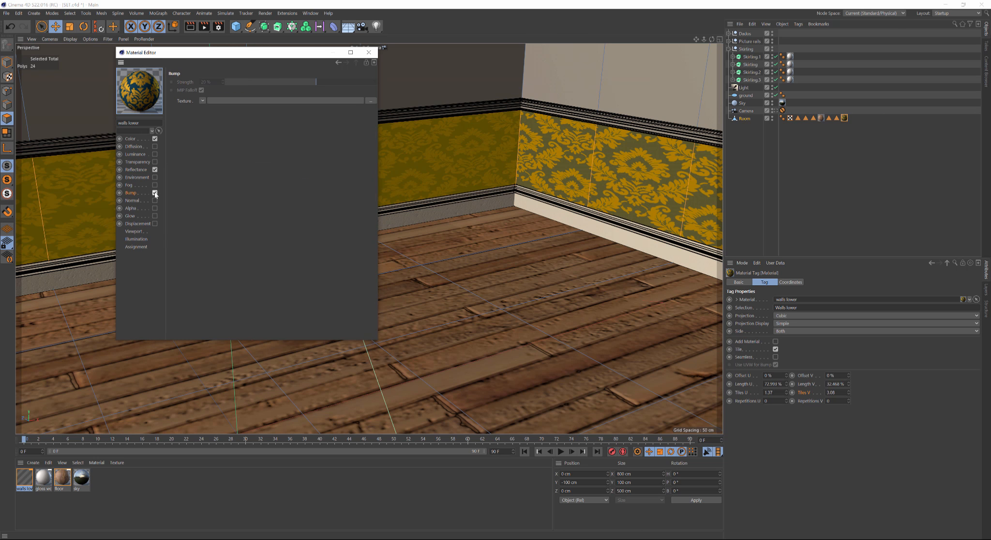
click(203, 101)
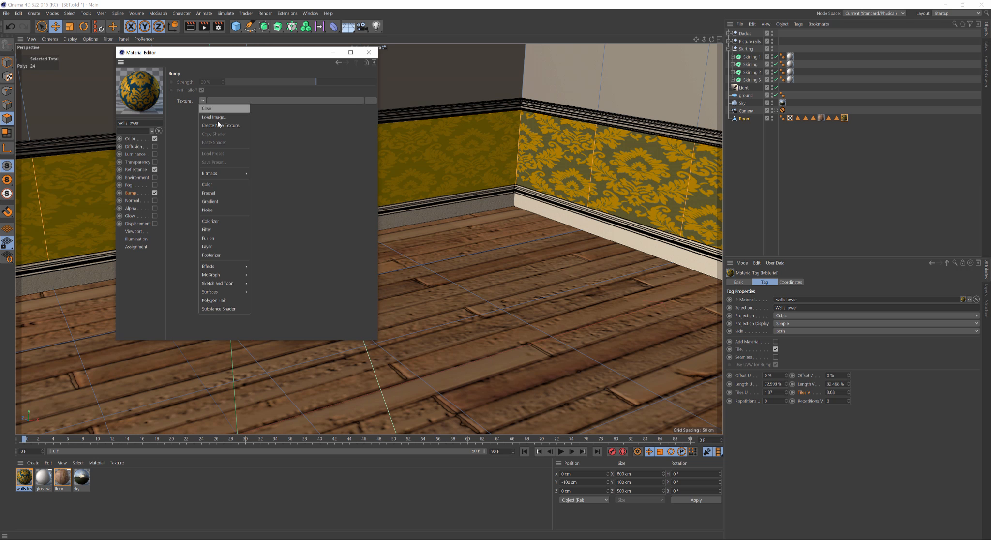
mouse_move(239, 174)
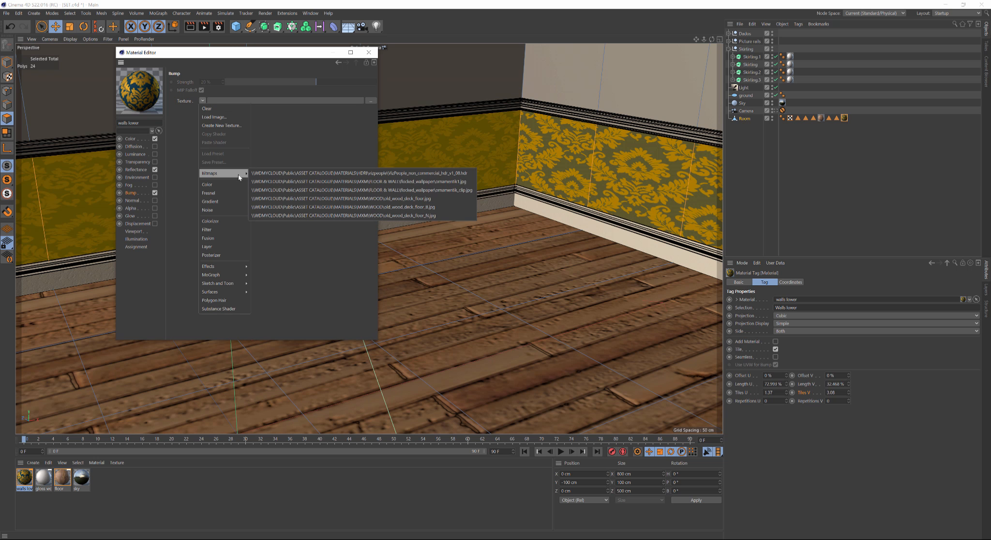
click(311, 187)
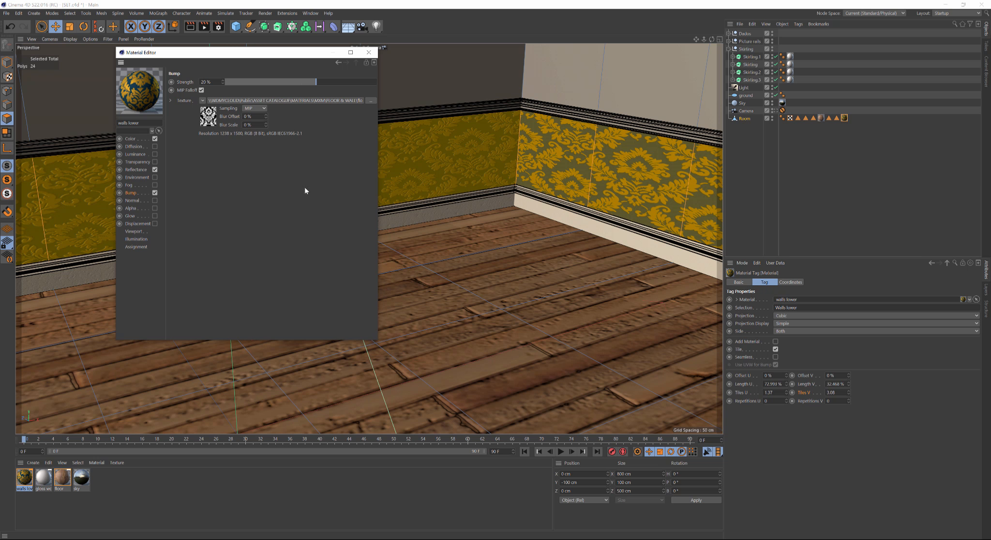
click(309, 81)
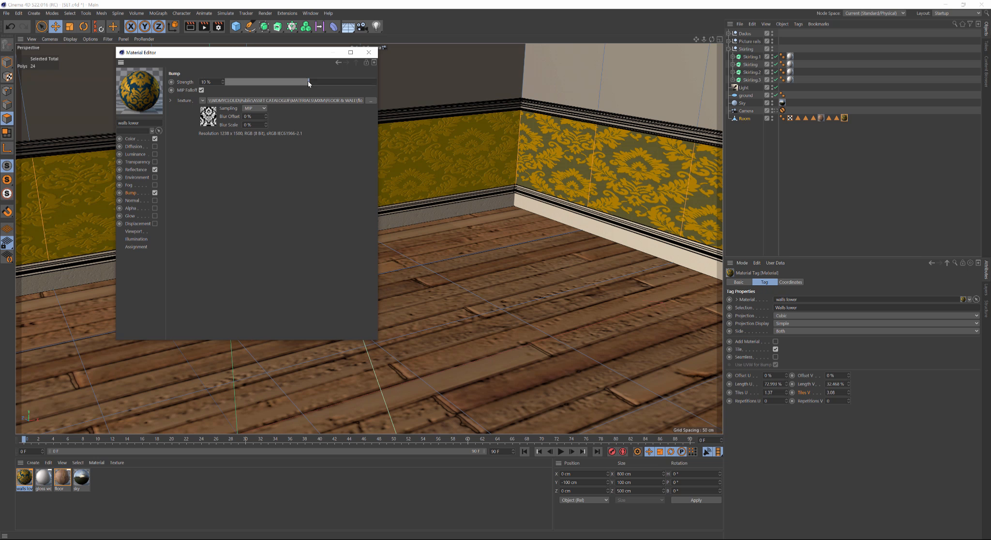
click(305, 82)
click(369, 52)
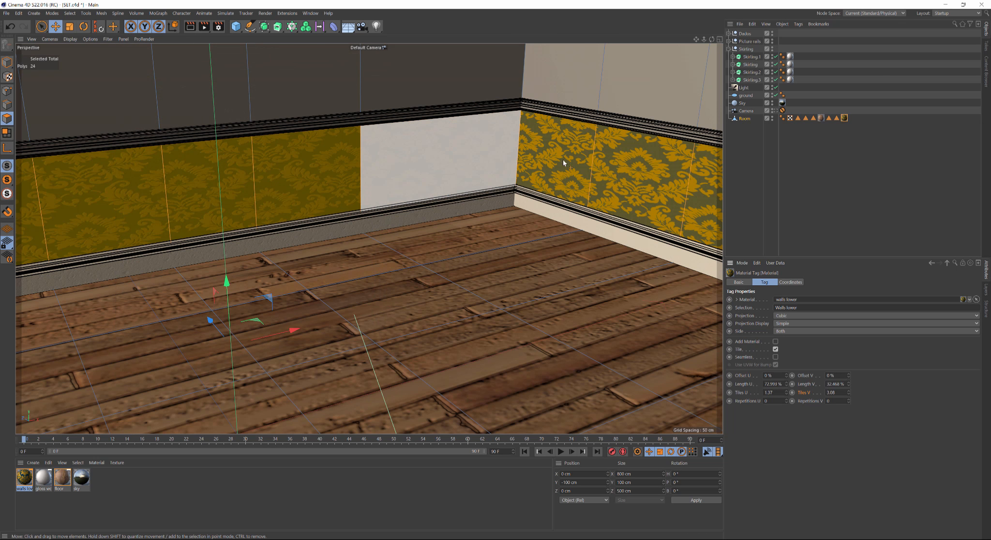
click(765, 150)
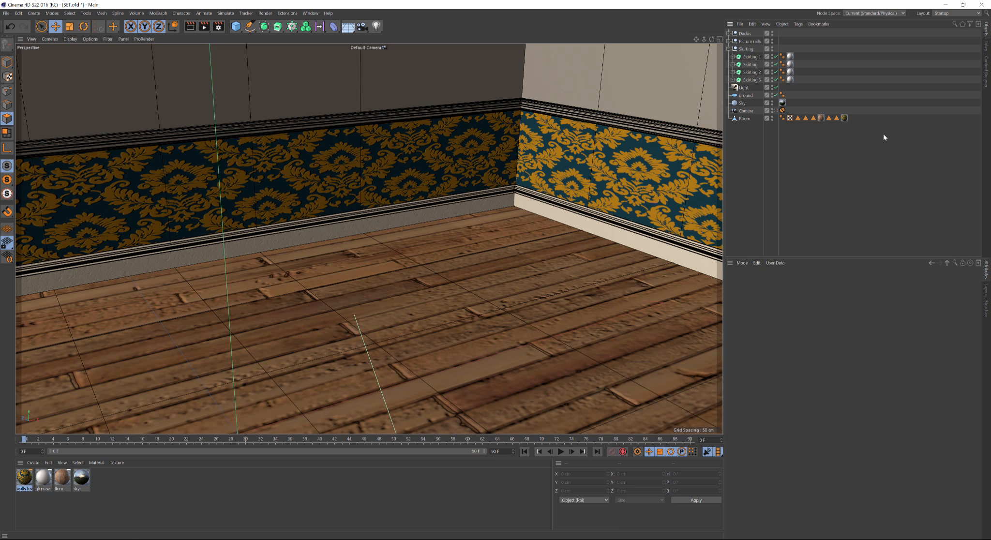
Restore the Walls mid polygon selection of the Room object and create a new material named "Wall mid".
click(836, 118)
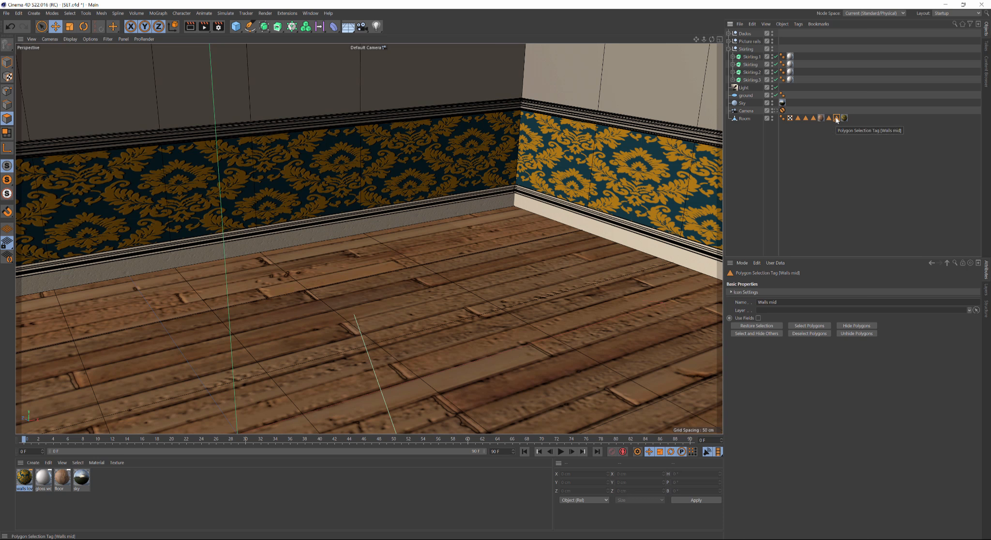
double_click(836, 118)
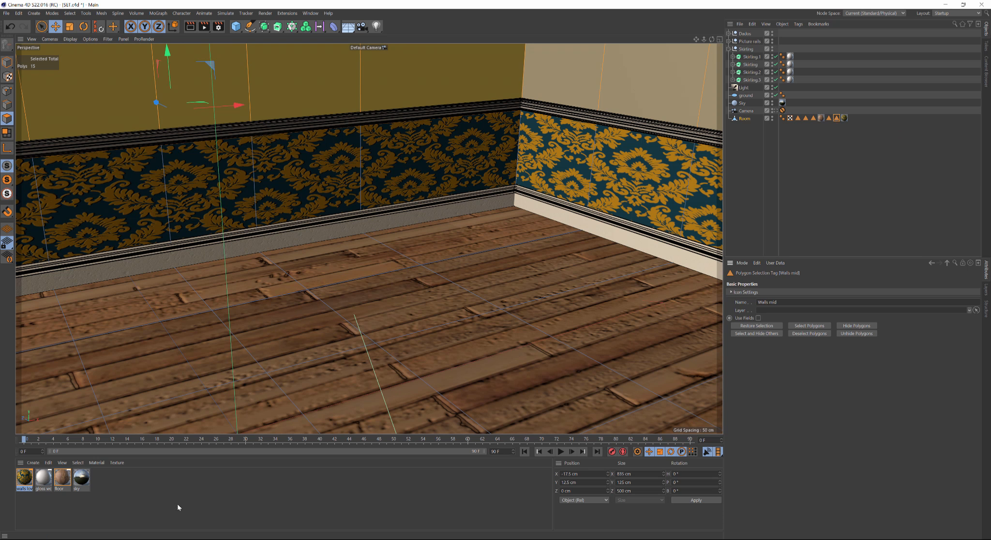
double_click(120, 485)
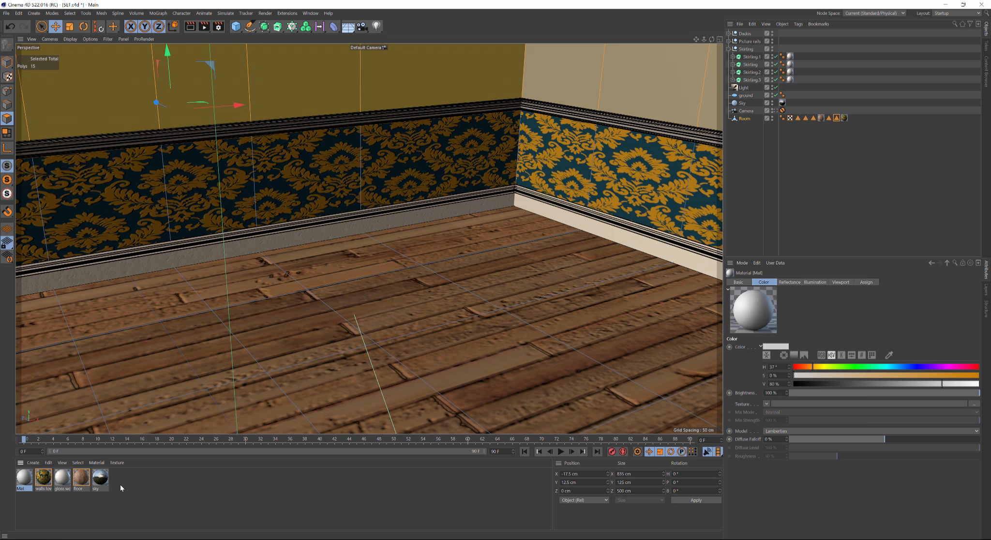
double_click(20, 489)
text(Wa)
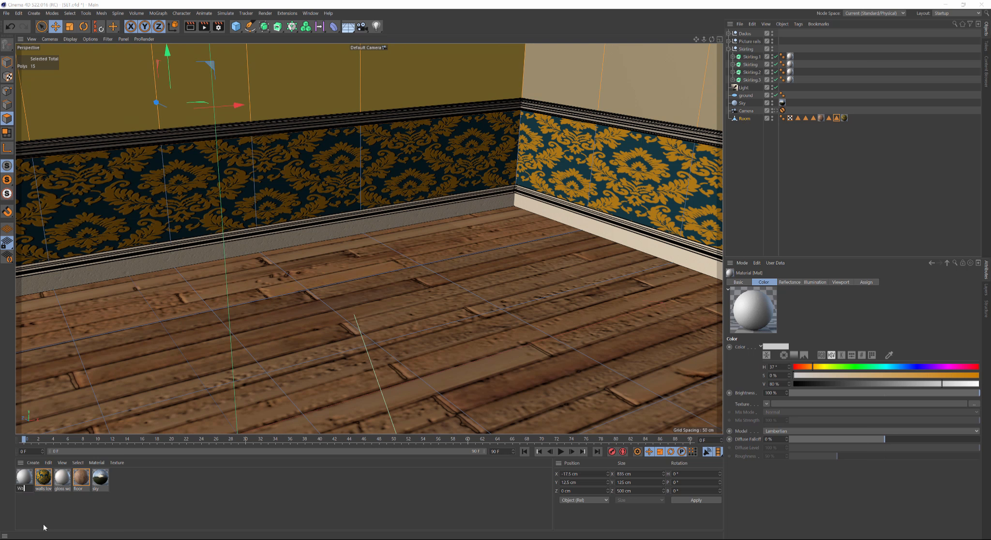
text(ll mid)
key(Return)
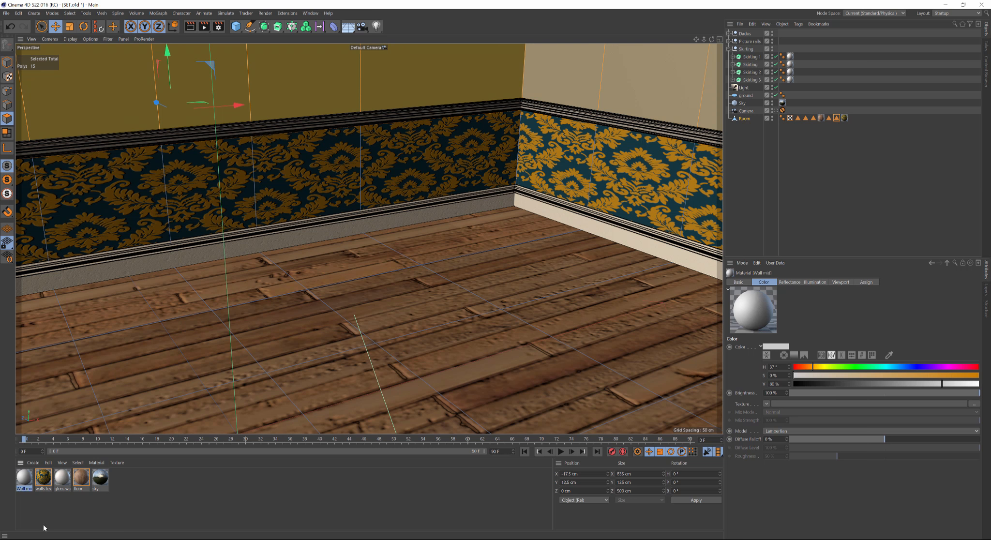
Start loading an image for the Wall mid material's Color texture and browse to MXM > FLOOR & WALL > White wall paint.
double_click(25, 478)
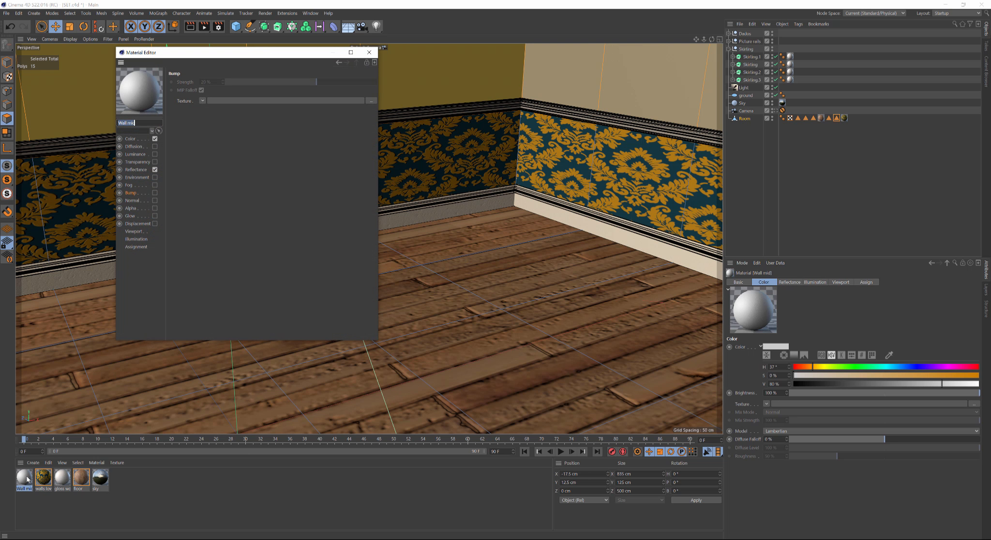
click(130, 138)
click(209, 138)
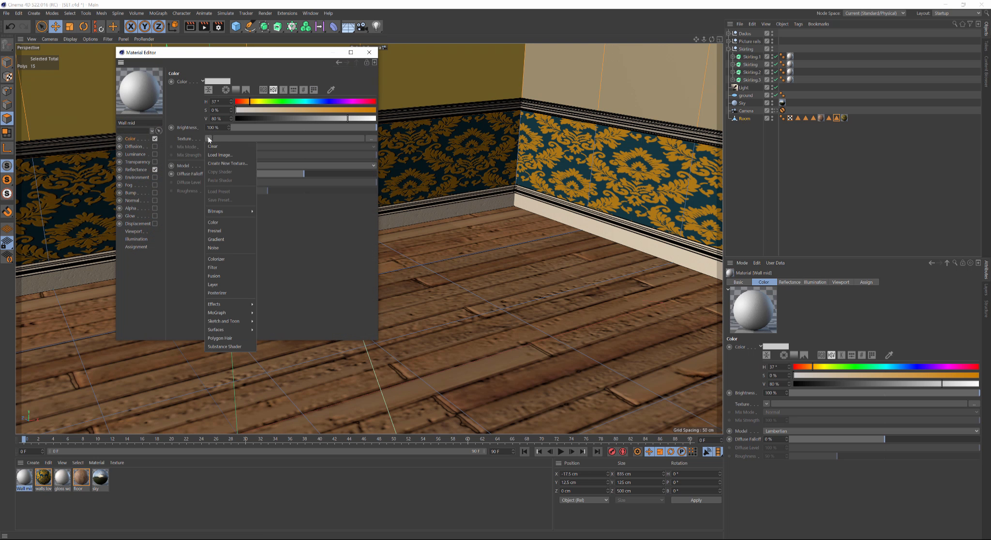
click(215, 153)
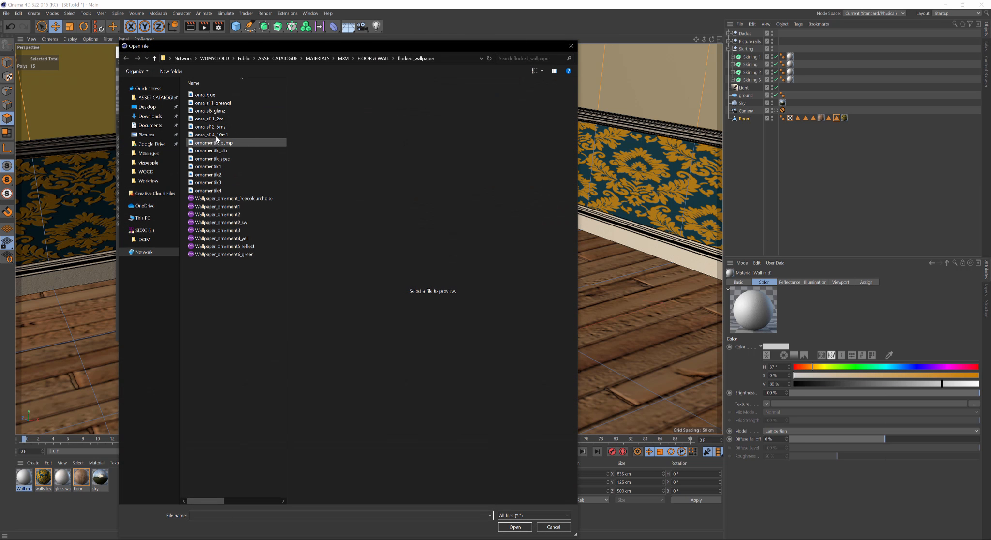
click(341, 58)
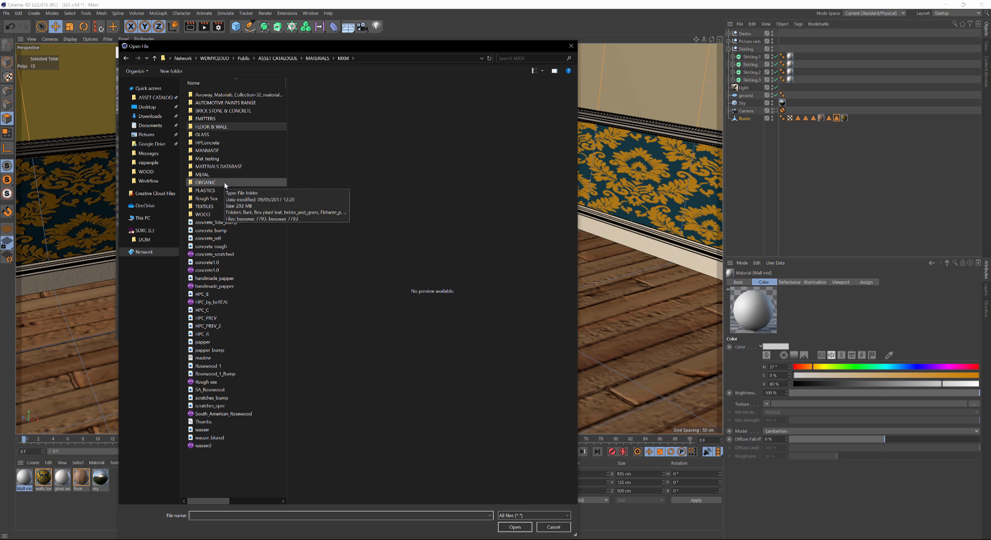
double_click(212, 151)
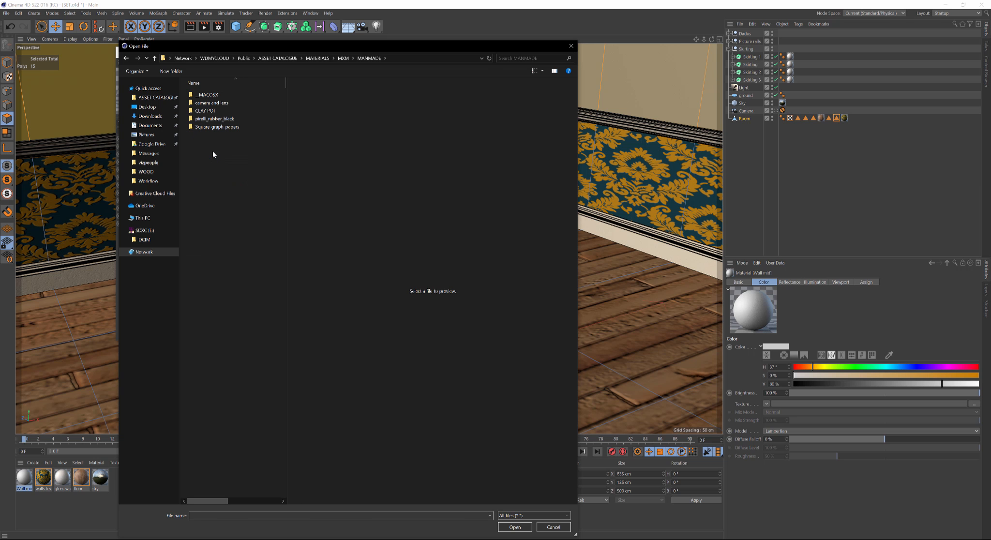
click(343, 59)
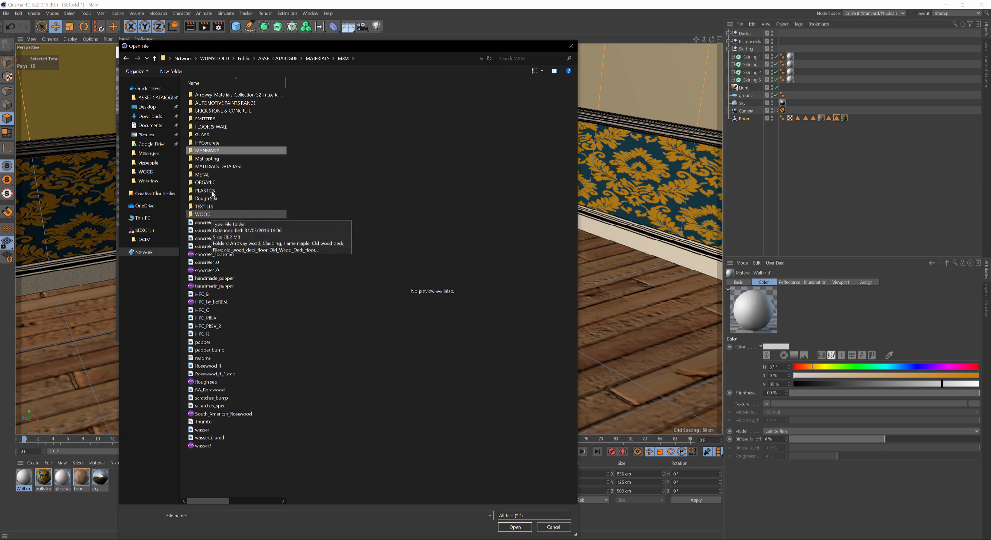
double_click(215, 151)
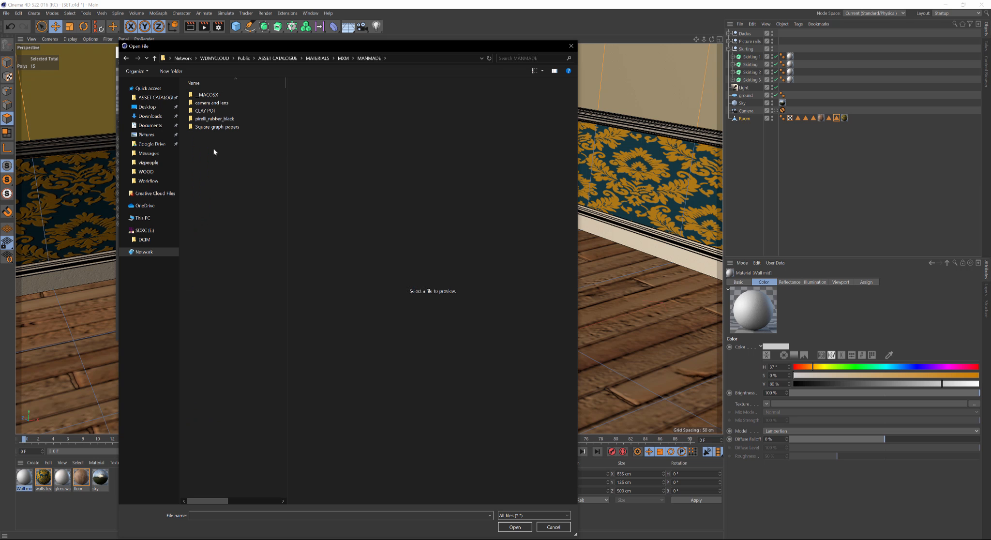
click(343, 58)
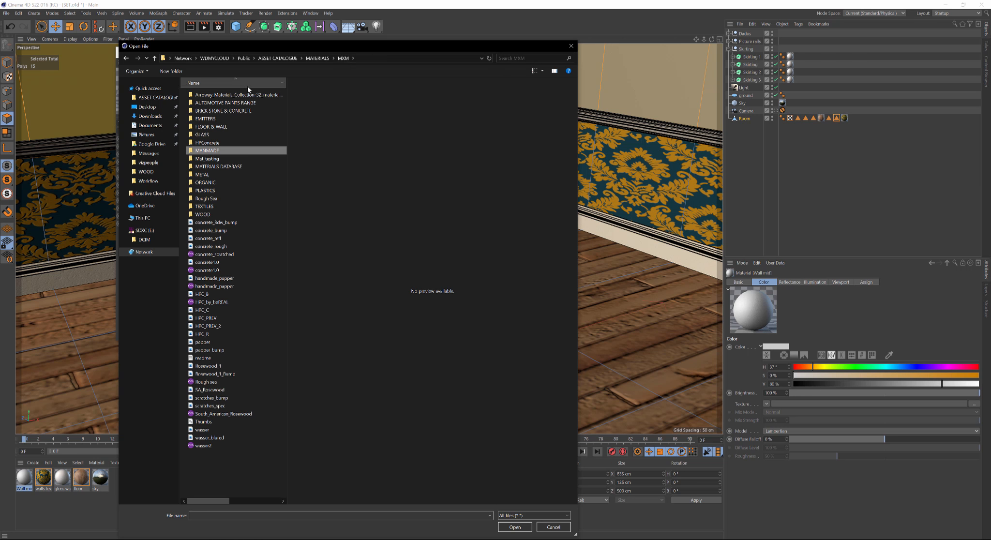
double_click(216, 128)
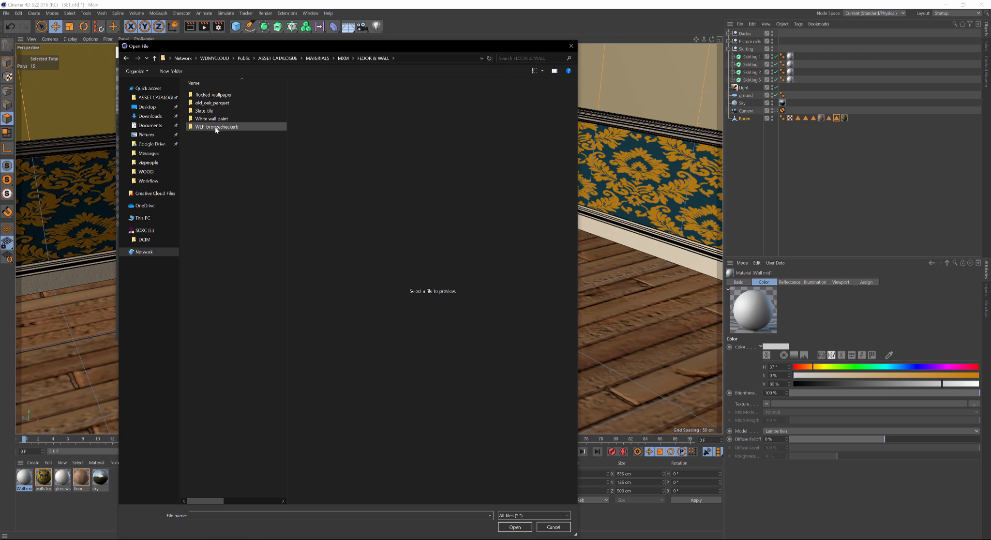
double_click(216, 118)
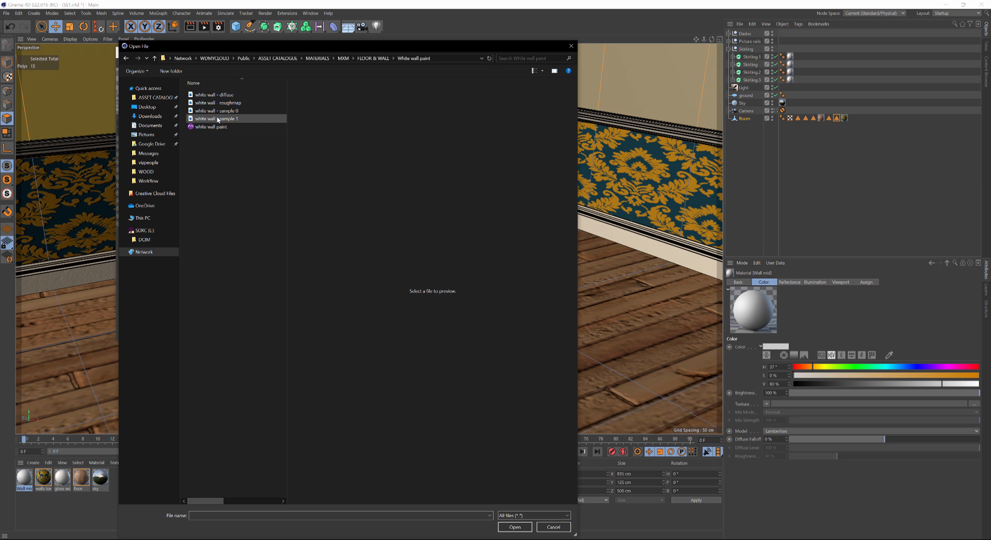
Preview the white wall images and load "white wall - diffuse" as the Color texture without copying it to the project location.
click(218, 95)
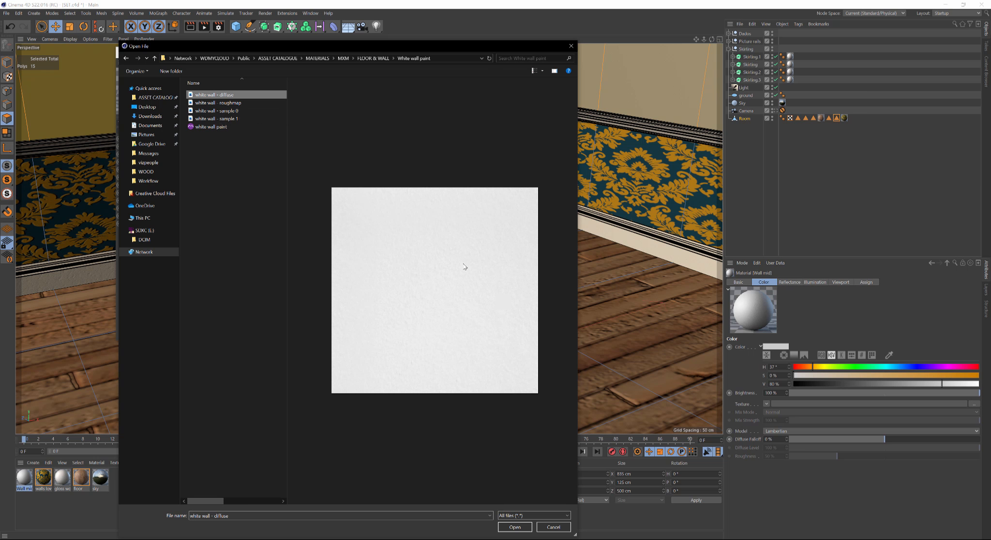
click(230, 104)
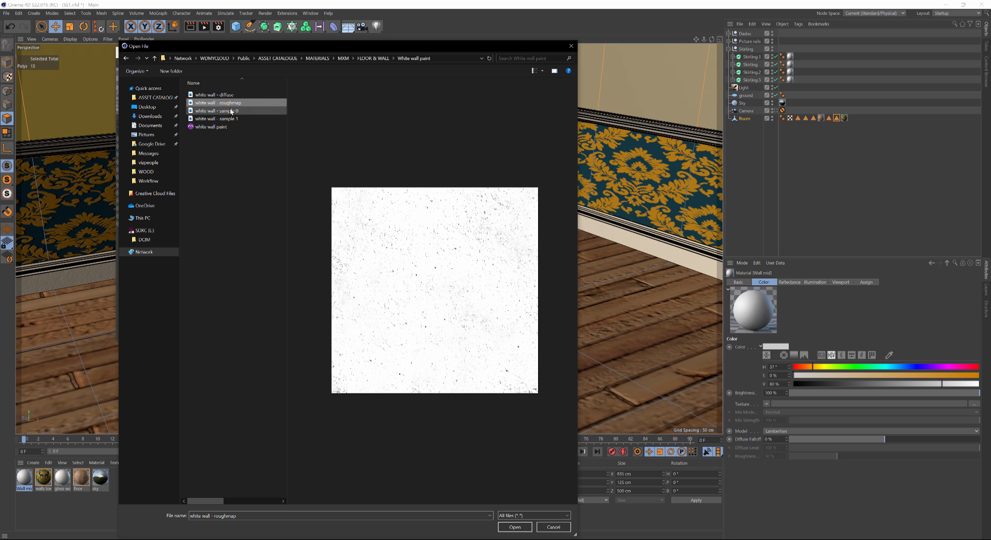
click(232, 112)
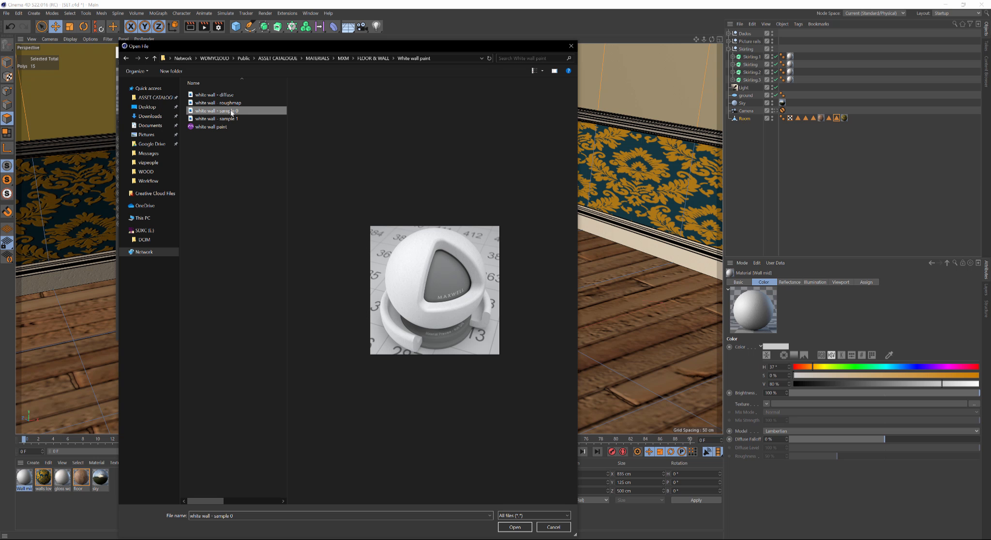
click(231, 120)
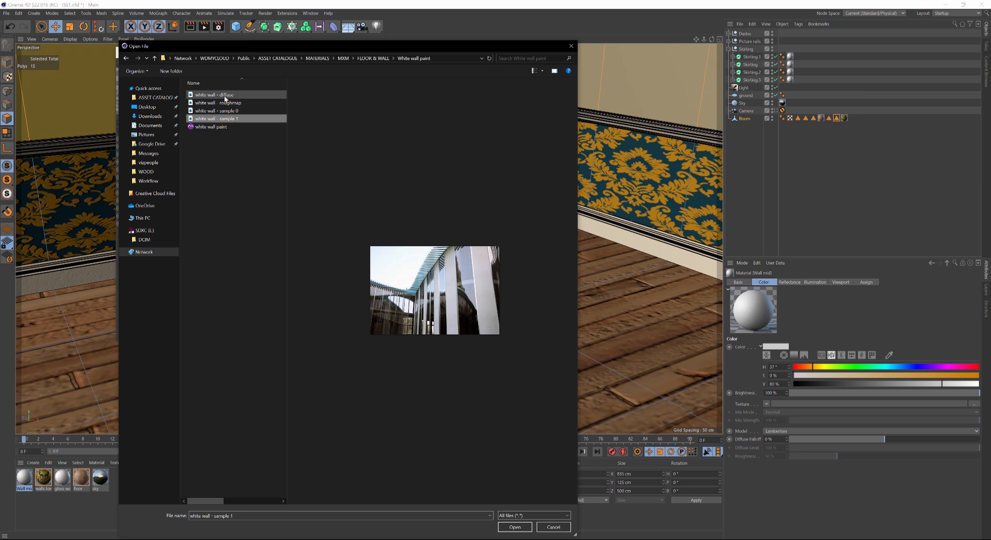
double_click(225, 97)
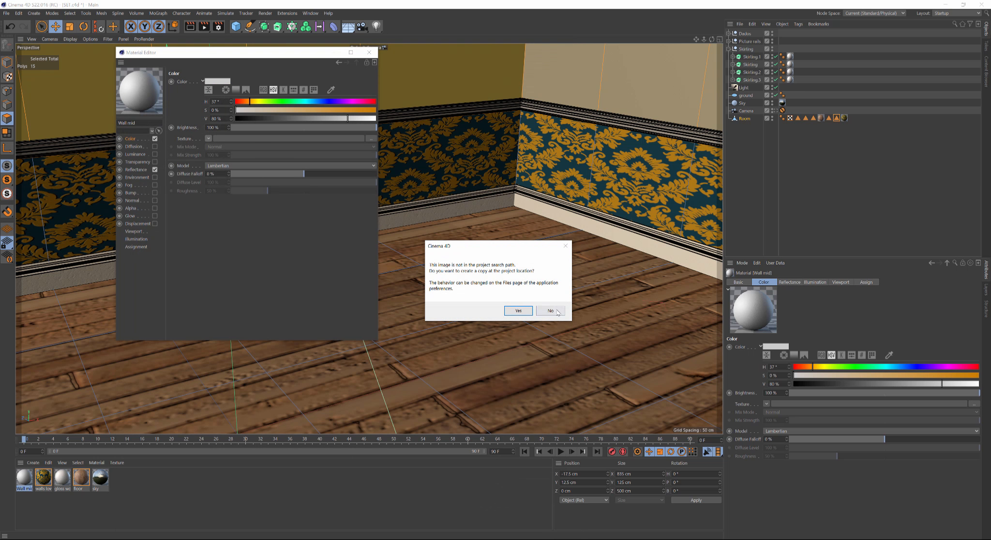
click(509, 315)
Enable Bump on Wall mid, load "white wall - roughmap" without copying it to the project, and set the strength to about 33%.
click(155, 193)
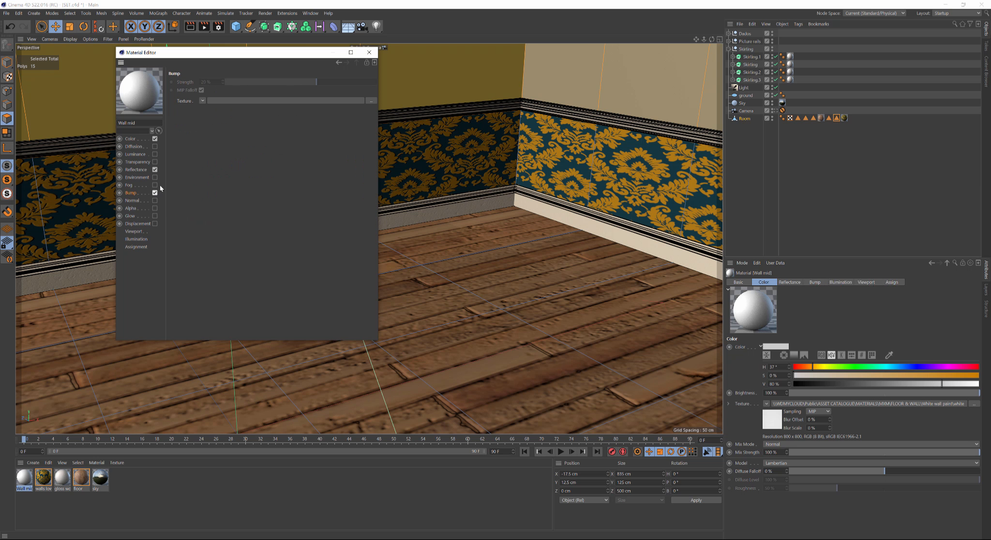
click(202, 100)
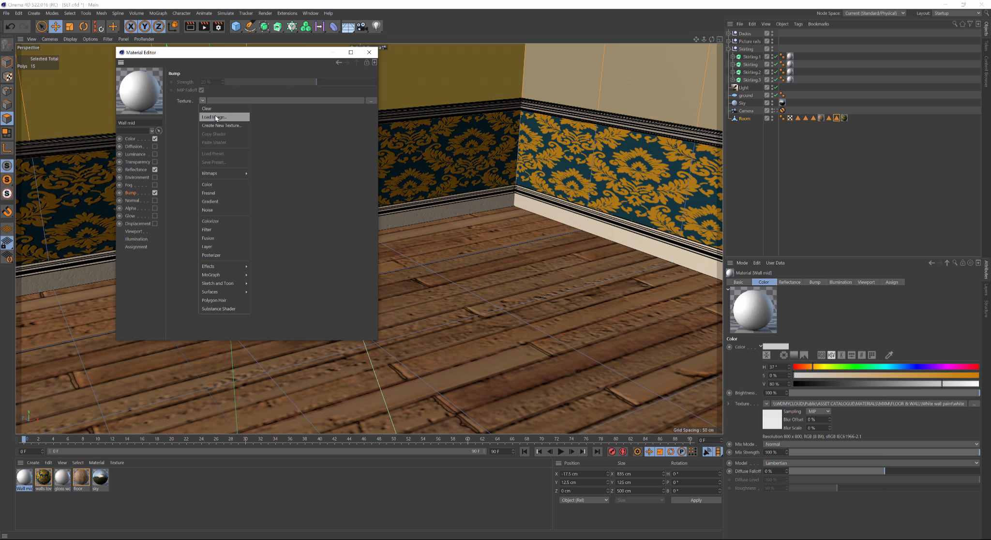
click(215, 115)
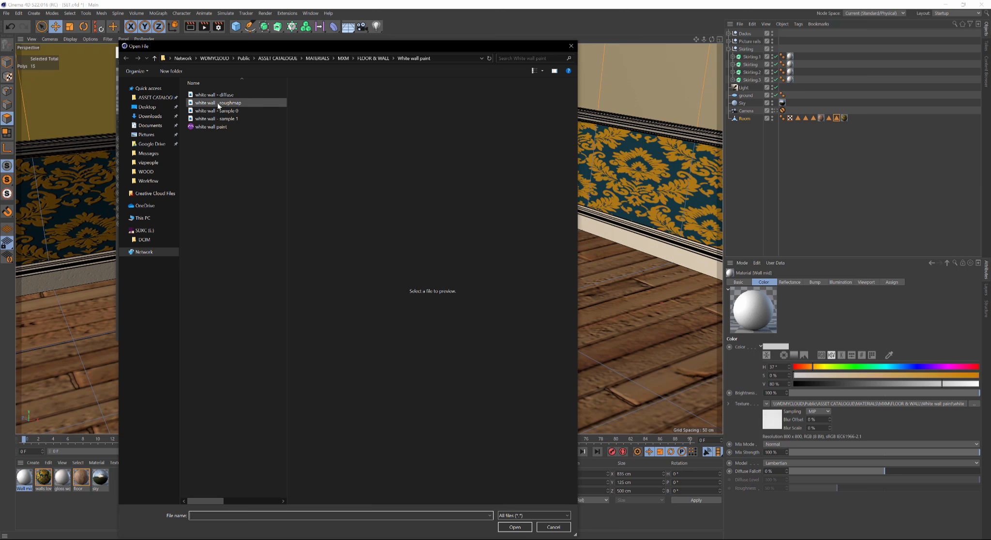
click(217, 103)
double_click(218, 103)
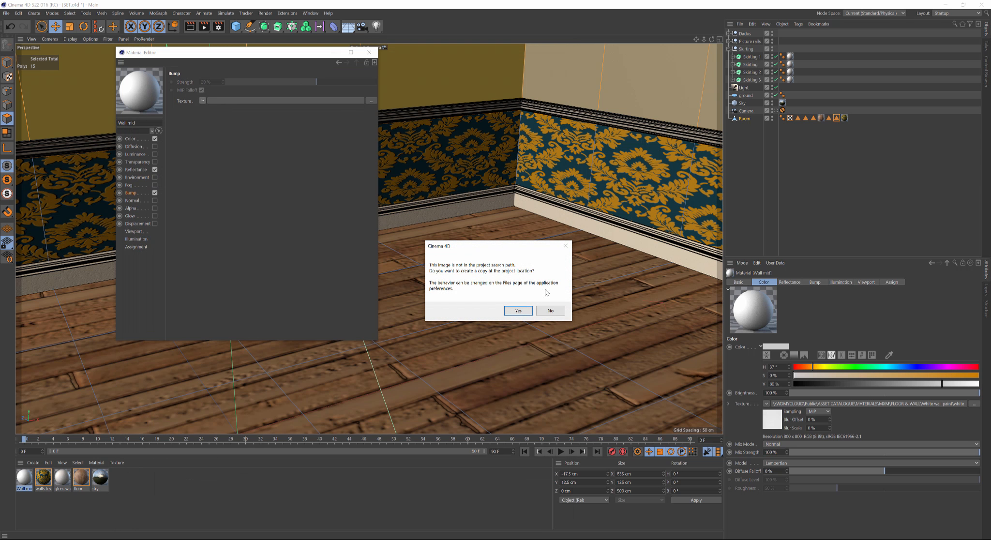
click(551, 311)
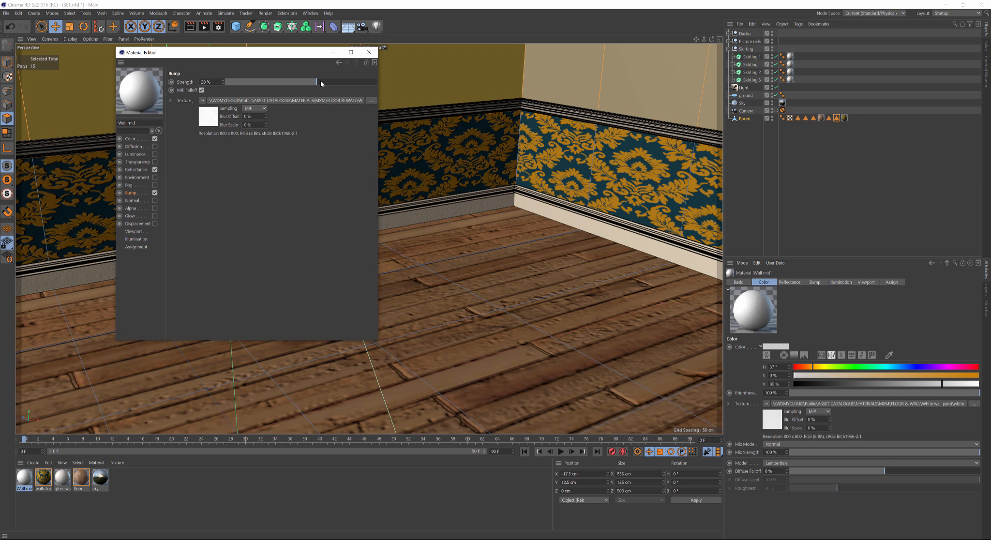
drag(321, 83, 328, 83)
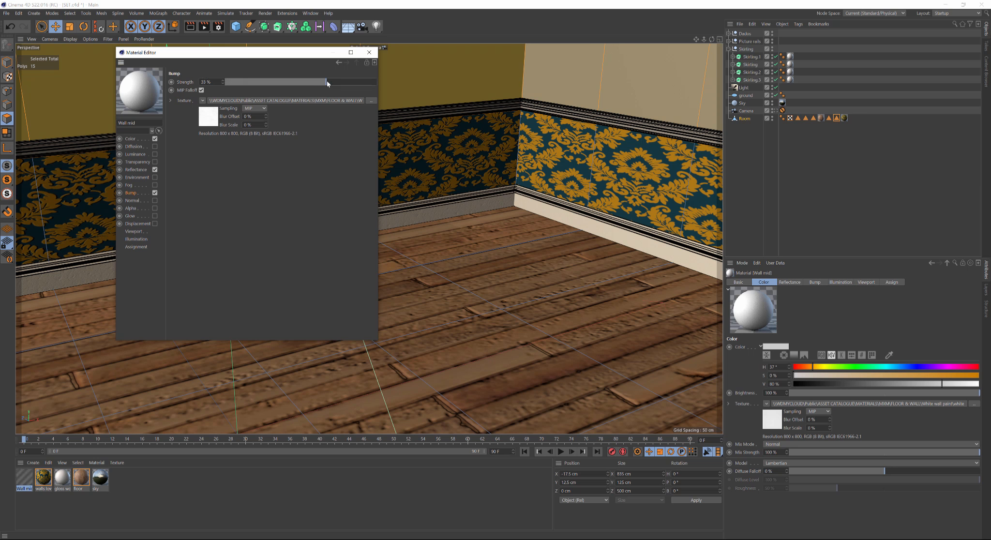
Assign a Fresnel shader to the layer mask texture of Wall mid's Default Specular reflectance, and wrap it in a Fusion shader.
click(136, 170)
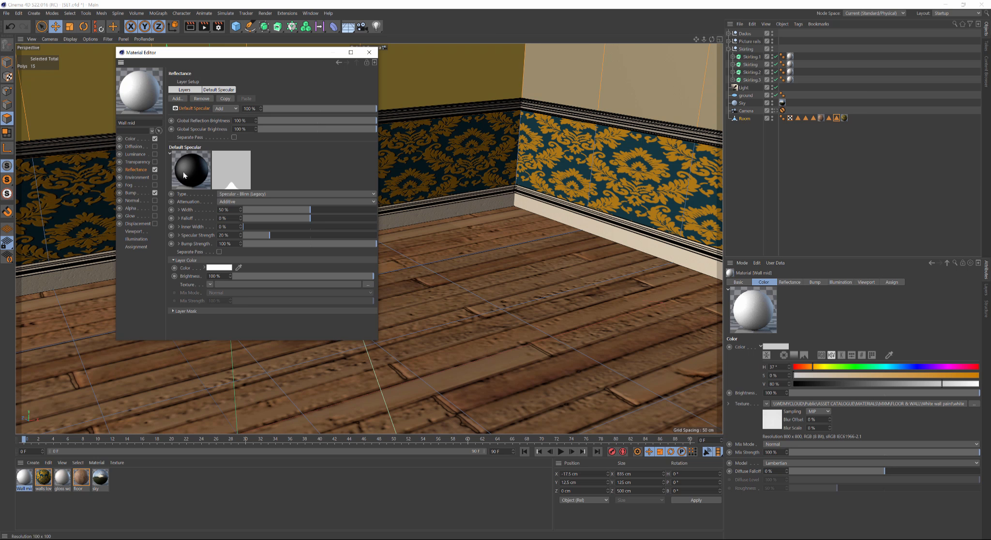
click(172, 311)
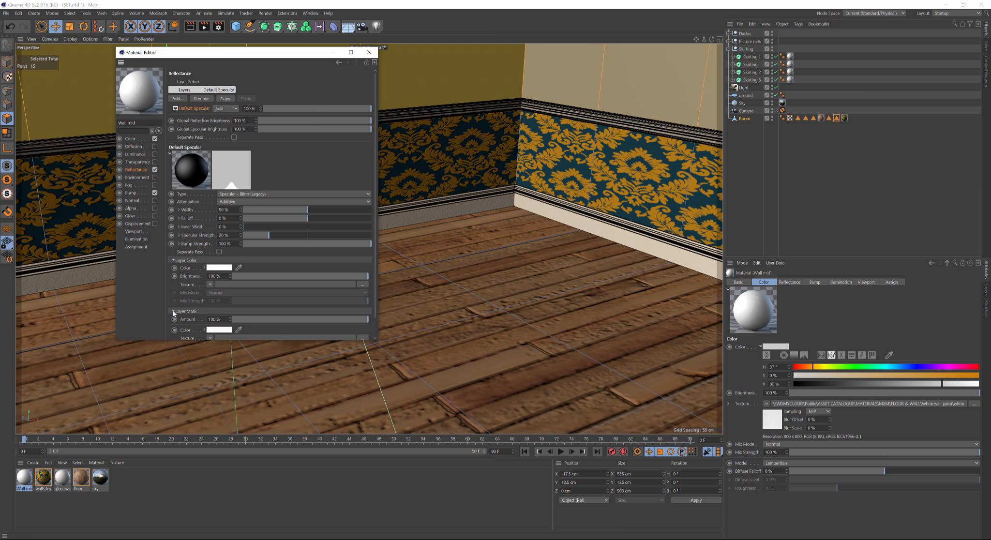
click(210, 338)
click(216, 214)
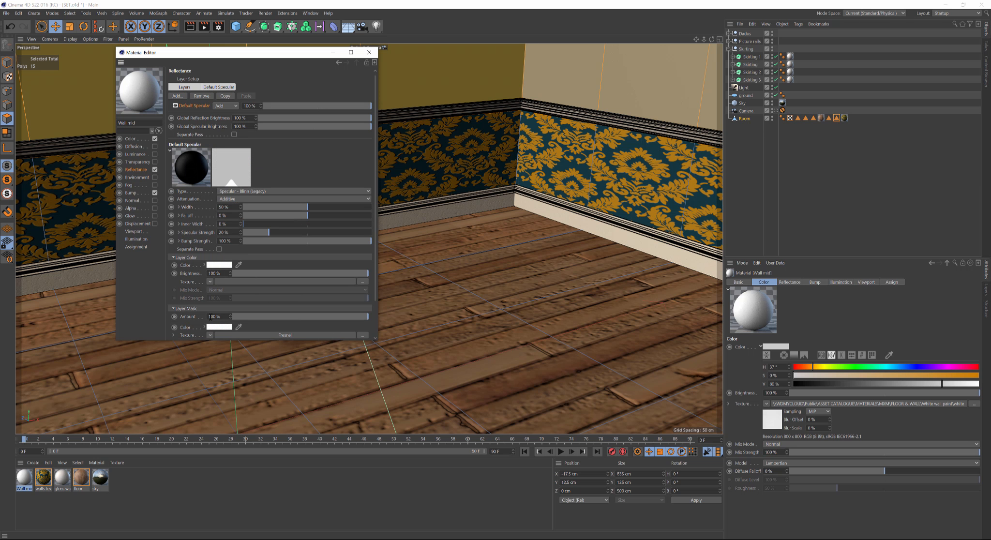
click(210, 335)
click(223, 256)
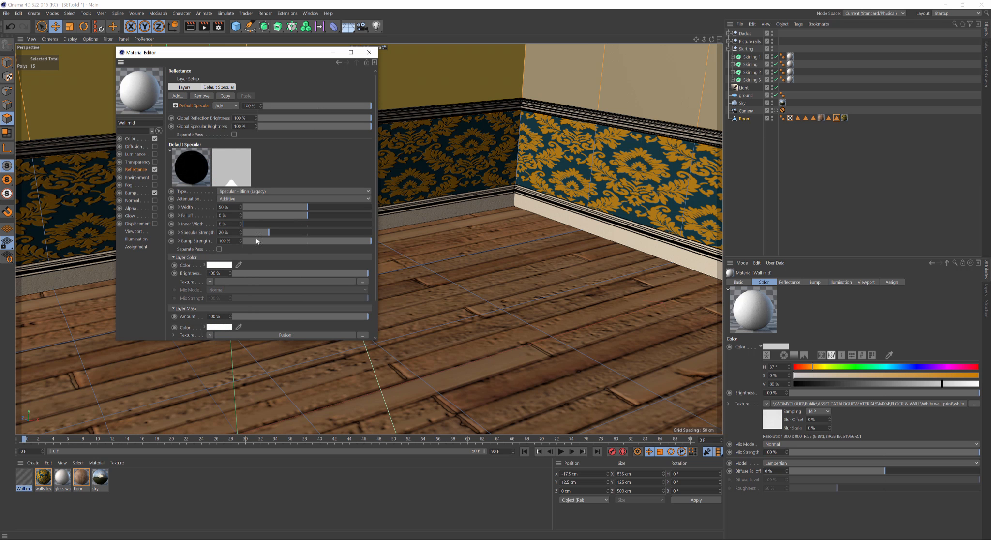
Load the existing "white wall - diffuse" bitmap into the Blend Channel of the Fusion shader.
click(286, 335)
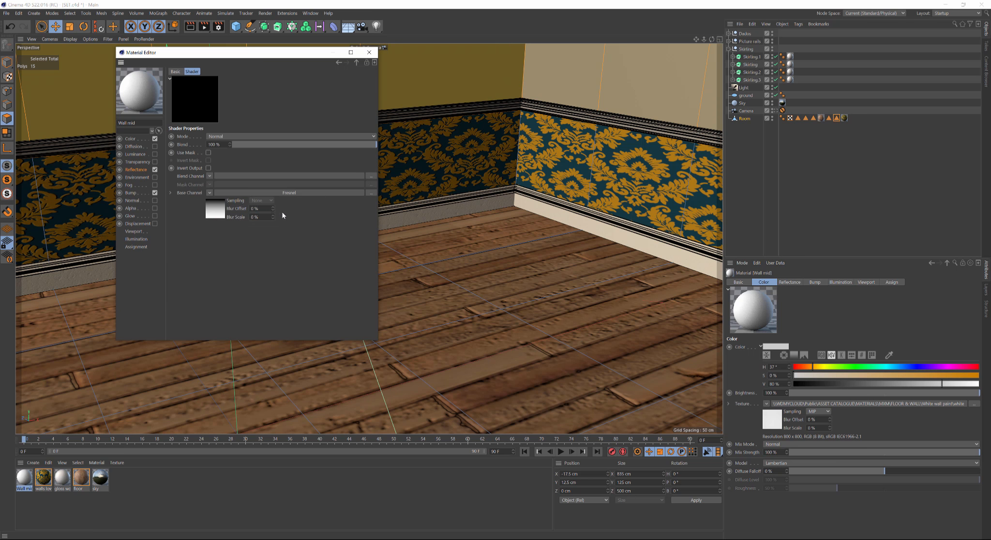
click(210, 176)
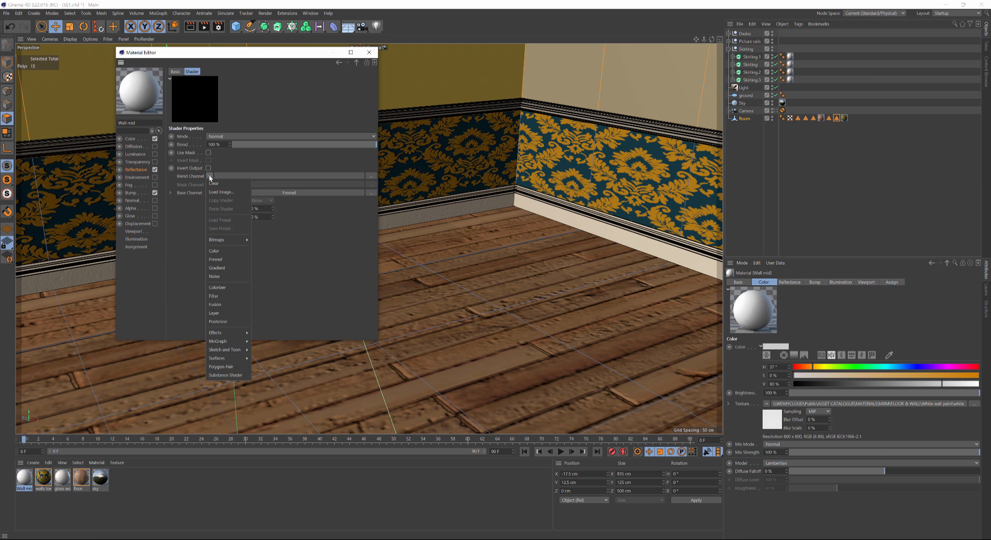
mouse_move(242, 241)
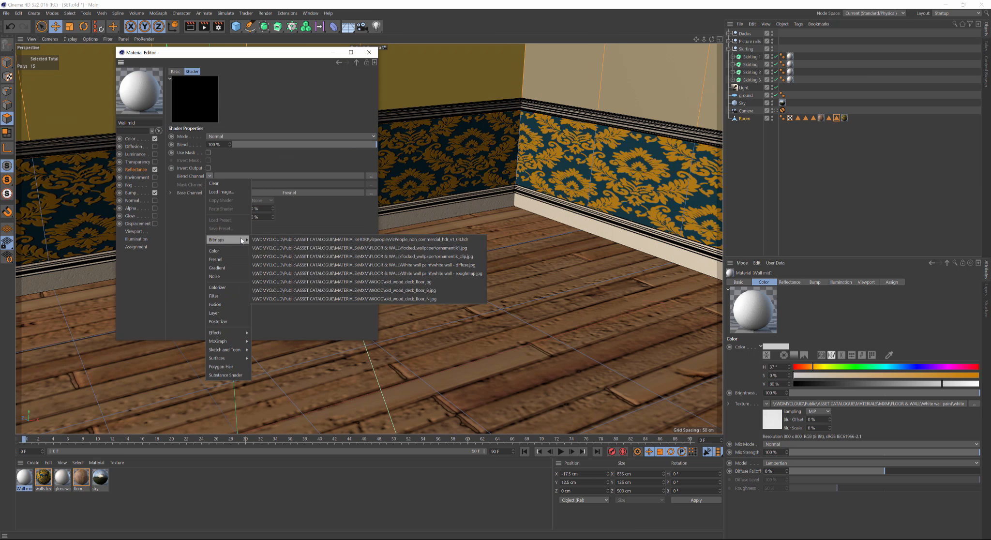
click(327, 265)
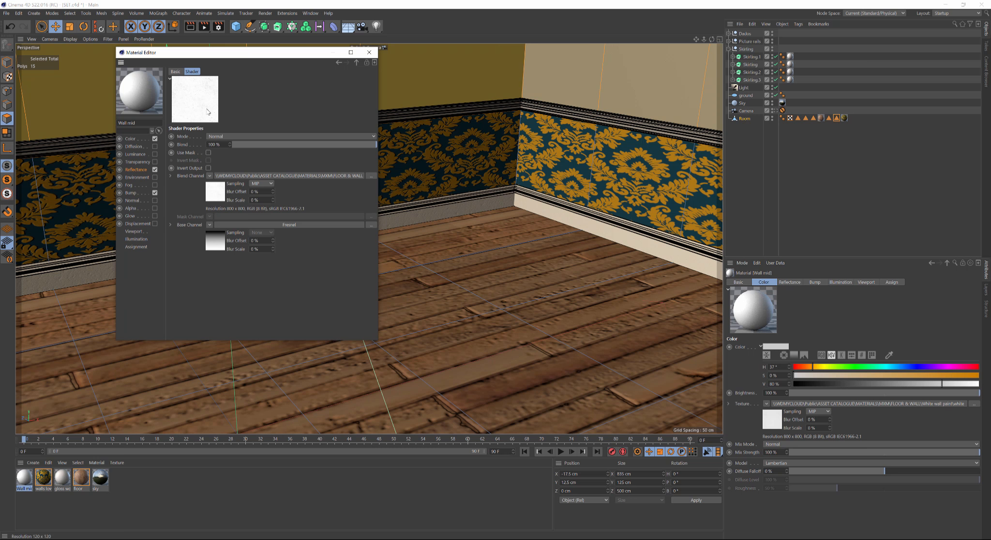
Change Wall mid's Default Specular type to GGX with 40% reflection strength and 5% specular strength.
click(137, 170)
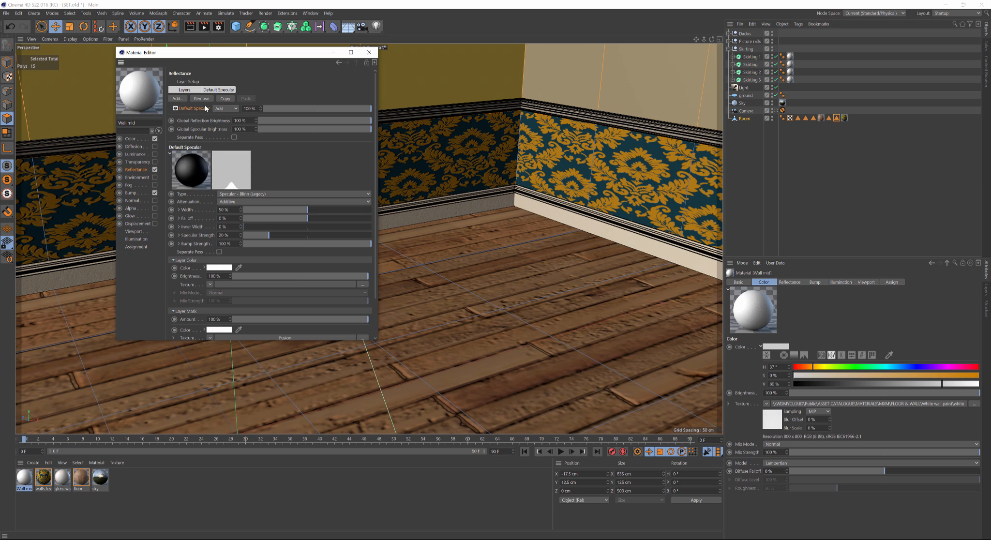
click(232, 194)
click(234, 211)
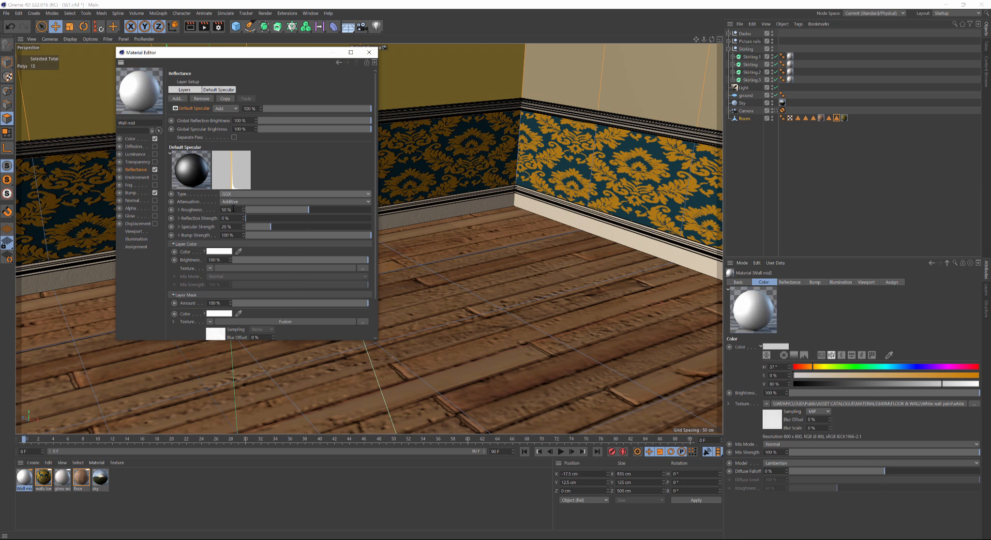
drag(283, 219, 296, 219)
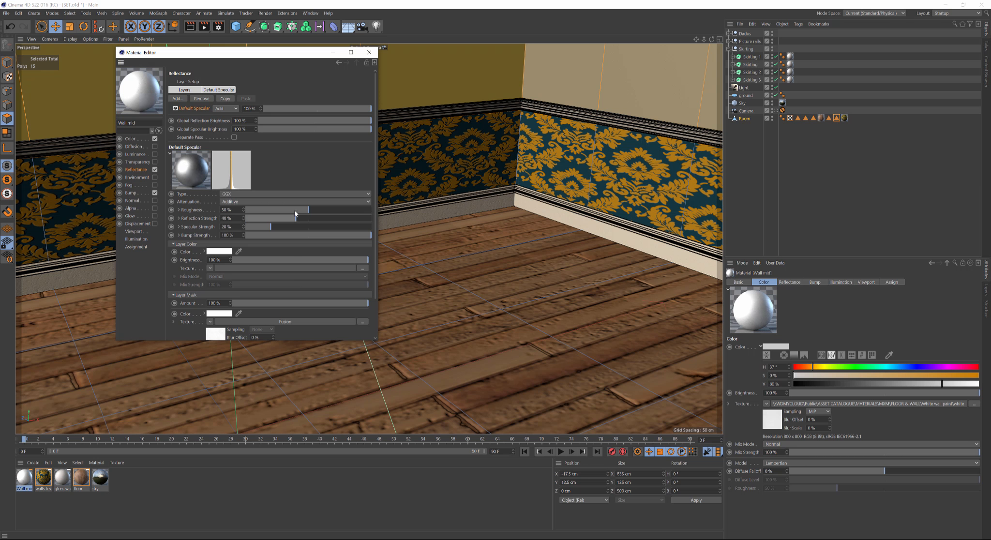
drag(270, 226, 251, 226)
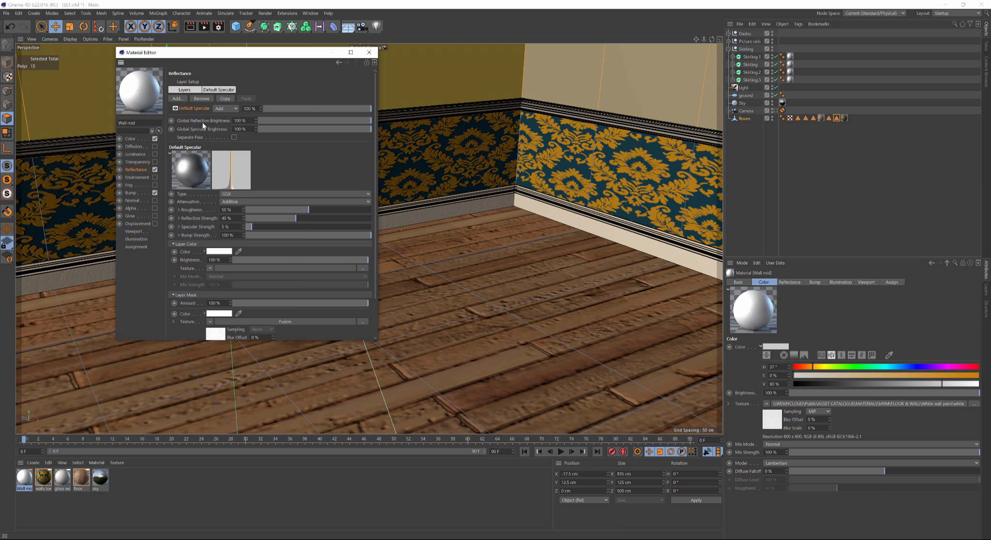
Lower Wall mid's global reflection brightness to about 23% and global specular brightness to about 46%, and close the Material Editor.
drag(311, 123, 279, 123)
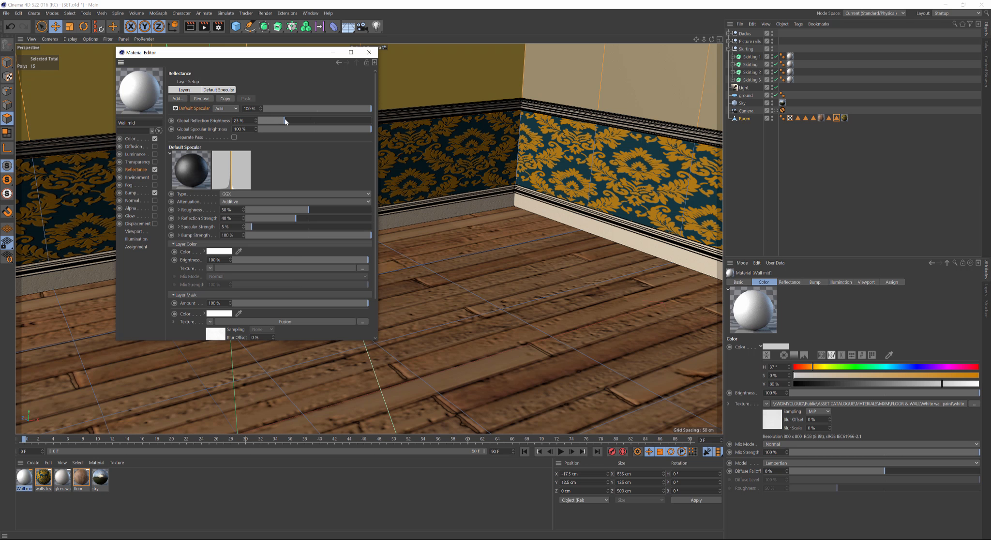
click(285, 120)
drag(337, 129, 311, 130)
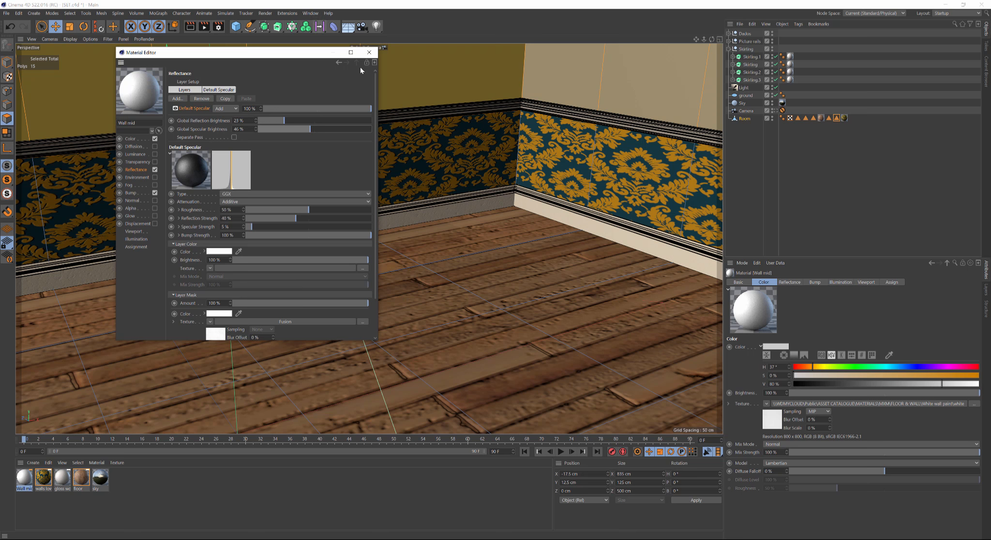
click(370, 53)
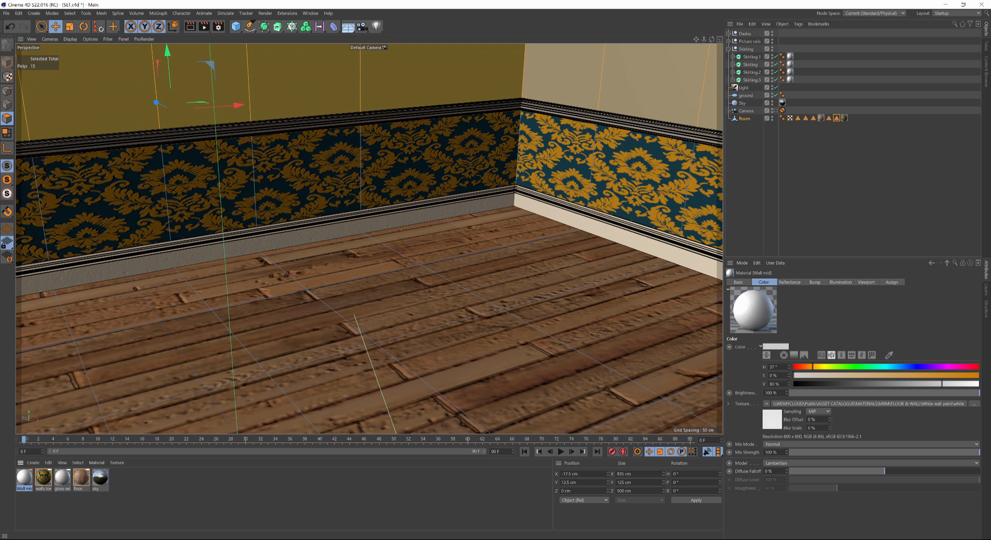
Apply the Wall mid material to the restored Walls mid polygon selection and set its projection to Cubic.
right_click(22, 477)
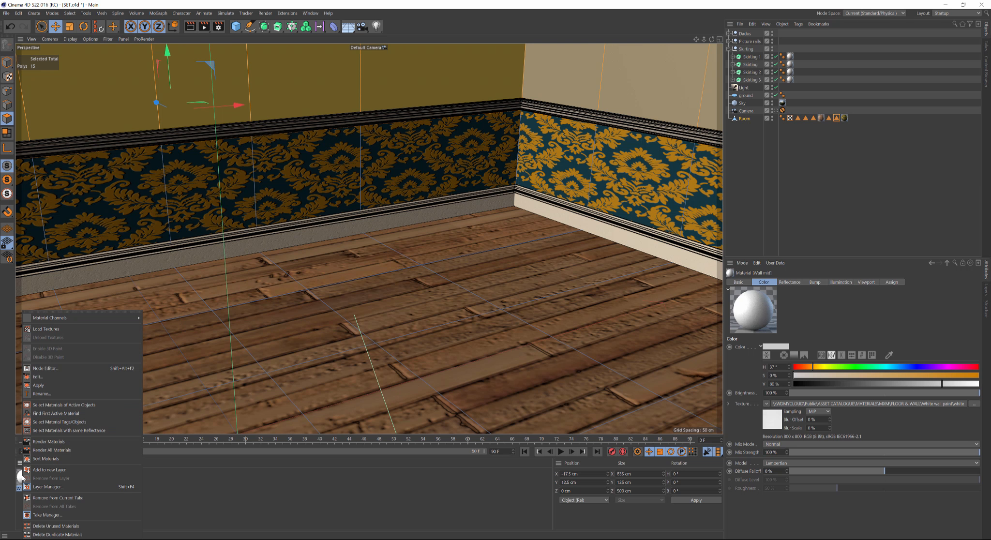
click(47, 386)
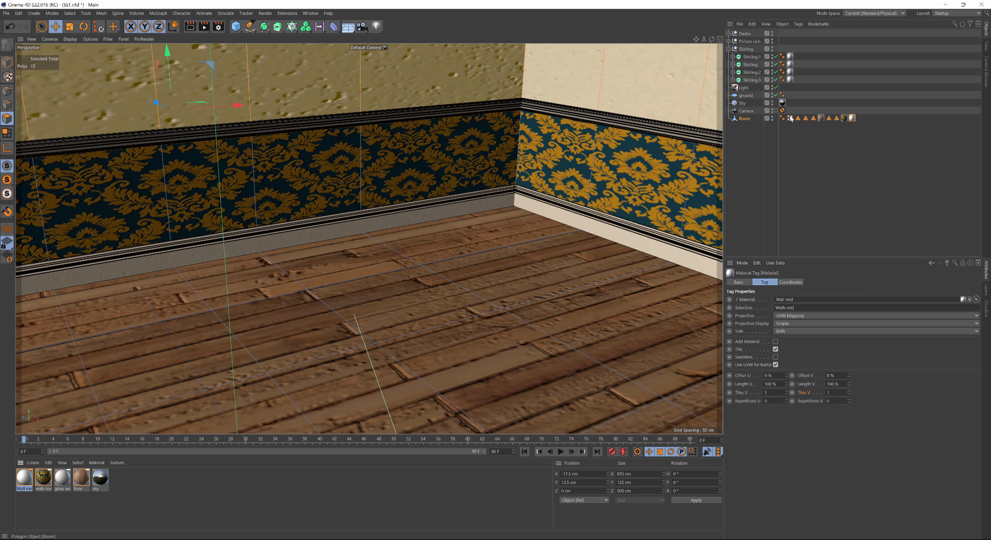
drag(792, 119, 445, 130)
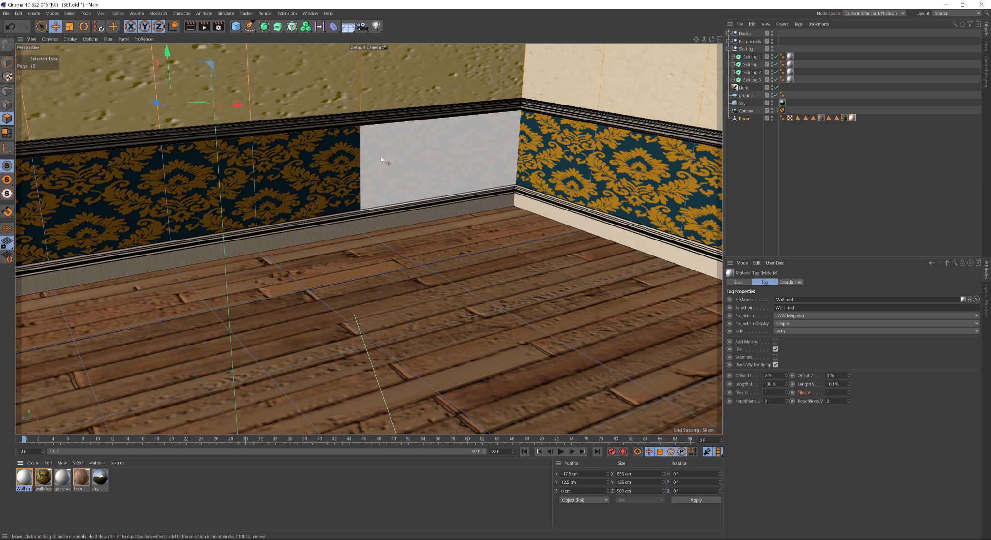
drag(381, 156, 615, 267)
click(782, 317)
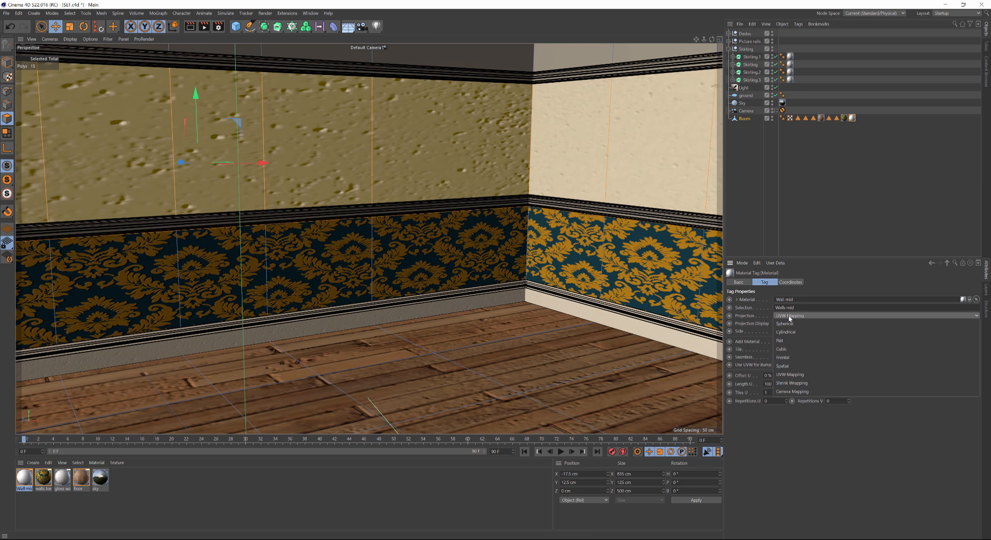
click(787, 348)
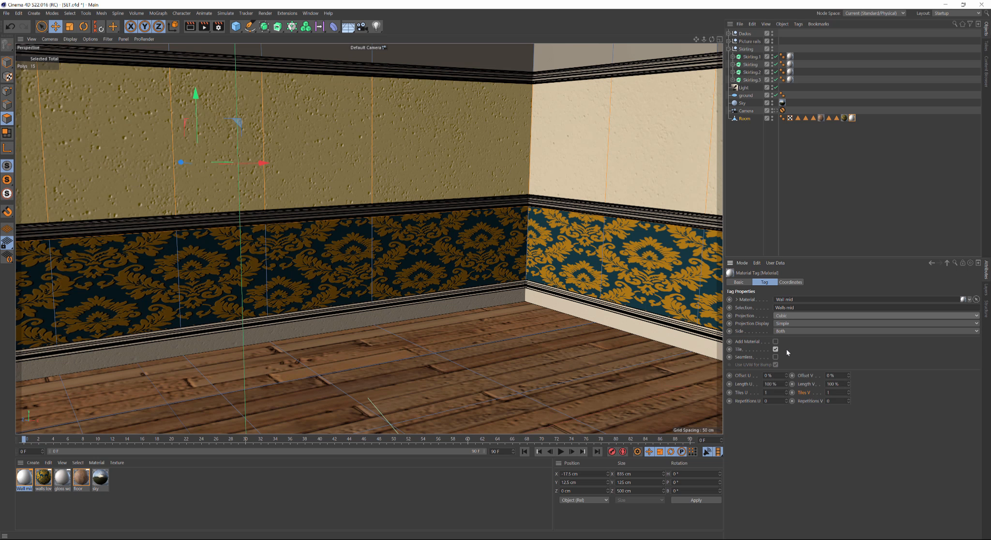
Set the Wall mid material tag's tiling to 5 in both U and V.
click(772, 390)
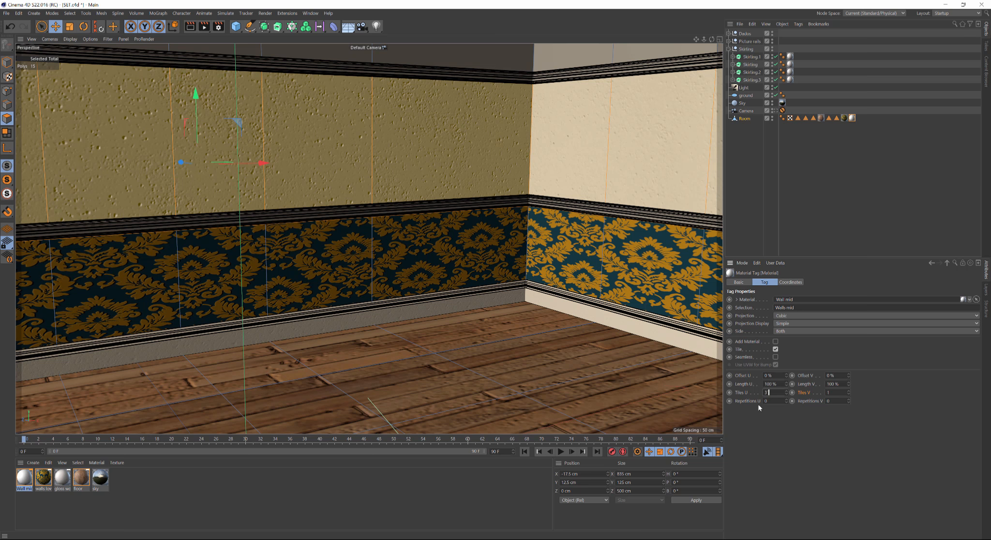
key(Return)
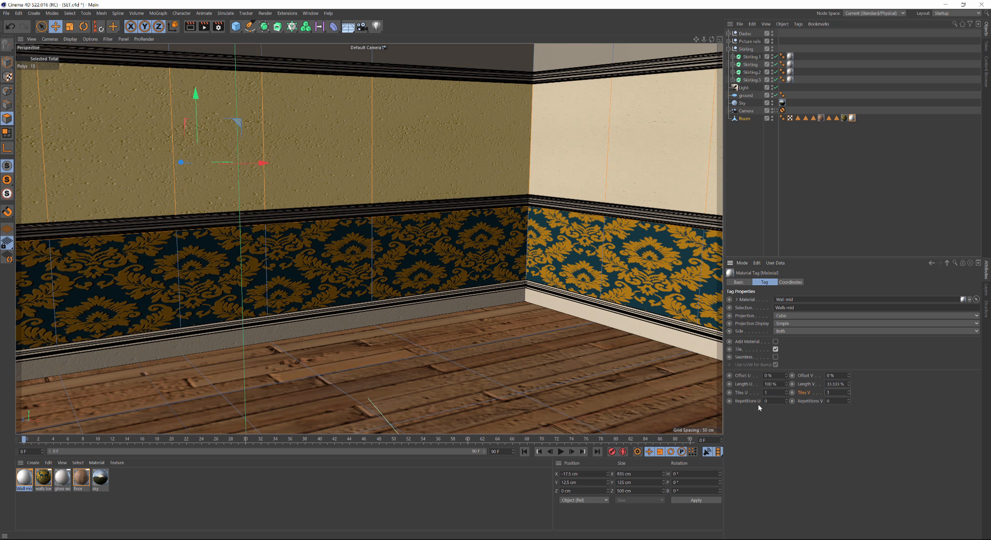
click(764, 392)
key(Return)
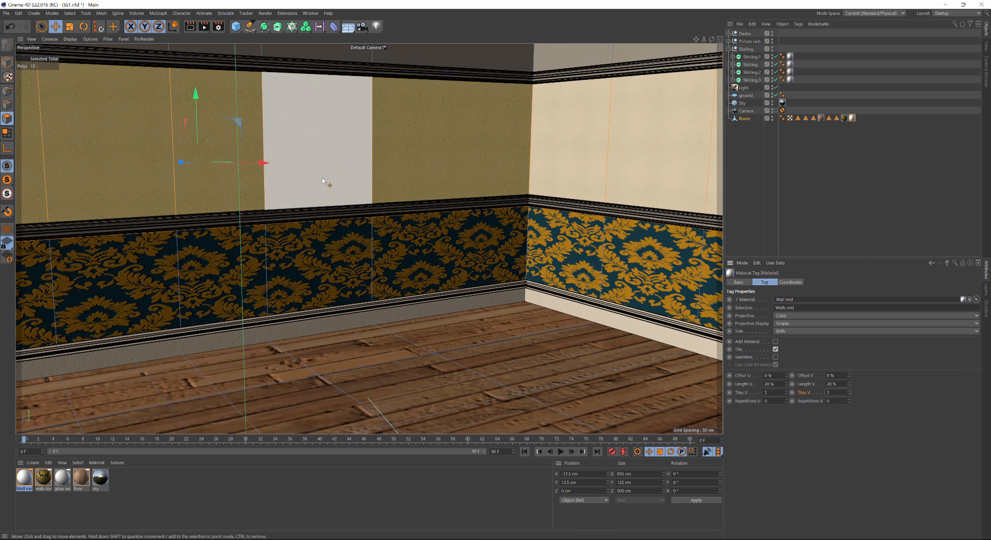
Activate Loop Selection and clear the polygon selection to inspect the texture on the middle walls.
scroll(322, 178, up, 5)
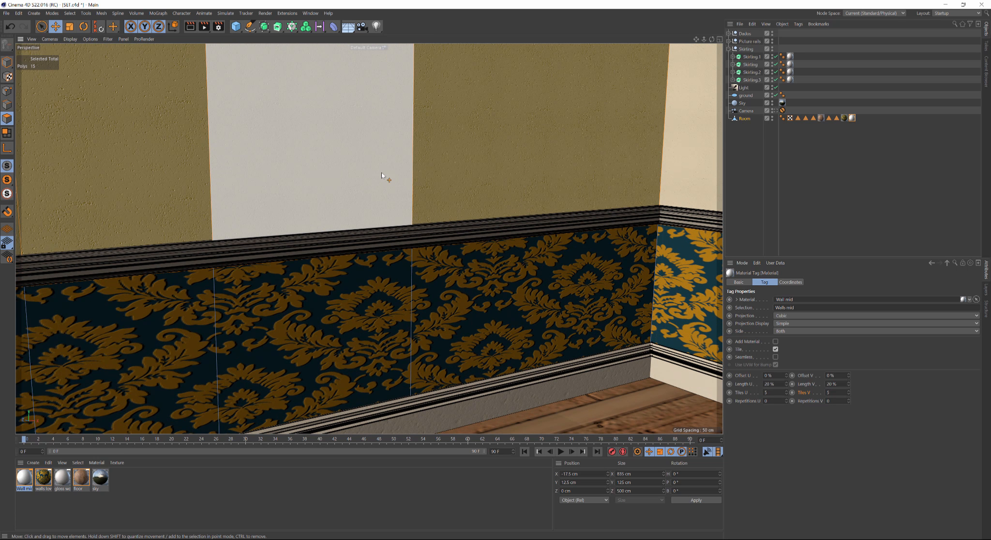
alt+drag(381, 171, 436, 265)
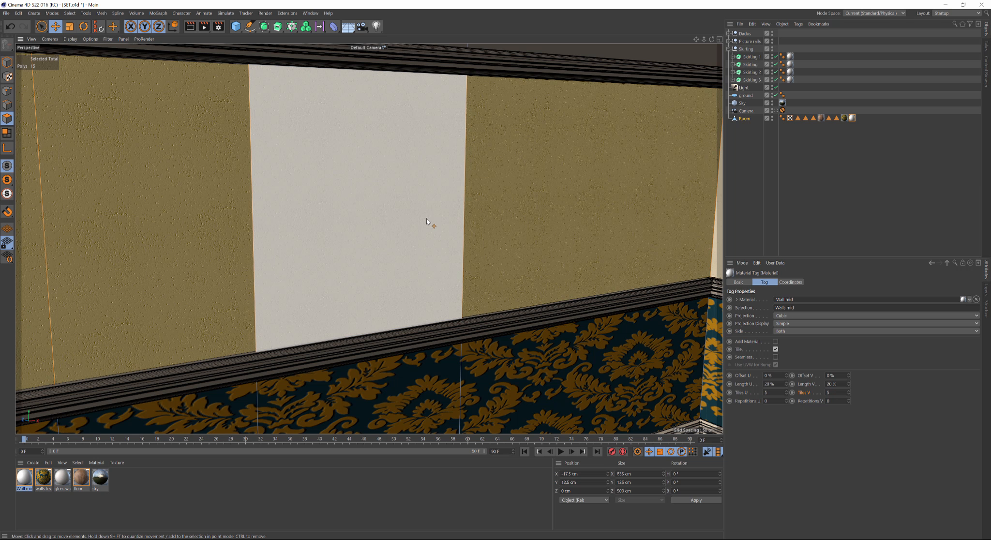
key(u)
key(l)
click(759, 217)
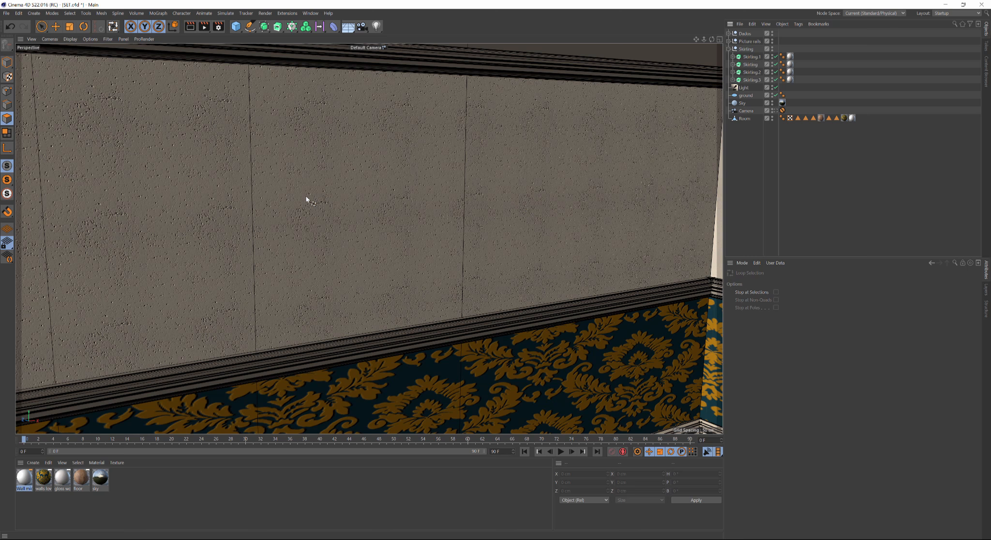
Try the Seamless option on the Room object's Wall mid material tag.
click(852, 118)
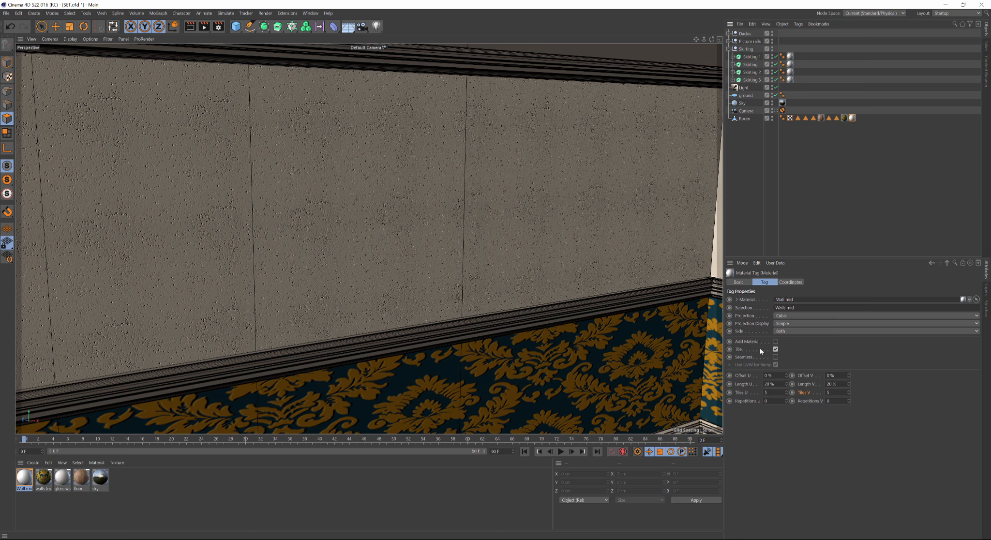
click(775, 357)
click(776, 356)
Look through the scene Camera, restore the roof selection, add the upper wall polygon loop and store both in the roof selection tag.
click(775, 111)
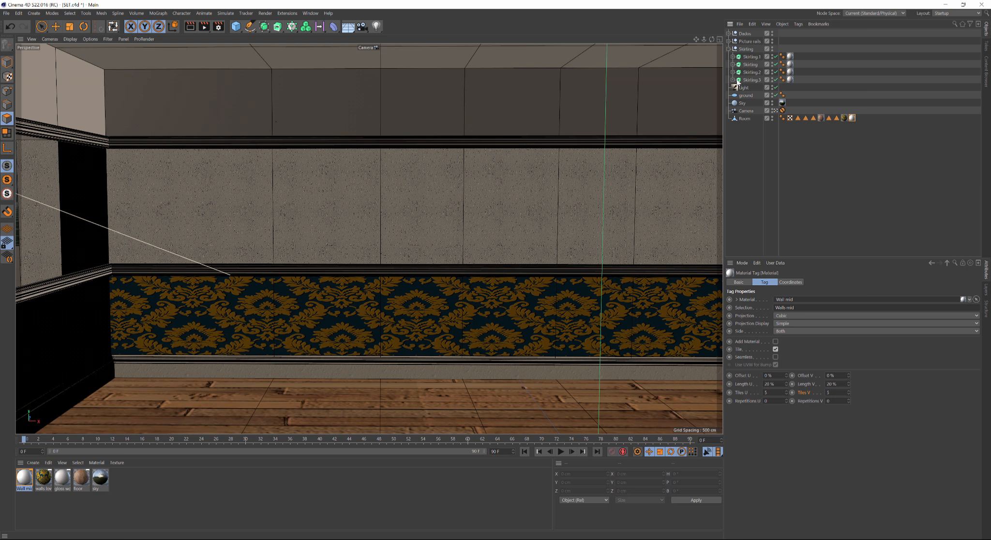
click(806, 118)
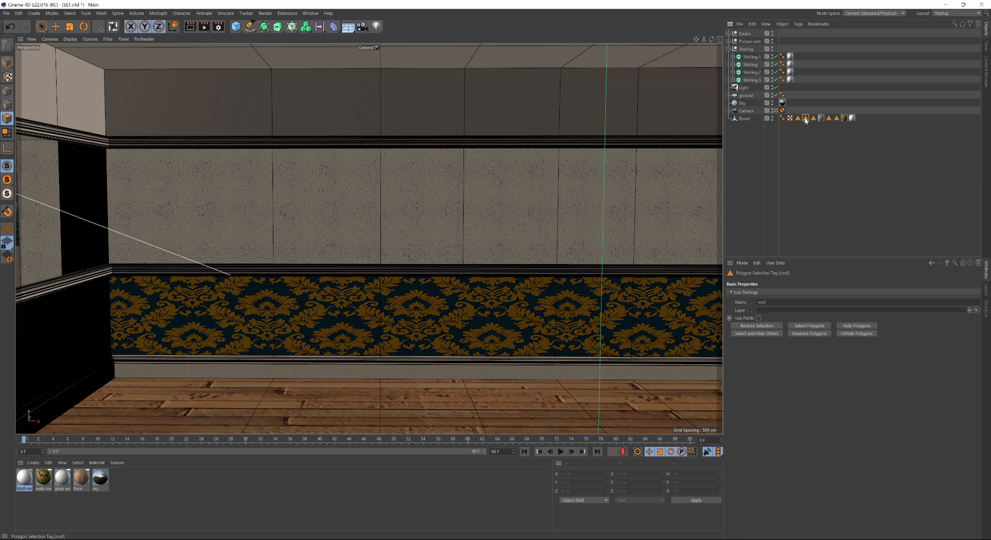
double_click(806, 119)
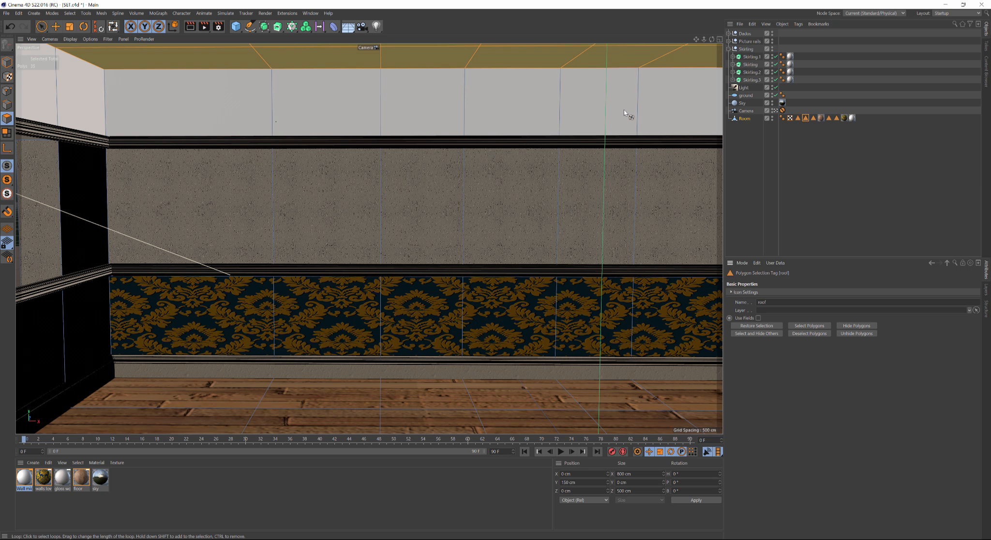
shift+click(625, 110)
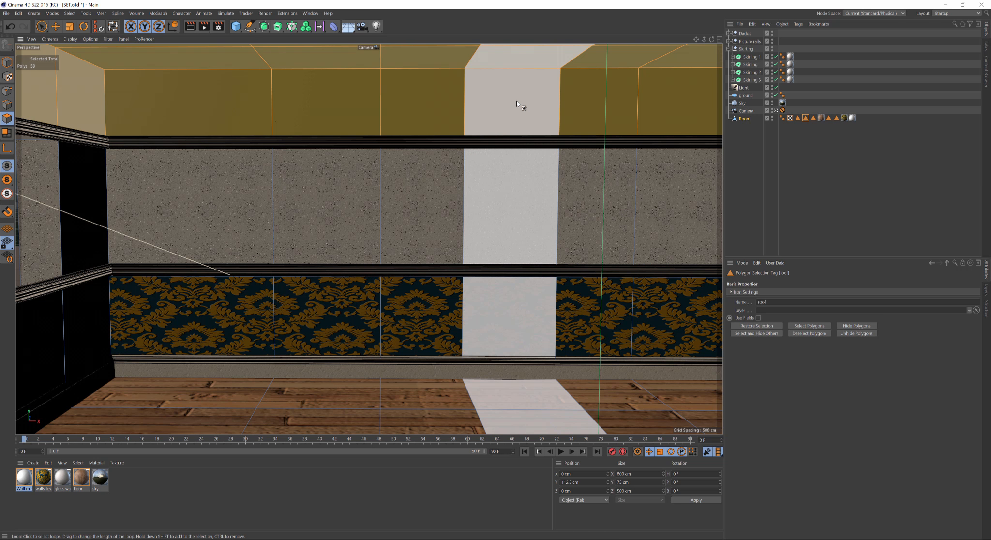
key(v)
mouse_move(540, 88)
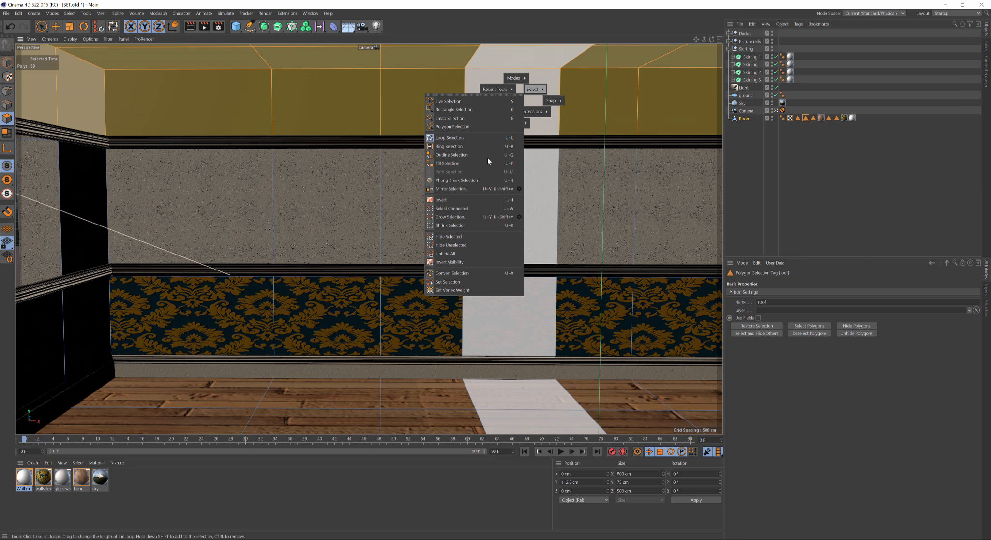
click(447, 282)
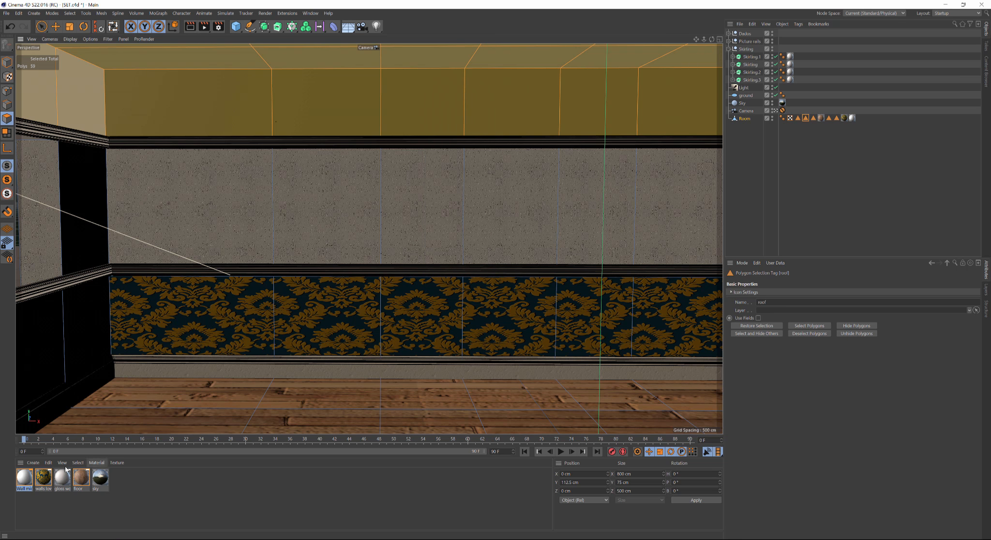
Apply the Wall mid material to the roof and upper wall polygons and clear the selection.
right_click(27, 480)
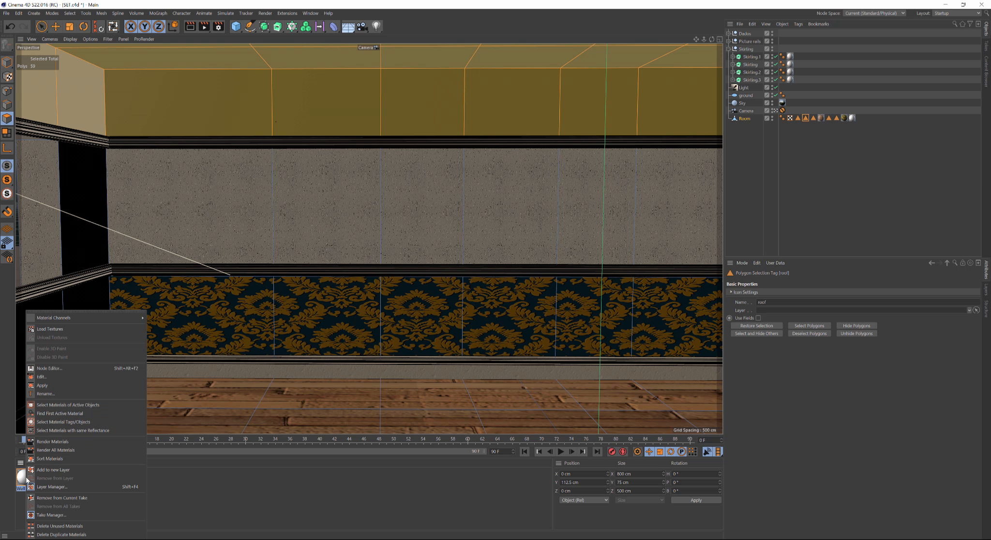
click(46, 385)
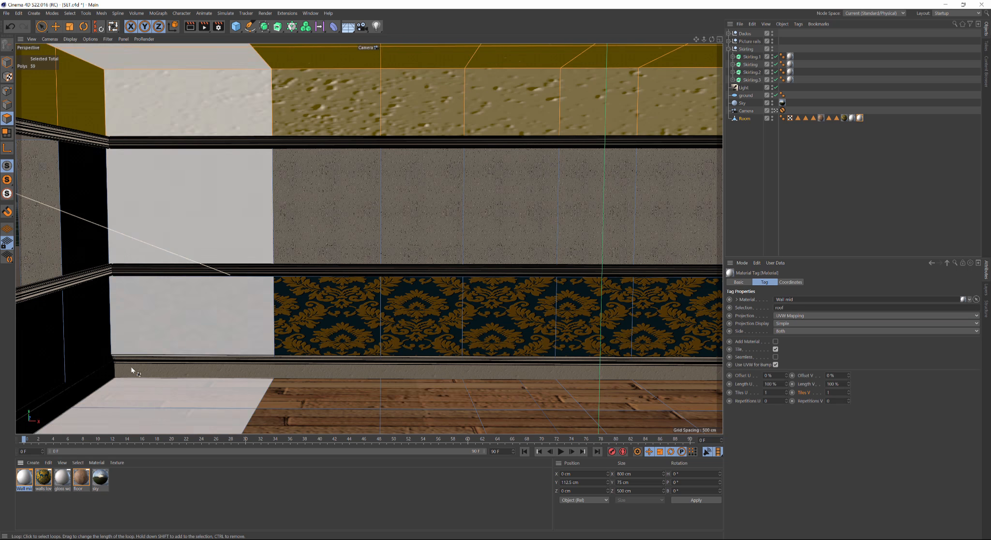
click(831, 212)
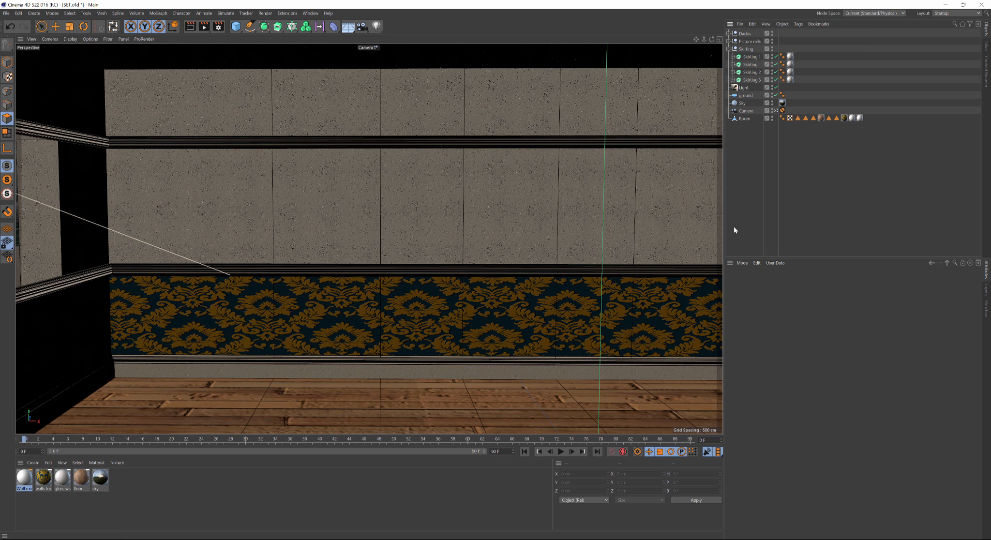